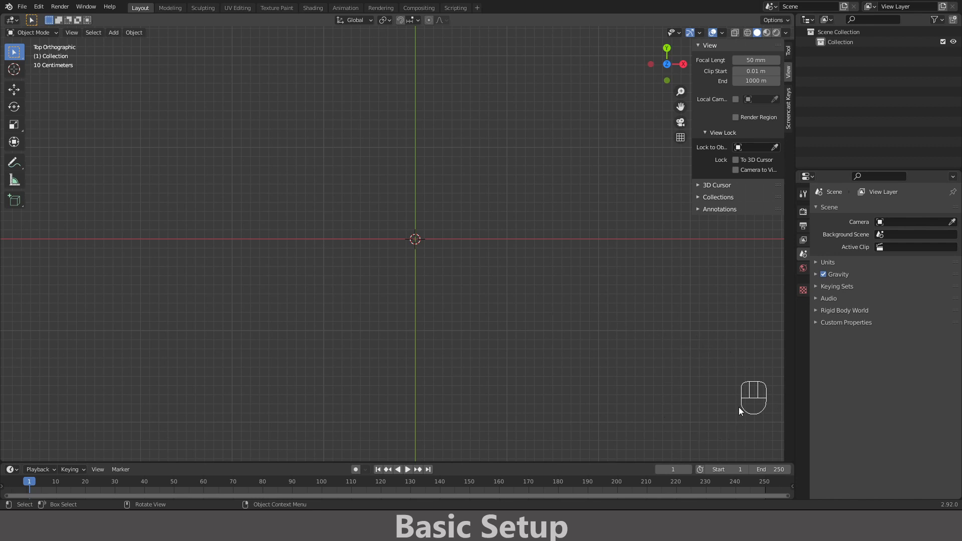
pyautogui.click(474, 290)
pyautogui.middleClick(474, 290)
pyautogui.rightClick(483, 276)
pyautogui.moveTo(421, 212); pyautogui.dragTo(466, 224, button='middle')
pyautogui.press('space')
pyautogui.write('wer')
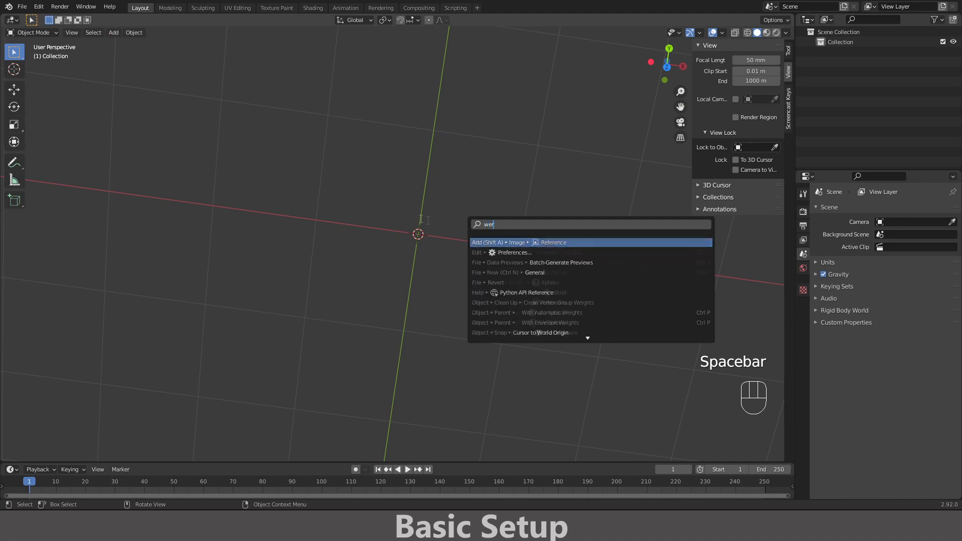
pyautogui.press('Escape')
pyautogui.press('s')
pyautogui.press('d')
pyautogui.press('f')
pyautogui.click(390, 207)
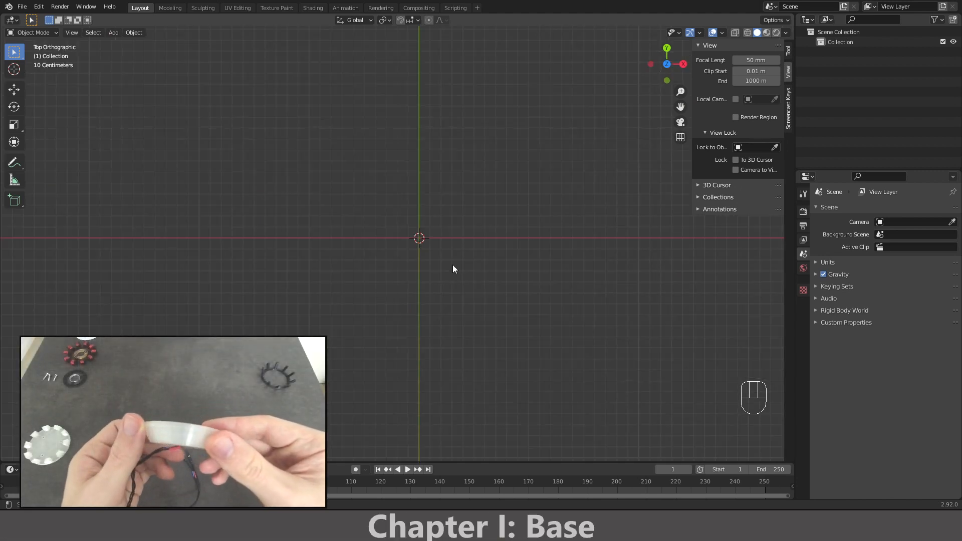
# - Add a mesh circle at the world origin with 128 vertices and a 1 m radius
pyautogui.scroll(4, 420, 240)
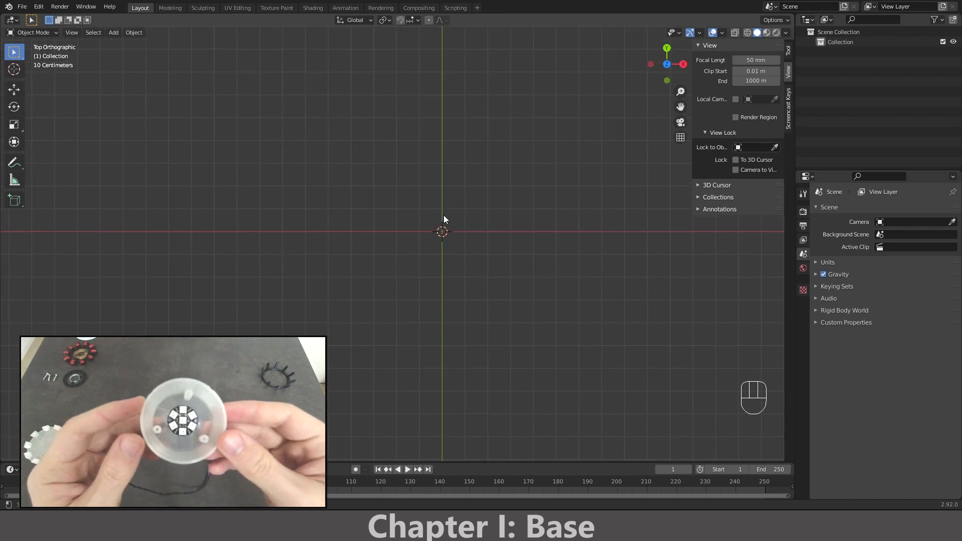
pyautogui.hotkey('shift', 'a')
pyautogui.moveTo(443, 209)
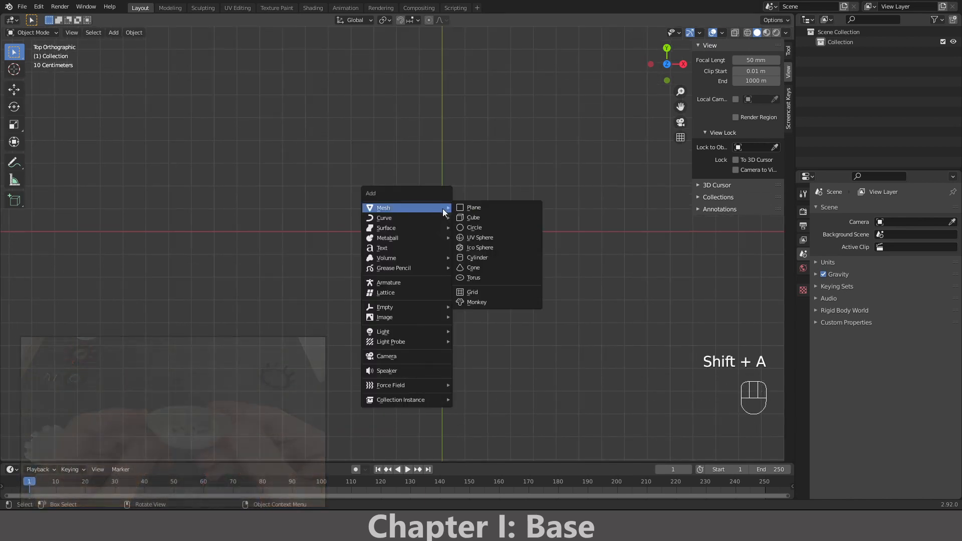
pyautogui.click(489, 229)
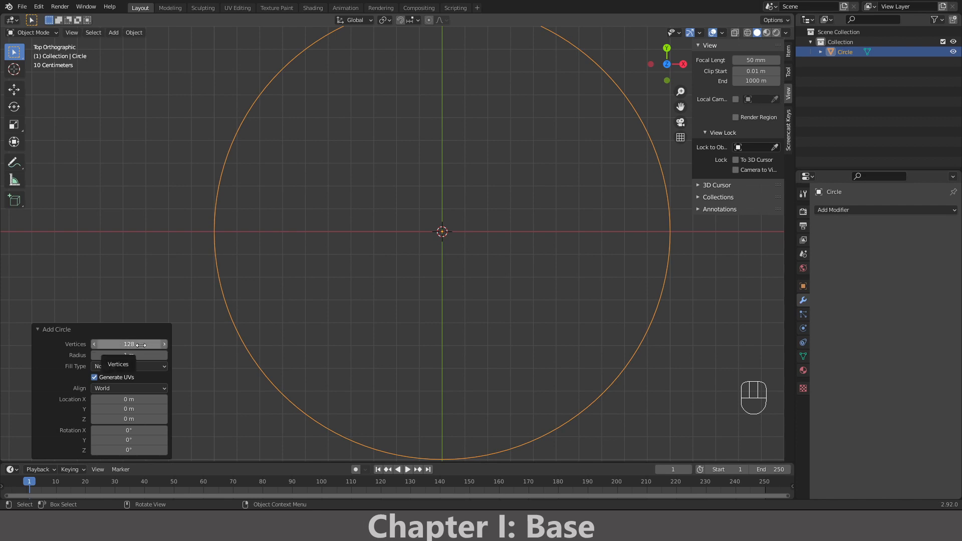
pyautogui.scroll(-2, 115, 340)
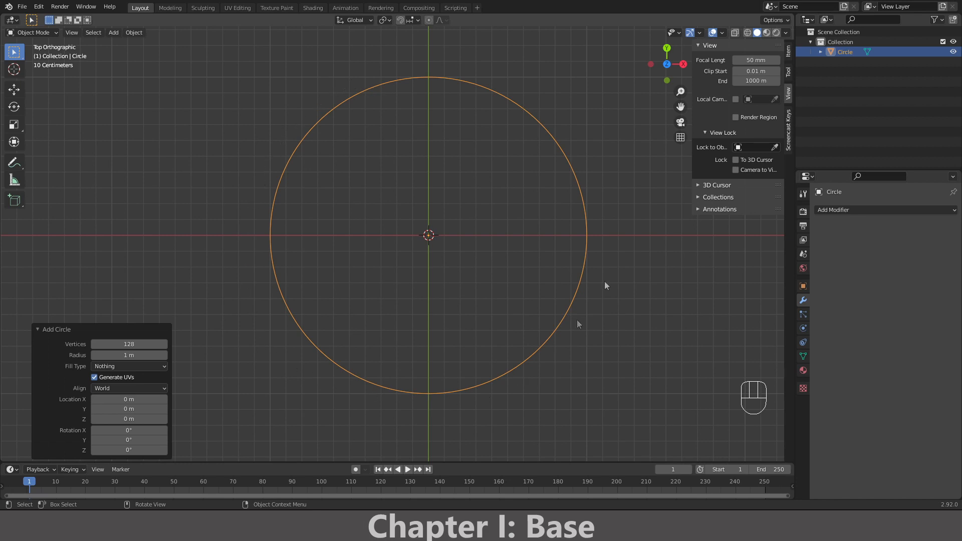
# - Try a vertex count of 6 for the new circle
pyautogui.click(140, 344)
pyautogui.press('BackSpace')
pyautogui.press('BackSpace')
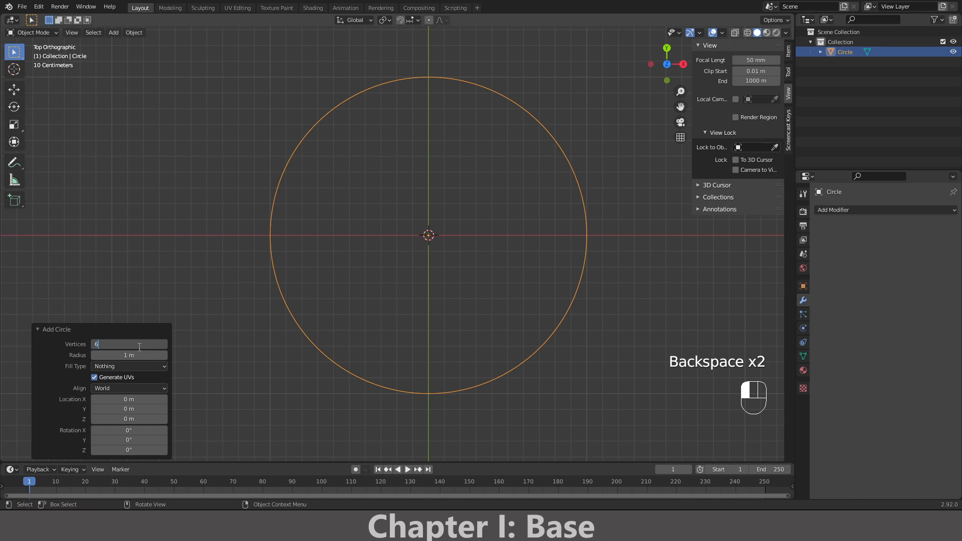
pyautogui.write('6')
pyautogui.press('Return')
# - Set the circle's vertex count to 128
pyautogui.click(138, 347)
pyautogui.write('128')
pyautogui.press('Return')
# - Enter edit mode on the circle with edge selection and select all of its edges
pyautogui.moveTo(220, 195); pyautogui.dragTo(223, 134, button='middle')
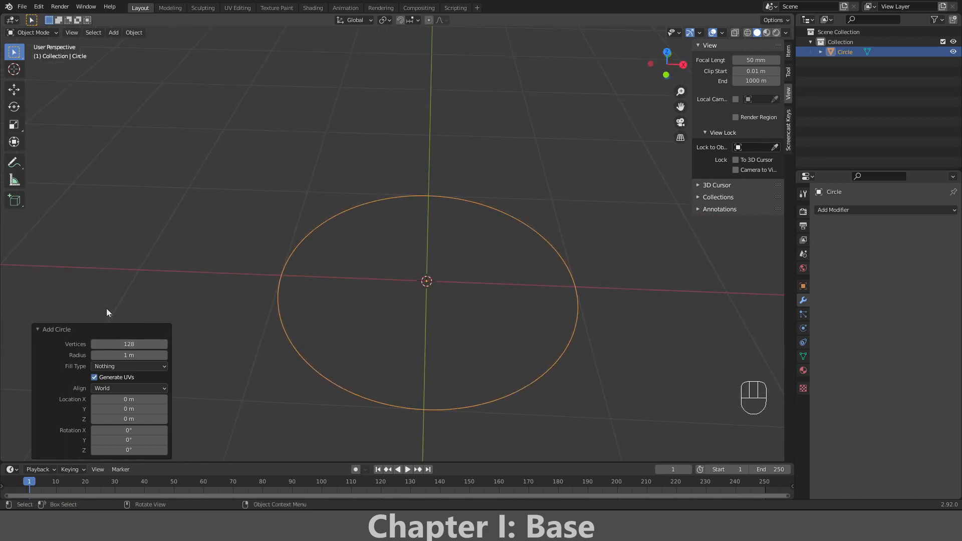
pyautogui.press('Tab')
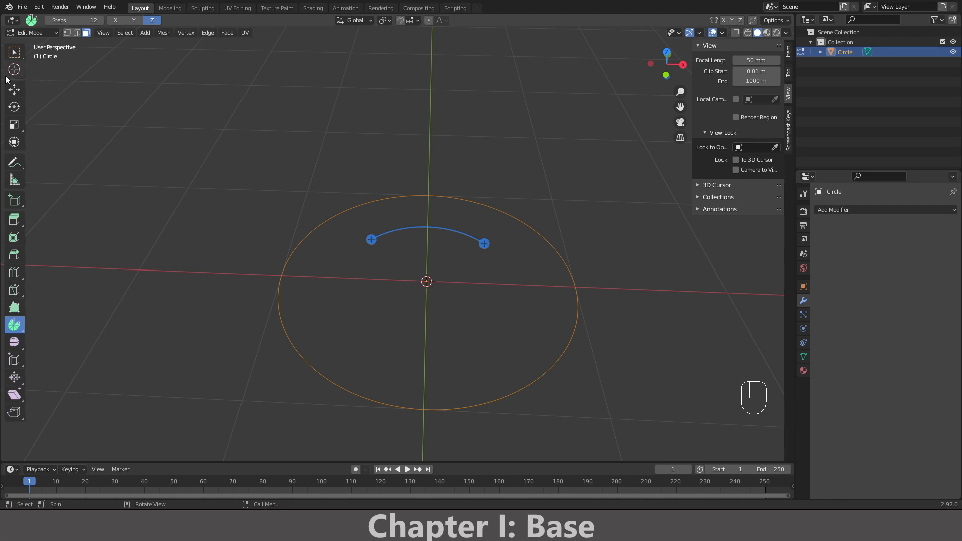
pyautogui.click(76, 32)
pyautogui.press('a')
pyautogui.press('a')
pyautogui.press('a')
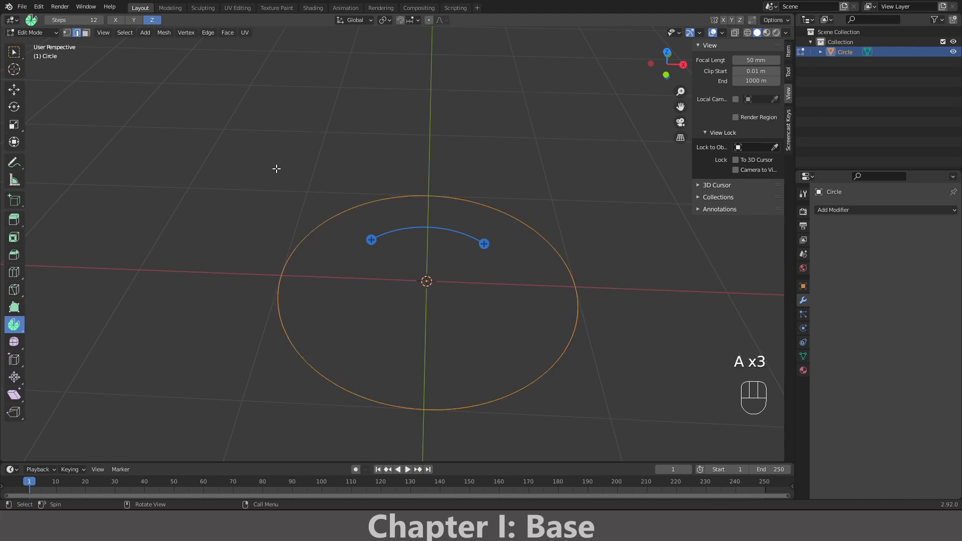
# - Extrude the circle's edges upward about 0.5 m along the global Z axis to form a wall
pyautogui.moveTo(276, 169); pyautogui.dragTo(562, 320, button='middle')
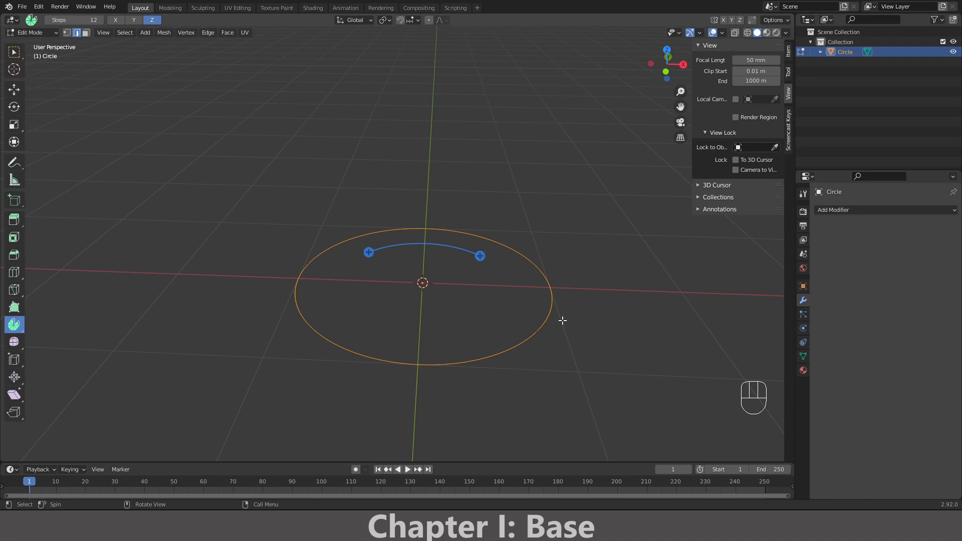
pyautogui.press('e')
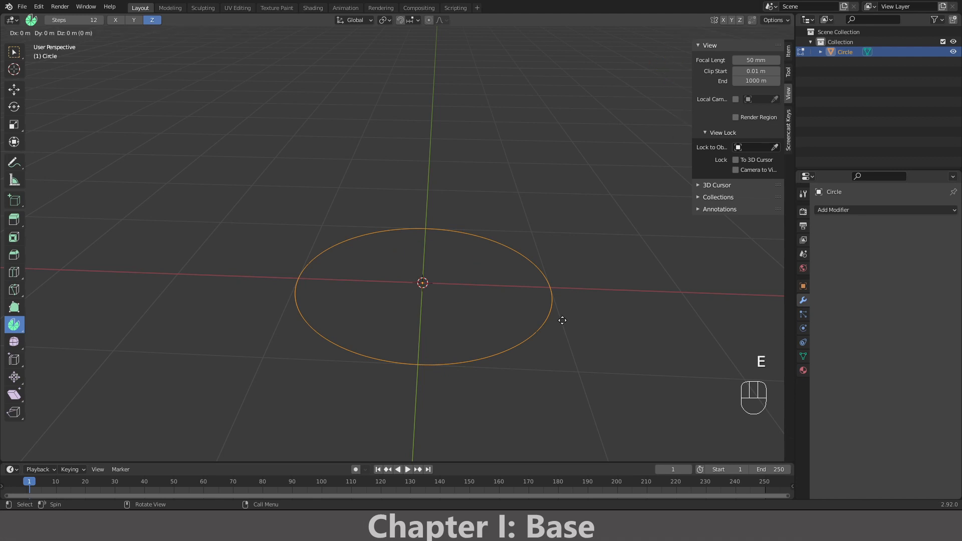
pyautogui.press('z')
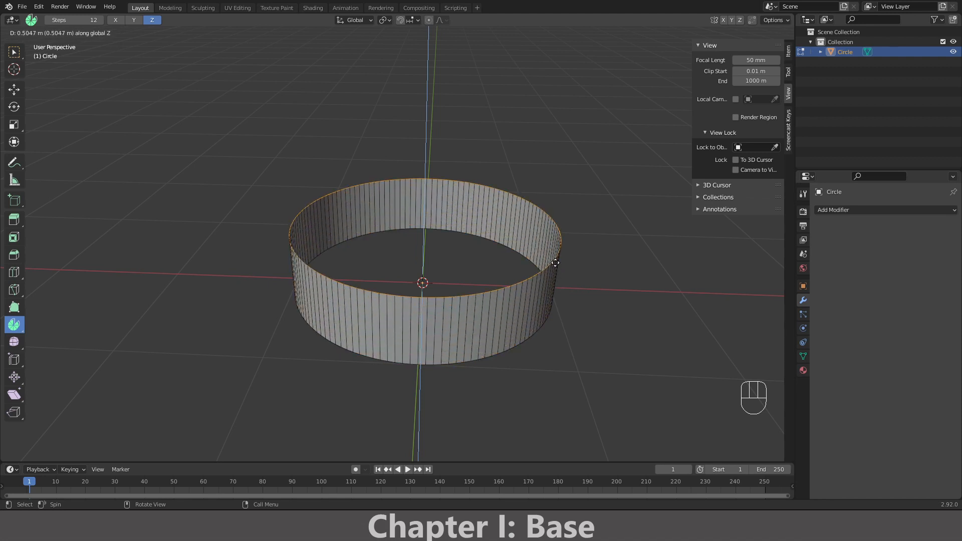
pyautogui.click(556, 263)
# - In front view, lower the extruded top edge loop 0.4 m along Z using increment snapping
pyautogui.press('KP_1')
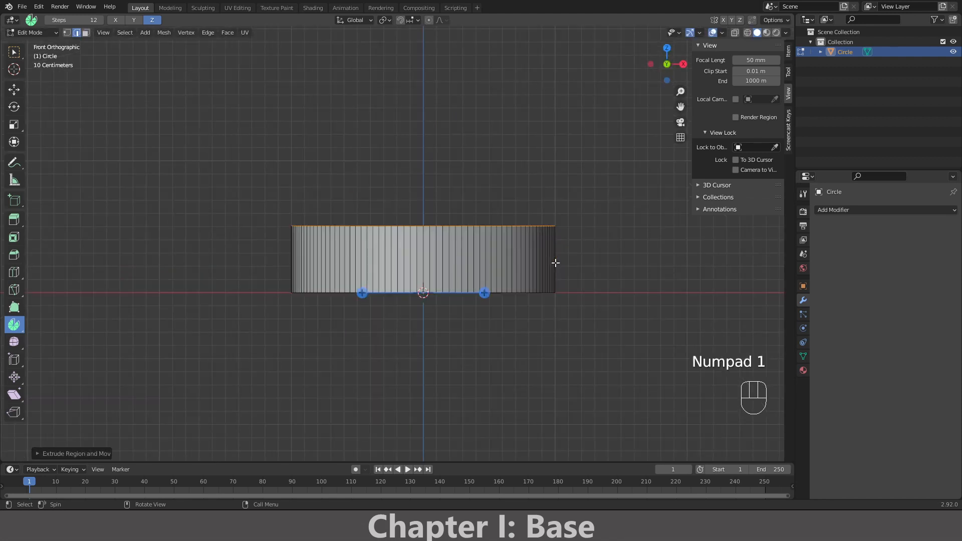
pyautogui.scroll(2, 509, 253)
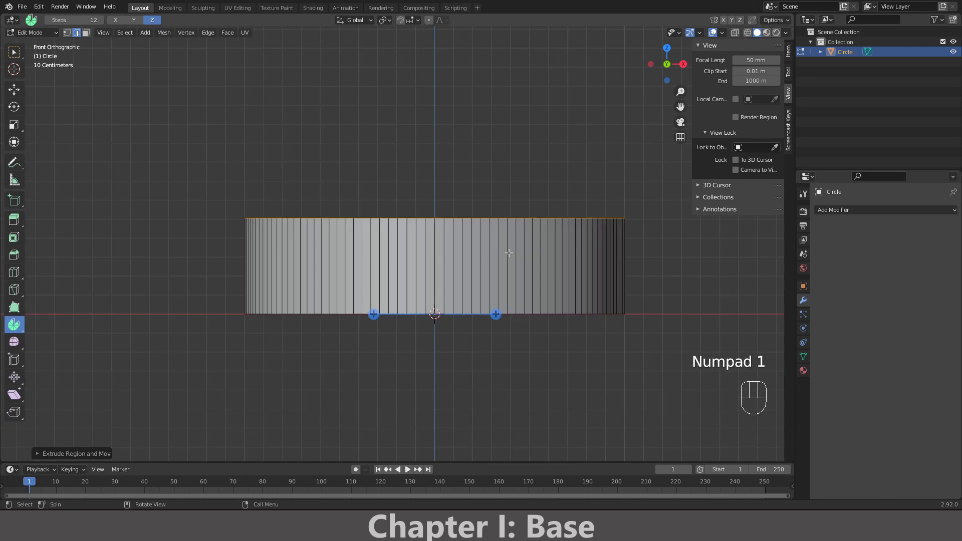
pyautogui.press('g')
pyautogui.press('z')
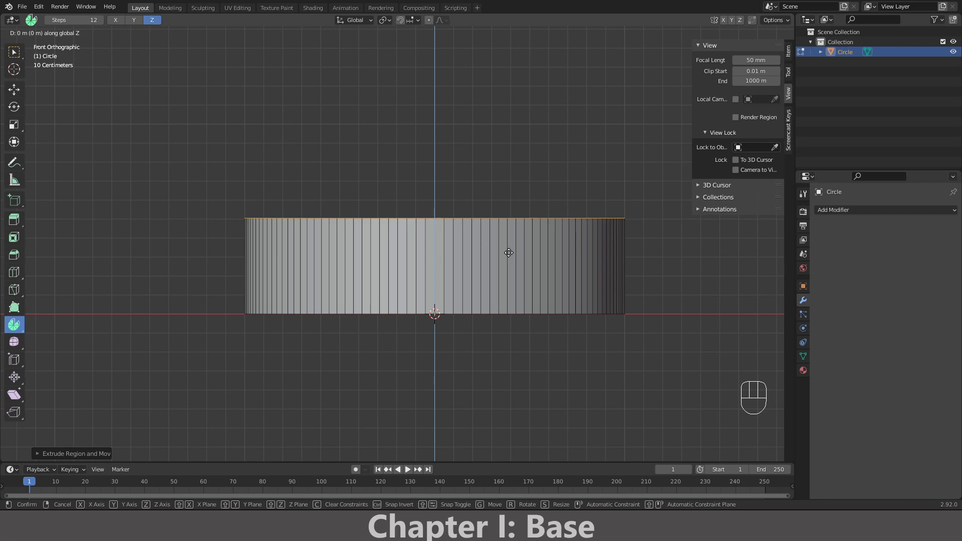
pyautogui.press('ctrl')
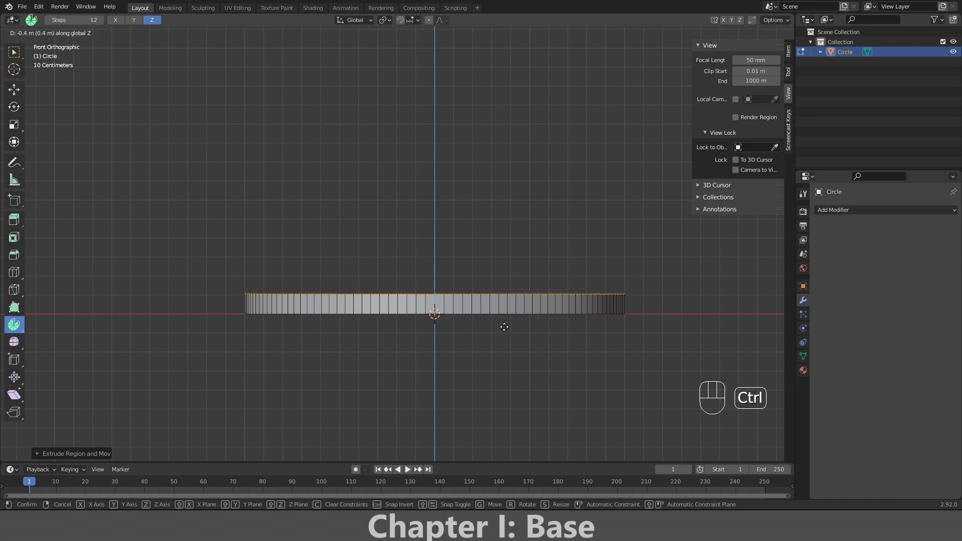
pyautogui.click(468, 323)
# - Extrude the top edge loop 0.8 m up along Z and scale it to about 1.3 times, flaring the wall outward
pyautogui.press('e')
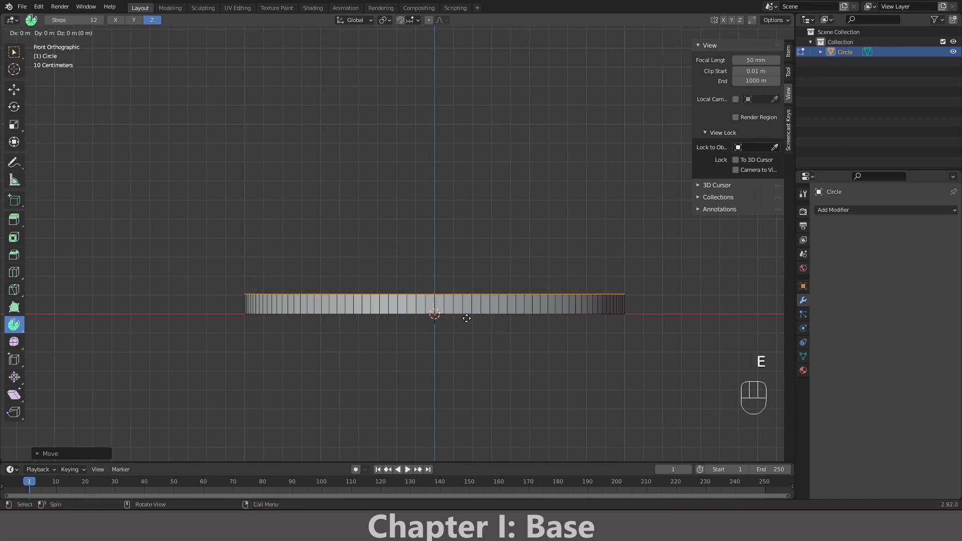
pyautogui.press('z')
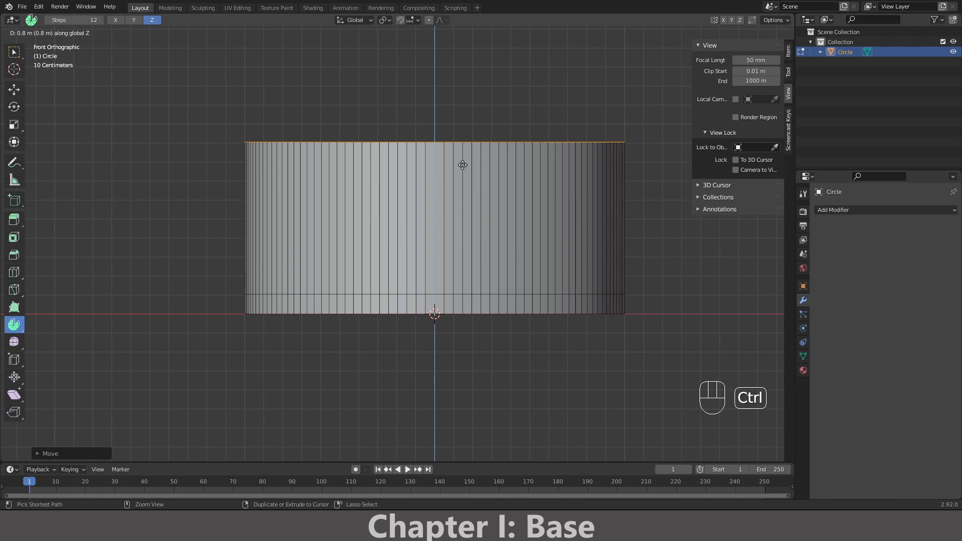
pyautogui.click(463, 165)
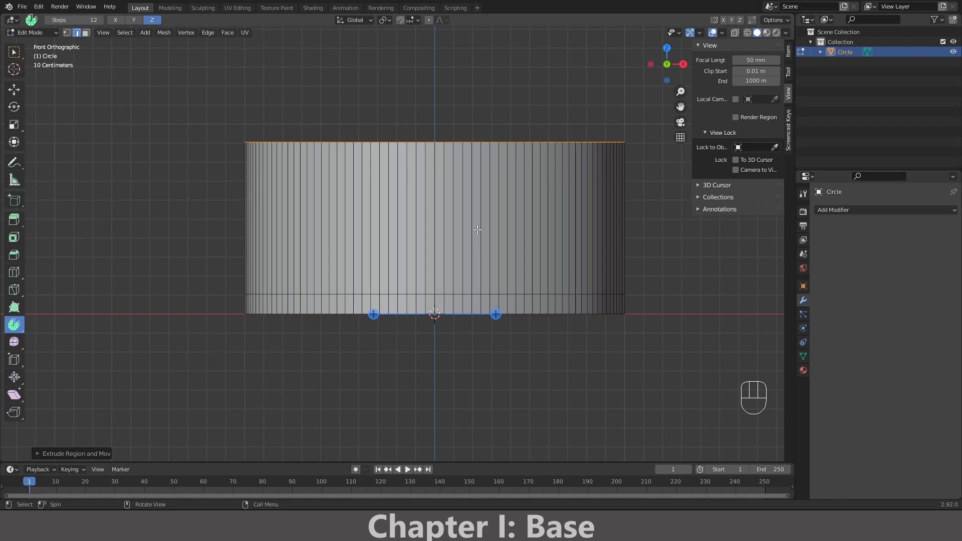
pyautogui.press('s')
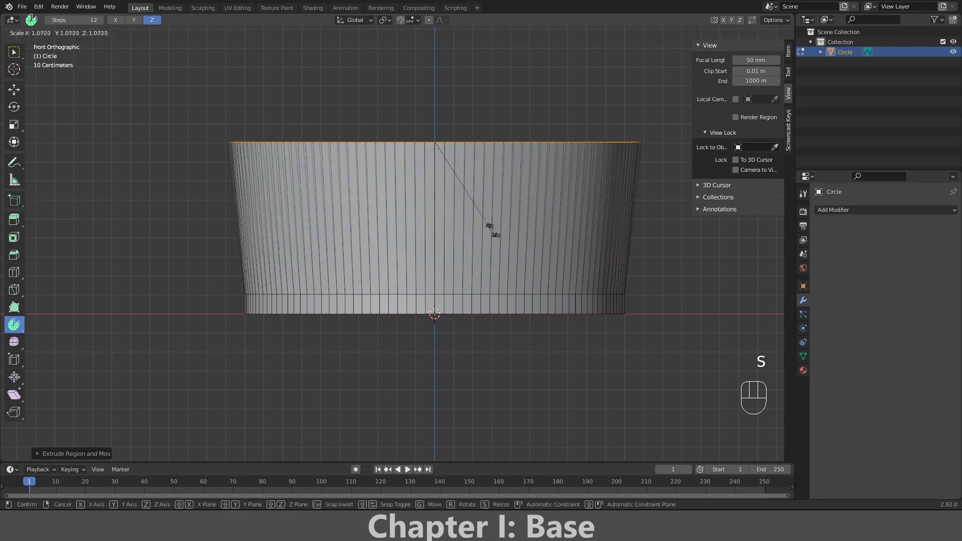
pyautogui.click(519, 233)
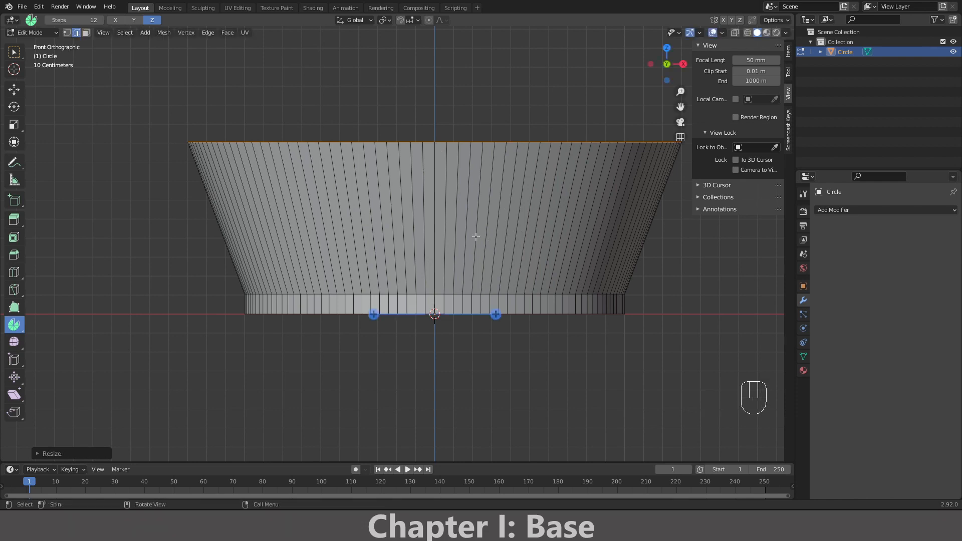
# - Extrude the flared top edge loop about 0.1 m up along Z with increment snapping to form a vertical rim
pyautogui.press('e')
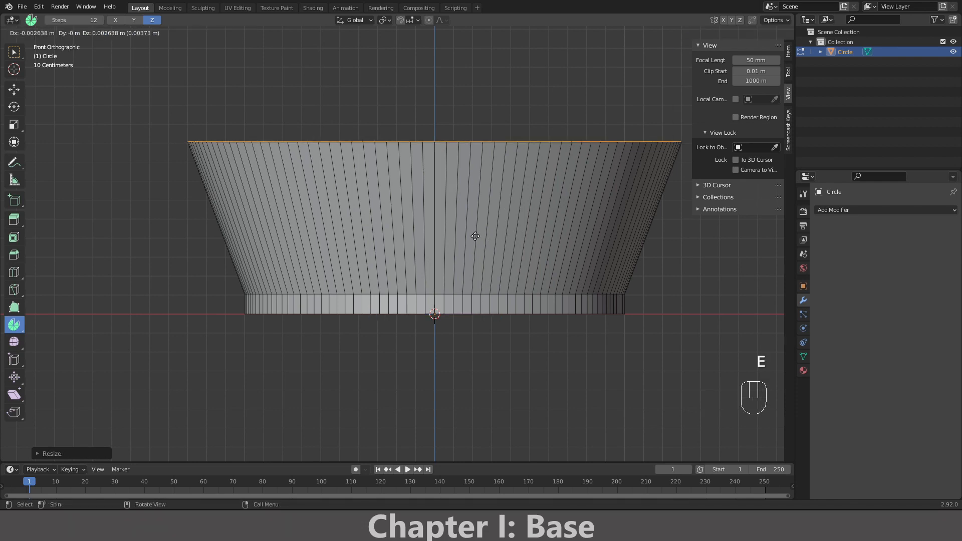
pyautogui.press('z')
pyautogui.press('ctrl')
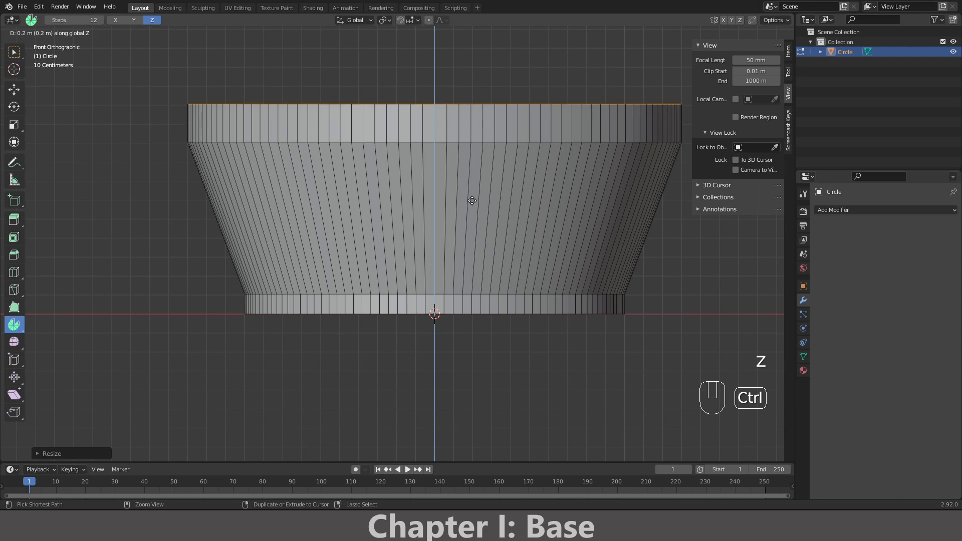
pyautogui.click(471, 209)
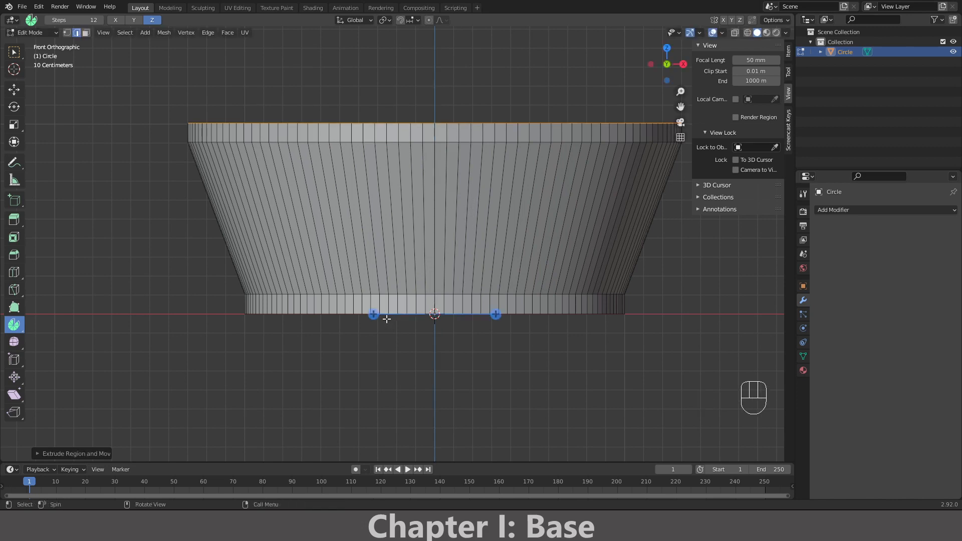
pyautogui.scroll(-1, 387, 319)
pyautogui.keyDown('shift'); pyautogui.moveTo(386, 319); pyautogui.dragTo(378, 344, button='middle'); pyautogui.keyUp('shift')
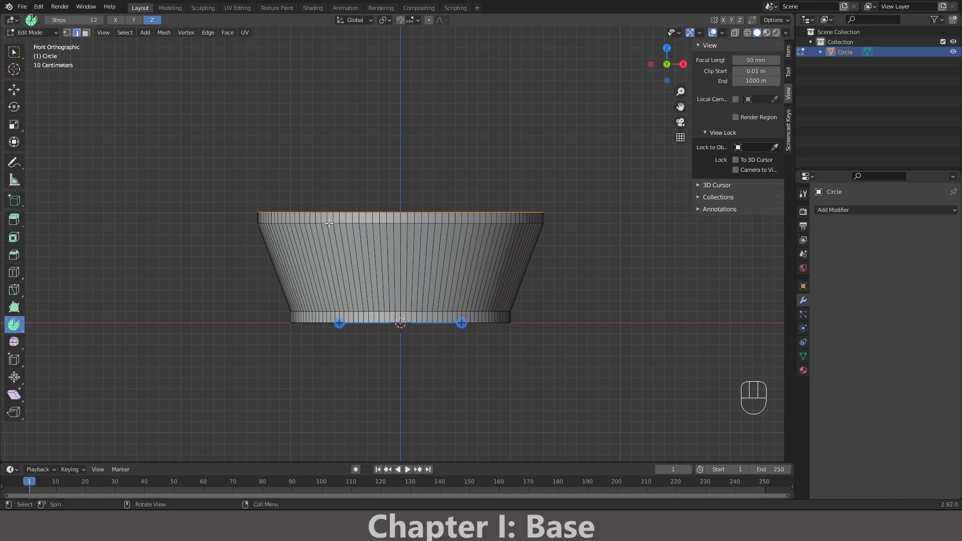
pyautogui.press('a')
pyautogui.press('a')
pyautogui.press('Tab')
pyautogui.press('Tab')
pyautogui.press('Tab')
pyautogui.press('Tab')
pyautogui.press('a')
pyautogui.press('a')
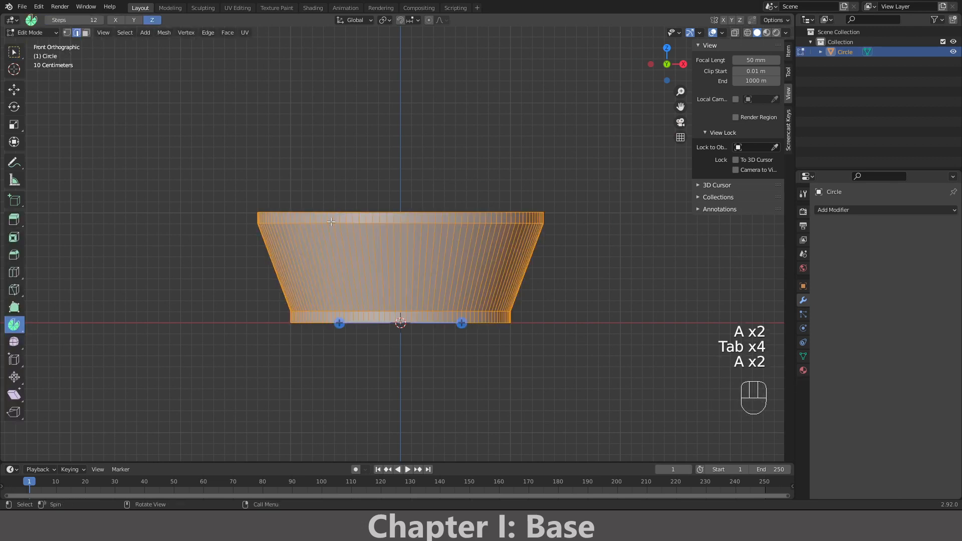
# - Select both edge loops of the upper rim and lower them 0.3 m along Z with increment snapping
pyautogui.keyDown('alt'); pyautogui.keyDown('shift'); pyautogui.click(334, 223); pyautogui.keyUp('shift'); pyautogui.keyUp('alt')
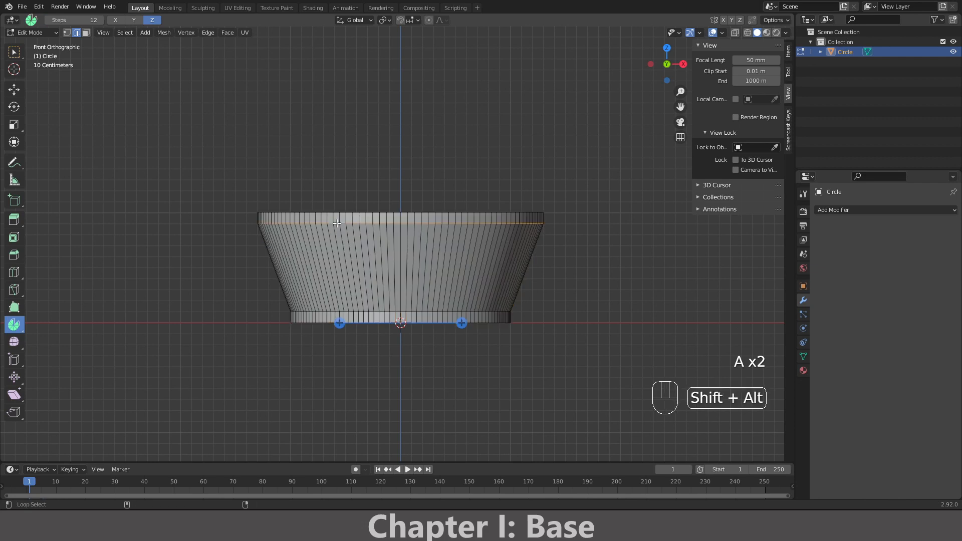
pyautogui.scroll(1, 410, 227)
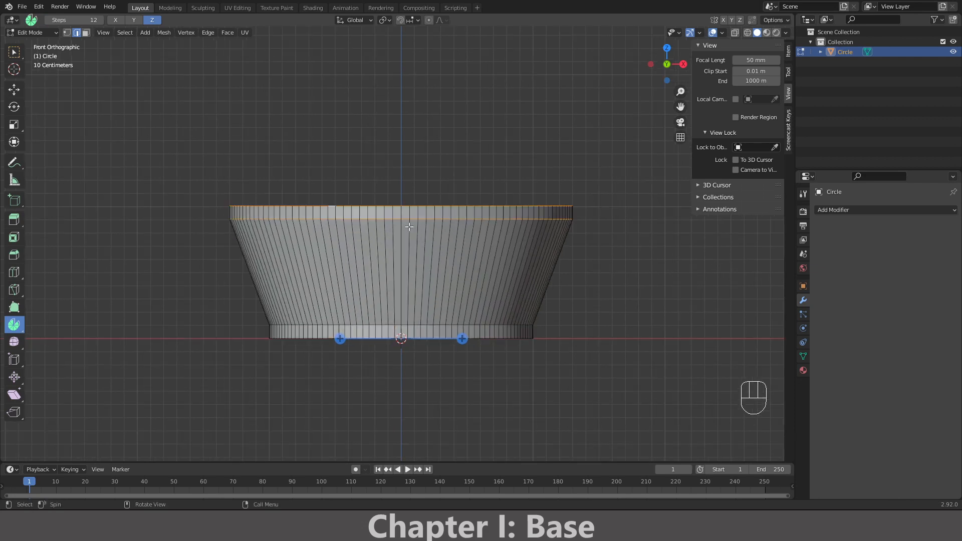
pyautogui.scroll(1, 410, 227)
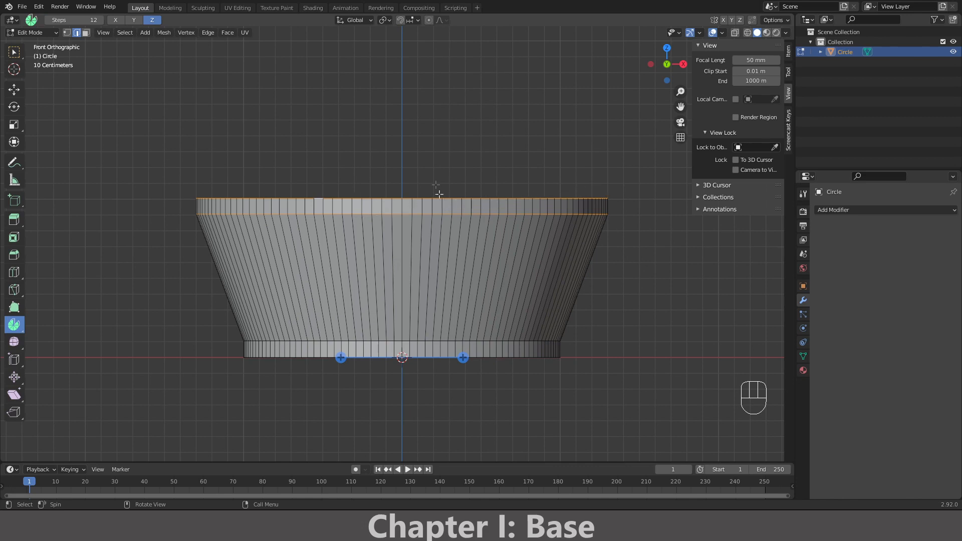
pyautogui.keyDown('alt'); pyautogui.keyDown('shift'); pyautogui.click(436, 213); pyautogui.keyUp('shift'); pyautogui.keyUp('alt')
pyautogui.keyDown('alt'); pyautogui.keyDown('shift'); pyautogui.click(437, 214); pyautogui.keyUp('shift'); pyautogui.keyUp('alt')
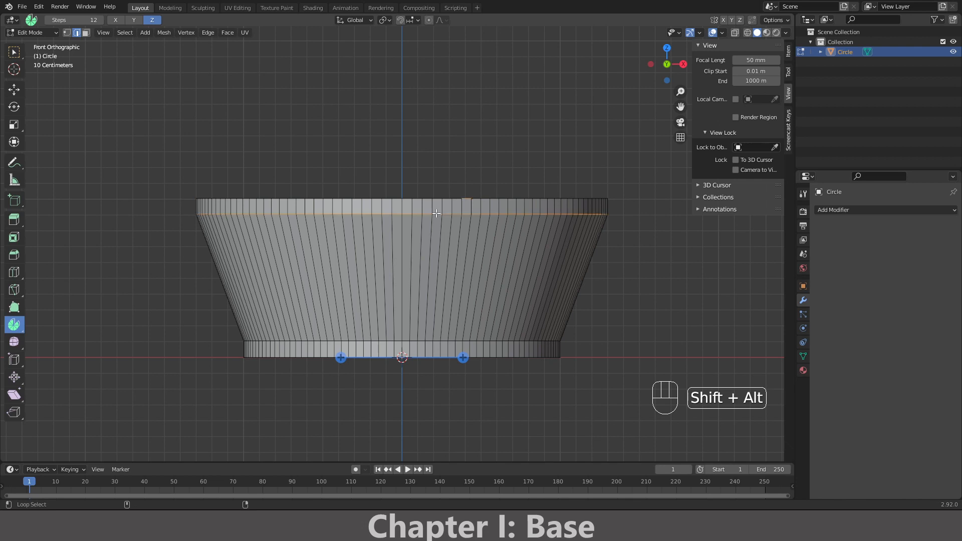
pyautogui.keyDown('alt'); pyautogui.keyDown('shift'); pyautogui.click(437, 199); pyautogui.keyUp('shift'); pyautogui.keyUp('alt')
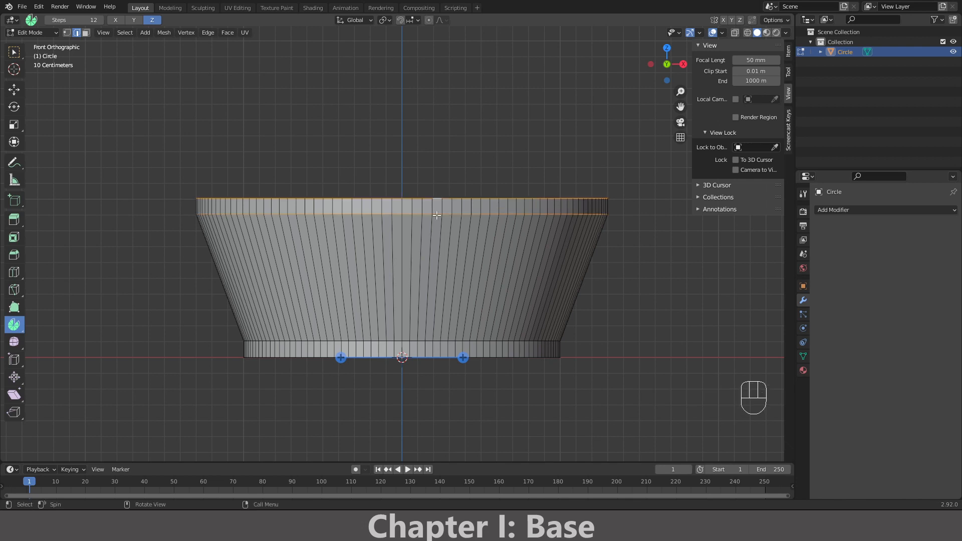
pyautogui.press('g')
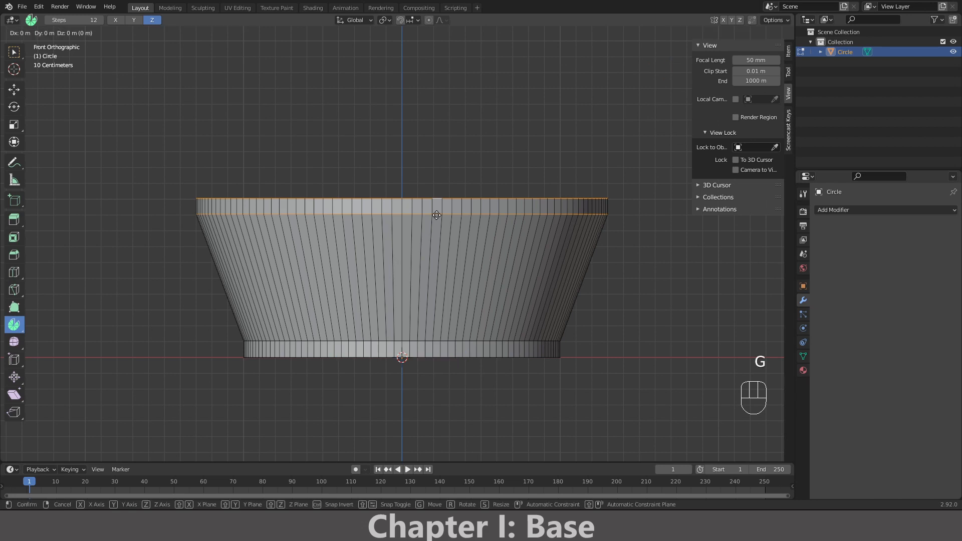
pyautogui.press('z')
pyautogui.press('ctrl')
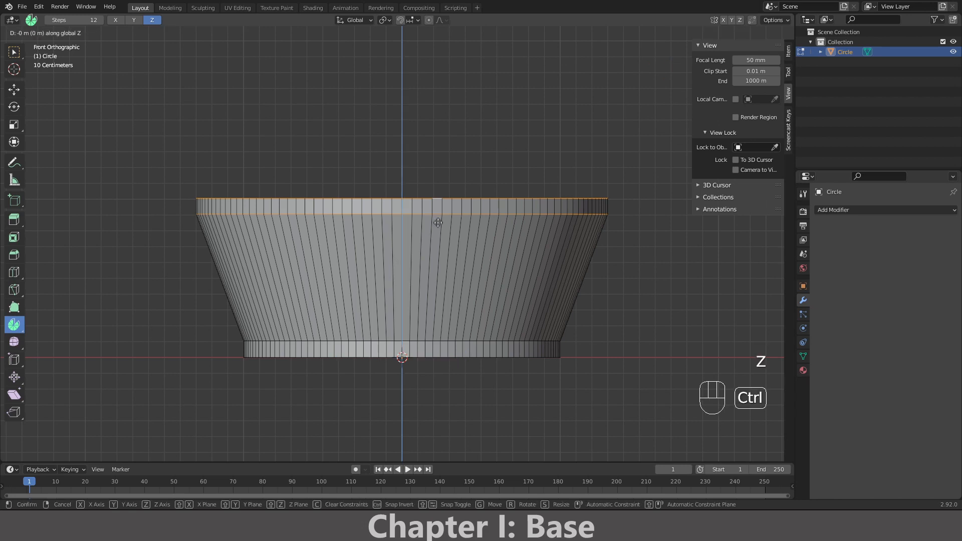
pyautogui.moveTo(440, 265)
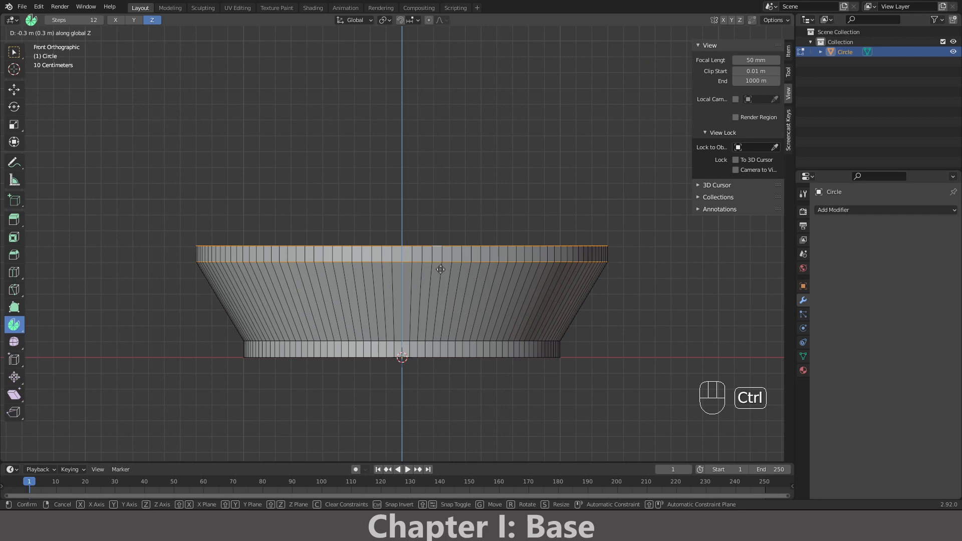
pyautogui.click(445, 267)
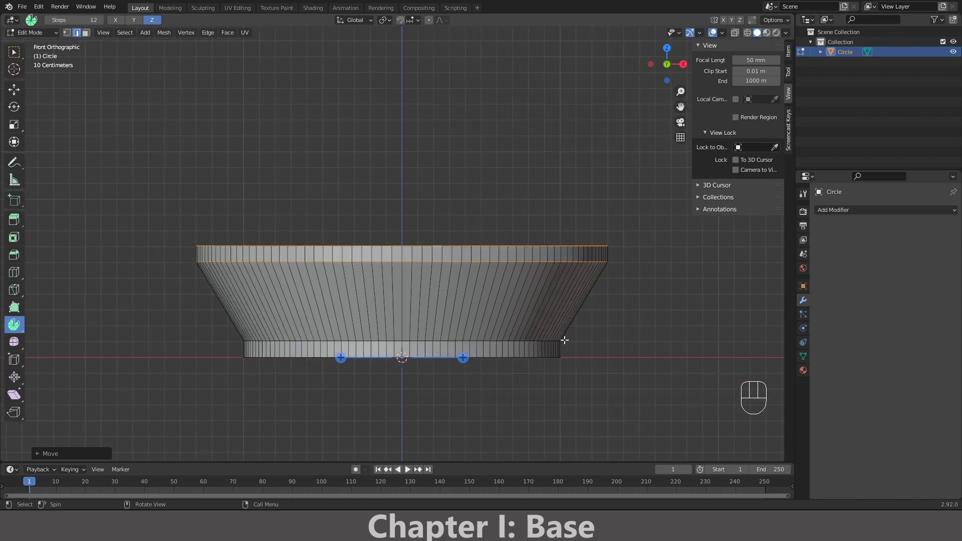
# - Return to Object Mode and add a Solidify modifier to the flared ring
pyautogui.press('Tab')
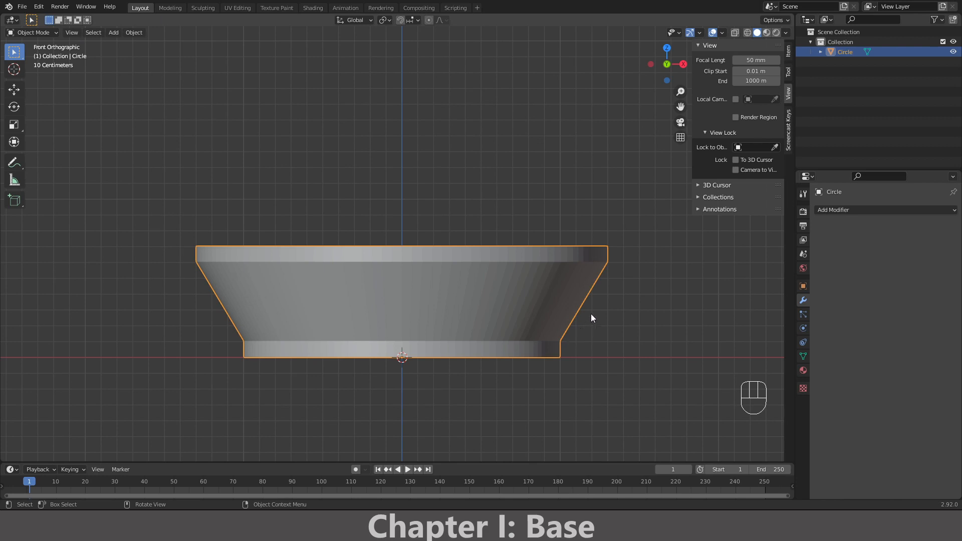
pyautogui.scroll(1, 591, 314)
pyautogui.keyDown('shift'); pyautogui.moveTo(529, 322); pyautogui.dragTo(529, 357, button='middle'); pyautogui.keyUp('shift')
pyautogui.scroll(-1, 555, 336)
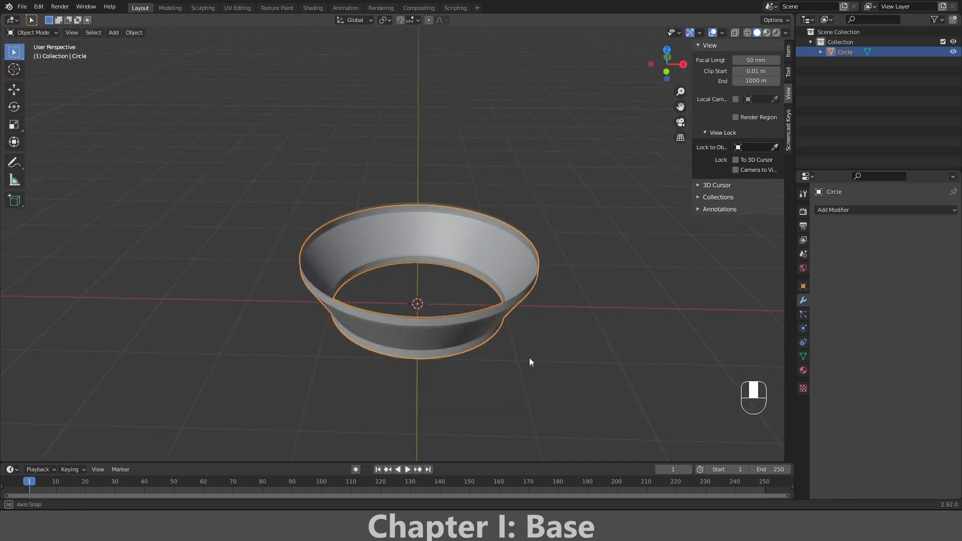
pyautogui.press('Tab')
pyautogui.press('Tab')
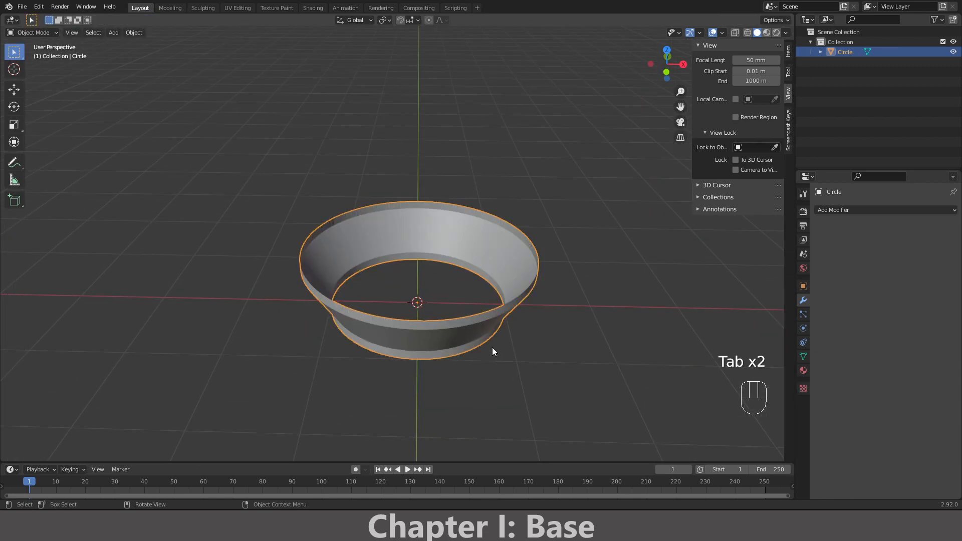
pyautogui.moveTo(462, 333); pyautogui.dragTo(505, 322, button='middle')
pyautogui.scroll(2, 504, 317)
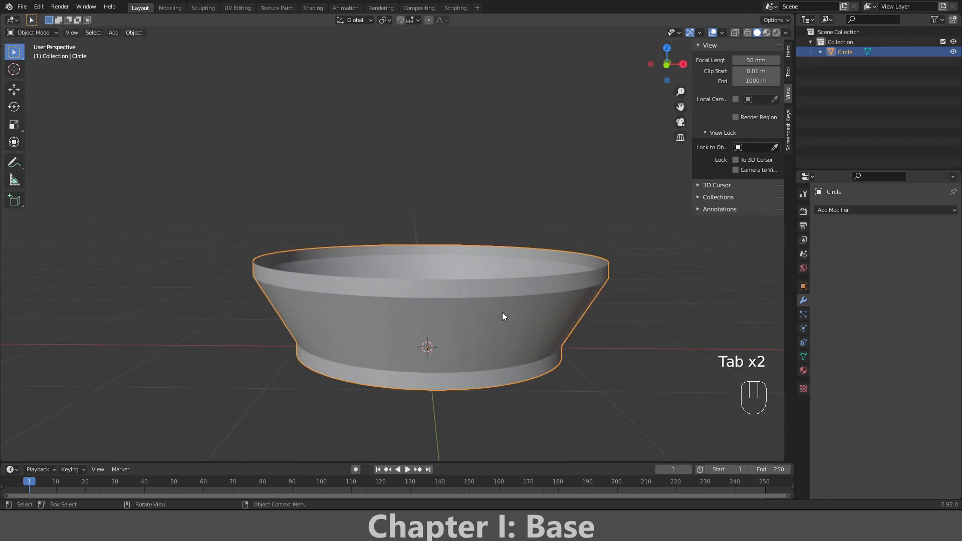
pyautogui.click(840, 210)
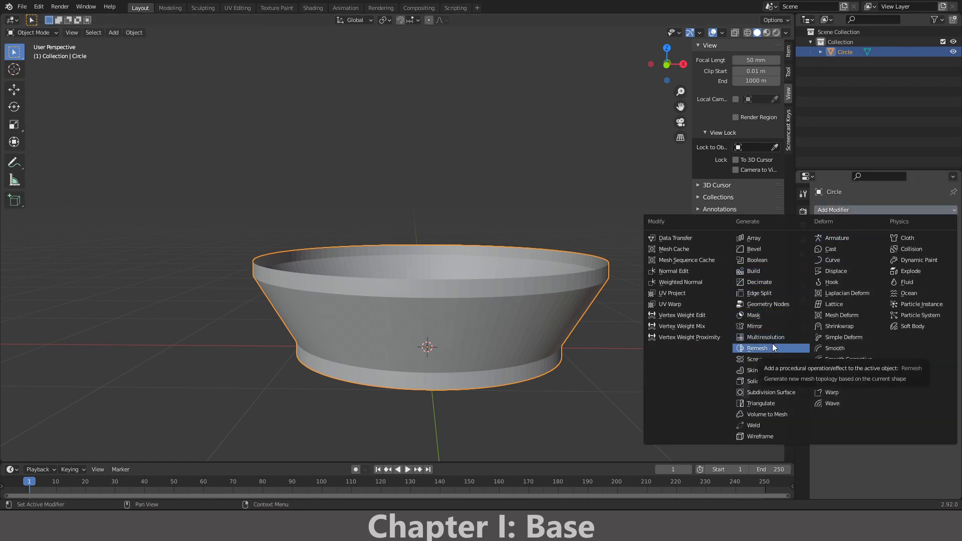
pyautogui.click(769, 381)
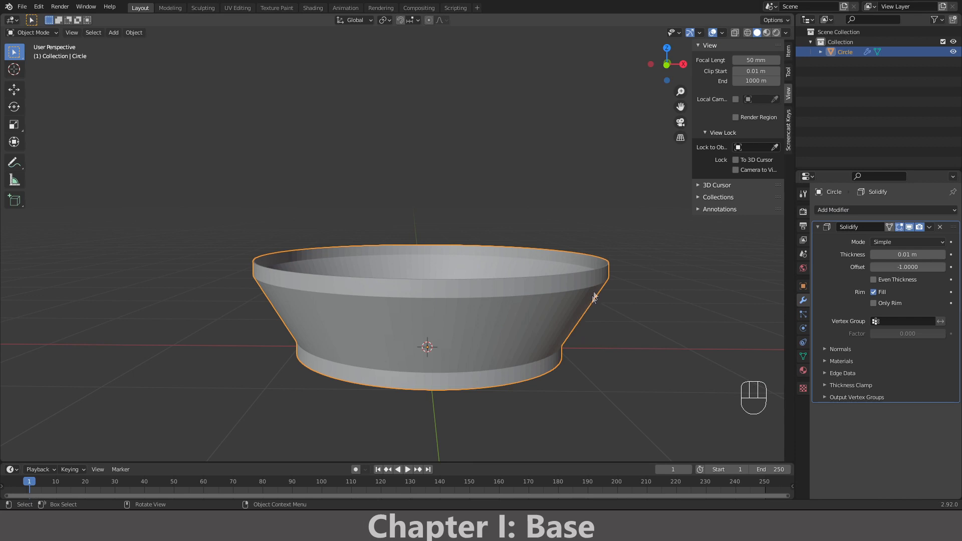
# - Enable Even Thickness on the Solidify modifier and set its thickness to 0.1 m
pyautogui.moveTo(593, 304); pyautogui.dragTo(596, 340, button='middle')
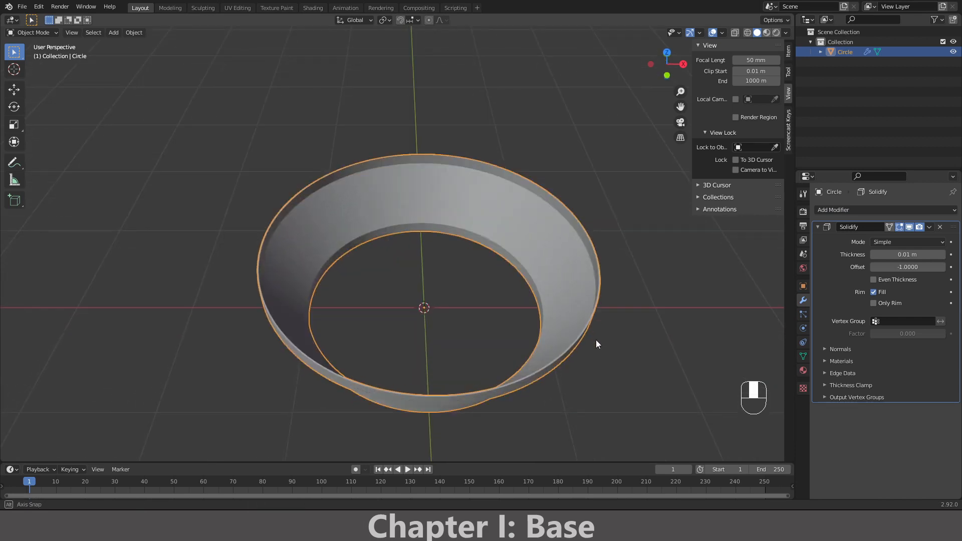
pyautogui.click(875, 282)
pyautogui.click(905, 254)
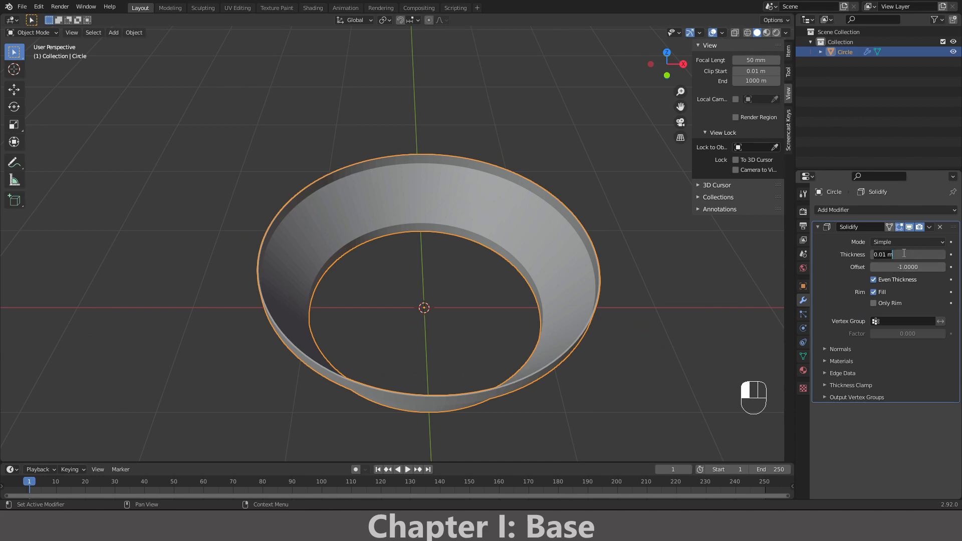
pyautogui.write('0.1')
pyautogui.press('Return')
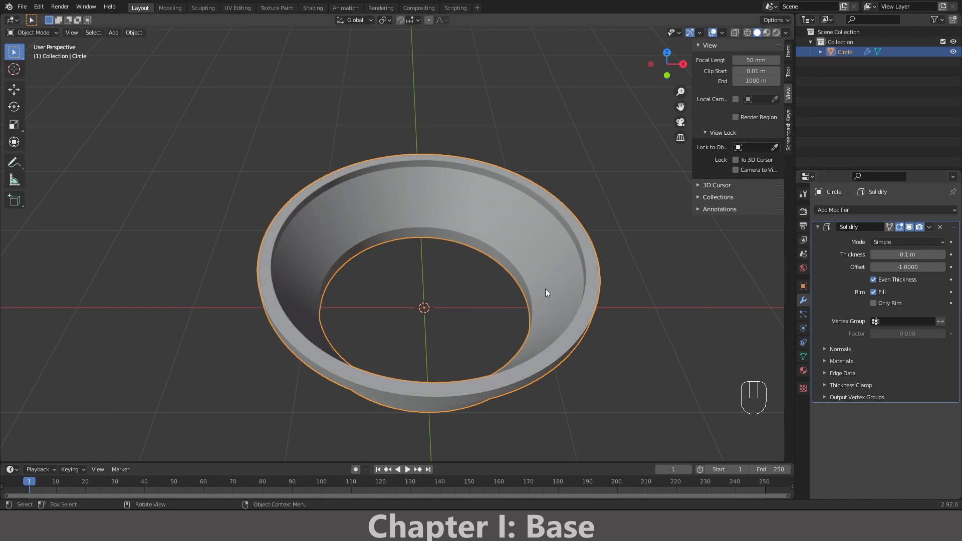
# - Examine the solidified wall's profile in front view with wireframe shading
pyautogui.press('KP_1')
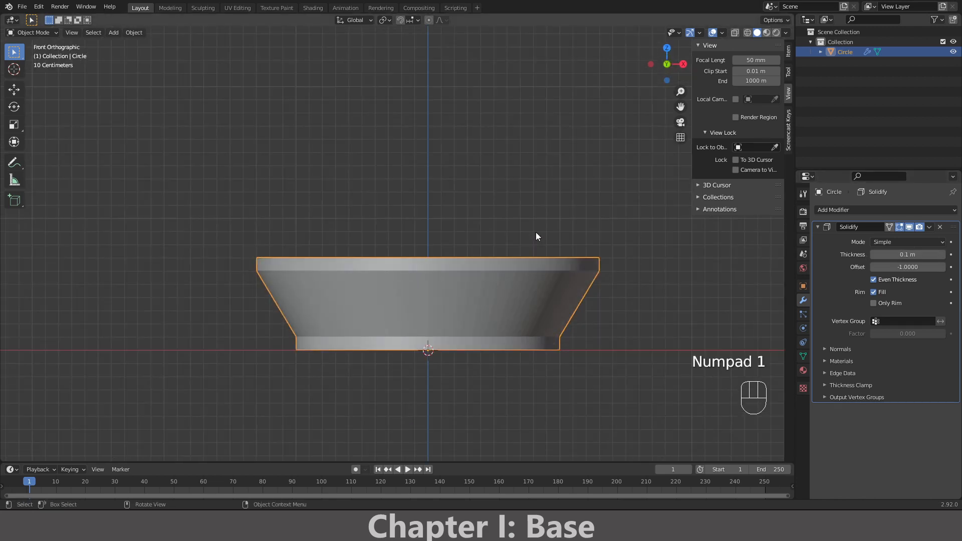
pyautogui.press('z')
pyautogui.click(458, 231)
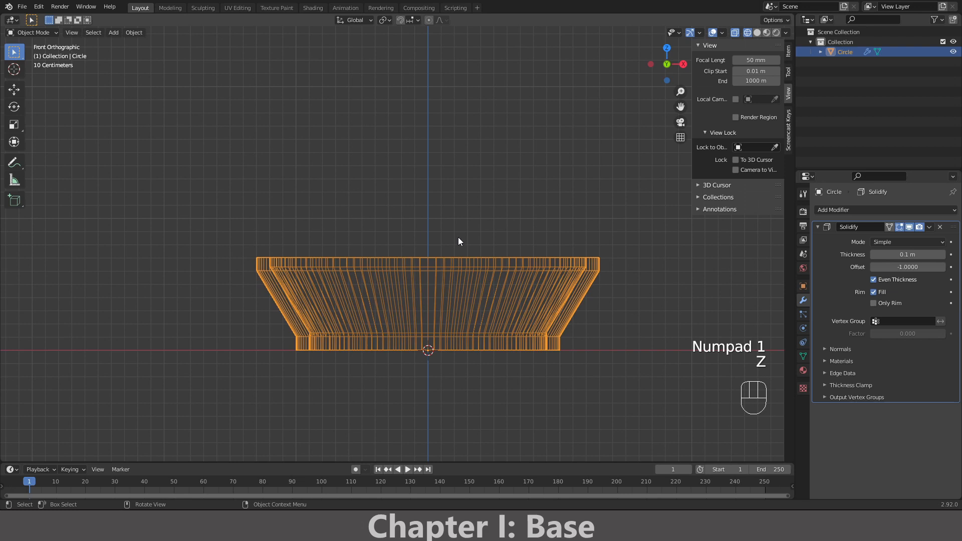
pyautogui.scroll(1, 458, 237)
pyautogui.keyDown('shift'); pyautogui.moveTo(446, 290); pyautogui.dragTo(459, 248, button='middle'); pyautogui.keyUp('shift')
pyautogui.scroll(2, 460, 248)
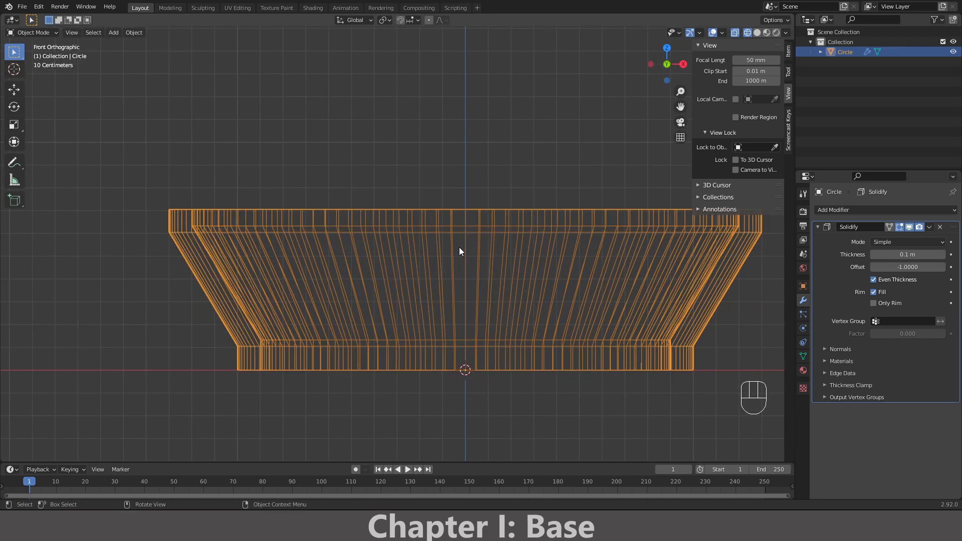
pyautogui.scroll(-1, 459, 247)
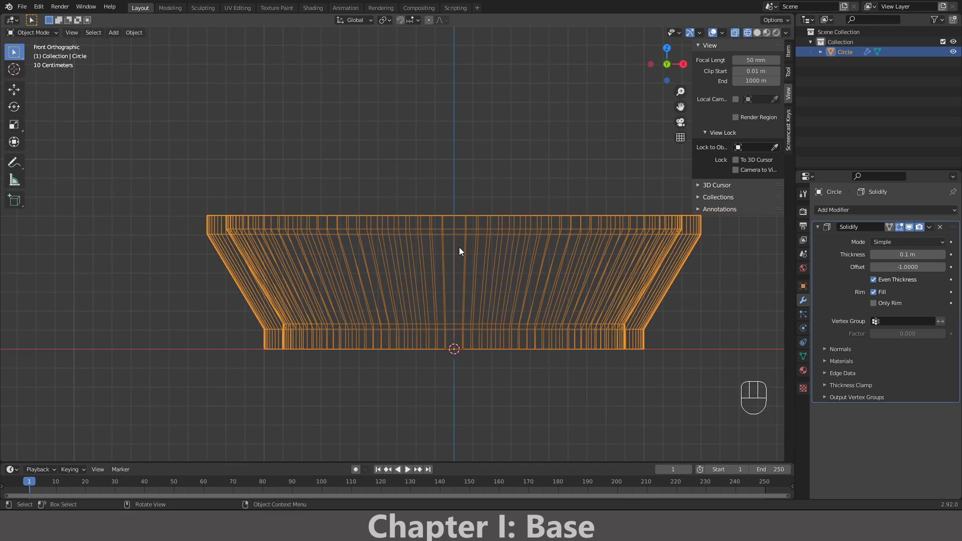
pyautogui.scroll(-1, 459, 247)
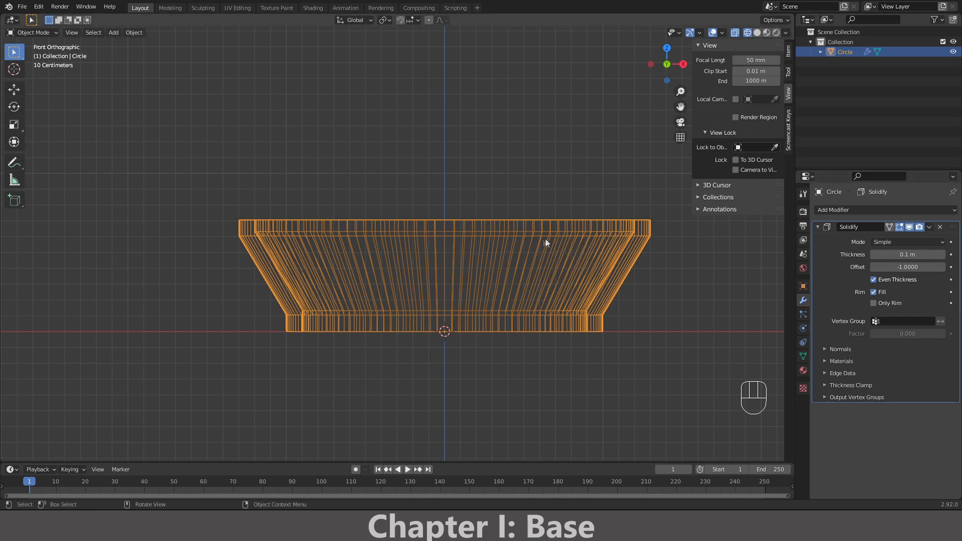
# - Hide the Solidify modifier in the viewport and, in Edit Mode with solid shading, fill the bottom edge loop with a face
pyautogui.click(909, 226)
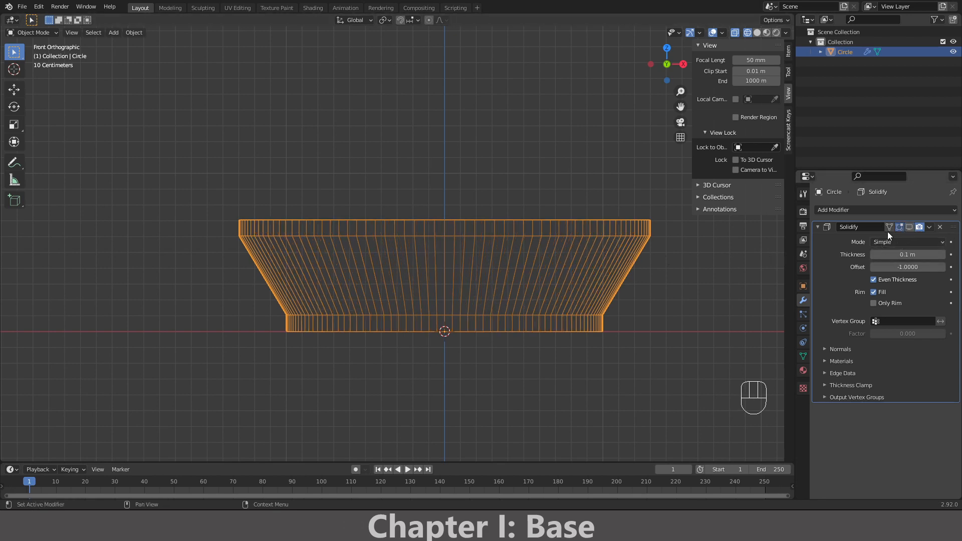
pyautogui.moveTo(549, 251); pyautogui.dragTo(546, 314, button='middle')
pyautogui.press('Tab')
pyautogui.press('z')
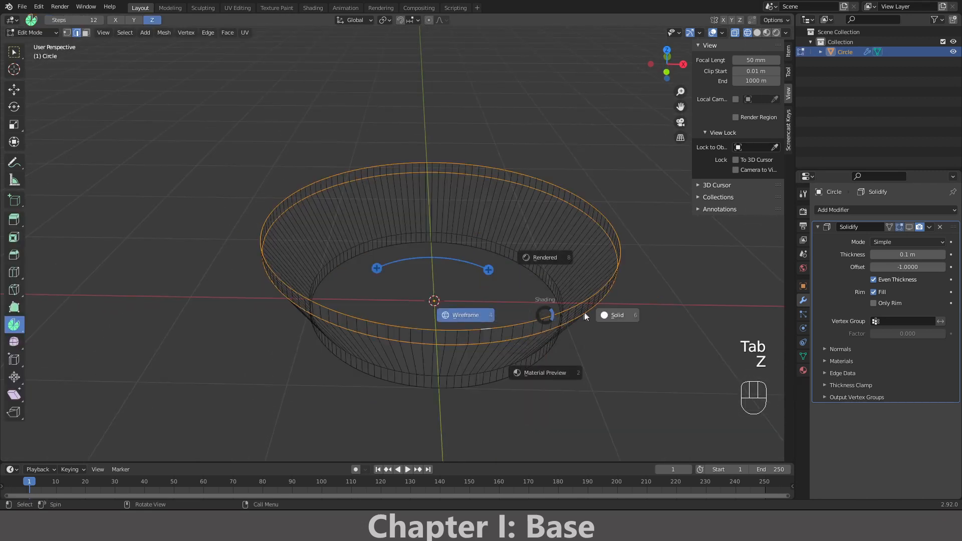
pyautogui.click(481, 306)
pyautogui.moveTo(447, 330); pyautogui.dragTo(443, 262, button='middle')
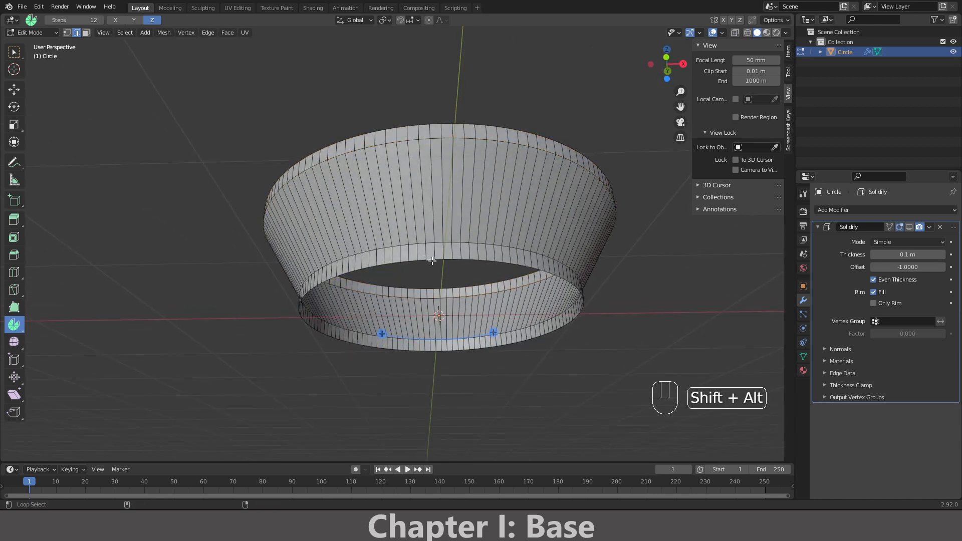
pyautogui.keyDown('alt'); pyautogui.keyDown('shift'); pyautogui.click(429, 258); pyautogui.keyUp('shift'); pyautogui.keyUp('alt')
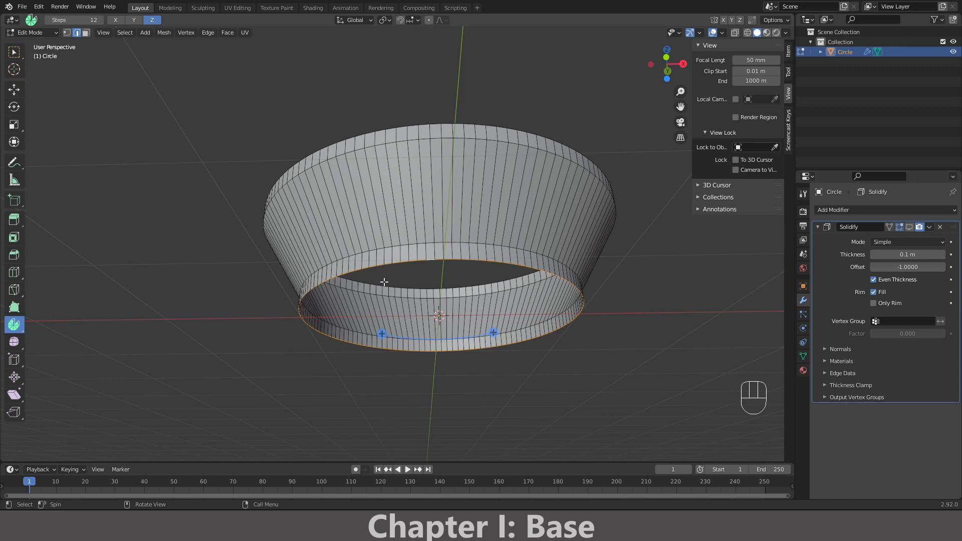
pyautogui.press('f')
pyautogui.moveTo(384, 282); pyautogui.dragTo(398, 386, button='middle')
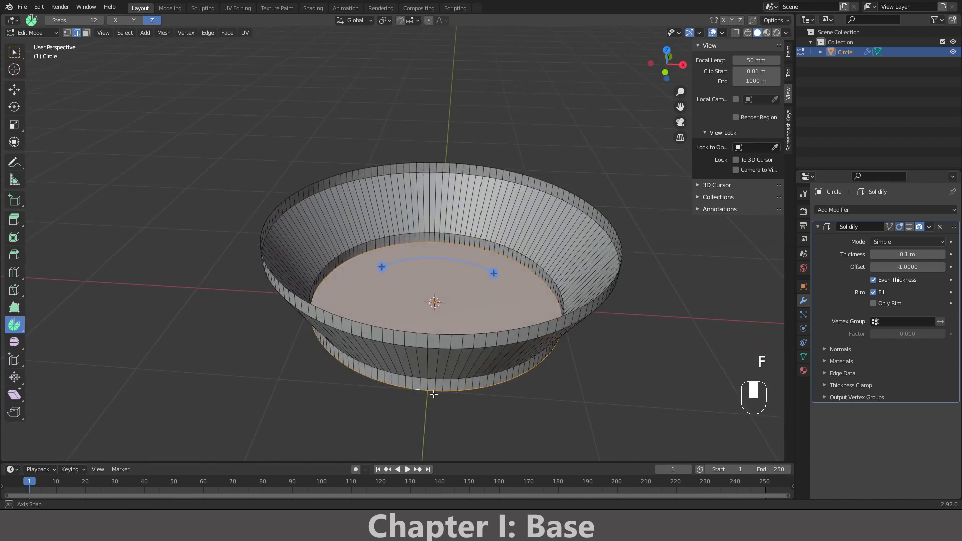
# - Show the Solidify modifier in the viewport again and examine the closed base in front view with wireframe shading
pyautogui.click(908, 227)
pyautogui.moveTo(477, 305); pyautogui.dragTo(478, 266, button='middle')
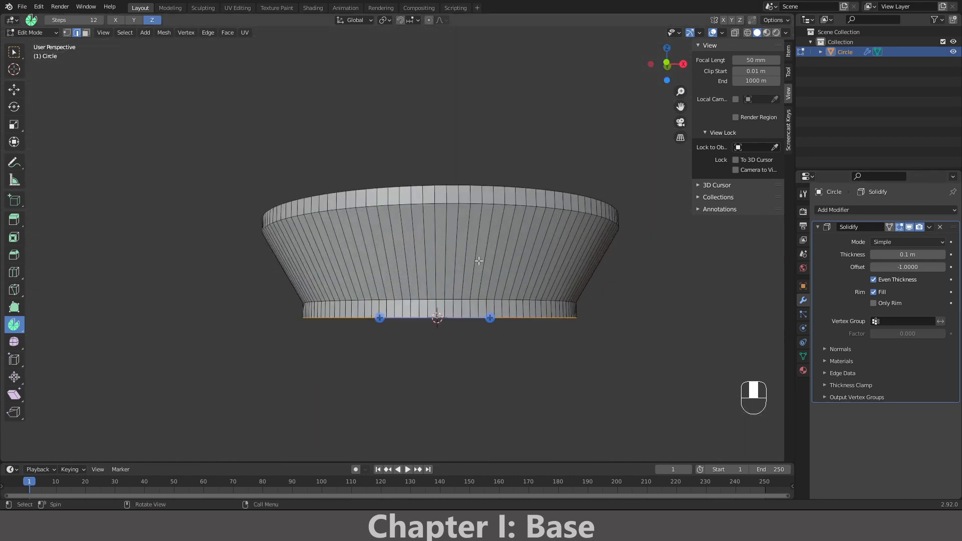
pyautogui.press('KP_1')
pyautogui.press('KP_7')
pyautogui.press('KP_1')
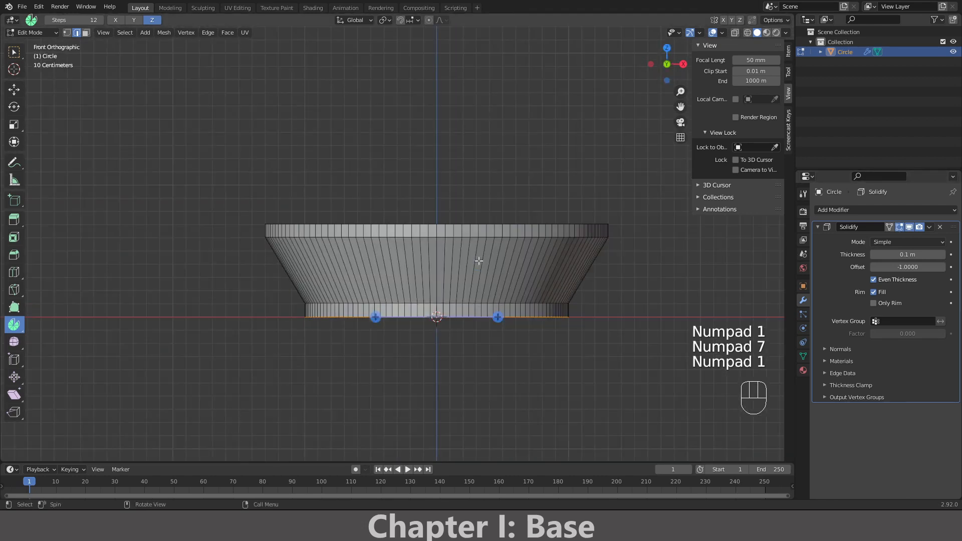
pyautogui.press('z')
pyautogui.click(378, 266)
pyautogui.scroll(4, 395, 309)
pyautogui.keyDown('shift'); pyautogui.moveTo(399, 345); pyautogui.dragTo(384, 294, button='middle'); pyautogui.keyUp('shift')
pyautogui.scroll(-2, 383, 295)
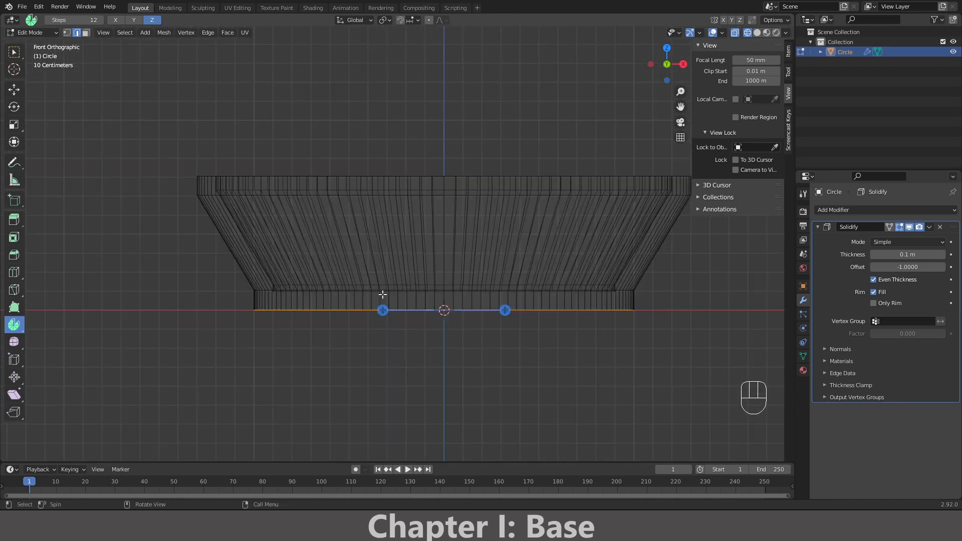
pyautogui.scroll(1, 383, 294)
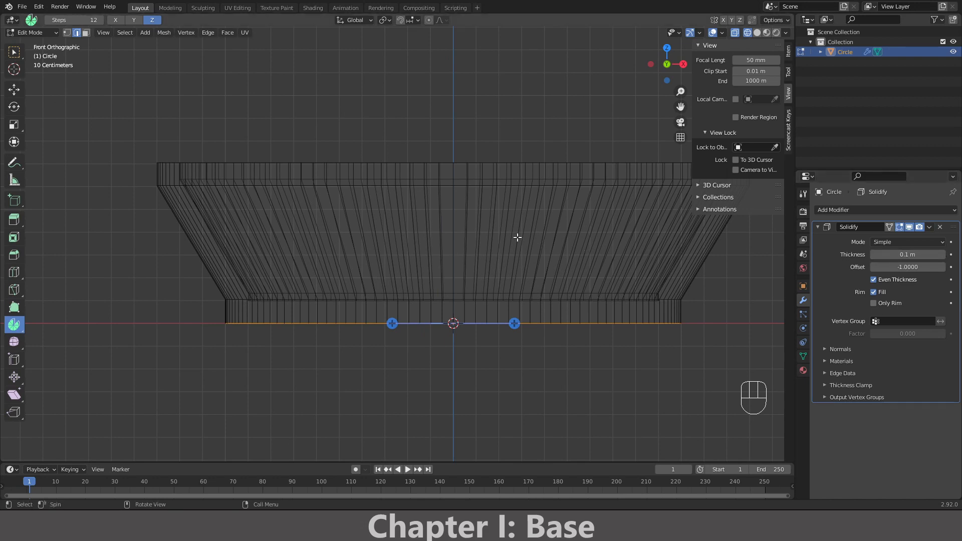
pyautogui.scroll(-1, 517, 237)
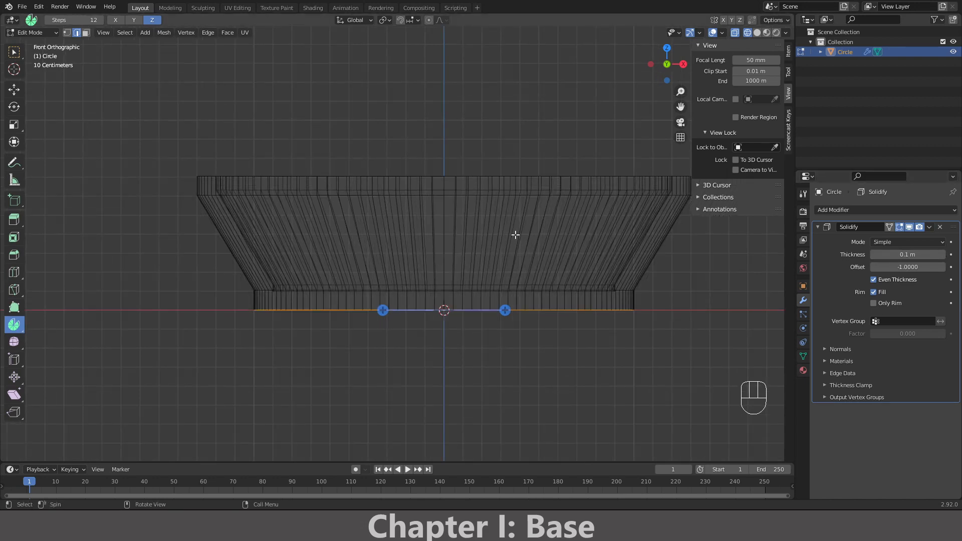
pyautogui.keyDown('shift'); pyautogui.moveTo(516, 235); pyautogui.dragTo(485, 252, button='middle'); pyautogui.keyUp('shift')
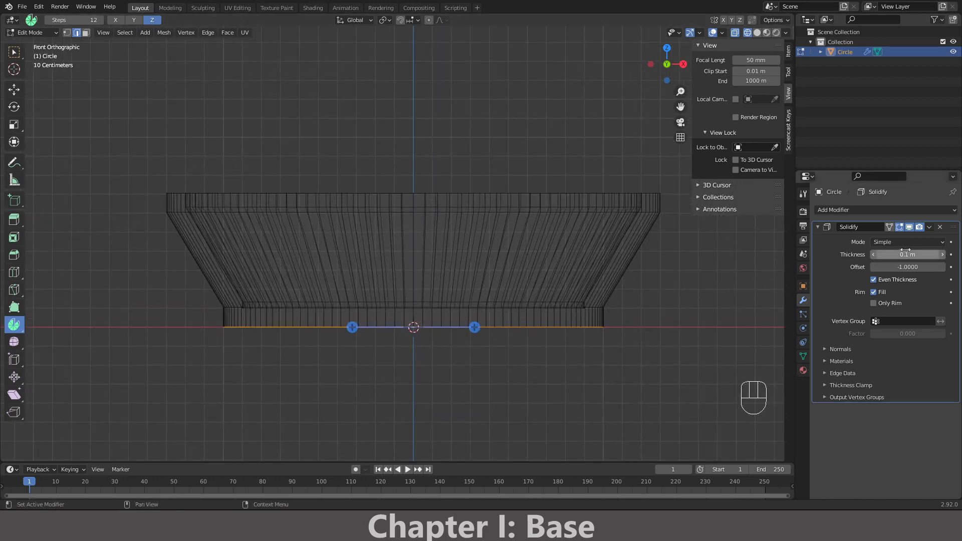
# - Apply the Solidify modifier in Object Mode and return to editing the base mesh
pyautogui.click(930, 227)
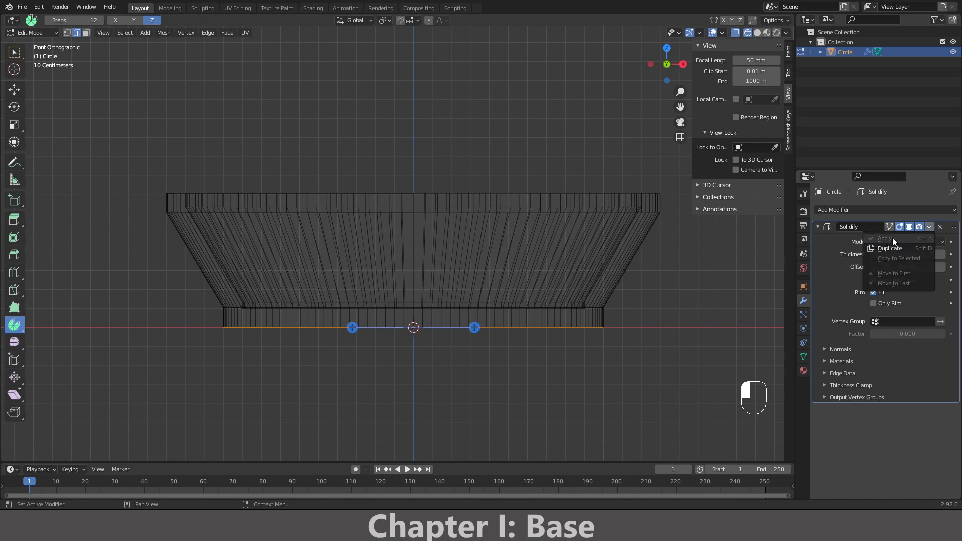
pyautogui.click(664, 270)
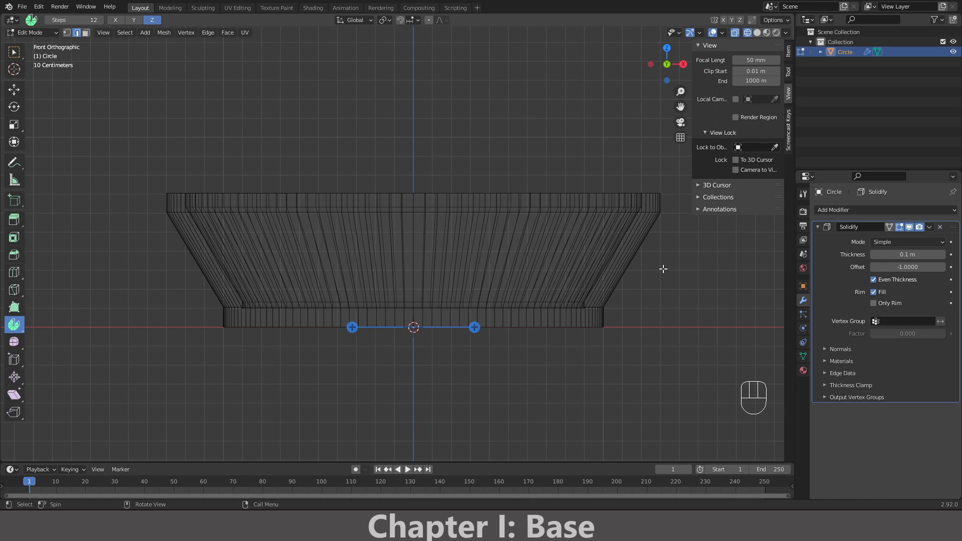
pyautogui.press('Tab')
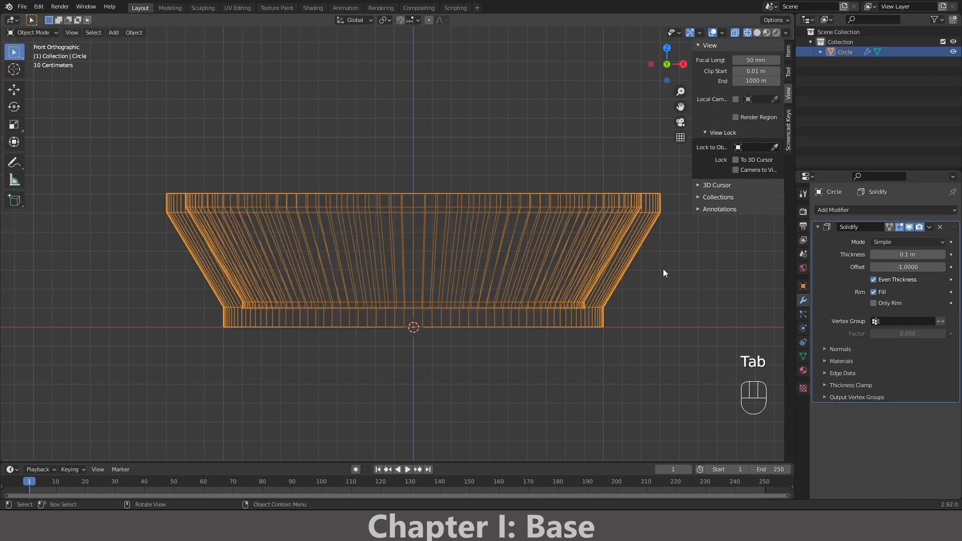
pyautogui.click(929, 227)
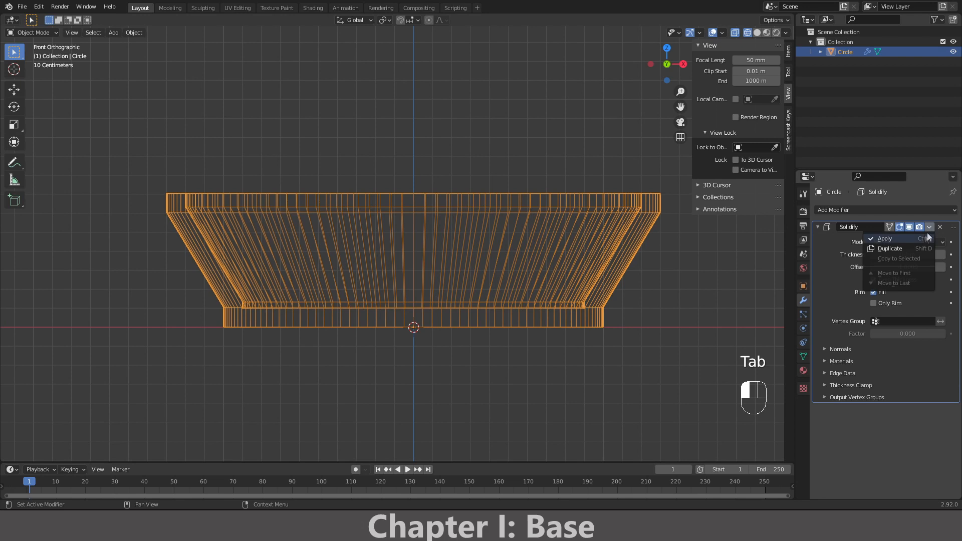
pyautogui.click(898, 239)
pyautogui.press('Tab')
# - Select the upper and lower edge loops of the inner sloped wall, using solid shading
pyautogui.press('KP_1')
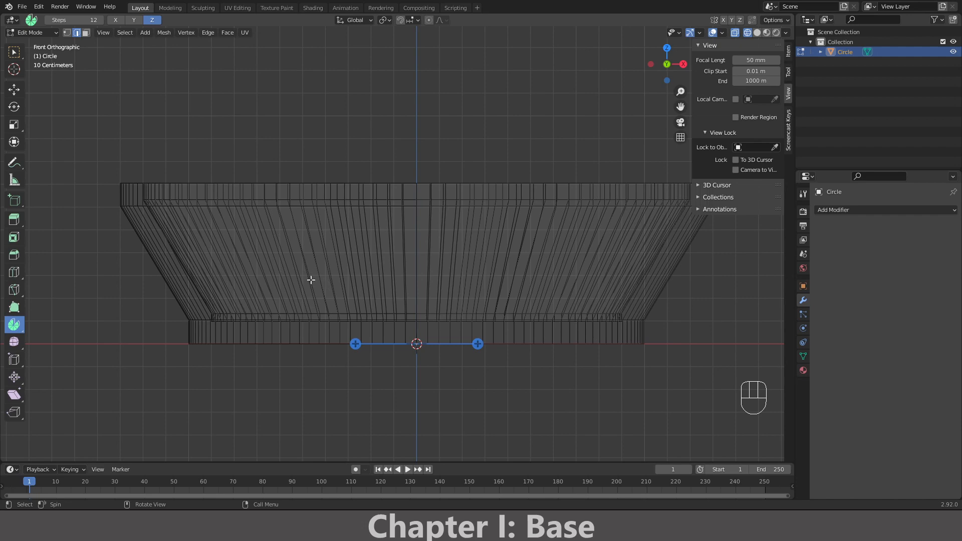
pyautogui.press('KP_5')
pyautogui.moveTo(308, 263); pyautogui.dragTo(216, 236, button='middle')
pyautogui.keyDown('alt'); pyautogui.keyDown('shift'); pyautogui.click(216, 223); pyautogui.keyUp('shift'); pyautogui.keyUp('alt')
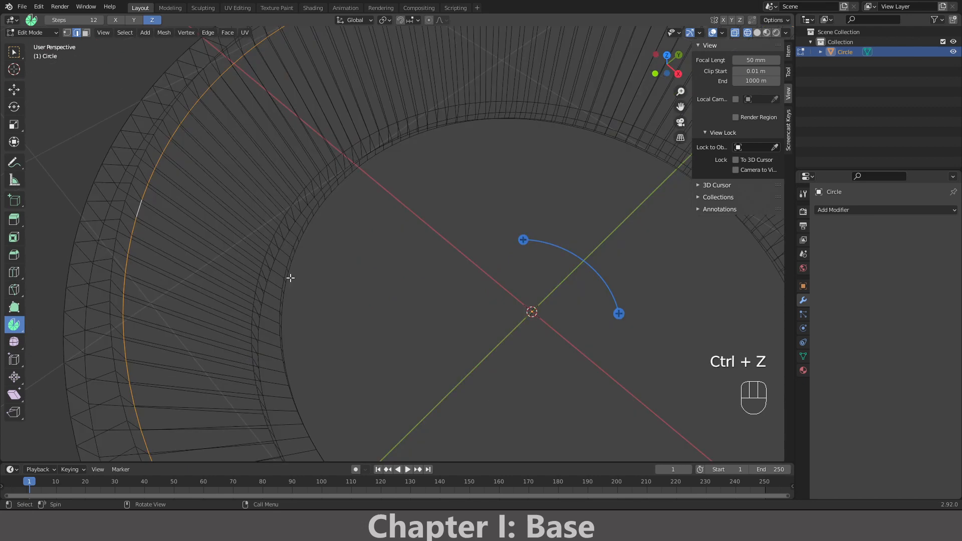
pyautogui.press('z')
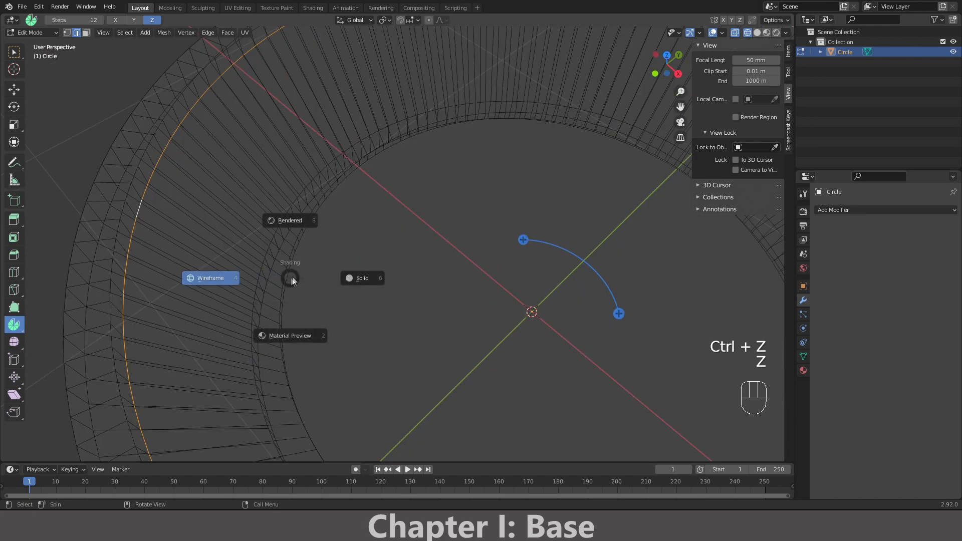
pyautogui.click(362, 278)
pyautogui.moveTo(351, 276); pyautogui.dragTo(284, 266, button='middle')
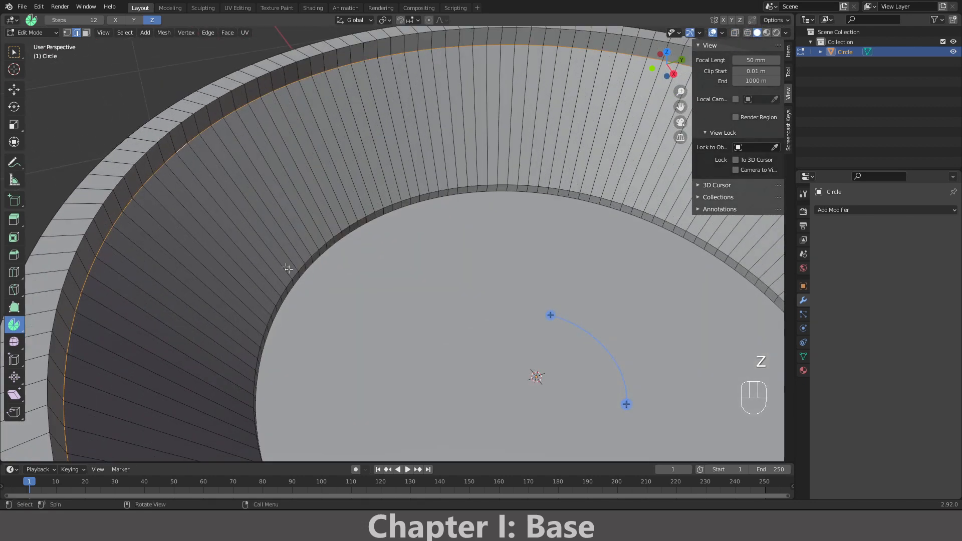
pyautogui.keyDown('alt'); pyautogui.keyDown('shift'); pyautogui.click(296, 272); pyautogui.keyUp('shift'); pyautogui.keyUp('alt')
pyautogui.scroll(-4, 335, 282)
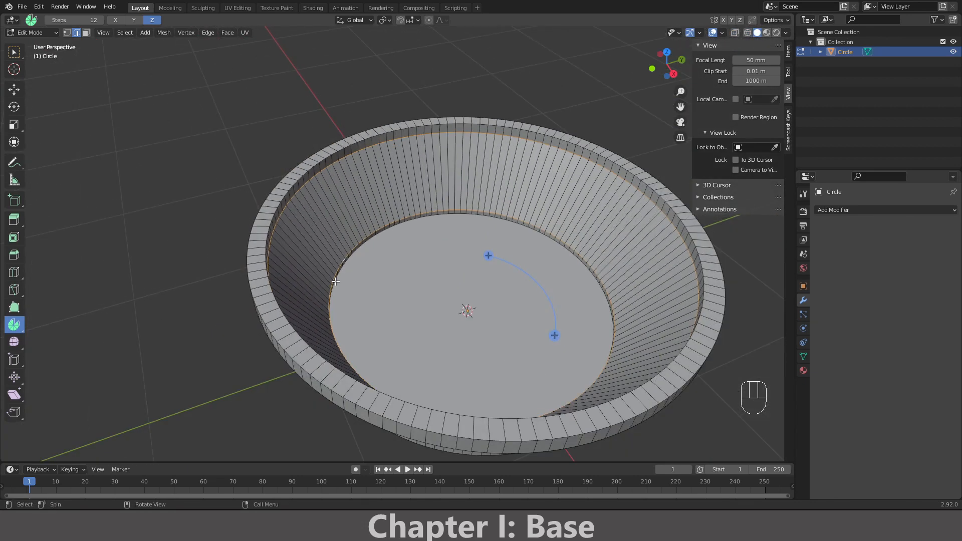
pyautogui.moveTo(335, 281); pyautogui.dragTo(358, 264, button='middle')
# - In wireframe front view, lower both selected inner loops along Z until they align with the outer wall's corresponding edges
pyautogui.press('KP_1')
pyautogui.scroll(3, 401, 215)
pyautogui.keyDown('shift'); pyautogui.moveTo(391, 230); pyautogui.dragTo(327, 270, button='middle'); pyautogui.keyUp('shift')
pyautogui.press('z')
pyautogui.click(271, 269)
pyautogui.scroll(-3, 307, 268)
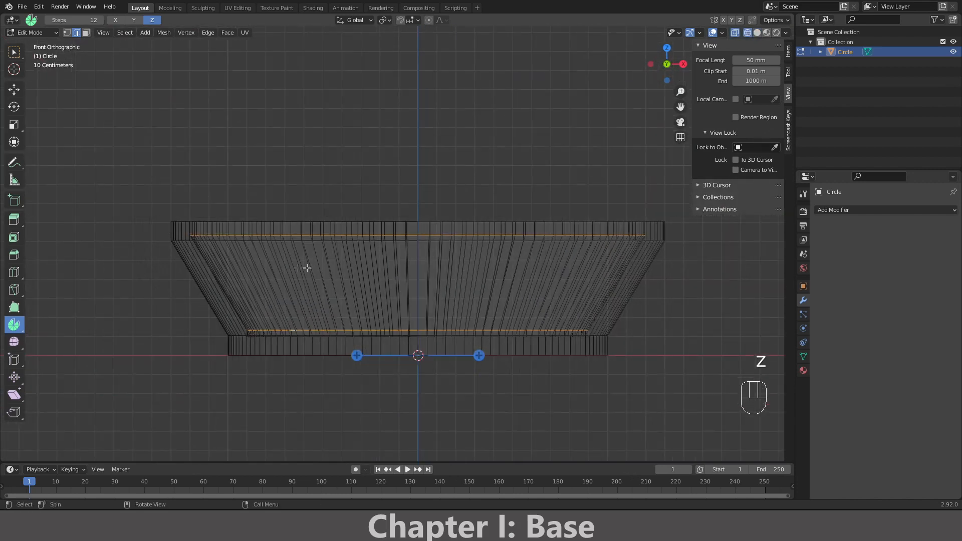
pyautogui.scroll(1, 379, 274)
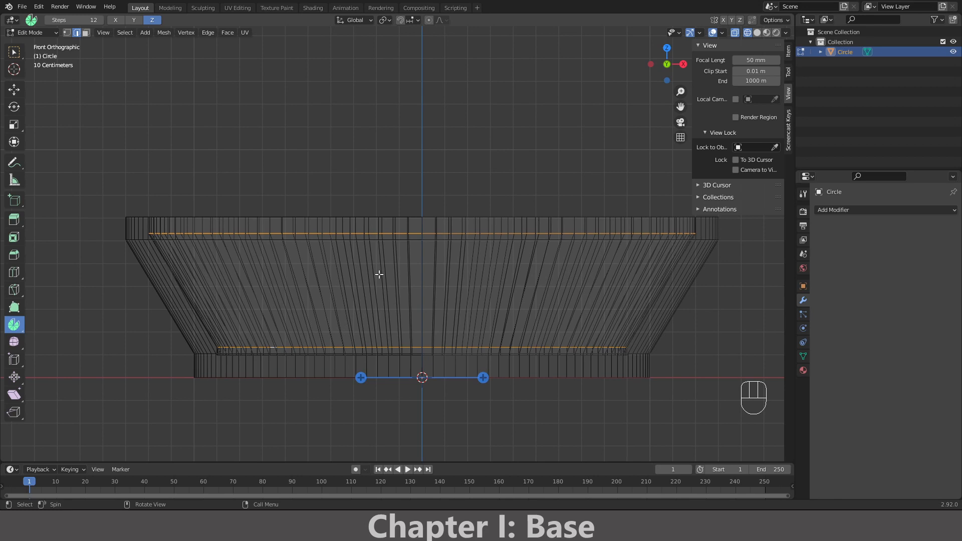
pyautogui.press('g')
pyautogui.press('z')
pyautogui.press('ctrl')
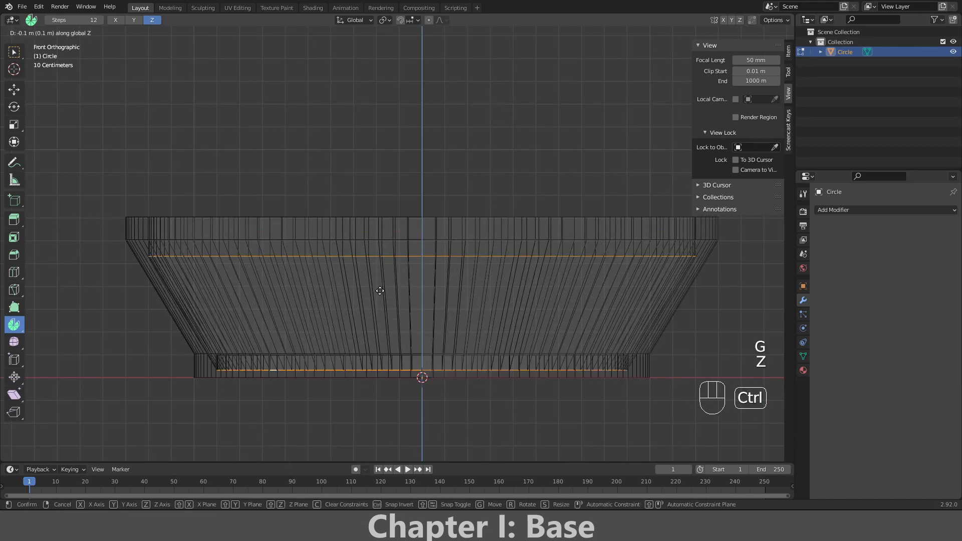
pyautogui.press('shift')
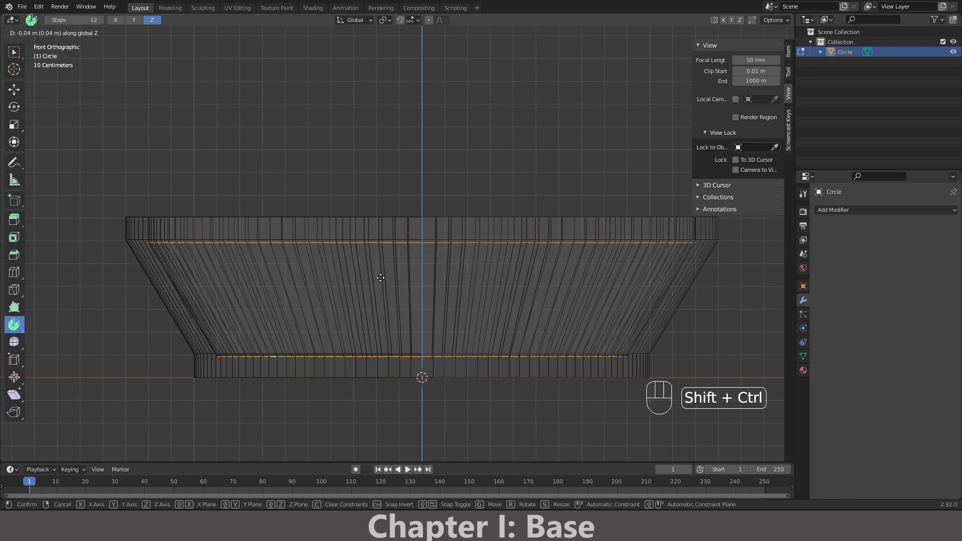
pyautogui.click(387, 245)
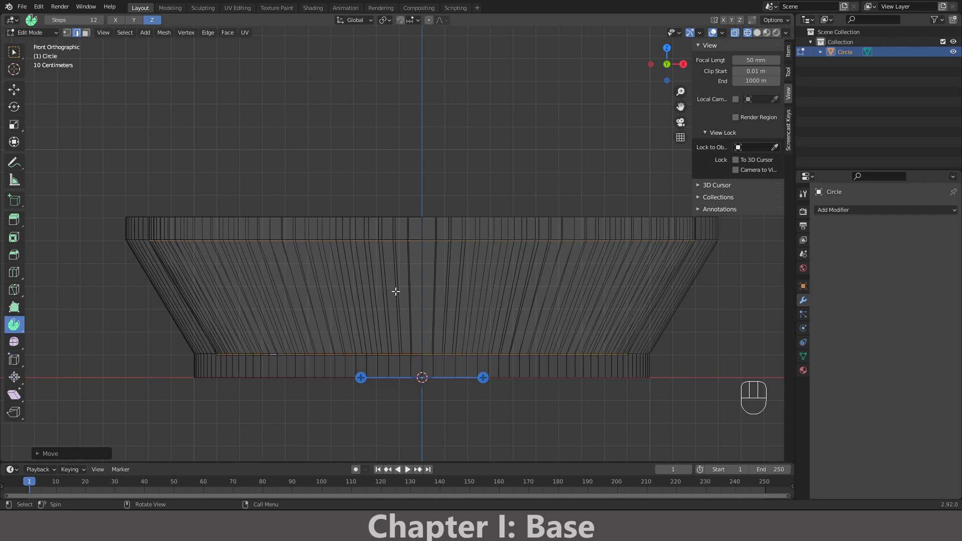
pyautogui.scroll(6, 396, 291)
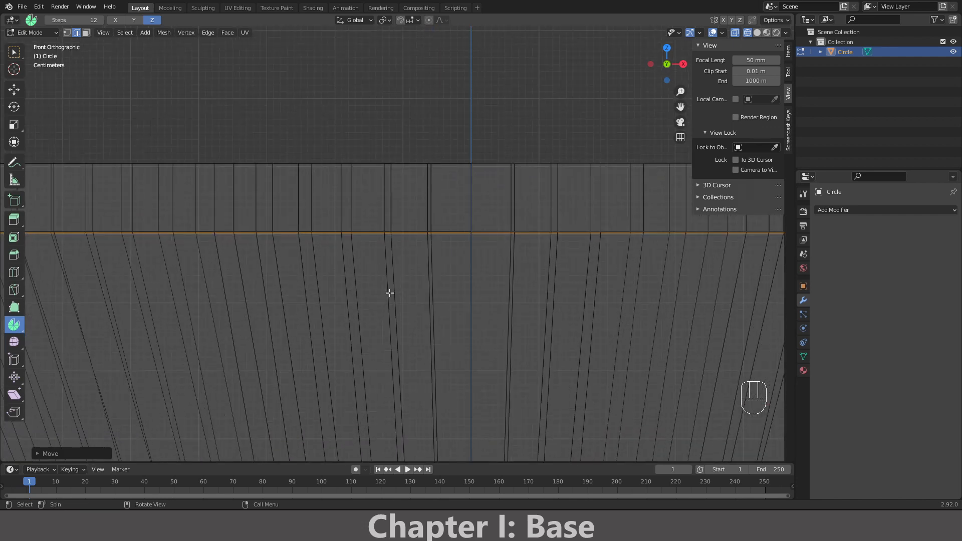
pyautogui.scroll(-5, 389, 293)
# - Return to Object Mode with solid shading, rename the finished object "Base" and deselect it
pyautogui.press('Tab')
pyautogui.moveTo(389, 293); pyautogui.dragTo(385, 323, button='middle')
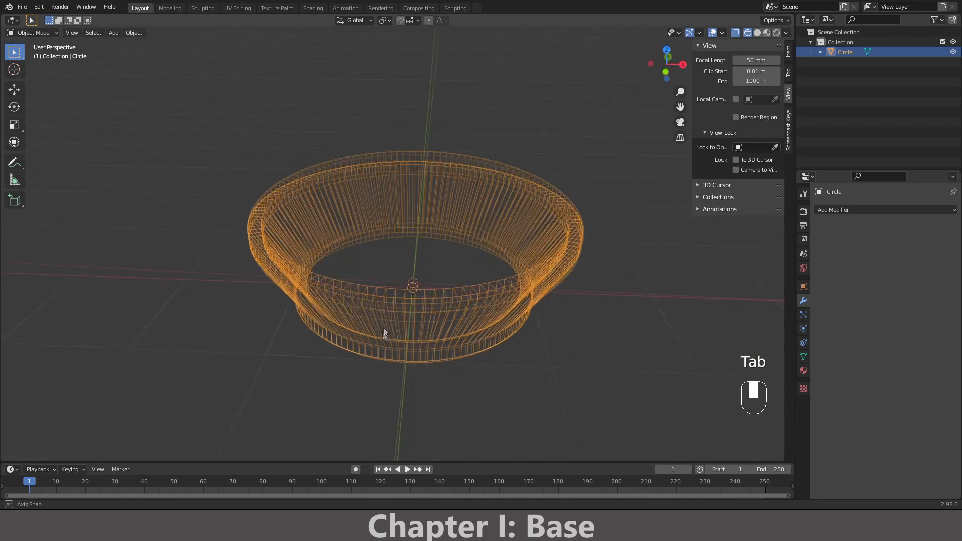
pyautogui.press('z')
pyautogui.click(431, 336)
pyautogui.moveTo(395, 316); pyautogui.dragTo(401, 351, button='middle')
pyautogui.doubleClick(845, 51)
pyautogui.write('Base')
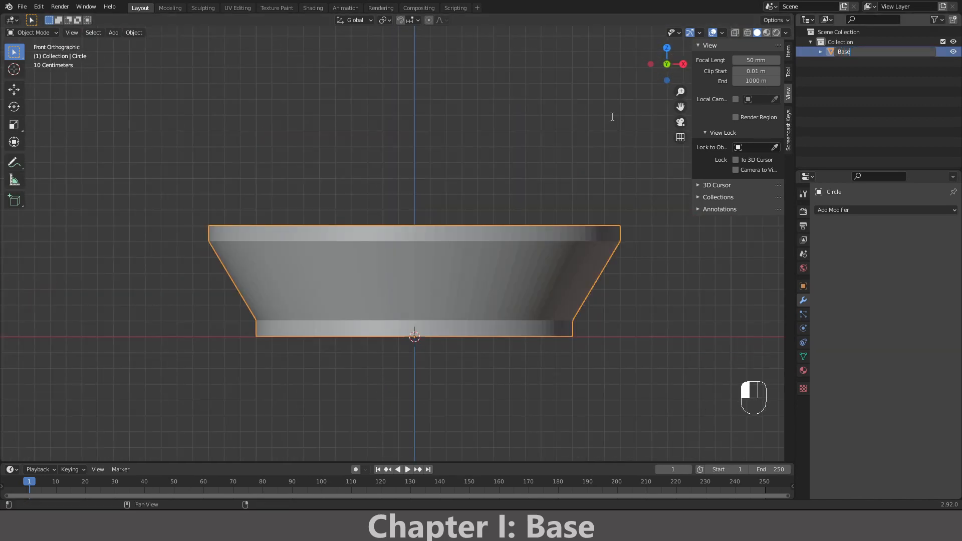
pyautogui.click(613, 116)
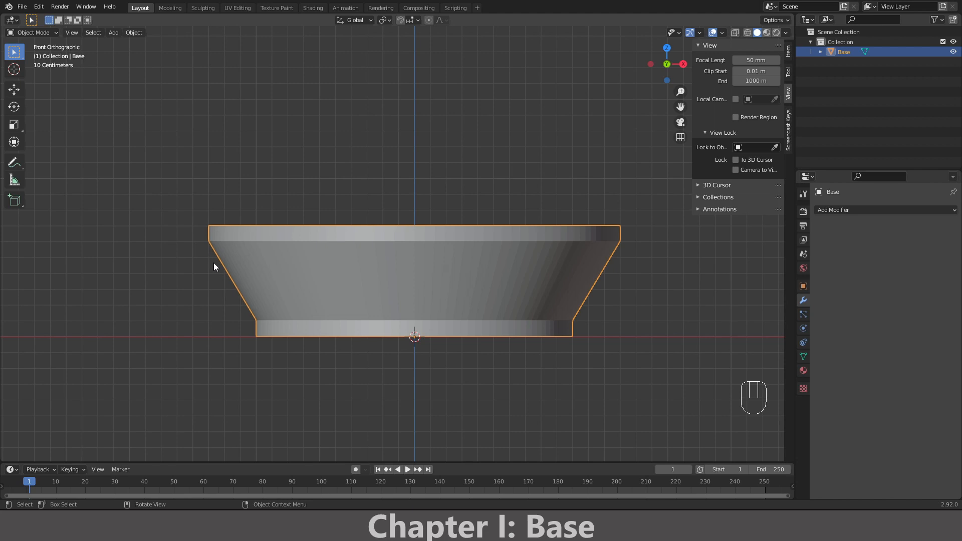
pyautogui.click(574, 187)
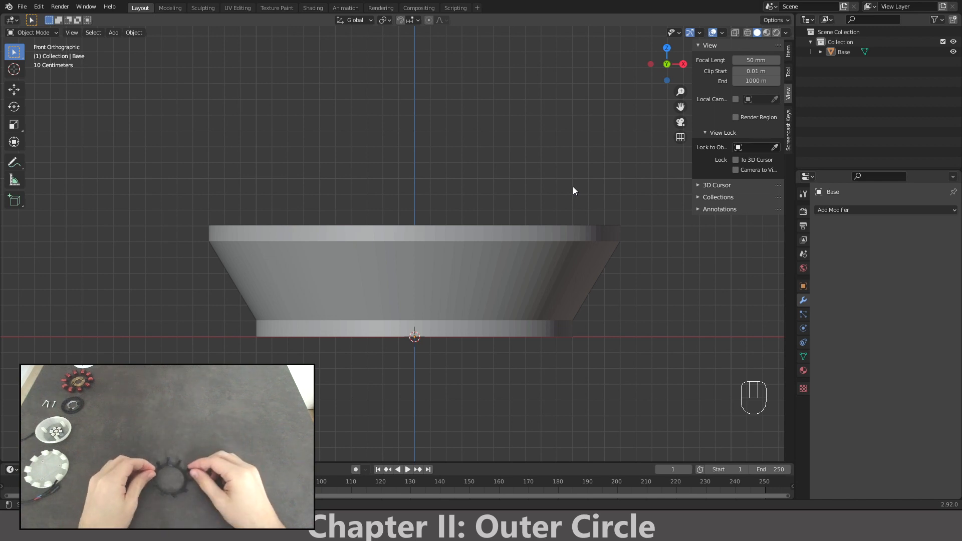
# - Hide the Base object and add a mesh circle at the origin in top view
pyautogui.click(954, 52)
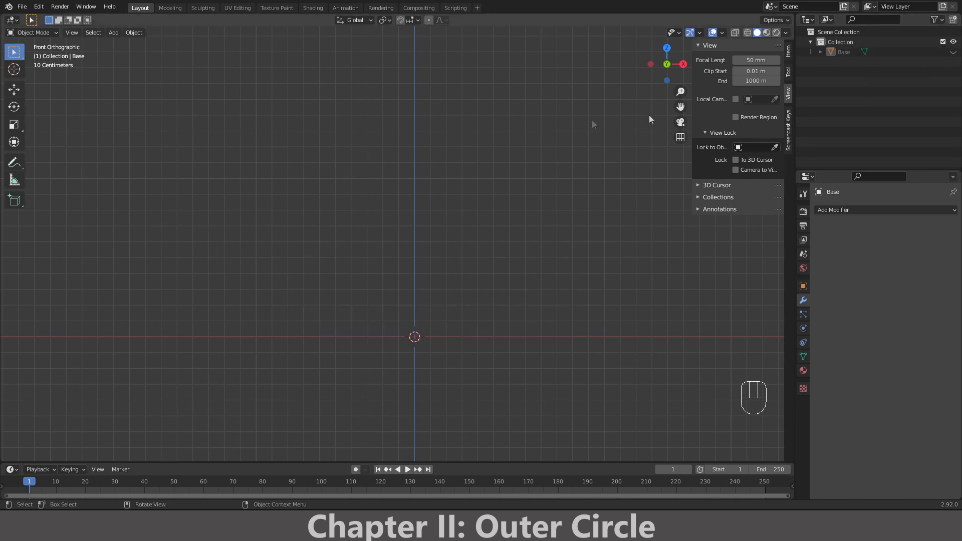
pyautogui.press('KP_1')
pyautogui.press('KP_7')
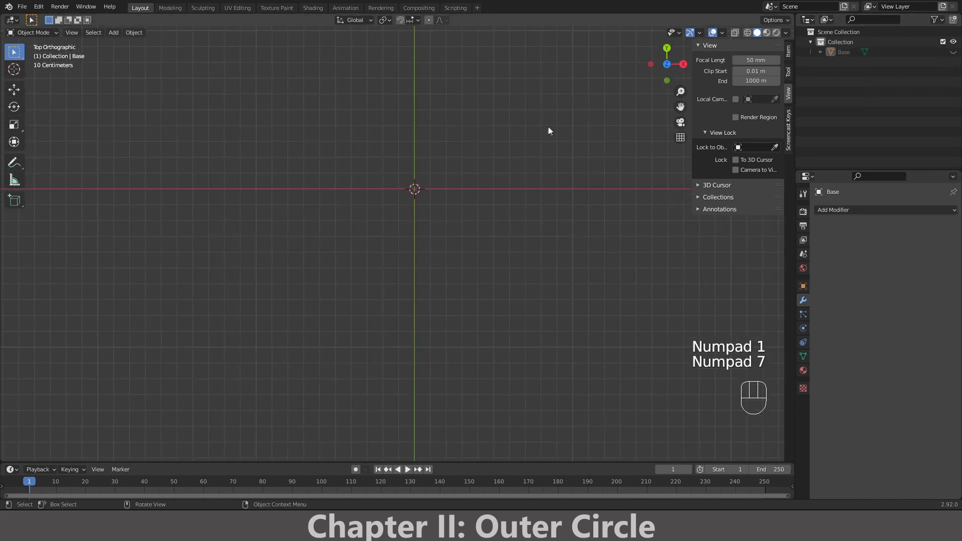
pyautogui.keyDown('shift'); pyautogui.moveTo(491, 159); pyautogui.dragTo(474, 275, button='middle'); pyautogui.keyUp('shift')
pyautogui.hotkey('shift', 'a')
pyautogui.moveTo(411, 234)
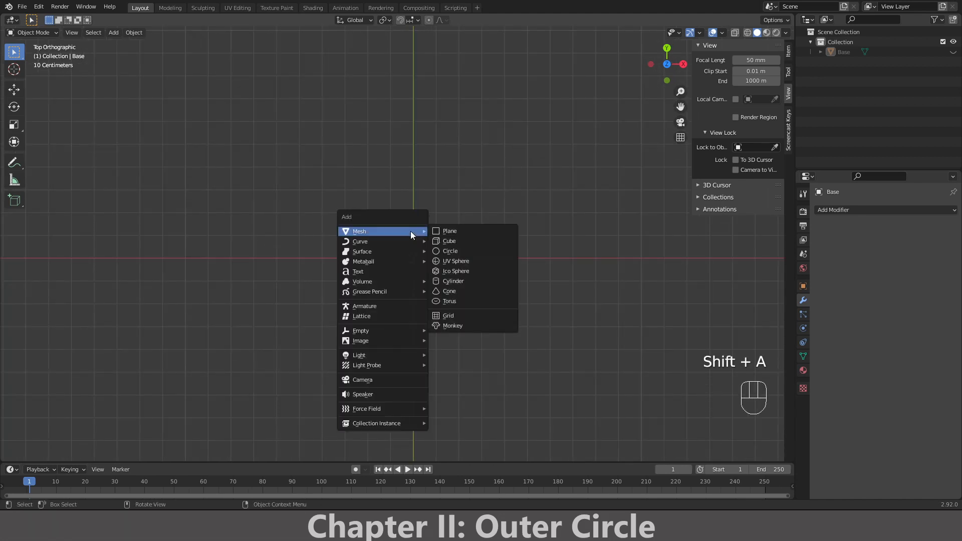
pyautogui.click(458, 251)
pyautogui.scroll(-2, 549, 308)
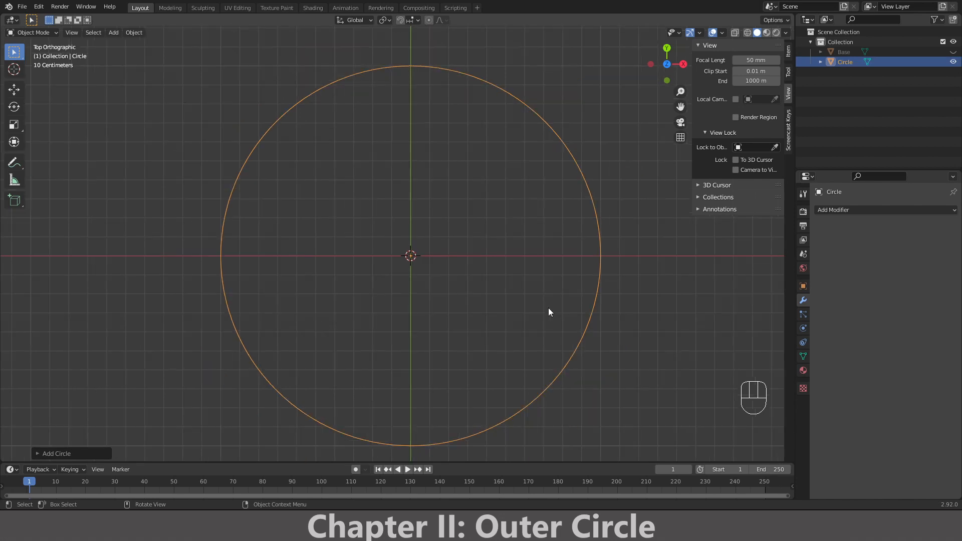
# - Show the Base again in wireframe and scale the new circle slightly larger than the Base's bottom outer edge
pyautogui.click(954, 52)
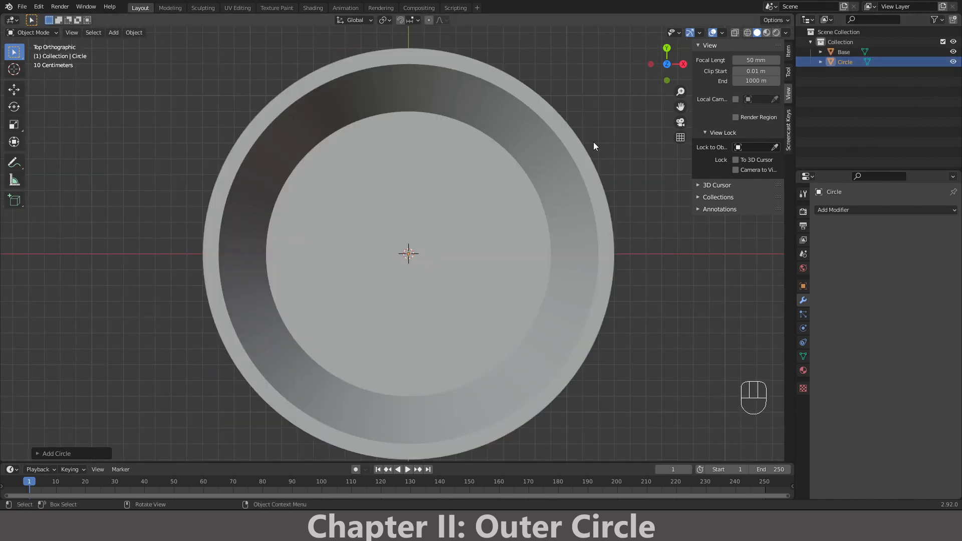
pyautogui.press('z')
pyautogui.click(512, 145)
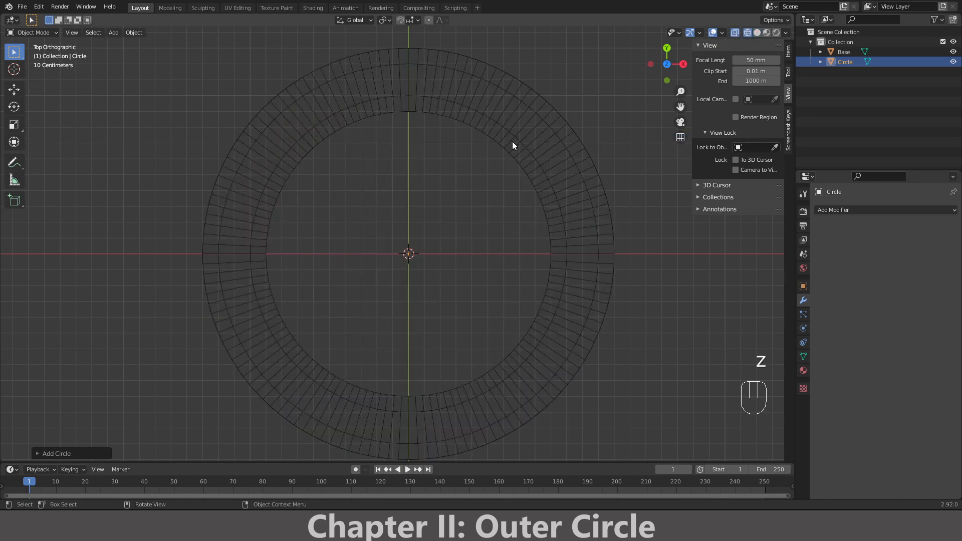
pyautogui.click(845, 53)
pyautogui.click(845, 62)
pyautogui.scroll(-1, 531, 148)
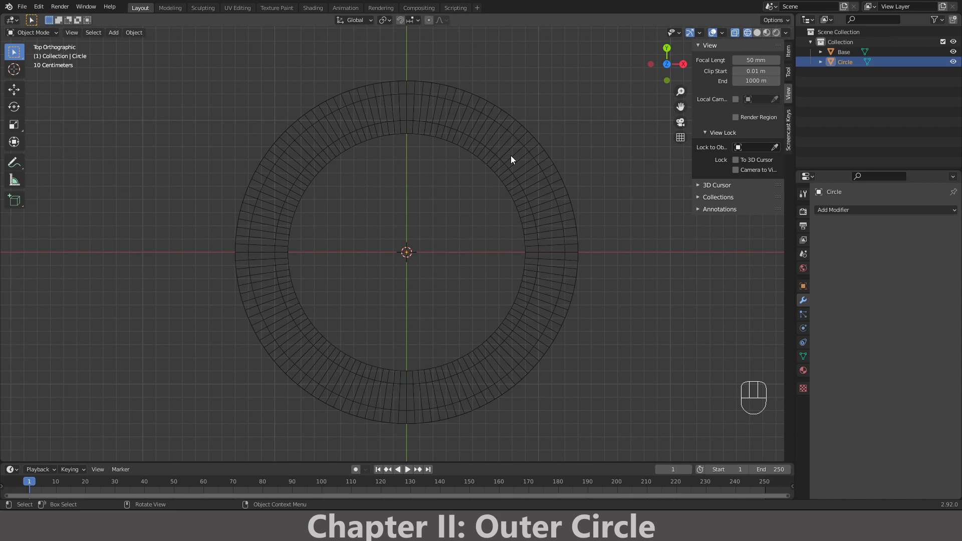
pyautogui.press('s')
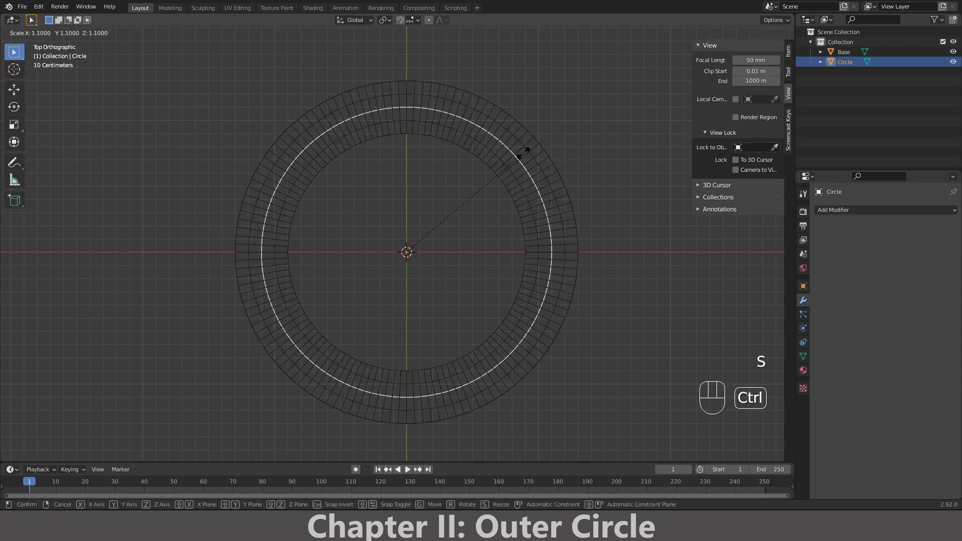
pyautogui.click(455, 191)
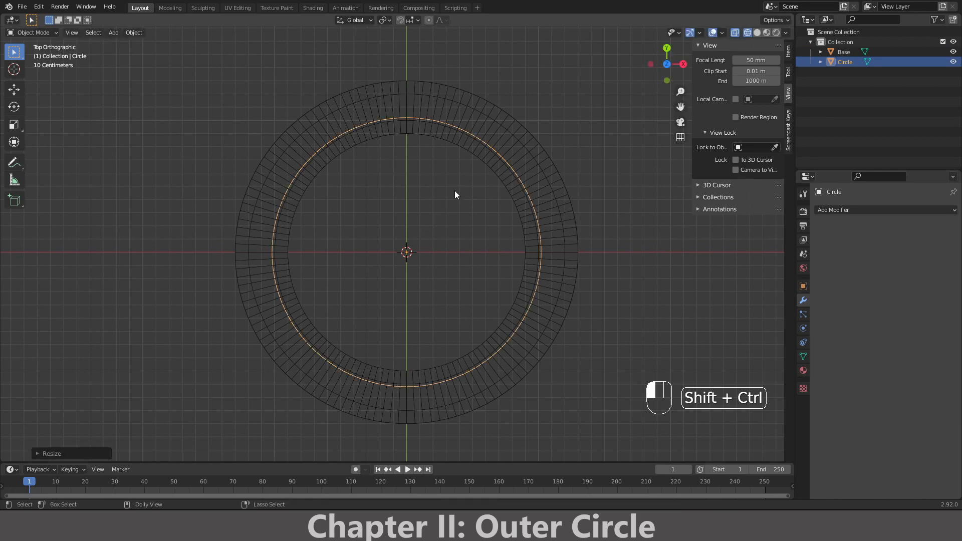
# - Examine the circle's fit around the Base's bottom edge from several angles and in top view
pyautogui.moveTo(534, 243); pyautogui.dragTo(492, 142, button='middle')
pyautogui.scroll(6, 429, 228)
pyautogui.moveTo(428, 230); pyautogui.dragTo(198, 299, button='middle')
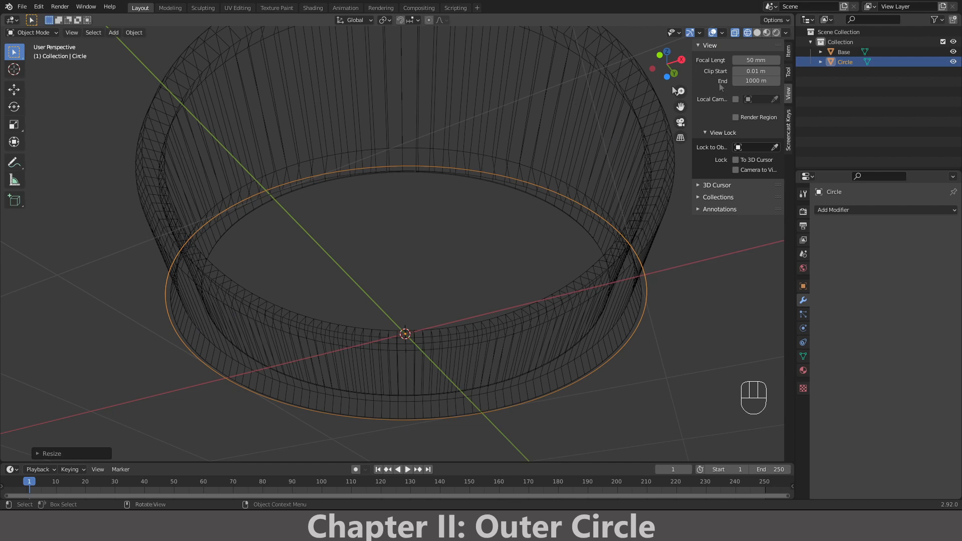
pyautogui.click(850, 53)
pyautogui.click(848, 62)
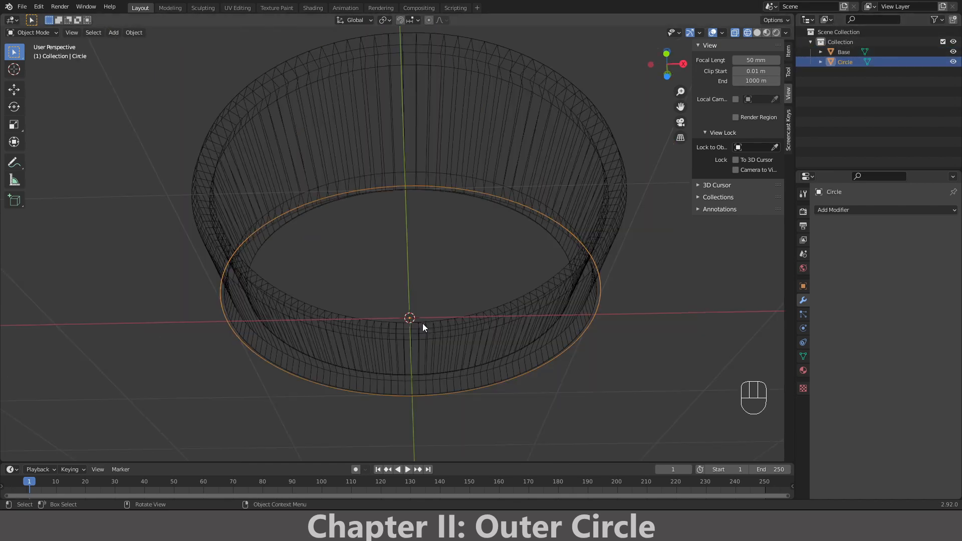
pyautogui.press('KP_1')
pyautogui.moveTo(463, 300); pyautogui.dragTo(468, 327, button='middle')
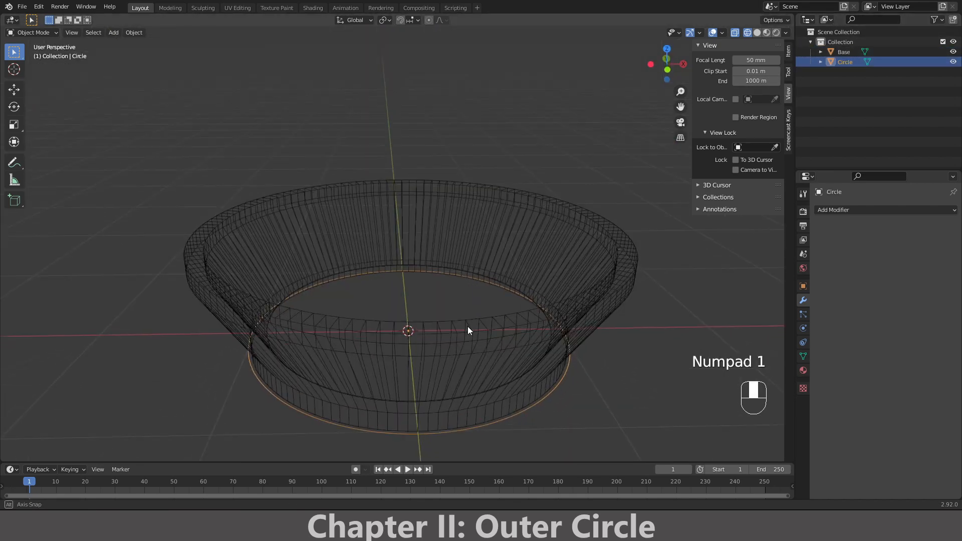
pyautogui.press('KP_1')
pyautogui.press('KP_7')
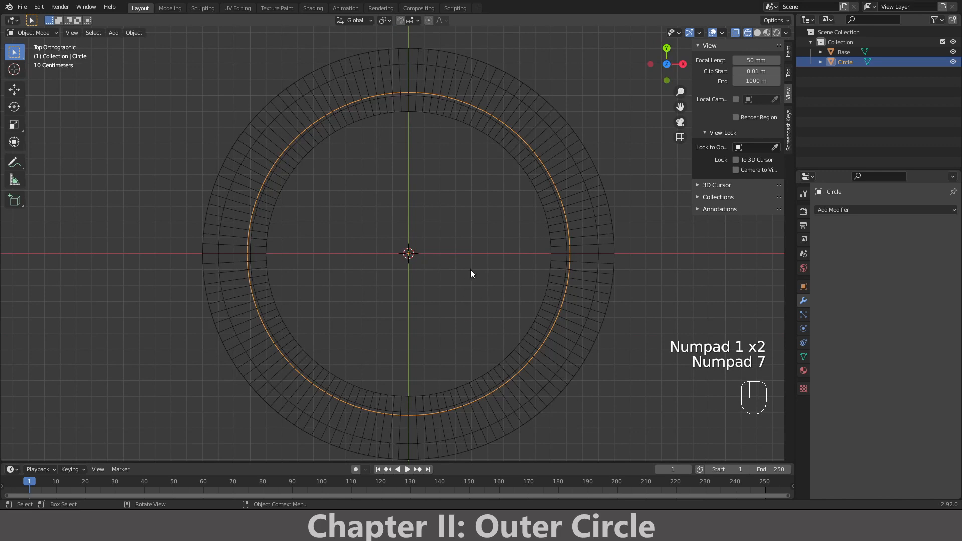
# - Extrude the circle's whole edge loop, scale it outward by 1.1 into a flat ring, and return to solid shading
pyautogui.press('Tab')
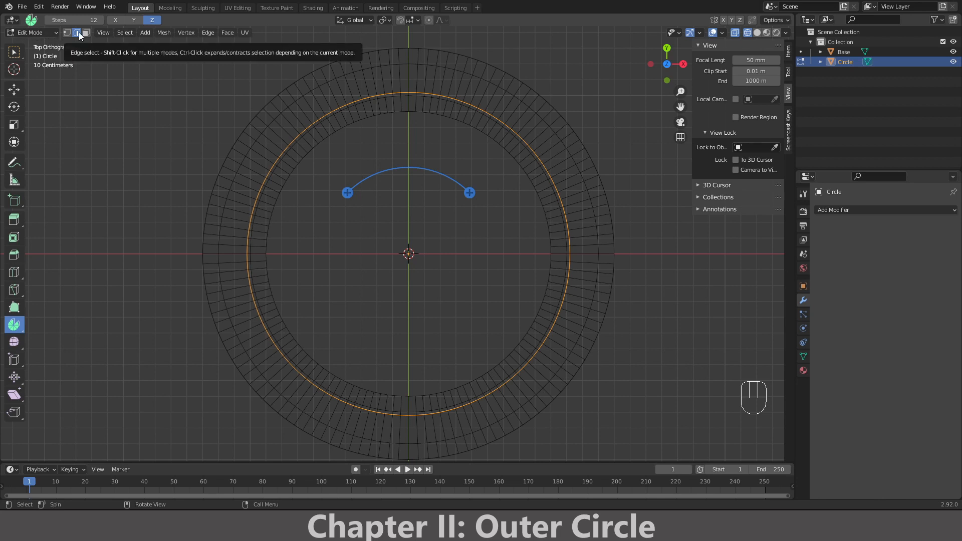
pyautogui.press('a')
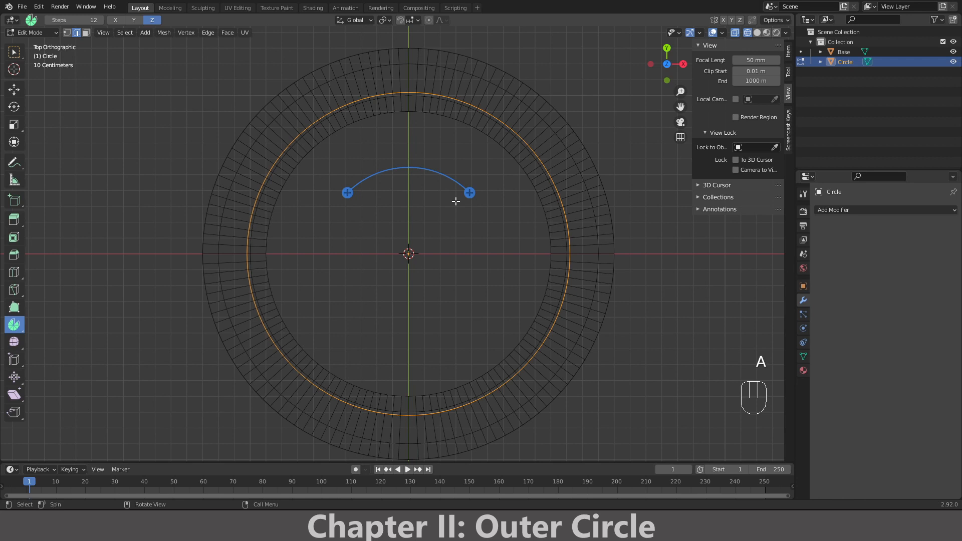
pyautogui.press('e')
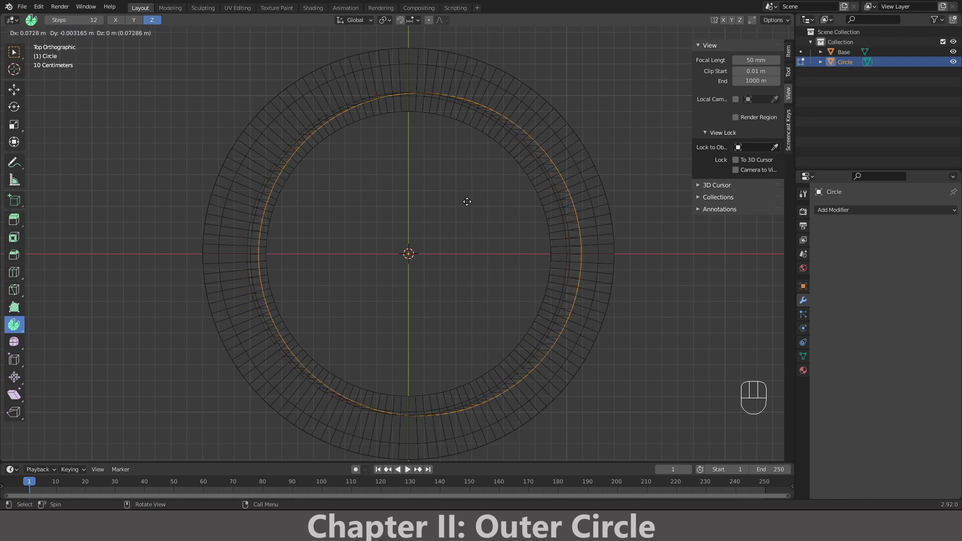
pyautogui.rightClick(467, 202)
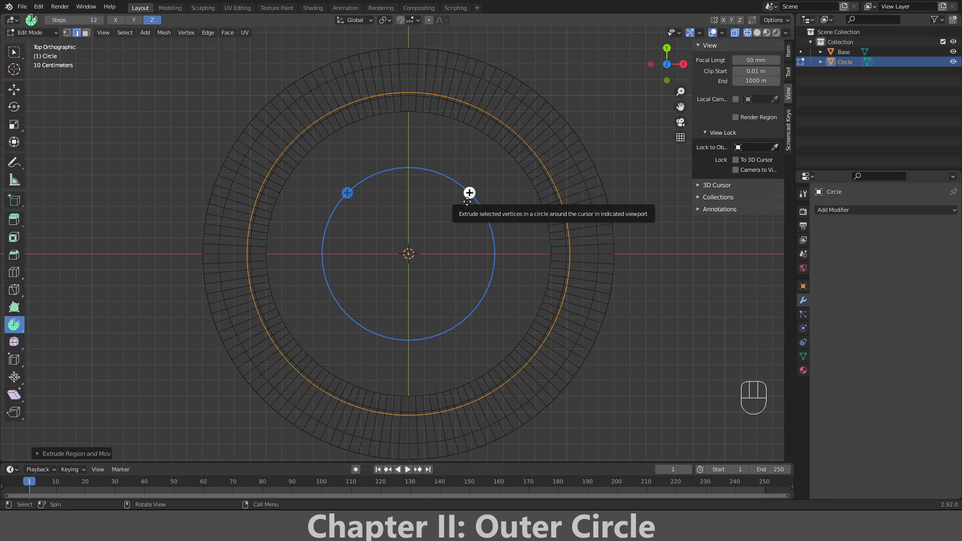
pyautogui.press('s')
pyautogui.press('ctrl')
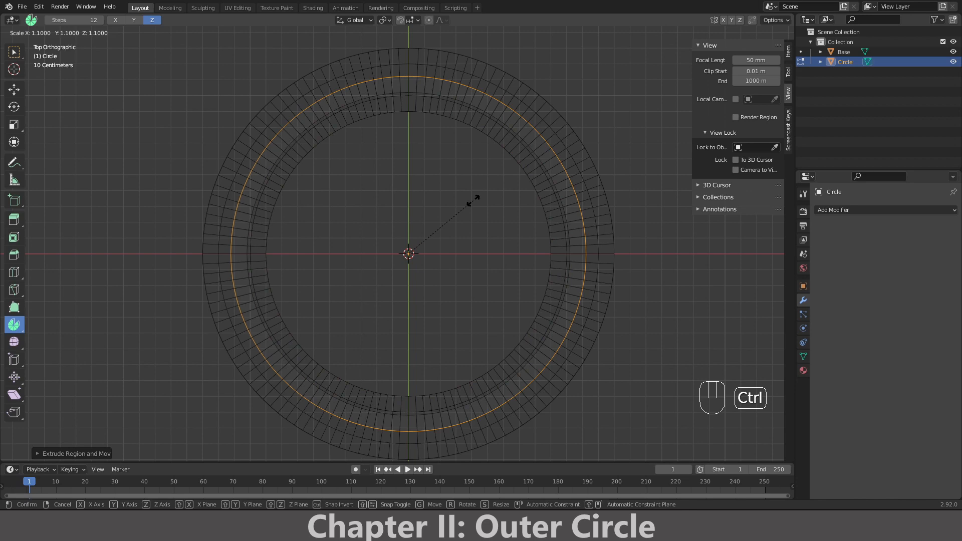
pyautogui.click(470, 194)
pyautogui.moveTo(444, 224)
pyautogui.mouseDown(button='middle')
pyautogui.moveTo(400, 213)
pyautogui.moveTo(399, 369)
pyautogui.mouseUp(button='middle')
pyautogui.hotkey('shift', 'z')
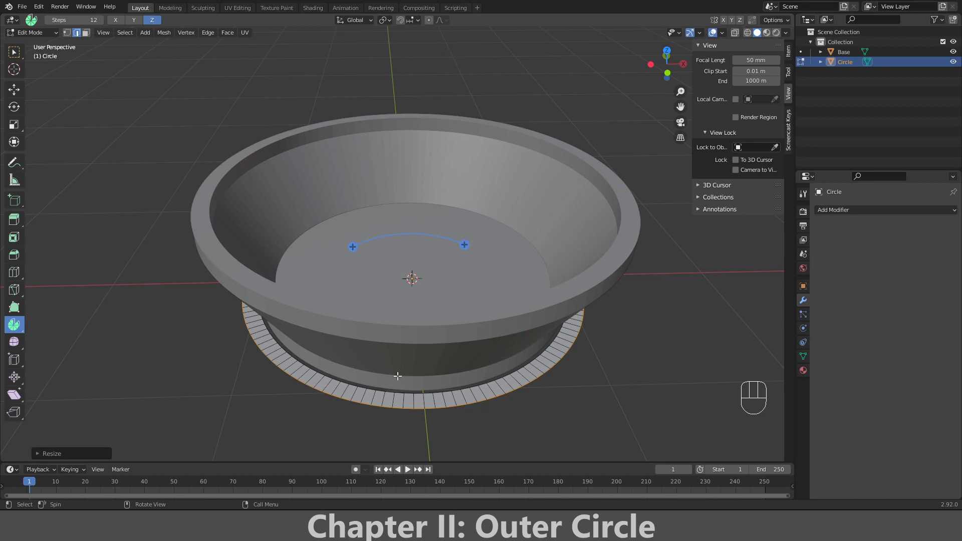
# - Hide the Base and select the ring's complete face loop in face select mode
pyautogui.scroll(-1, 382, 396)
pyautogui.click(954, 52)
pyautogui.moveTo(351, 221); pyautogui.dragTo(349, 301, button='middle')
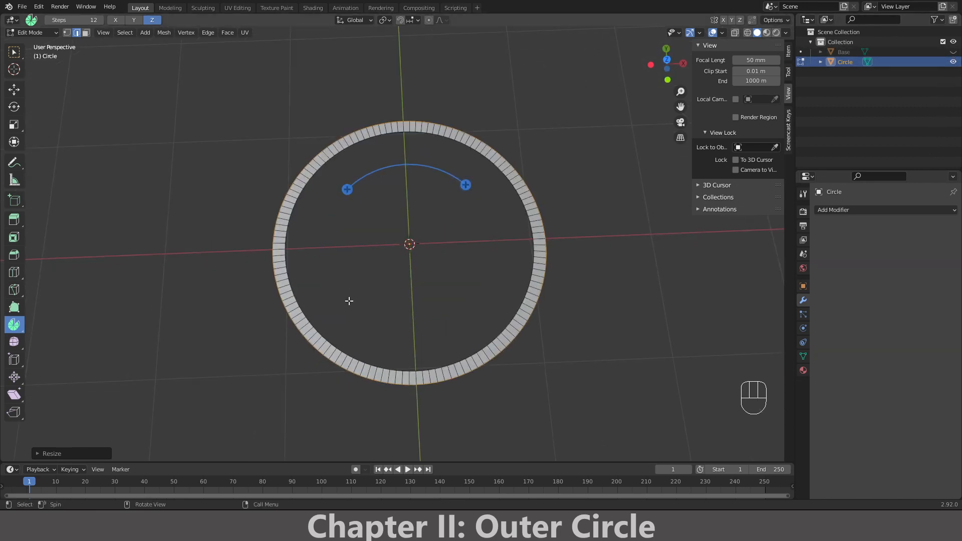
pyautogui.click(87, 33)
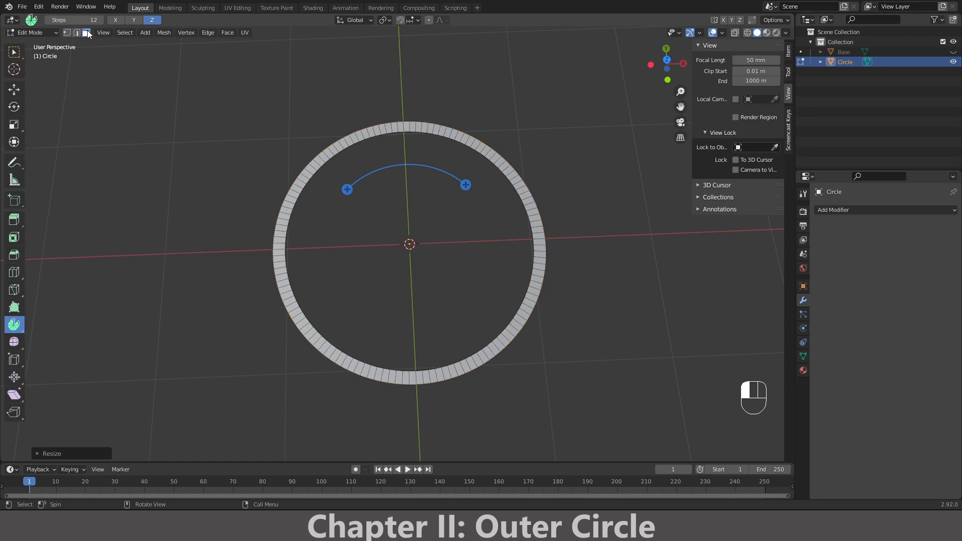
pyautogui.keyDown('alt'); pyautogui.keyDown('shift'); pyautogui.click(321, 158); pyautogui.keyUp('shift'); pyautogui.keyUp('alt')
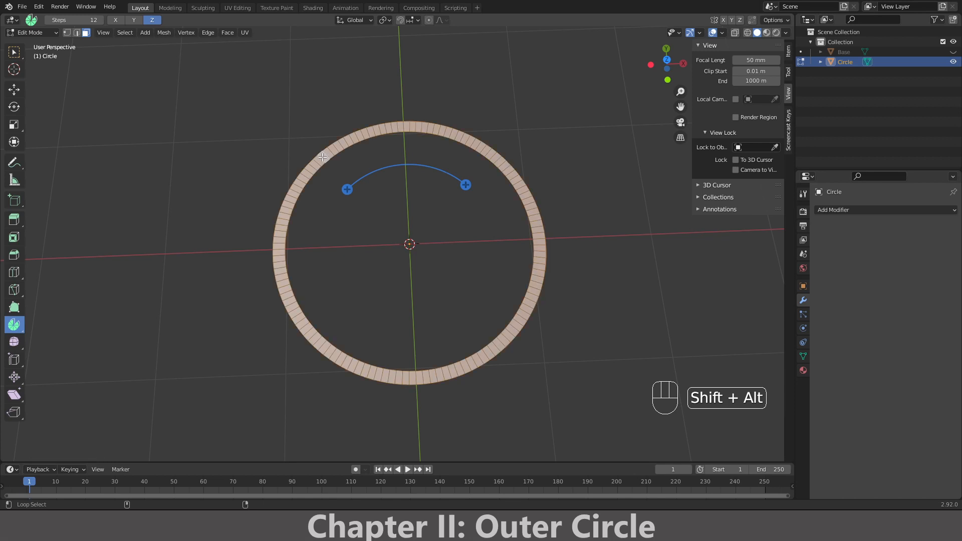
pyautogui.moveTo(290, 164); pyautogui.dragTo(260, 266, button='middle')
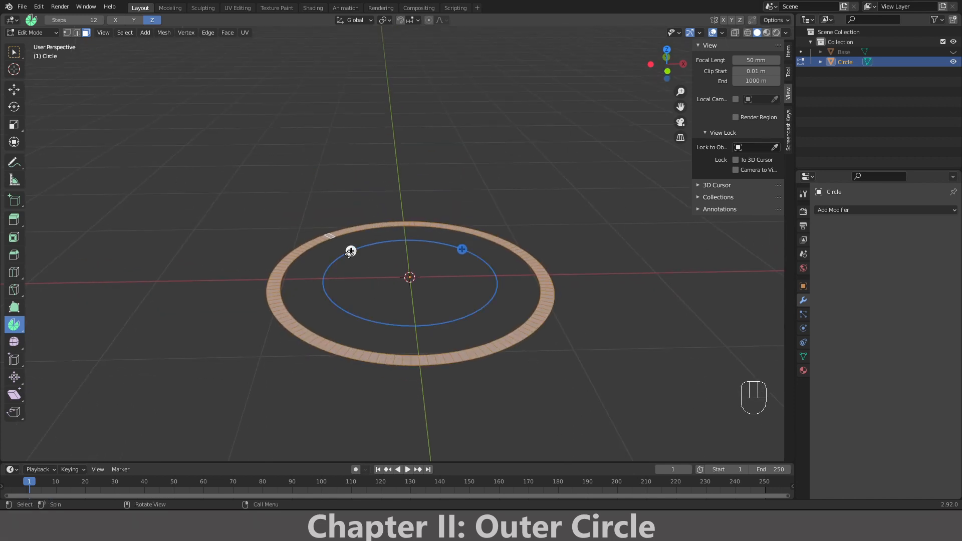
pyautogui.scroll(2, 437, 191)
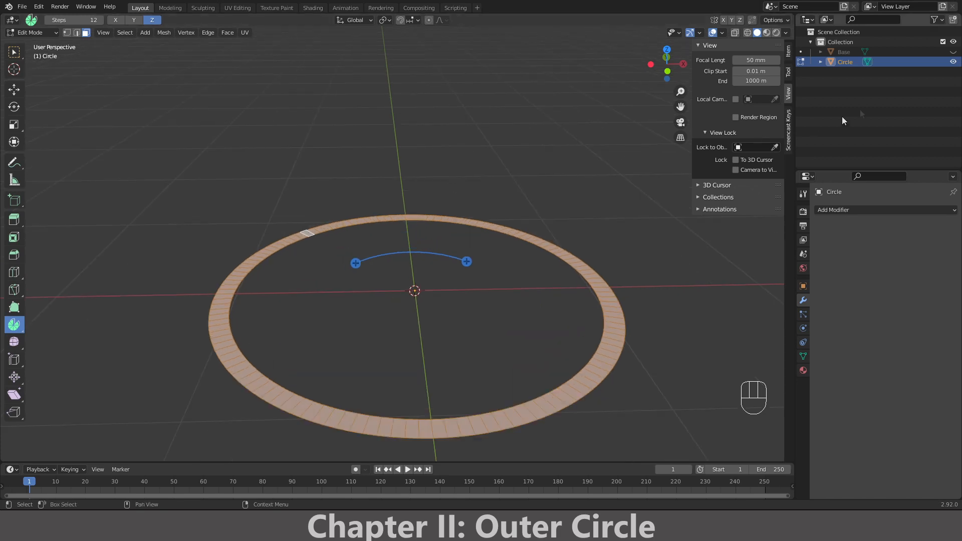
# - Show the Base again and extrude the ring's faces 0.1 m upward along Z in front view
pyautogui.click(954, 52)
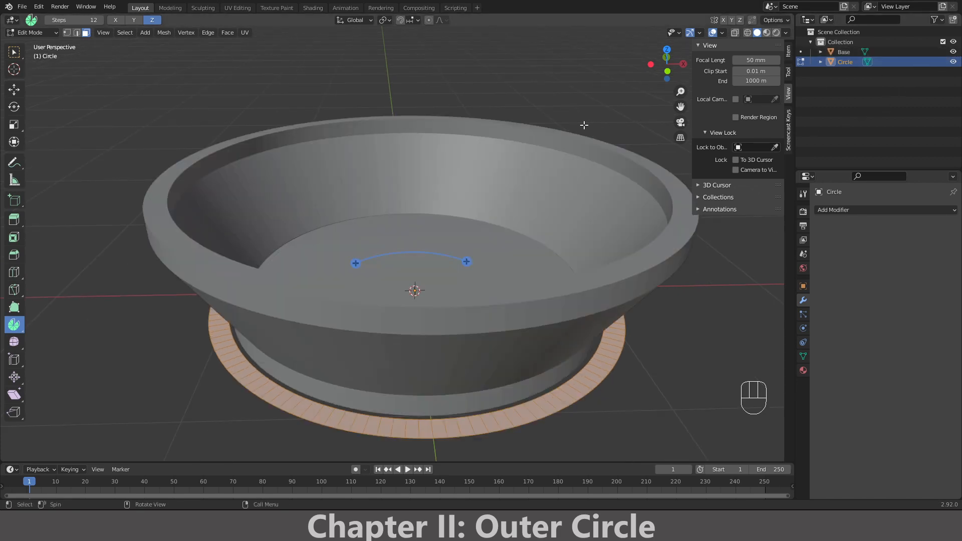
pyautogui.press('KP_1')
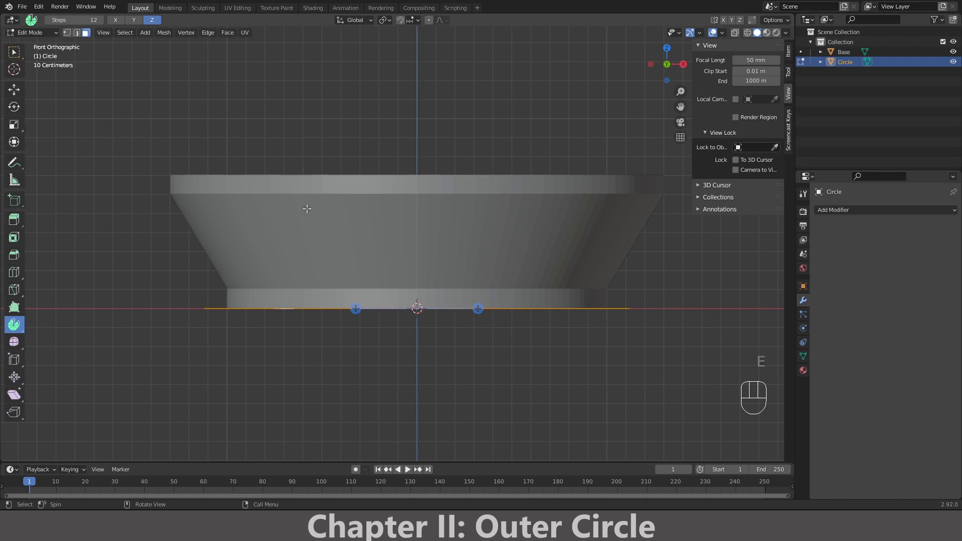
pyautogui.press('e')
pyautogui.press('z')
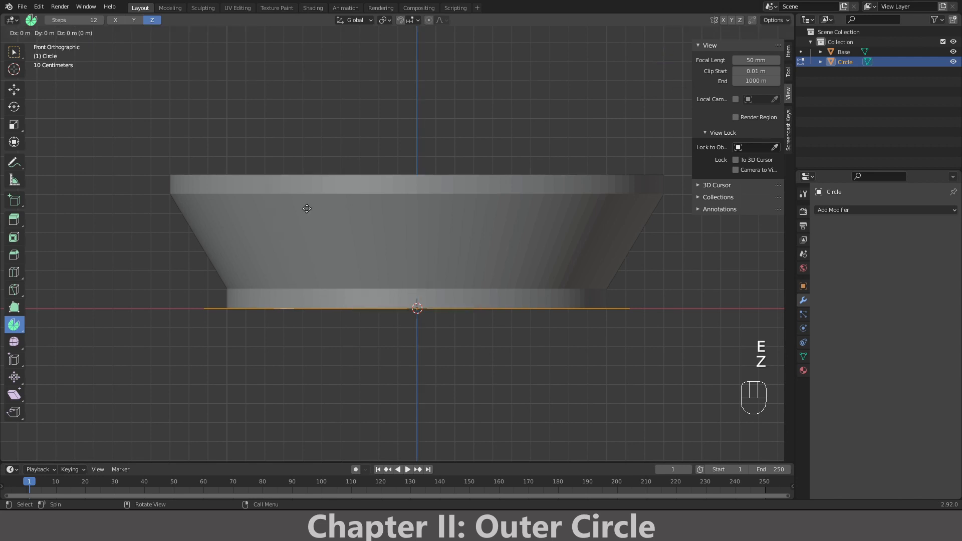
pyautogui.press('ctrl')
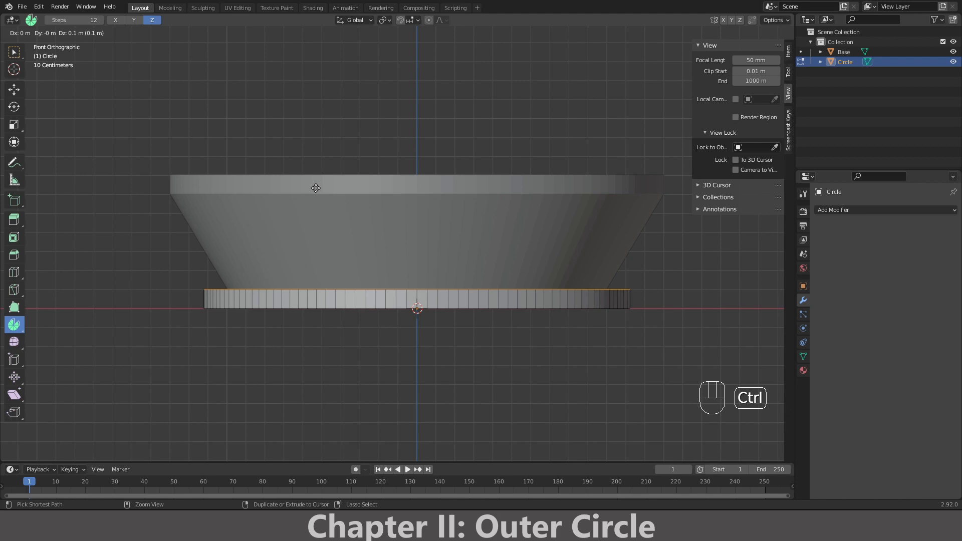
pyautogui.click(316, 188)
# - Switch to wireframe shading, hide the Base, and return to Object Mode in front view with the ring deselected
pyautogui.press('z')
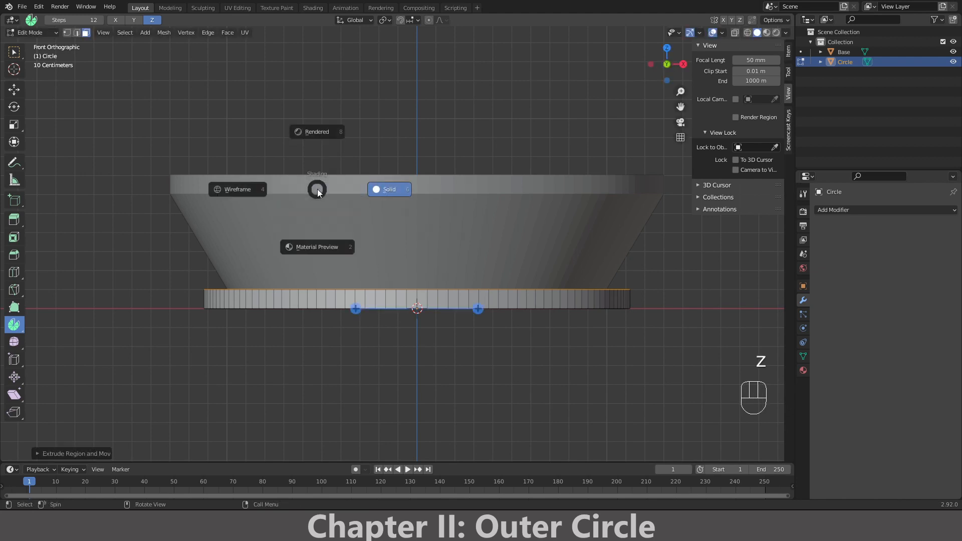
pyautogui.click(252, 190)
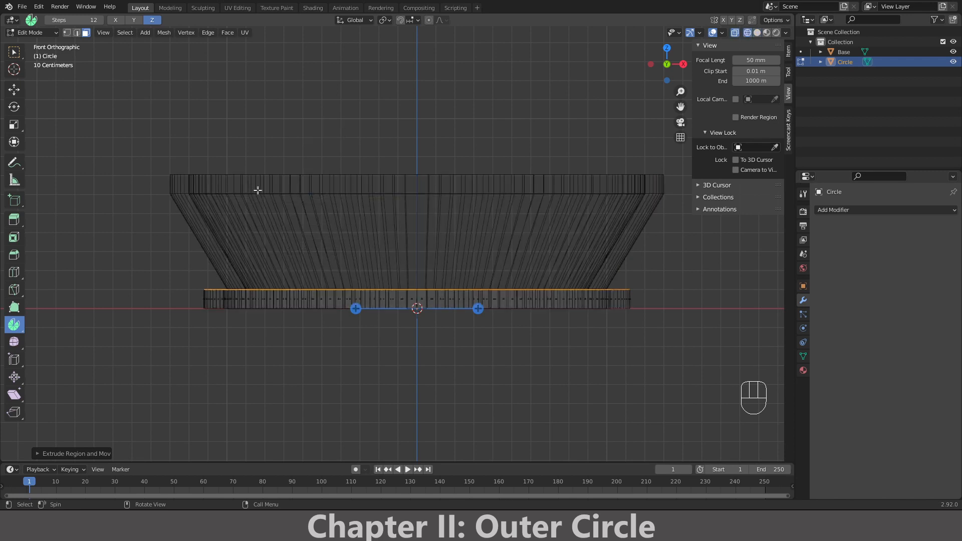
pyautogui.keyDown('shift'); pyautogui.moveTo(321, 181); pyautogui.dragTo(332, 246, button='middle'); pyautogui.keyUp('shift')
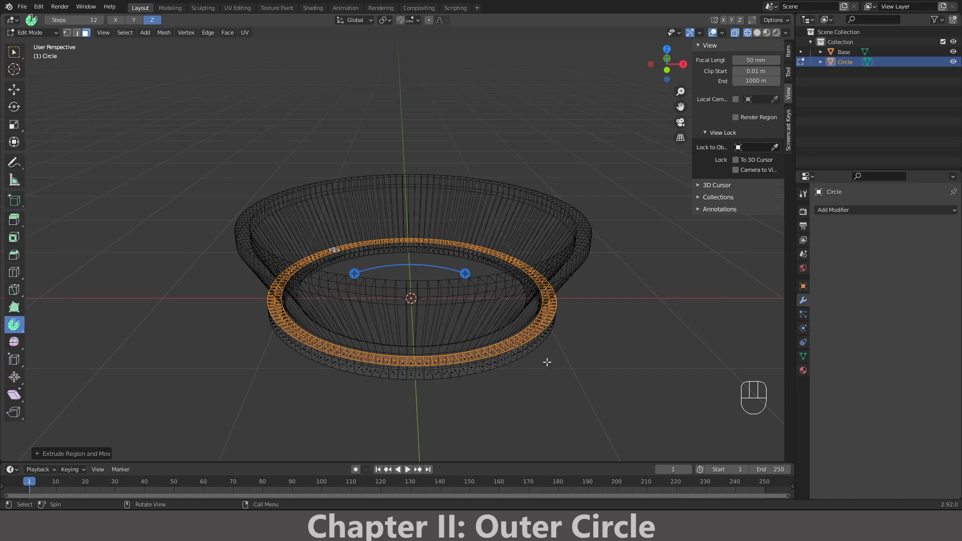
pyautogui.click(954, 51)
pyautogui.press('Tab')
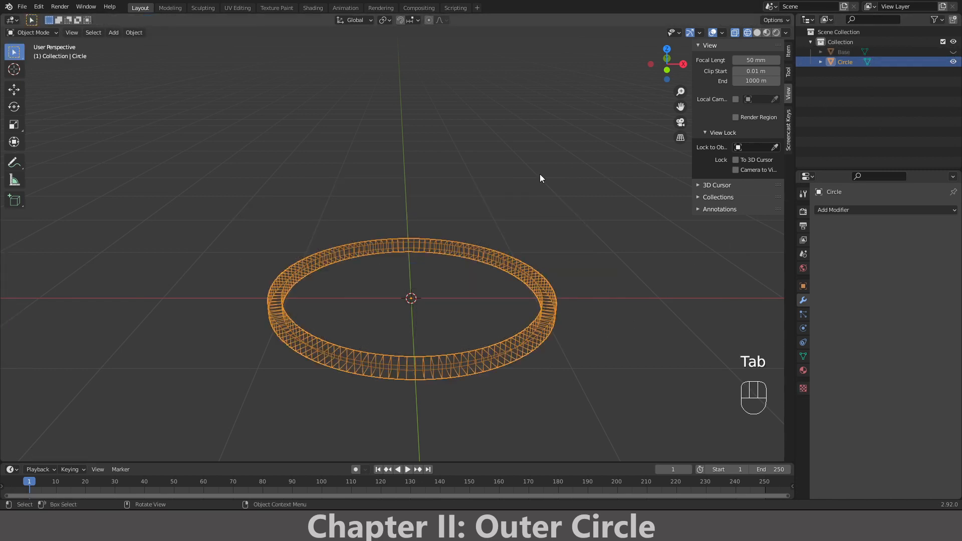
pyautogui.press('KP_1')
pyautogui.click(386, 242)
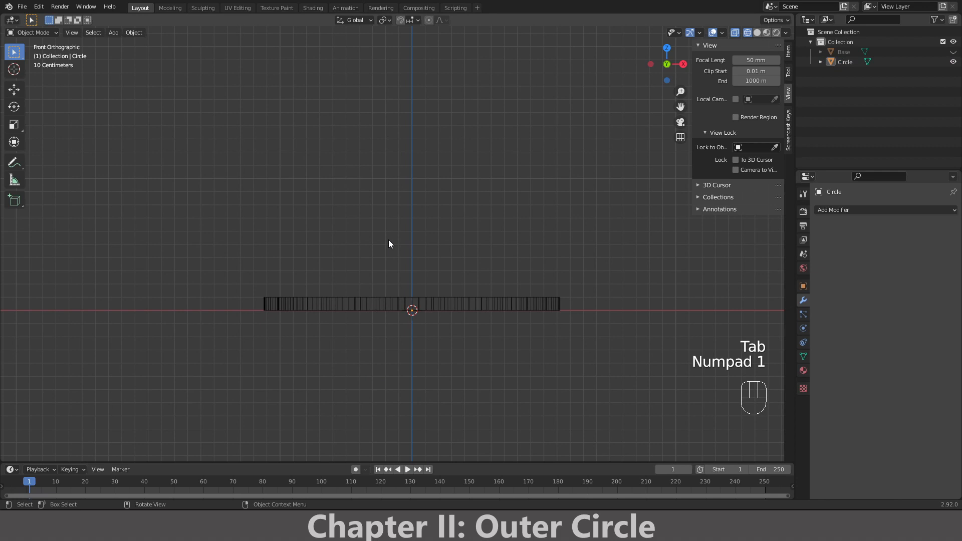
# - Add a mesh cube at the origin and scale it down to 0.1
pyautogui.hotkey('shift', 'a')
pyautogui.moveTo(389, 240)
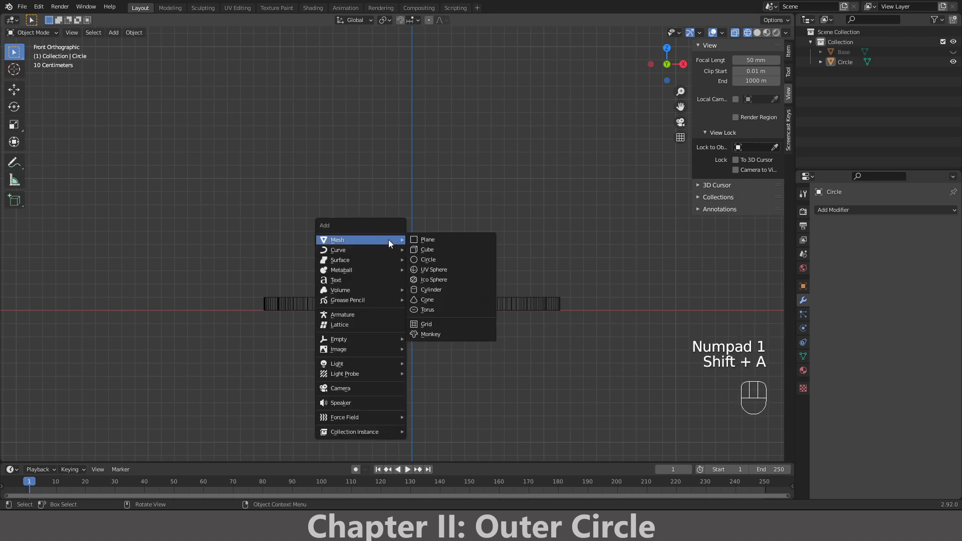
pyautogui.click(440, 249)
pyautogui.press('s')
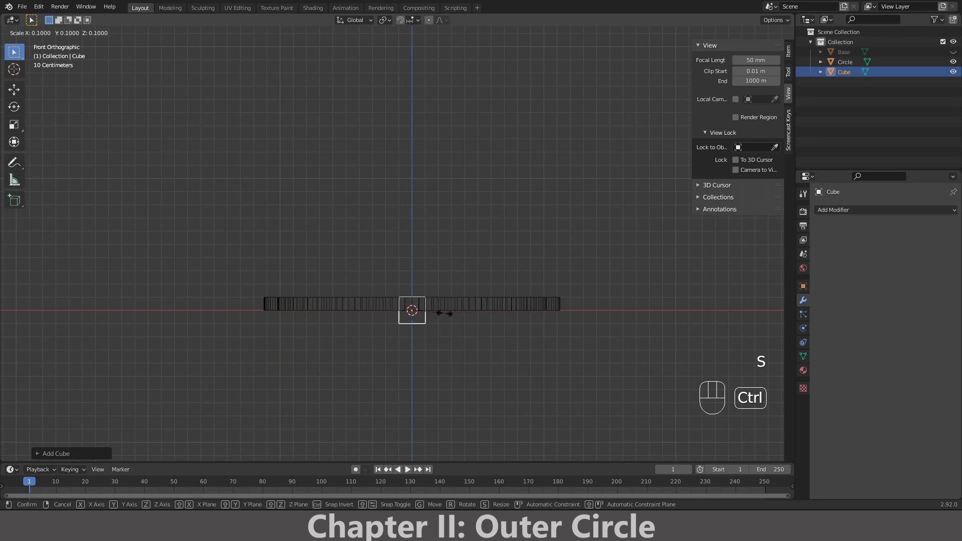
pyautogui.click(431, 311)
# - Scale the cube by about 0.6 and raise it 0.06 m along Z so its underside meets the ring's bottom level
pyautogui.scroll(7, 440, 313)
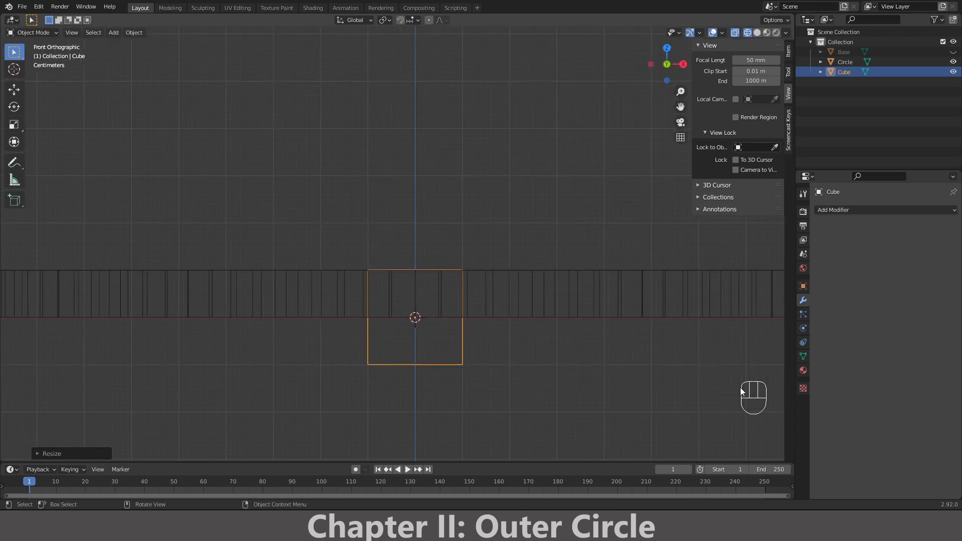
pyautogui.scroll(2, 665, 392)
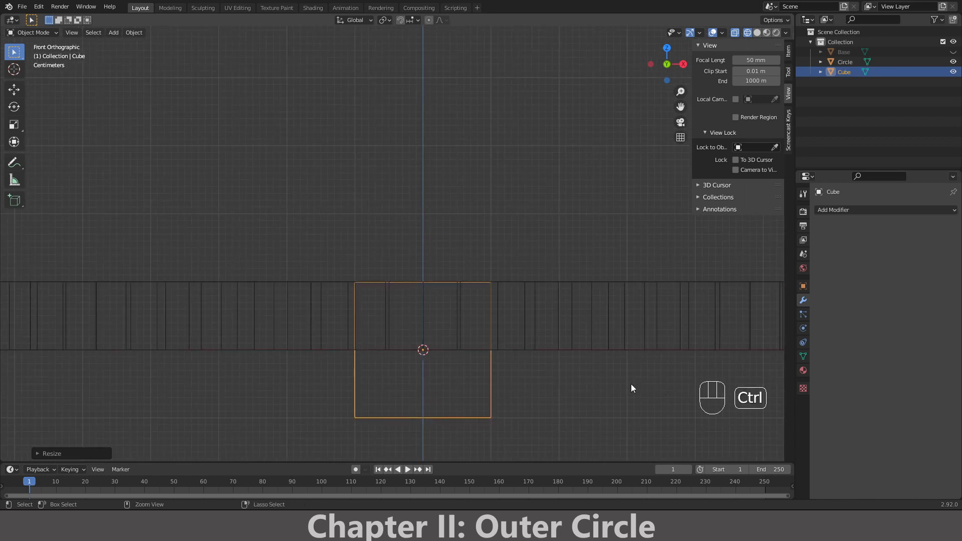
pyautogui.press('s')
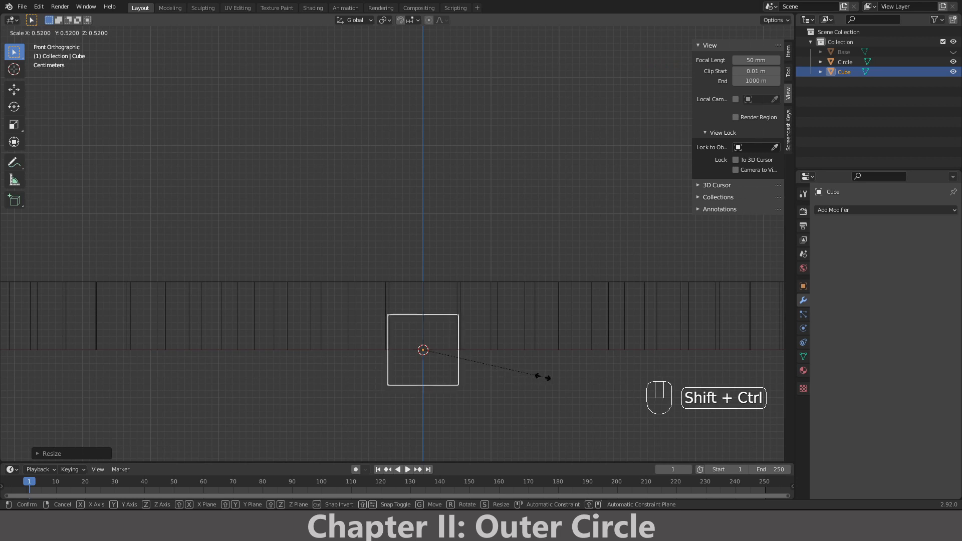
pyautogui.click(553, 380)
pyautogui.press('g')
pyautogui.press('y')
pyautogui.press('x')
pyautogui.press('z')
pyautogui.press('ctrl')
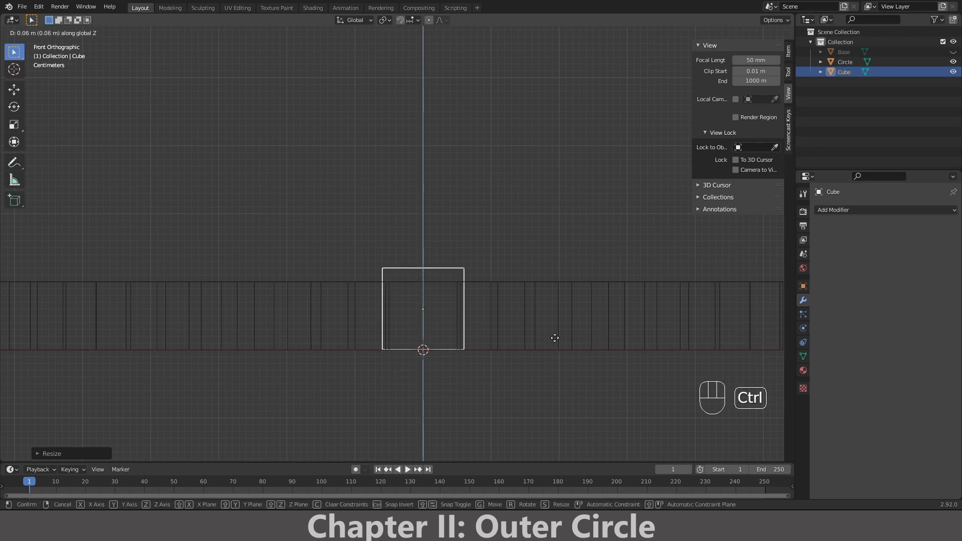
pyautogui.click(555, 337)
# - In top view, move the cube about 1 m along positive Y onto the inner edge of the ring
pyautogui.scroll(-4, 469, 300)
pyautogui.moveTo(468, 299); pyautogui.dragTo(465, 396, button='middle')
pyautogui.press('KP_1')
pyautogui.press('KP_7')
pyautogui.scroll(-2, 460, 291)
pyautogui.keyDown('shift'); pyautogui.moveTo(462, 295); pyautogui.dragTo(451, 269, button='middle'); pyautogui.keyUp('shift')
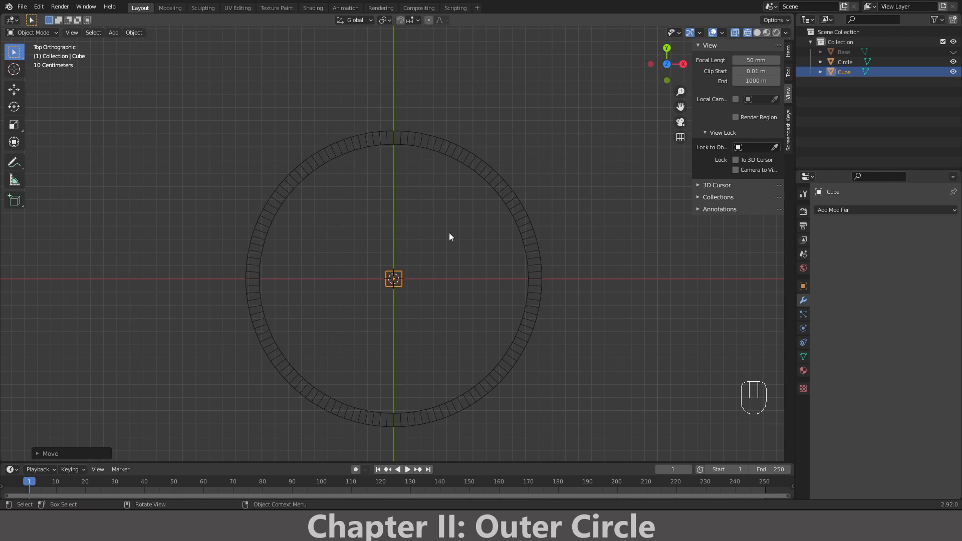
pyautogui.press('g')
pyautogui.press('y')
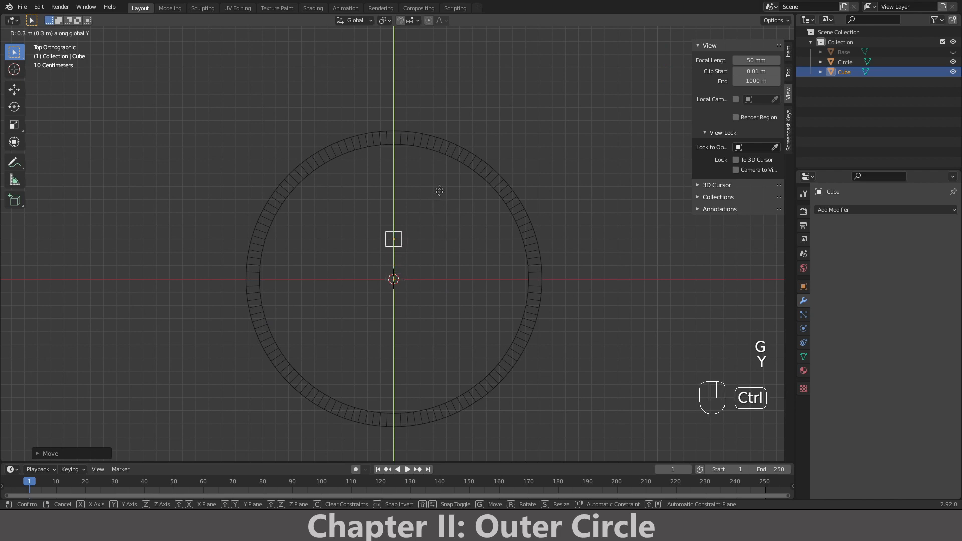
pyautogui.keyDown('ctrl'); pyautogui.click(421, 133); pyautogui.keyUp('ctrl')
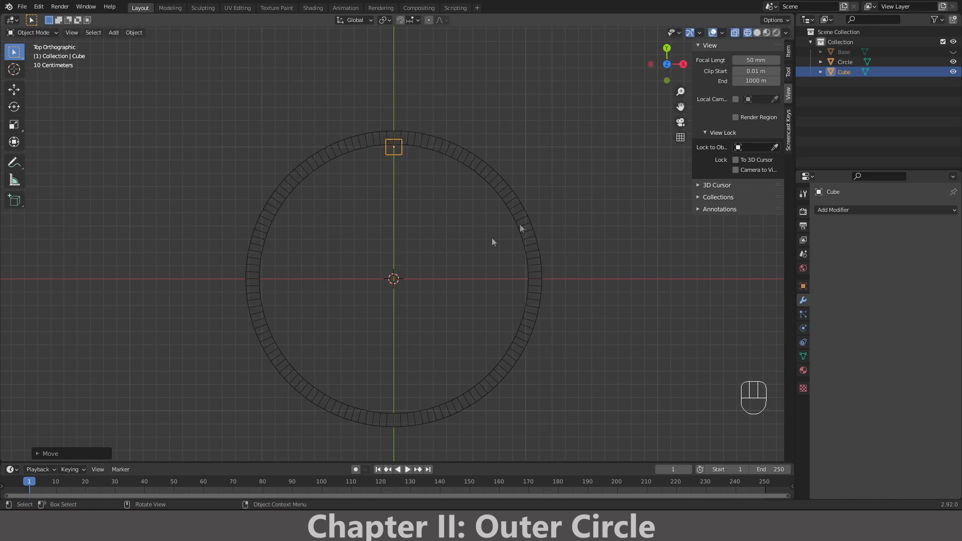
# - Move the cube about 0.07 m further along Y so it sits centred across the ring's band
pyautogui.keyDown('shift'); pyautogui.moveTo(416, 150); pyautogui.dragTo(469, 255, button='middle'); pyautogui.keyUp('shift')
pyautogui.scroll(9, 410, 251)
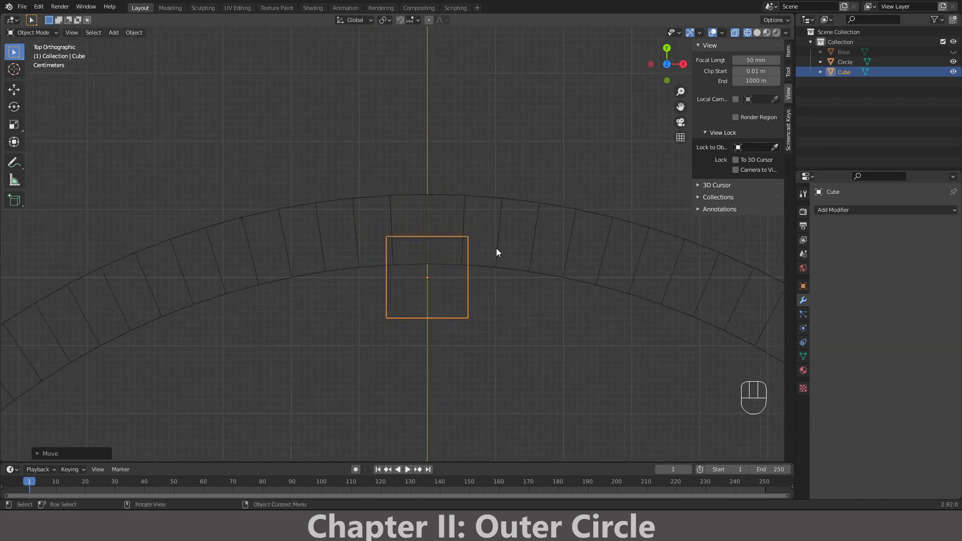
pyautogui.press('g')
pyautogui.press('y')
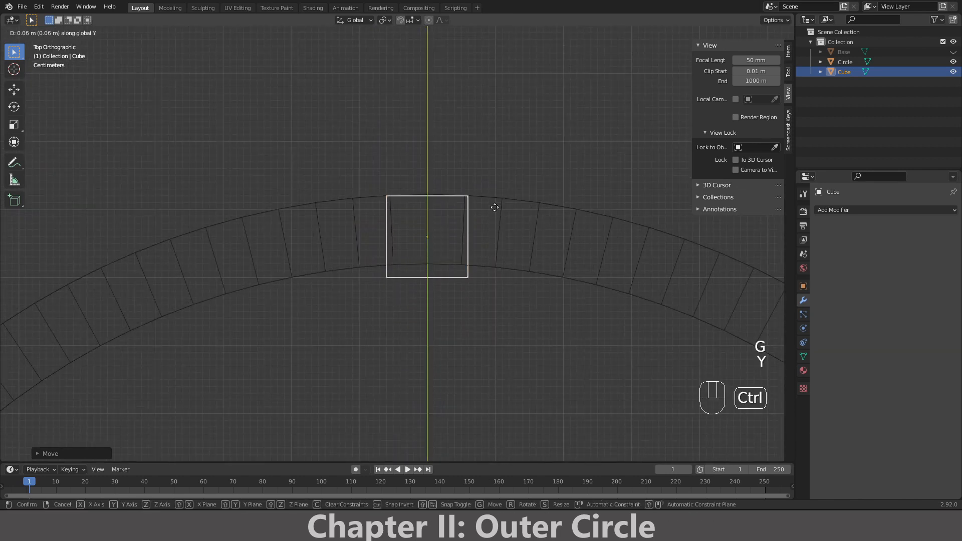
pyautogui.click(492, 200)
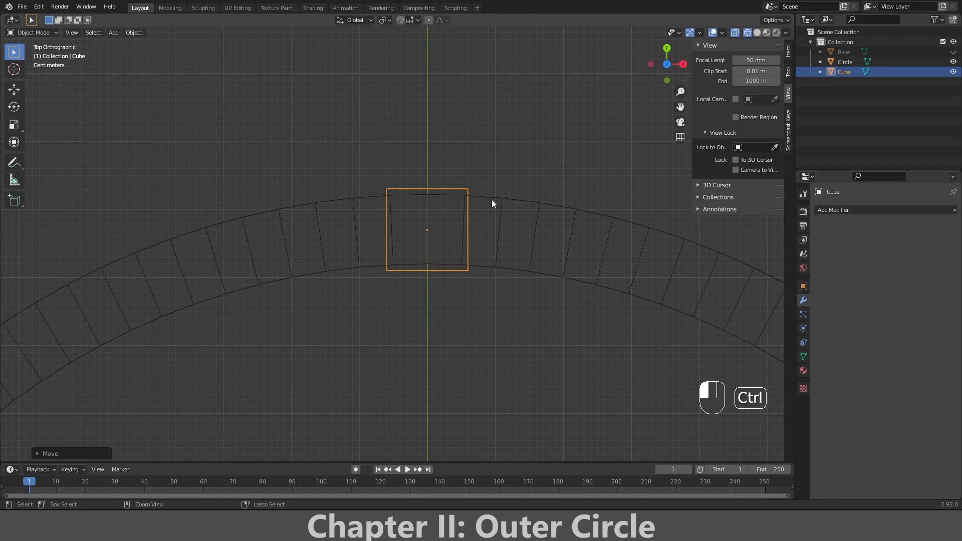
# - Scale the cube by 0.8 along Y so it fits within the width of the ring's band
pyautogui.scroll(2, 594, 230)
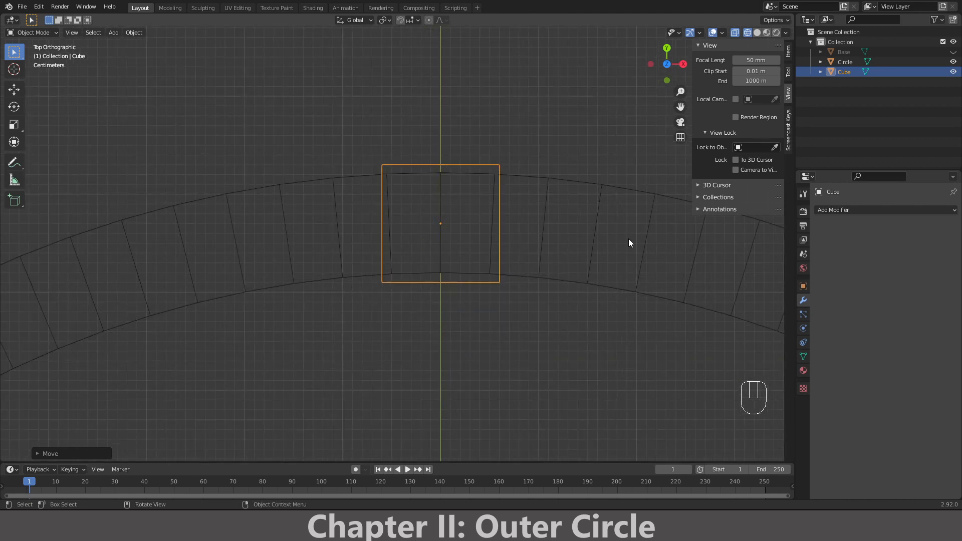
pyautogui.press('s')
pyautogui.press('y')
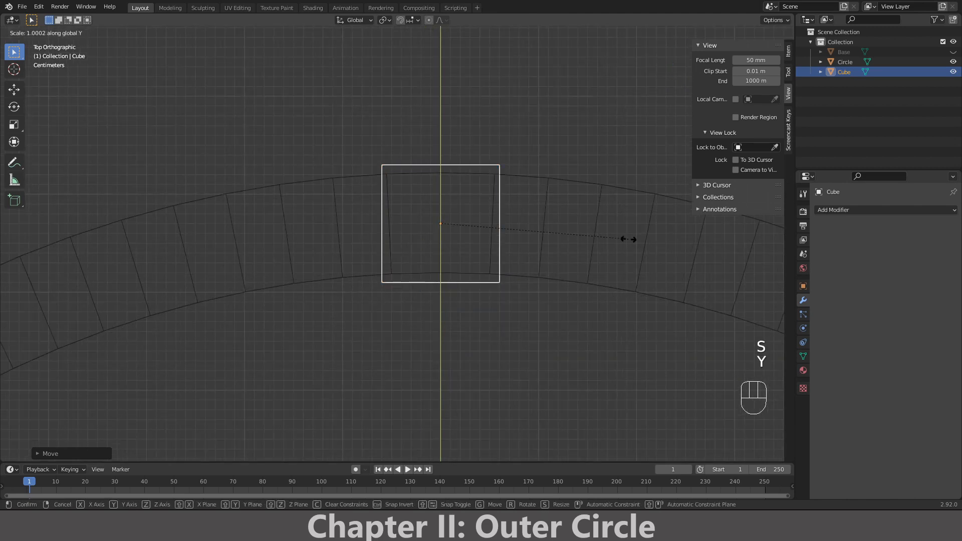
pyautogui.press('ctrl')
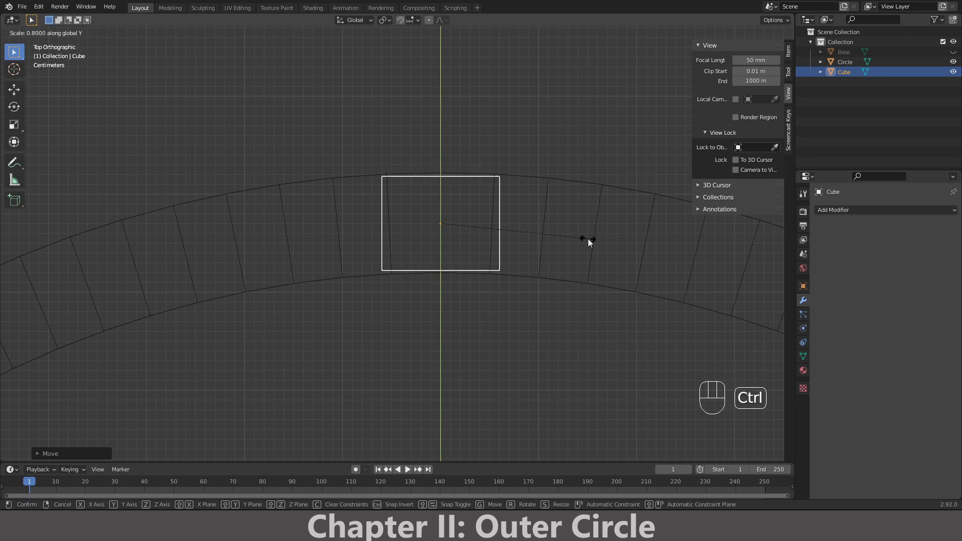
pyautogui.click(588, 238)
# - Lower the cube's top face along Z in Edit Mode until it is level with the top of the ring
pyautogui.moveTo(534, 289); pyautogui.dragTo(560, 228, button='middle')
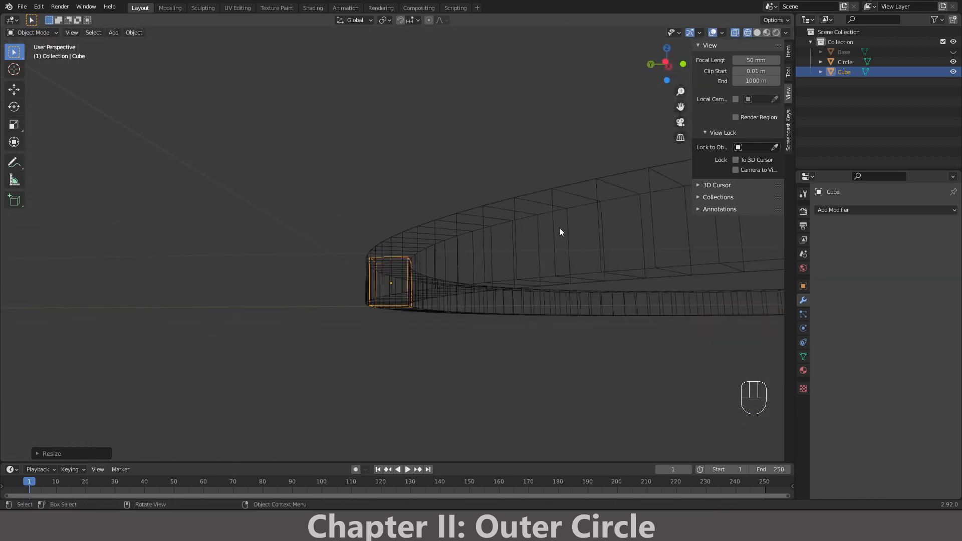
pyautogui.press('KP_1')
pyautogui.scroll(2, 525, 234)
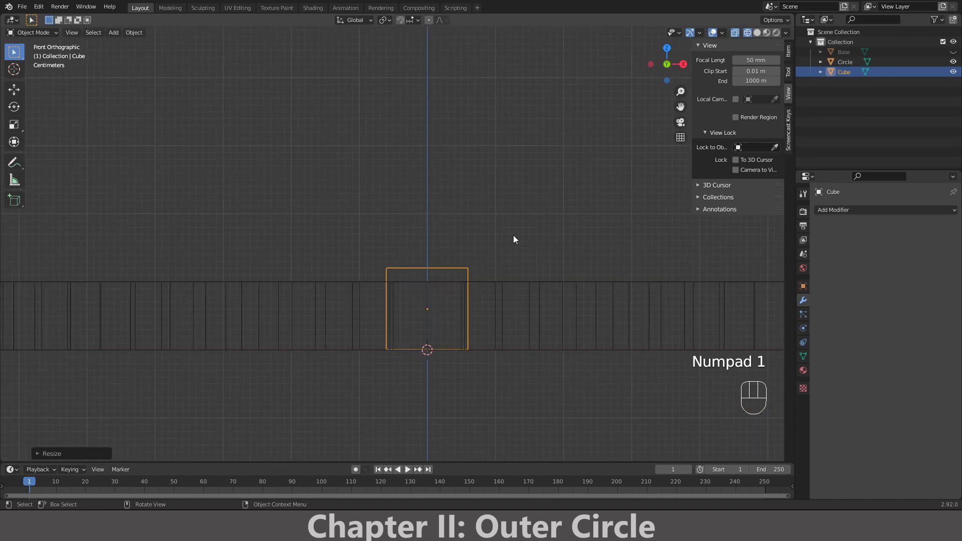
pyautogui.moveTo(472, 262); pyautogui.dragTo(466, 299, button='middle')
pyautogui.press('Tab')
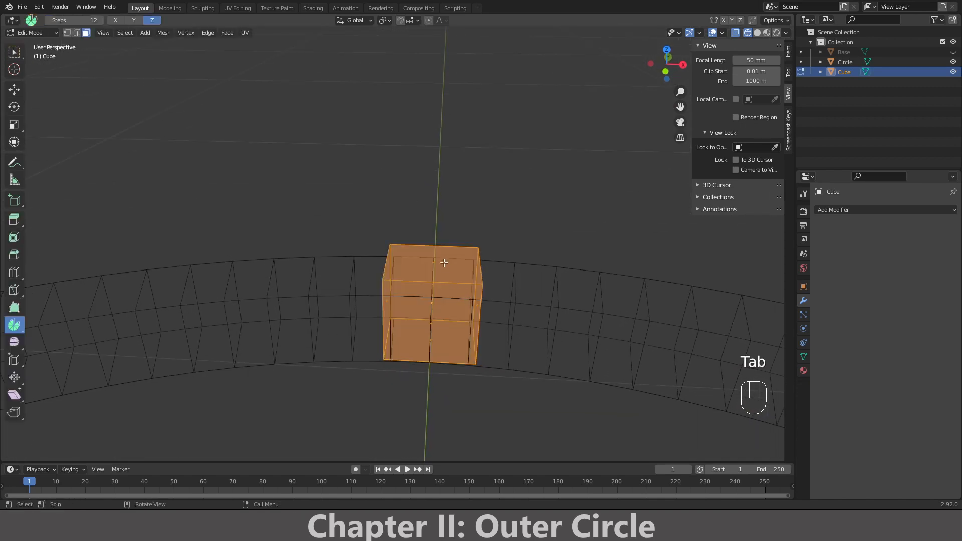
pyautogui.click(435, 262)
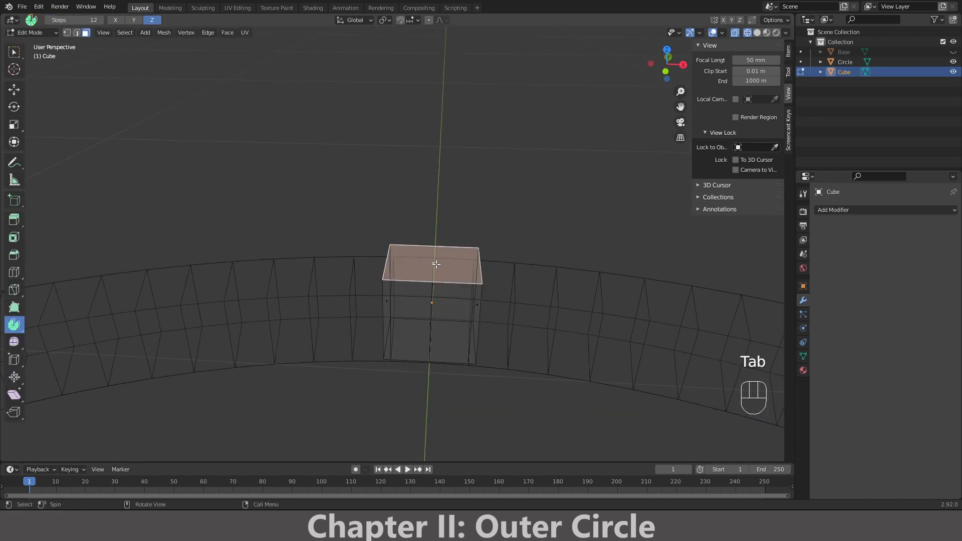
pyautogui.press('KP_1')
pyautogui.press('g')
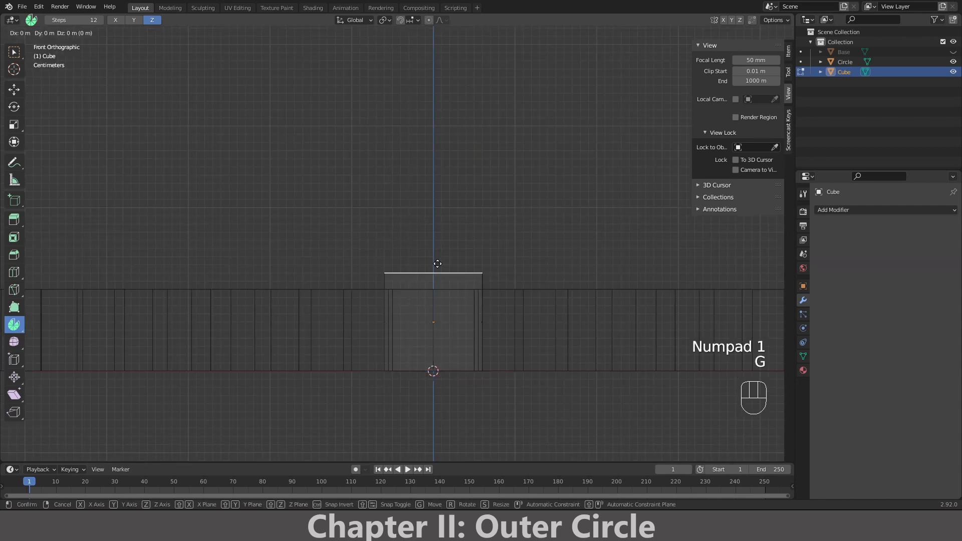
pyautogui.press('z')
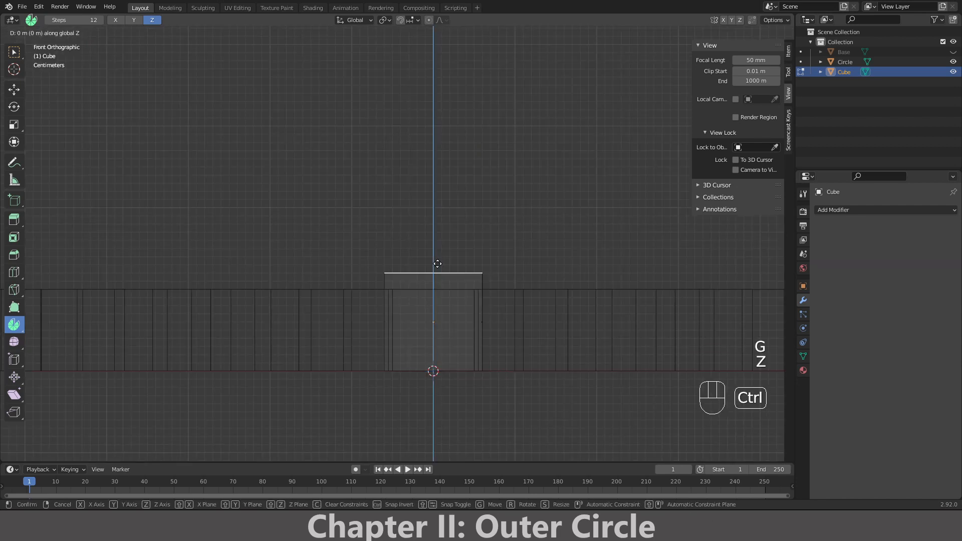
pyautogui.click(447, 282)
pyautogui.scroll(-7, 446, 347)
pyautogui.moveTo(446, 347); pyautogui.dragTo(389, 322, button='middle')
pyautogui.press('Tab')
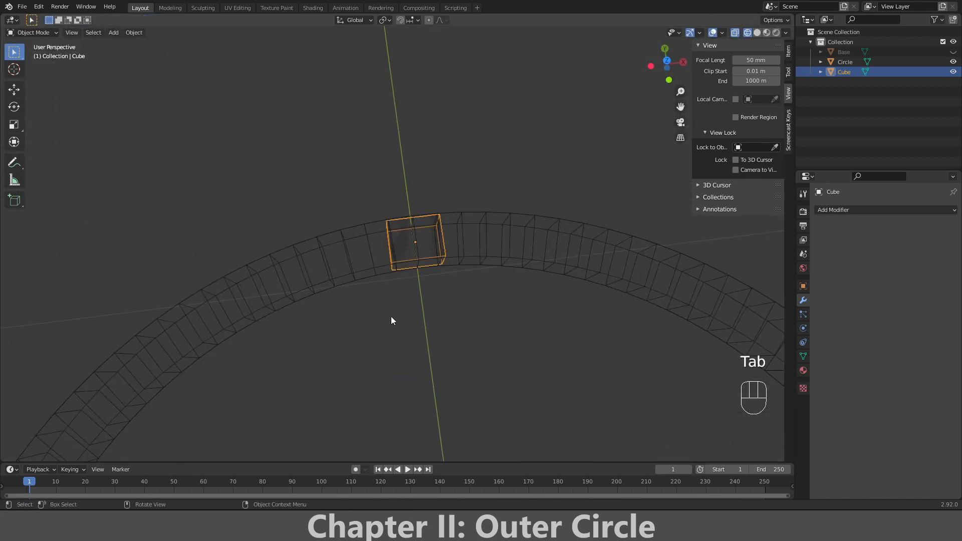
# - In right view, hide the Circle ring and show the Base as a reference beside the cube
pyautogui.press('KP_1')
pyautogui.press('KP_3')
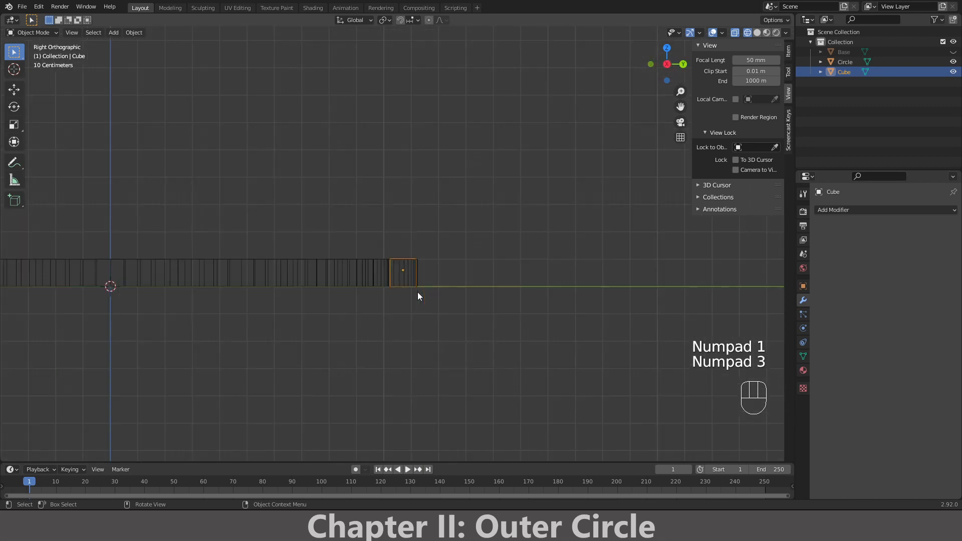
pyautogui.keyDown('shift'); pyautogui.moveTo(430, 281); pyautogui.dragTo(472, 344, button='middle'); pyautogui.keyUp('shift')
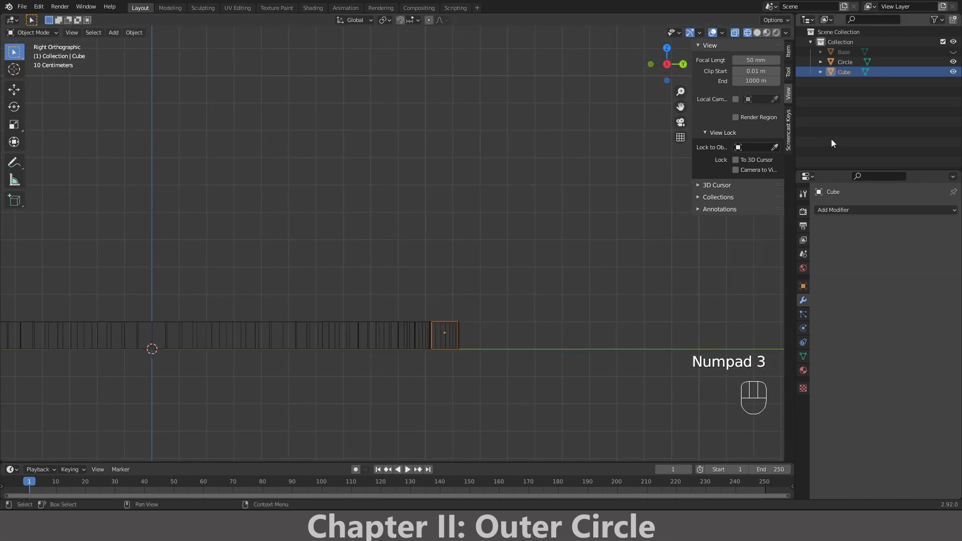
pyautogui.click(242, 336)
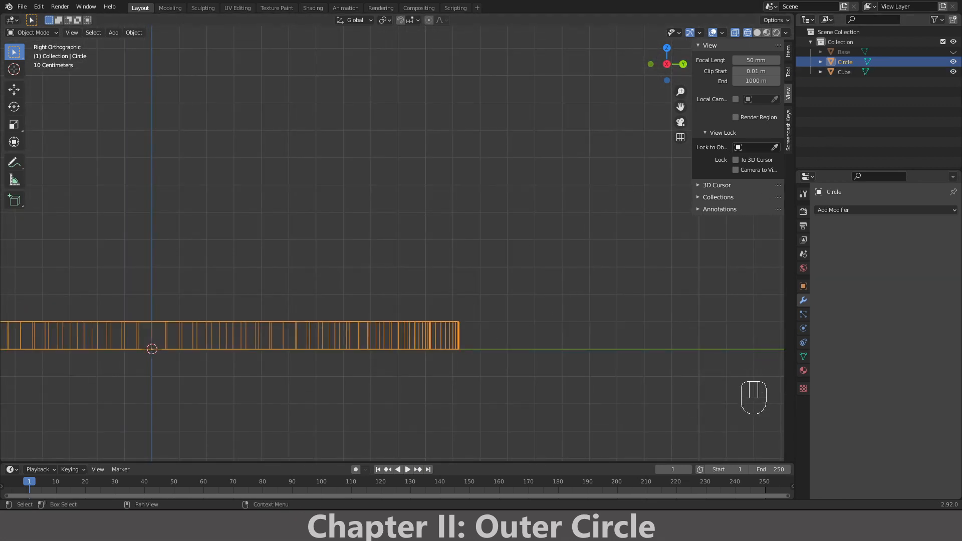
pyautogui.click(954, 64)
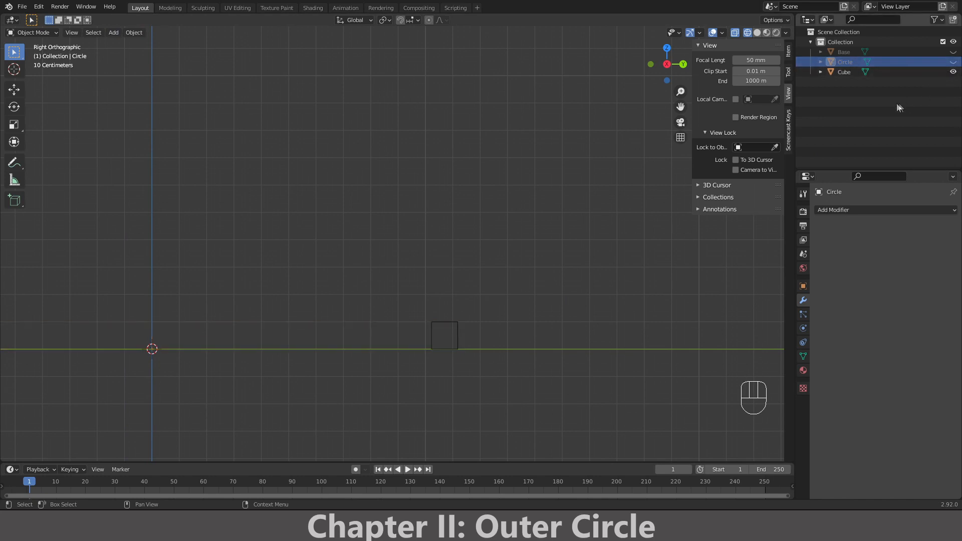
pyautogui.click(953, 51)
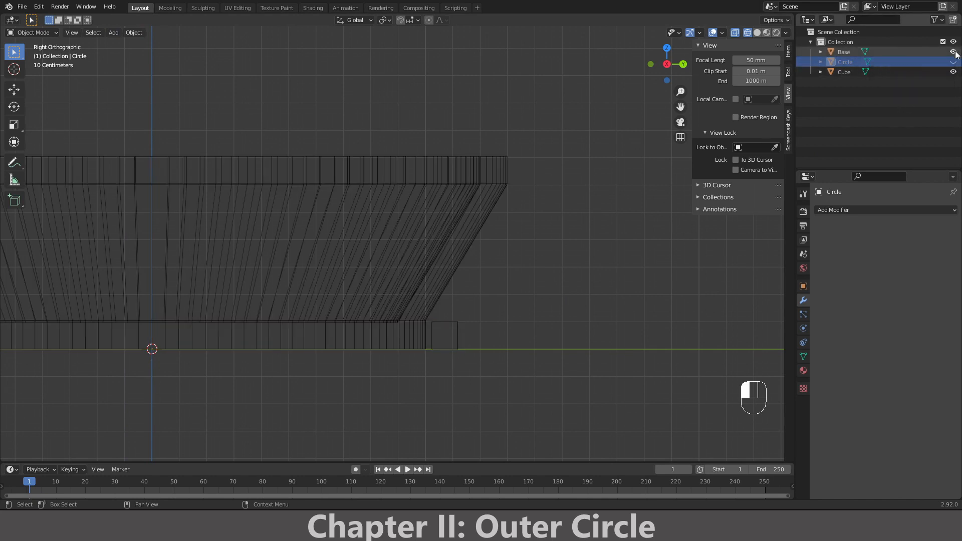
# - Extrude the cube's top face straight up along Z to the lower edge of the Base's upper rim
pyautogui.scroll(3, 510, 287)
pyautogui.click(477, 382)
pyautogui.moveTo(475, 378)
pyautogui.mouseDown(button='middle')
pyautogui.moveTo(505, 367)
pyautogui.moveTo(487, 384)
pyautogui.mouseUp(button='middle')
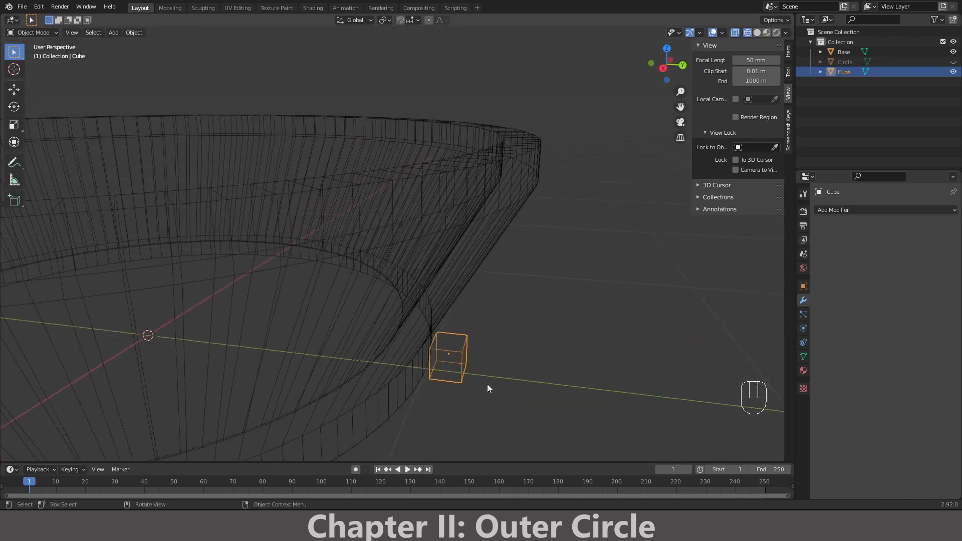
pyautogui.press('Tab')
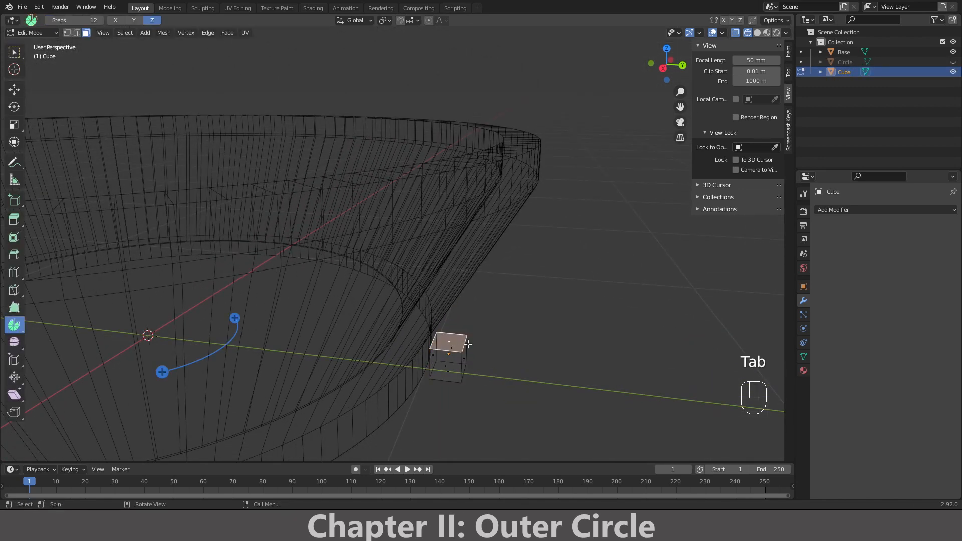
pyautogui.press('KP_1')
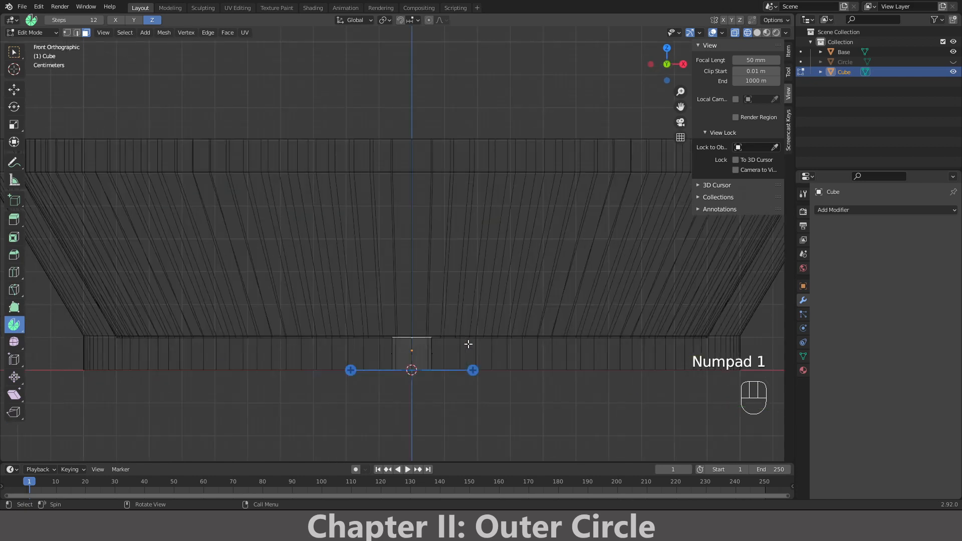
pyautogui.press('KP_3')
pyautogui.keyDown('shift'); pyautogui.moveTo(515, 314); pyautogui.dragTo(487, 282, button='middle'); pyautogui.keyUp('shift')
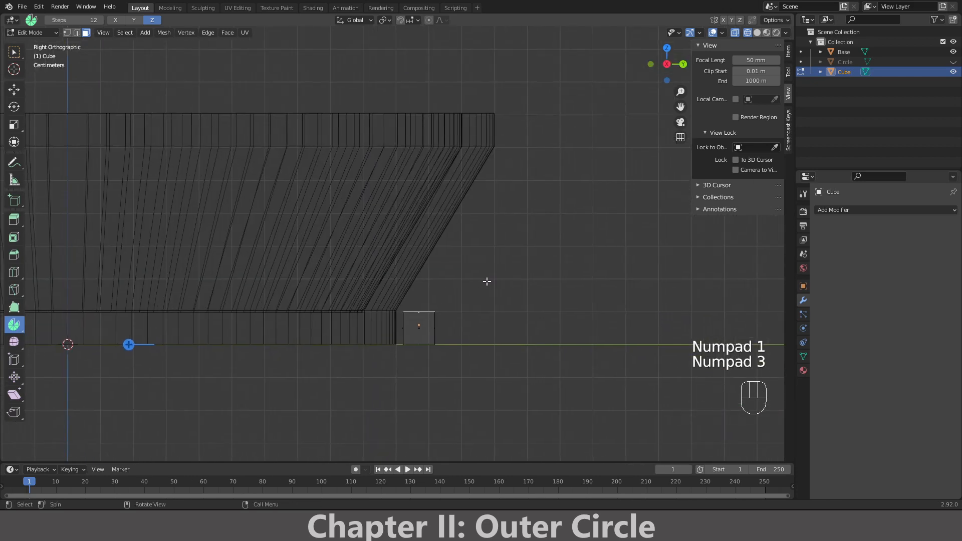
pyautogui.press('e')
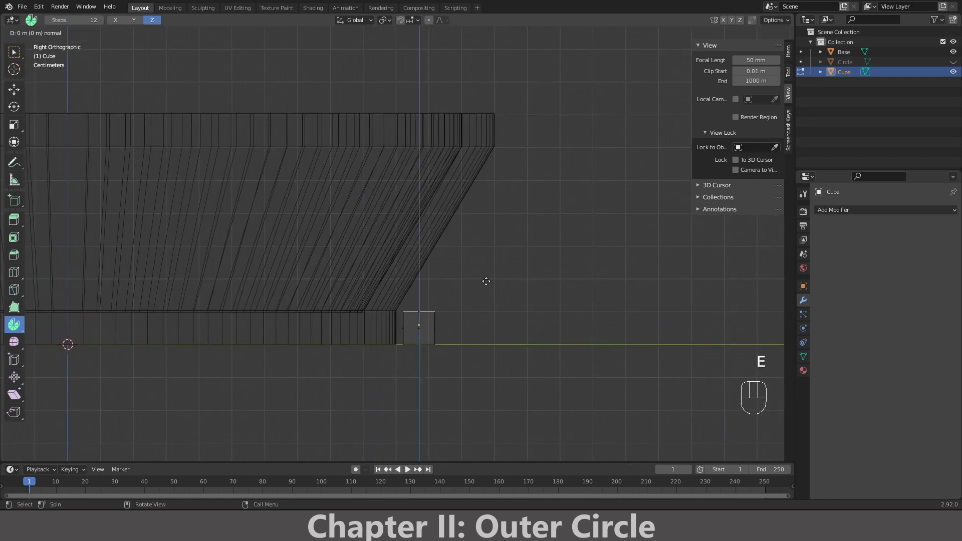
pyautogui.press('z')
pyautogui.press('ctrl')
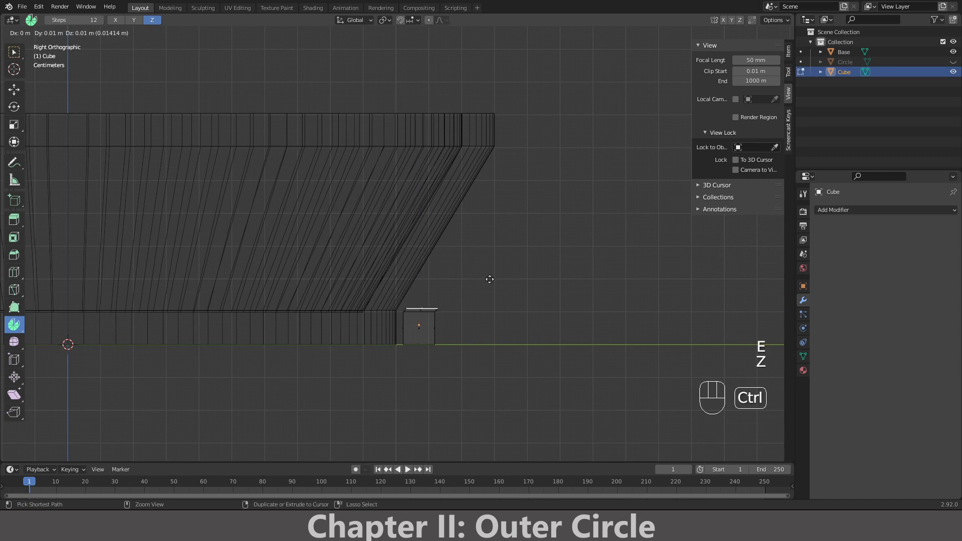
pyautogui.press('z')
pyautogui.press('ctrl')
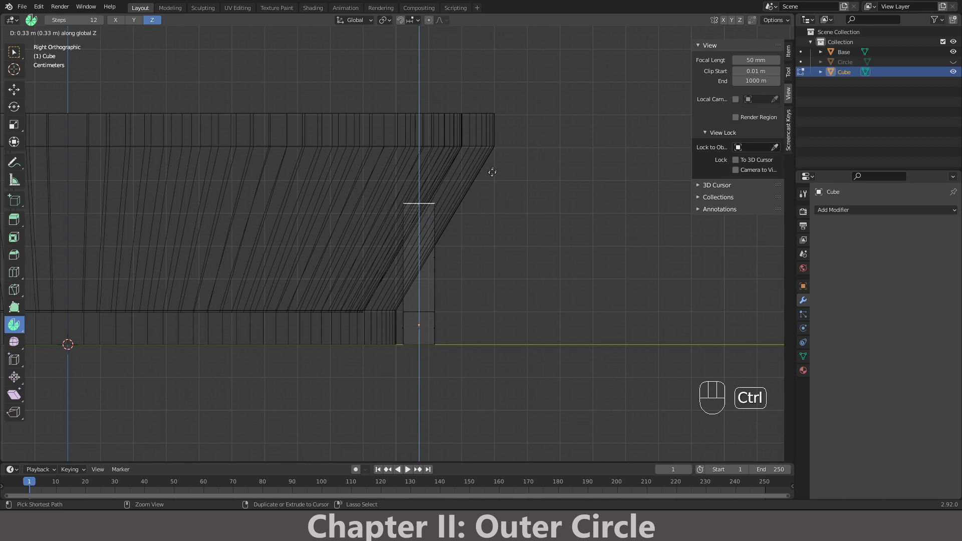
pyautogui.click(498, 115)
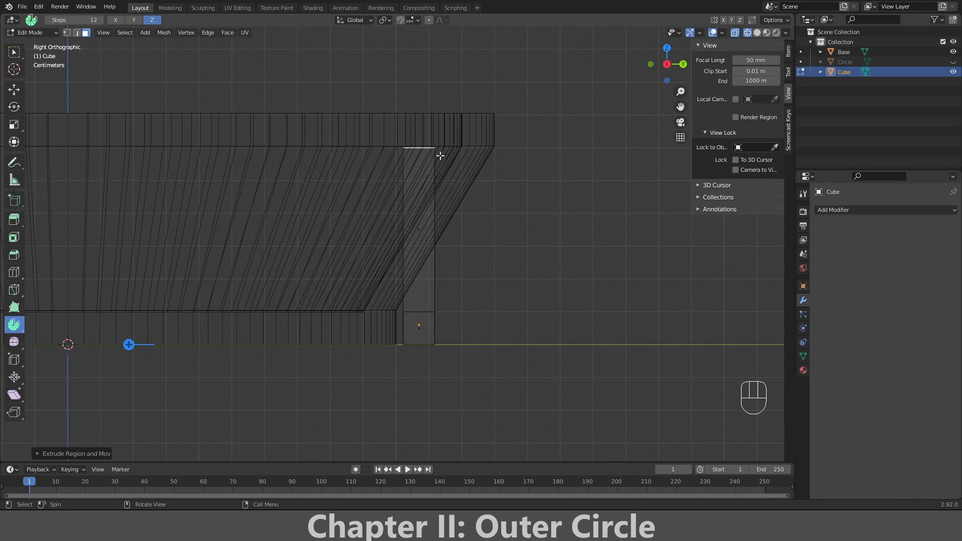
# - Move the extruded top face 0.31 m along Y so the arm slants parallel to the Base's sloping wall
pyautogui.press('g')
pyautogui.press('y')
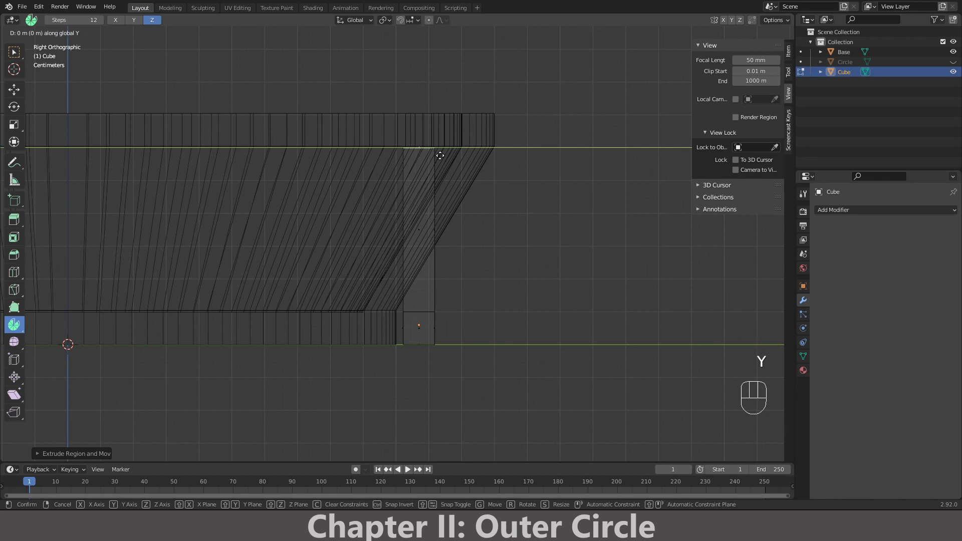
pyautogui.press('ctrl')
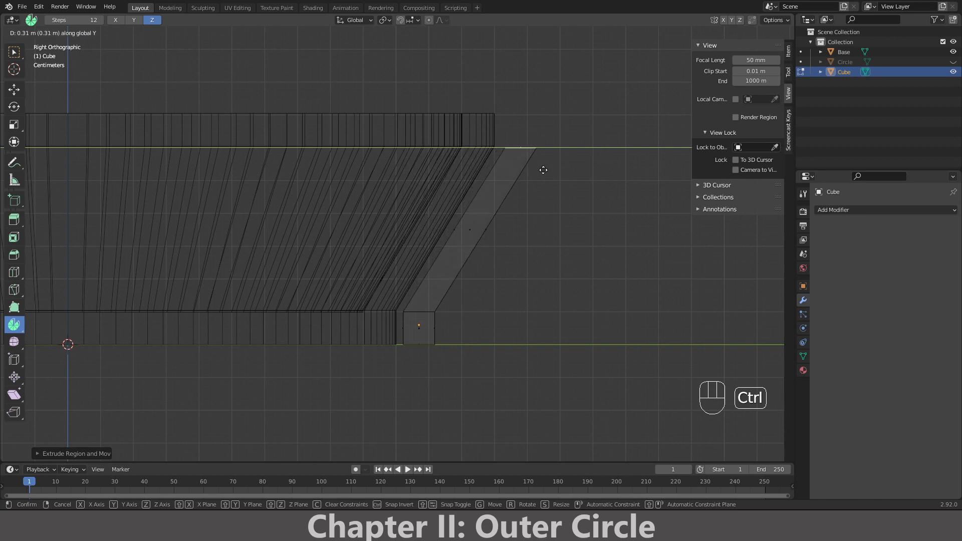
pyautogui.click(544, 170)
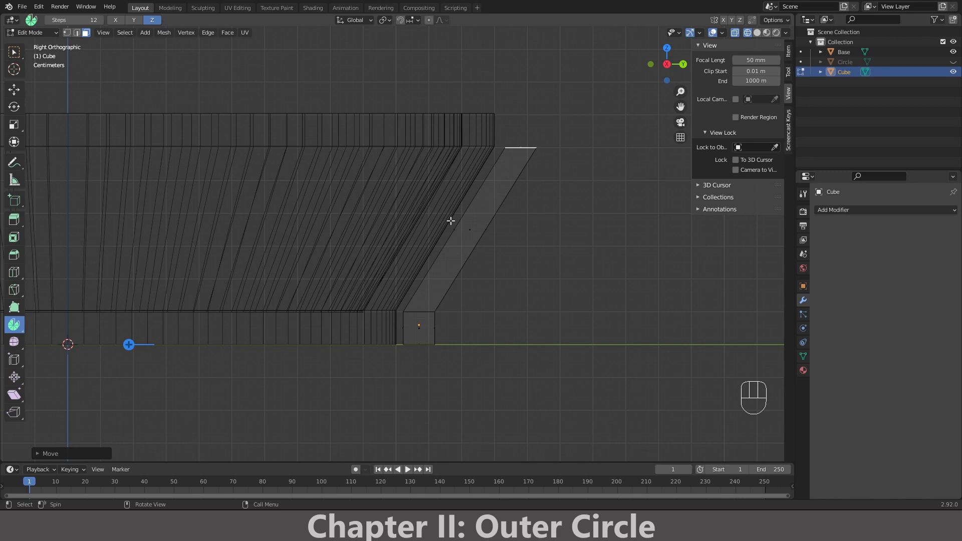
# - Extrude the arm's top face 0.1 m up along Z to the height of the Base's upper rim
pyautogui.press('e')
pyautogui.press('z')
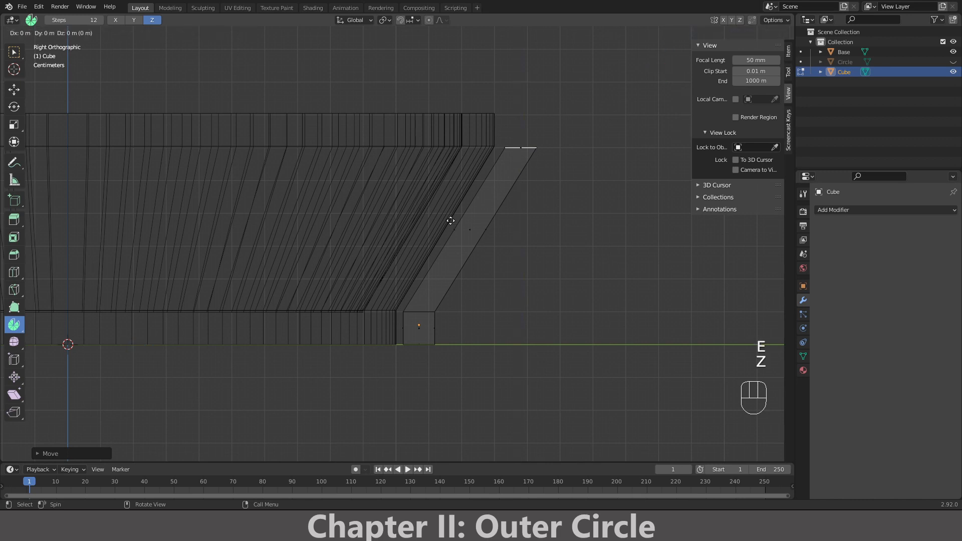
pyautogui.press('ctrl')
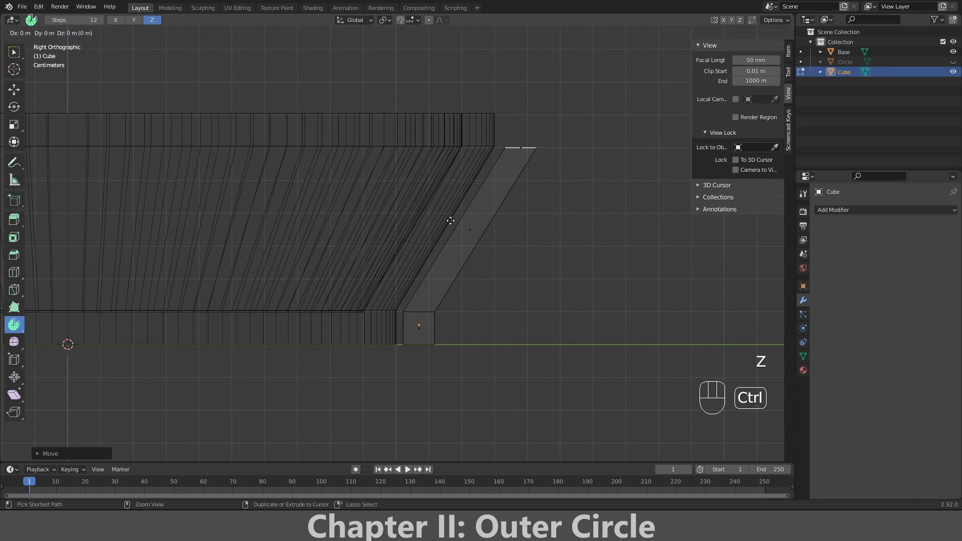
pyautogui.press('z')
pyautogui.press('ctrl')
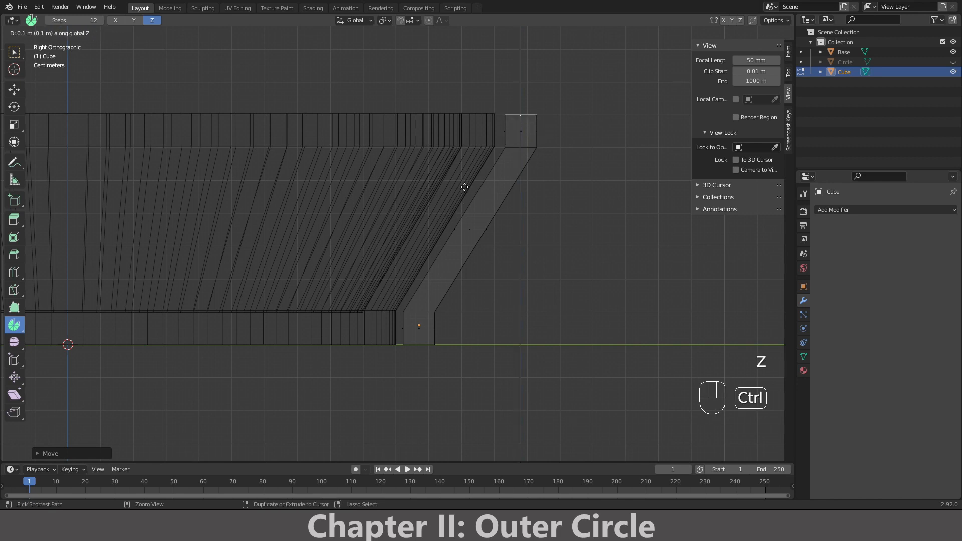
pyautogui.click(464, 187)
# - Hide the Base and show the Circle ring again, with the arm's mesh open in Edit Mode
pyautogui.scroll(-3, 391, 284)
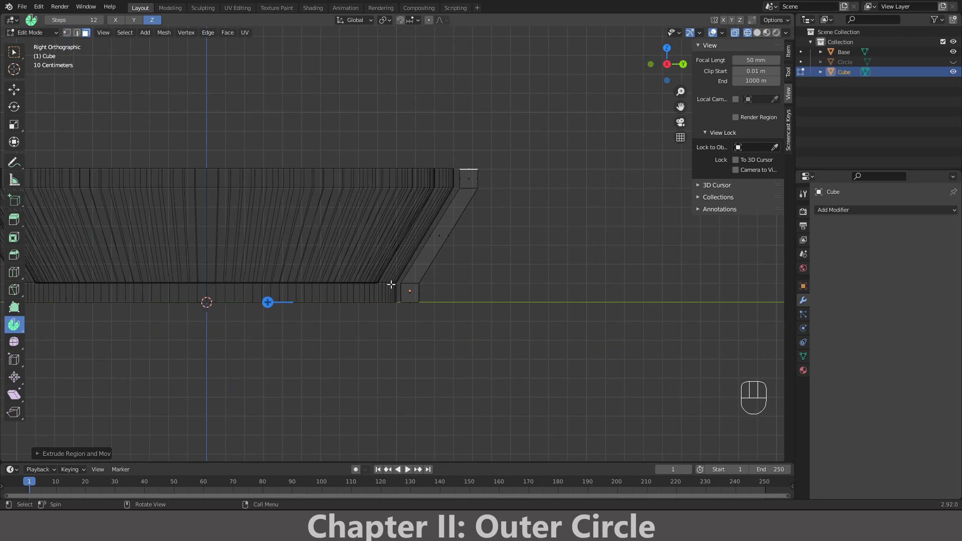
pyautogui.moveTo(392, 284); pyautogui.dragTo(394, 311, button='middle')
pyautogui.moveTo(390, 326); pyautogui.dragTo(371, 348, button='middle')
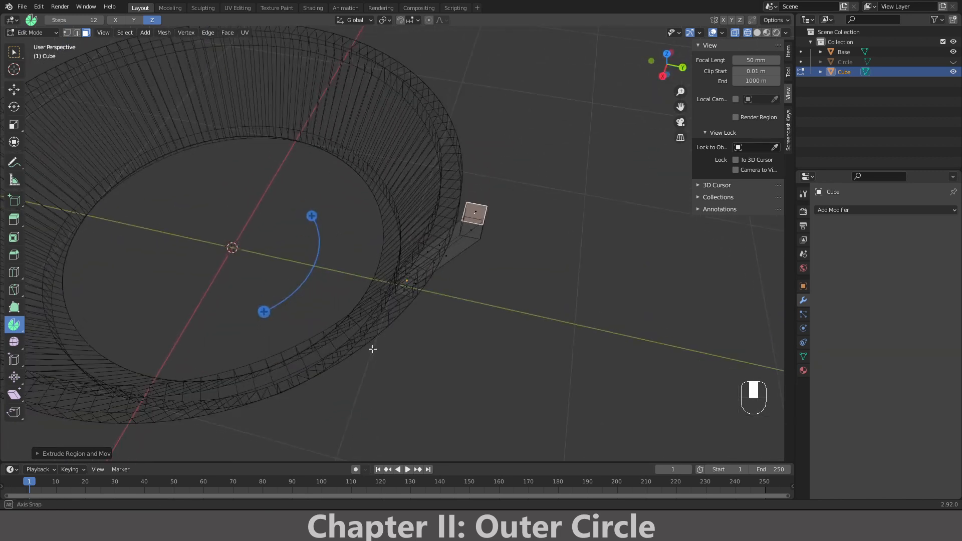
pyautogui.click(954, 52)
pyautogui.moveTo(444, 152); pyautogui.dragTo(391, 227, button='middle')
pyautogui.press('Tab')
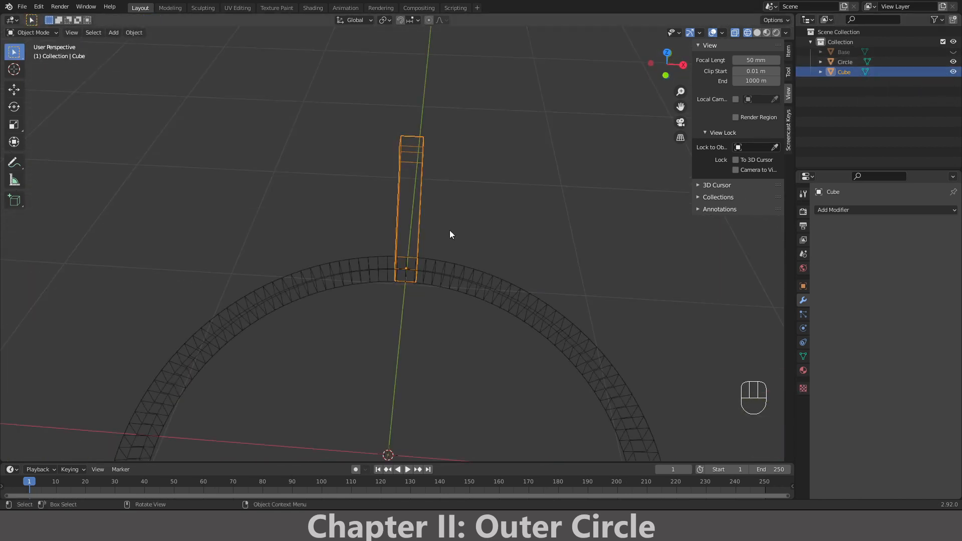
pyautogui.scroll(-4, 450, 230)
pyautogui.moveTo(405, 351); pyautogui.dragTo(401, 307, button='middle')
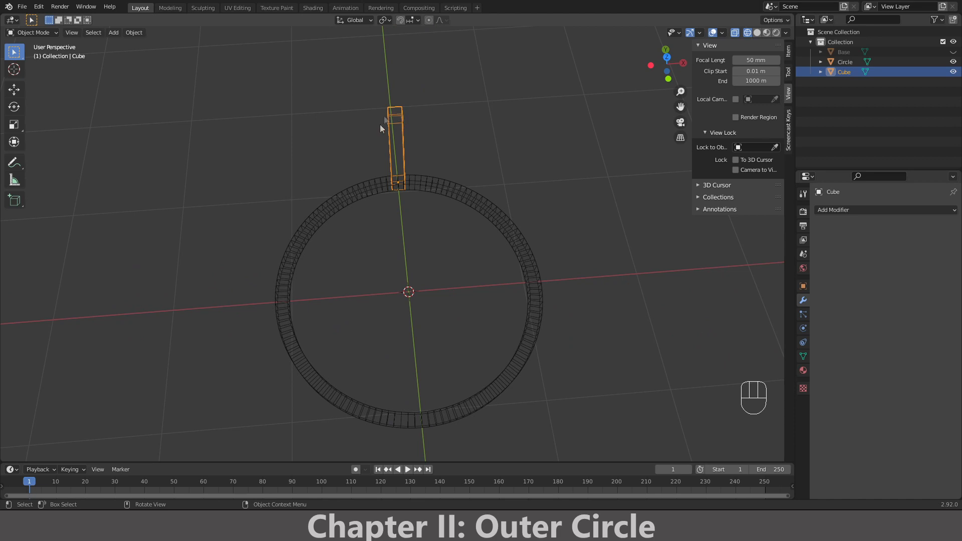
pyautogui.moveTo(389, 169); pyautogui.dragTo(627, 138, button='middle')
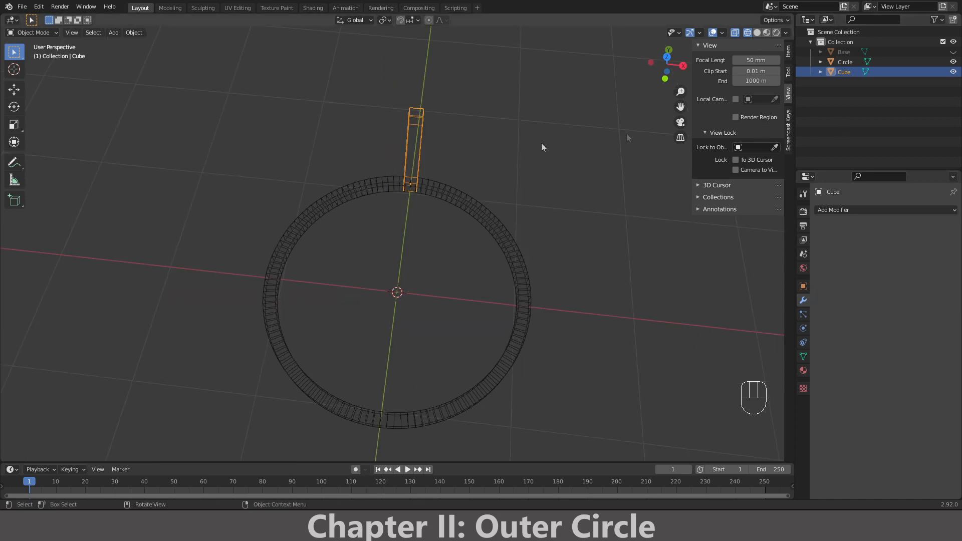
pyautogui.press('Tab')
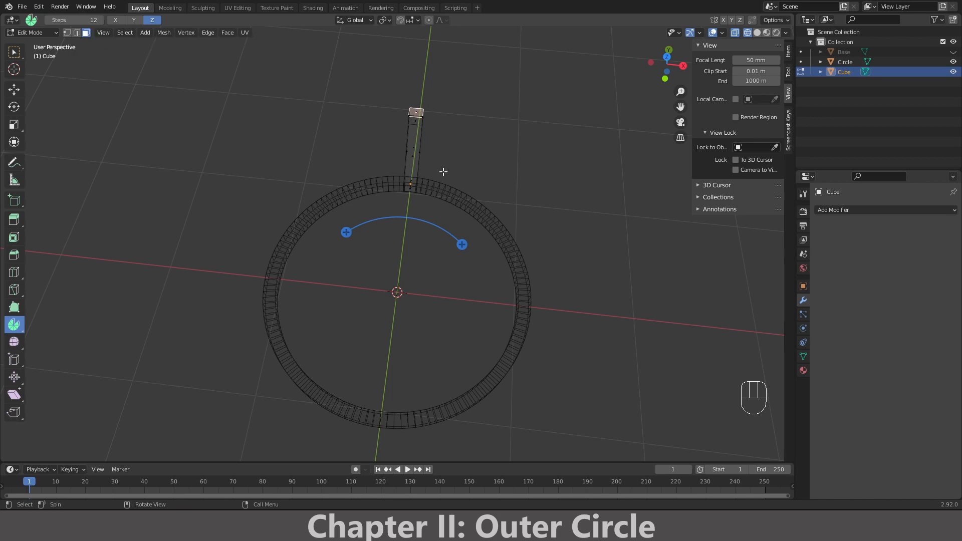
# - Select the arm's entire mesh and spin it in 12 steps around the ring's centre, seen from the top
pyautogui.press('a')
pyautogui.press('a')
pyautogui.press('a')
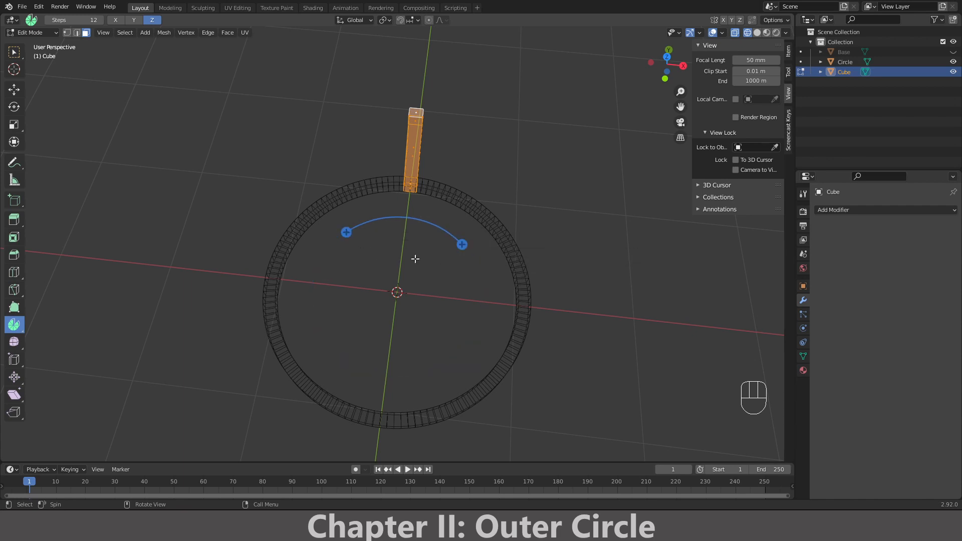
pyautogui.press('KP_1')
pyautogui.press('KP_7')
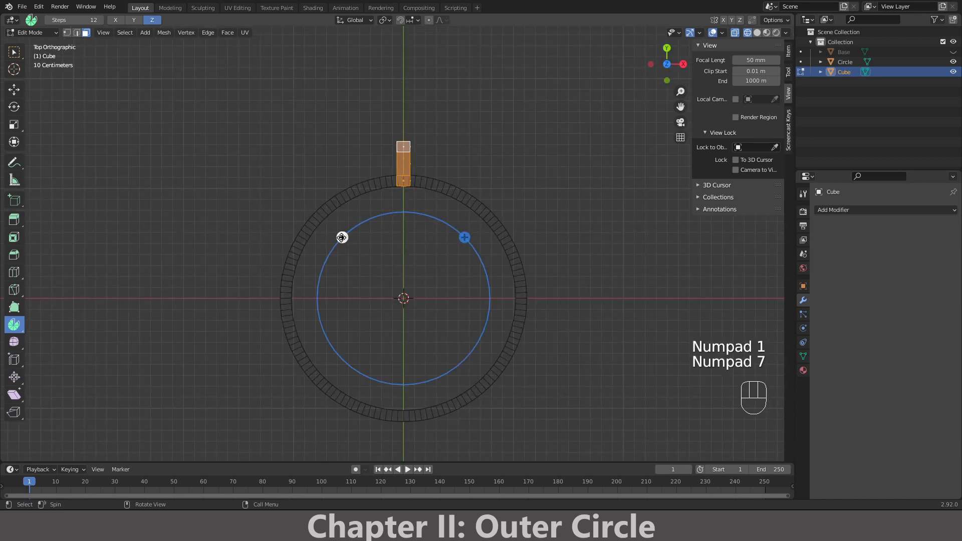
pyautogui.moveTo(342, 237); pyautogui.dragTo(356, 220)
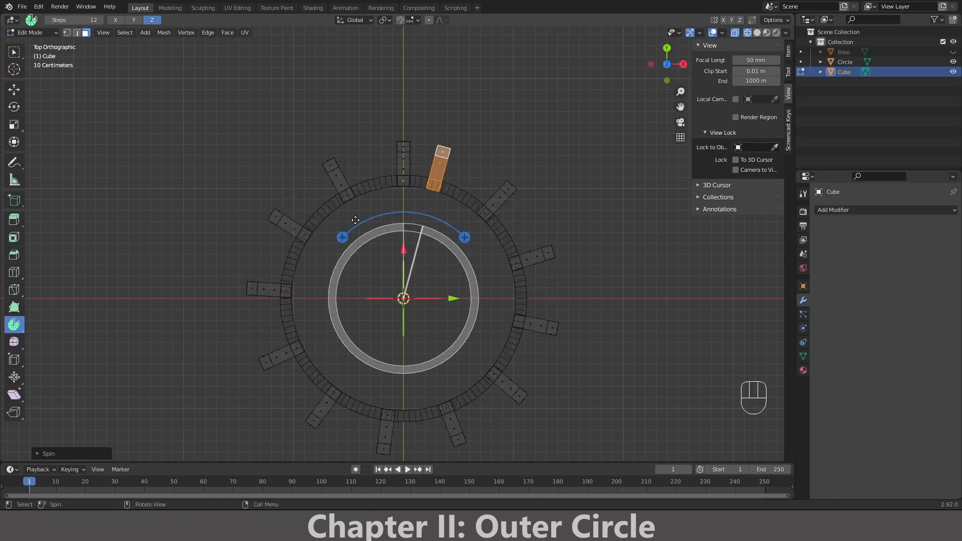
# - Set the spin's angle to 360° and its steps to 10, and deselect the mesh
pyautogui.click(72, 455)
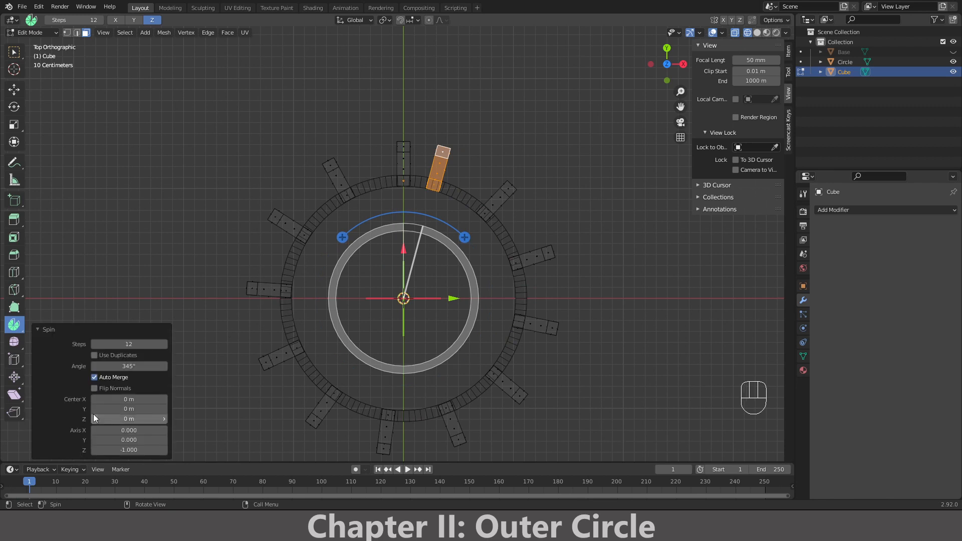
pyautogui.click(139, 367)
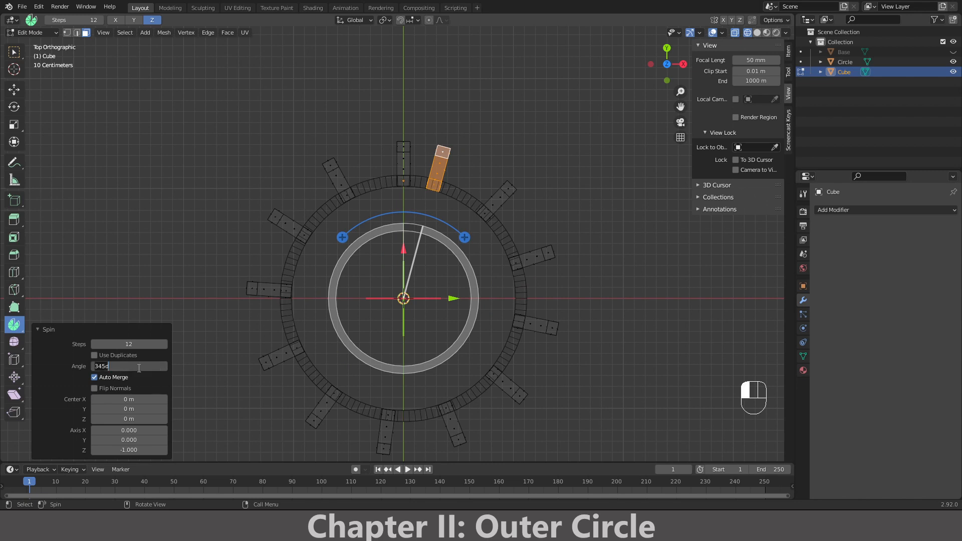
pyautogui.write('360')
pyautogui.press('Return')
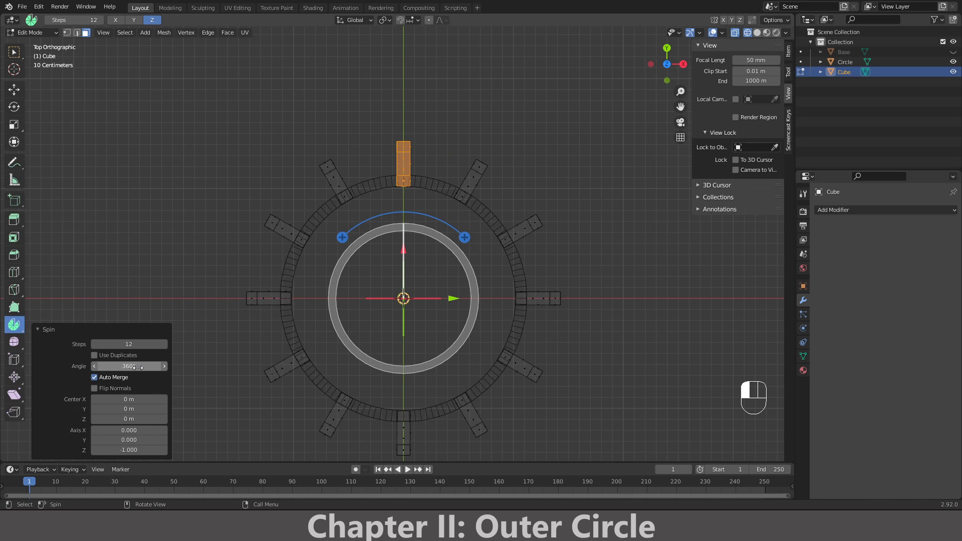
pyautogui.click(143, 344)
pyautogui.write('10')
pyautogui.press('Return')
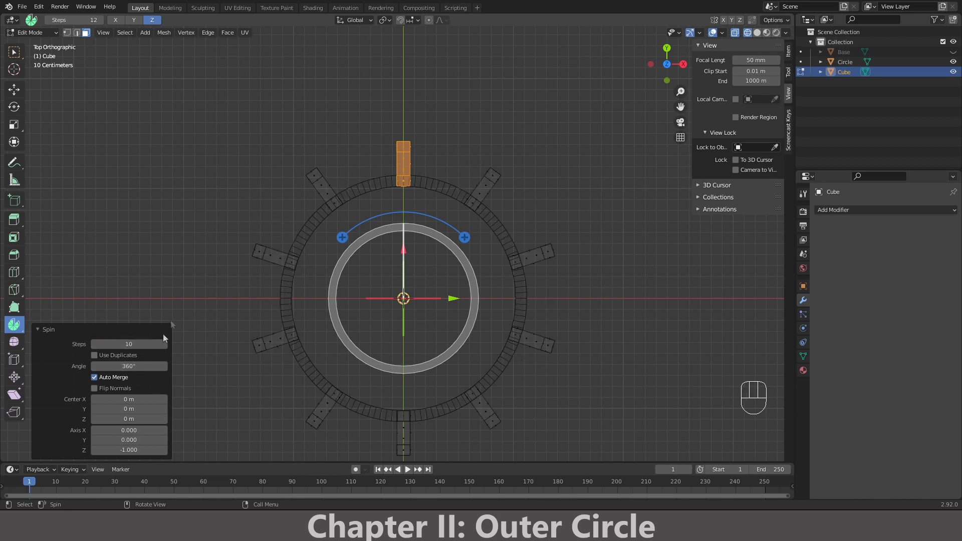
pyautogui.click(196, 237)
pyautogui.moveTo(213, 369); pyautogui.dragTo(220, 298, button='middle')
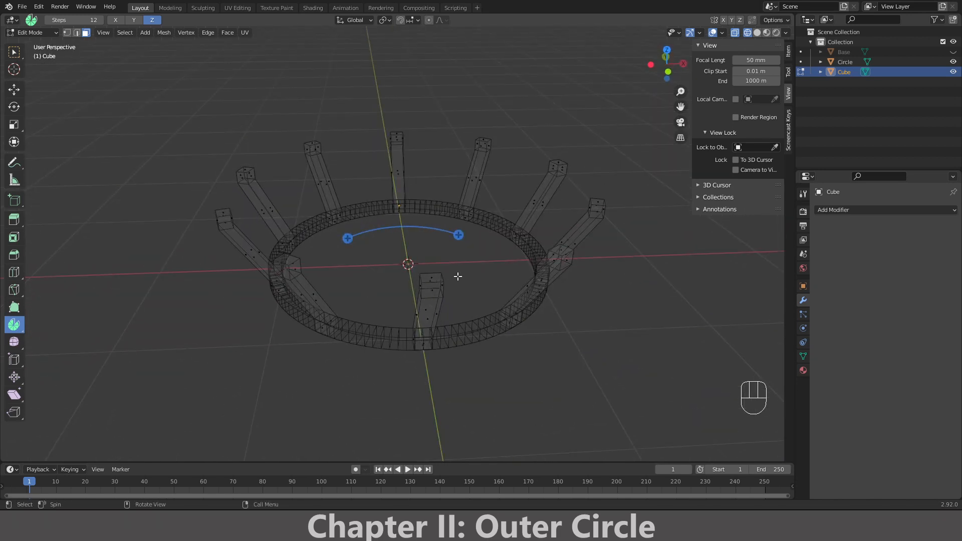
# - Return to Object Mode and rename the Cube object as Fence
pyautogui.press('Tab')
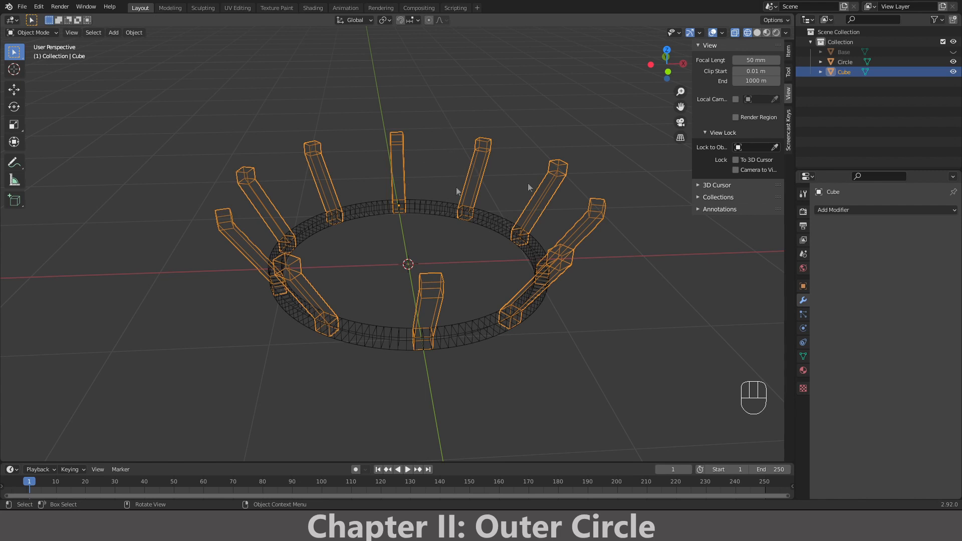
pyautogui.doubleClick(841, 71)
pyautogui.write('En')
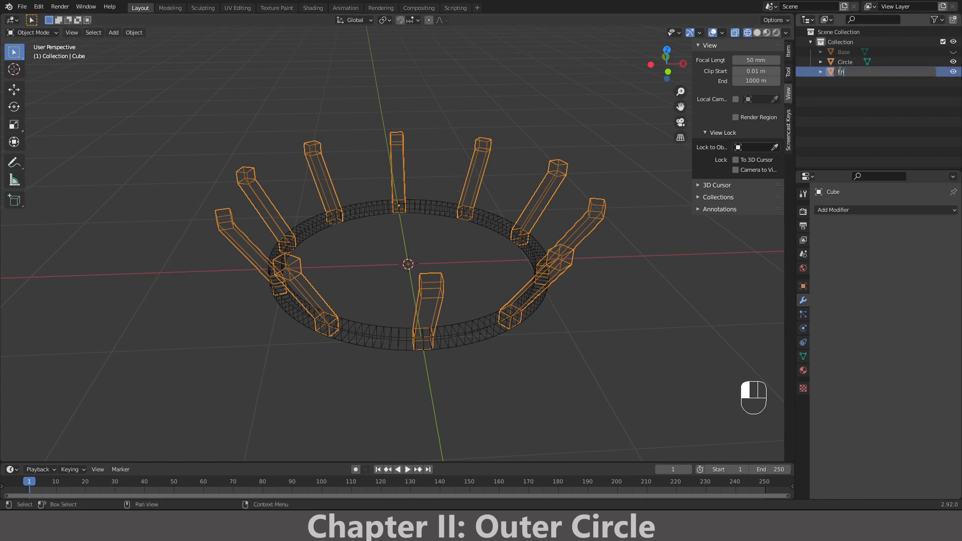
pyautogui.write('nceFence')
pyautogui.press('Return')
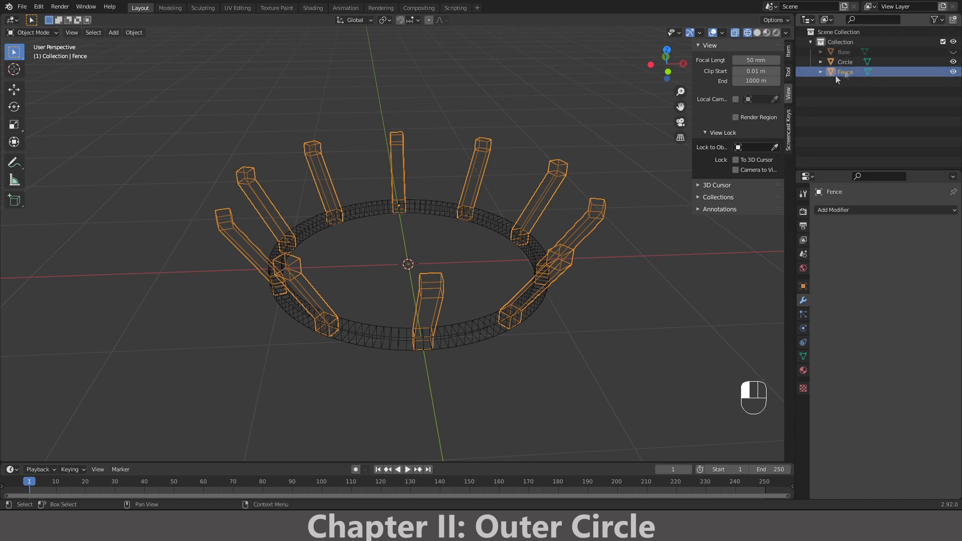
# - Add a Boolean modifier to the Circle ring, set to Union with Fence as its object
pyautogui.click(507, 214)
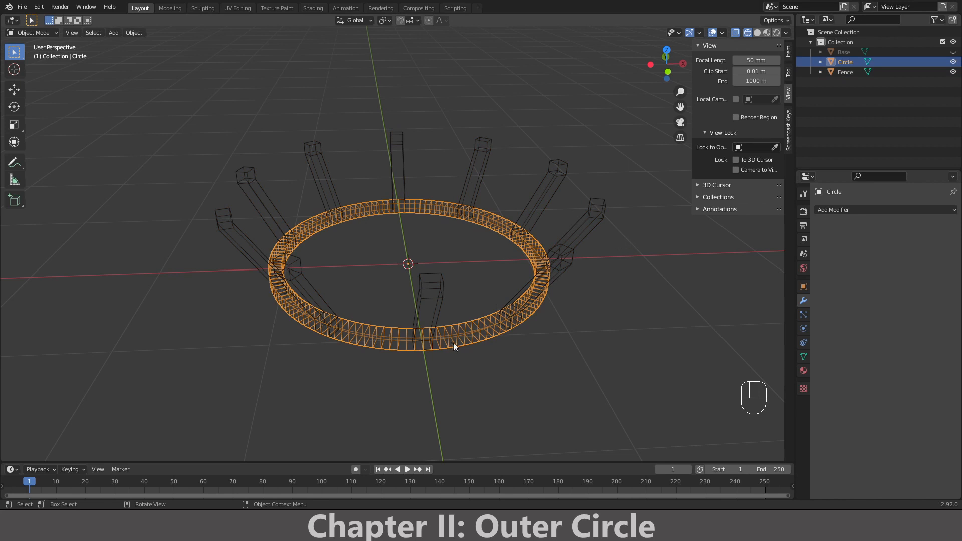
pyautogui.click(844, 211)
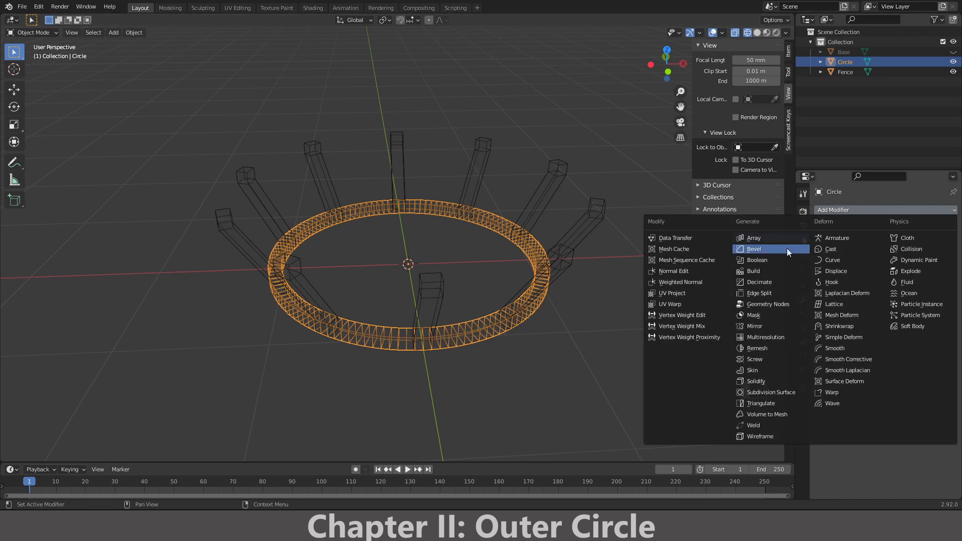
pyautogui.click(767, 258)
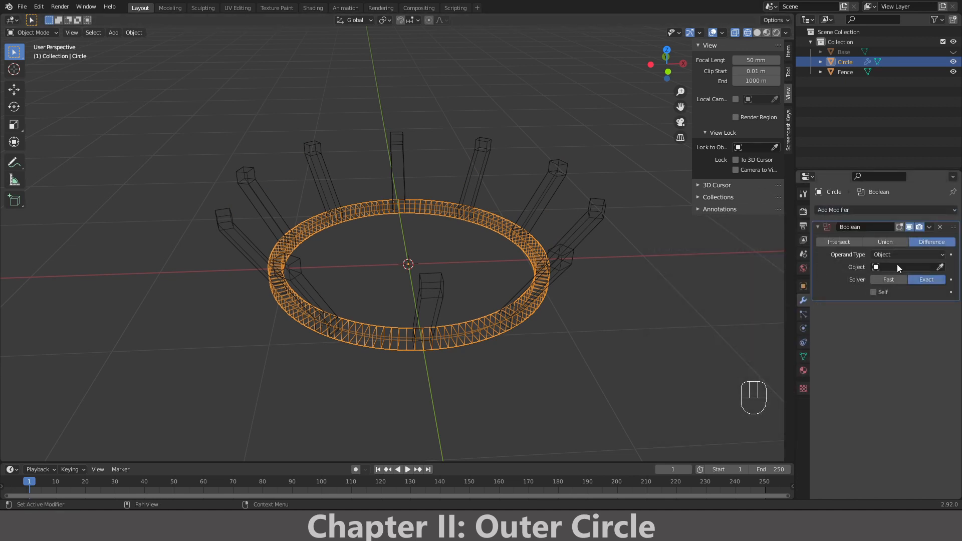
pyautogui.click(878, 242)
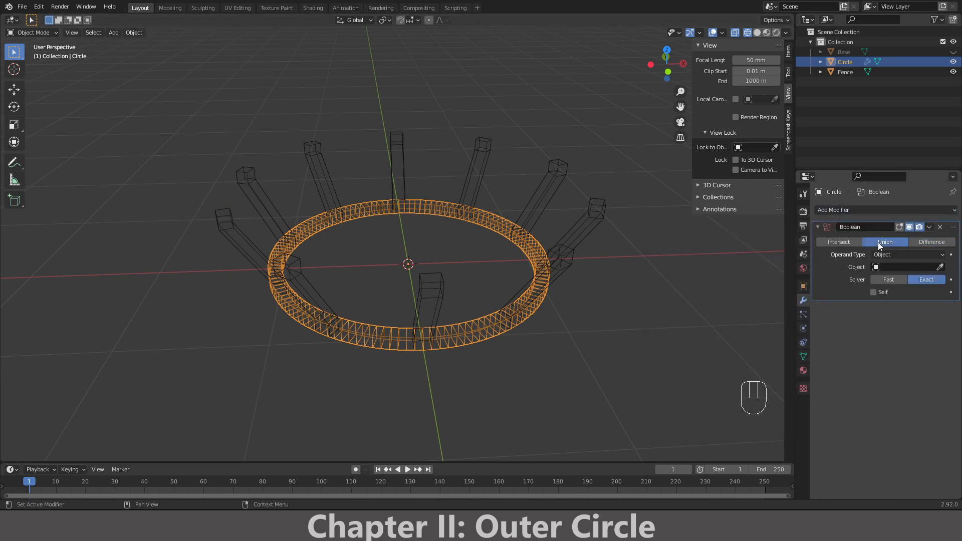
pyautogui.click(885, 267)
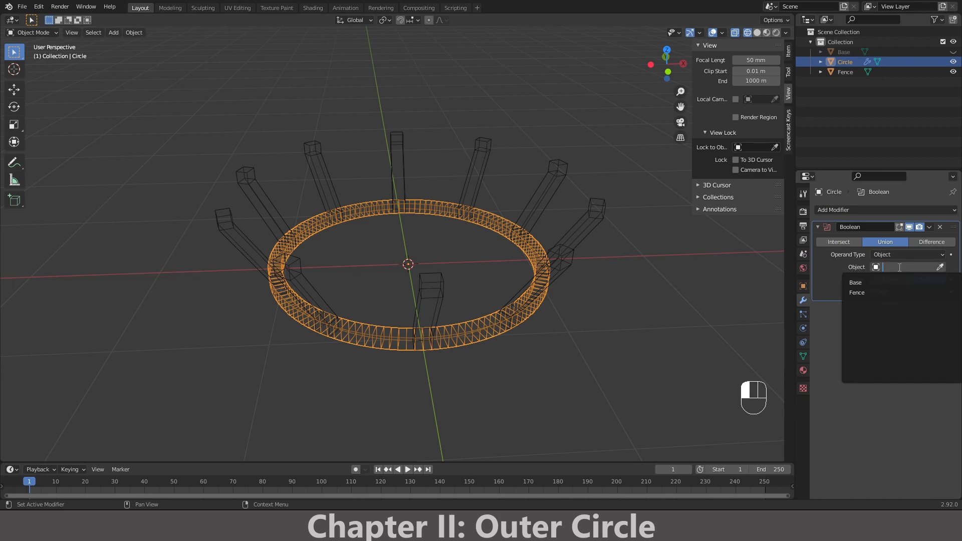
pyautogui.click(884, 292)
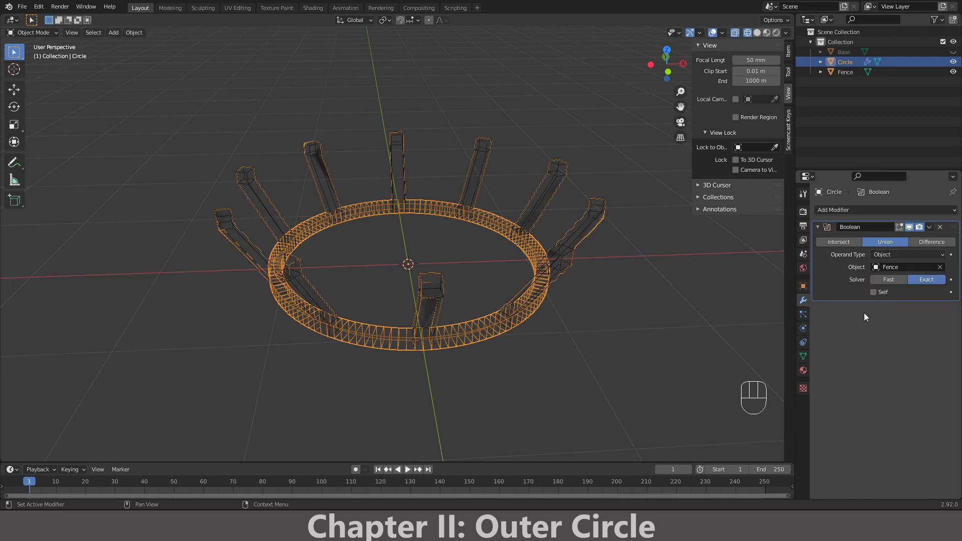
# - Hide the Fence object and inspect the joined ring and arms in Solid shading
pyautogui.click(954, 73)
pyautogui.moveTo(474, 327); pyautogui.dragTo(458, 345, button='middle')
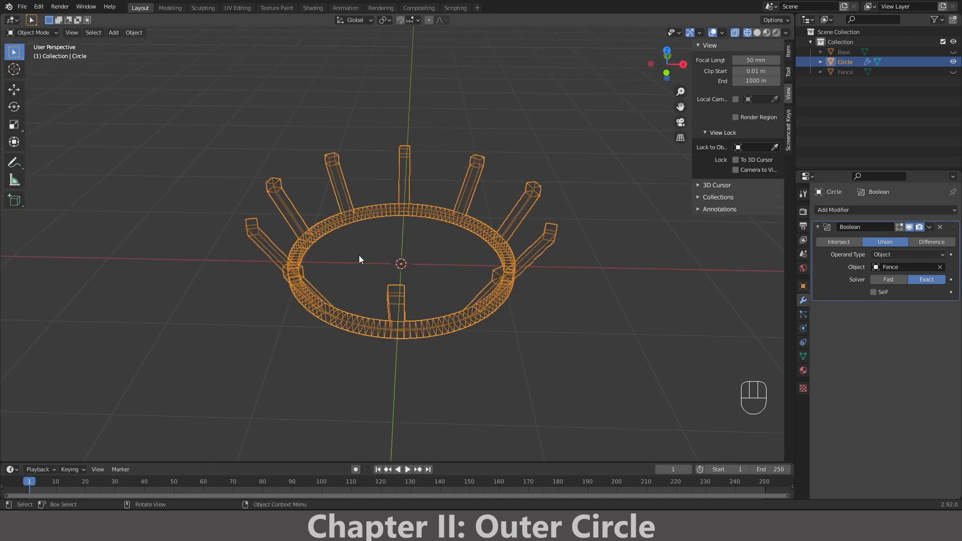
pyautogui.moveTo(359, 265)
pyautogui.mouseDown(button='middle')
pyautogui.moveTo(375, 161)
pyautogui.moveTo(371, 262)
pyautogui.moveTo(354, 236)
pyautogui.mouseUp(button='middle')
pyautogui.press('z')
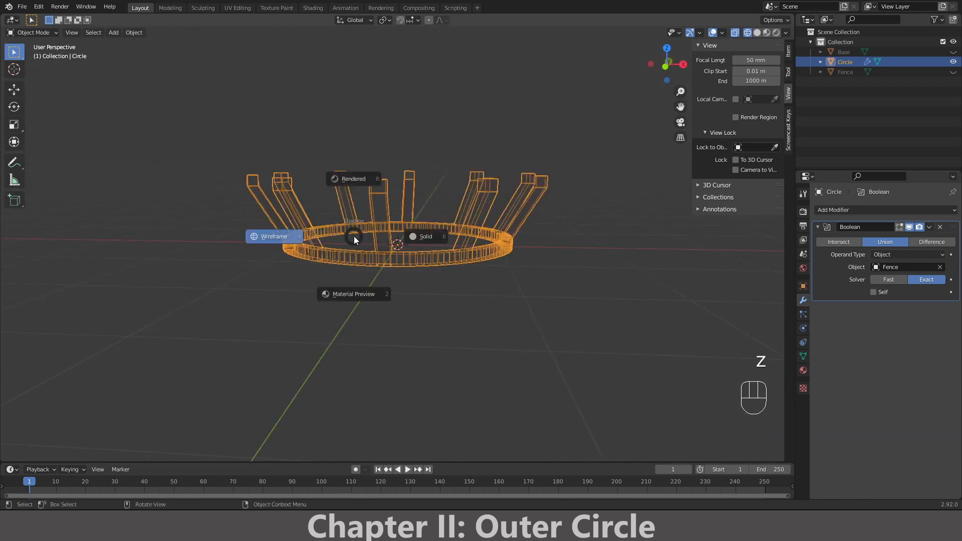
pyautogui.click(407, 237)
pyautogui.moveTo(371, 280)
pyautogui.mouseDown(button='middle')
pyautogui.moveTo(389, 312)
pyautogui.moveTo(535, 264)
pyautogui.mouseUp(button='middle')
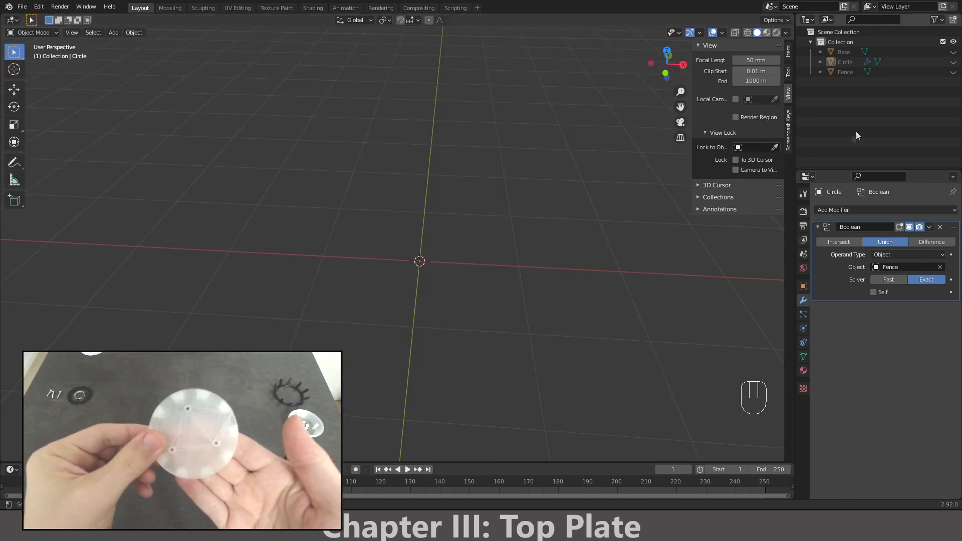
# - Show the Base and the Circle ring together in the viewport
pyautogui.click(954, 52)
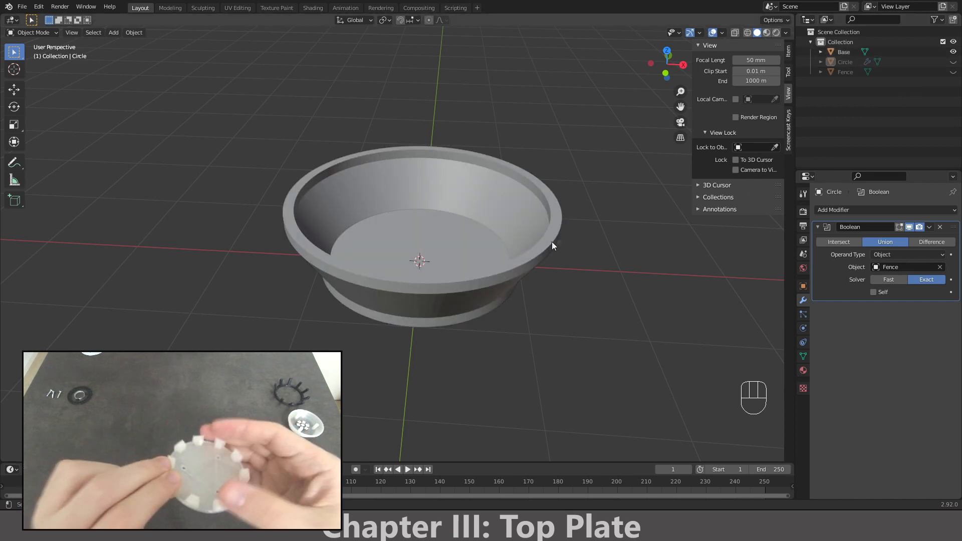
pyautogui.moveTo(537, 256)
pyautogui.mouseDown(button='middle')
pyautogui.moveTo(530, 289)
pyautogui.moveTo(540, 258)
pyautogui.mouseUp(button='middle')
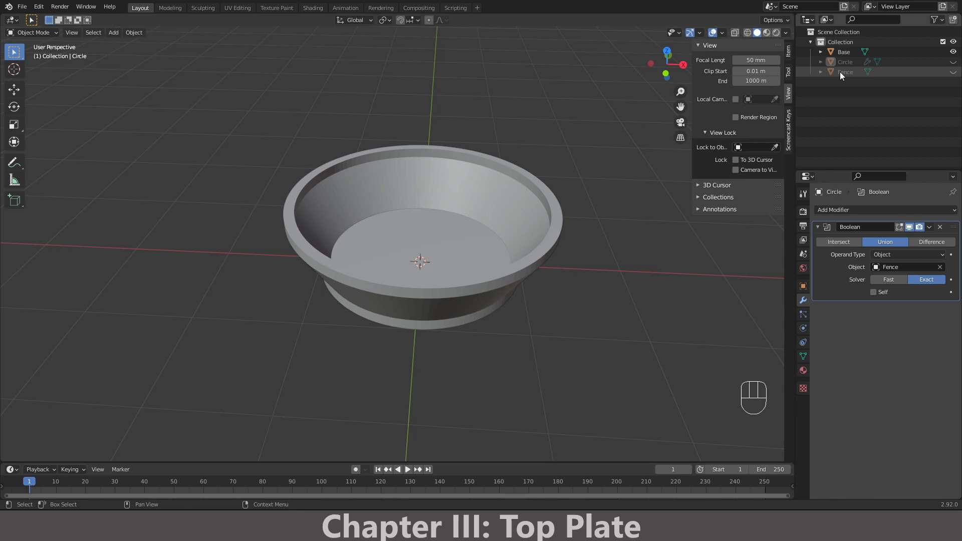
pyautogui.click(954, 62)
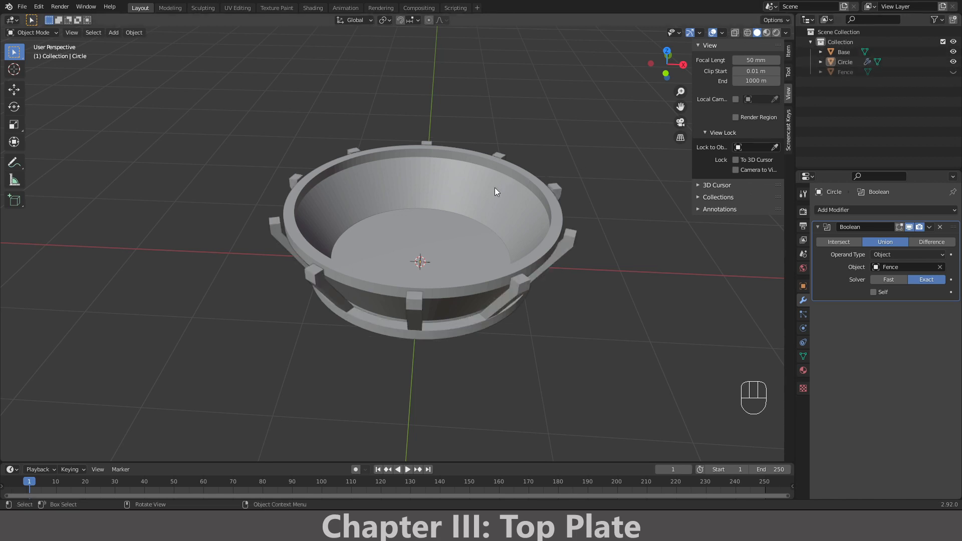
# - Add a cylinder mesh with 128 vertices, 1 m radius and 2 m depth at the origin
pyautogui.press('KP_1')
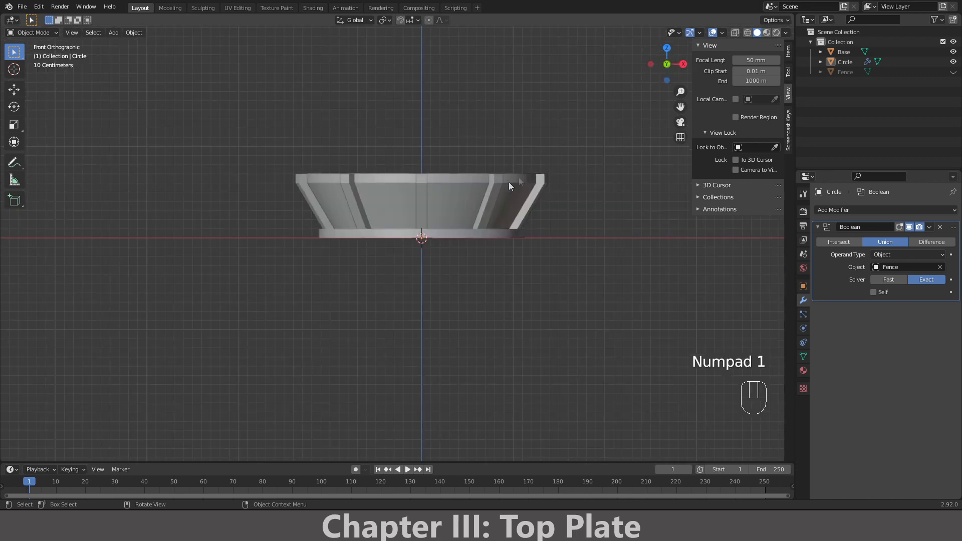
pyautogui.click(467, 137)
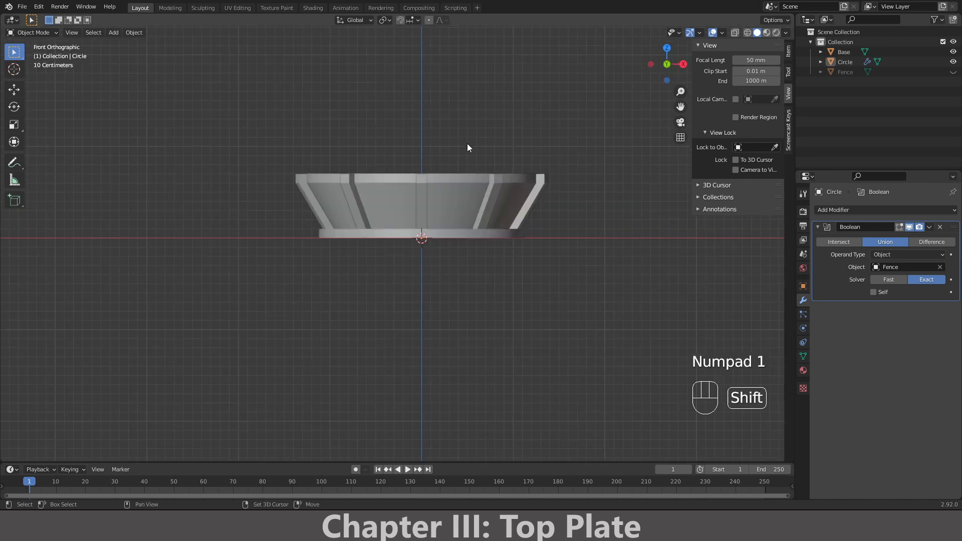
pyautogui.hotkey('shift', 'a')
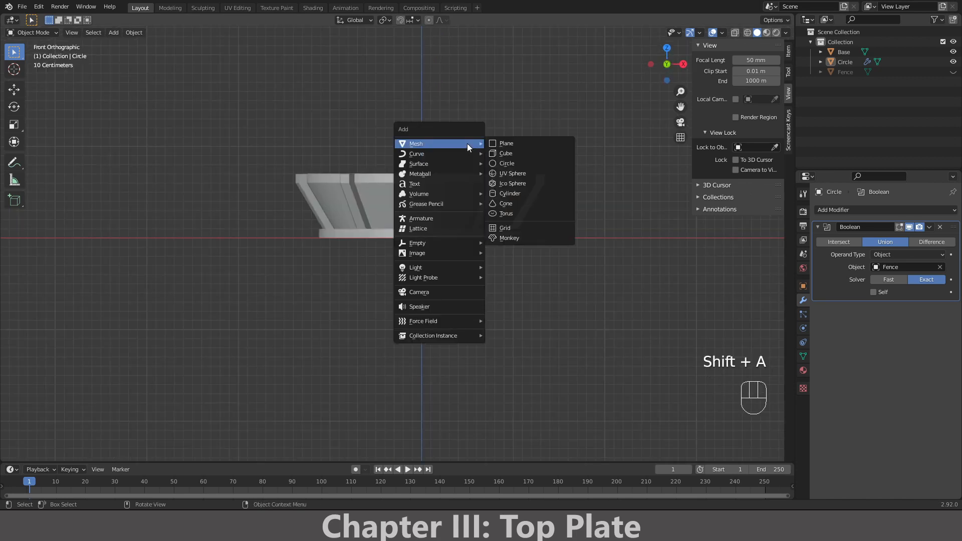
pyautogui.click(537, 193)
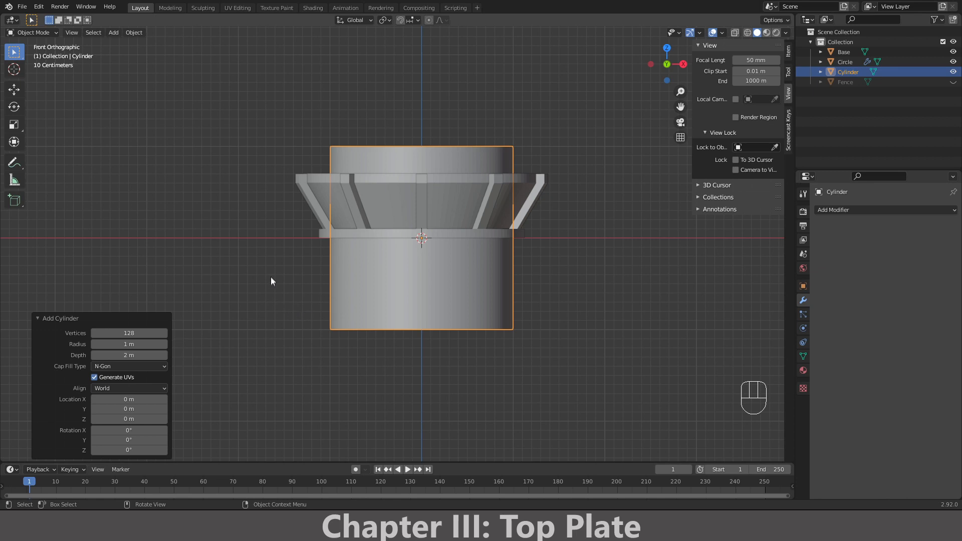
# - Scale the cylinder by 1.43 in top wireframe view so its outline extends just past the ends of the arms
pyautogui.moveTo(271, 282); pyautogui.dragTo(266, 333, button='middle')
pyautogui.press('KP_1')
pyautogui.press('KP_7')
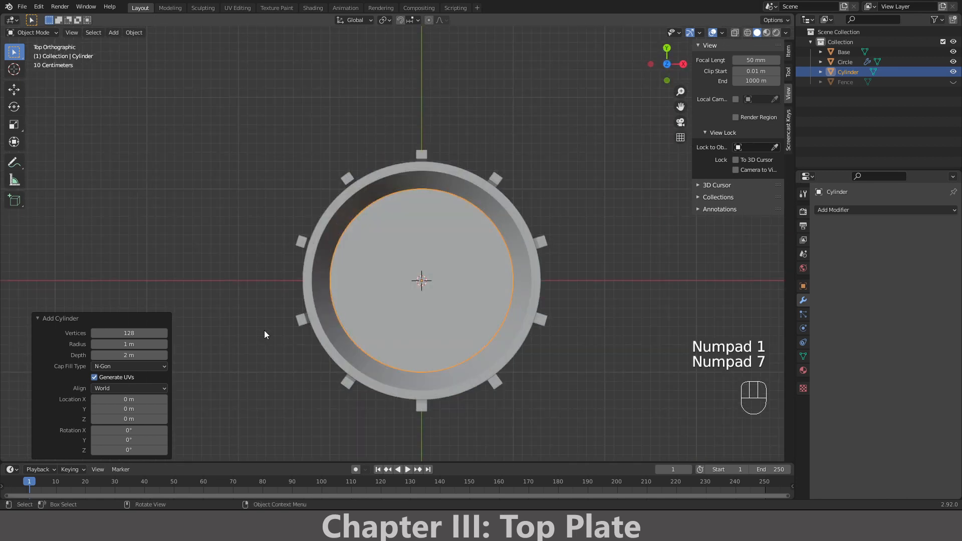
pyautogui.press('z')
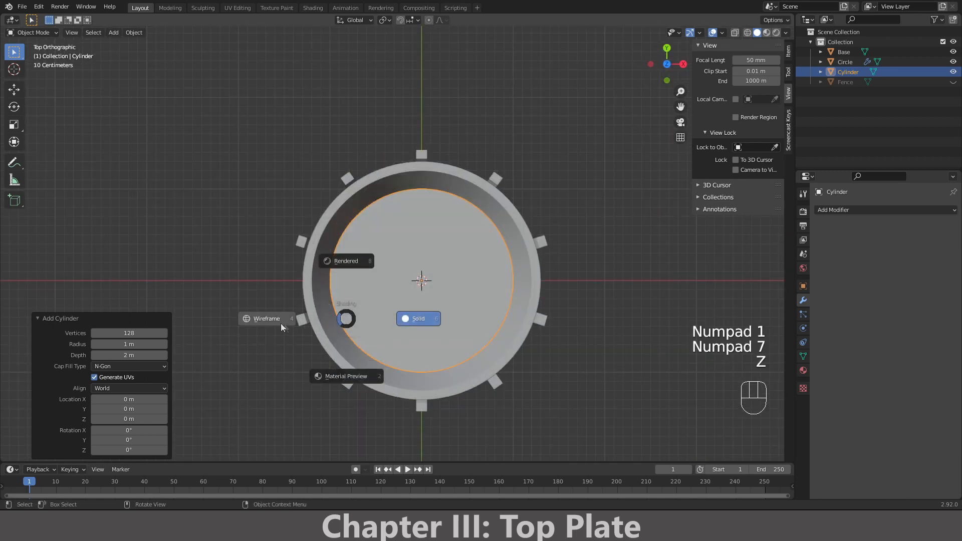
pyautogui.click(267, 320)
pyautogui.press('s')
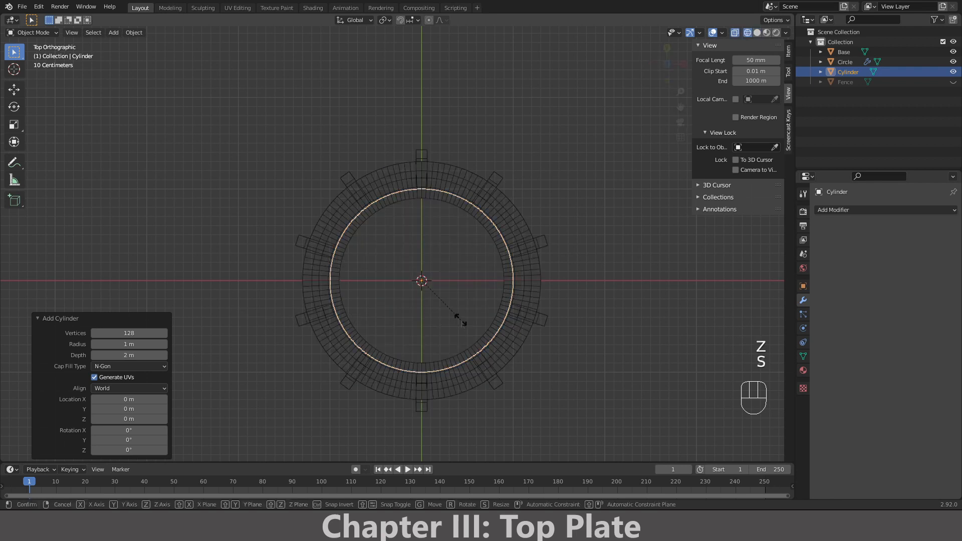
pyautogui.press('ctrl')
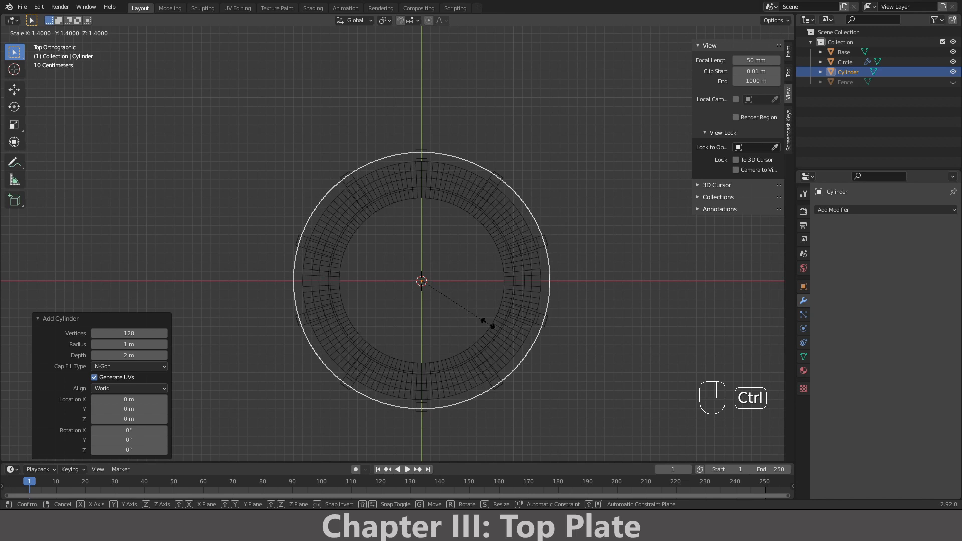
pyautogui.press('shift')
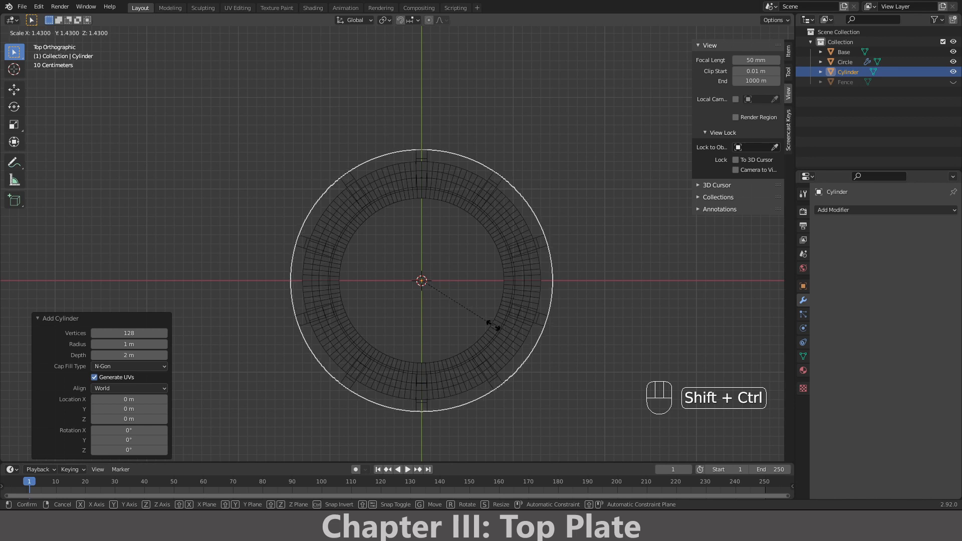
pyautogui.click(494, 326)
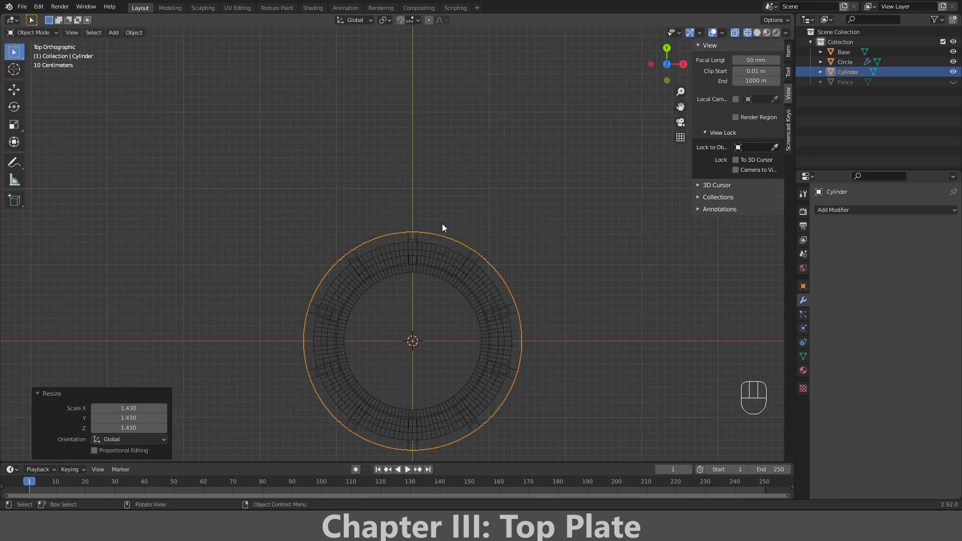
pyautogui.keyDown('shift'); pyautogui.moveTo(441, 226); pyautogui.dragTo(461, 210, button='middle'); pyautogui.keyUp('shift')
pyautogui.scroll(2, 452, 206)
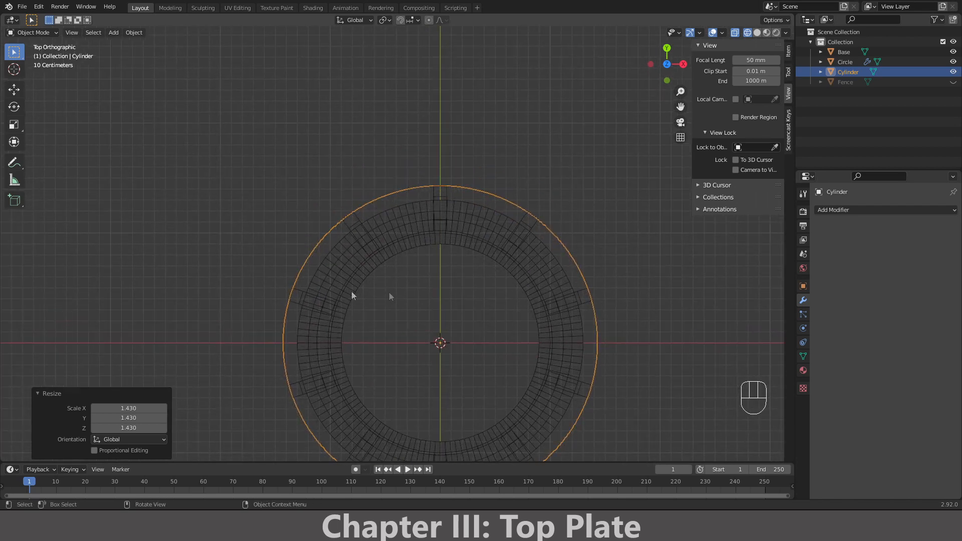
pyautogui.scroll(-1, 354, 259)
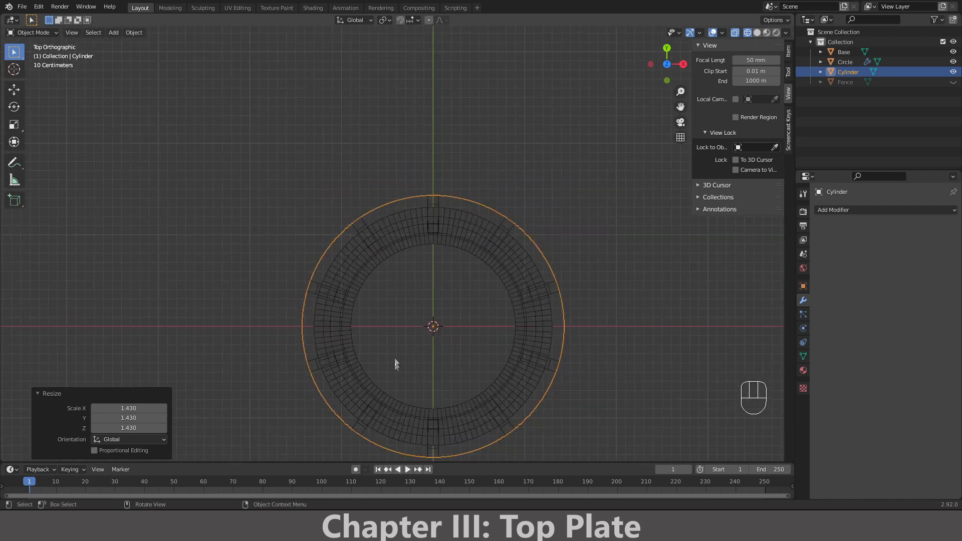
# - Flatten the cylinder in front view by scaling it along Z by 0.1 and again along Z by 1.5
pyautogui.scroll(-1, 389, 372)
pyautogui.moveTo(389, 372); pyautogui.dragTo(380, 329, button='middle')
pyautogui.press('KP_1')
pyautogui.keyDown('shift'); pyautogui.moveTo(498, 246); pyautogui.dragTo(628, 283, button='middle'); pyautogui.keyUp('shift')
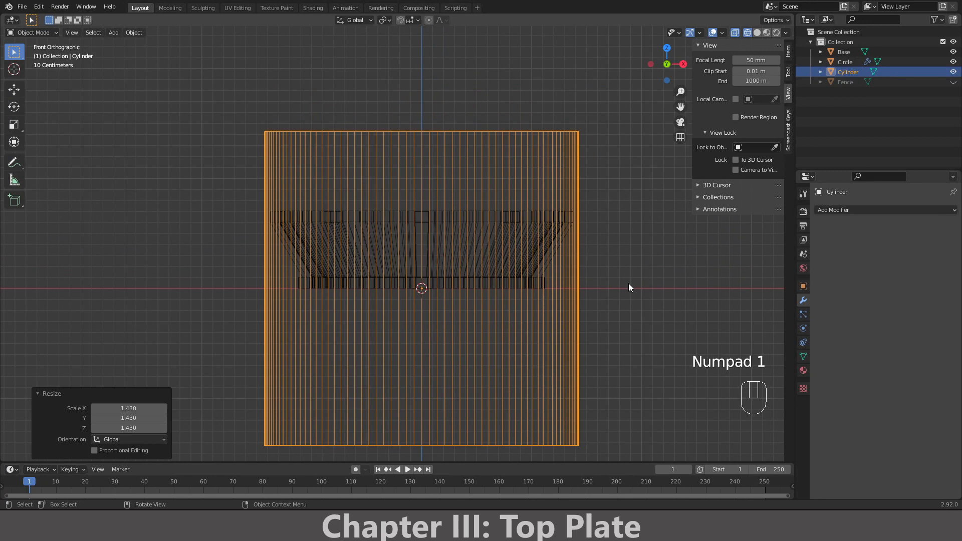
pyautogui.press('s')
pyautogui.press('z')
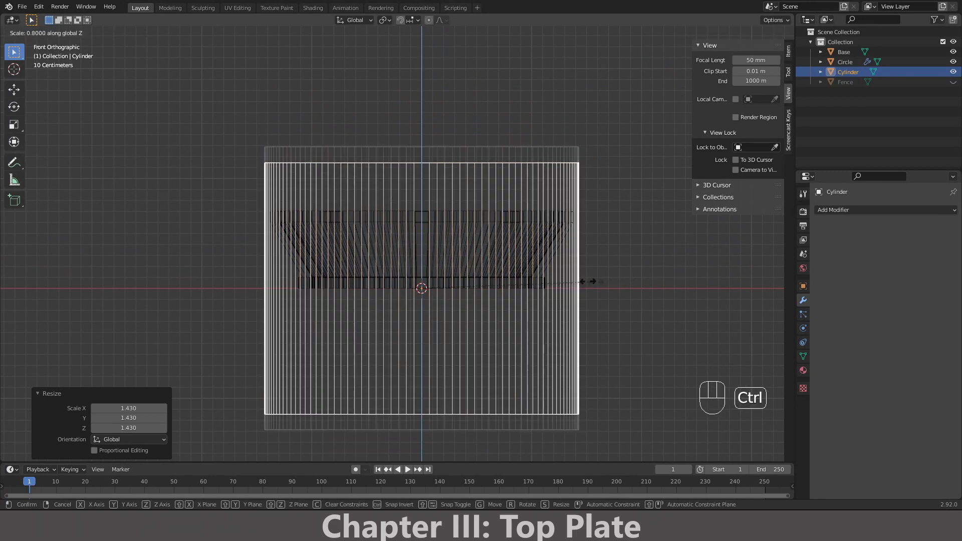
pyautogui.click(445, 286)
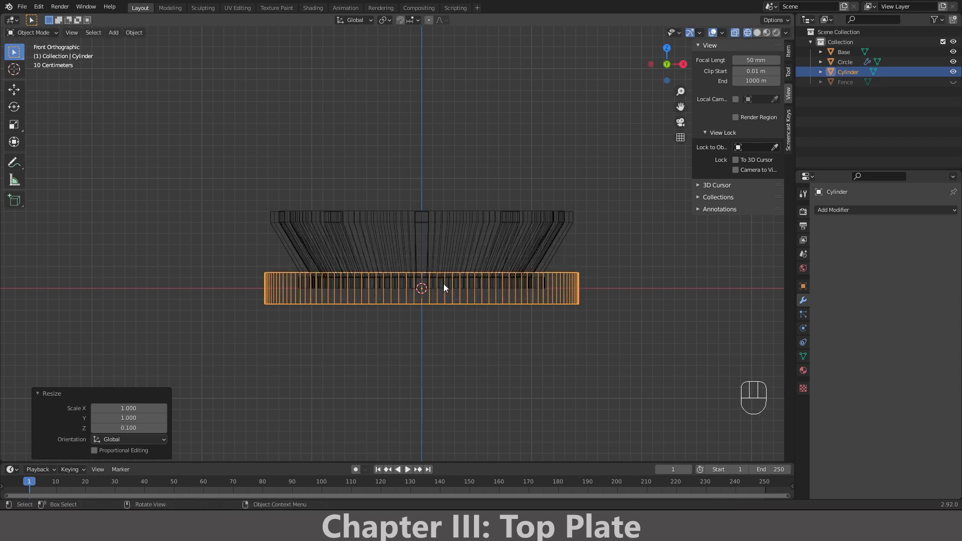
pyautogui.press('s')
pyautogui.press('z')
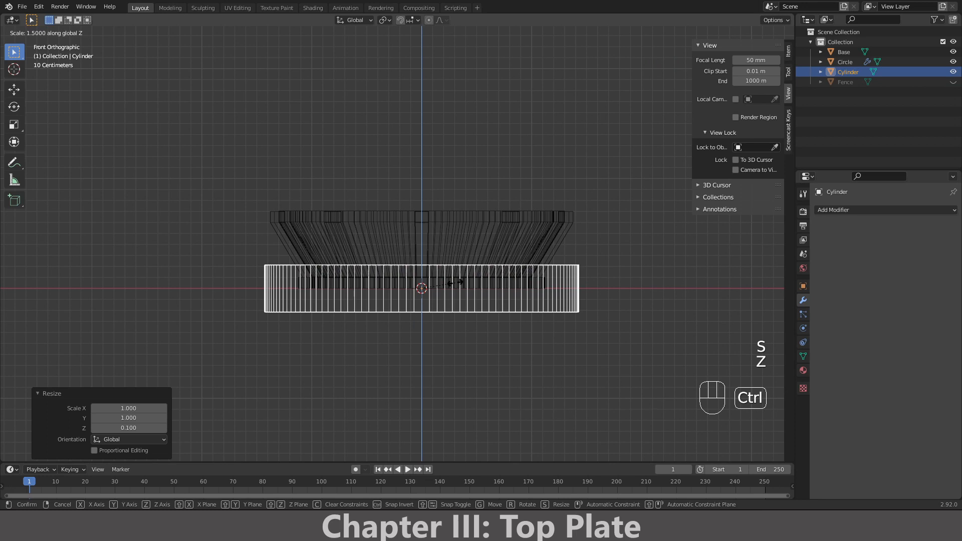
pyautogui.click(455, 283)
# - Move the flattened cylinder up along Z by 0.9 m and a further 0.023 m to sit on top of the arms
pyautogui.press('g')
pyautogui.press('z')
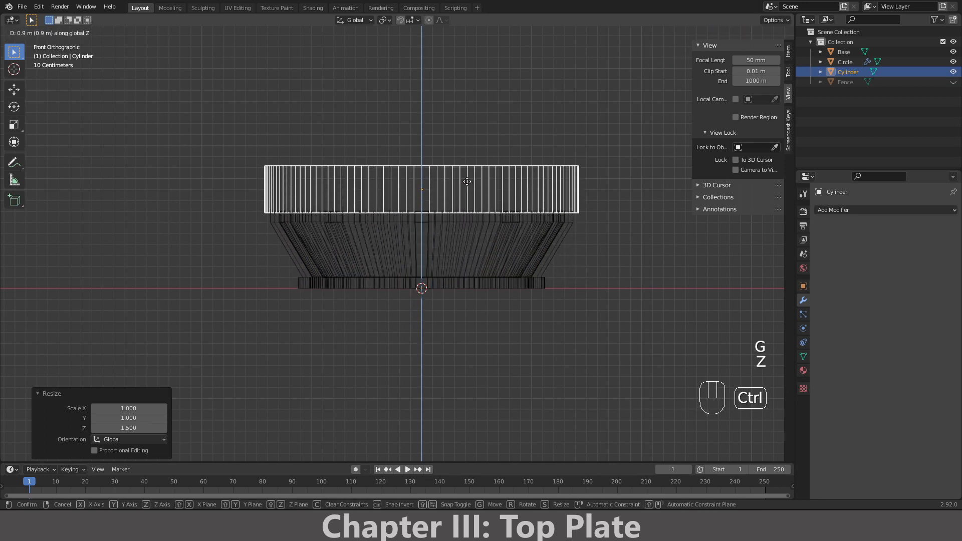
pyautogui.click(467, 182)
pyautogui.scroll(7, 465, 183)
pyautogui.keyDown('shift'); pyautogui.moveTo(464, 190); pyautogui.dragTo(381, 334, button='middle'); pyautogui.keyUp('shift')
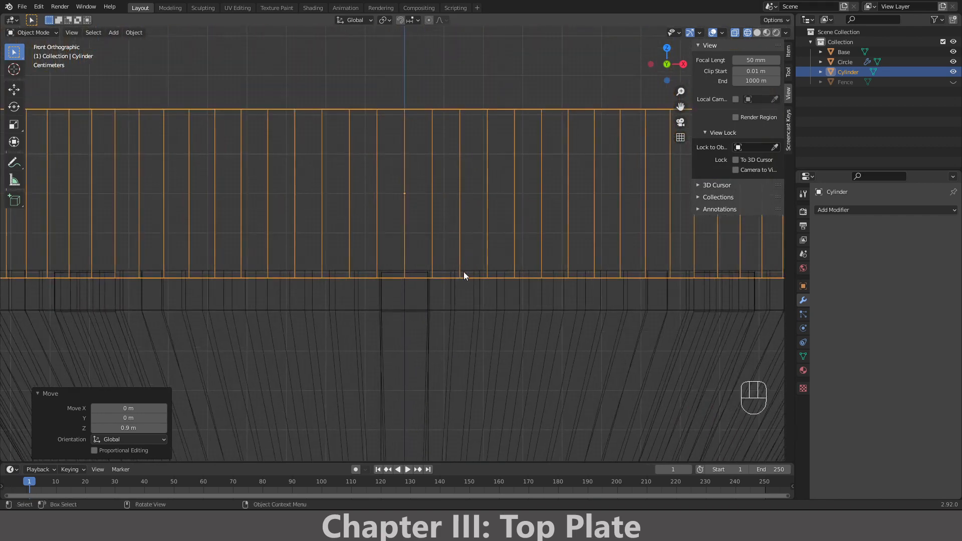
pyautogui.press('g')
pyautogui.press('z')
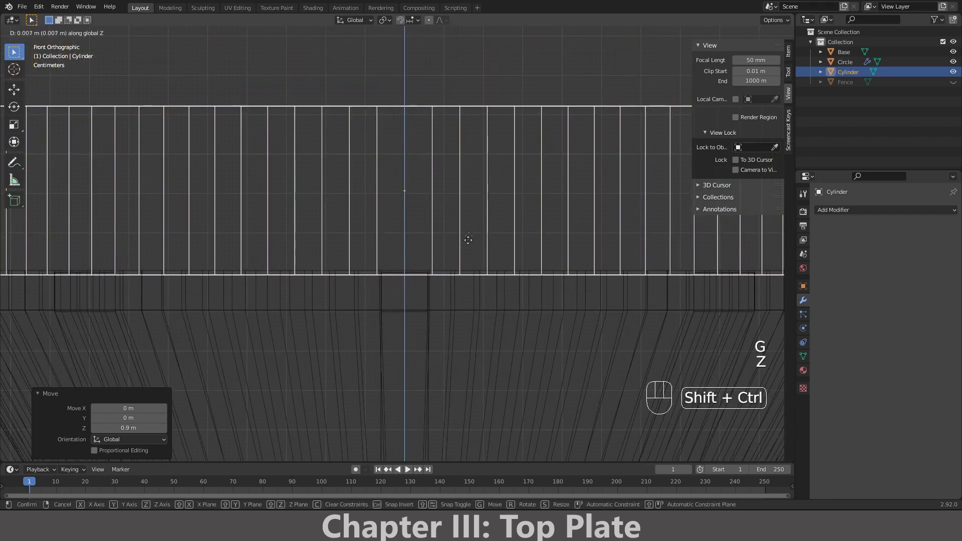
pyautogui.click(476, 182)
pyautogui.scroll(-6, 477, 184)
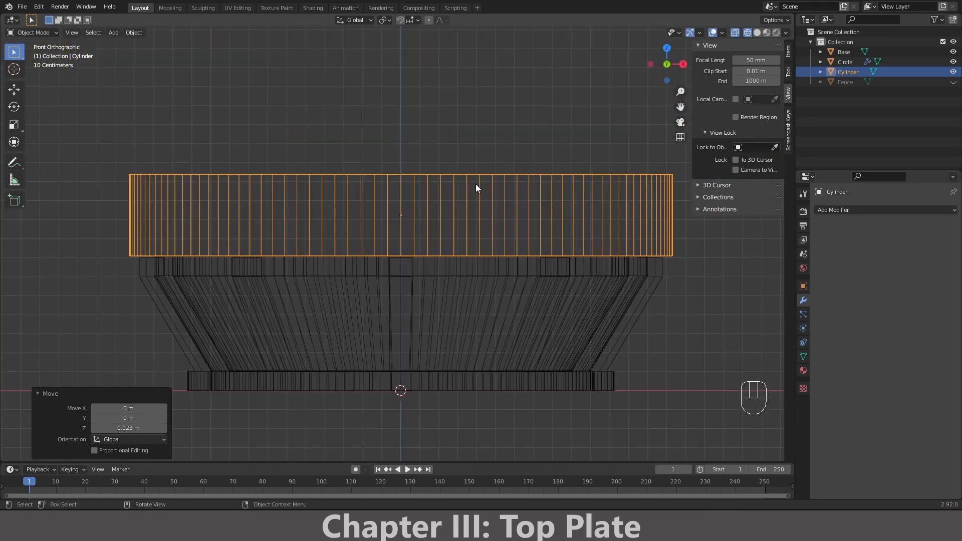
# - Rename the Cylinder object as TopPlate
pyautogui.doubleClick(848, 71)
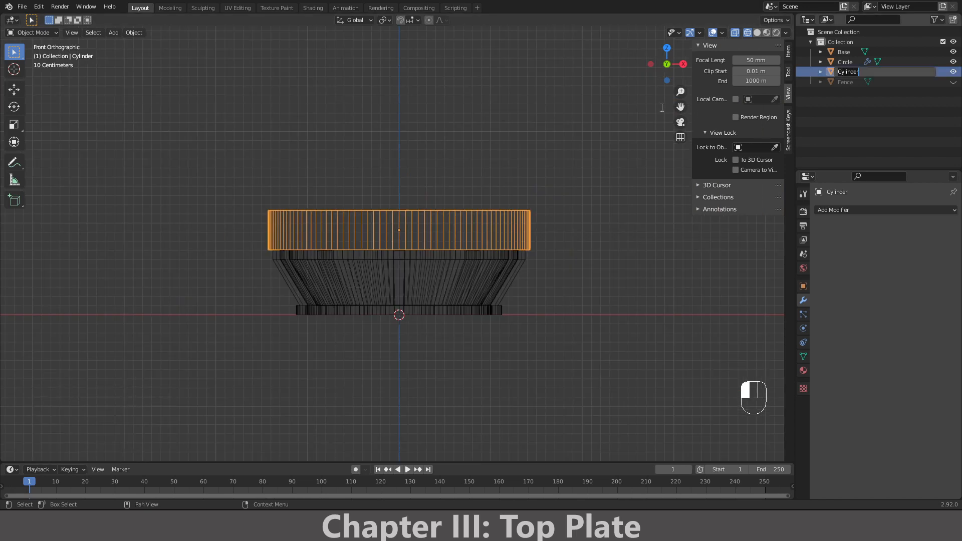
pyautogui.write('T')
pyautogui.press('Left')
pyautogui.press('Left')
pyautogui.press('Left')
pyautogui.press('BackSpace')
pyautogui.write('P')
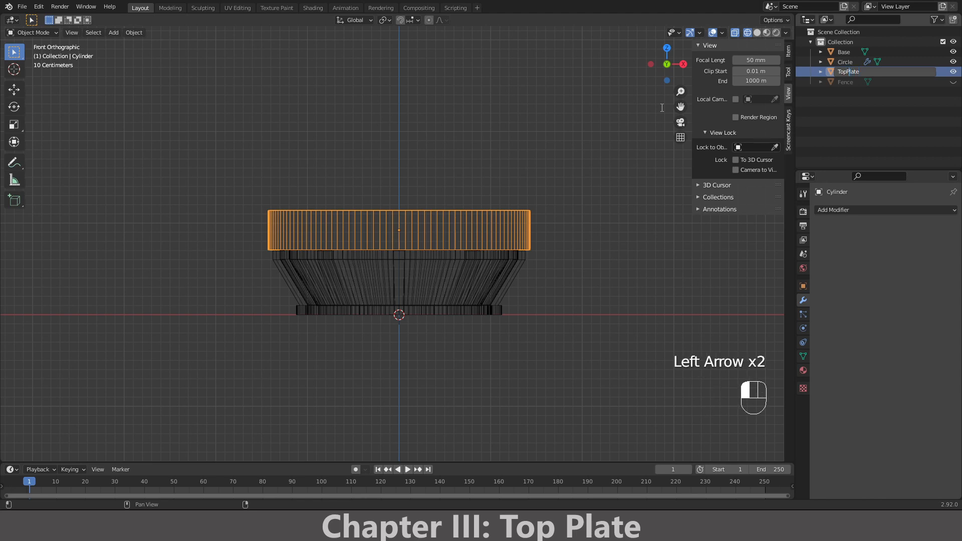
pyautogui.click(662, 107)
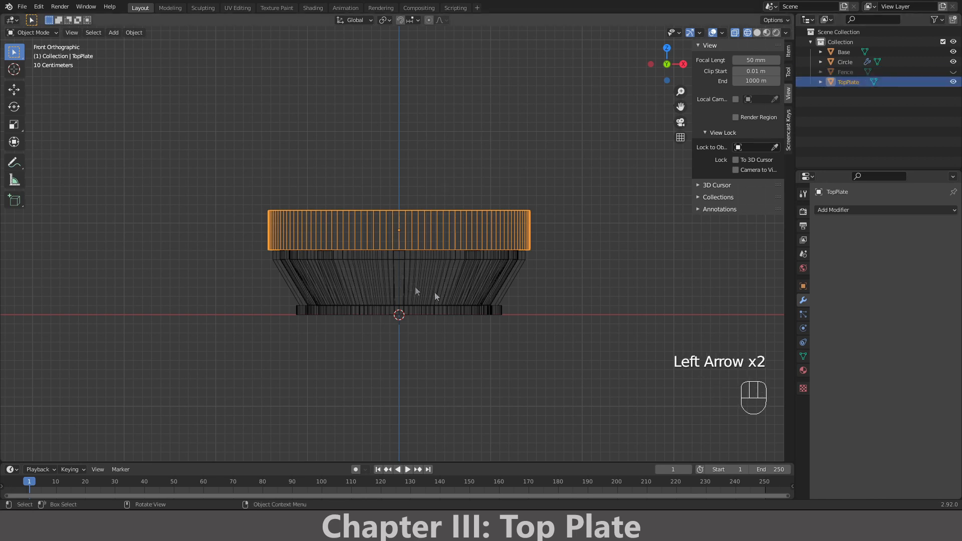
# - Hide the Base and Circle objects, leaving only TopPlate in the viewport
pyautogui.click(526, 326)
pyautogui.moveTo(498, 327); pyautogui.dragTo(489, 360, button='middle')
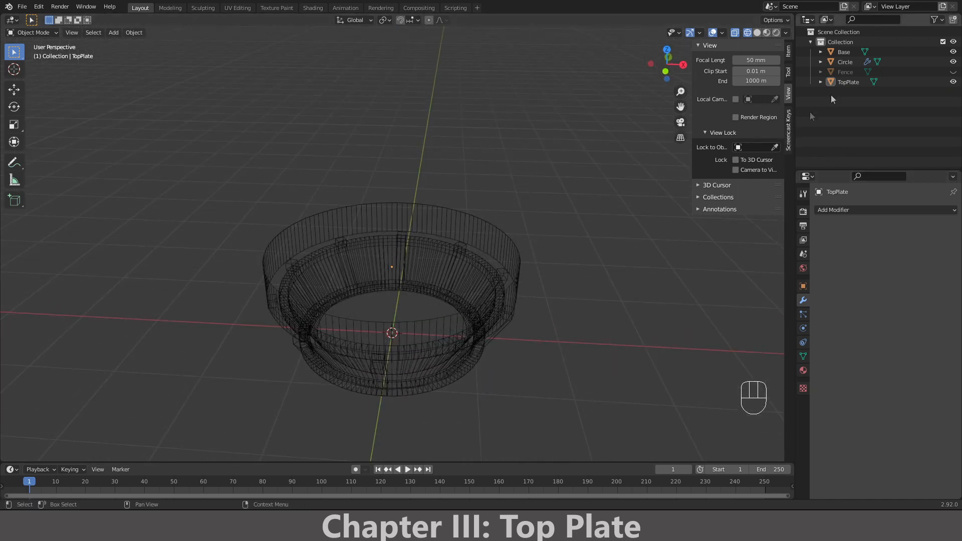
pyautogui.click(954, 52)
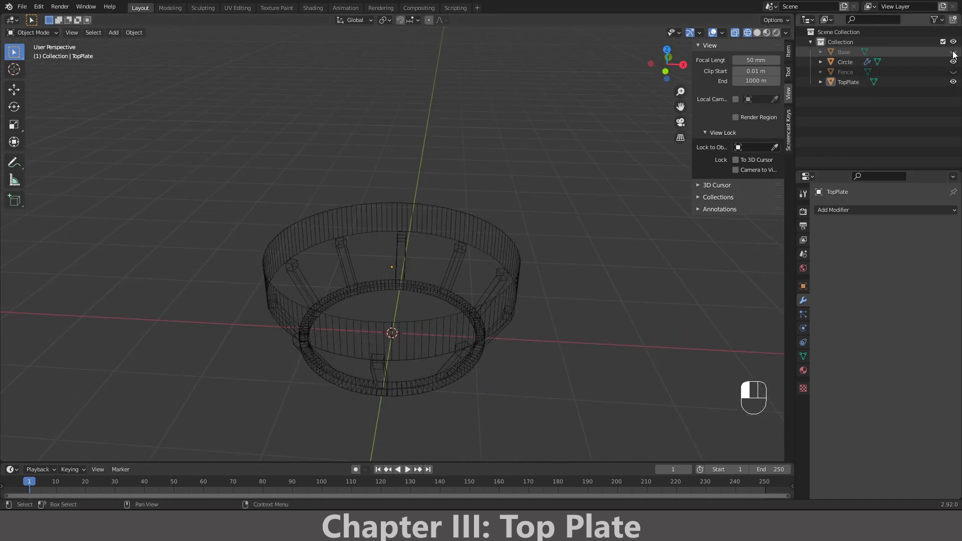
pyautogui.click(954, 62)
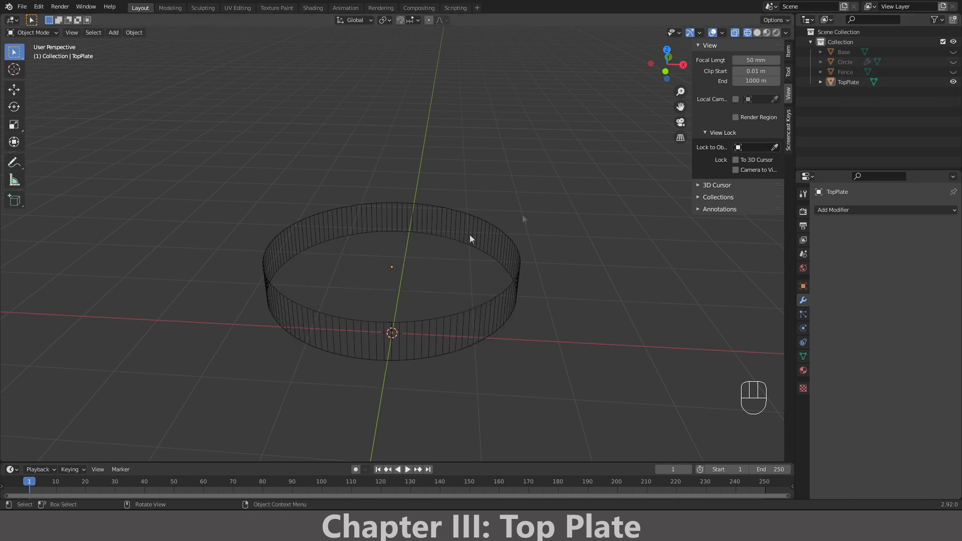
# - Duplicate TopPlate in place and rename the copy Hole
pyautogui.click(436, 323)
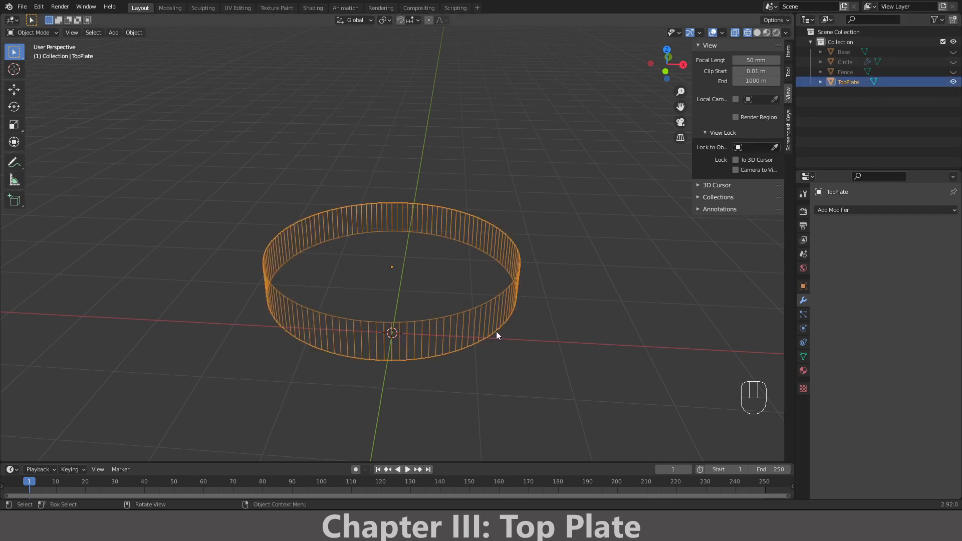
pyautogui.press('KP_1')
pyautogui.press('KP_7')
pyautogui.keyDown('shift'); pyautogui.moveTo(488, 330); pyautogui.dragTo(476, 266, button='middle'); pyautogui.keyUp('shift')
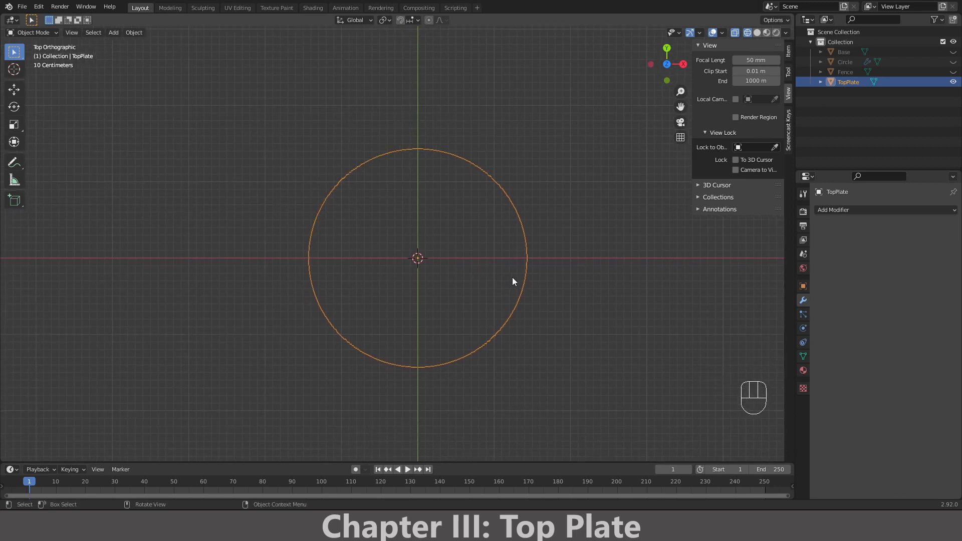
pyautogui.moveTo(458, 295); pyautogui.dragTo(435, 173, button='middle')
pyautogui.hotkey('shift', 'd')
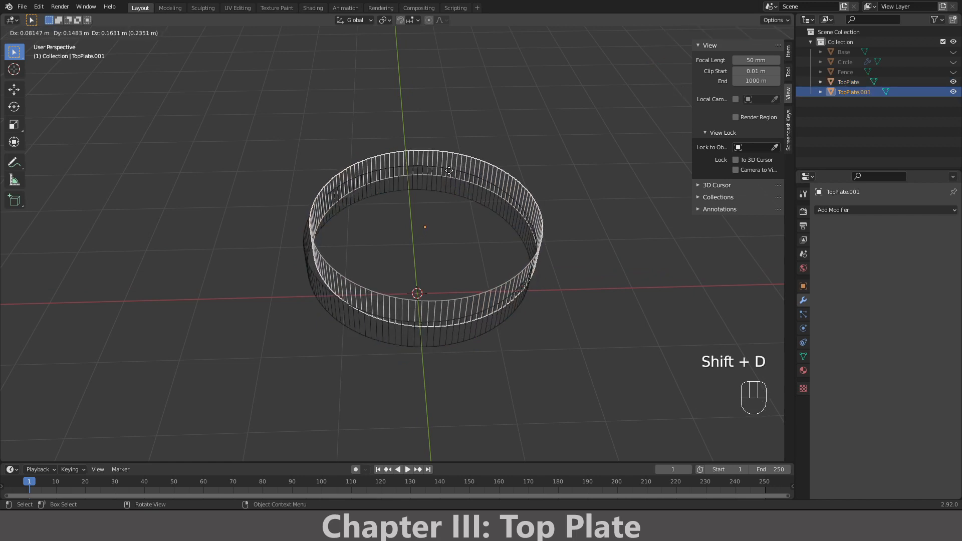
pyautogui.rightClick(483, 201)
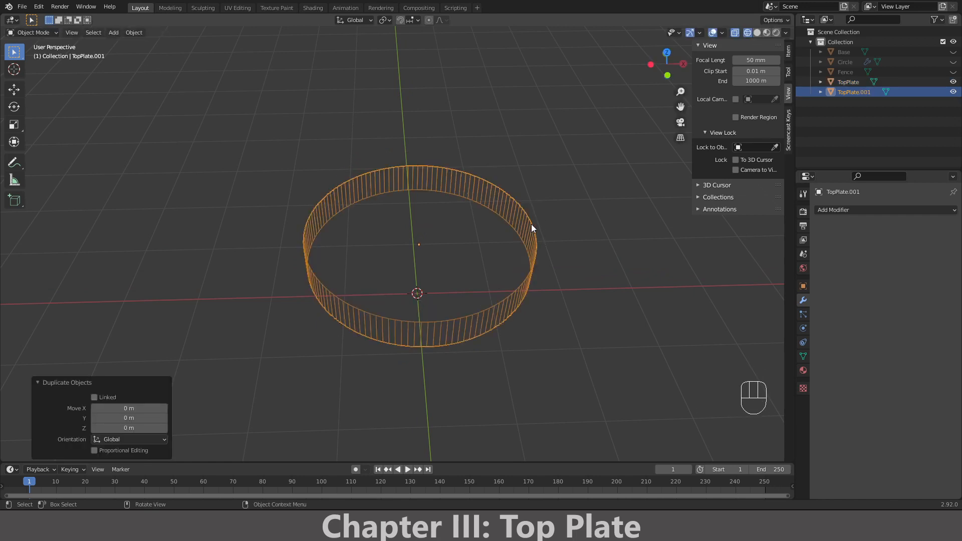
pyautogui.doubleClick(847, 92)
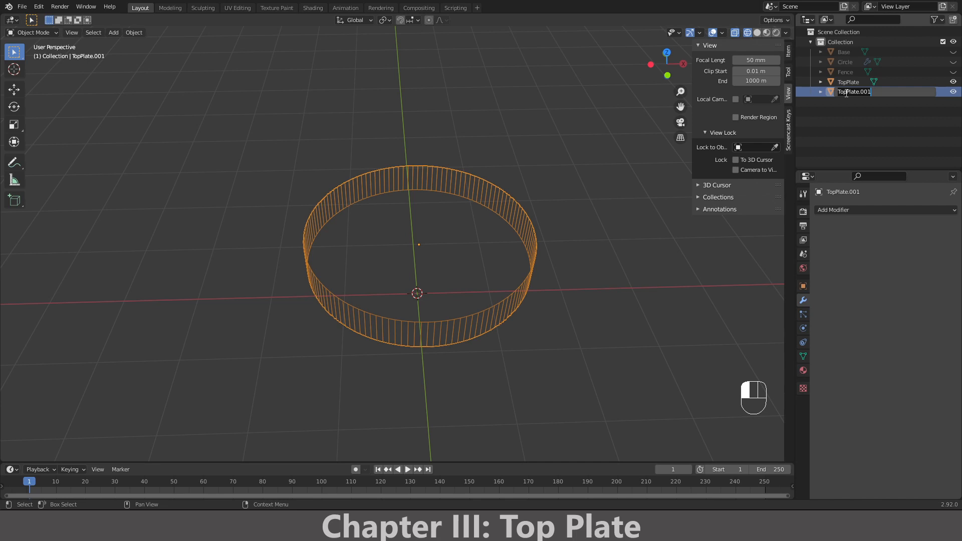
pyautogui.write('Hole')
pyautogui.press('Return')
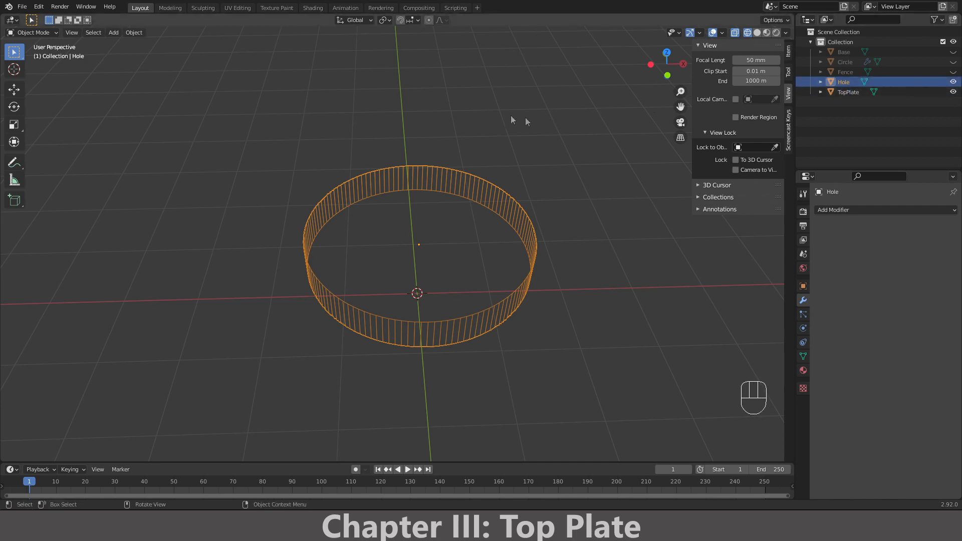
# - Scale the Hole cylinder uniformly by 0.8 in top view to make it narrower than TopPlate
pyautogui.press('KP_1')
pyautogui.press('KP_7')
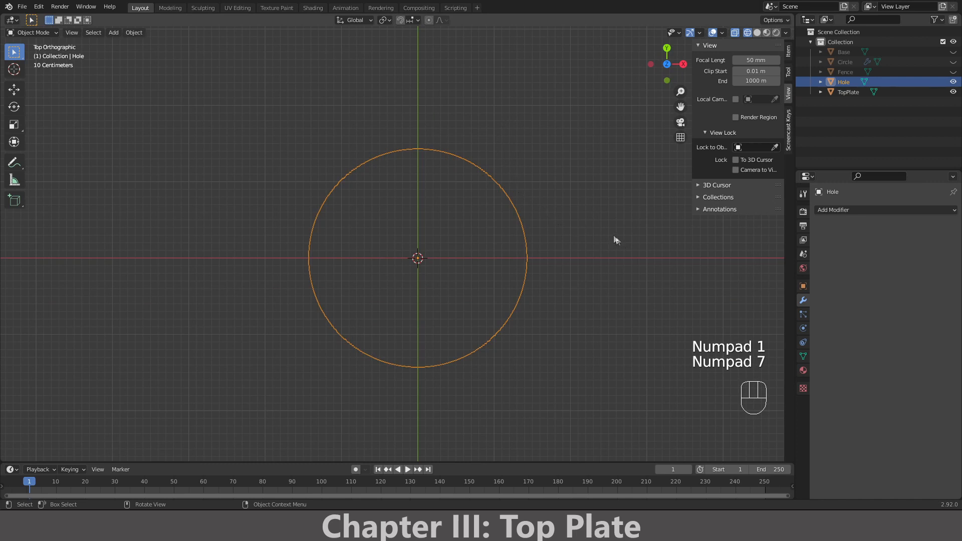
pyautogui.scroll(1, 614, 235)
pyautogui.press('s')
pyautogui.press('ctrl')
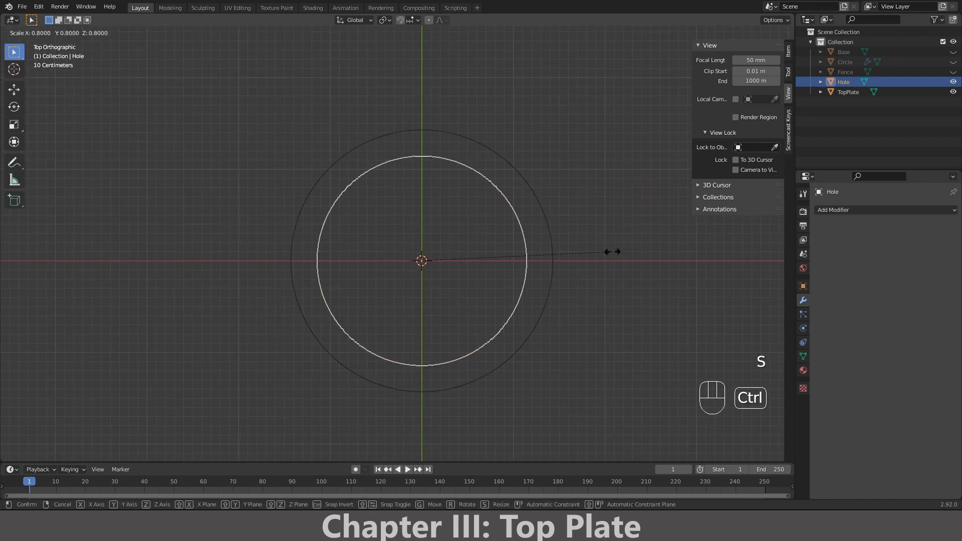
pyautogui.click(597, 258)
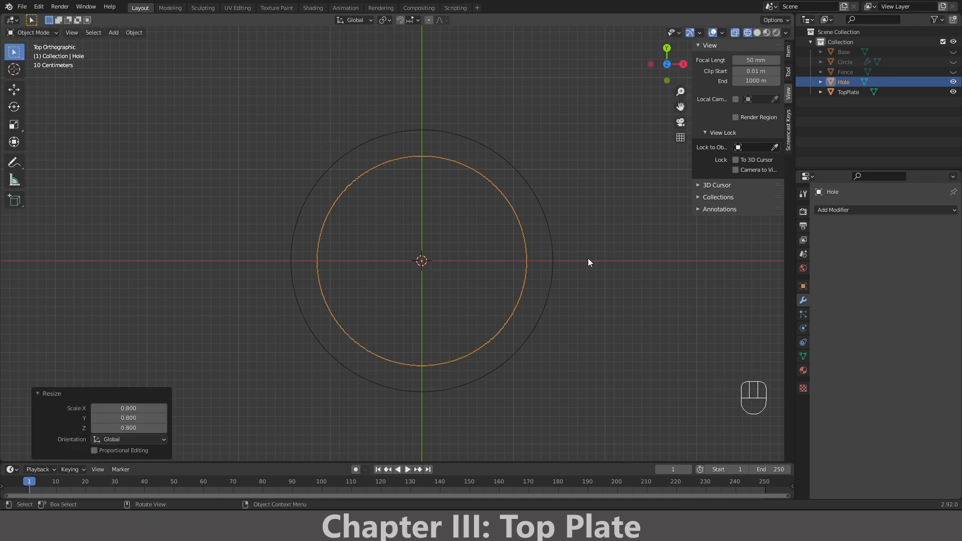
pyautogui.scroll(-1, 573, 268)
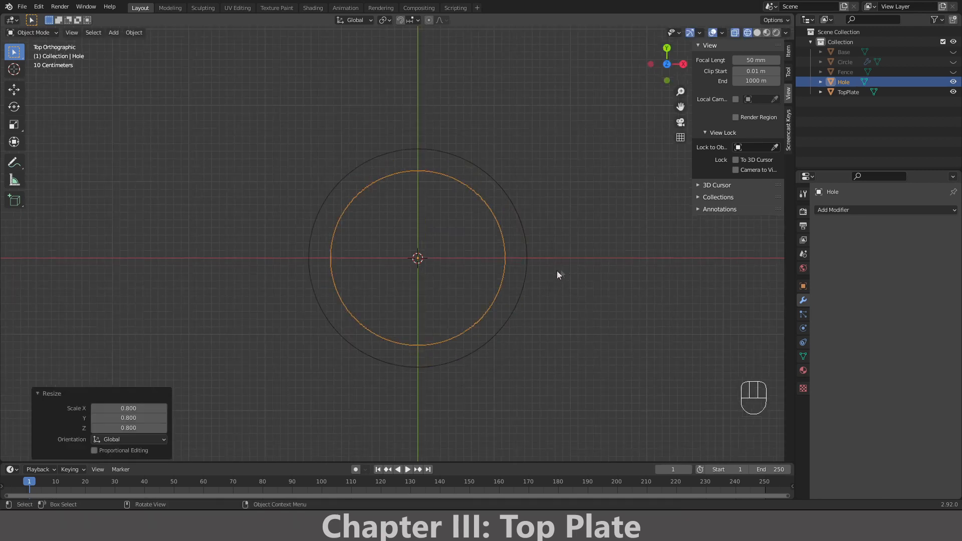
# - Scale the Hole cylinder along Z by 1.8 in front view to make it taller than TopPlate
pyautogui.moveTo(515, 299); pyautogui.dragTo(518, 192, button='middle')
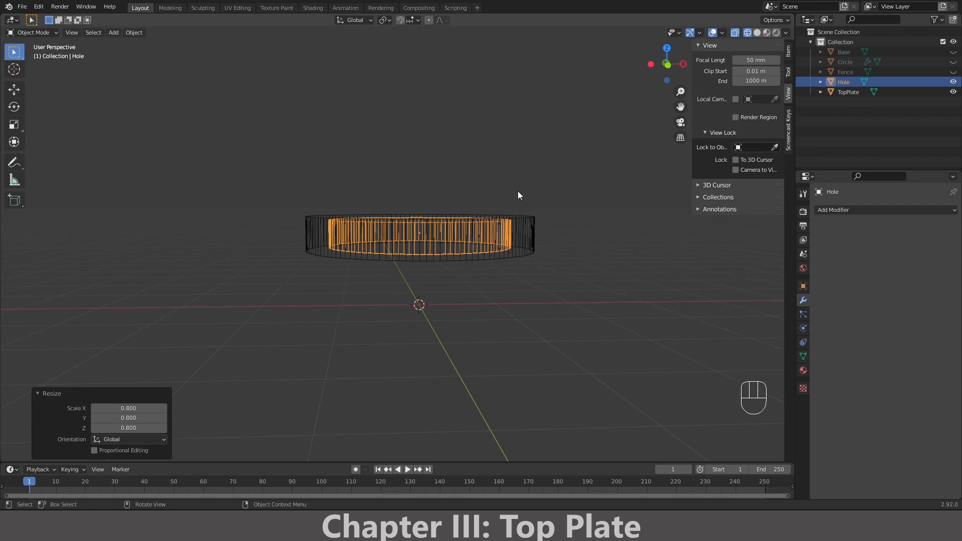
pyautogui.press('KP_1')
pyautogui.press('s')
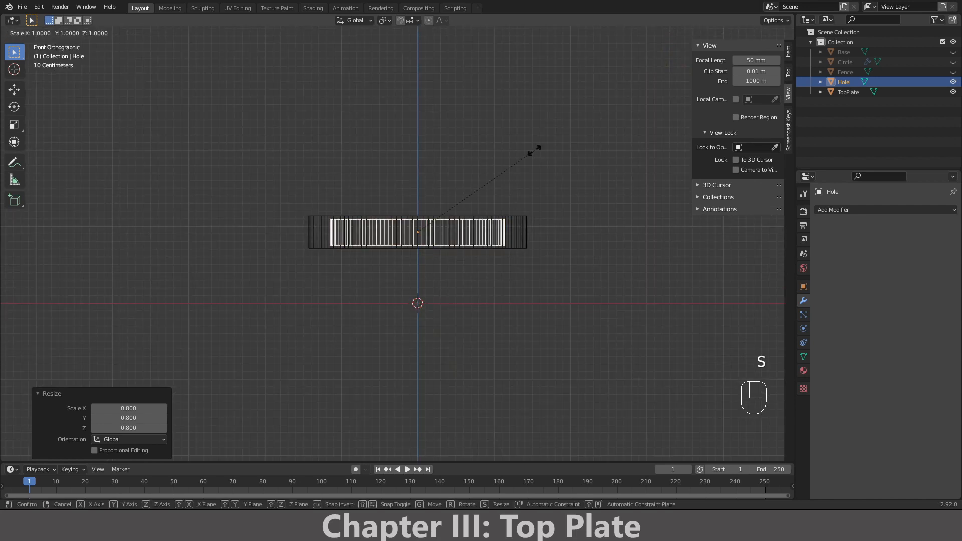
pyautogui.press('z')
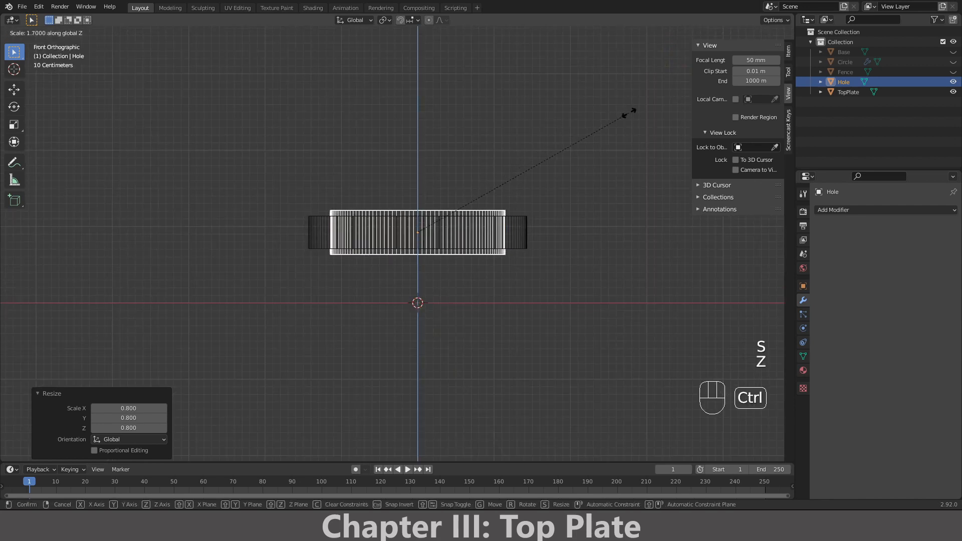
pyautogui.click(636, 113)
# - Move the Hole cylinder up along Z by 0.29 m so it protrudes above TopPlate
pyautogui.scroll(5, 443, 170)
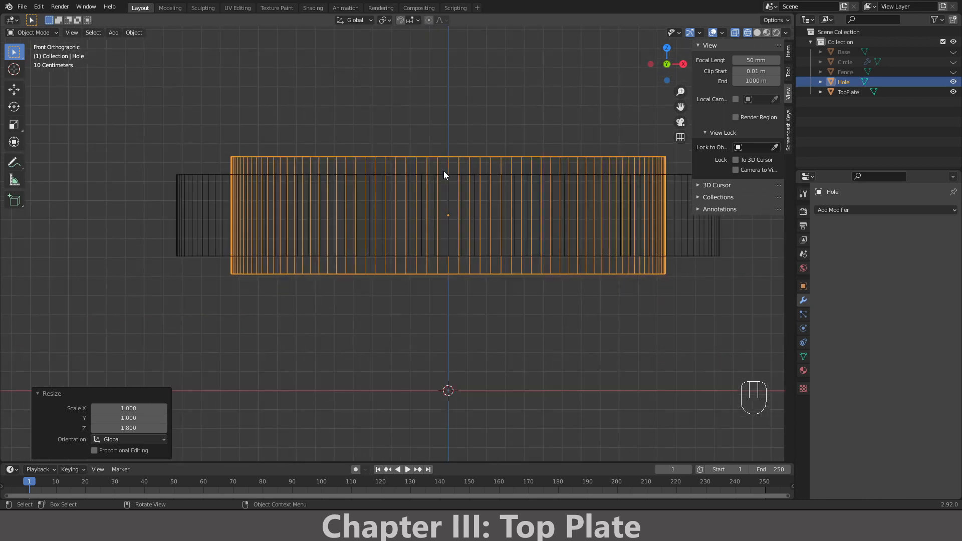
pyautogui.press('g')
pyautogui.press('z')
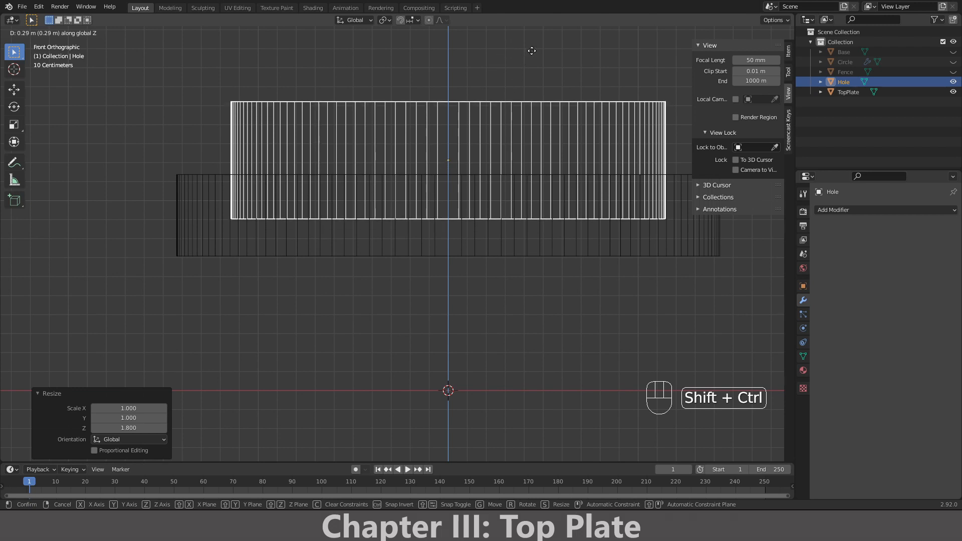
pyautogui.click(532, 50)
pyautogui.scroll(-3, 395, 267)
pyautogui.moveTo(396, 267); pyautogui.dragTo(392, 332, button='middle')
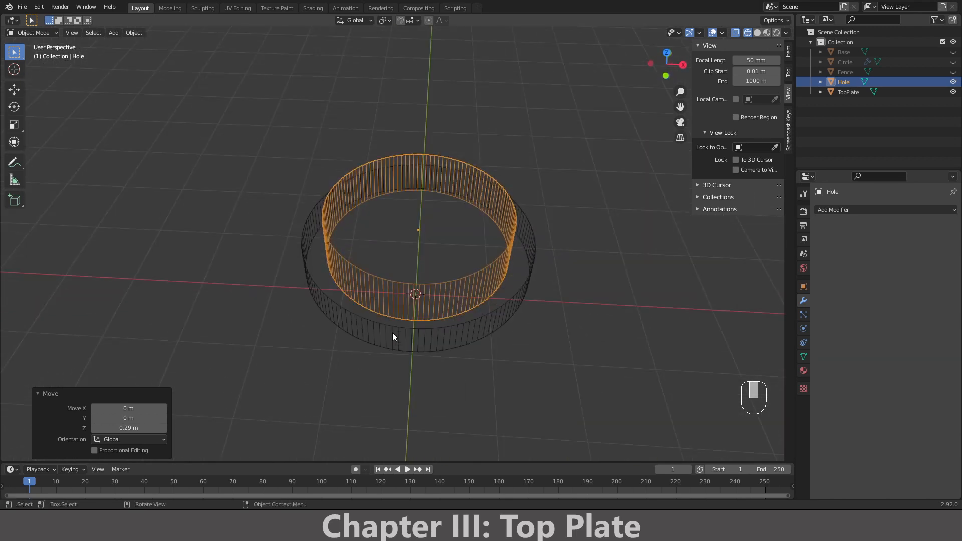
# - Raise the top face of the TopPlate mesh by 0.2 m along Z in Edit Mode
pyautogui.click(393, 336)
pyautogui.press('KP_1')
pyautogui.moveTo(448, 248); pyautogui.dragTo(434, 287, button='middle')
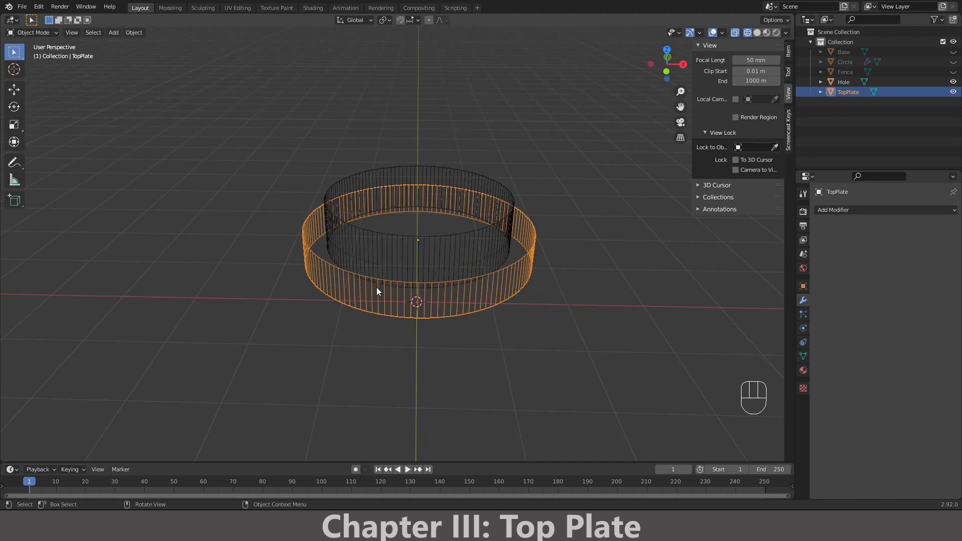
pyautogui.press('Tab')
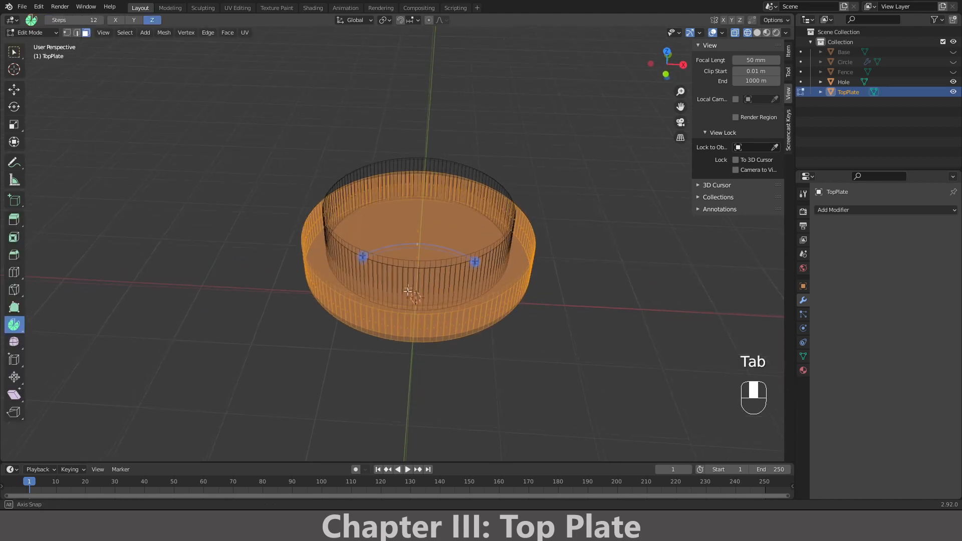
pyautogui.moveTo(412, 277); pyautogui.dragTo(451, 266, button='middle')
pyautogui.click(434, 240)
pyautogui.press('KP_1')
pyautogui.press('g')
pyautogui.press('z')
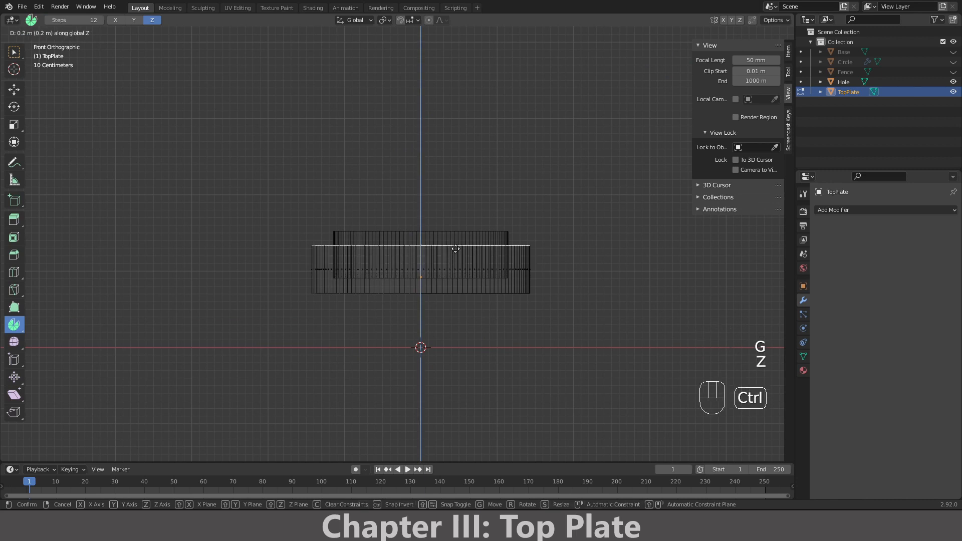
pyautogui.click(455, 249)
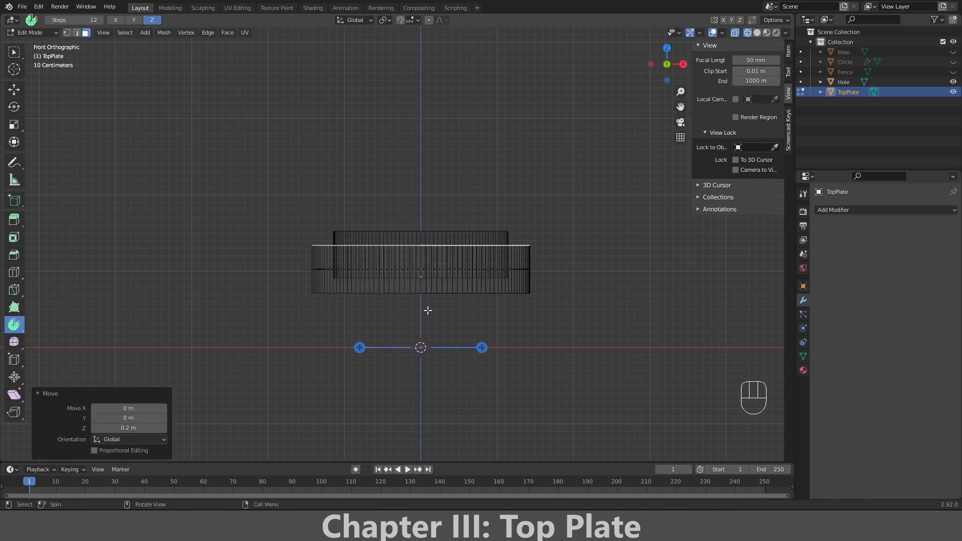
pyautogui.press('Tab')
# - Leave Edit Mode on TopPlate and add a 2 m cube mesh at the world origin
pyautogui.moveTo(428, 311); pyautogui.dragTo(429, 347, button='middle')
pyautogui.click(417, 284)
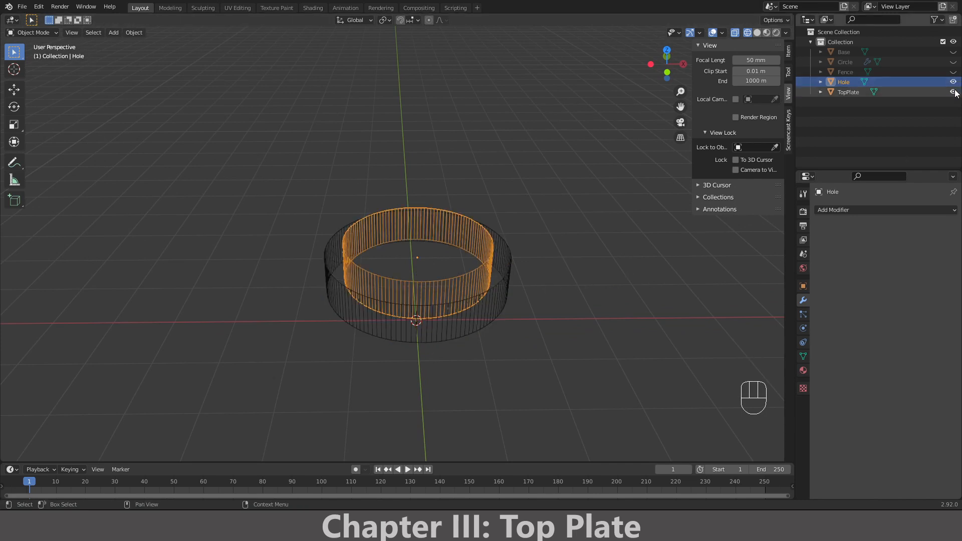
pyautogui.moveTo(395, 203); pyautogui.dragTo(416, 167, button='middle')
pyautogui.hotkey('shift', 'a')
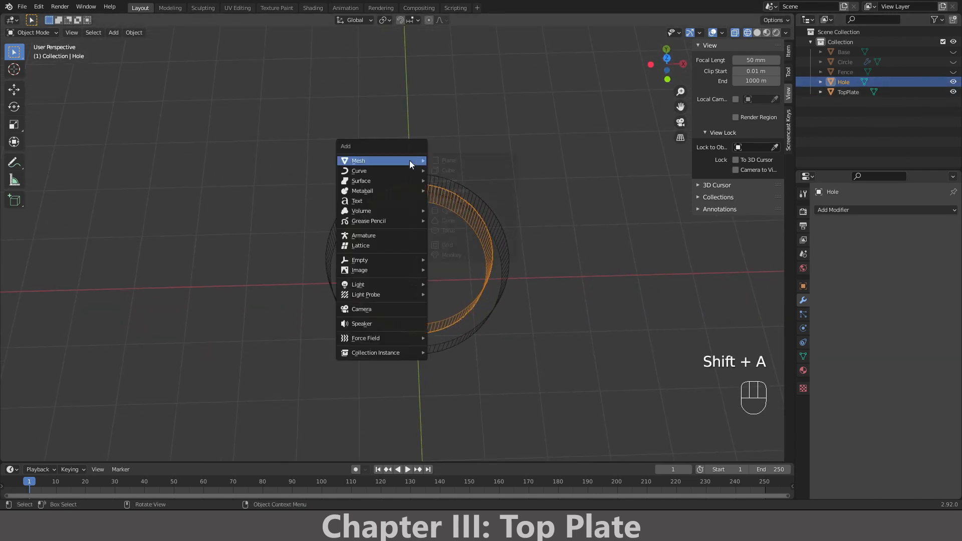
pyautogui.moveTo(410, 161)
pyautogui.click(452, 171)
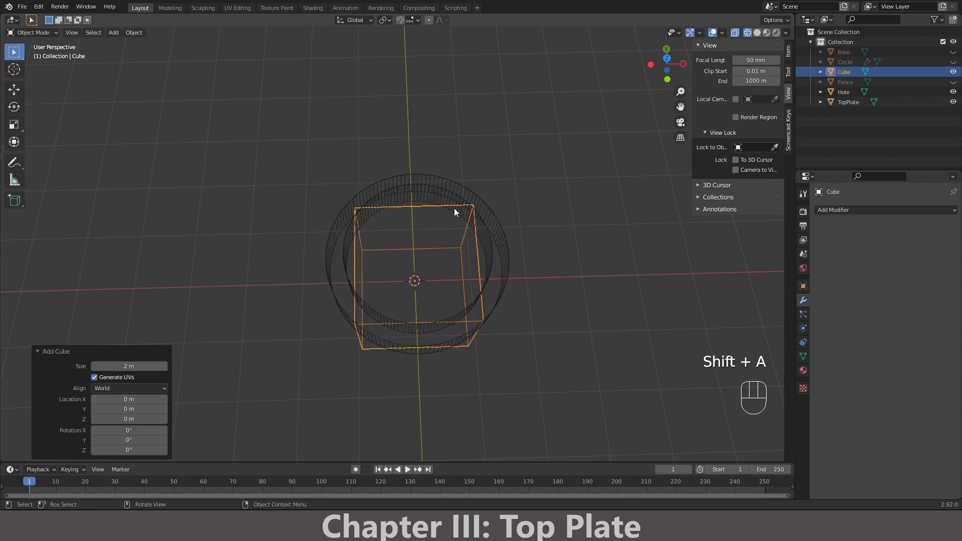
pyautogui.press('KP_1')
pyautogui.press('KP_7')
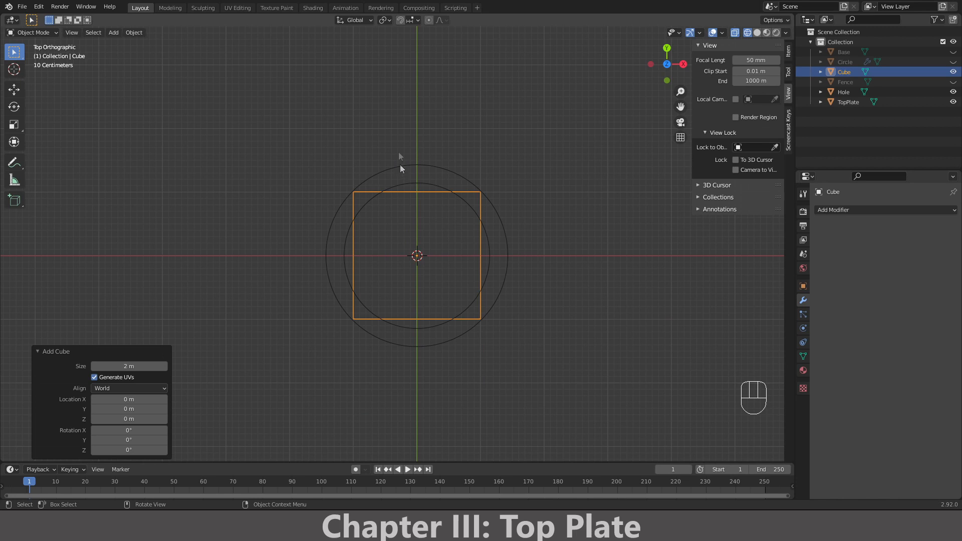
pyautogui.scroll(1, 567, 274)
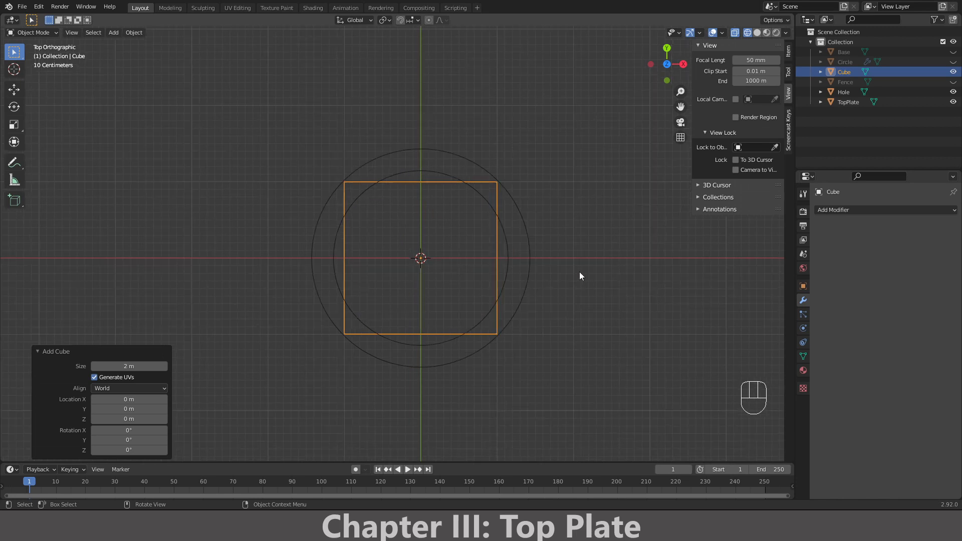
# - Rename the new cube as OuterHoles
pyautogui.doubleClick(846, 72)
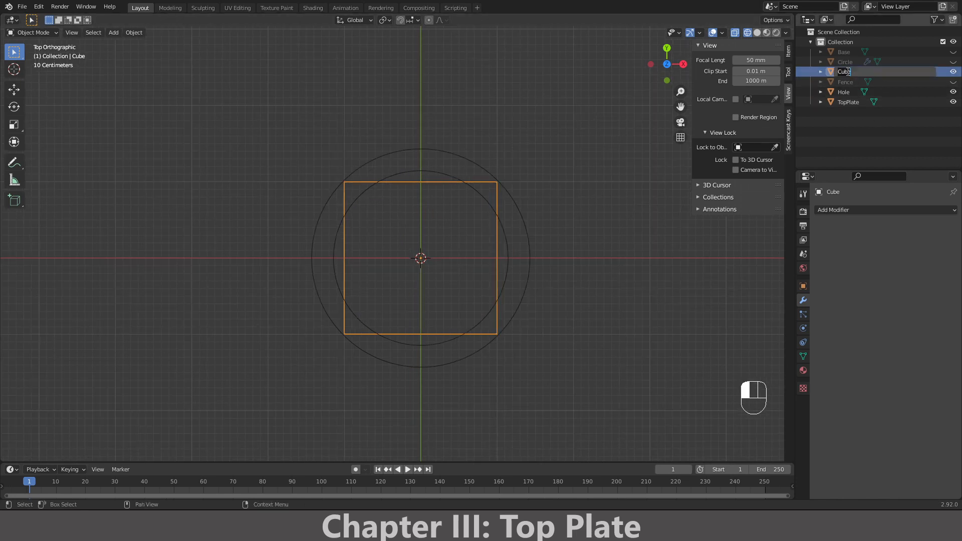
pyautogui.write('OuterHoles')
pyautogui.press('Return')
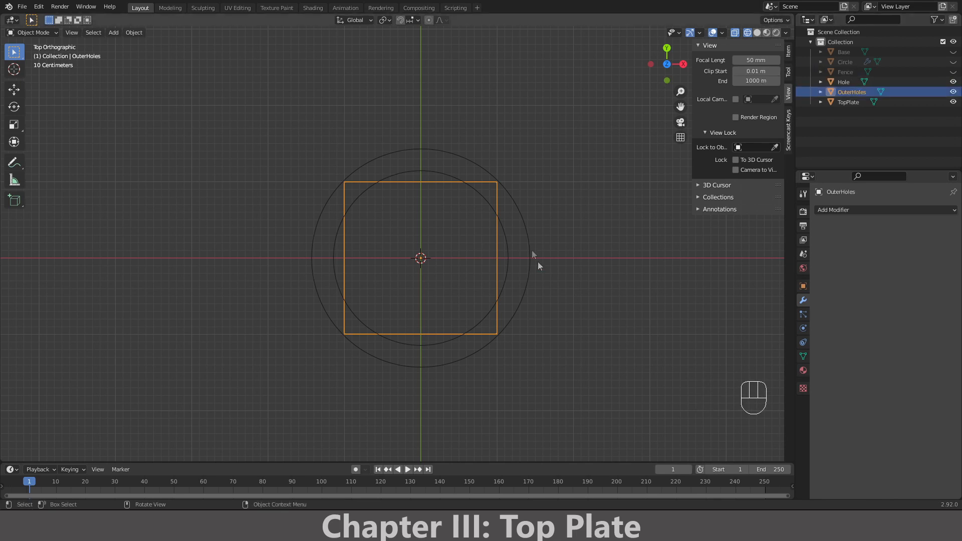
# - Scale OuterHoles along X by 0.14 in top view to make it a narrow bar
pyautogui.press('s')
pyautogui.press('y')
pyautogui.press('x')
pyautogui.press('ctrl')
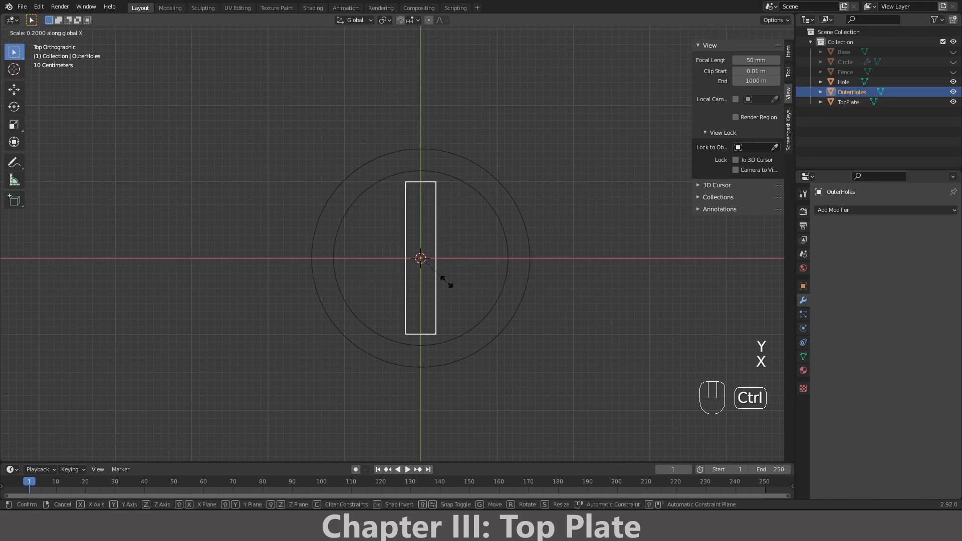
pyautogui.press('shift')
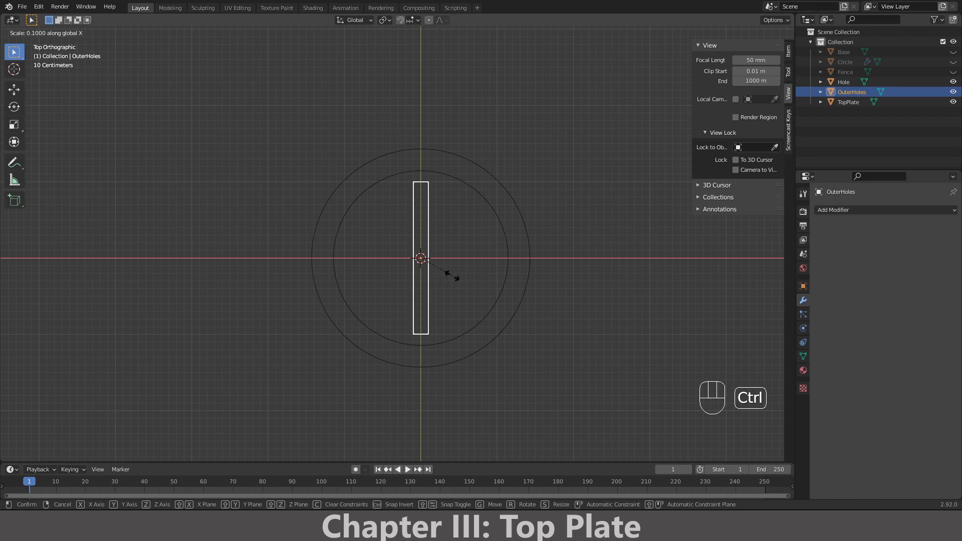
pyautogui.press('shift')
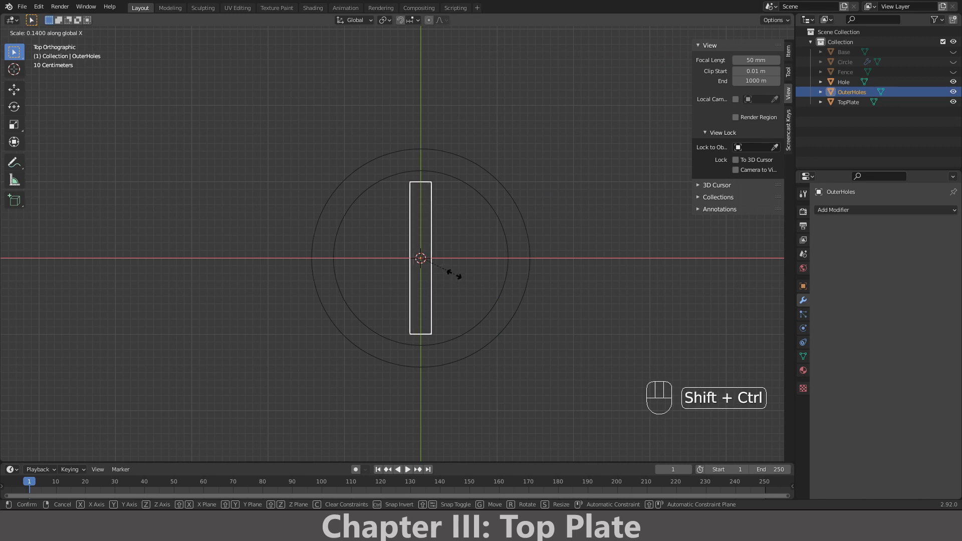
pyautogui.click(454, 275)
# - Scale OuterHoles along Z by 0.2 in front view to flatten it
pyautogui.press('KP_1')
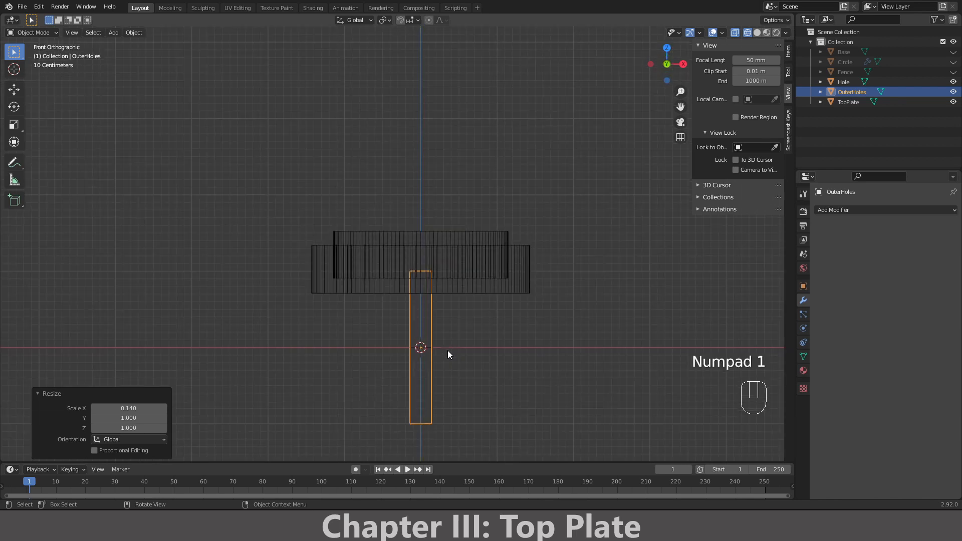
pyautogui.press('s')
pyautogui.press('z')
pyautogui.press('ctrl')
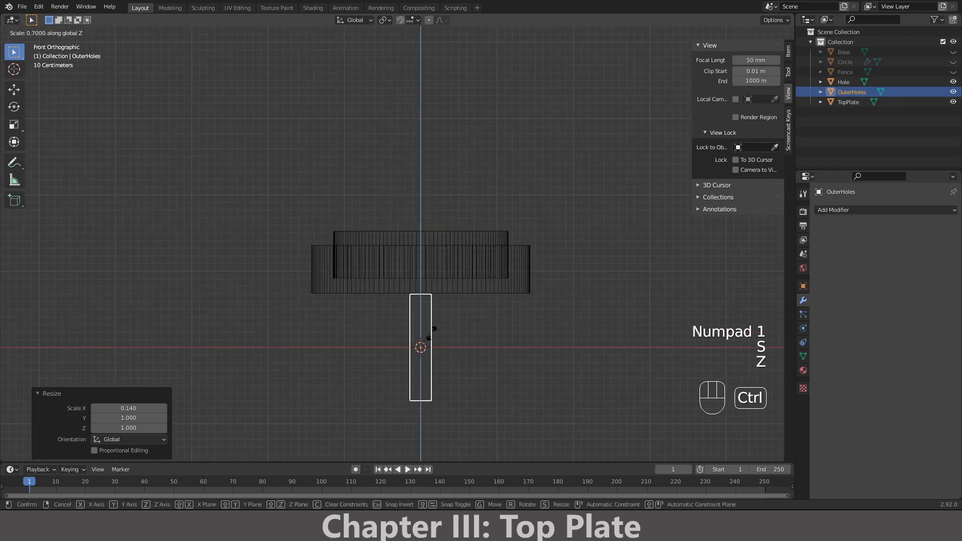
pyautogui.click(424, 341)
# - Move OuterHoles up along Z by 1.1 m so it sits within the height of TopPlate
pyautogui.press('g')
pyautogui.press('z')
pyautogui.press('ctrl')
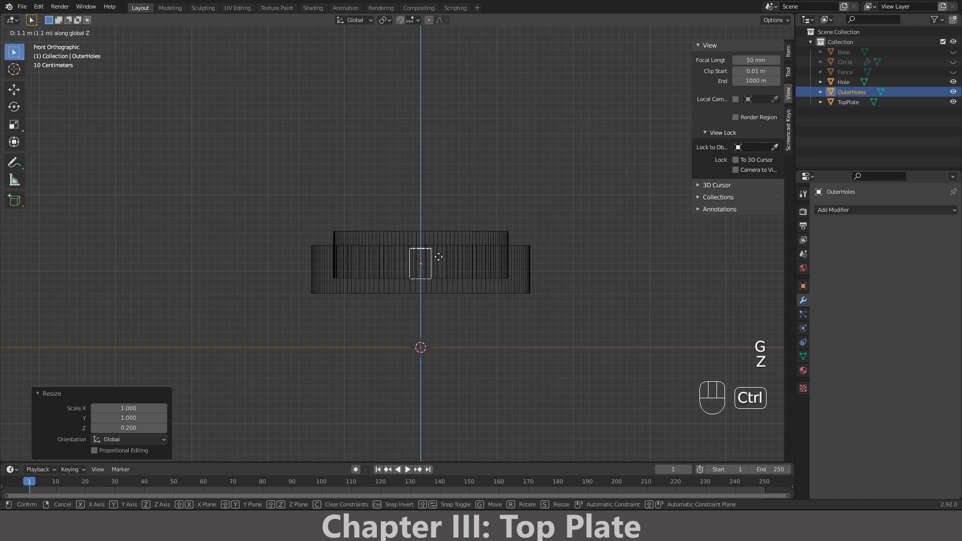
pyautogui.click(438, 257)
# - Lower the Hole cylinder along Z by 0.004 m so its bottom edge lines up with the bottom of OuterHoles
pyautogui.scroll(4, 439, 257)
pyautogui.scroll(3, 439, 257)
pyautogui.scroll(2, 438, 261)
pyautogui.keyDown('shift'); pyautogui.moveTo(513, 364); pyautogui.dragTo(422, 227, button='middle'); pyautogui.keyUp('shift')
pyautogui.scroll(5, 425, 241)
pyautogui.scroll(-5, 427, 272)
pyautogui.scroll(-4, 427, 272)
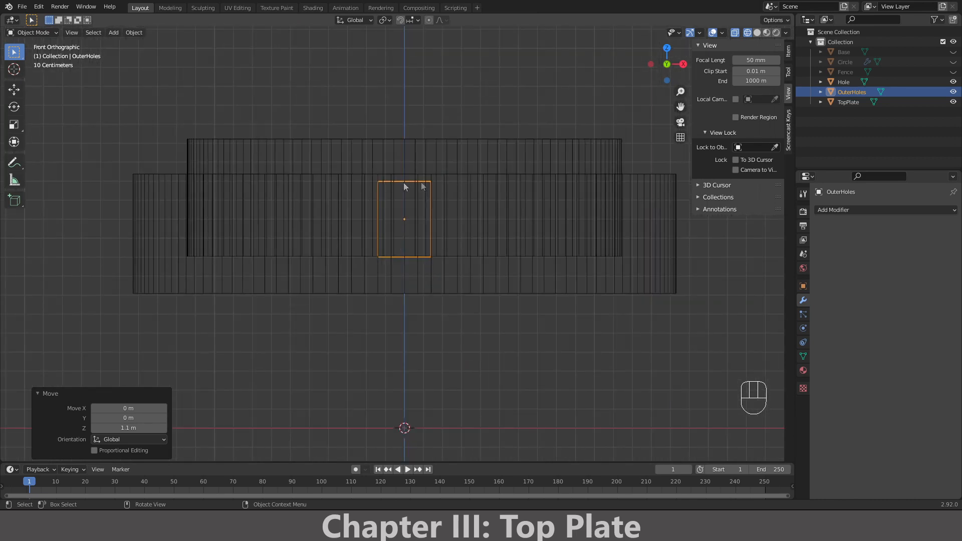
pyautogui.click(847, 83)
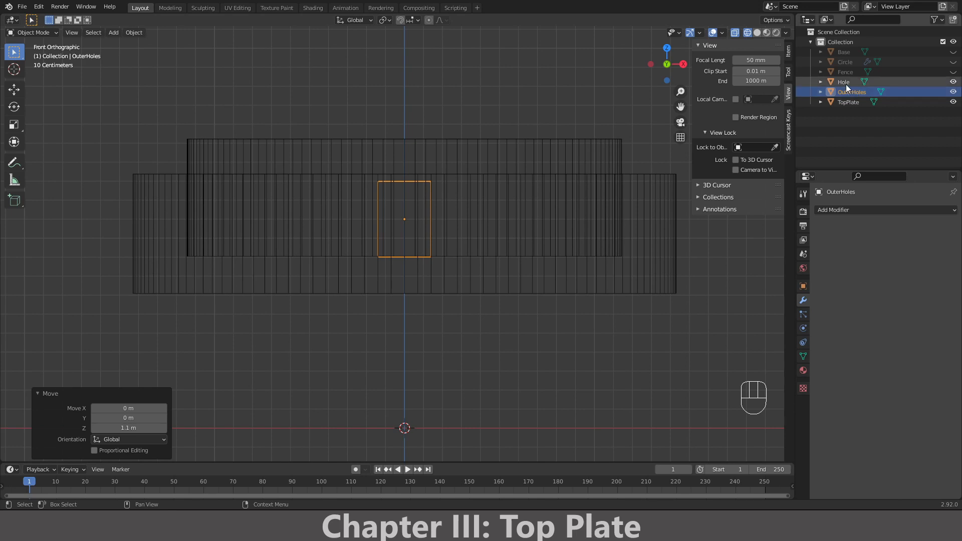
pyautogui.click(846, 92)
pyautogui.scroll(7, 448, 225)
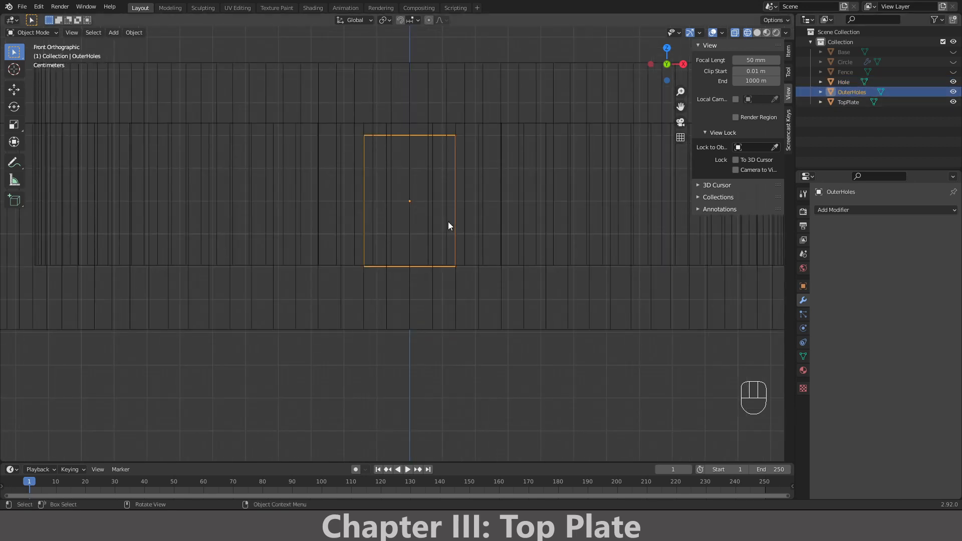
pyautogui.scroll(-2, 316, 292)
pyautogui.scroll(4, 328, 288)
pyautogui.click(278, 306)
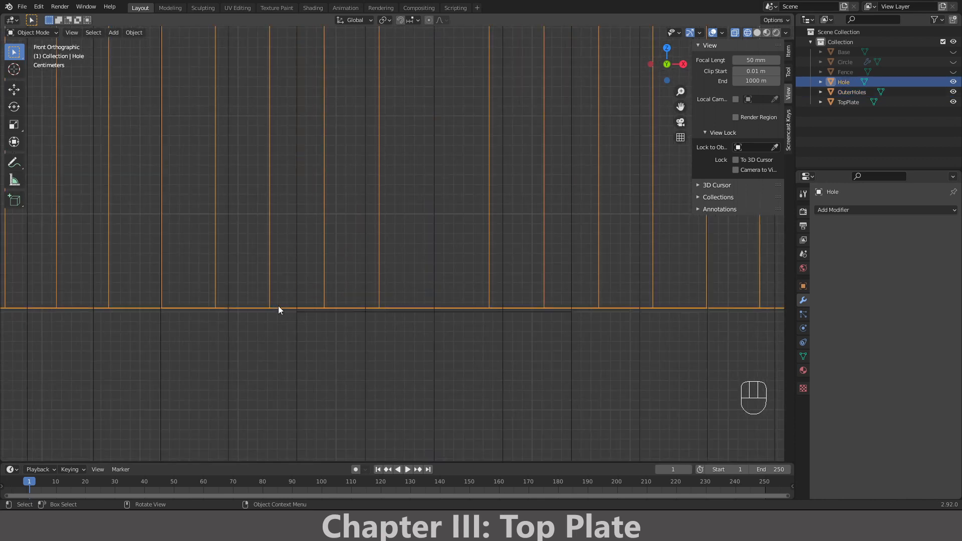
pyautogui.scroll(4, 427, 308)
pyautogui.keyDown('shift'); pyautogui.moveTo(427, 313); pyautogui.dragTo(457, 232, button='middle'); pyautogui.keyUp('shift')
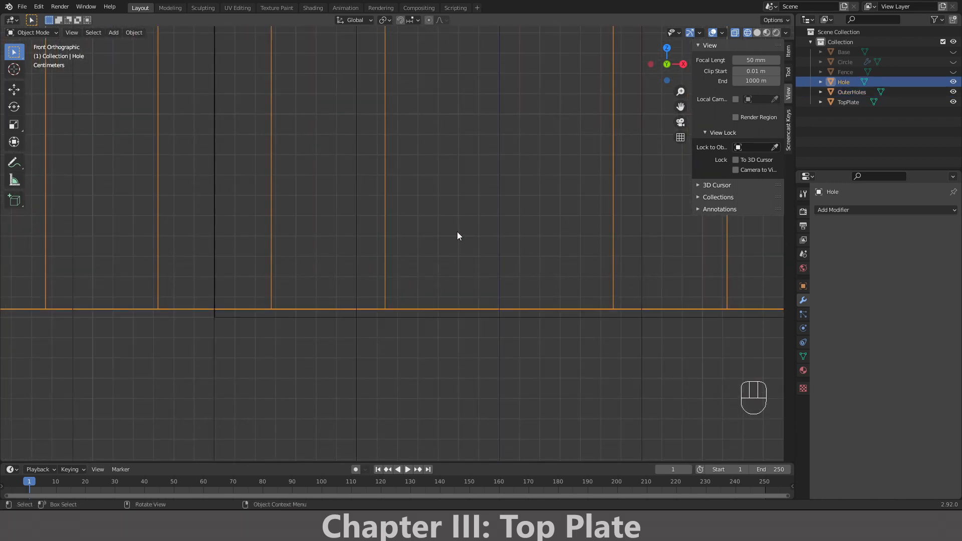
pyautogui.press('g')
pyautogui.press('z')
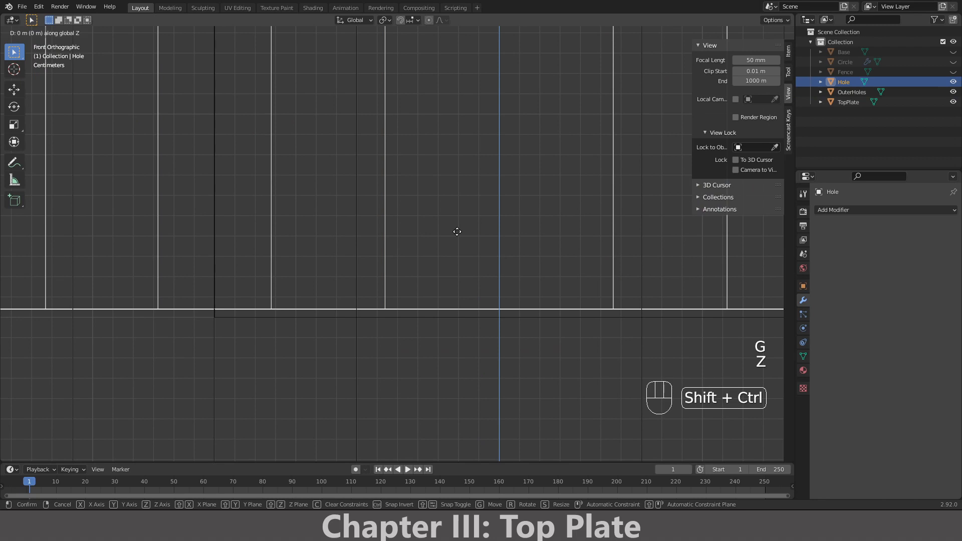
pyautogui.click(477, 312)
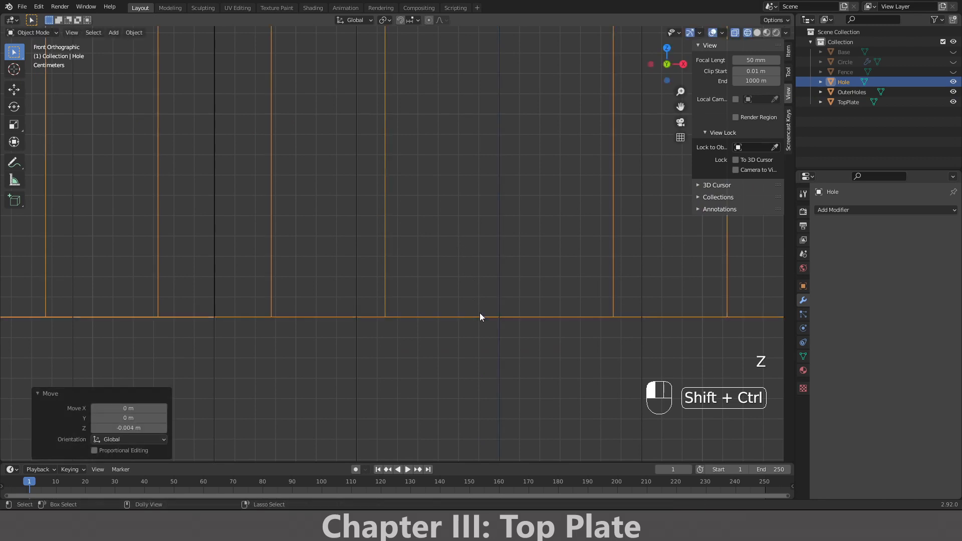
# - Raise only the top face of the OuterHoles block along Z in Edit Mode, then return to Object Mode
pyautogui.scroll(-6, 477, 313)
pyautogui.moveTo(459, 313); pyautogui.dragTo(434, 269, button='middle')
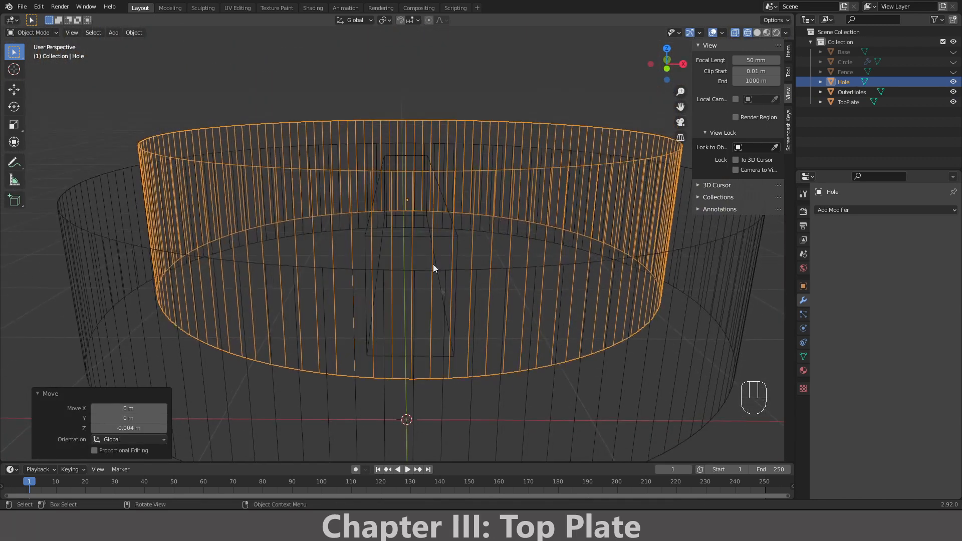
pyautogui.click(420, 235)
pyautogui.press('KP_1')
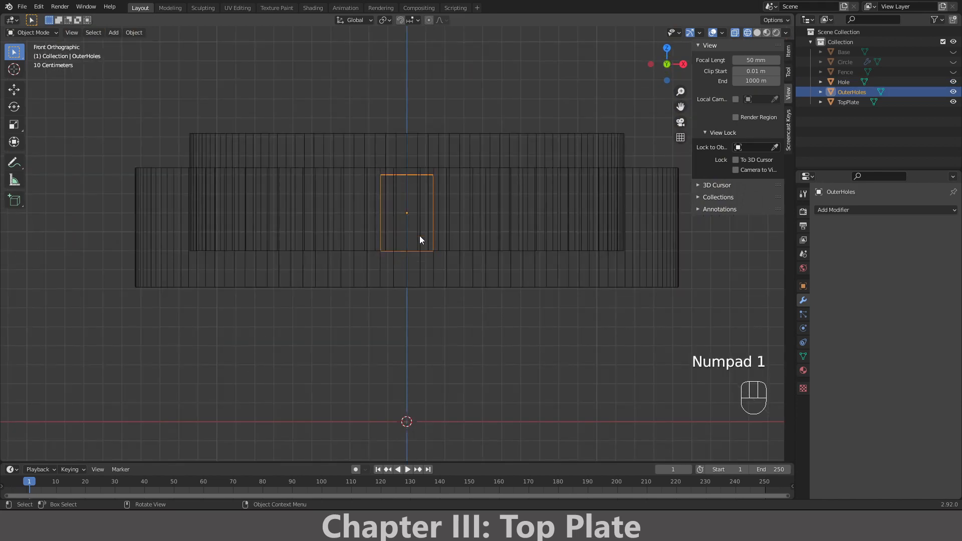
pyautogui.press('Tab')
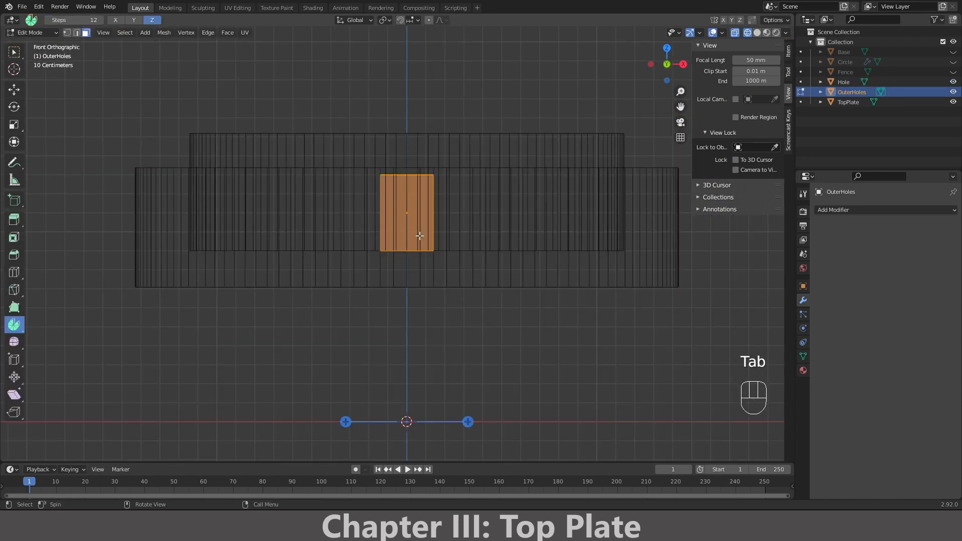
pyautogui.moveTo(420, 236); pyautogui.dragTo(422, 266, button='middle')
pyautogui.click(407, 180)
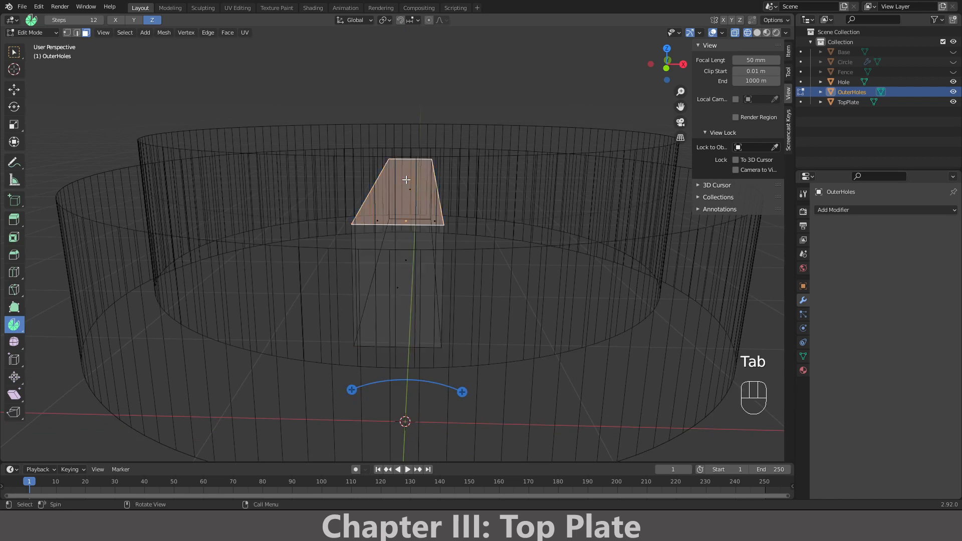
pyautogui.press('KP_1')
pyautogui.keyDown('shift'); pyautogui.moveTo(407, 179); pyautogui.dragTo(433, 230, button='middle'); pyautogui.keyUp('shift')
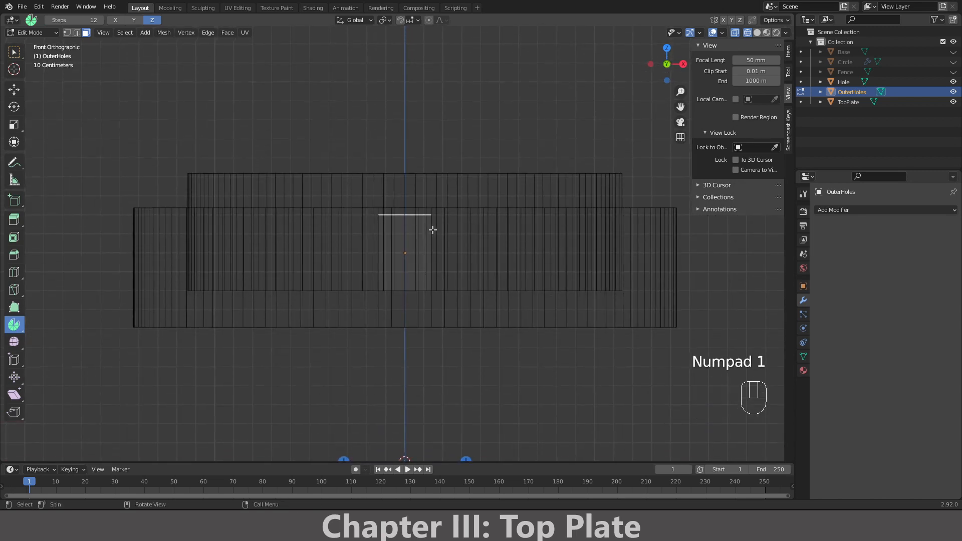
pyautogui.press('g')
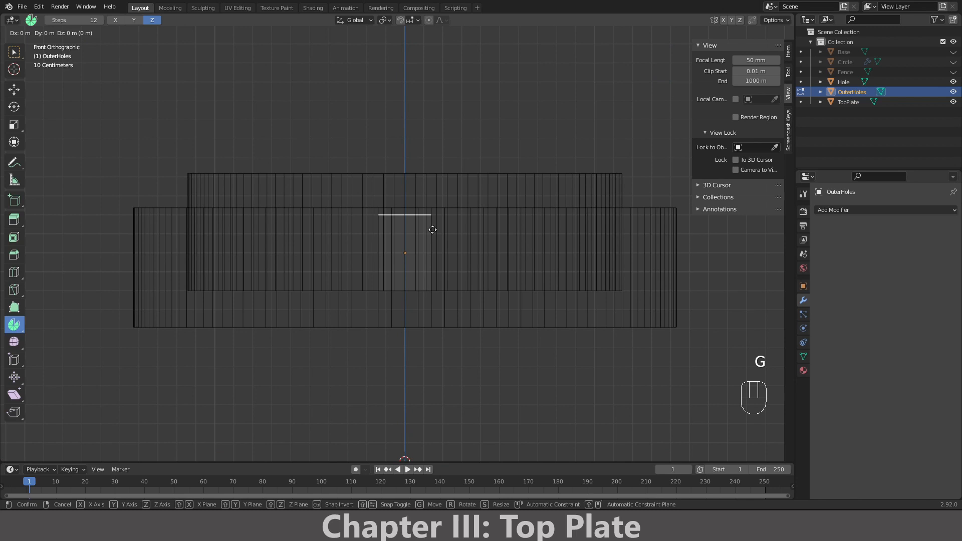
pyautogui.press('z')
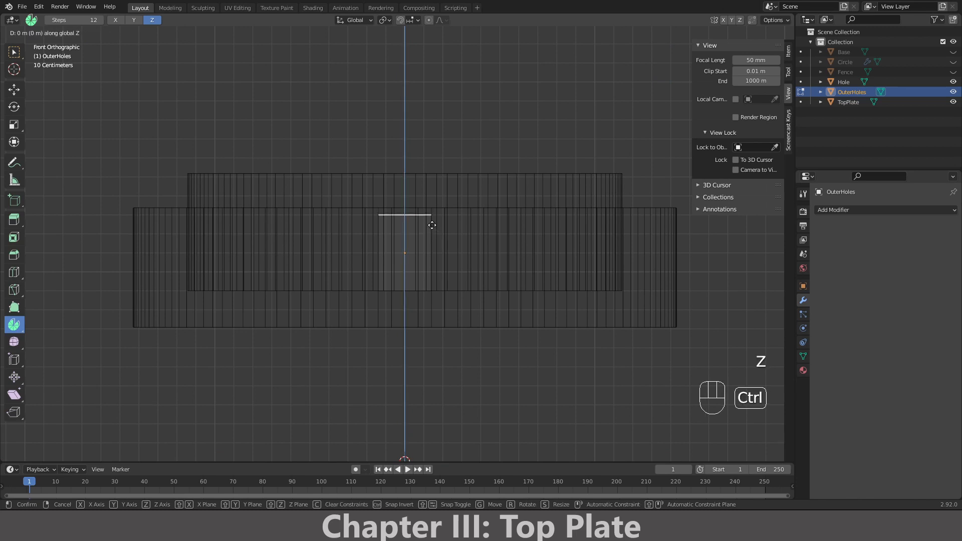
pyautogui.keyDown('ctrl'); pyautogui.click(432, 207); pyautogui.keyUp('ctrl')
pyautogui.press('Tab')
# - Scale OuterHoles along Y by 0.3 to shorten the bar into a small block
pyautogui.scroll(-3, 434, 216)
pyautogui.moveTo(434, 211); pyautogui.dragTo(505, 303, button='middle')
pyautogui.press('s')
pyautogui.press('z')
pyautogui.press('x')
pyautogui.press('y')
pyautogui.press('ctrl')
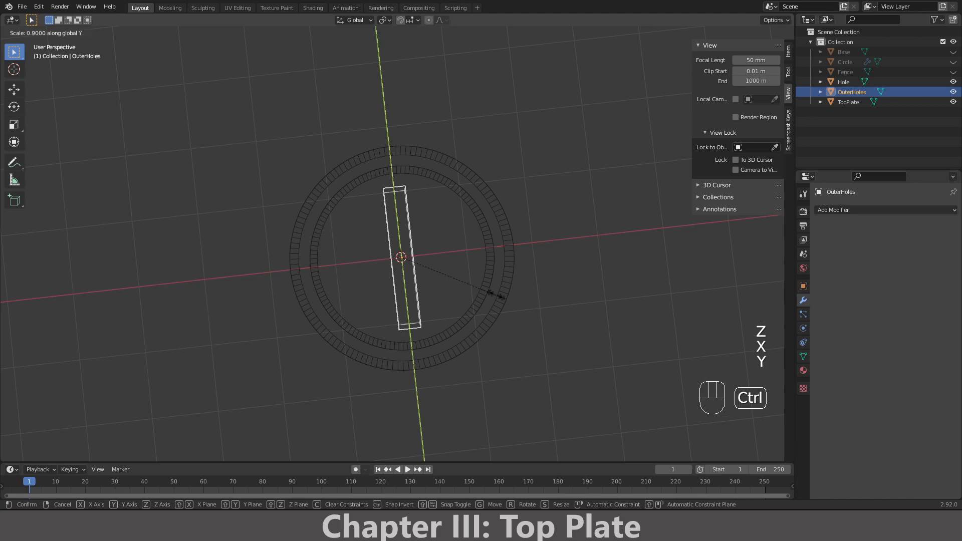
pyautogui.click(430, 257)
# - Move OuterHoles along Y by 1.2 m in top view so it crosses the rim between Hole and TopPlate
pyautogui.press('KP_1')
pyautogui.press('KP_7')
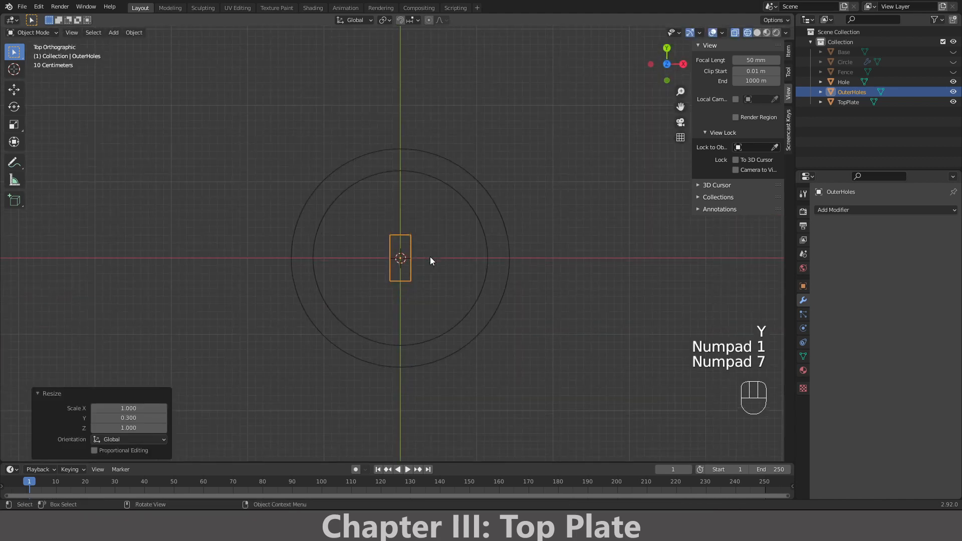
pyautogui.press('g')
pyautogui.press('z')
pyautogui.press('ctrl')
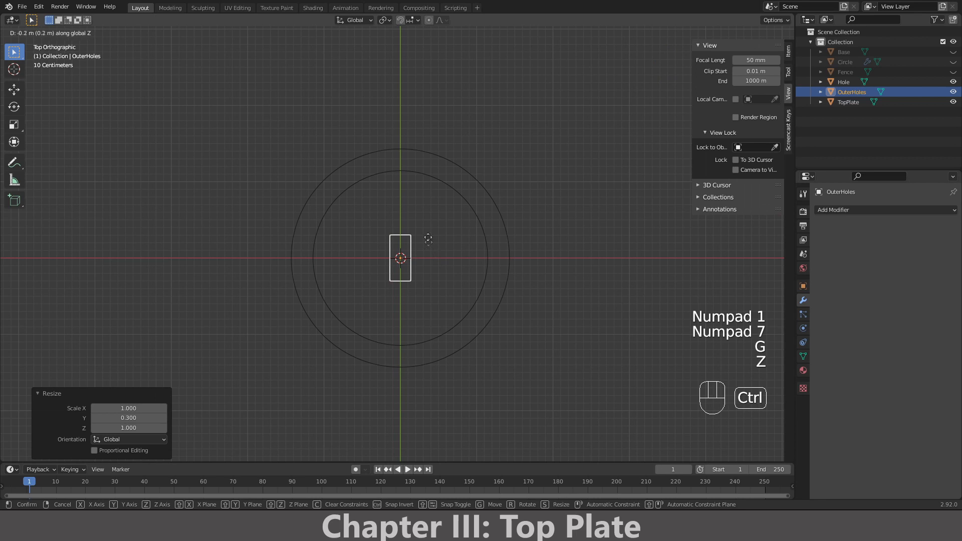
pyautogui.press('y')
pyautogui.press('ctrl')
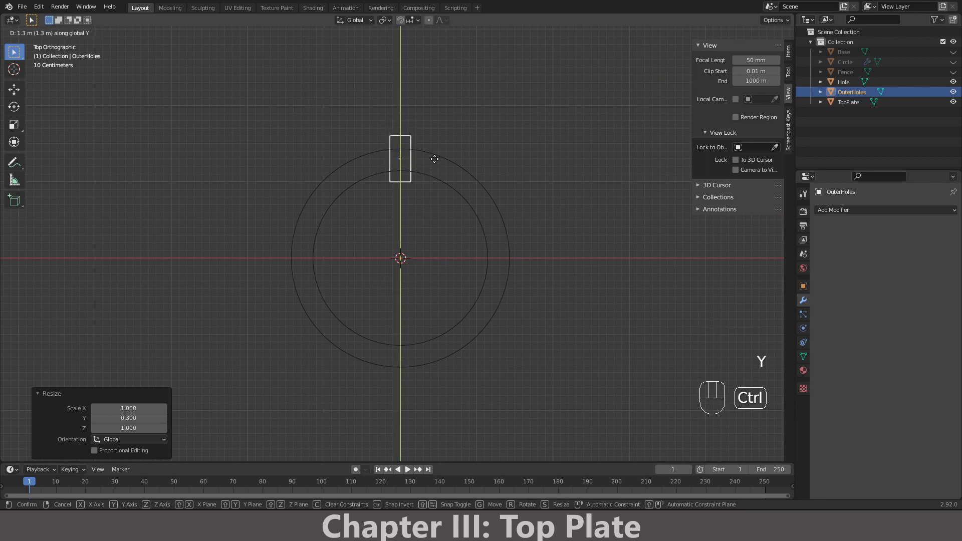
pyautogui.click(435, 165)
# - Spin all faces of OuterHoles around the 3D cursor about the Z axis in 10 steps, working in Edit Mode
pyautogui.press('shift')
pyautogui.keyDown('shift'); pyautogui.moveTo(406, 192); pyautogui.dragTo(480, 197, button='middle'); pyautogui.keyUp('shift')
pyautogui.scroll(2, 489, 196)
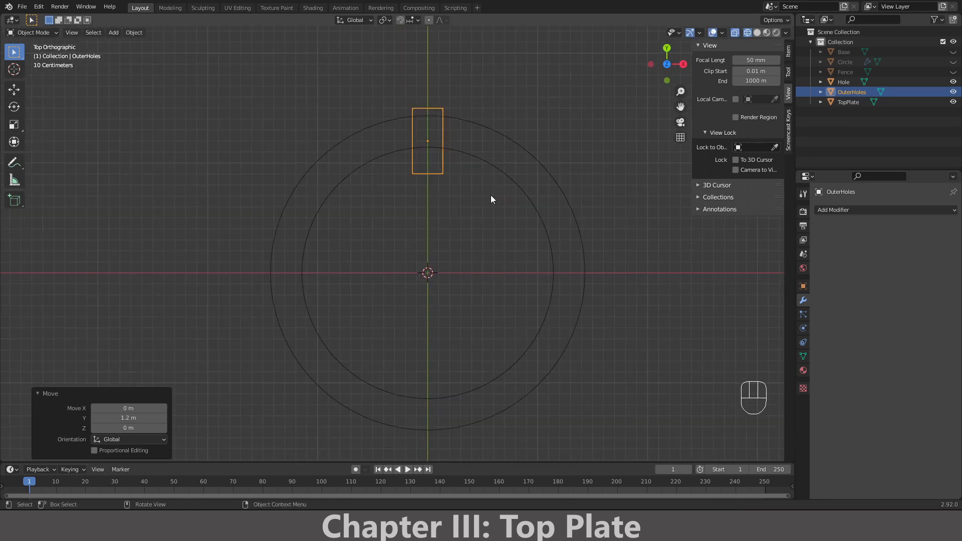
pyautogui.press('Tab')
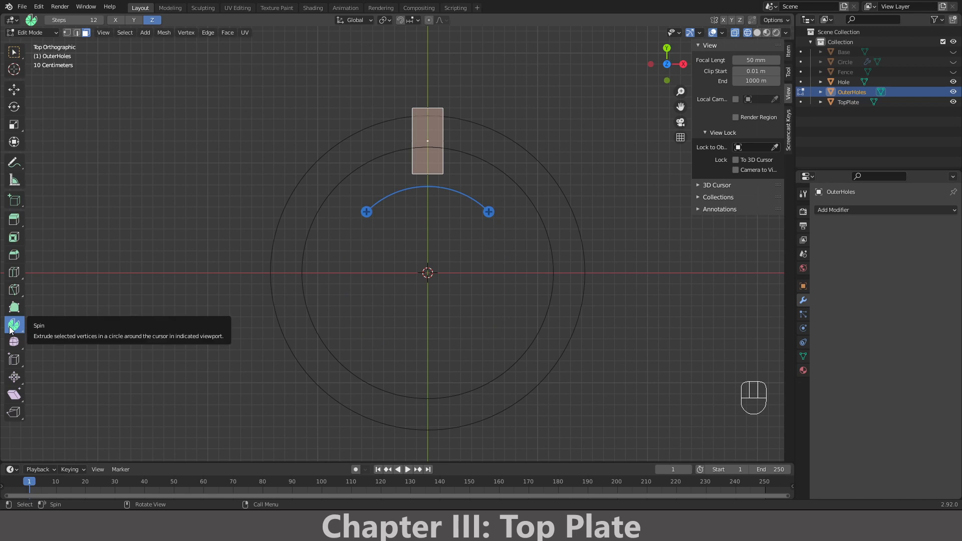
pyautogui.press('Tab')
pyautogui.press('Tab')
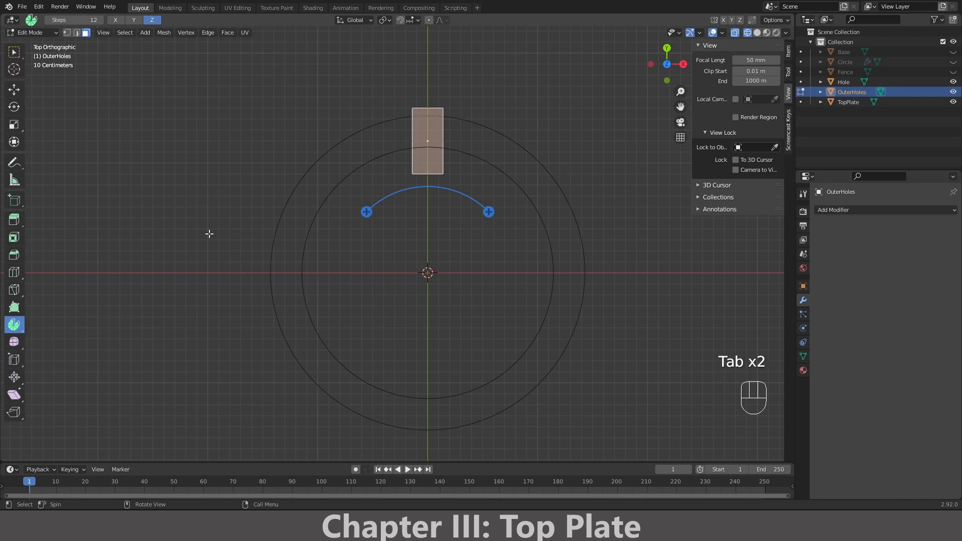
pyautogui.press('a')
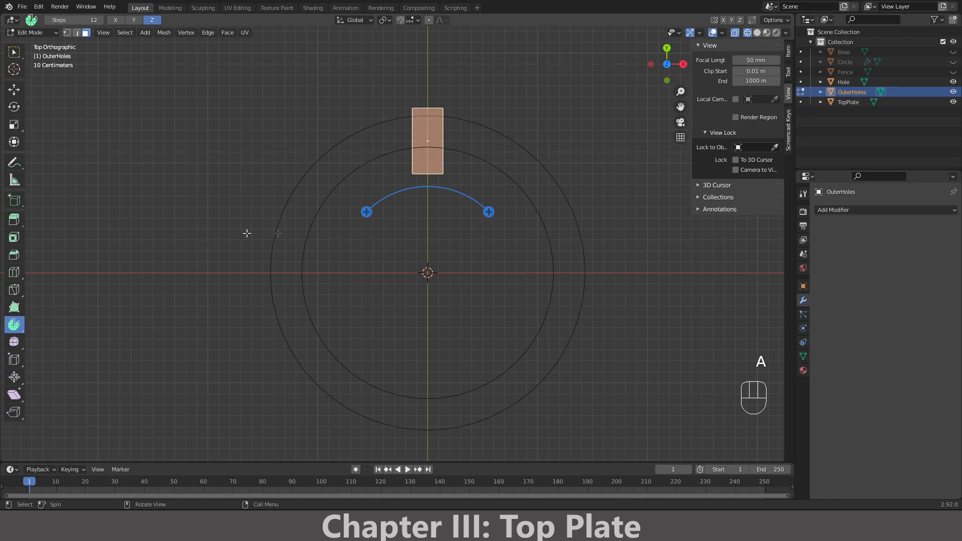
pyautogui.keyDown('ctrl'); pyautogui.moveTo(365, 212); pyautogui.dragTo(366, 216); pyautogui.keyUp('ctrl')
pyautogui.keyDown('ctrl'); pyautogui.moveTo(343, 239); pyautogui.dragTo(339, 130); pyautogui.keyUp('ctrl')
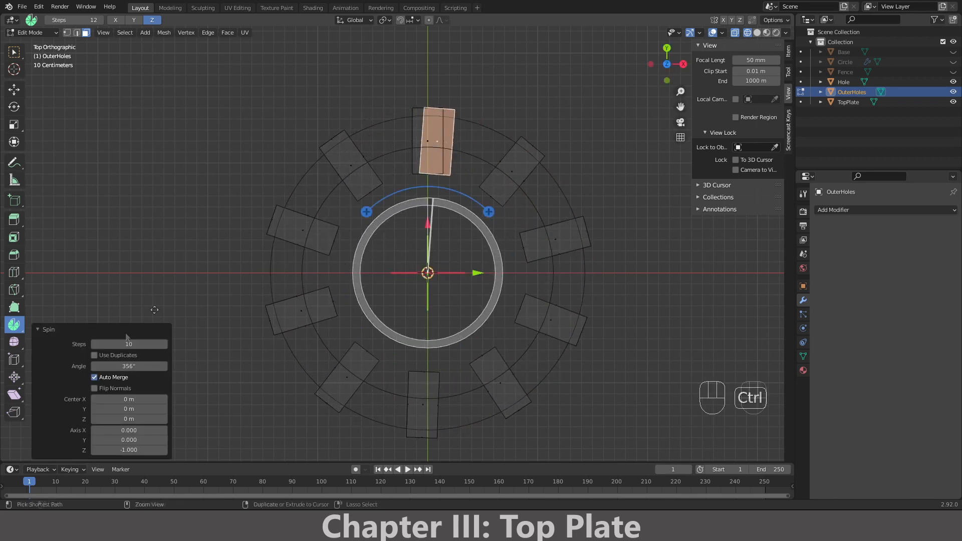
# - Set the spin angle to 360° so the blocks are evenly distributed, and return to Object Mode
pyautogui.click(148, 365)
pyautogui.write('3')
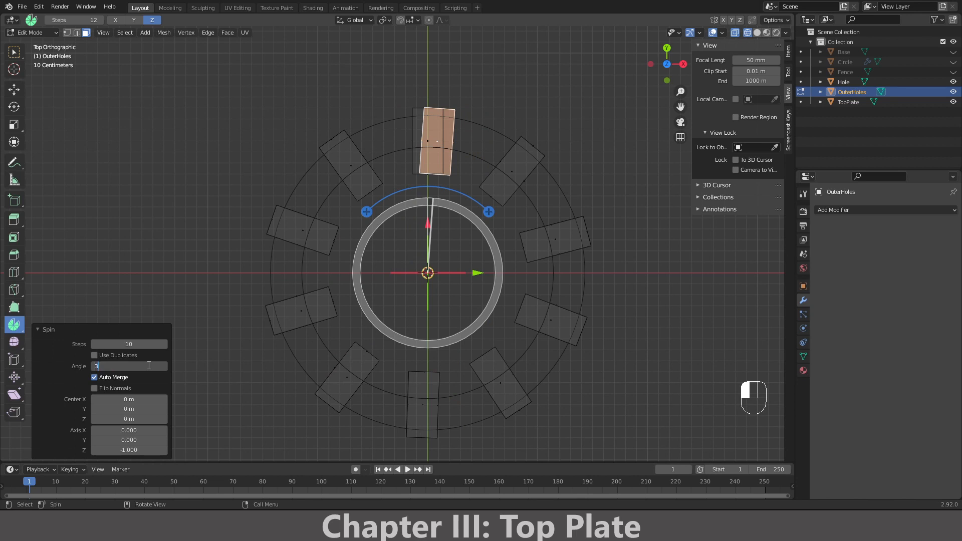
pyautogui.press('Return')
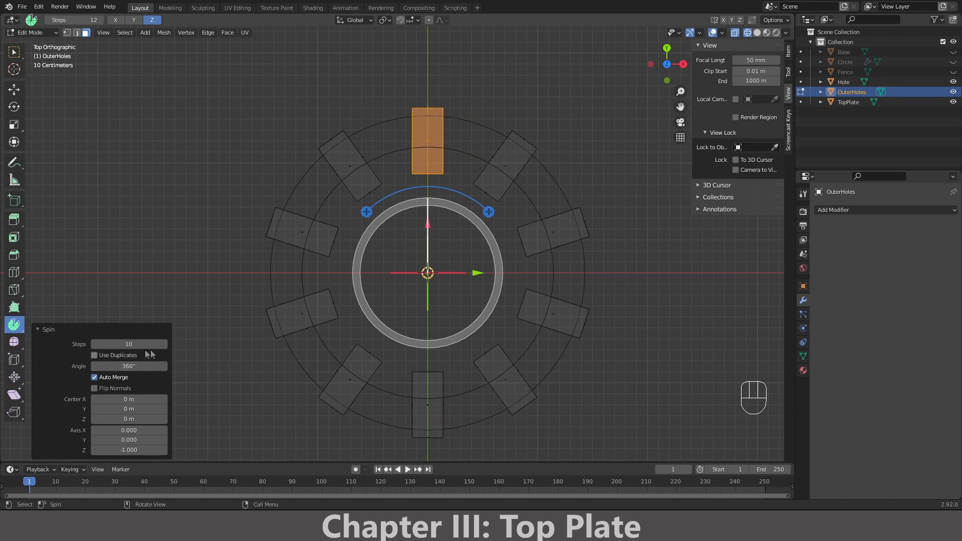
pyautogui.moveTo(291, 340); pyautogui.dragTo(636, 186, button='middle')
pyautogui.press('Tab')
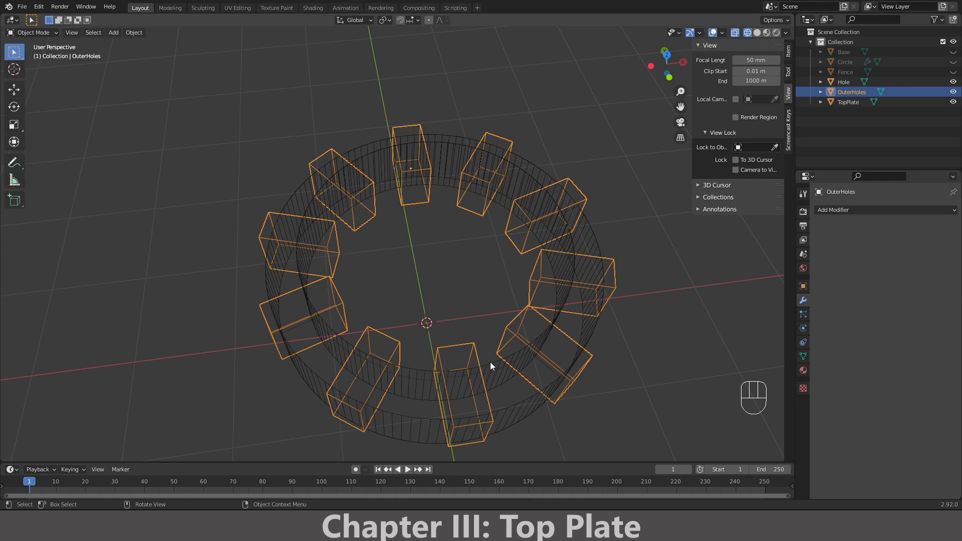
# - Add a Boolean modifier to Hole that uses OuterHoles as the object and Union as the operation
pyautogui.click(341, 338)
pyautogui.click(834, 210)
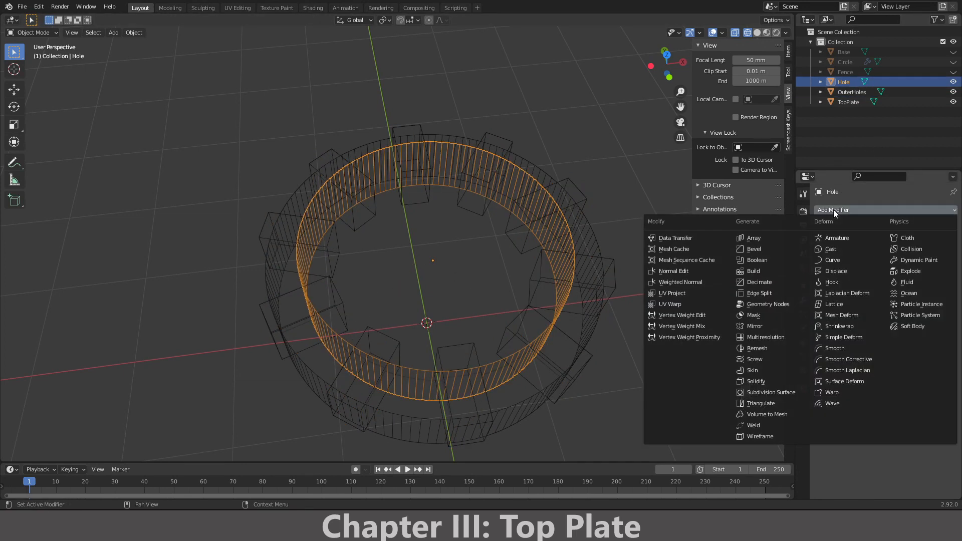
pyautogui.click(764, 260)
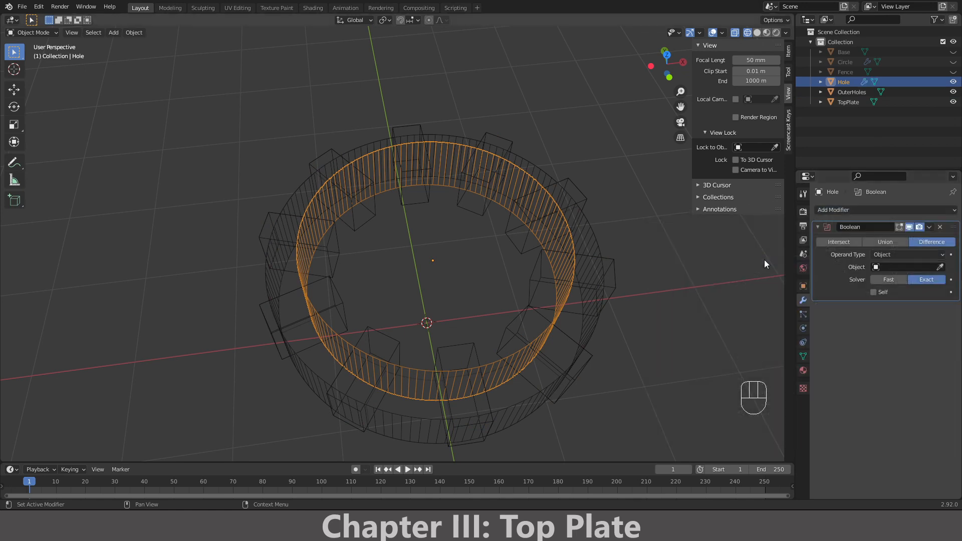
pyautogui.click(897, 266)
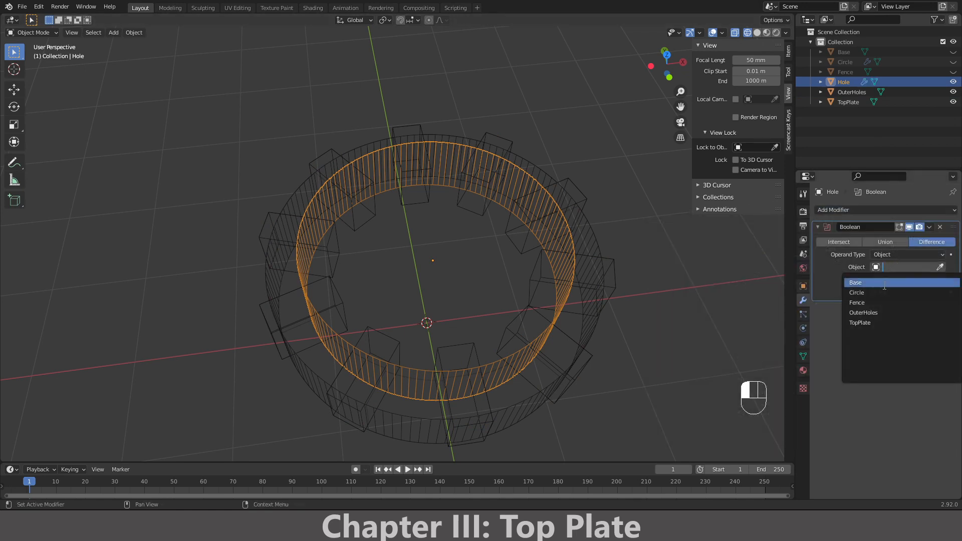
pyautogui.click(874, 313)
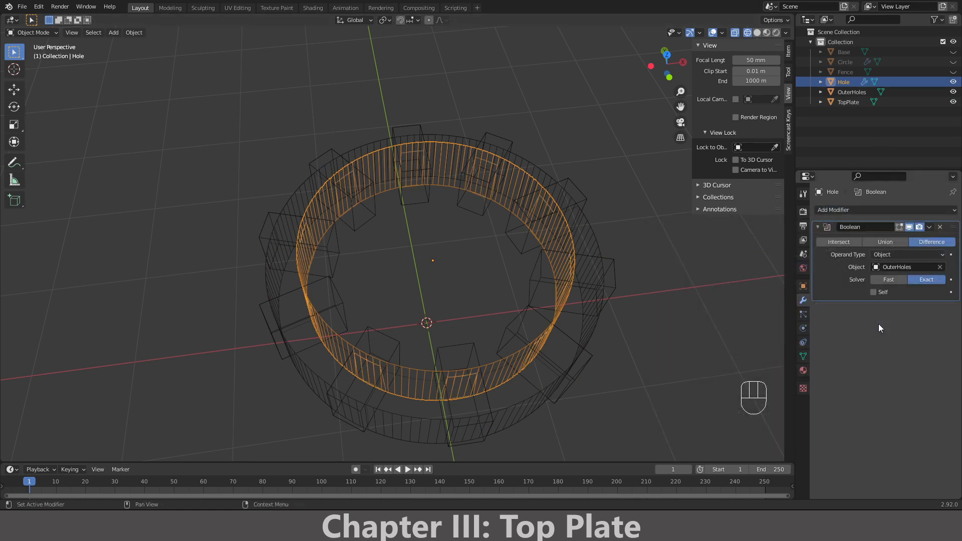
pyautogui.click(884, 242)
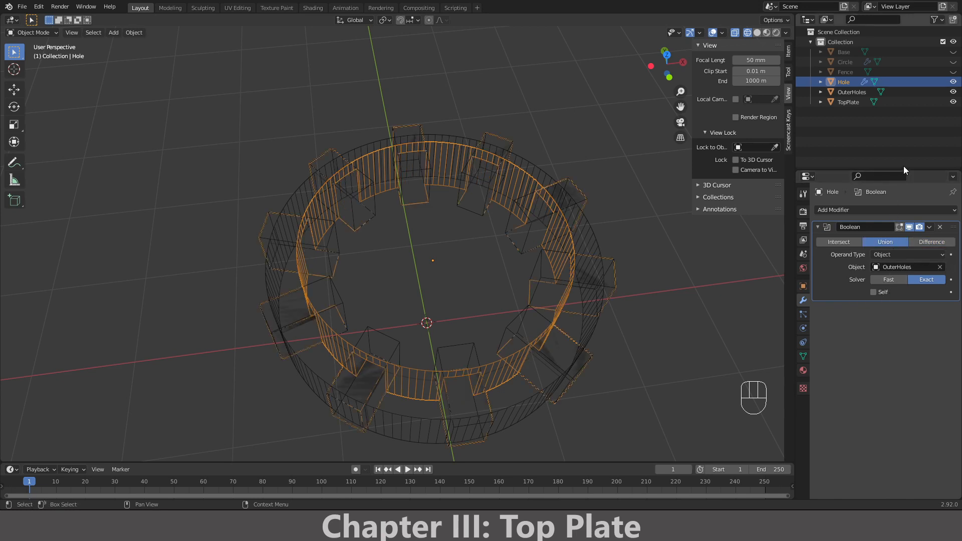
# - Hide OuterHoles and TopPlate, and inspect the combined Hole shape in Solid shading
pyautogui.click(953, 92)
pyautogui.moveTo(522, 306); pyautogui.dragTo(510, 331, button='middle')
pyautogui.click(446, 310)
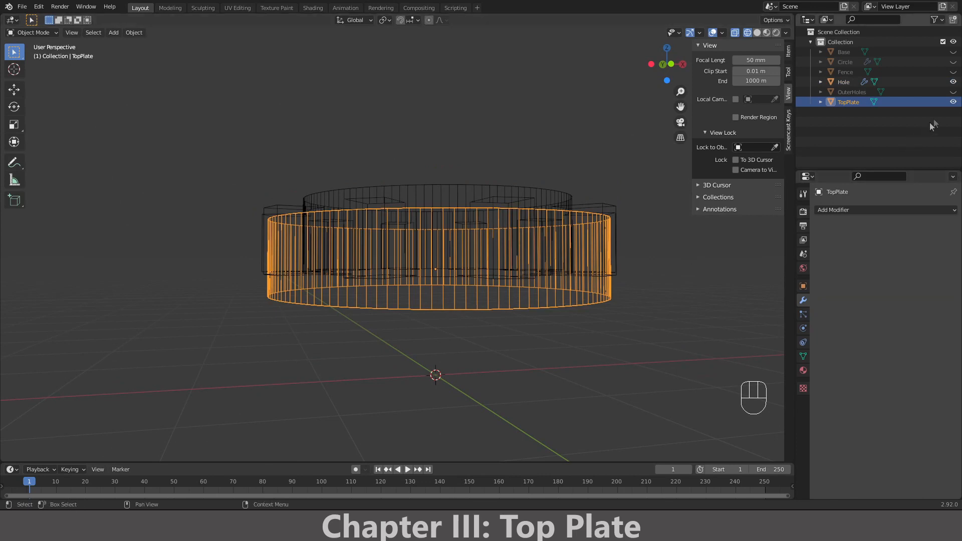
pyautogui.click(954, 103)
pyautogui.moveTo(449, 263); pyautogui.dragTo(449, 228, button='middle')
pyautogui.press('z')
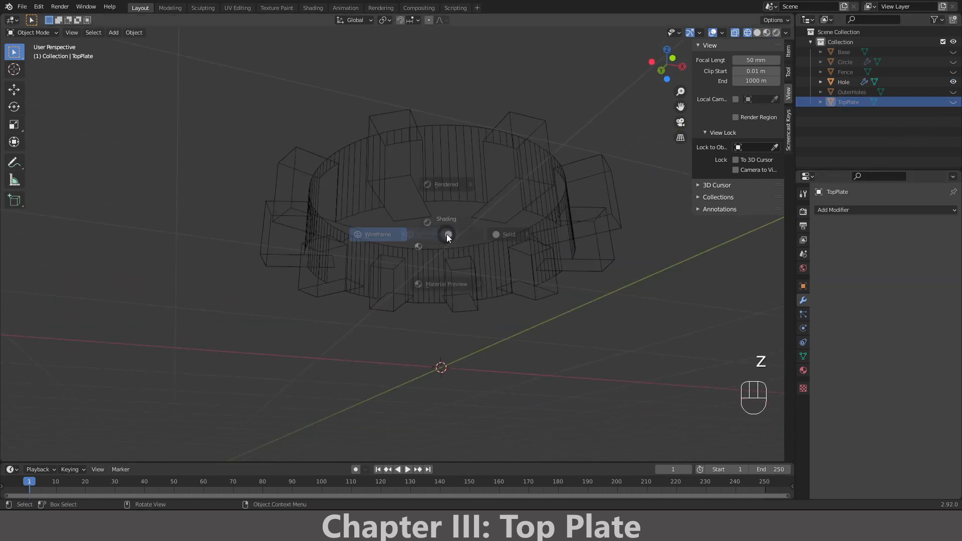
pyautogui.click(511, 232)
pyautogui.moveTo(477, 307); pyautogui.dragTo(455, 388, button='middle')
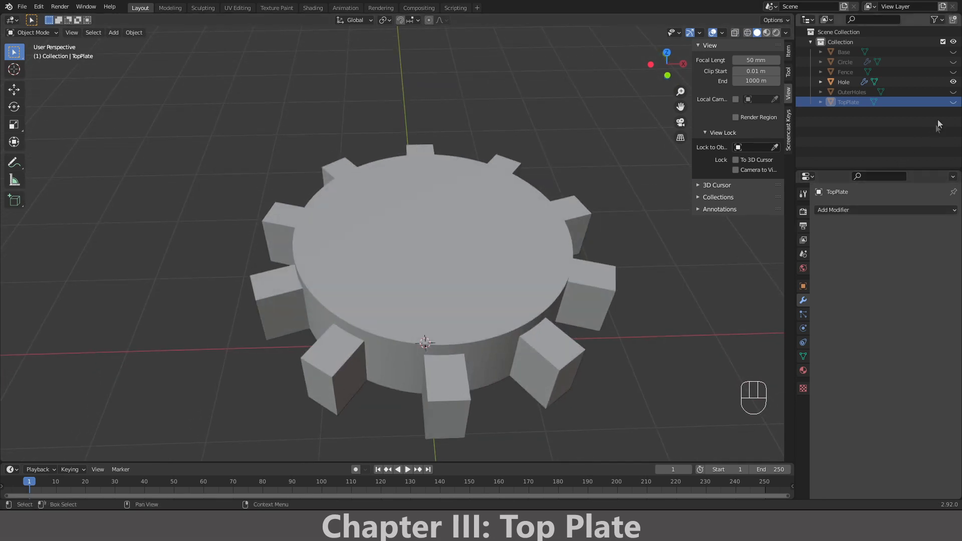
# - Show TopPlate again and add a Boolean Difference modifier to it with Hole as the object
pyautogui.click(954, 102)
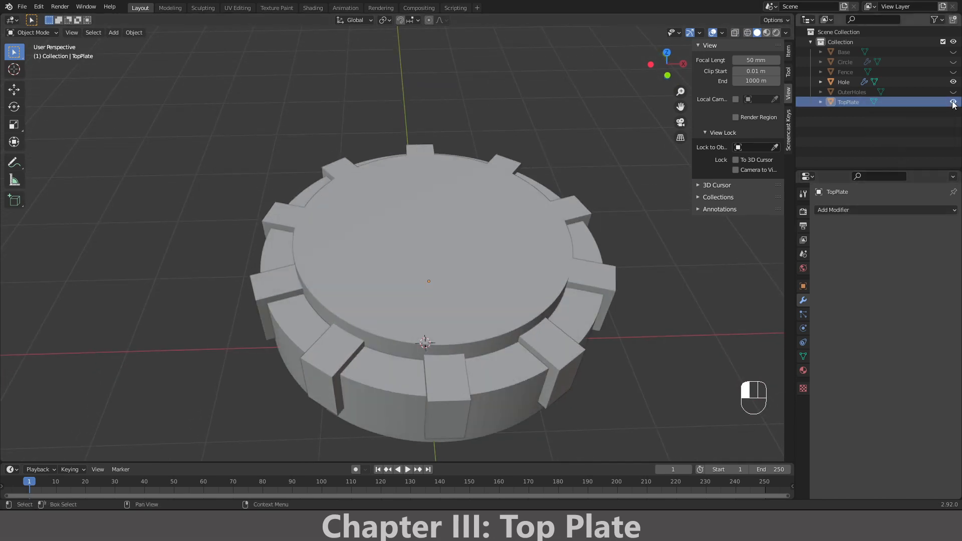
pyautogui.click(504, 392)
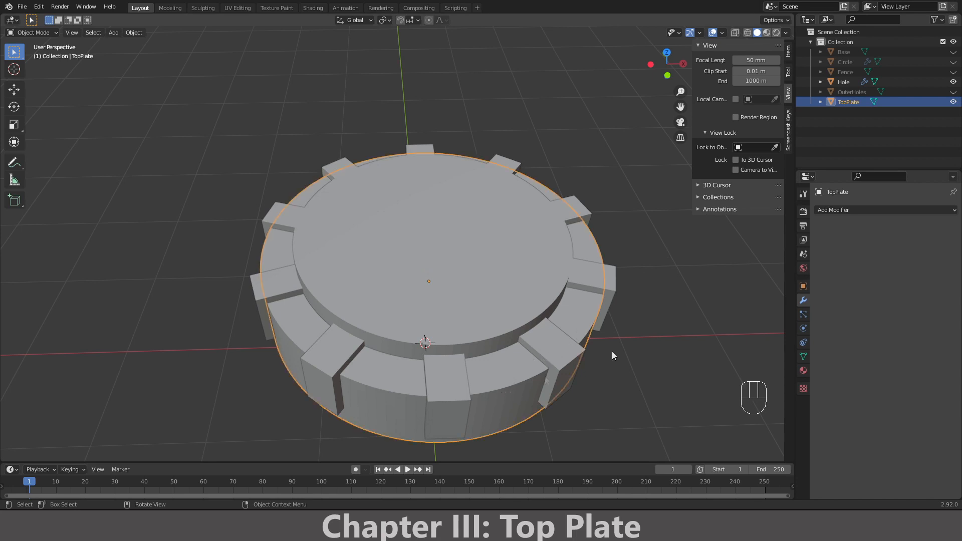
pyautogui.click(873, 211)
pyautogui.click(776, 257)
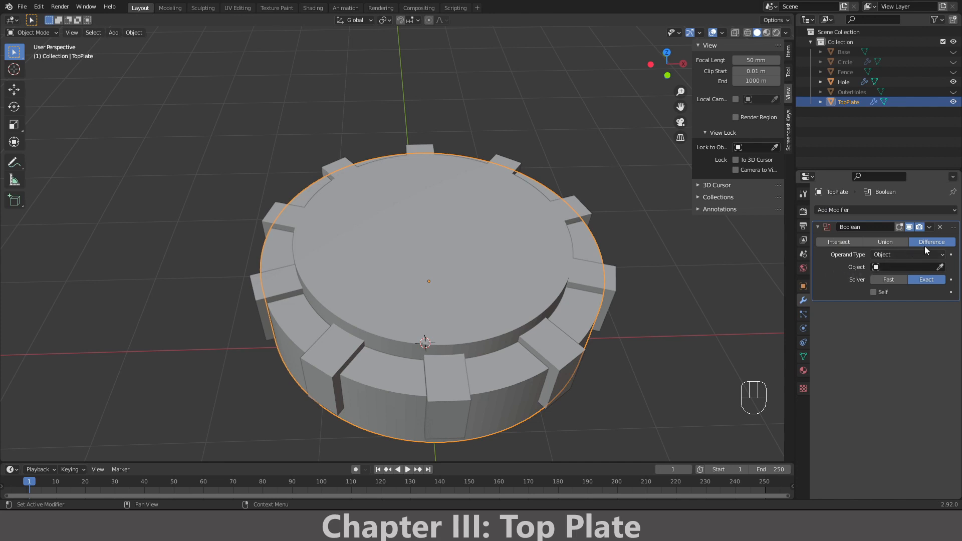
pyautogui.click(891, 267)
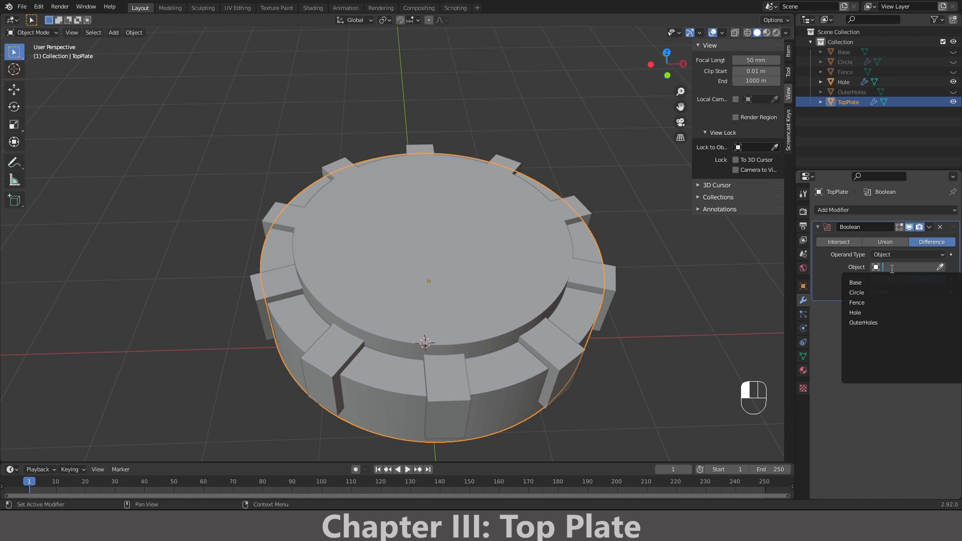
pyautogui.click(856, 313)
pyautogui.moveTo(688, 365); pyautogui.dragTo(660, 351, button='middle')
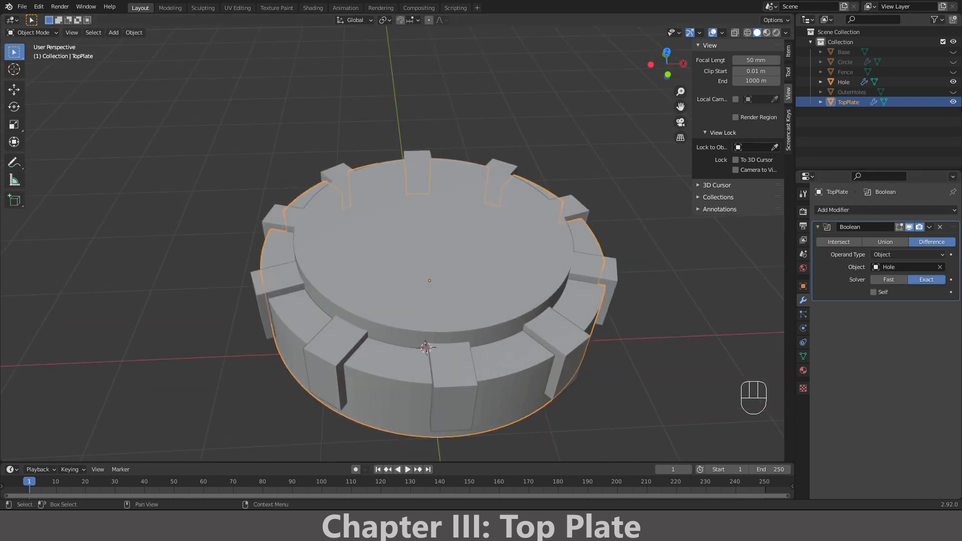
# - Hide Hole and examine the recess and rim notches cut into TopPlate from several angles
pyautogui.click(954, 82)
pyautogui.moveTo(431, 316); pyautogui.dragTo(359, 331, button='middle')
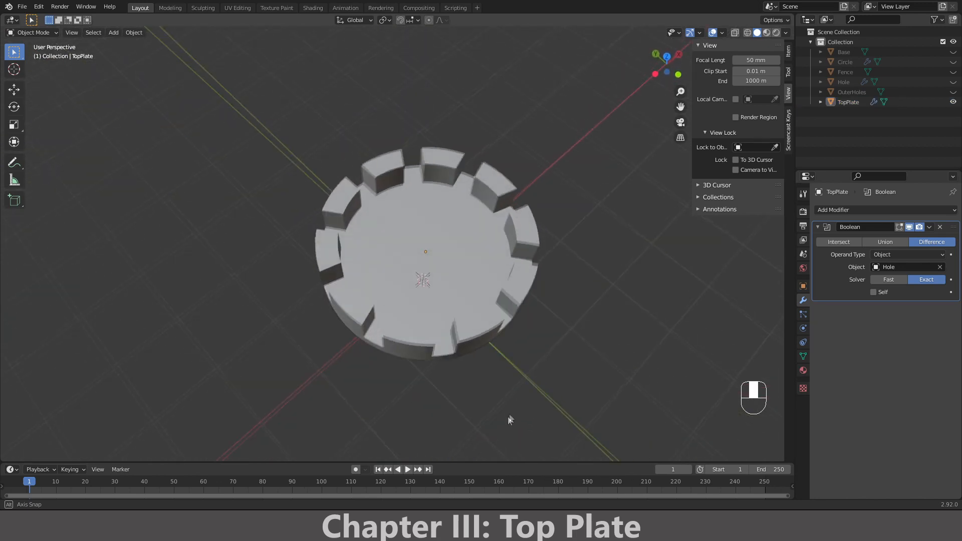
pyautogui.moveTo(508, 417); pyautogui.dragTo(500, 425, button='middle')
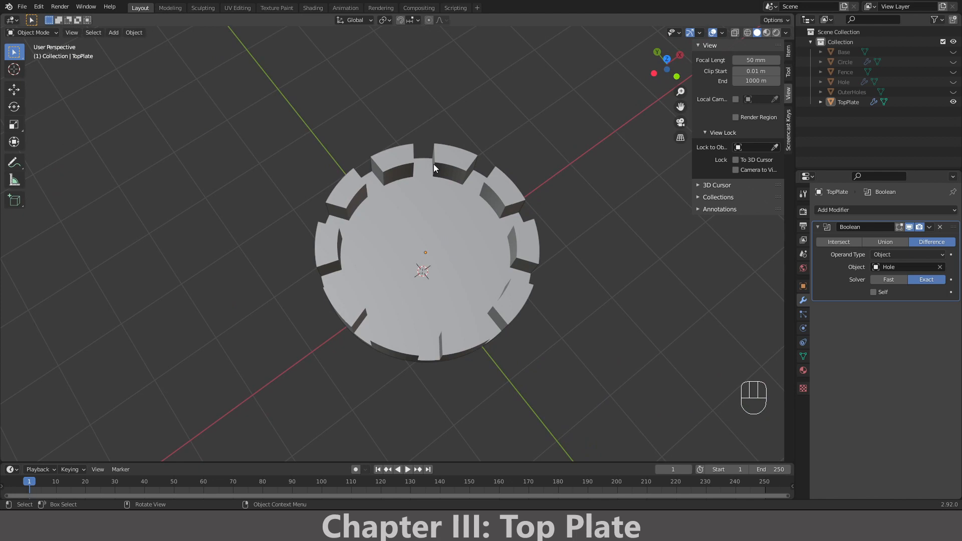
pyautogui.moveTo(407, 223); pyautogui.dragTo(383, 229, button='middle')
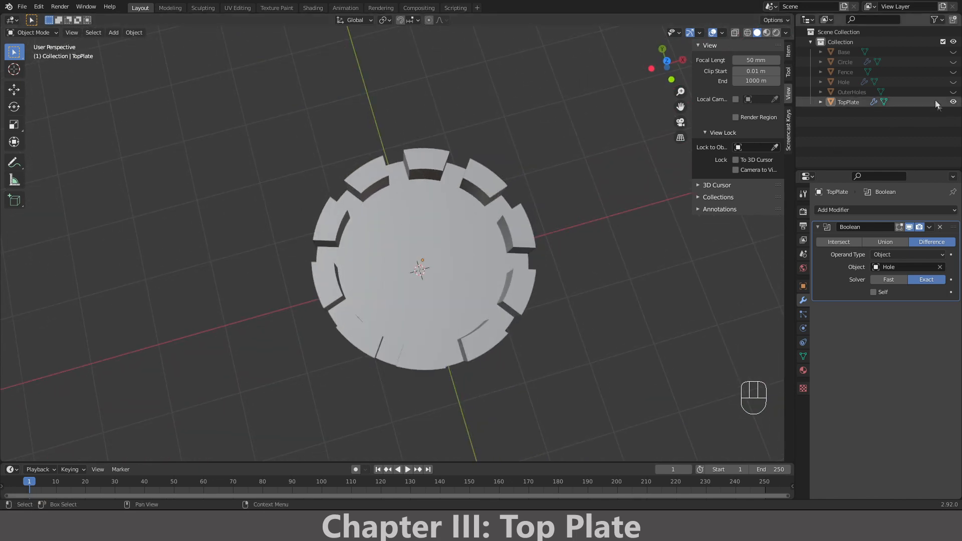
# - Show OuterHoles, check its blocks against the TopPlate rim in top view, and hide it again
pyautogui.click(918, 94)
pyautogui.click(953, 92)
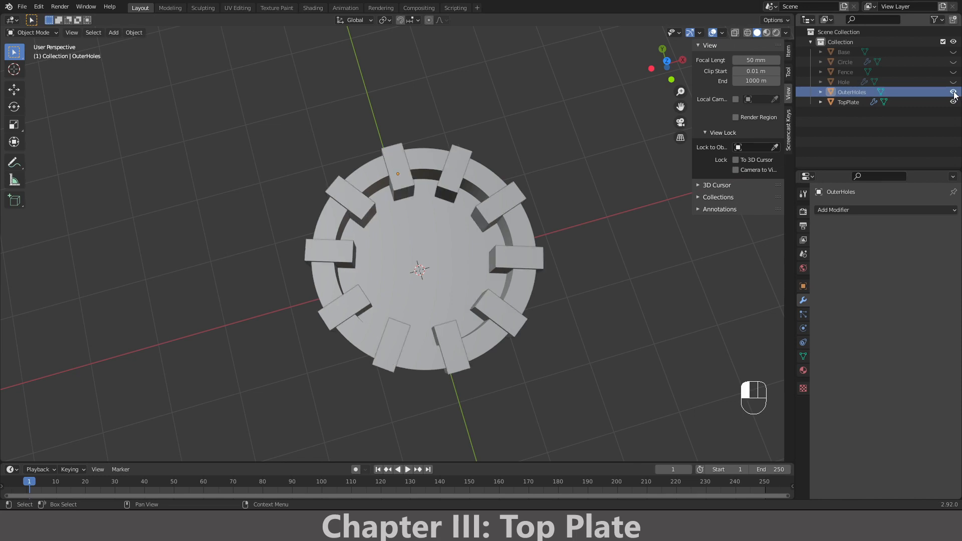
pyautogui.moveTo(652, 210); pyautogui.dragTo(630, 146, button='middle')
pyautogui.press('KP_1')
pyautogui.press('KP_7')
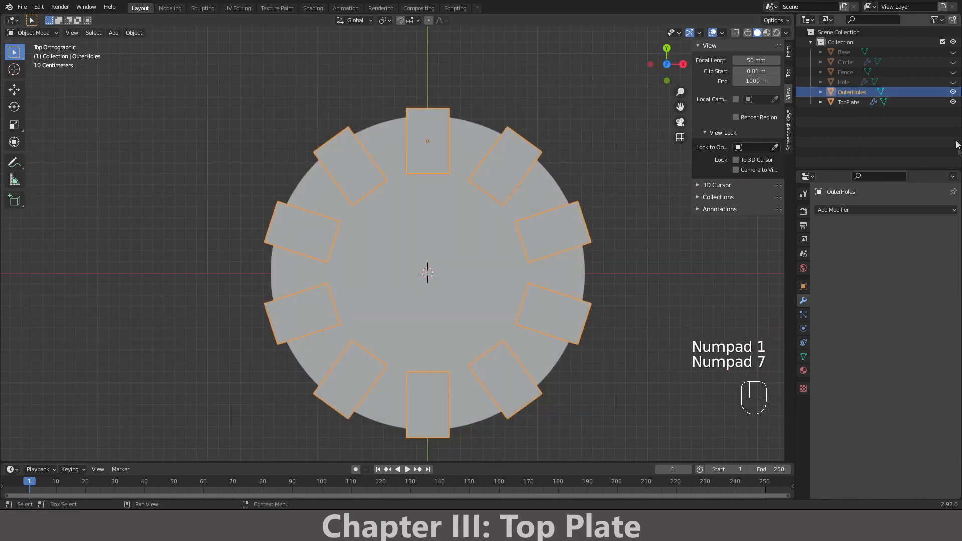
pyautogui.click(953, 92)
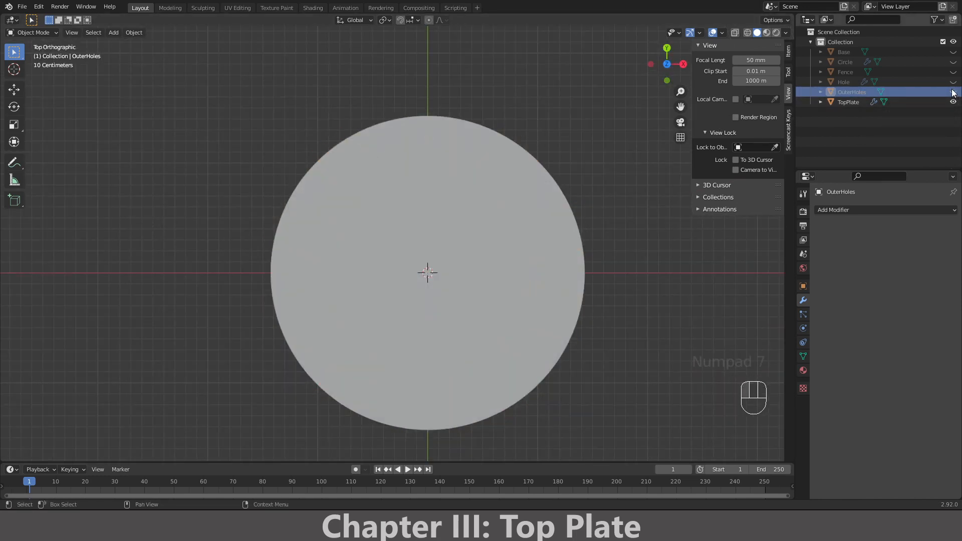
# - Select TopPlate and save the file
pyautogui.click(922, 102)
pyautogui.moveTo(532, 236); pyautogui.dragTo(525, 172, button='middle')
pyautogui.hotkey('ctrl', 's')
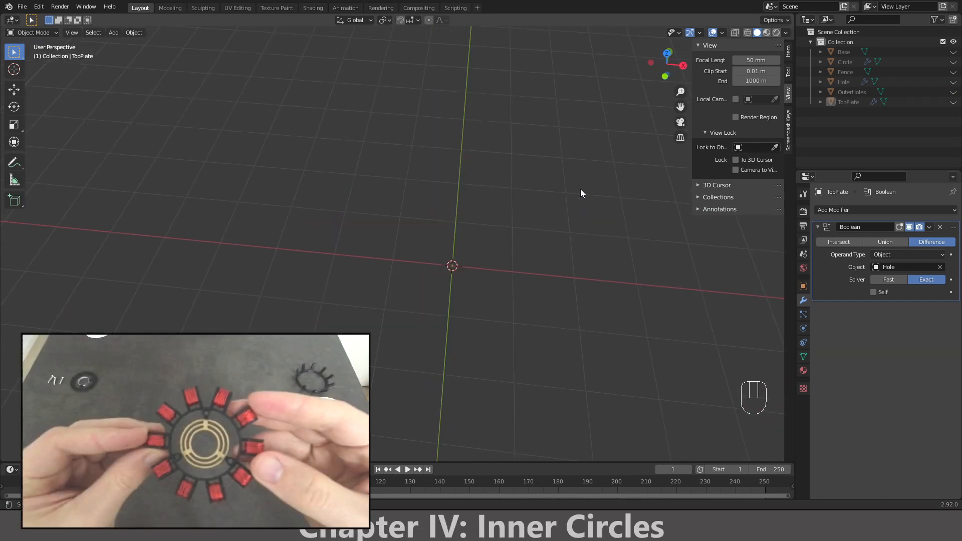
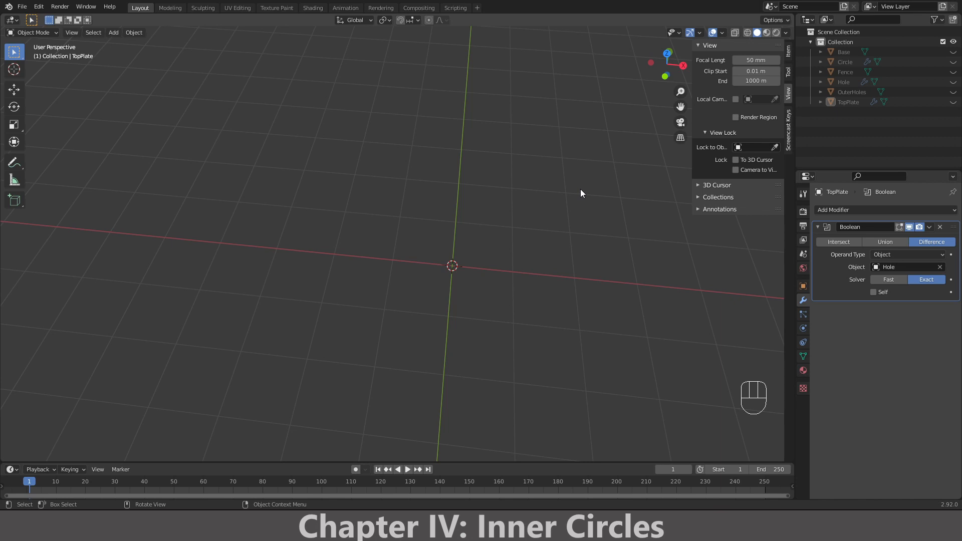
# - Add a mesh circle with a 1 m radius at the world origin in top view
pyautogui.keyDown('shift'); pyautogui.moveTo(579, 199); pyautogui.dragTo(536, 197, button='middle'); pyautogui.keyUp('shift')
pyautogui.press('KP_1')
pyautogui.press('KP_7')
pyautogui.hotkey('shift', 'a')
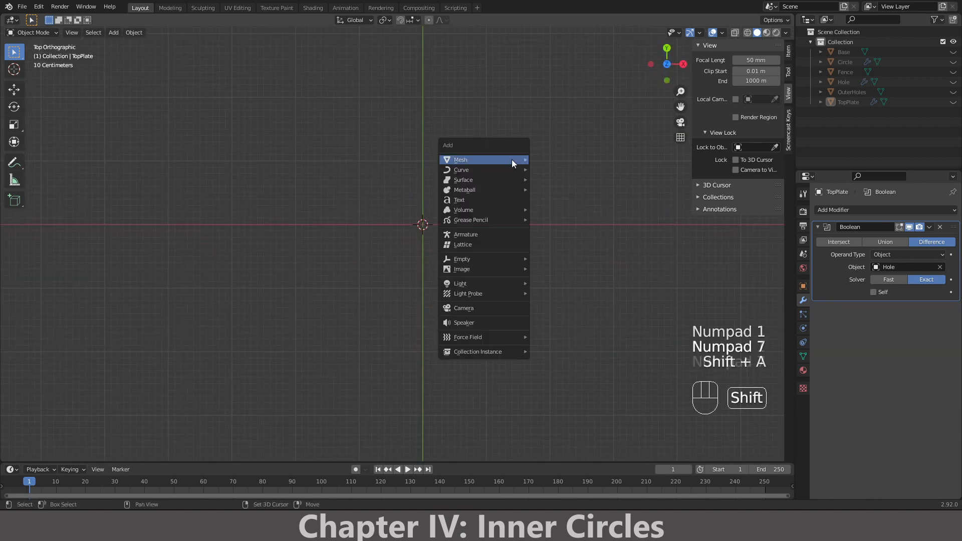
pyautogui.moveTo(513, 159)
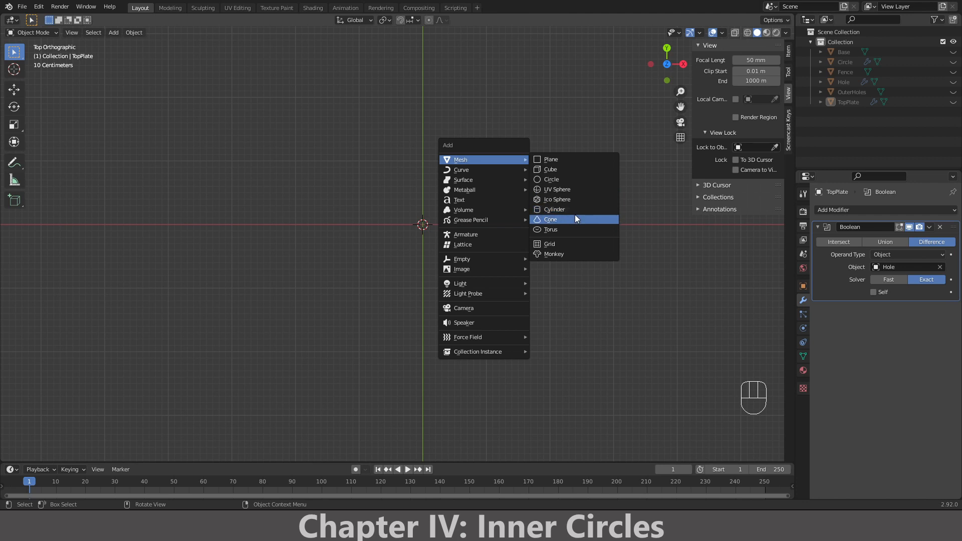
pyautogui.click(570, 181)
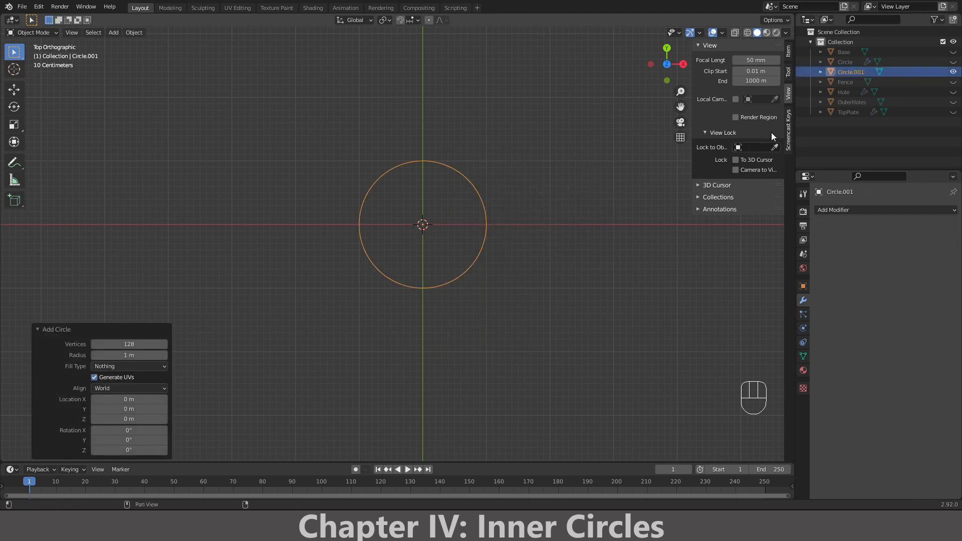
# - Show Base as a size reference in wireframe shading and select the newly added circle
pyautogui.click(953, 53)
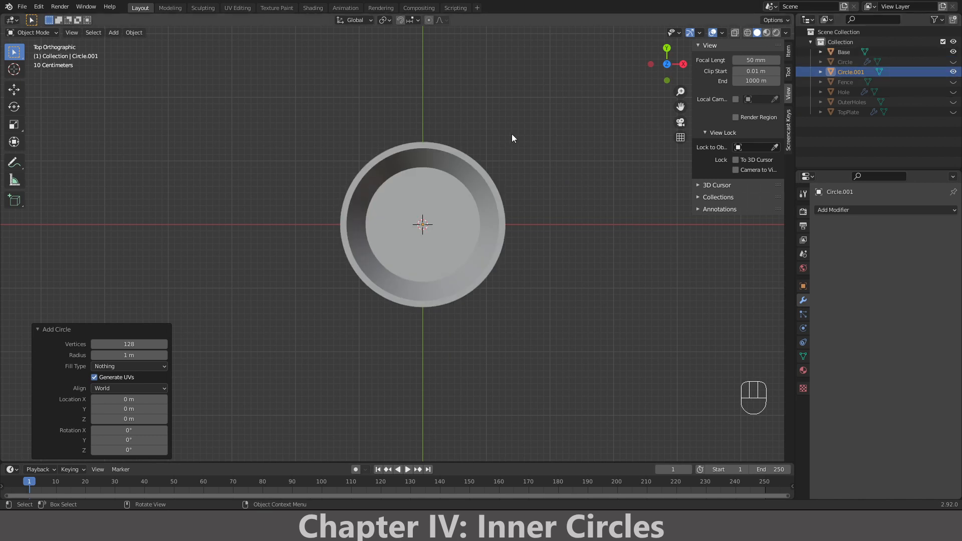
pyautogui.press('z')
pyautogui.click(441, 136)
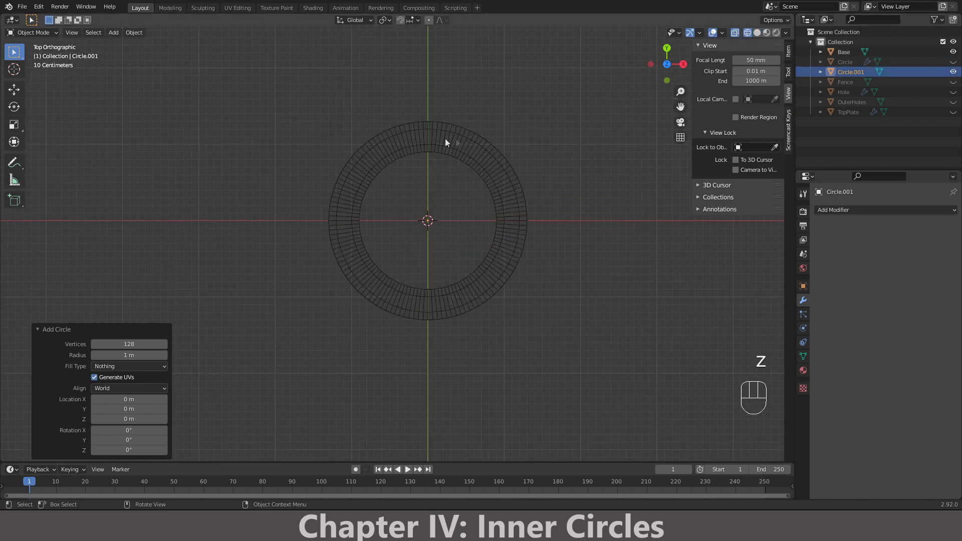
pyautogui.click(846, 72)
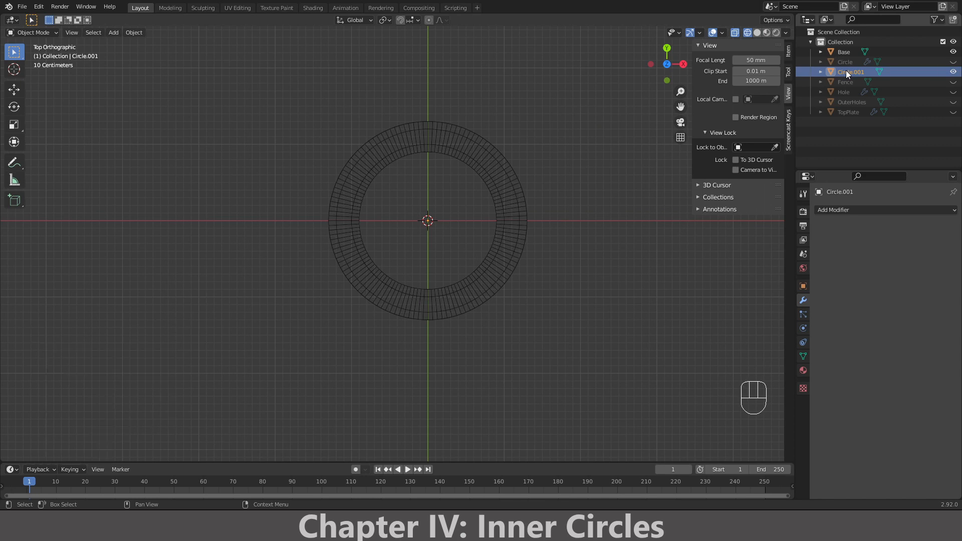
# - Rename Circle.001 to InnerCircle and scale it uniformly to 0.6 in object mode
pyautogui.doubleClick(846, 72)
pyautogui.write('InnerC')
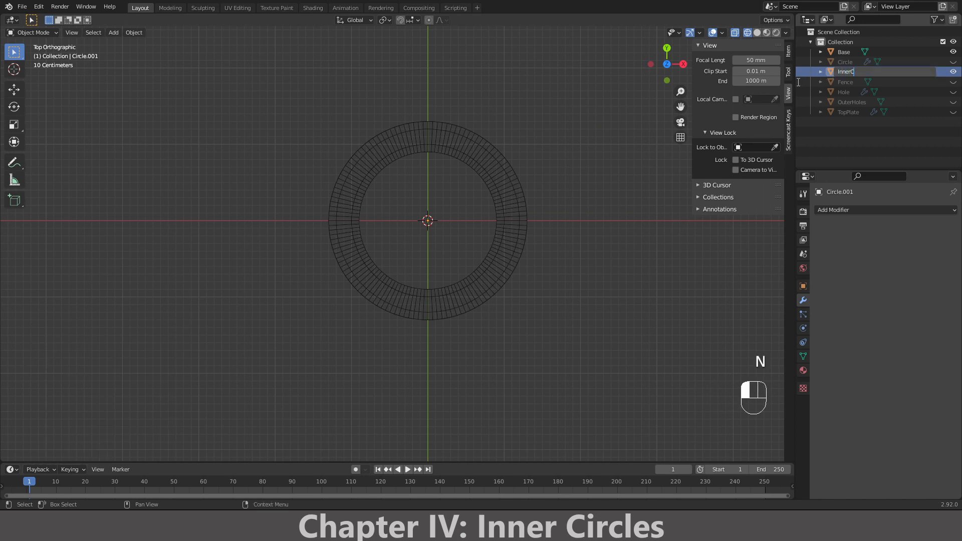
pyautogui.write('ircle')
pyautogui.press('Return')
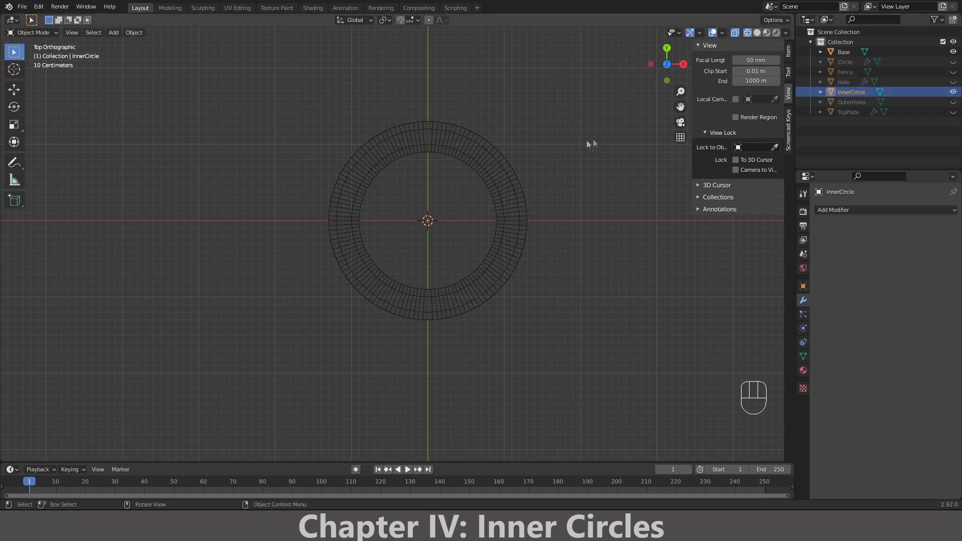
pyautogui.press('s')
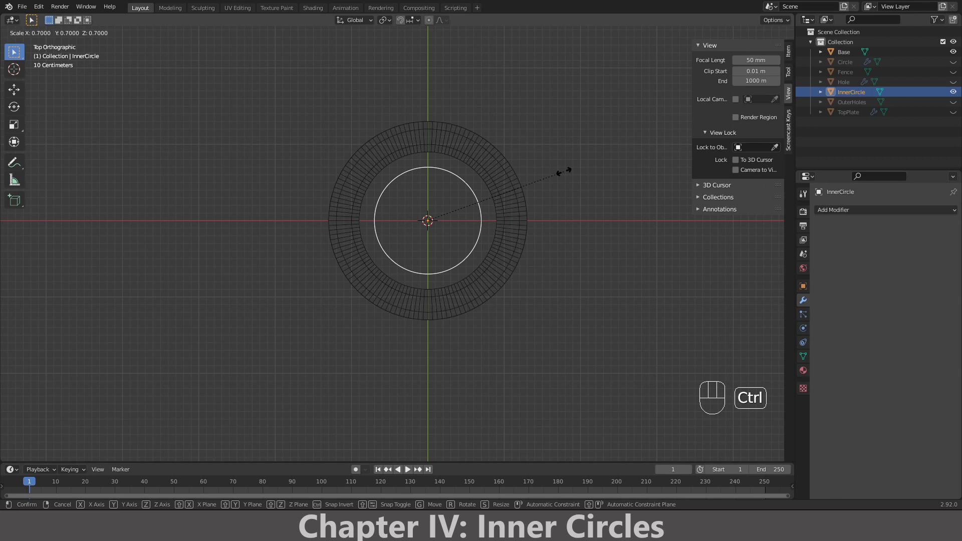
pyautogui.click(552, 174)
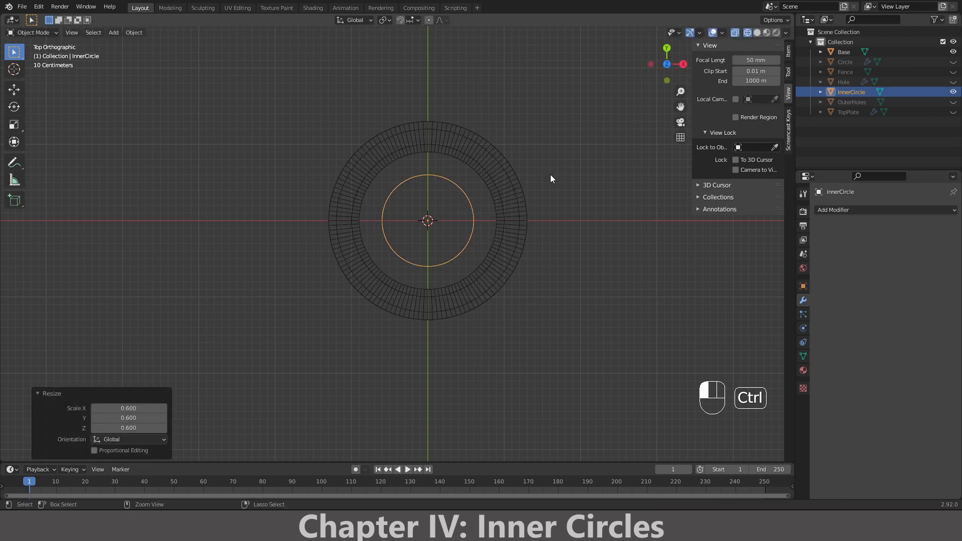
# - Extrude InnerCircle's edges in place in edit mode and scale the new loop inward to 0.9, forming a flat ring
pyautogui.scroll(3, 475, 182)
pyautogui.press('Tab')
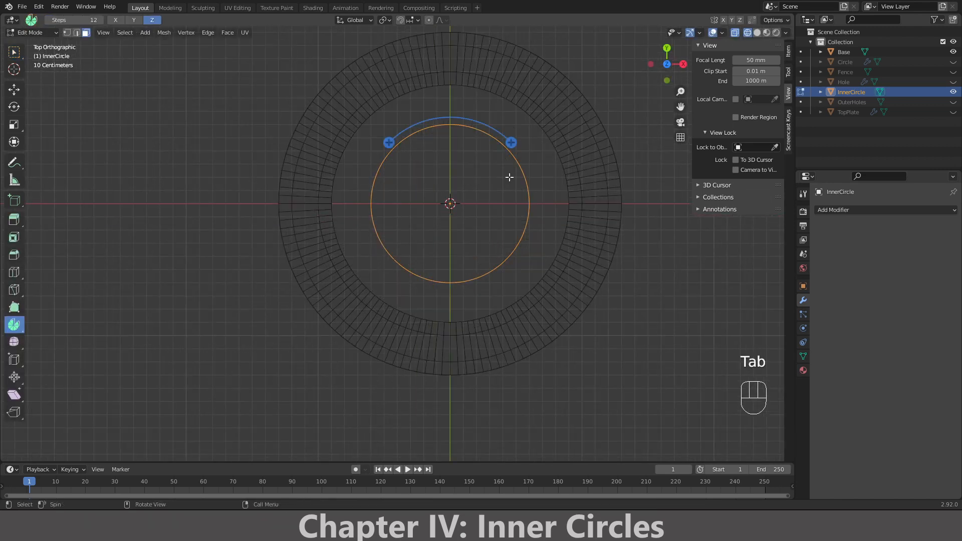
pyautogui.click(75, 35)
pyautogui.press('e')
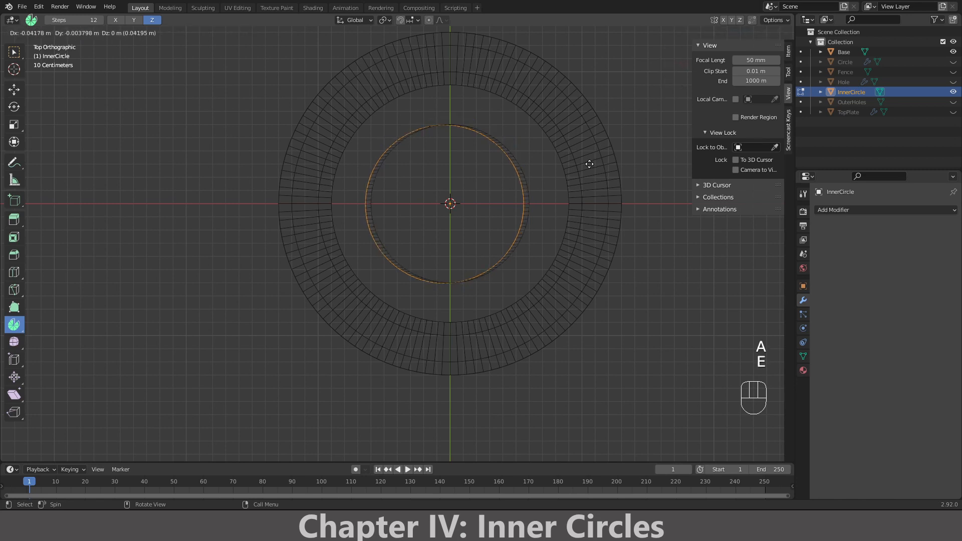
pyautogui.rightClick(590, 164)
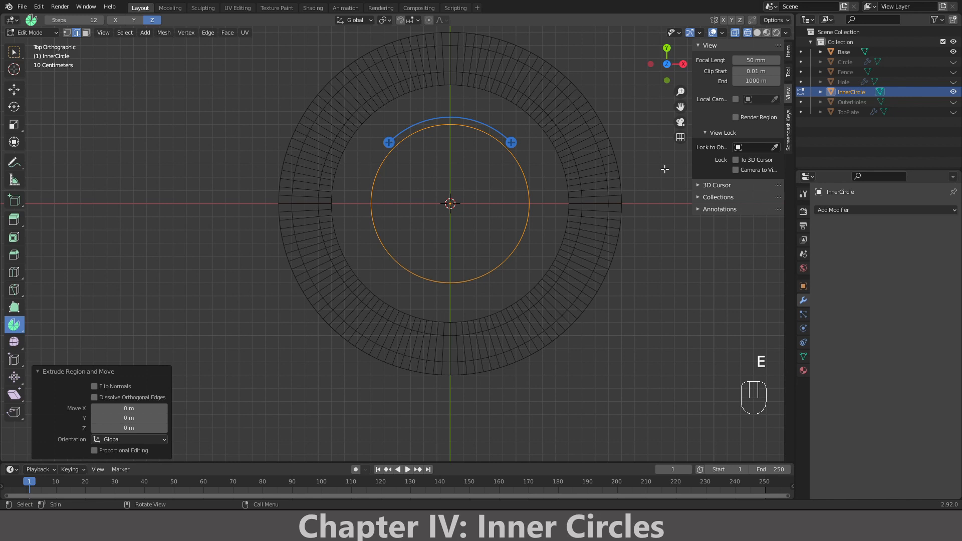
pyautogui.press('s')
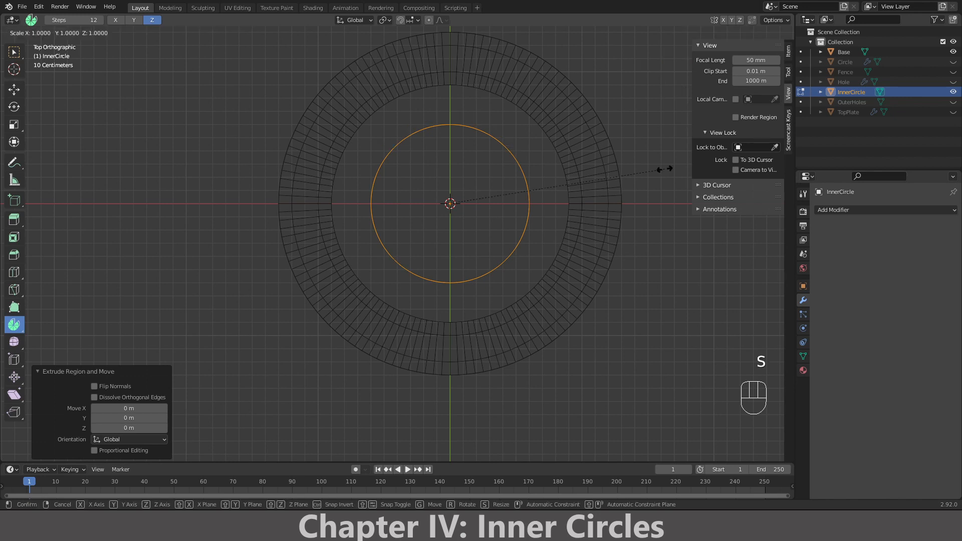
pyautogui.press('ctrl')
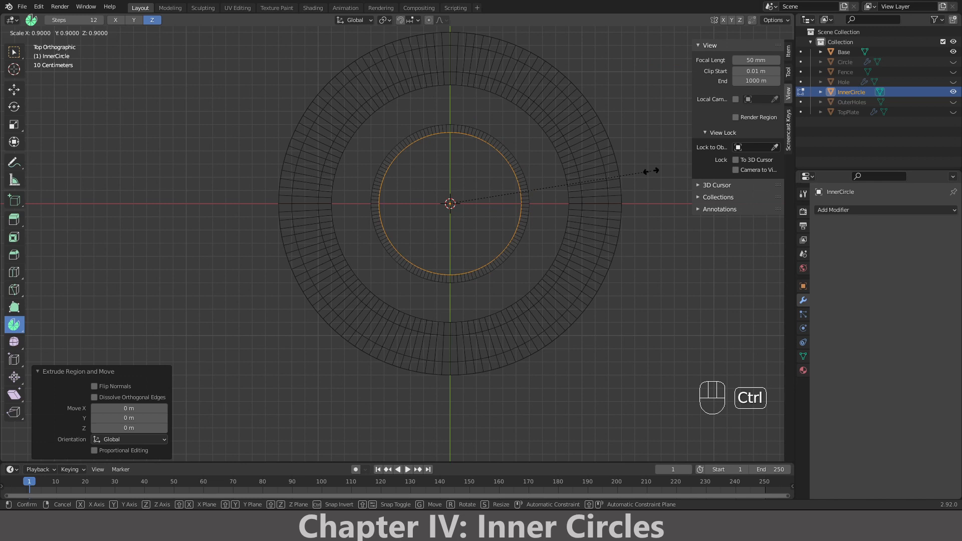
pyautogui.click(651, 171)
pyautogui.scroll(3, 537, 165)
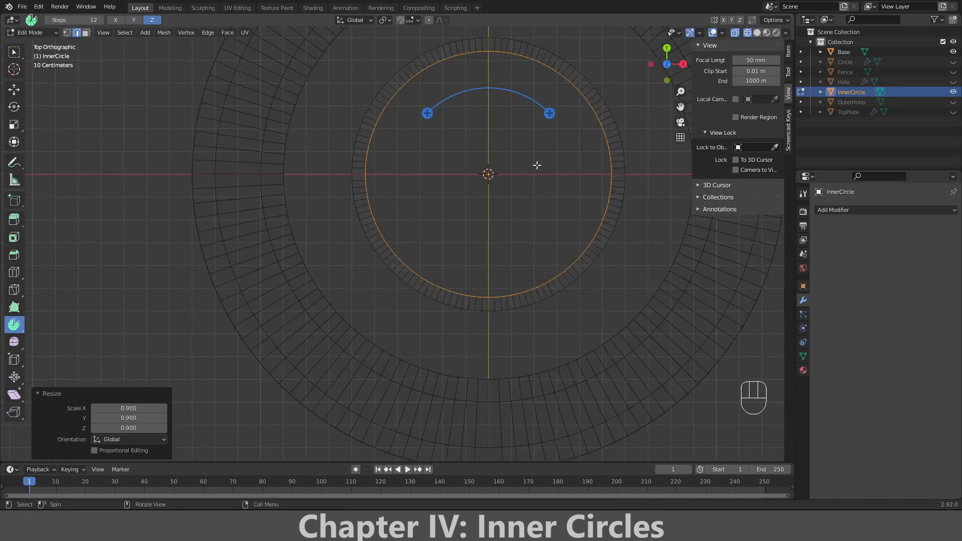
pyautogui.press('Tab')
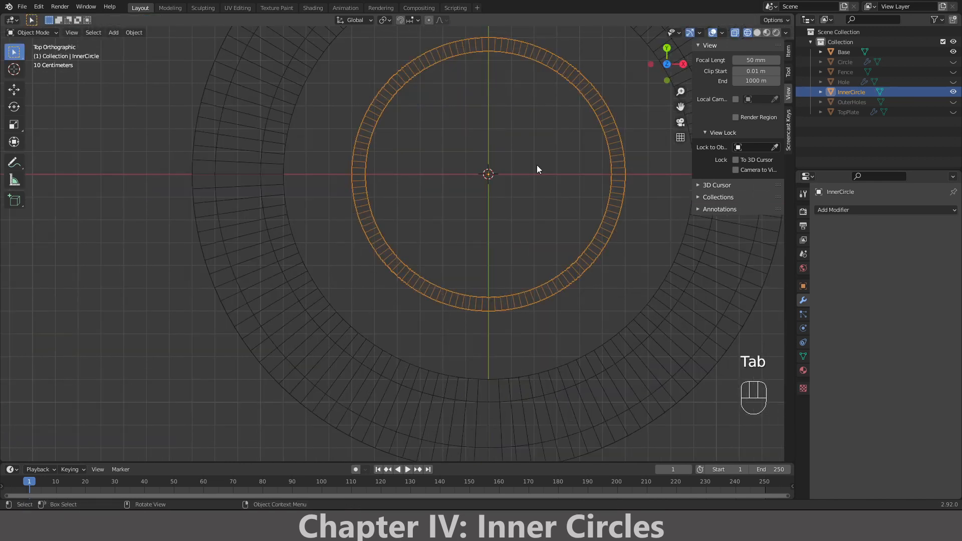
# - Switch to solid shading, check the ring's size against Base in perspective, and hide Base
pyautogui.scroll(-2, 537, 164)
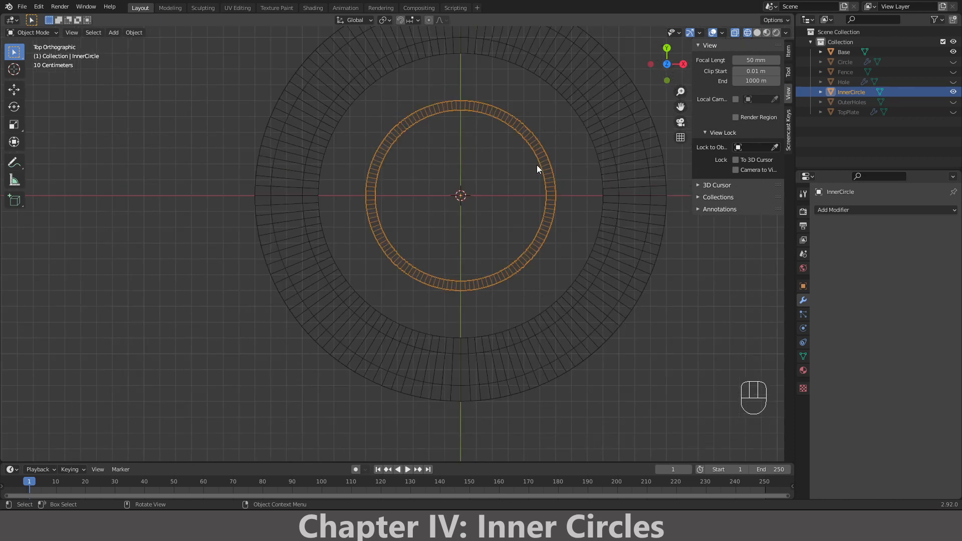
pyautogui.press('z')
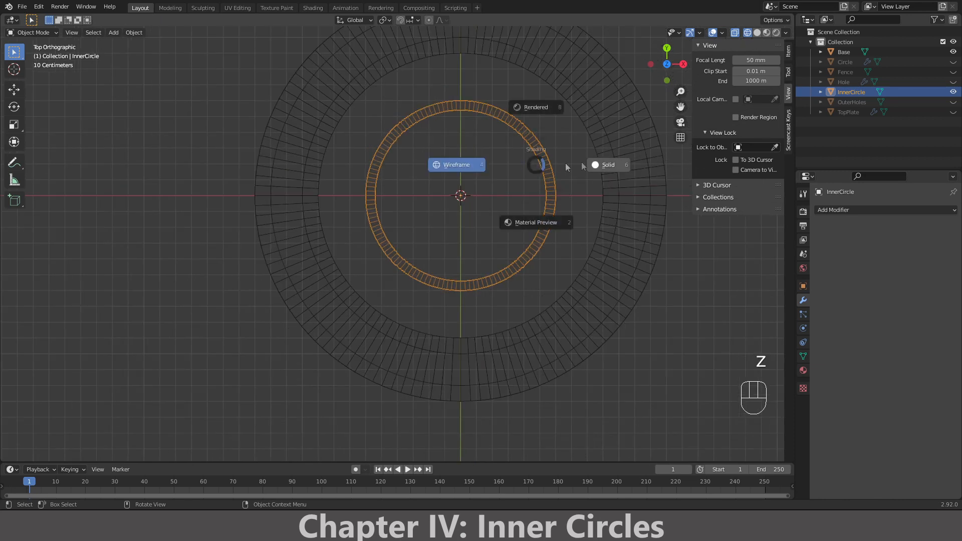
pyautogui.click(567, 173)
pyautogui.moveTo(567, 176); pyautogui.dragTo(540, 164, button='middle')
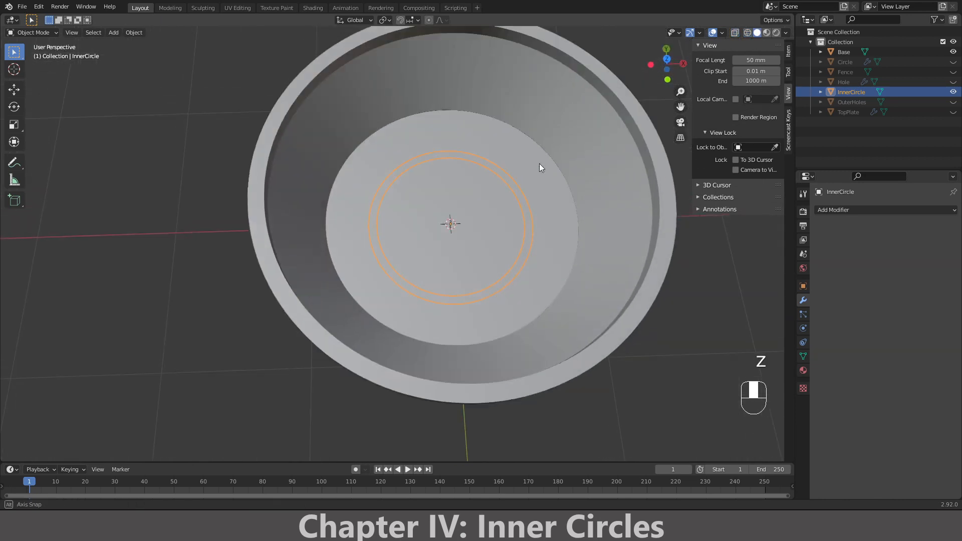
pyautogui.click(954, 51)
# - Add a mesh circle at the world origin in top view to start the smaller concentric rings inside InnerCircle
pyautogui.press('KP_1')
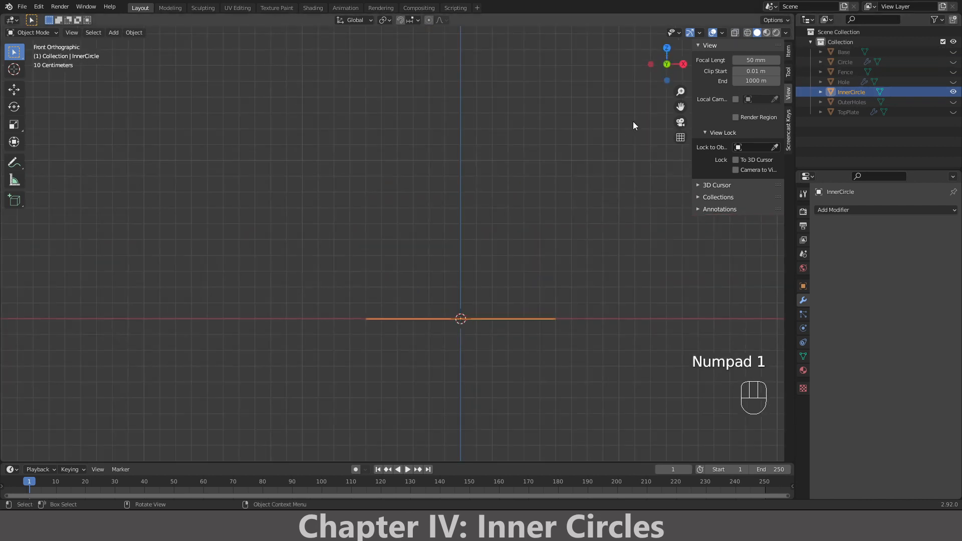
pyautogui.press('KP_7')
pyautogui.click(488, 223)
pyautogui.scroll(1, 488, 224)
pyautogui.hotkey('shift', 'a')
pyautogui.moveTo(489, 220)
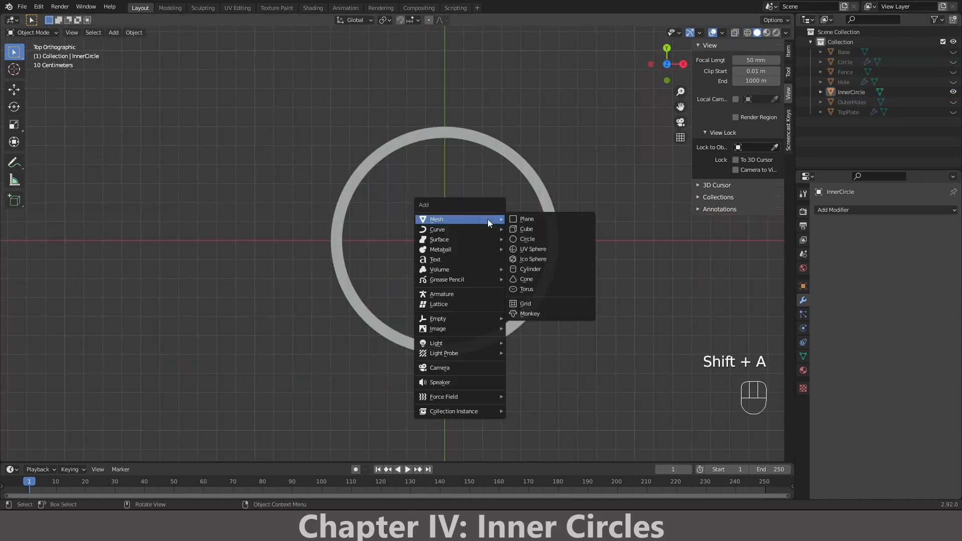
pyautogui.click(538, 239)
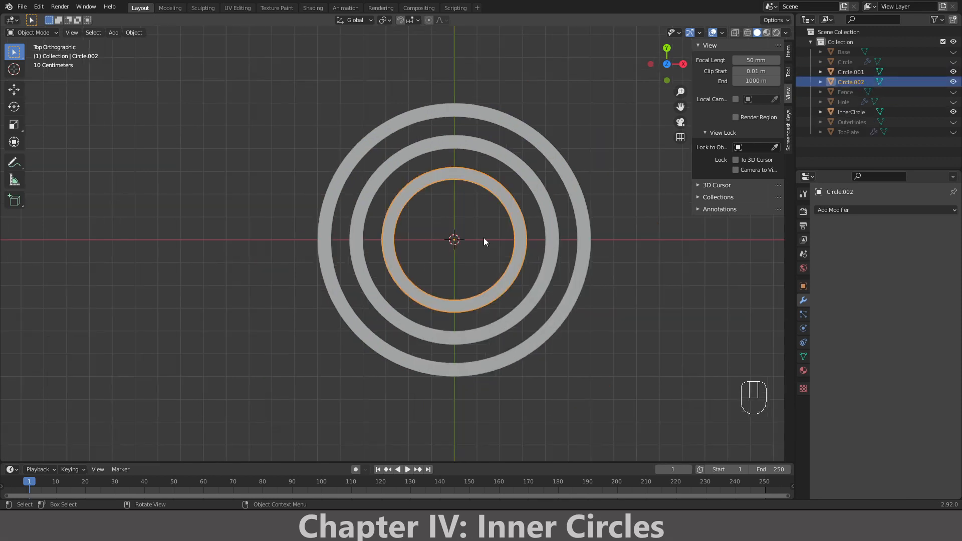
# - Thin the innermost ring, Circle.002, by scaling its inner edge loop outward by 1.1 in edit mode
pyautogui.press('s')
pyautogui.rightClick(497, 215)
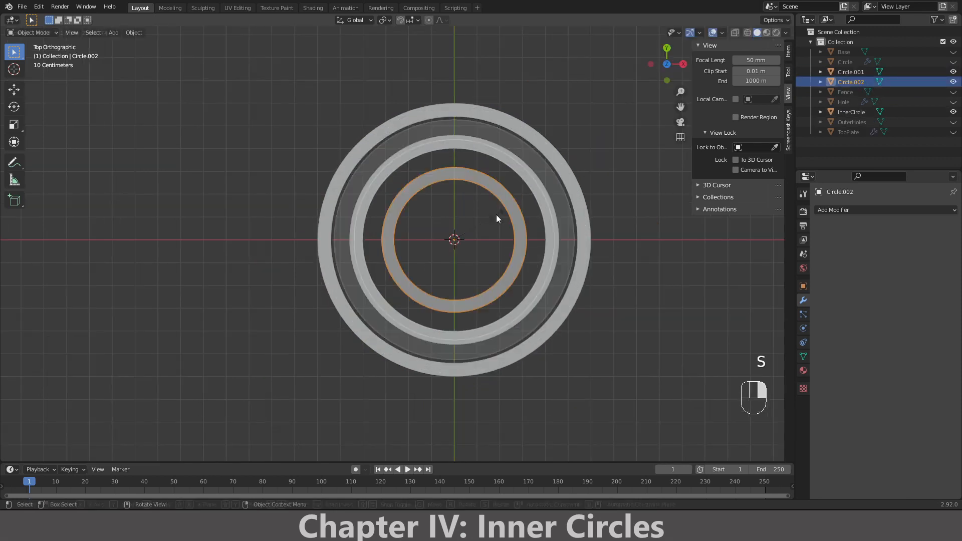
pyautogui.press('Tab')
pyautogui.press('s')
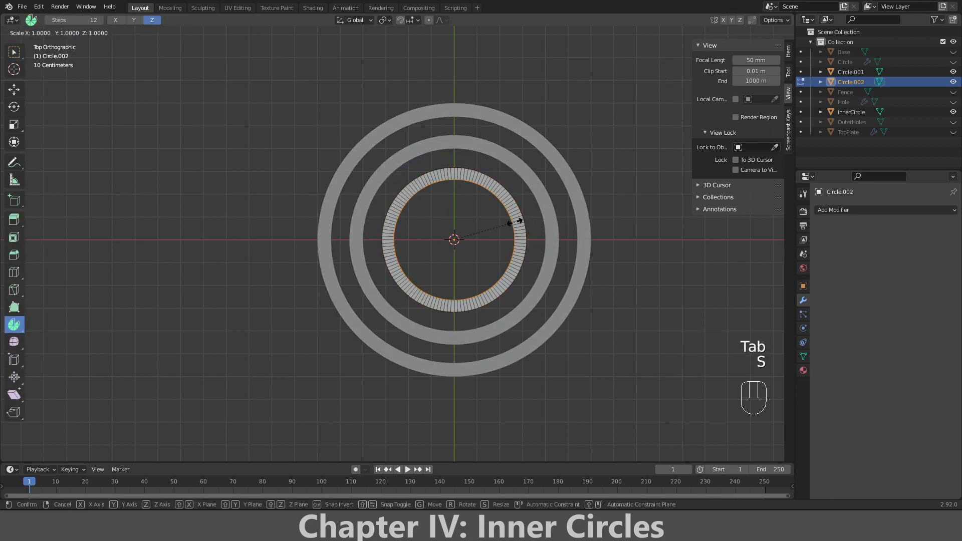
pyautogui.click(524, 221)
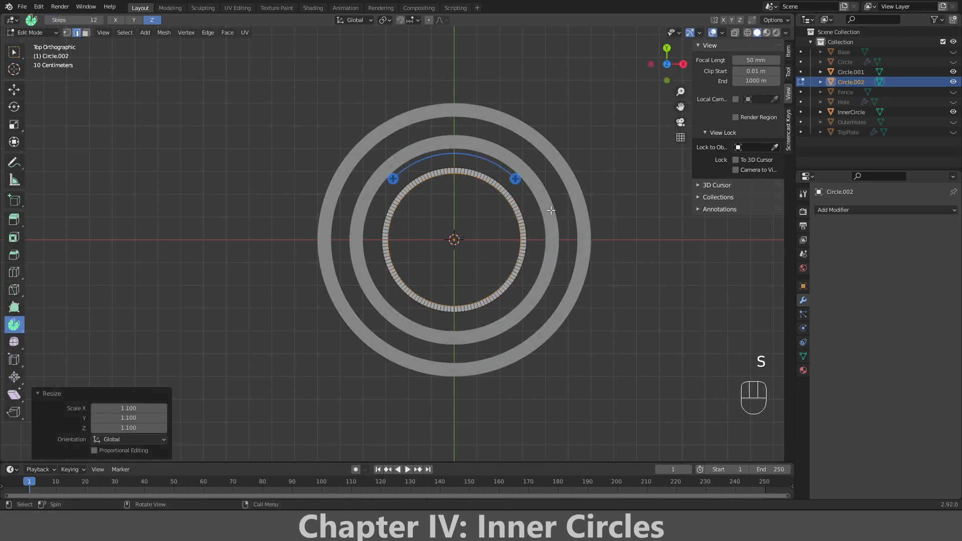
pyautogui.press('Tab')
# - Thin the middle ring, Circle.001, by scaling its inner edge loop outward by 1.08
pyautogui.click(551, 210)
pyautogui.press('Tab')
pyautogui.press('s')
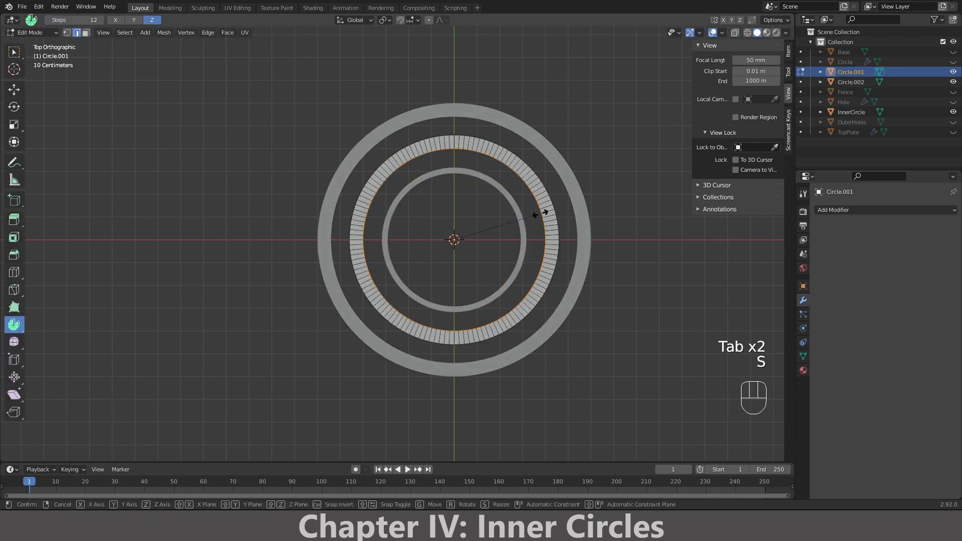
pyautogui.press('ctrl')
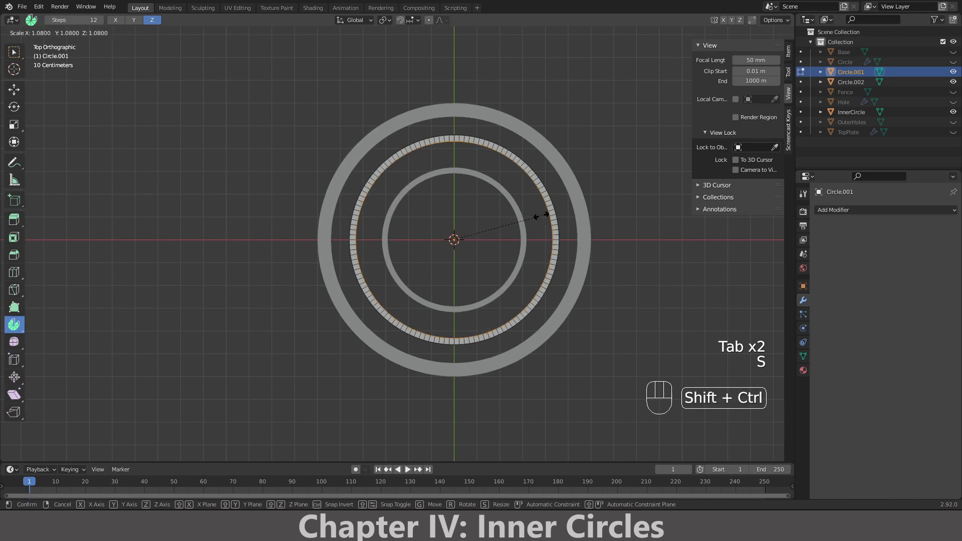
pyautogui.click(536, 217)
pyautogui.press('Tab')
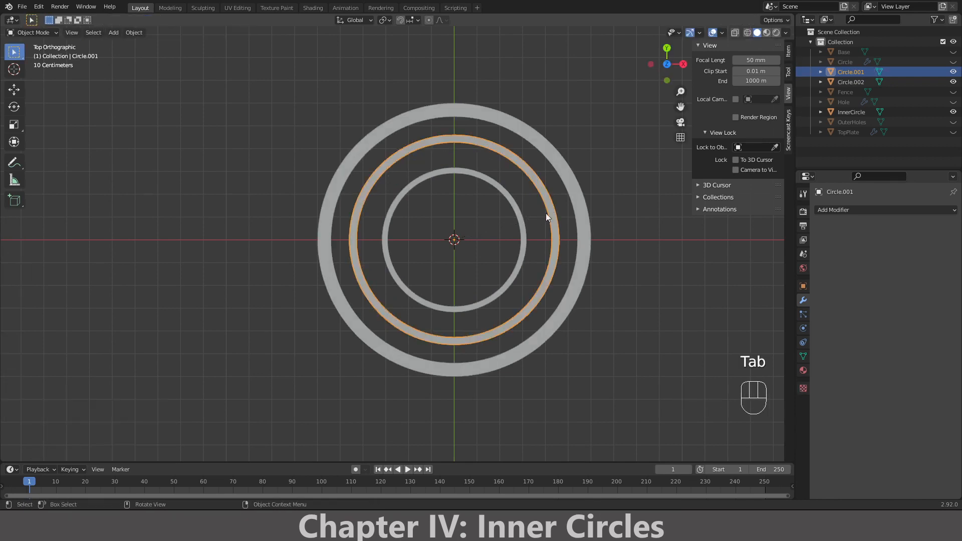
# - Thin the outermost ring, InnerCircle, by scaling its inner edge loop slightly outward
pyautogui.click(578, 206)
pyautogui.press('Tab')
pyautogui.press('s')
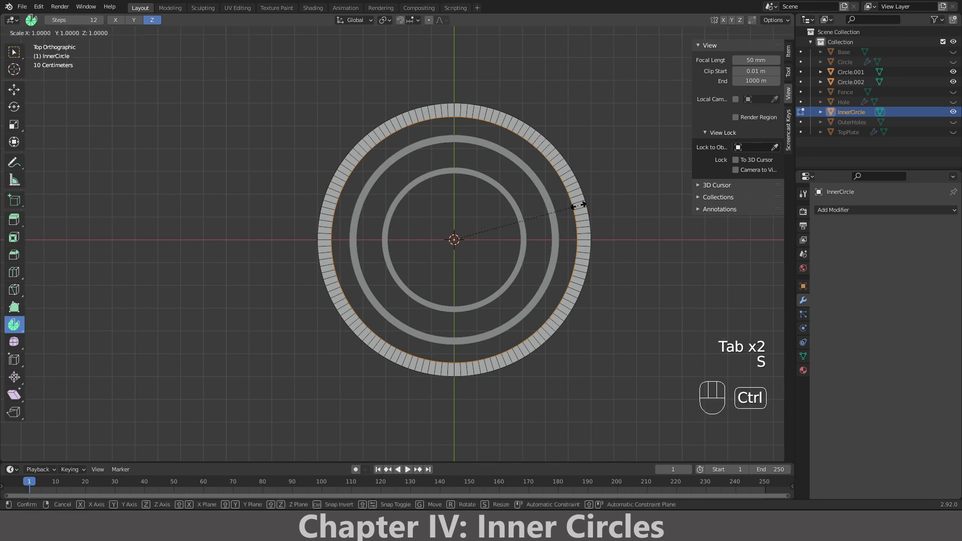
pyautogui.click(658, 205)
pyautogui.press('Tab')
# - Select all three concentric rings, with the innermost one active, and join them into a single object
pyautogui.moveTo(616, 211)
pyautogui.mouseDown(button='middle')
pyautogui.moveTo(619, 112)
pyautogui.moveTo(618, 205)
pyautogui.mouseUp(button='middle')
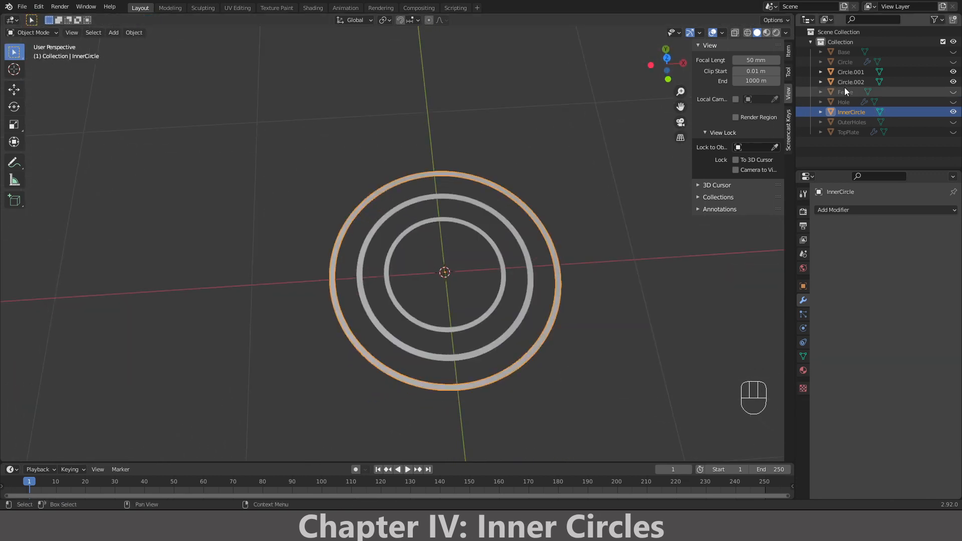
pyautogui.keyDown('shift'); pyautogui.click(844, 82); pyautogui.keyUp('shift')
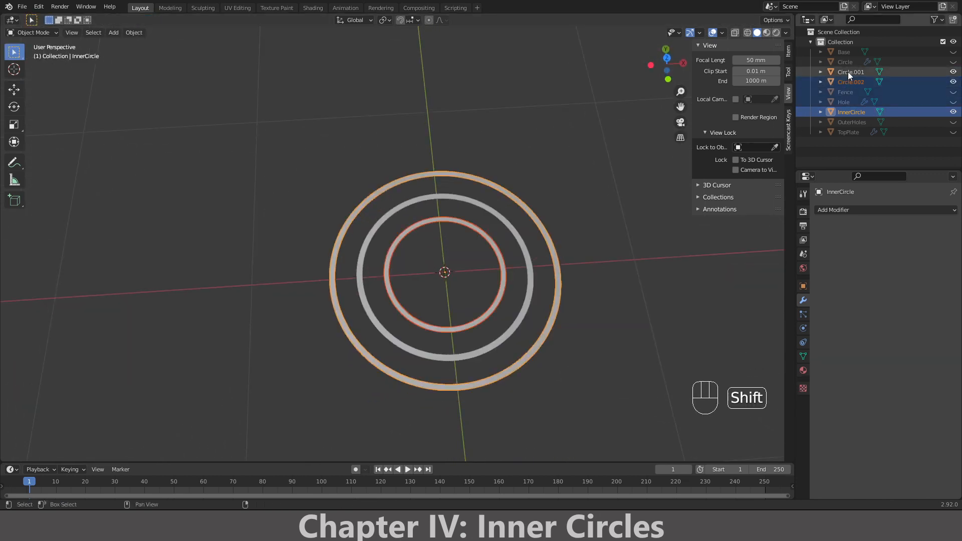
pyautogui.click(486, 383)
pyautogui.keyDown('shift'); pyautogui.click(479, 350); pyautogui.keyUp('shift')
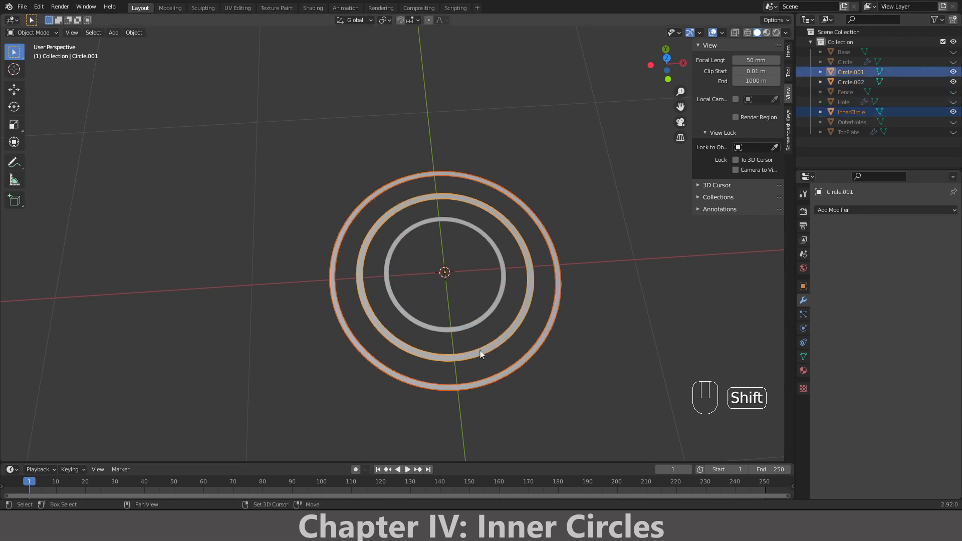
pyautogui.keyDown('shift'); pyautogui.click(473, 324); pyautogui.keyUp('shift')
pyautogui.press('ctrl')
pyautogui.hotkey('ctrl', 'j')
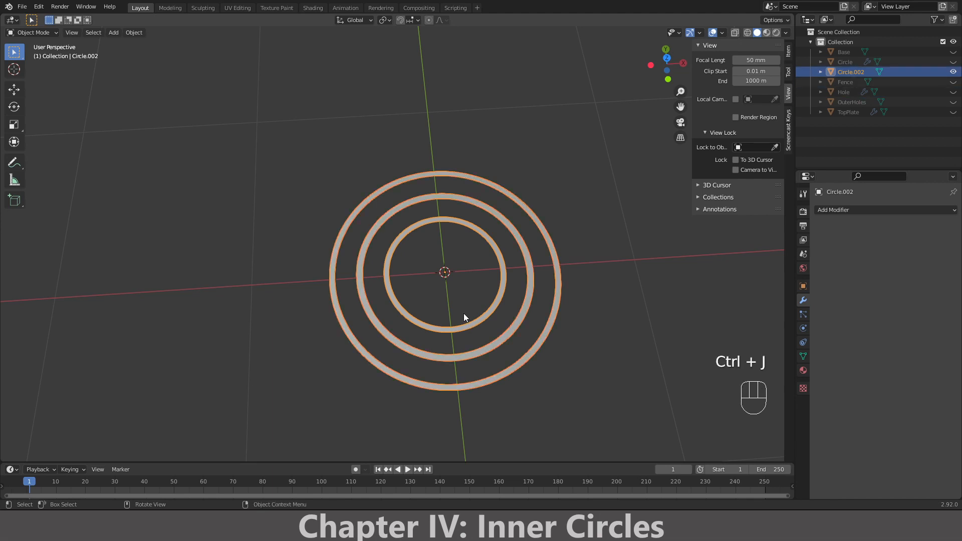
# - Extrude all faces of the joined rings upward along Z by about 0.08 m in front view
pyautogui.press('KP_1')
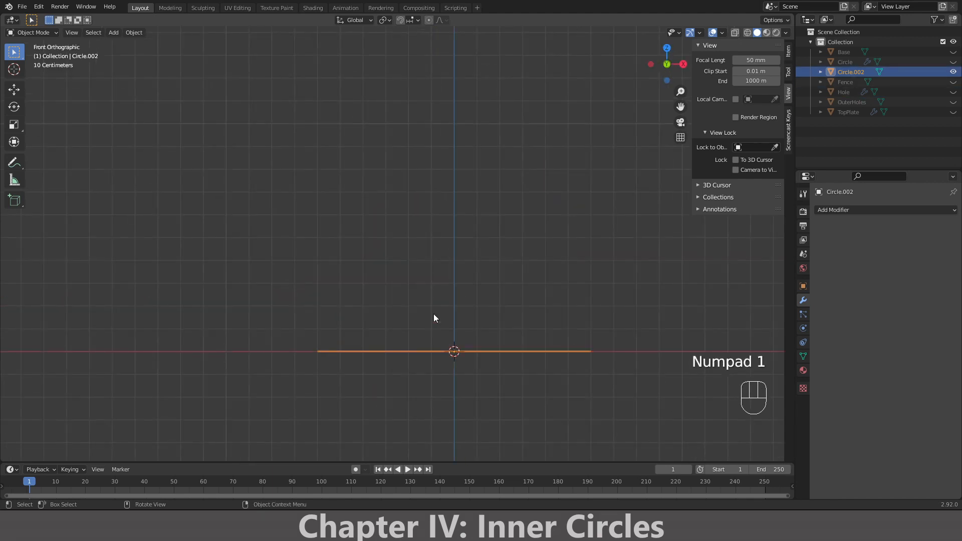
pyautogui.press('KP_7')
pyautogui.press('Tab')
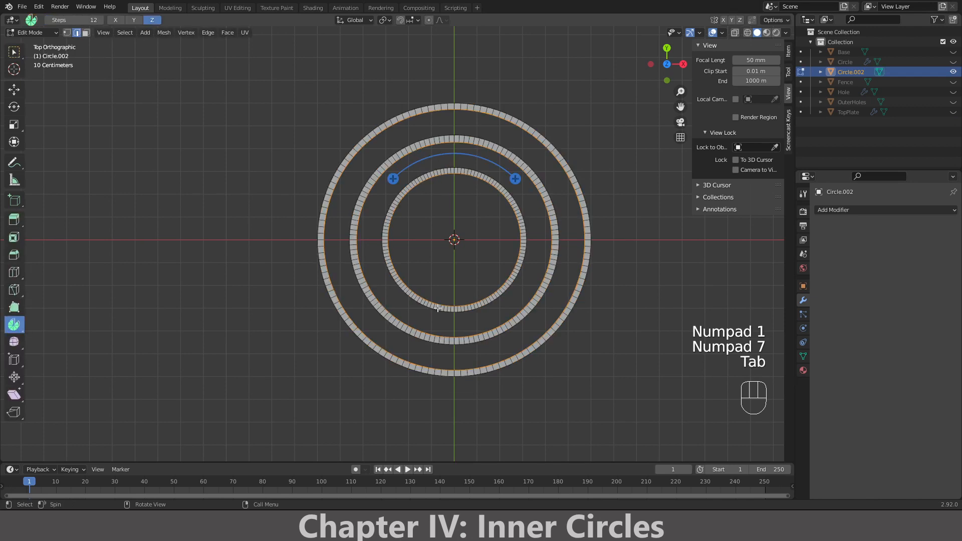
pyautogui.press('a')
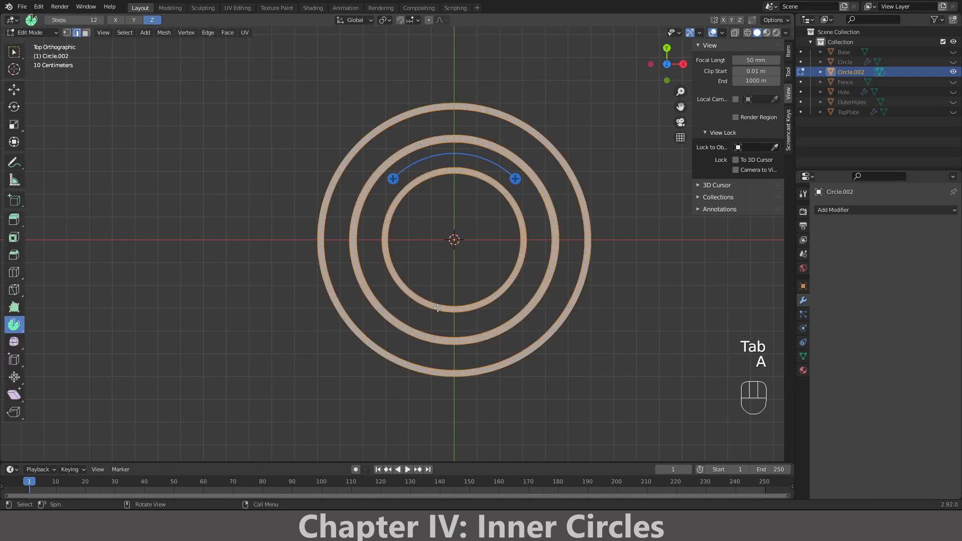
pyautogui.press('KP_1')
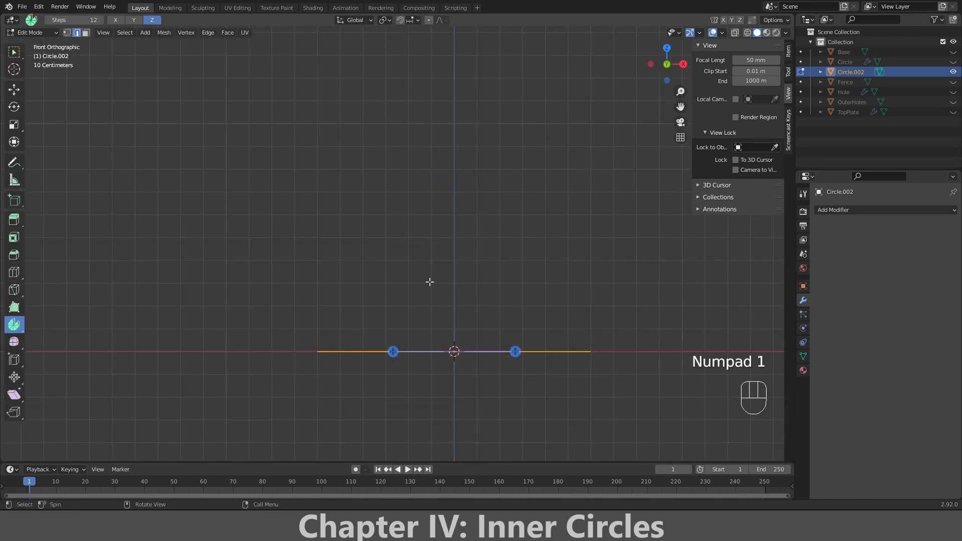
pyautogui.click(86, 33)
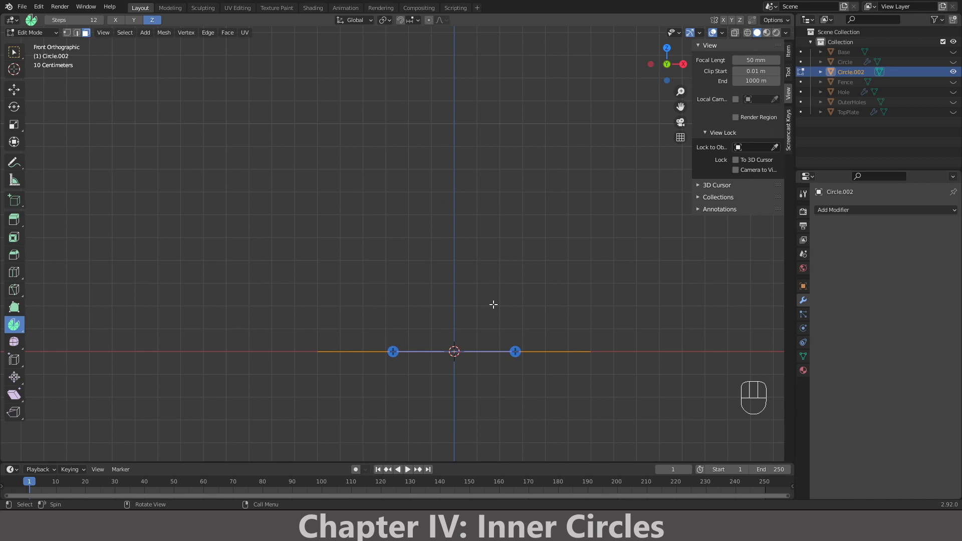
pyautogui.press('e')
pyautogui.press('z')
pyautogui.press('ctrl')
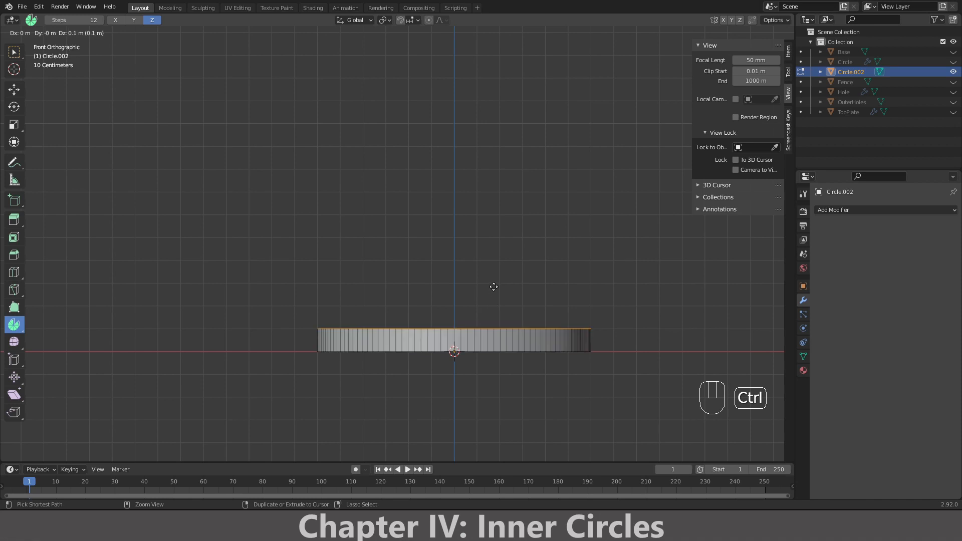
pyautogui.press('shift')
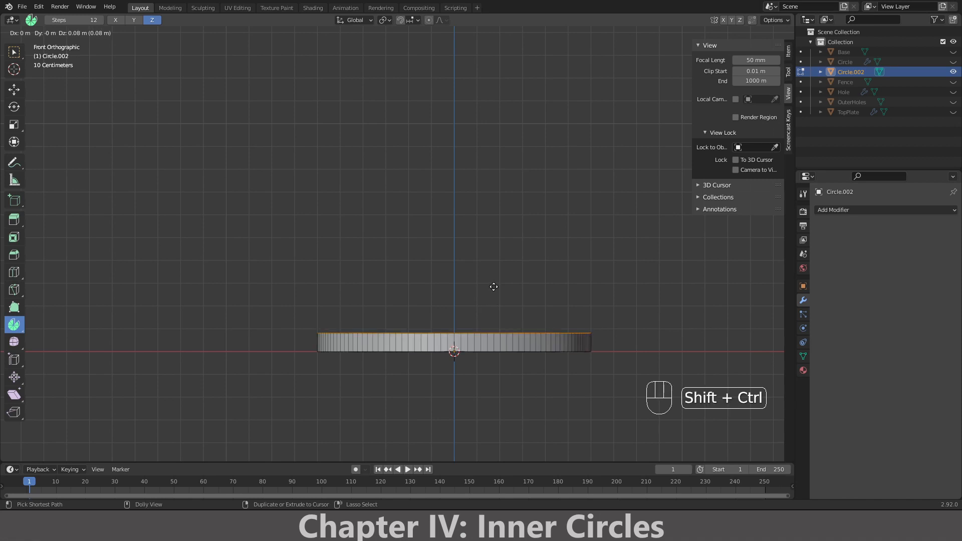
# - Finish extruding the three concentric rings 0.1 m upward along Z and leave mesh editing
pyautogui.keyDown('ctrl'); pyautogui.click(494, 286); pyautogui.keyUp('ctrl')
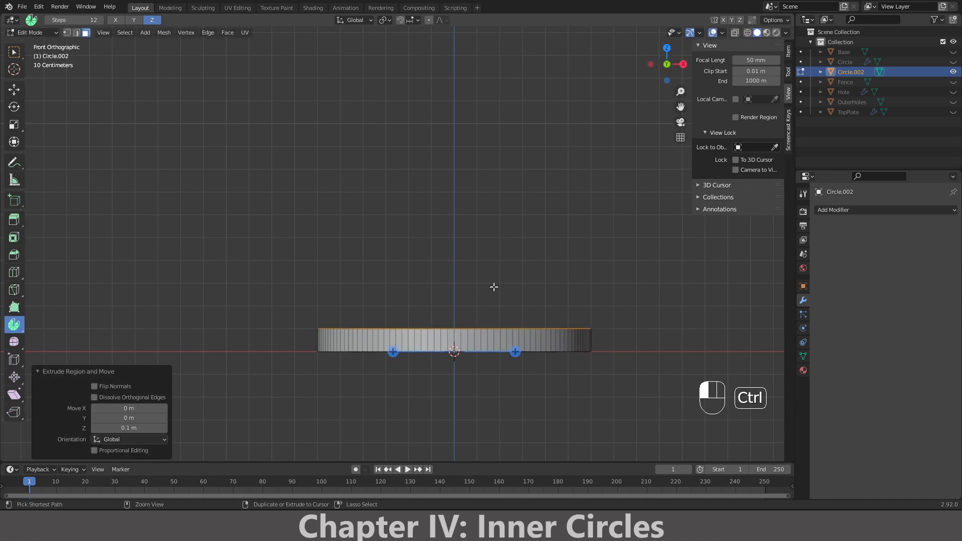
pyautogui.moveTo(565, 308); pyautogui.dragTo(546, 384, button='middle')
pyautogui.press('Tab')
pyautogui.press('KP_1')
pyautogui.press('KP_7')
pyautogui.click(546, 384)
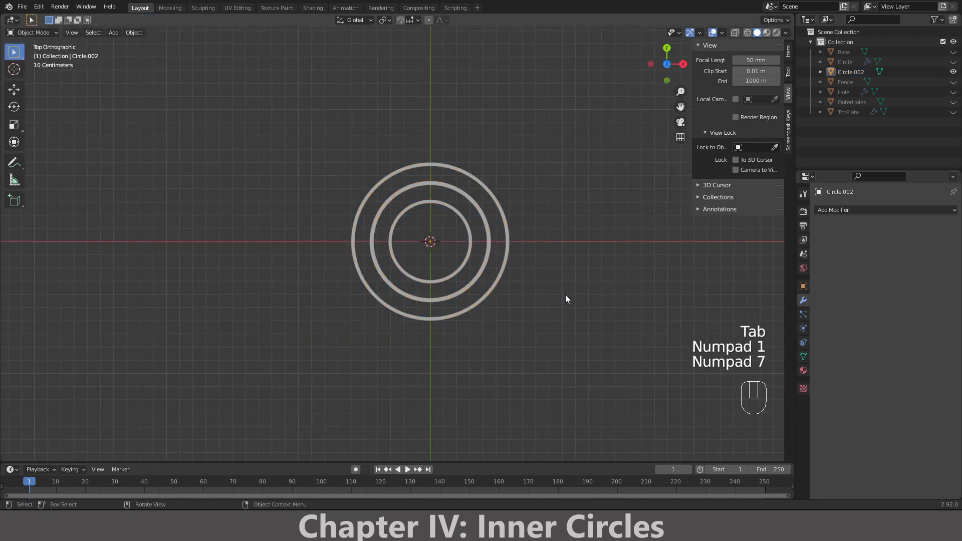
# - Add a mesh cube at the centre of the rings and scale it uniformly by 0.1
pyautogui.scroll(1, 419, 144)
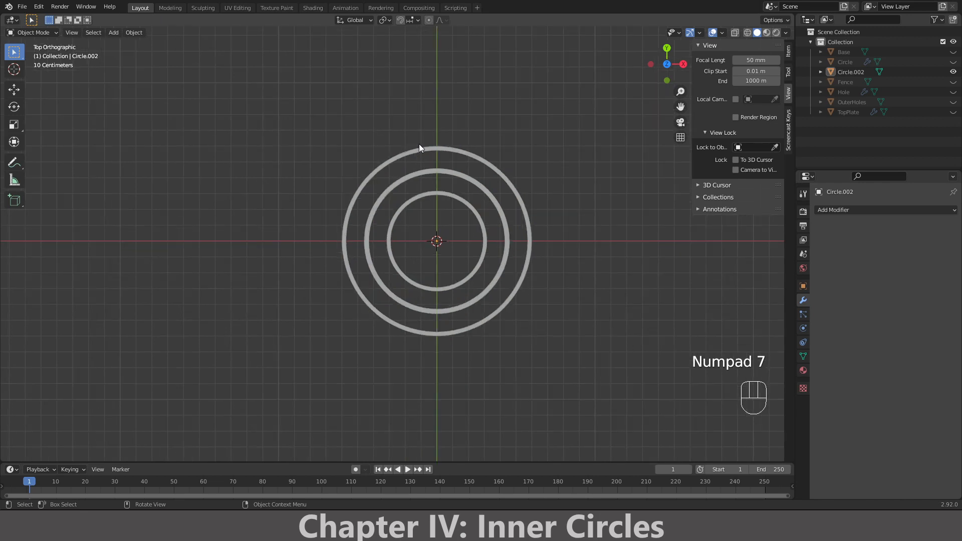
pyautogui.hotkey('shift', 'a')
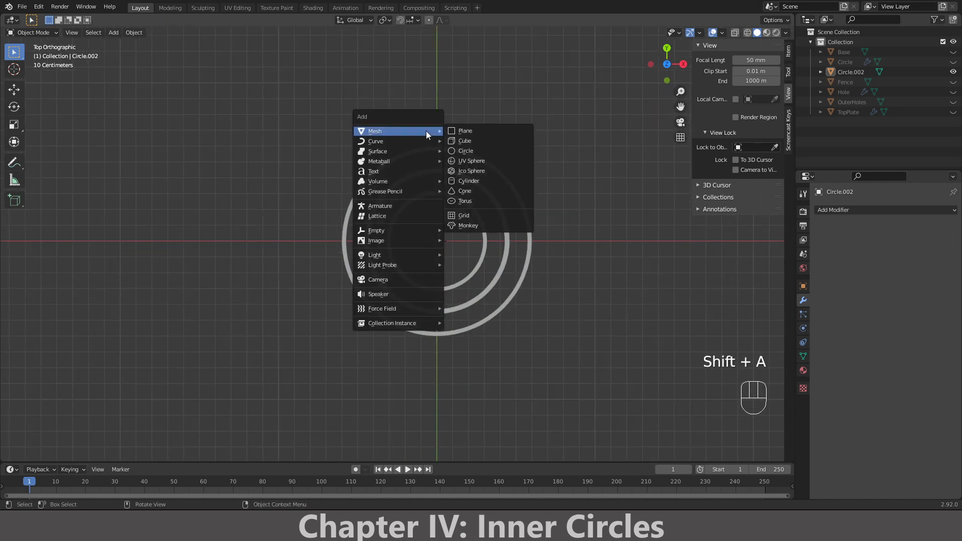
pyautogui.click(483, 141)
pyautogui.press('s')
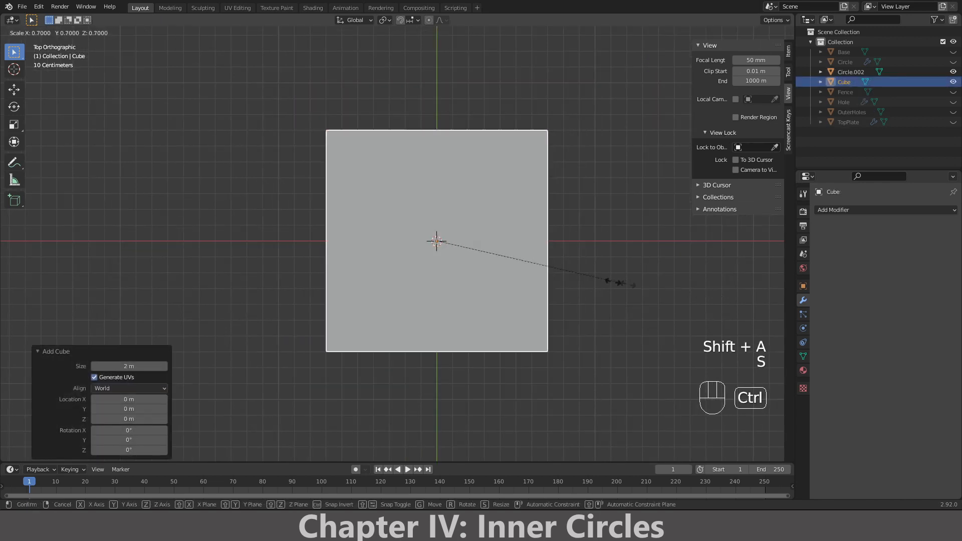
pyautogui.click(471, 255)
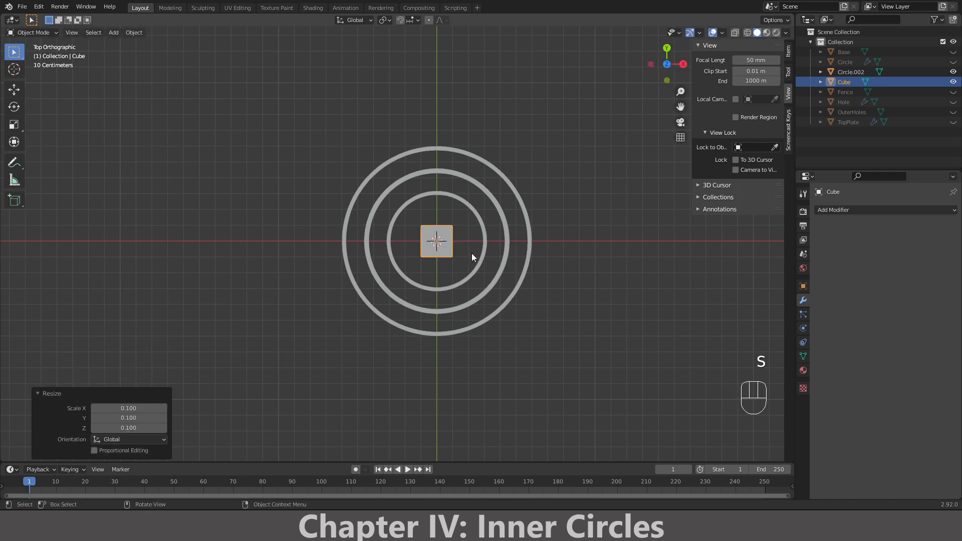
# - Move the small cube 0.45 m along Y onto the band between the inner and outer rings
pyautogui.press('g')
pyautogui.press('z')
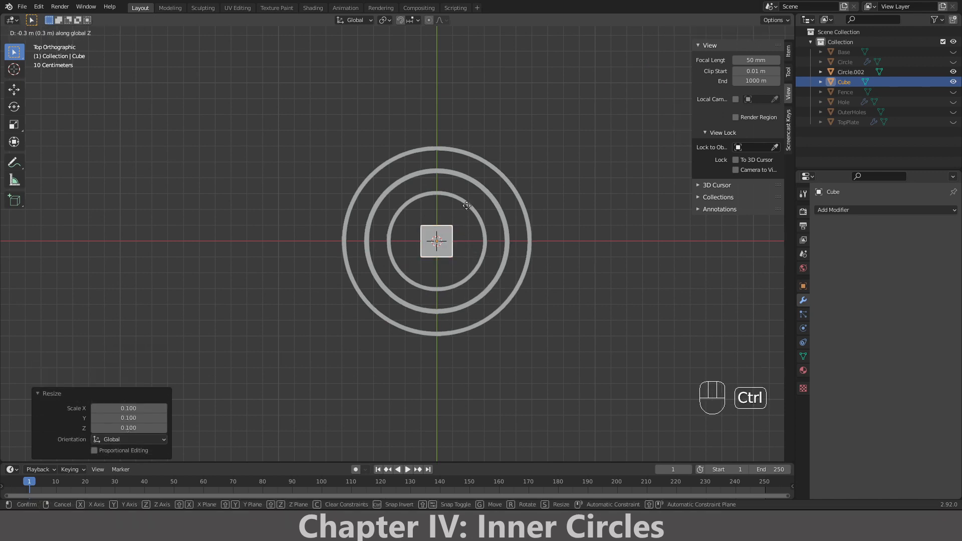
pyautogui.press('g')
pyautogui.press('z')
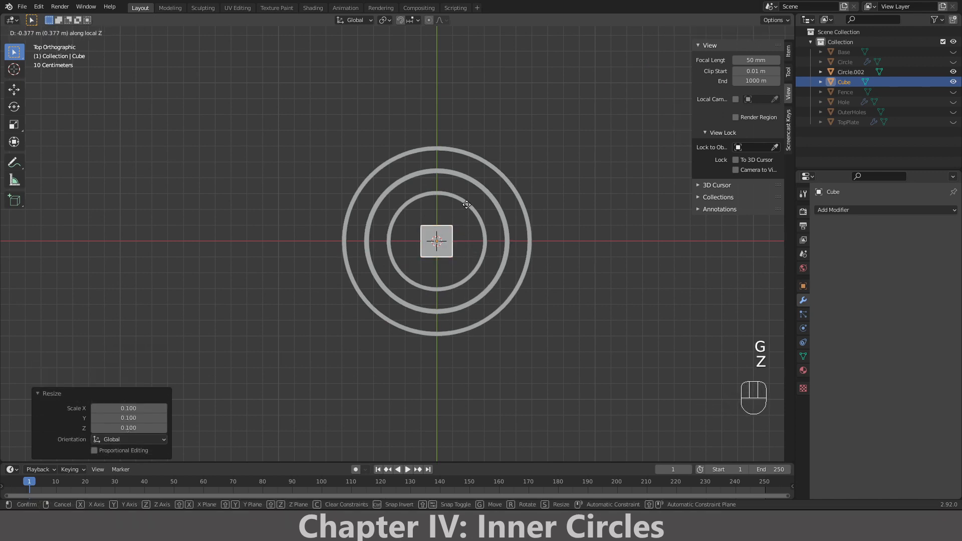
pyautogui.press('y')
pyautogui.press('ctrl')
pyautogui.press('shift')
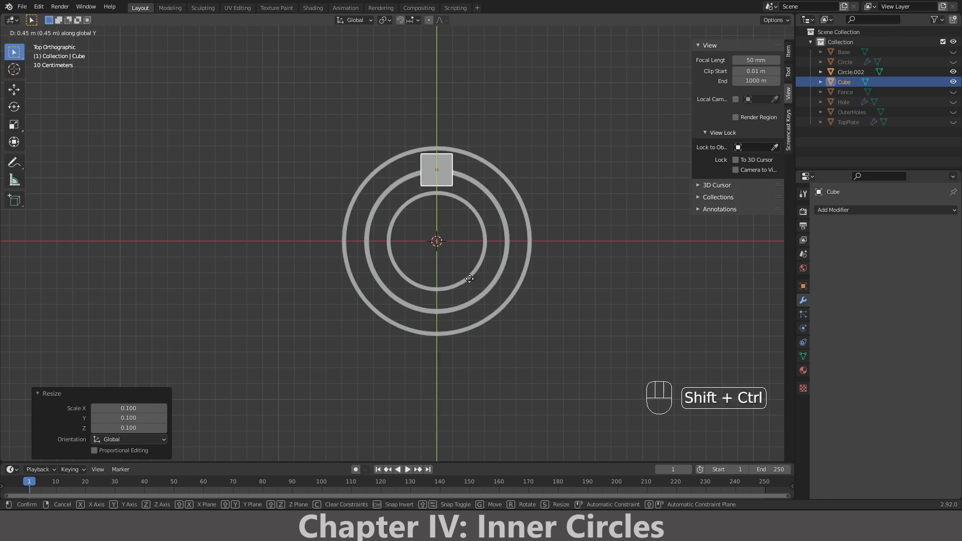
pyautogui.click(472, 282)
# - Resize the cube to a narrow block spanning the rings, scaling it by 0.5 along X and 1.5 along Y
pyautogui.press('s')
pyautogui.press('y')
pyautogui.press('x')
pyautogui.press('ctrl')
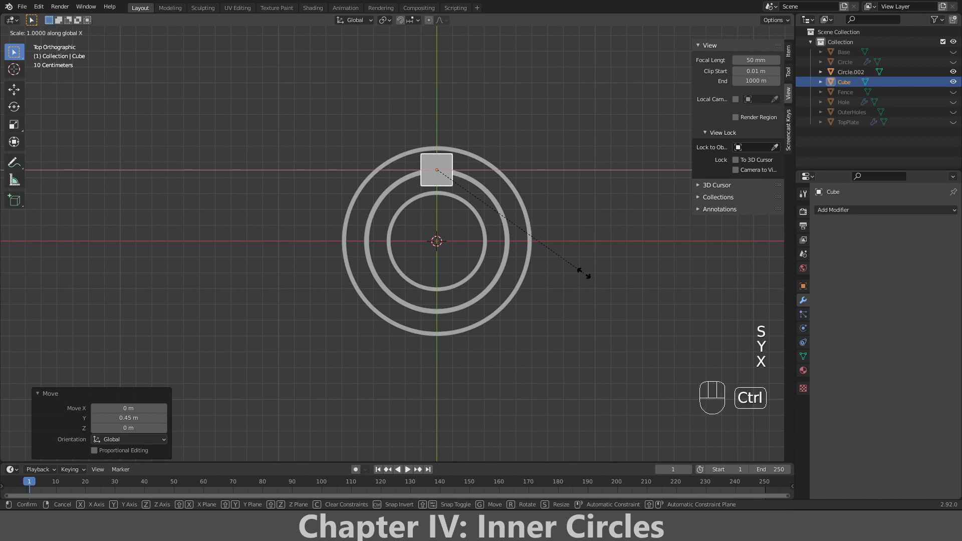
pyautogui.click(500, 223)
pyautogui.press('s')
pyautogui.press('z')
pyautogui.press('y')
pyautogui.press('ctrl')
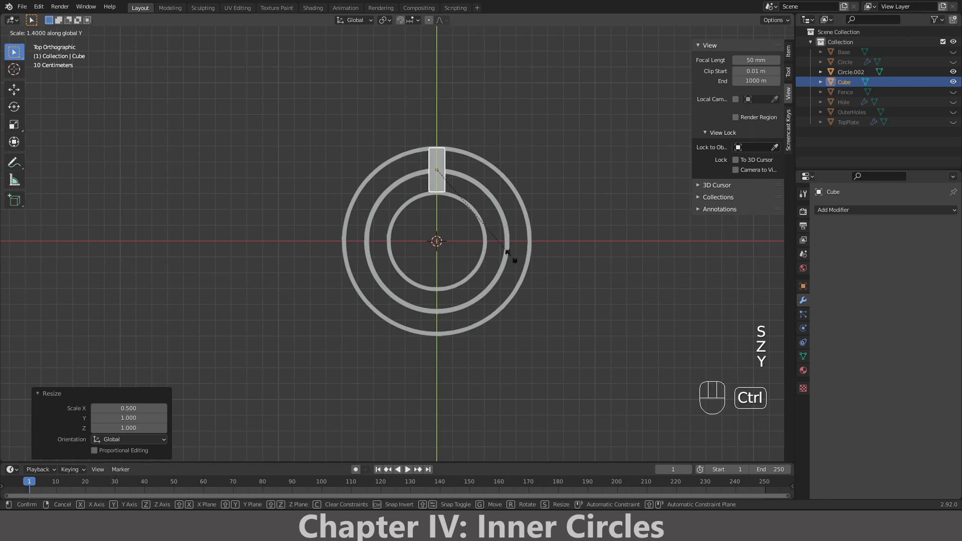
pyautogui.click(514, 264)
# - Shift the block -0.005 m along Y so its ends sit within the outer and inner rings
pyautogui.scroll(5, 511, 258)
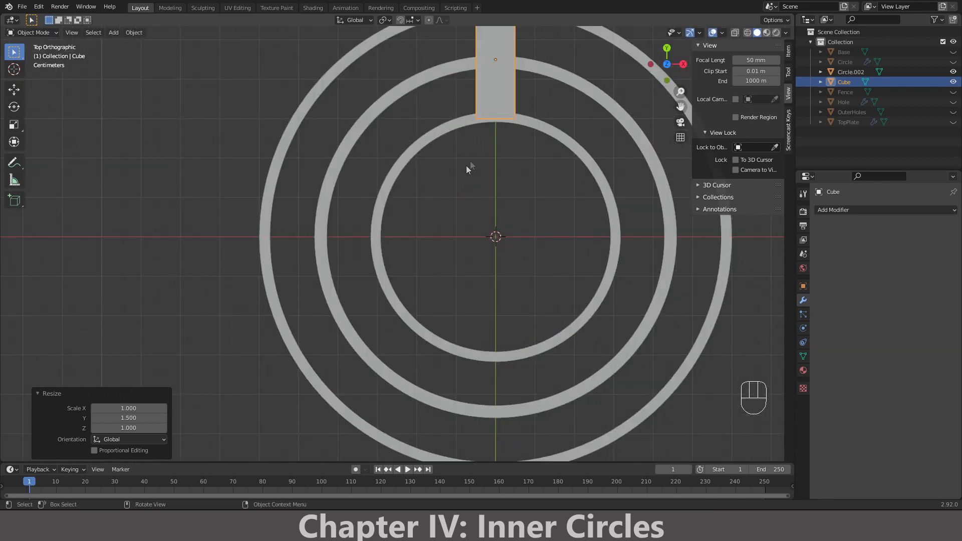
pyautogui.keyDown('shift'); pyautogui.moveTo(516, 129); pyautogui.dragTo(468, 257, button='middle'); pyautogui.keyUp('shift')
pyautogui.scroll(2, 471, 253)
pyautogui.keyDown('shift'); pyautogui.moveTo(531, 205); pyautogui.dragTo(516, 227, button='middle'); pyautogui.keyUp('shift')
pyautogui.press('g')
pyautogui.press('y')
pyautogui.hotkey('shift', 'ctrl')
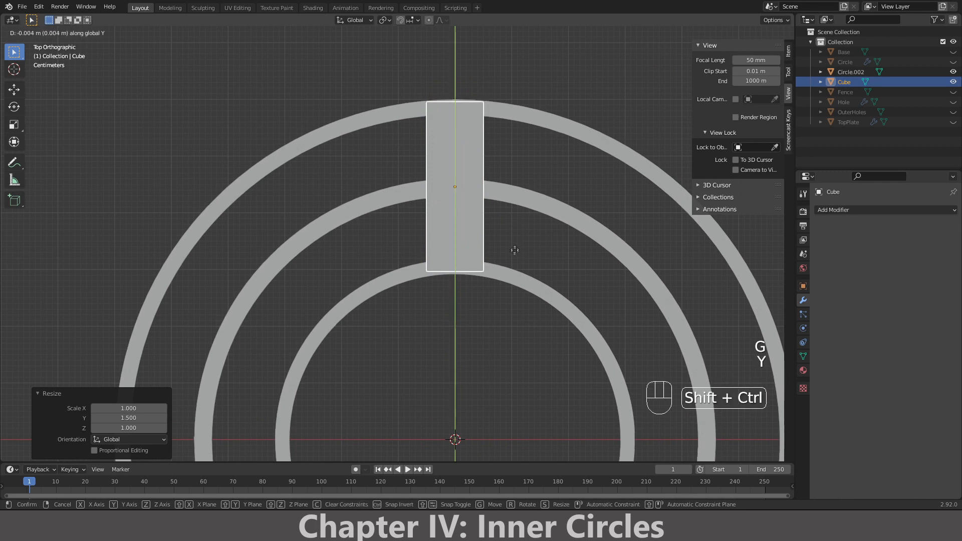
pyautogui.click(514, 257)
# - Raise the block 0.05 m along Z to centre it on the rings' height
pyautogui.scroll(-4, 502, 273)
pyautogui.moveTo(490, 284); pyautogui.dragTo(541, 195, button='middle')
pyautogui.press('KP_1')
pyautogui.keyDown('shift'); pyautogui.moveTo(451, 328); pyautogui.dragTo(468, 277, button='middle'); pyautogui.keyUp('shift')
pyautogui.scroll(3, 466, 307)
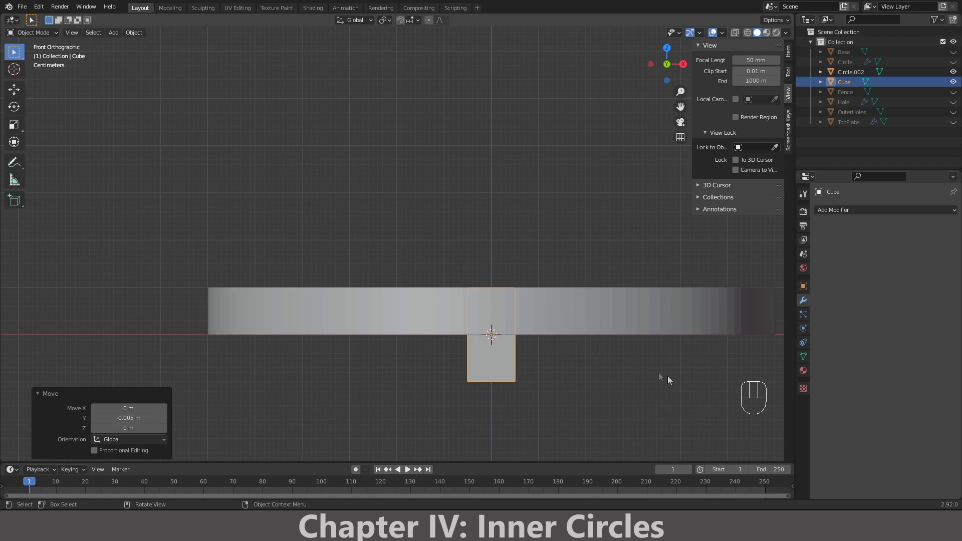
pyautogui.press('g')
pyautogui.press('z')
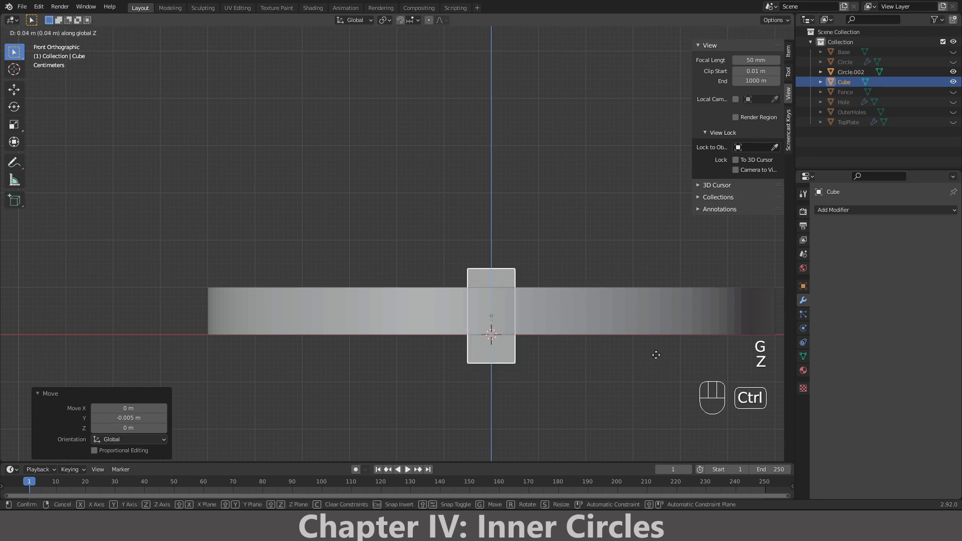
pyautogui.click(654, 351)
# - Scale the block by 0.5 along Z to match the rings' height
pyautogui.press('s')
pyautogui.press('y')
pyautogui.press('z')
pyautogui.press('ctrl')
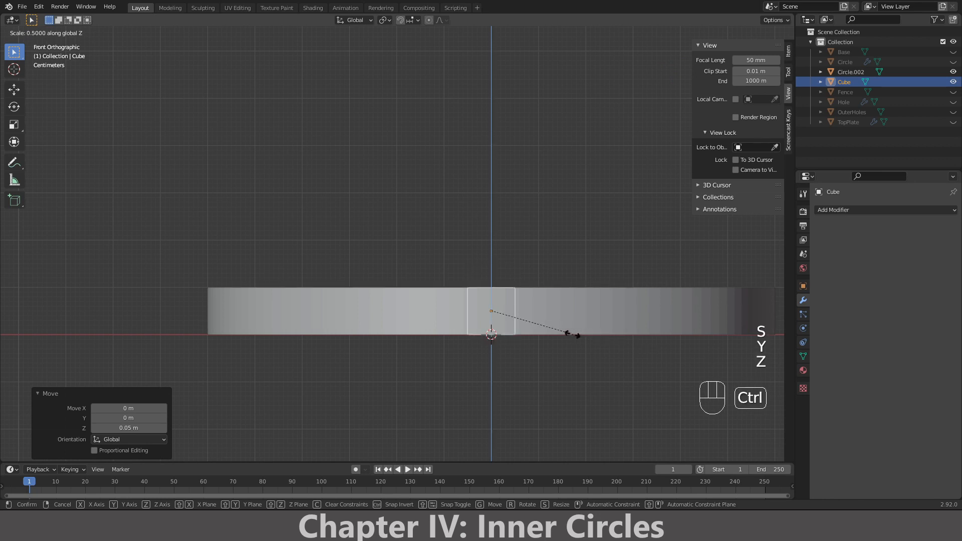
pyautogui.click(573, 334)
# - Examine how the block fits the rings' height and width from the front, from above and in perspective
pyautogui.scroll(-2, 572, 335)
pyautogui.scroll(5, 572, 335)
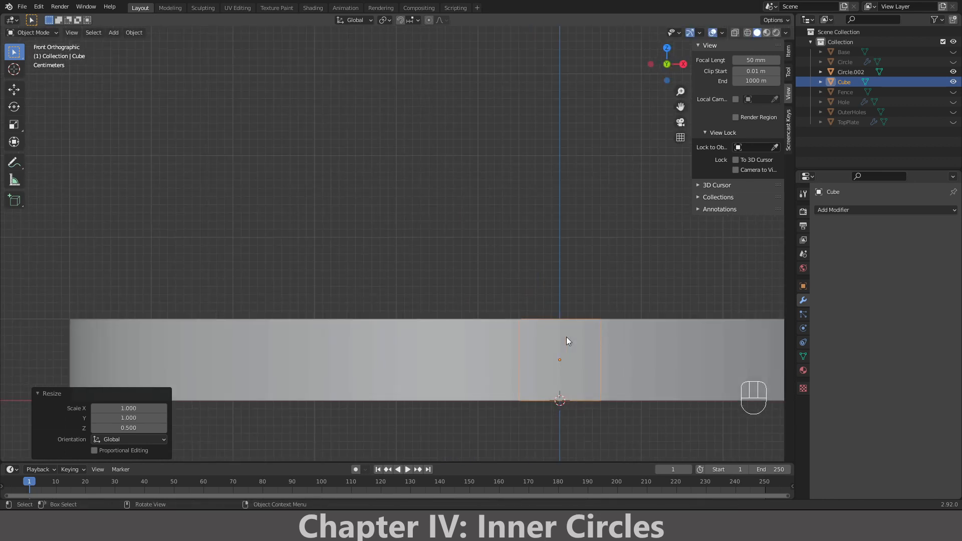
pyautogui.keyDown('shift'); pyautogui.moveTo(621, 366); pyautogui.dragTo(510, 279, button='middle'); pyautogui.keyUp('shift')
pyautogui.scroll(5, 509, 278)
pyautogui.scroll(-10, 510, 279)
pyautogui.press('KP_1')
pyautogui.press('KP_7')
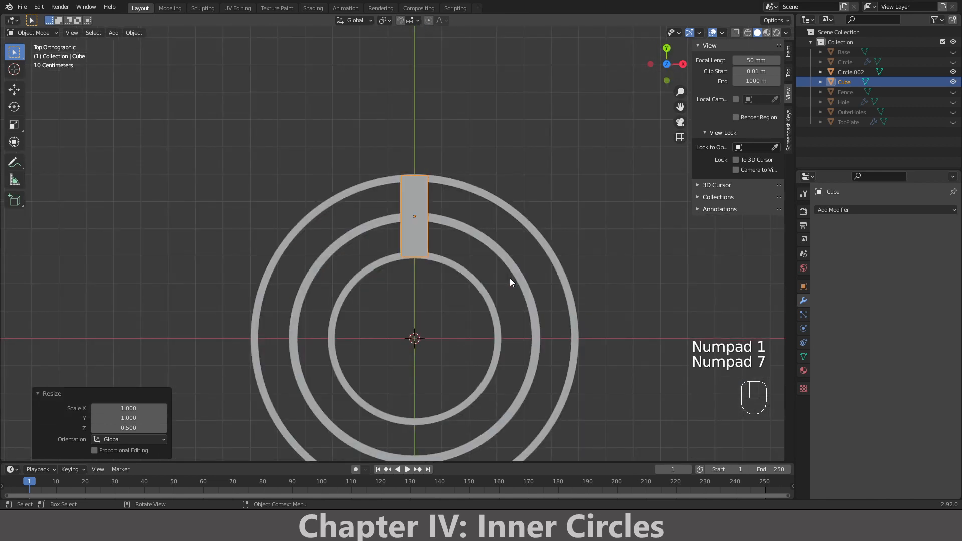
pyautogui.moveTo(528, 278); pyautogui.dragTo(377, 217, button='middle')
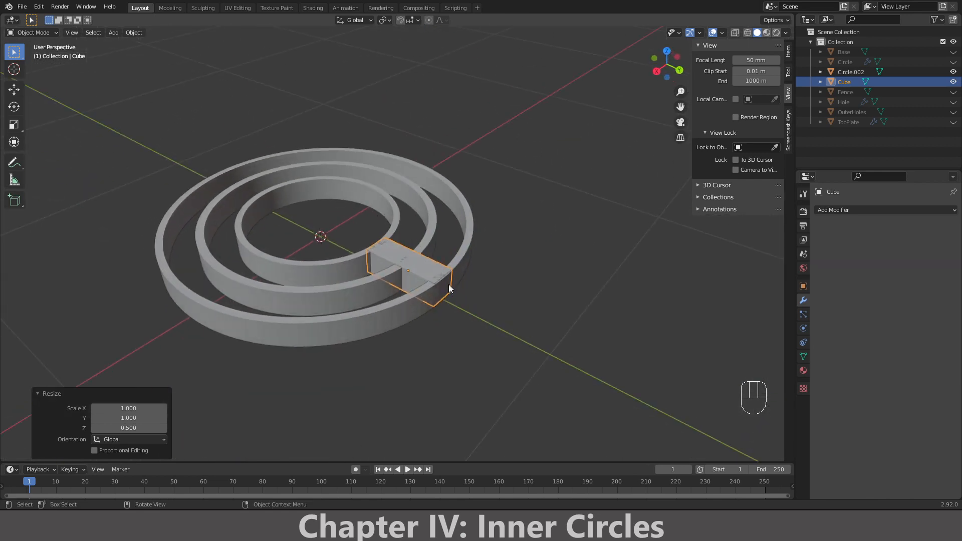
# - Lengthen the block by moving its outer end face 0.2 m along Y, beyond the outermost ring
pyautogui.press('Tab')
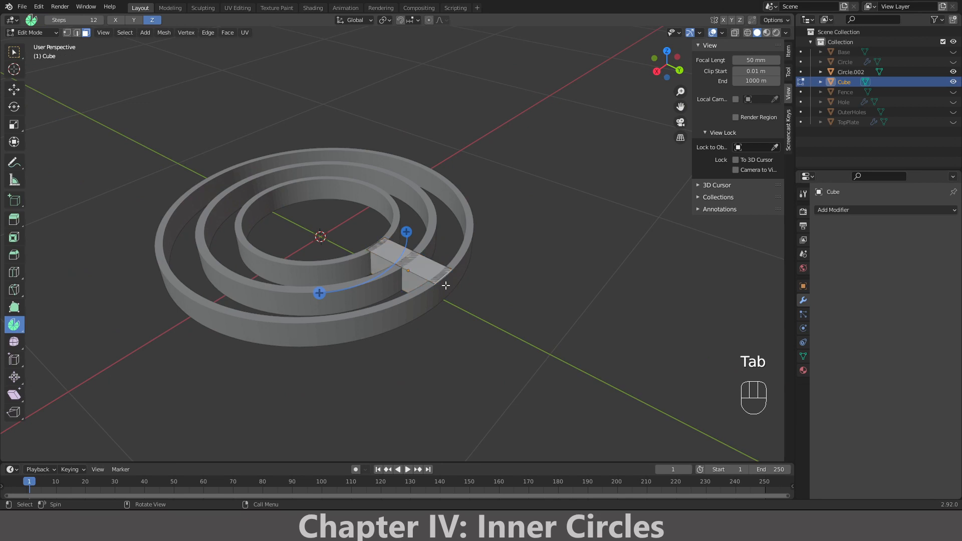
pyautogui.press('z')
pyautogui.click(401, 292)
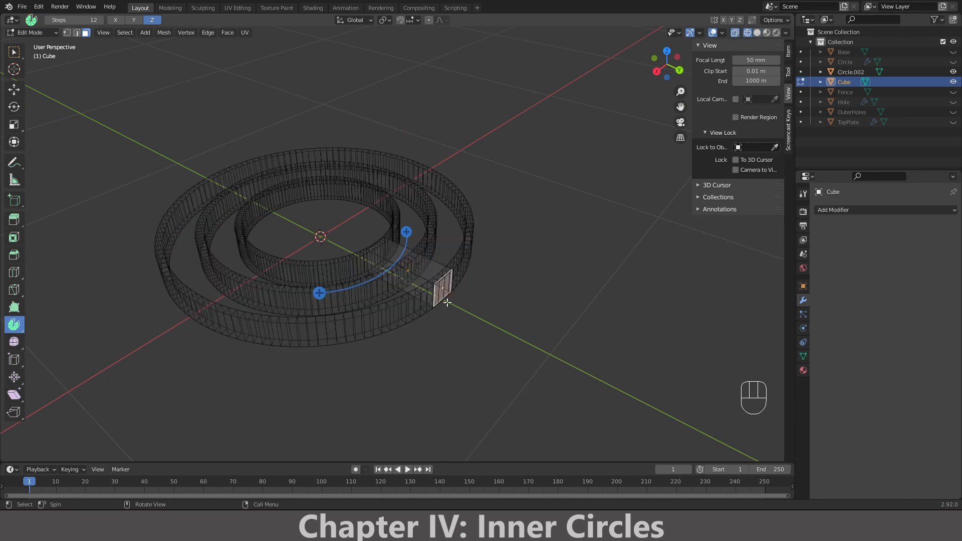
pyautogui.press('g')
pyautogui.press('x')
pyautogui.press('y')
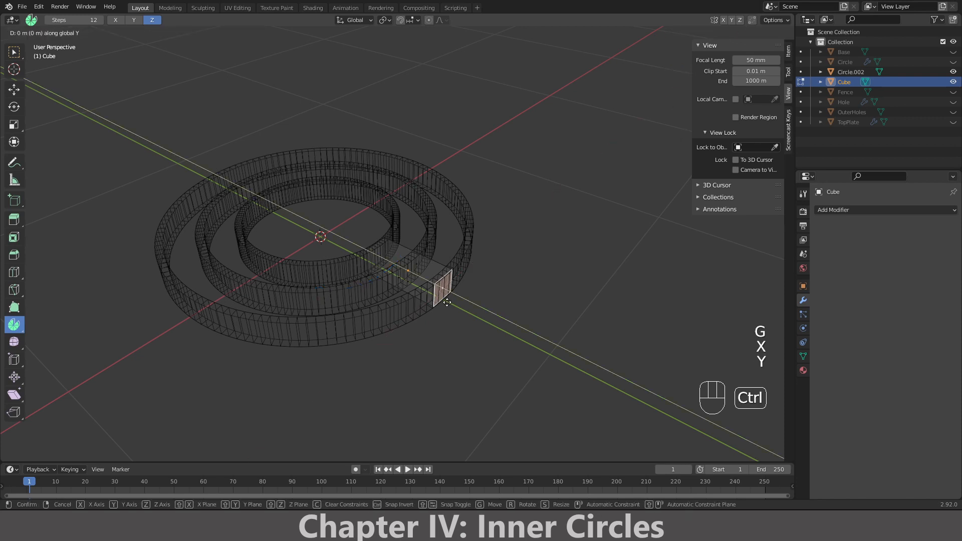
pyautogui.press('y')
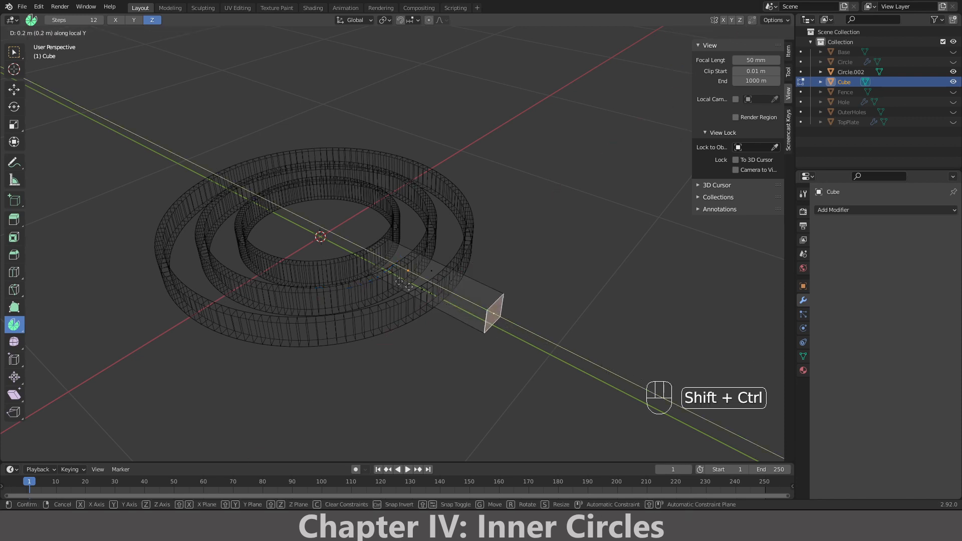
pyautogui.click(449, 302)
pyautogui.press('KP_1')
pyautogui.press('KP_7')
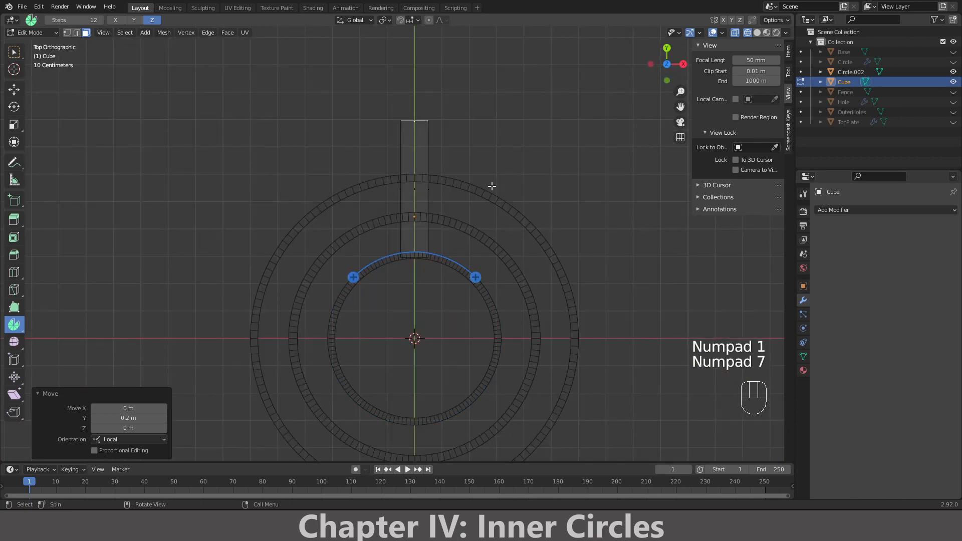
pyautogui.scroll(-2, 492, 200)
pyautogui.press('Tab')
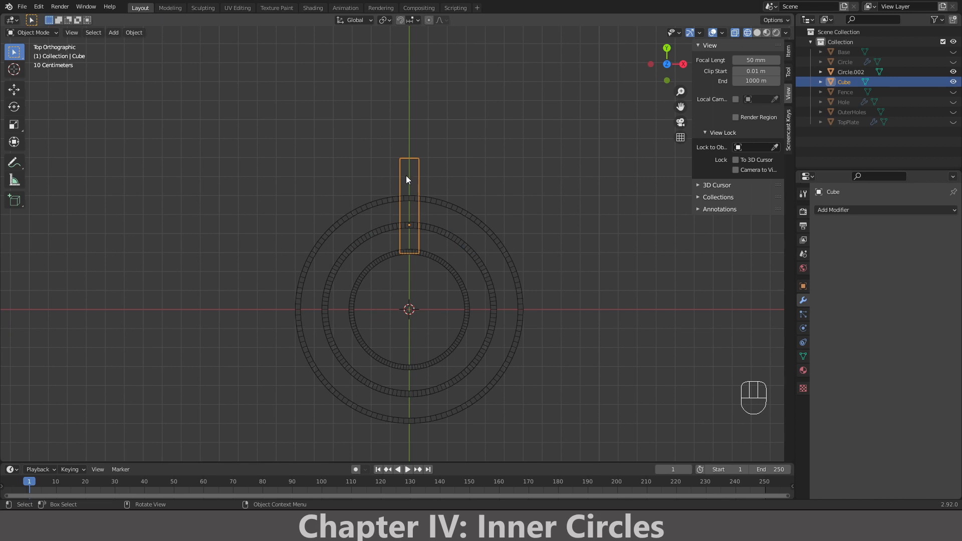
pyautogui.click(463, 162)
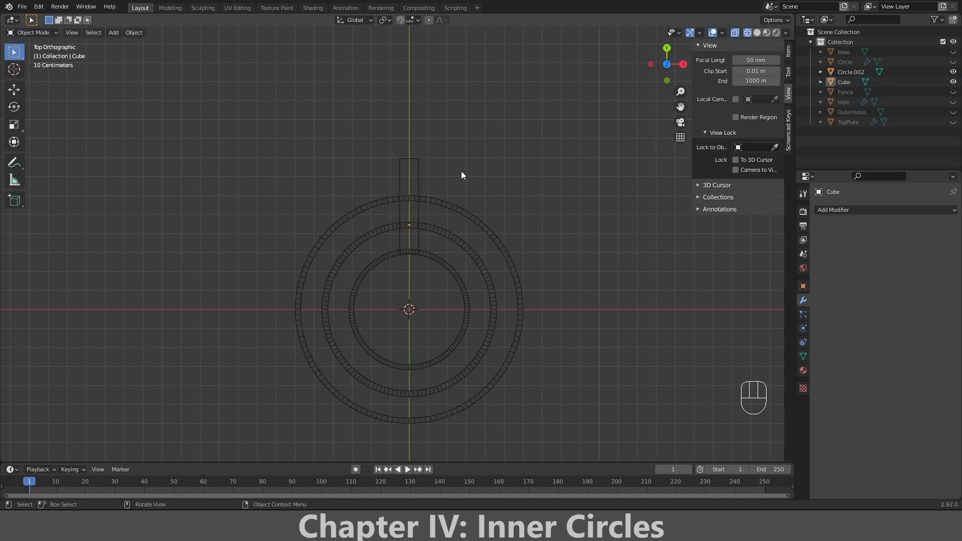
pyautogui.click(456, 205)
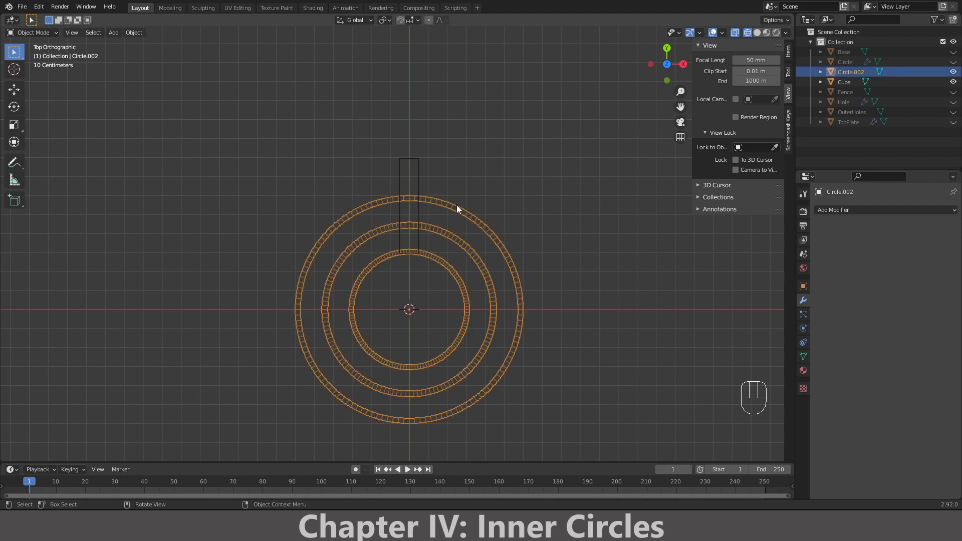
pyautogui.press('Tab')
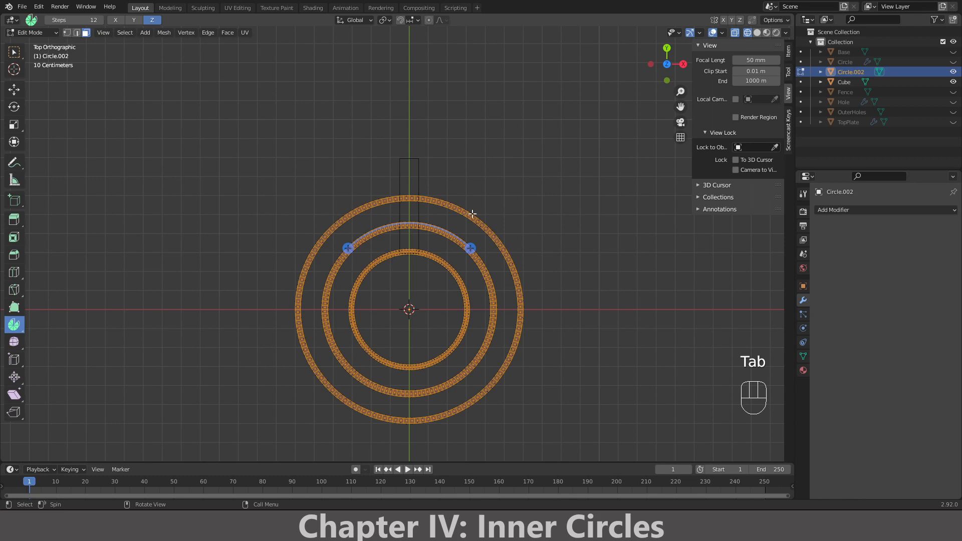
pyautogui.press('Tab')
pyautogui.click(498, 207)
# - Add a mesh circle with 128 vertices and a 1 m radius at the origin
pyautogui.hotkey('shift', 'a')
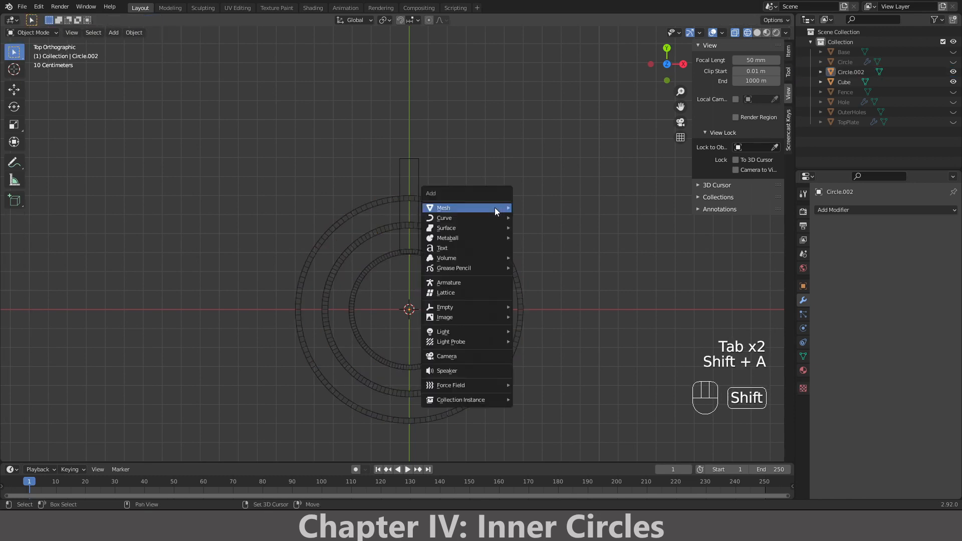
pyautogui.moveTo(495, 207)
pyautogui.click(535, 228)
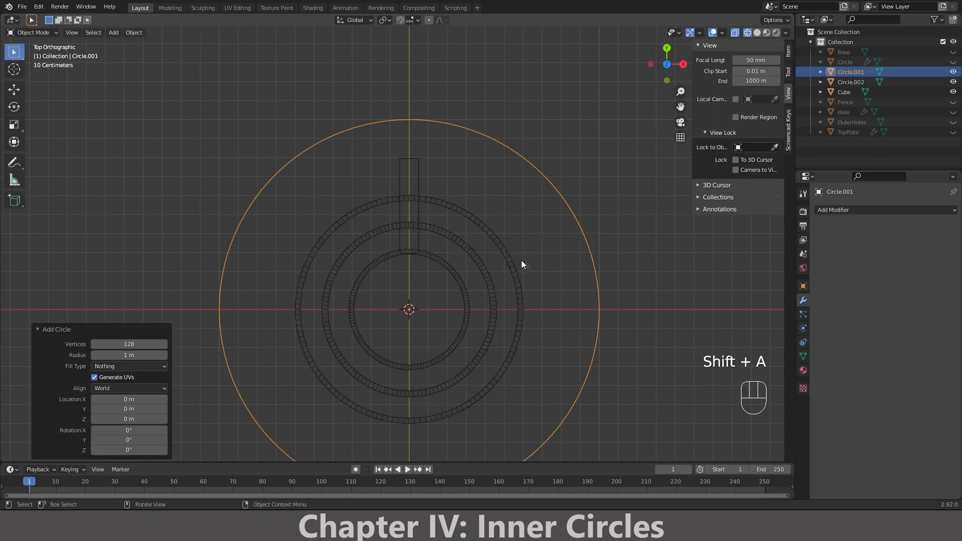
# - Unhide TopPlate and scale the new circle down until it lies just inside the plate's inner notches
pyautogui.click(953, 132)
pyautogui.scroll(-3, 659, 198)
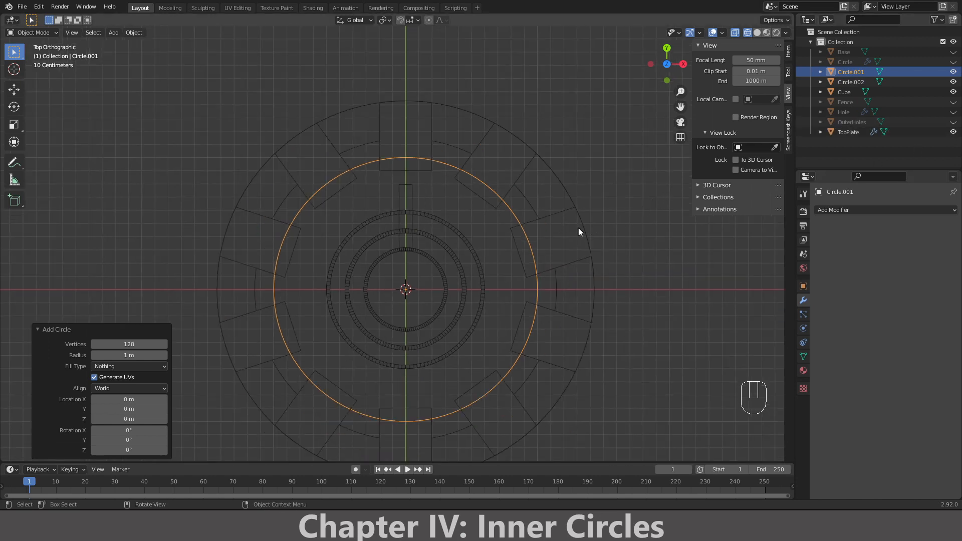
pyautogui.keyDown('shift'); pyautogui.moveTo(532, 242); pyautogui.dragTo(515, 197, button='middle'); pyautogui.keyUp('shift')
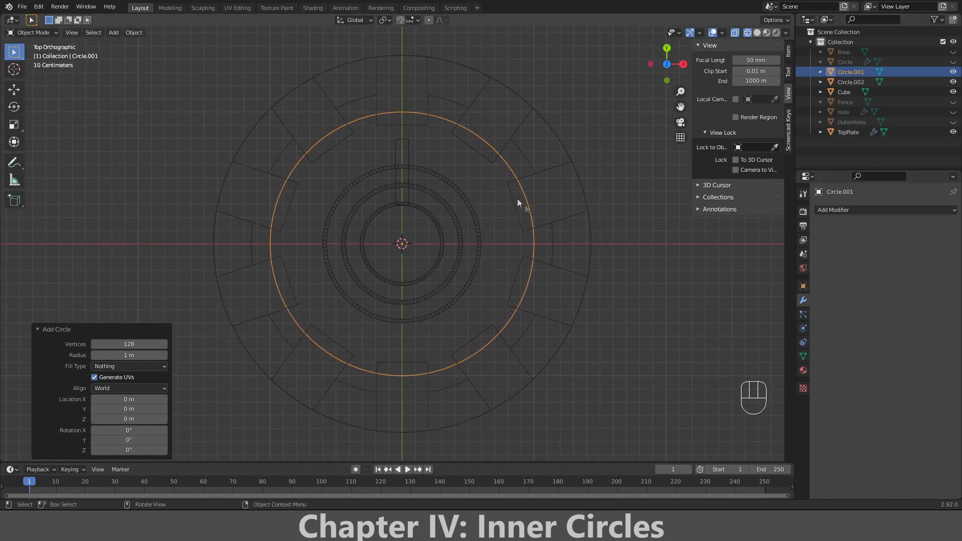
pyautogui.press('s')
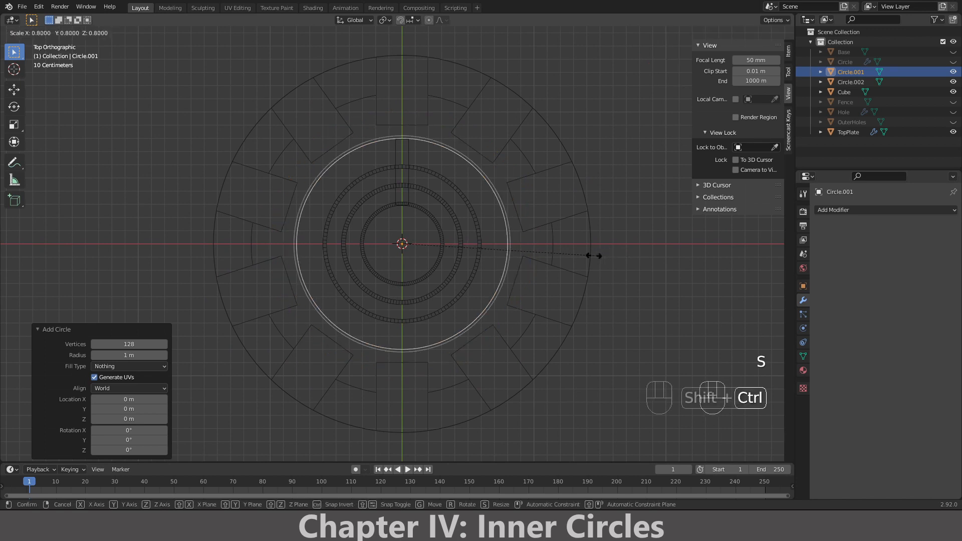
pyautogui.click(684, 248)
# - Extrude the new circle's edge loop in place and scale it to 0.95 to form a flat ring
pyautogui.scroll(2, 543, 253)
pyautogui.press('Tab')
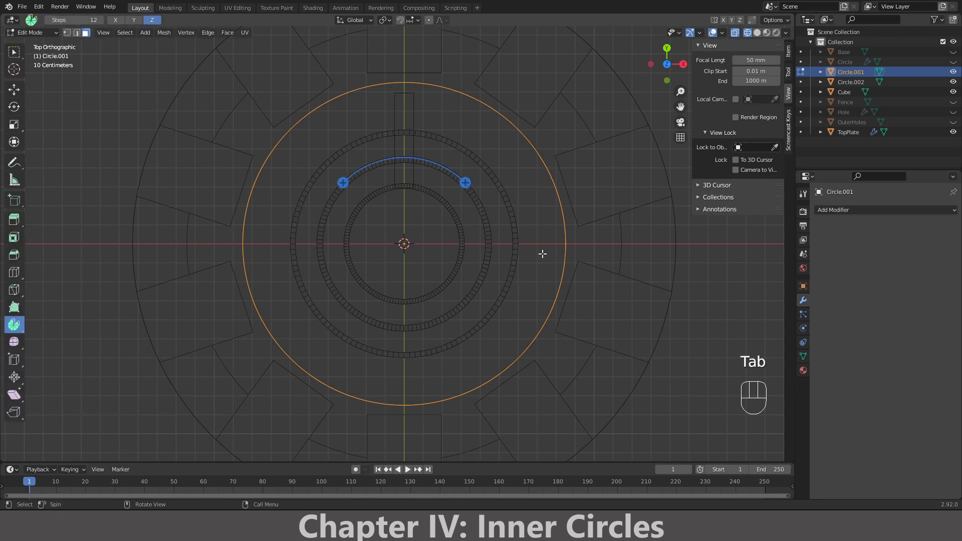
pyautogui.click(76, 32)
pyautogui.press('a')
pyautogui.press('e')
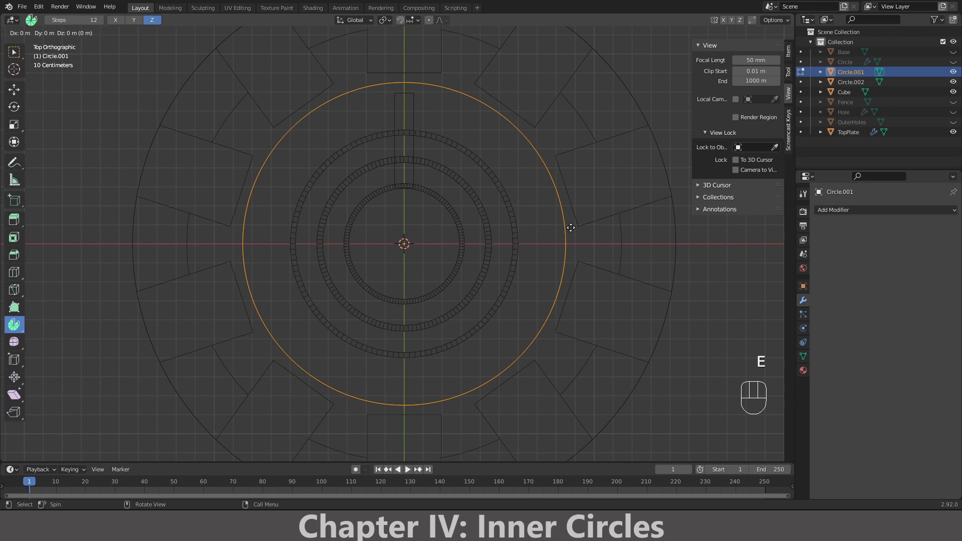
pyautogui.rightClick(572, 227)
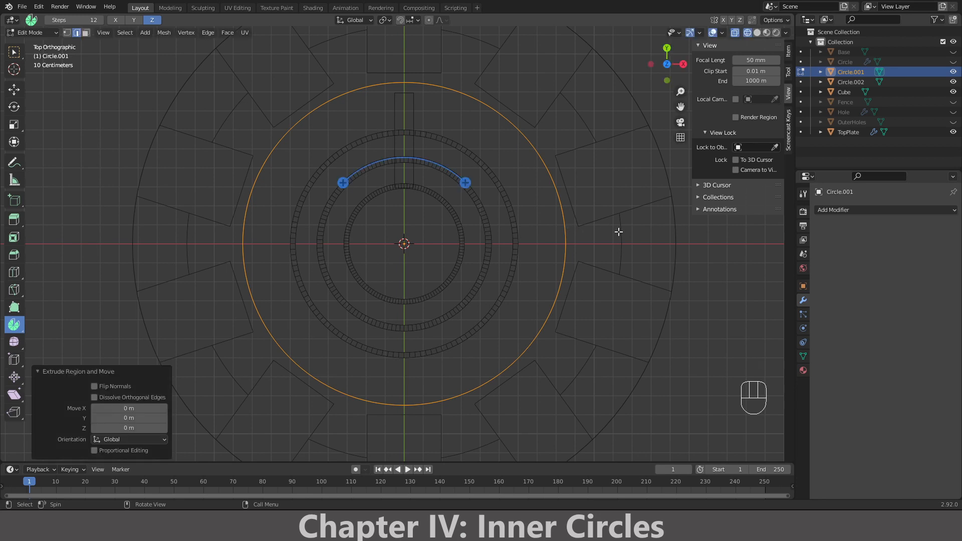
pyautogui.press('s')
pyautogui.press('ctrl')
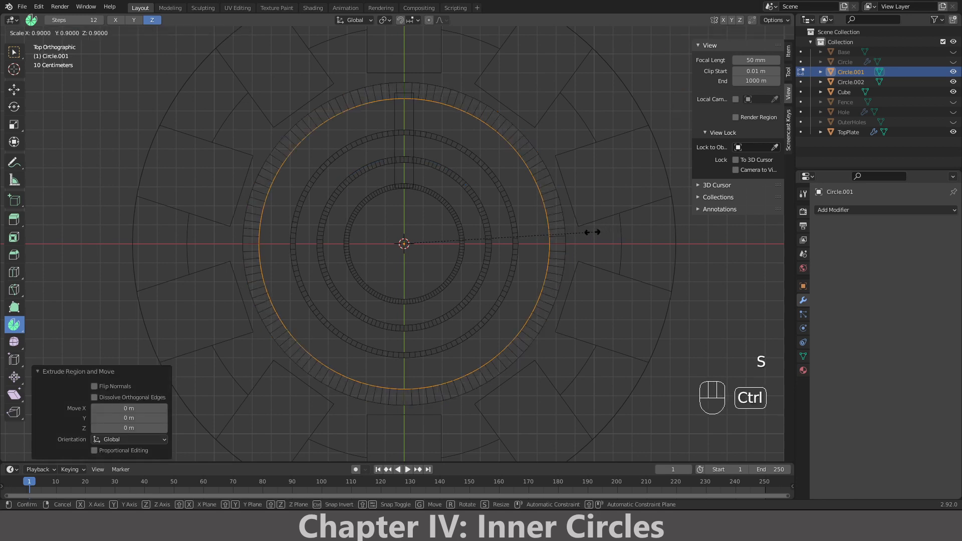
pyautogui.press('shift')
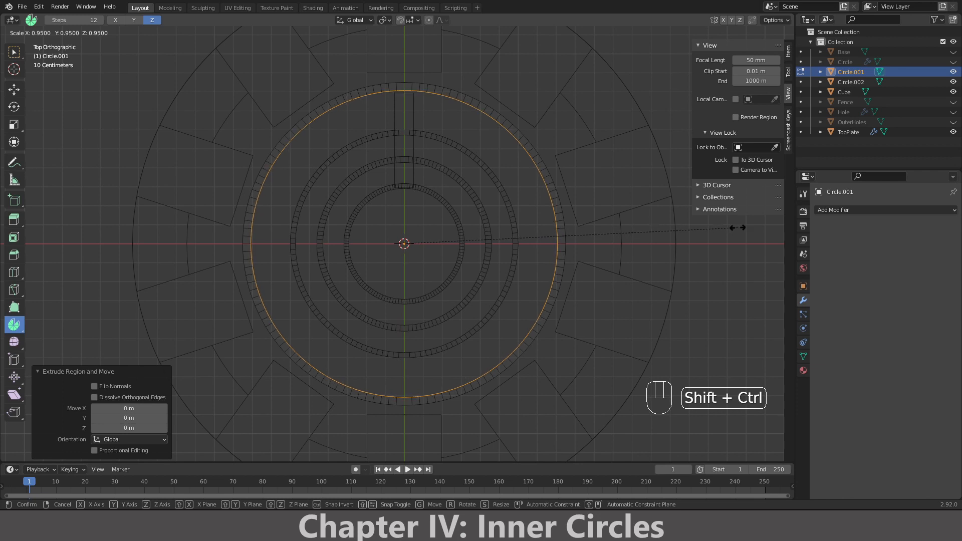
pyautogui.click(737, 228)
pyautogui.press('Tab')
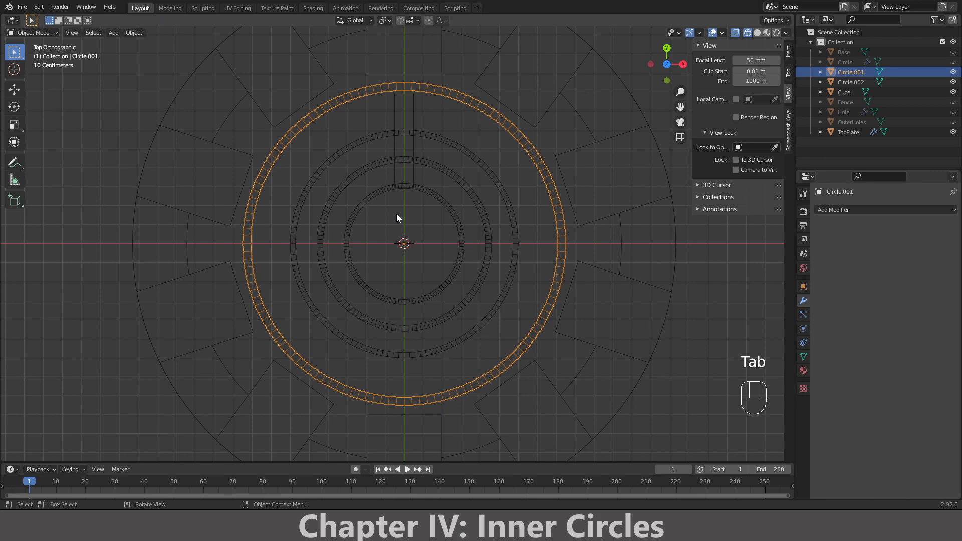
# - Extrude the whole flat ring 0.1 m upward along Z to match the height of the inner rings
pyautogui.scroll(-2, 511, 200)
pyautogui.moveTo(507, 204); pyautogui.dragTo(501, 95, button='middle')
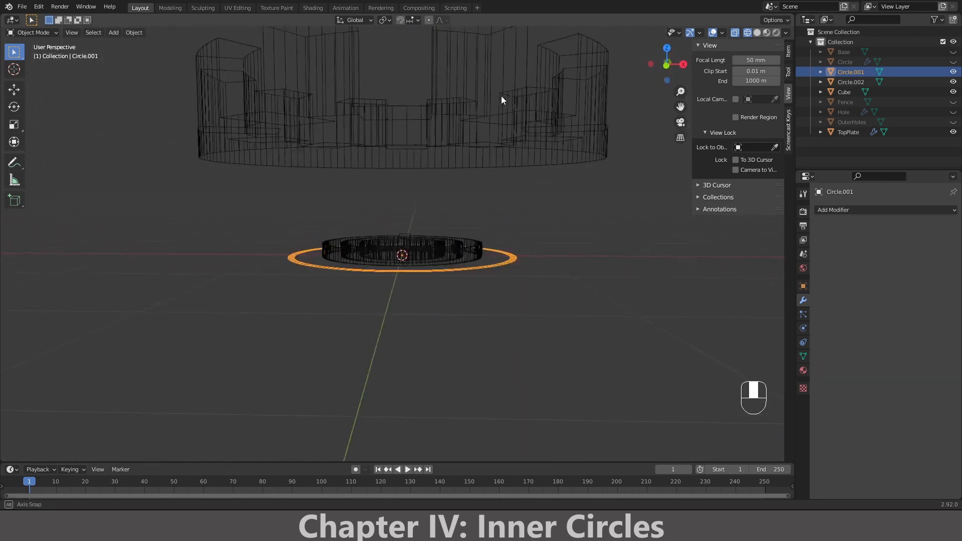
pyautogui.press('KP_1')
pyautogui.scroll(3, 501, 96)
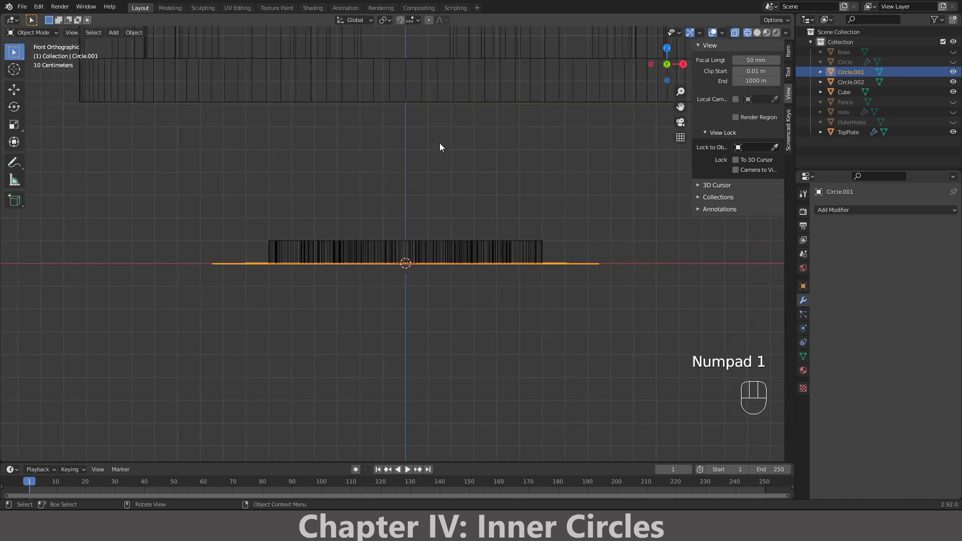
pyautogui.press('Tab')
pyautogui.moveTo(441, 144); pyautogui.dragTo(442, 165, button='middle')
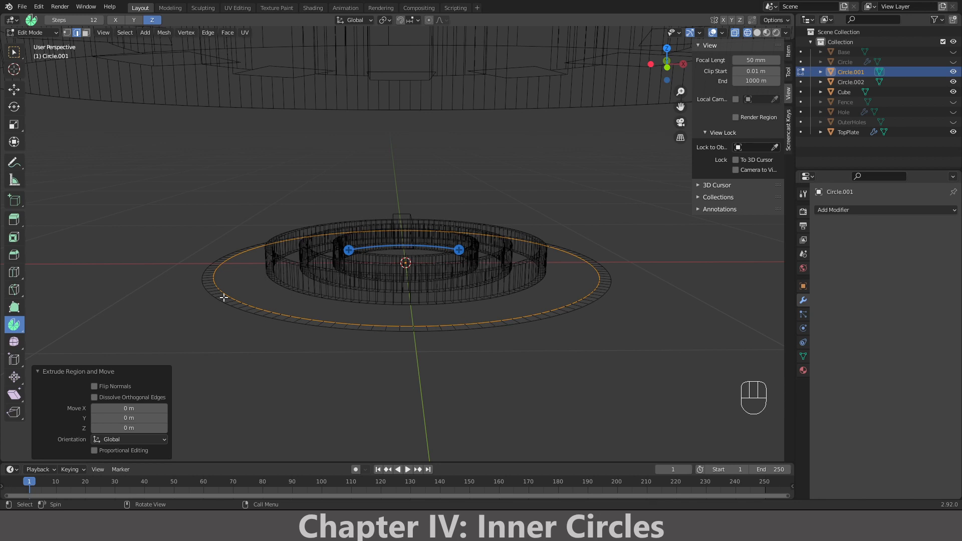
pyautogui.press('a')
pyautogui.press('KP_1')
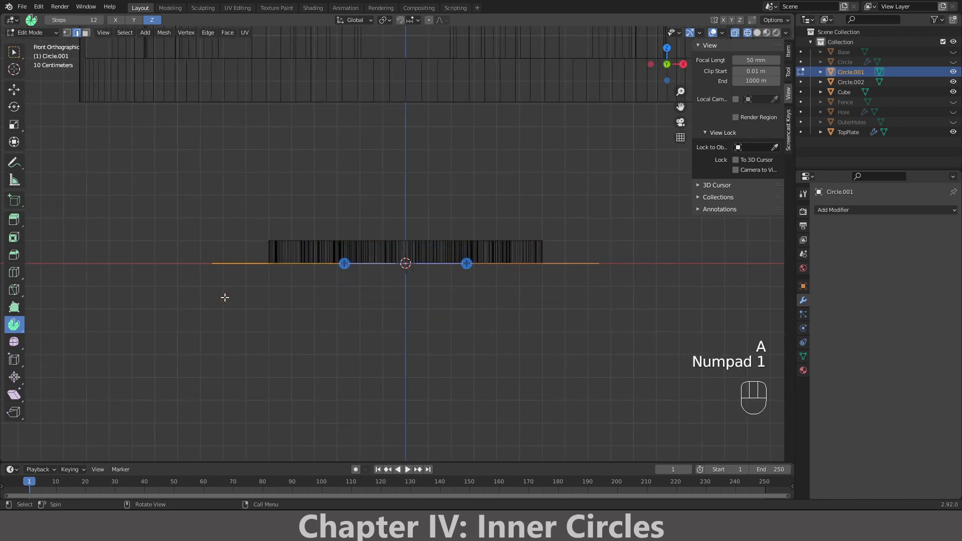
pyautogui.press('e')
pyautogui.press('z')
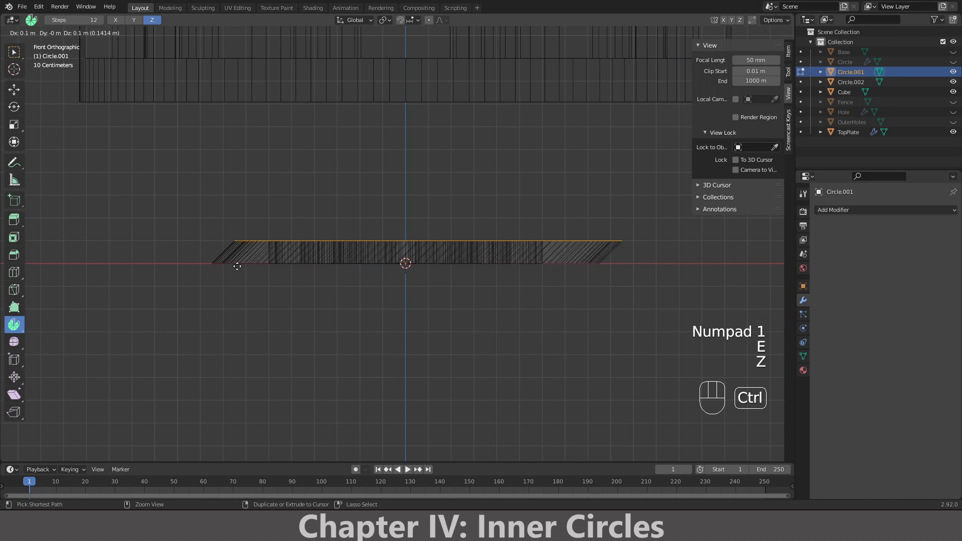
pyautogui.click(227, 266)
pyautogui.press('KP_7')
pyautogui.press('Tab')
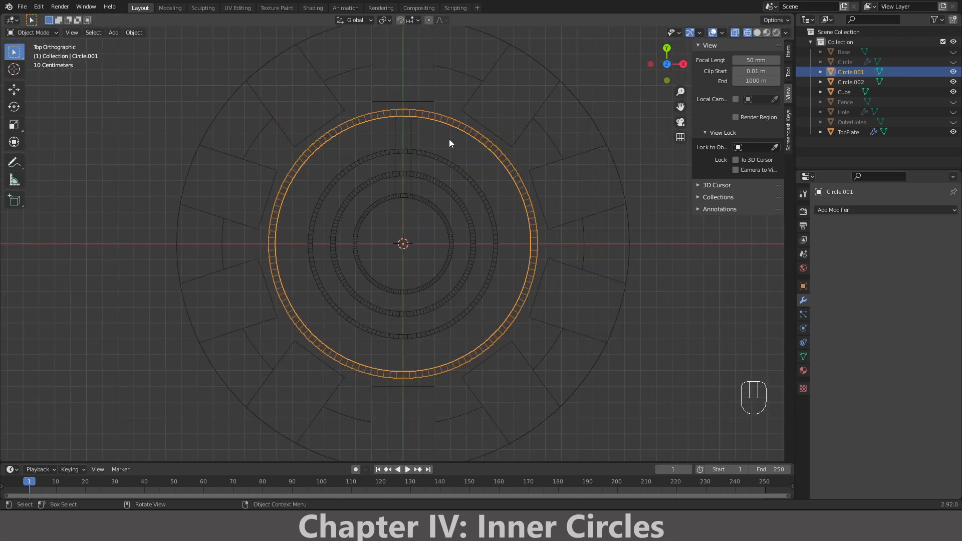
# - Hide TopPlate so that only the rings and the connecting block are shown
pyautogui.click(954, 132)
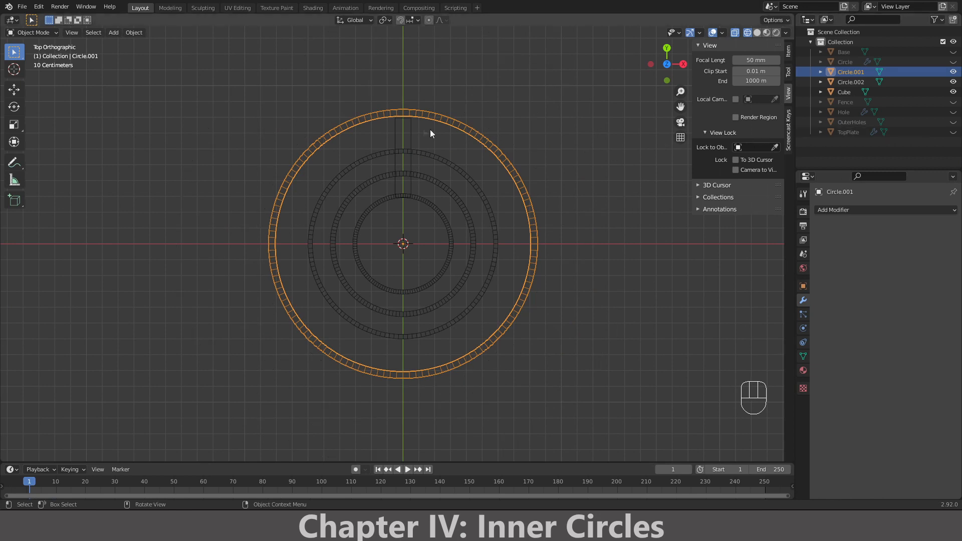
pyautogui.keyDown('shift'); pyautogui.moveTo(427, 139); pyautogui.dragTo(441, 209, button='middle'); pyautogui.keyUp('shift')
pyautogui.scroll(3, 442, 209)
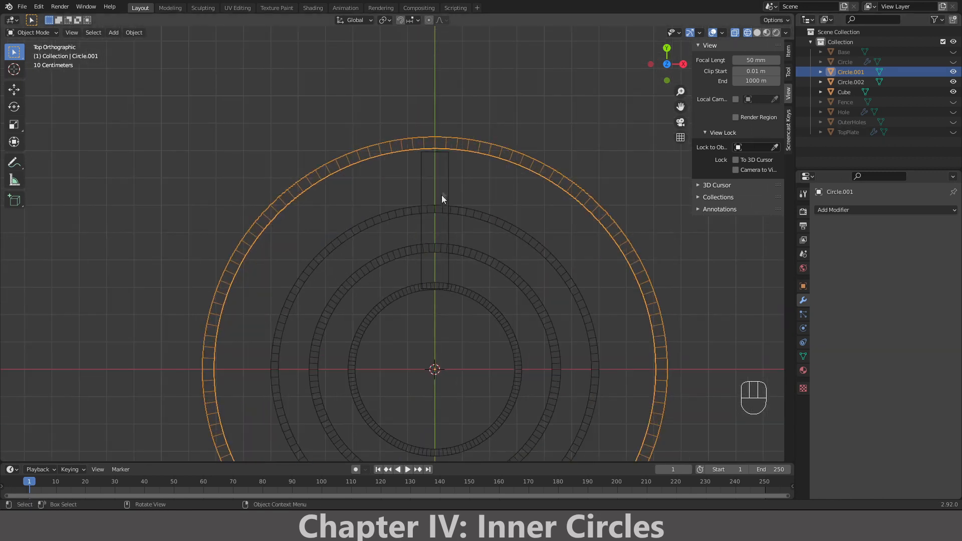
# - Move the block's outer end face about 0.047 m along Y so that the block reaches through the large outer ring
pyautogui.click(448, 173)
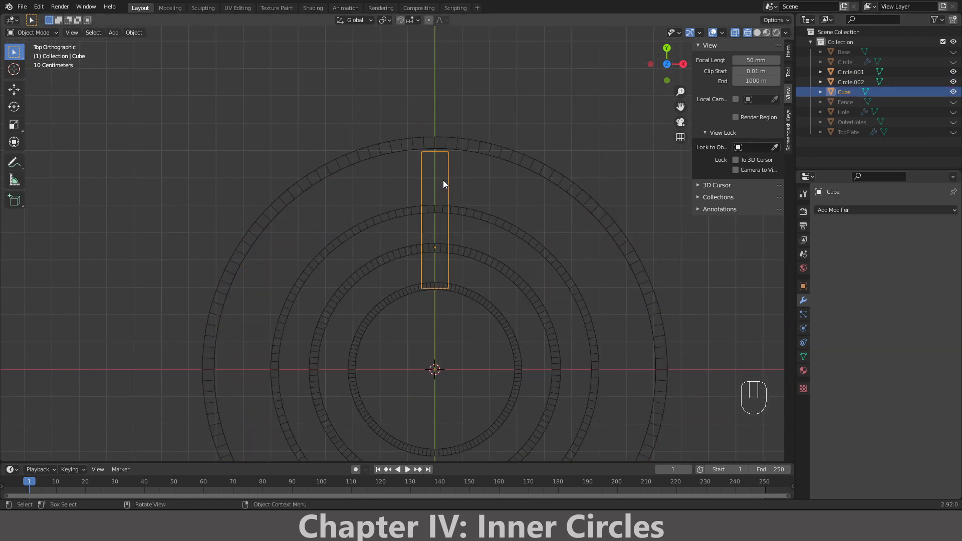
pyautogui.moveTo(443, 184); pyautogui.dragTo(443, 227, button='middle')
pyautogui.press('Tab')
pyautogui.click(440, 163)
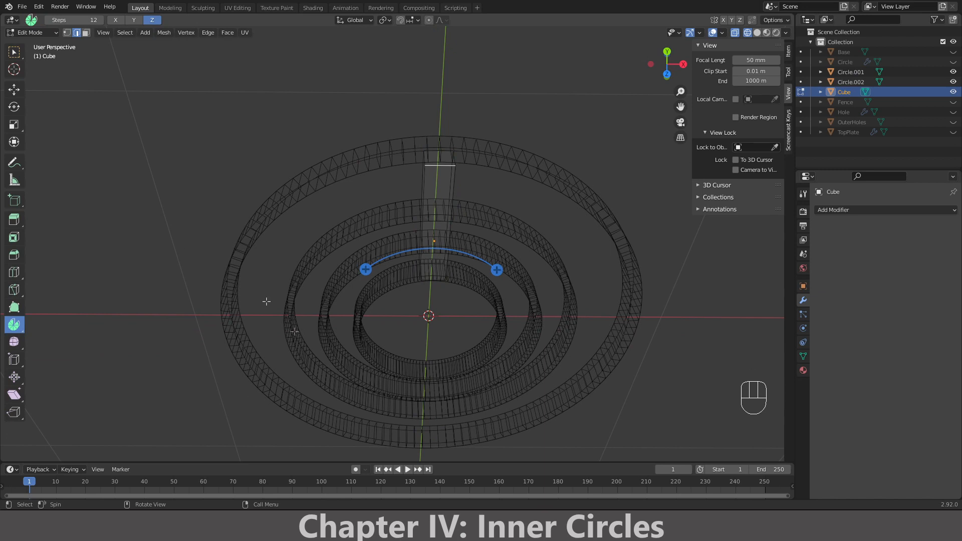
pyautogui.press('Tab')
pyautogui.press('Tab')
pyautogui.click(85, 35)
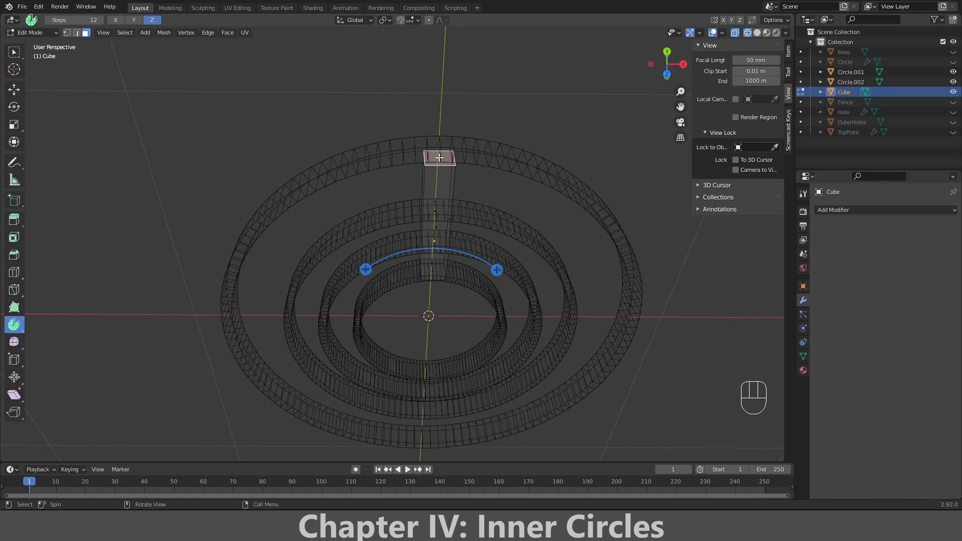
pyautogui.press('KP_1')
pyautogui.press('KP_7')
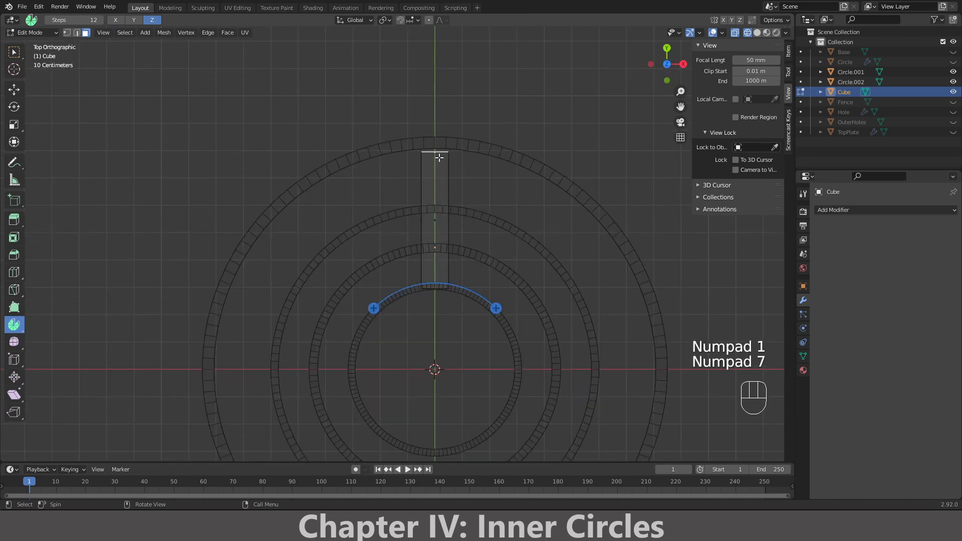
pyautogui.press('g')
pyautogui.press('z')
pyautogui.press('y')
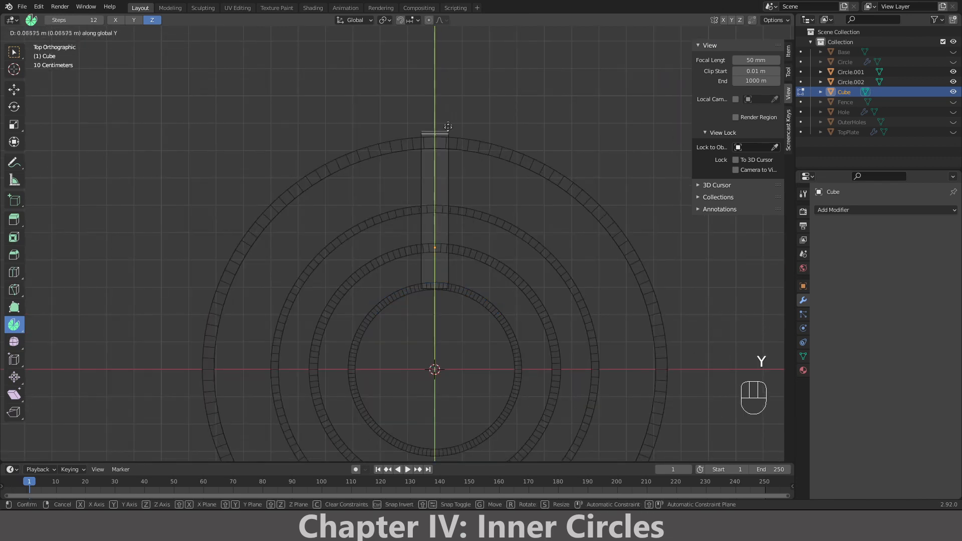
pyautogui.click(449, 139)
pyautogui.scroll(-3, 464, 260)
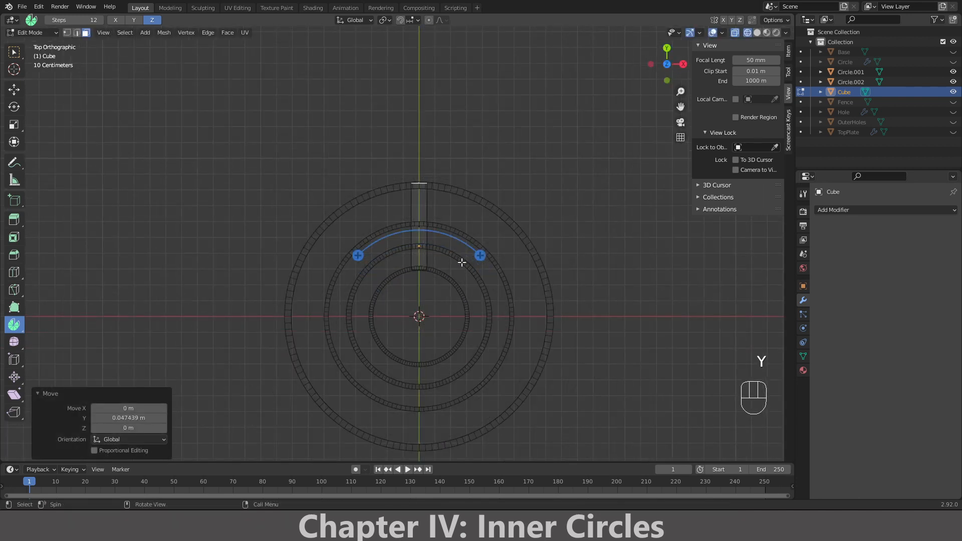
# - Spin the whole block 360° around the origin in 3 steps to make three evenly spaced spokes
pyautogui.press('Tab')
pyautogui.press('Tab')
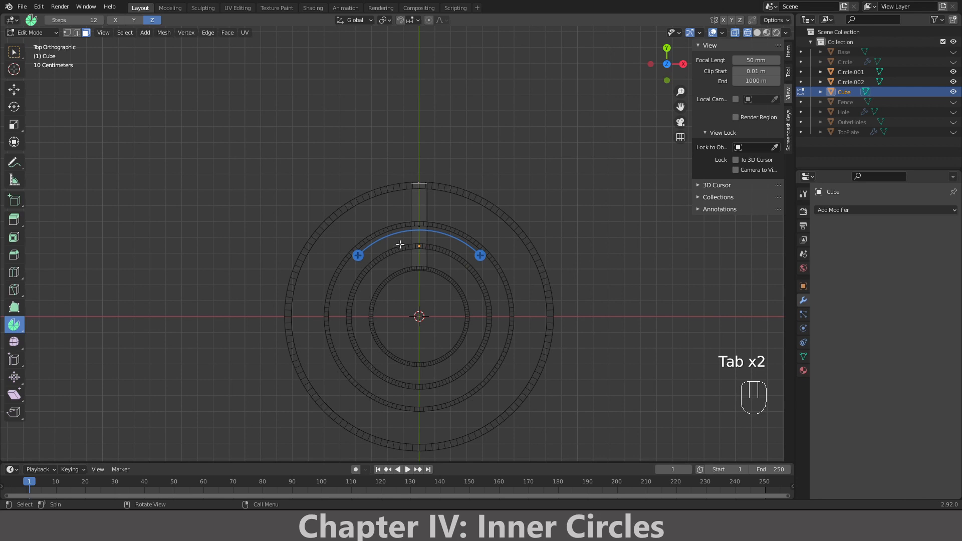
pyautogui.press('a')
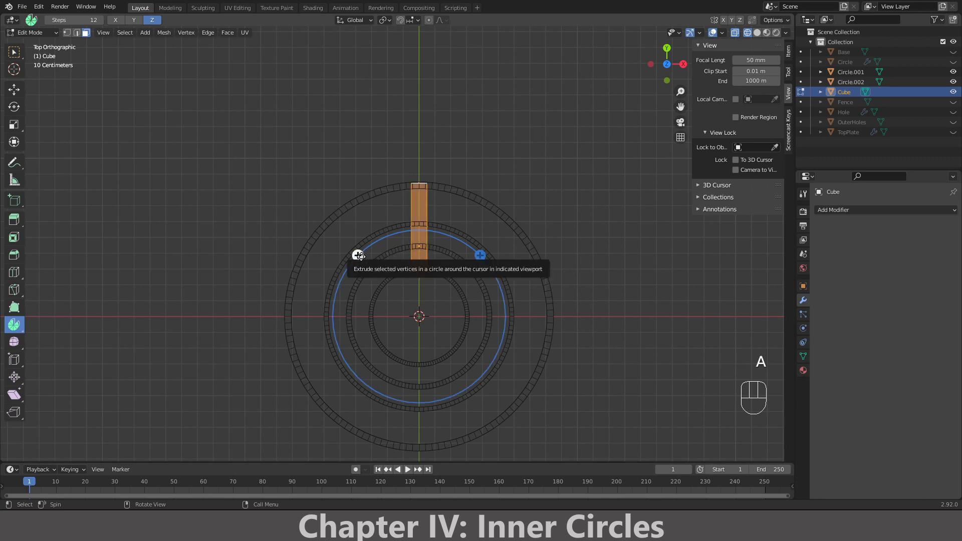
pyautogui.moveTo(359, 255); pyautogui.dragTo(476, 341)
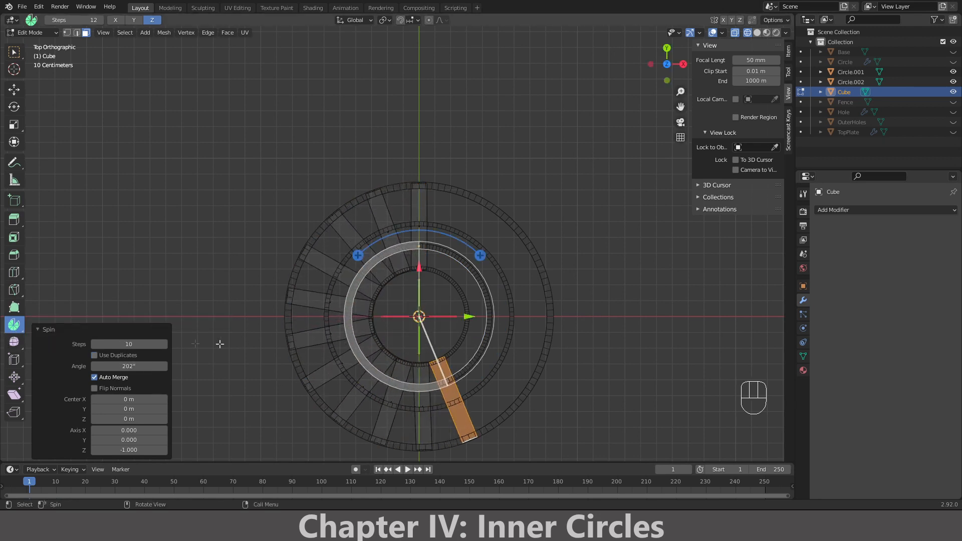
pyautogui.doubleClick(134, 366)
pyautogui.hotkey('ctrl', 'a')
pyautogui.write('360')
pyautogui.press('Return')
pyautogui.click(134, 344)
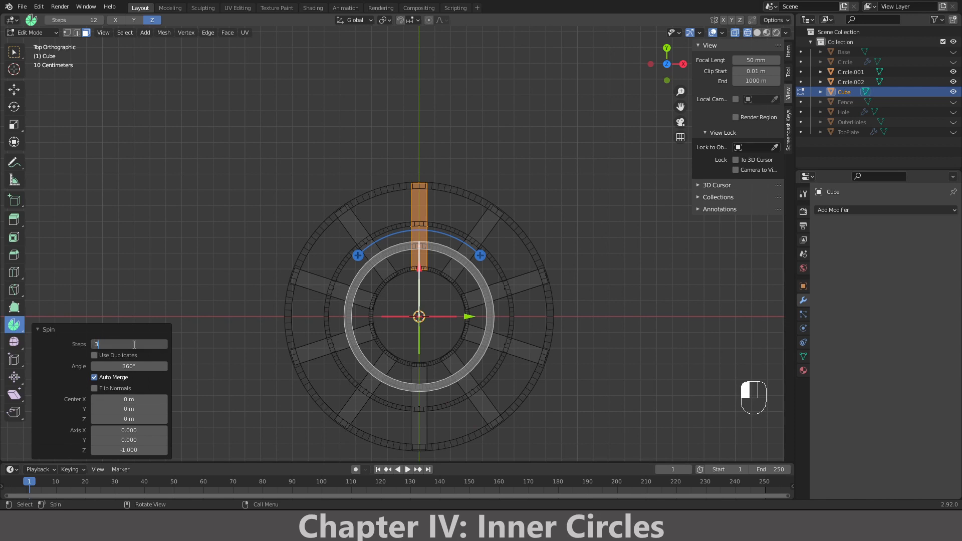
pyautogui.press('Return')
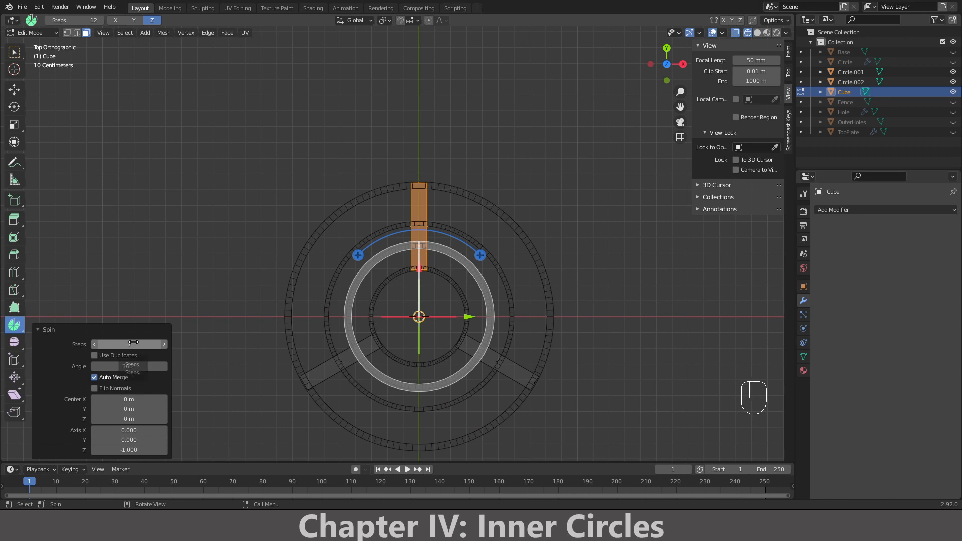
pyautogui.hotkey('ctrl', 'z')
pyautogui.moveTo(183, 275); pyautogui.dragTo(201, 287, button='middle')
pyautogui.press('Tab')
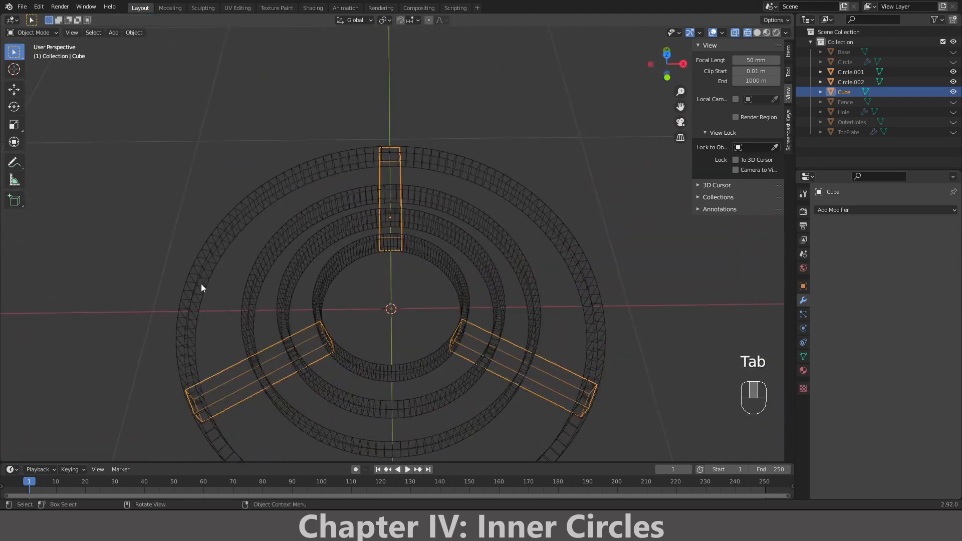
# - Join the three inner rings (Circle.002) with the large outer ring (Circle.001) into one object
pyautogui.scroll(-2, 463, 265)
pyautogui.click(462, 263)
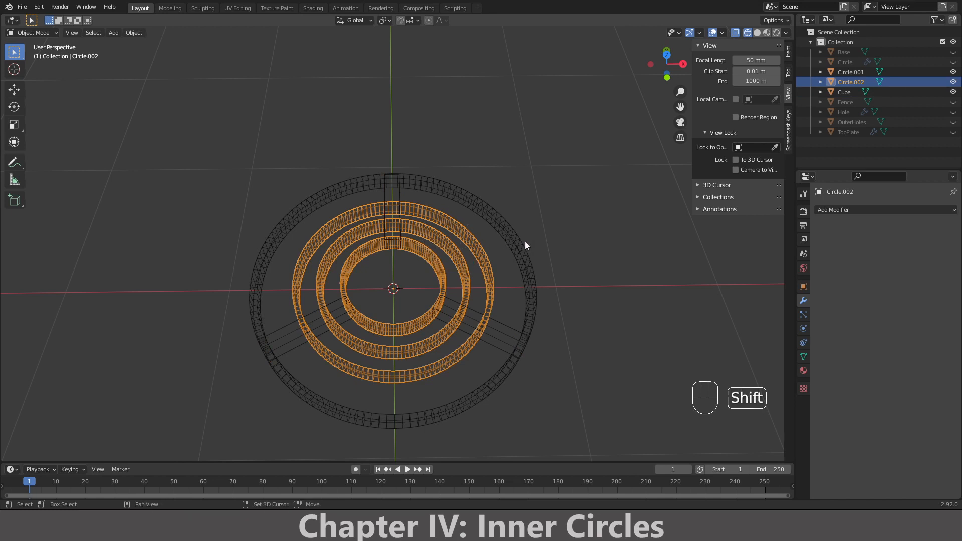
pyautogui.keyDown('shift'); pyautogui.click(510, 234); pyautogui.keyUp('shift')
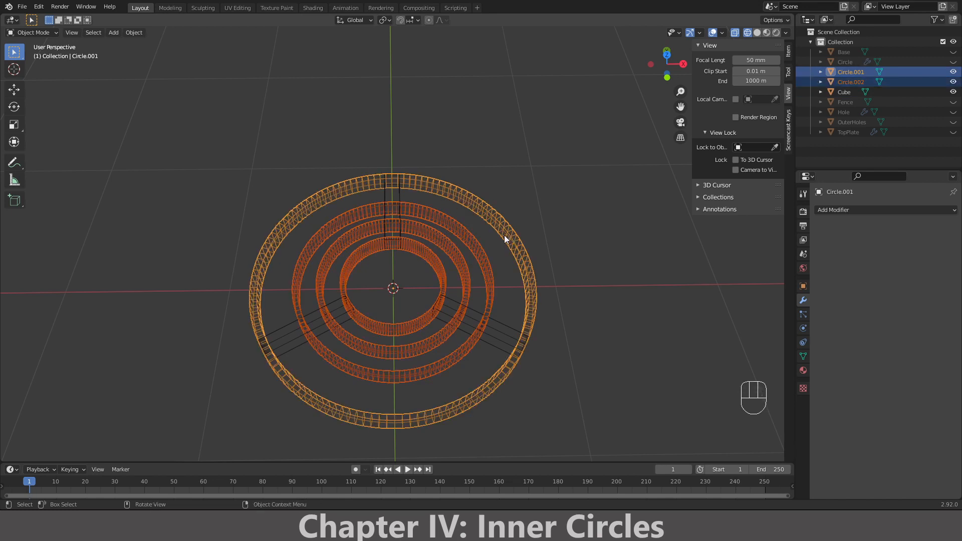
pyautogui.hotkey('ctrl', 'j')
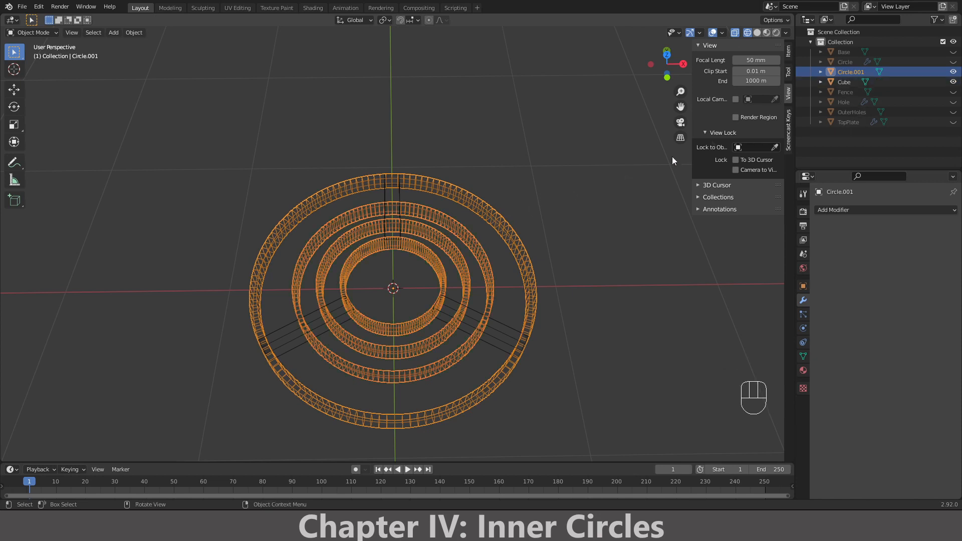
# - Rename the joined ring object as InnerCircles
pyautogui.doubleClick(843, 73)
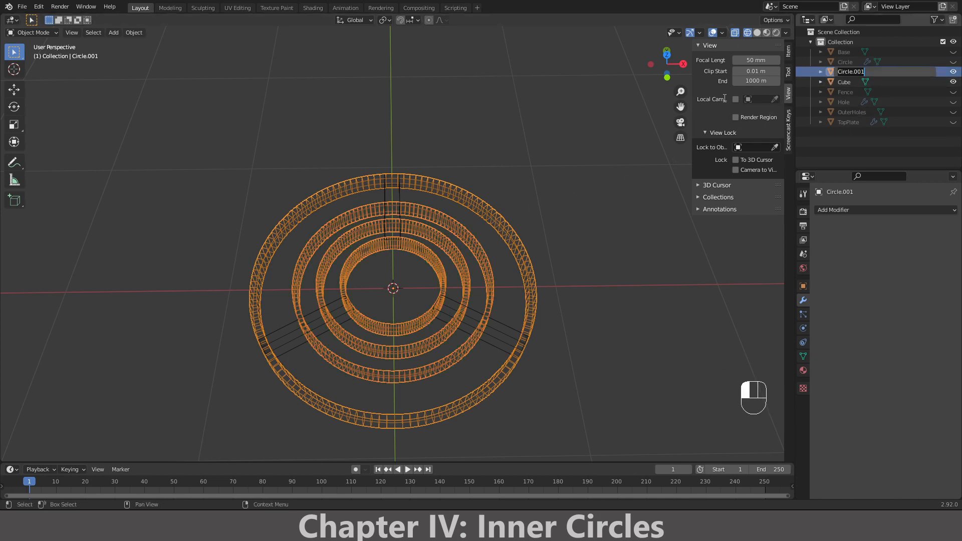
pyautogui.write('In')
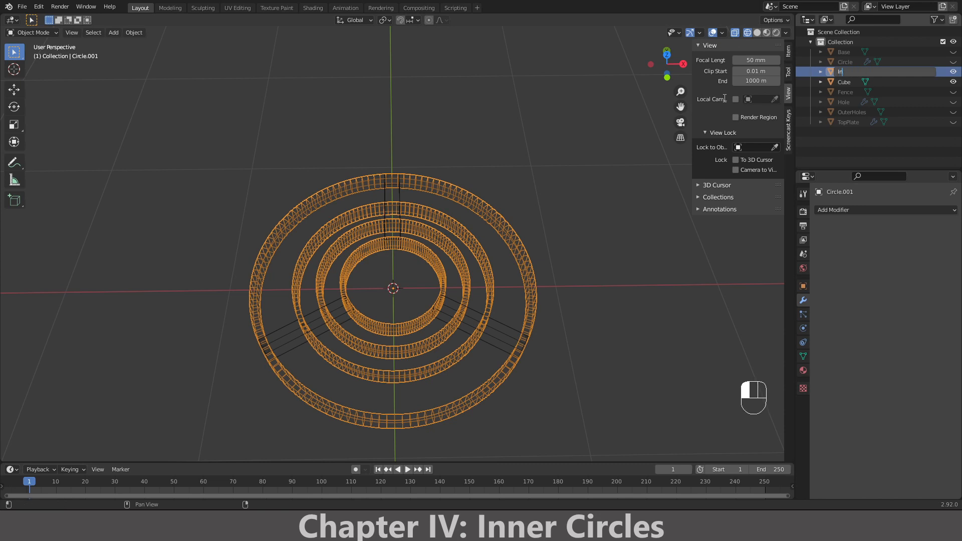
pyautogui.write('nerCircles')
pyautogui.click(725, 98)
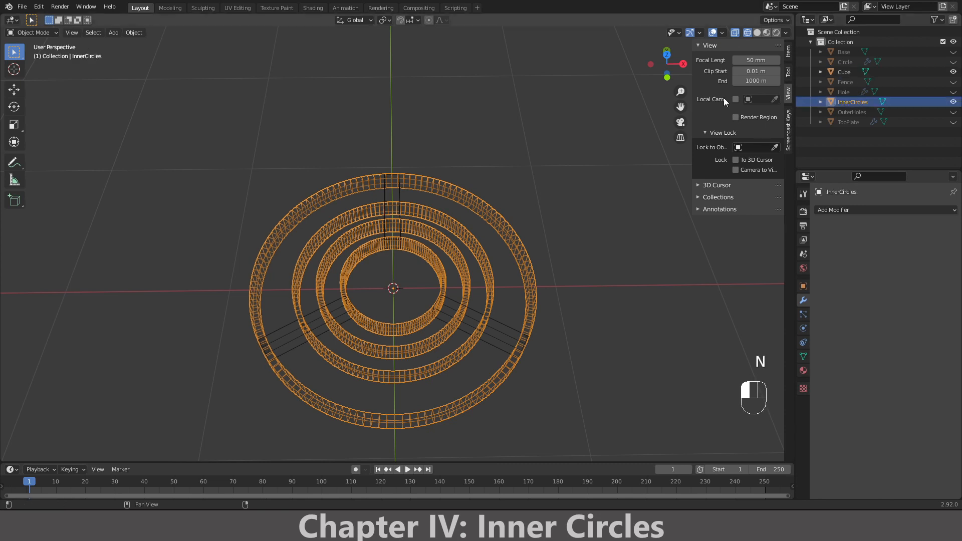
# - Add a Boolean modifier to the InnerCircles object
pyautogui.click(289, 341)
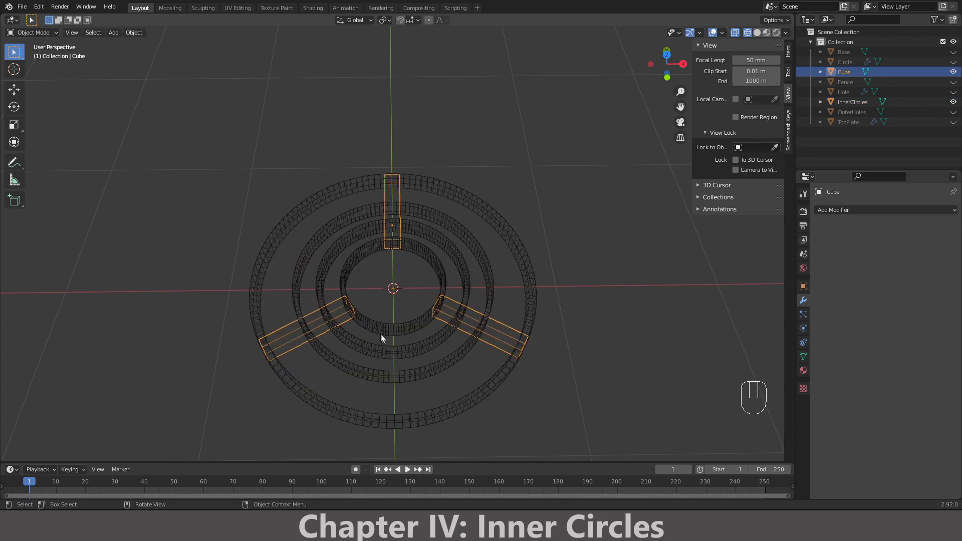
pyautogui.click(394, 323)
pyautogui.click(861, 210)
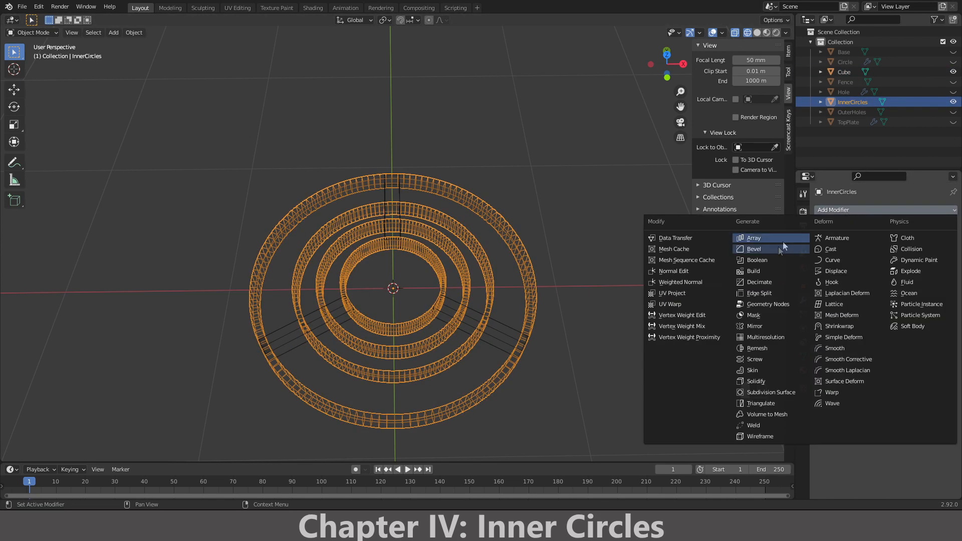
pyautogui.click(767, 260)
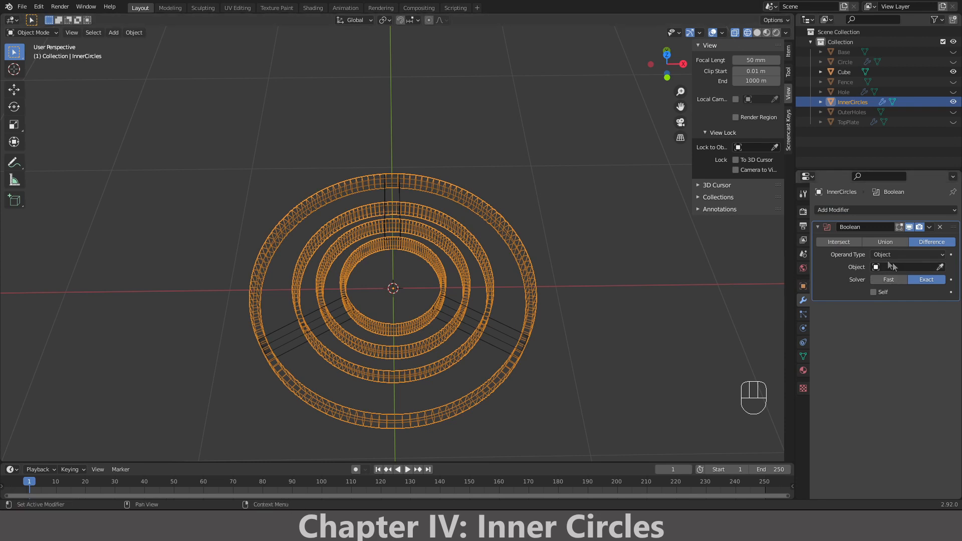
# - Rename the three-spoke Cube object as Bars
pyautogui.click(477, 334)
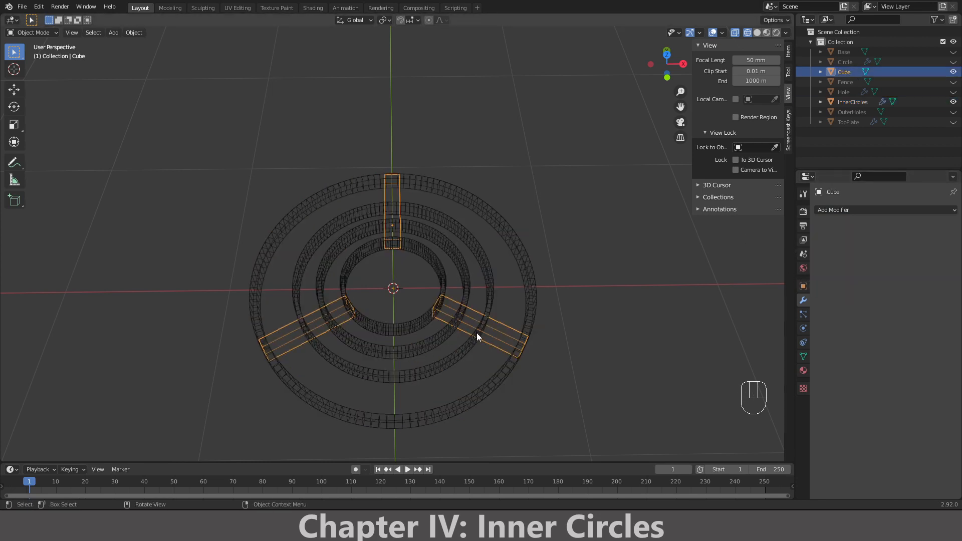
pyautogui.doubleClick(840, 71)
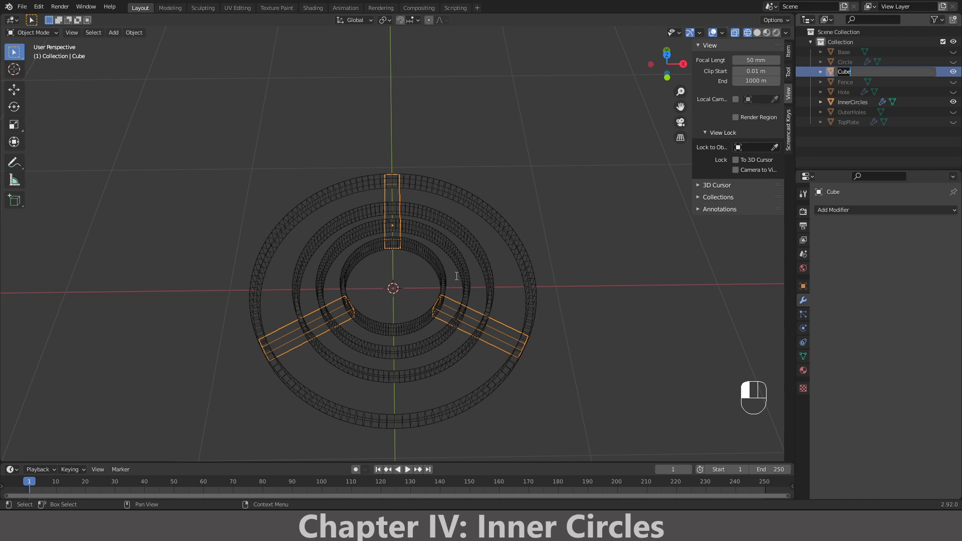
pyautogui.write('Bars')
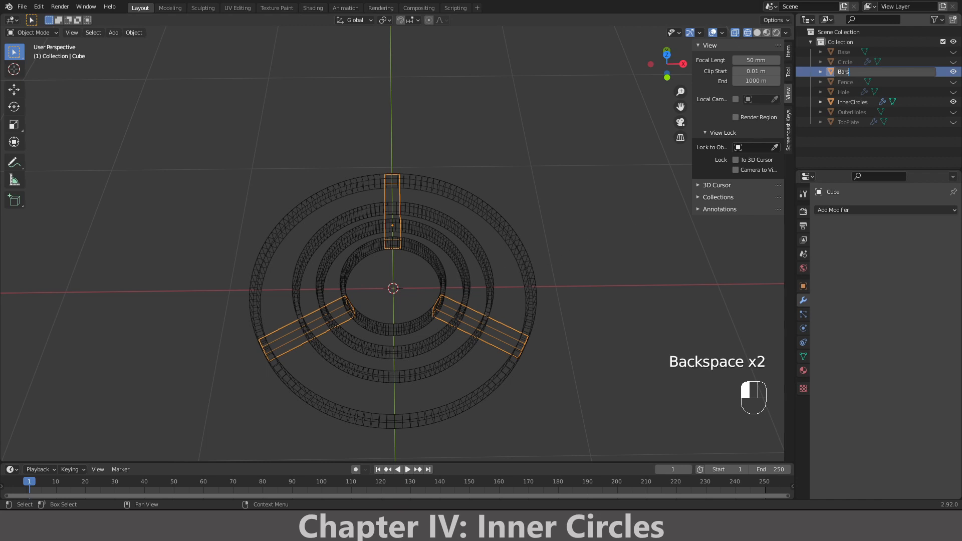
pyautogui.click(826, 71)
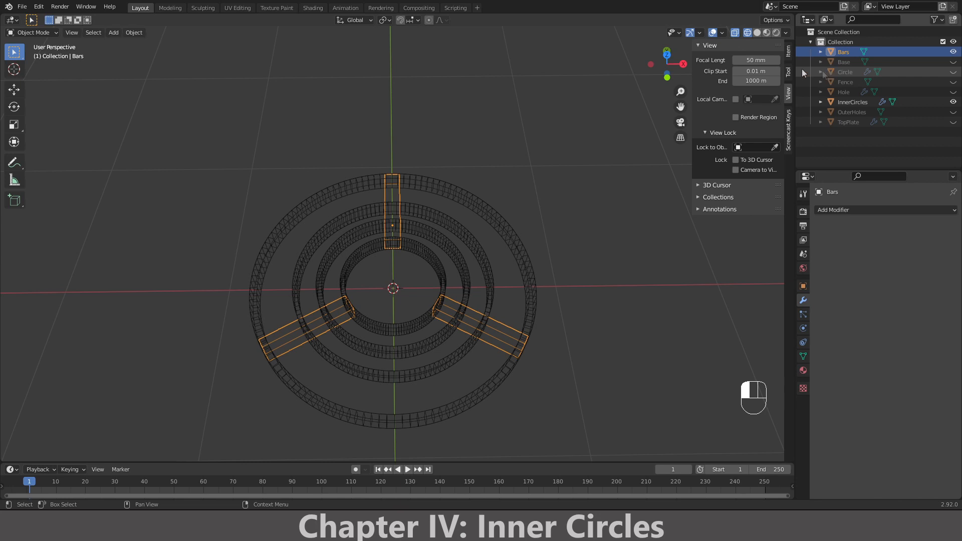
# - Set the InnerCircles Boolean modifier to Union with Bars as its operand object
pyautogui.press('KP_1')
pyautogui.press('KP_7')
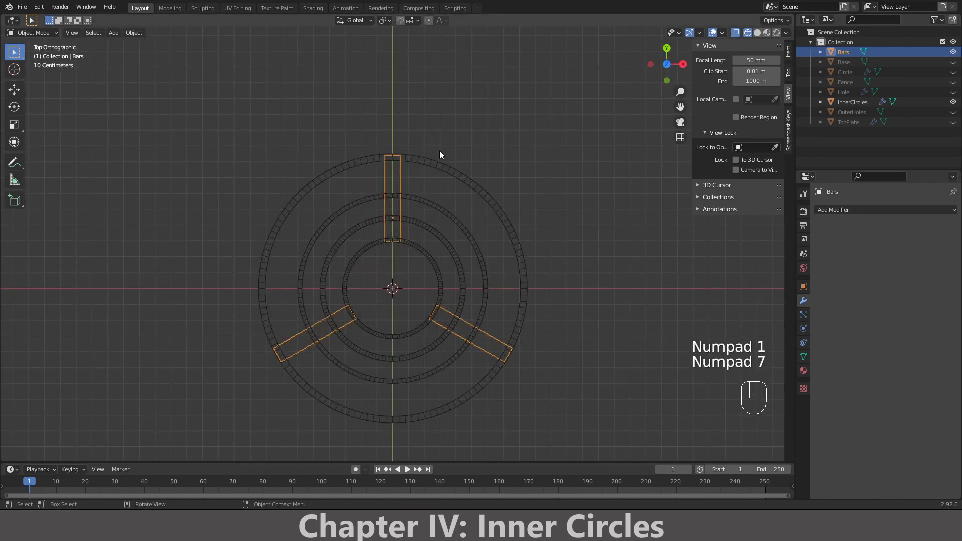
pyautogui.click(846, 102)
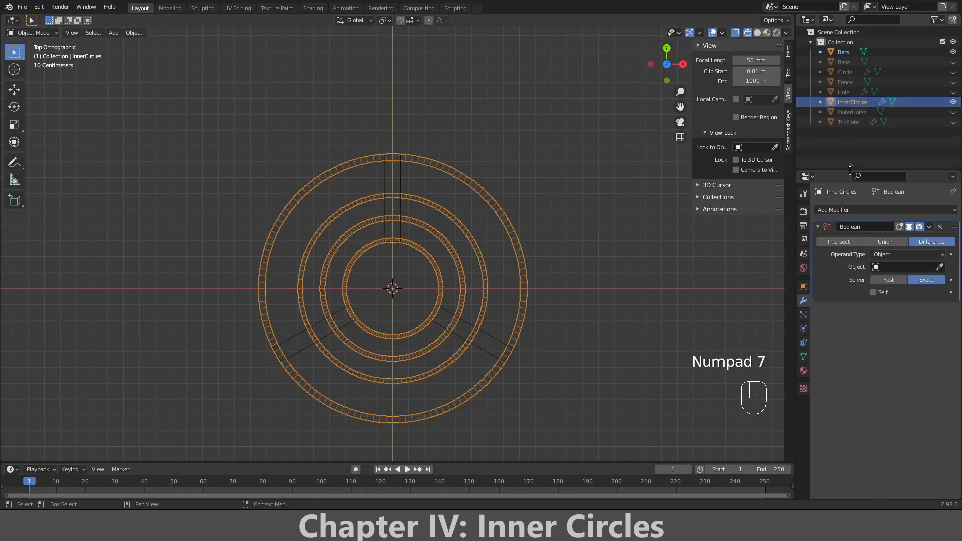
pyautogui.click(898, 267)
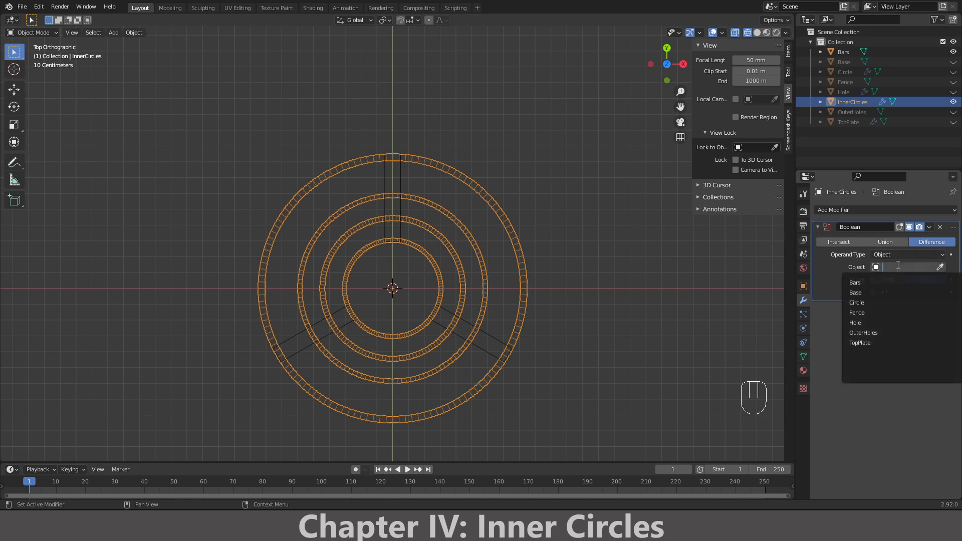
pyautogui.click(879, 283)
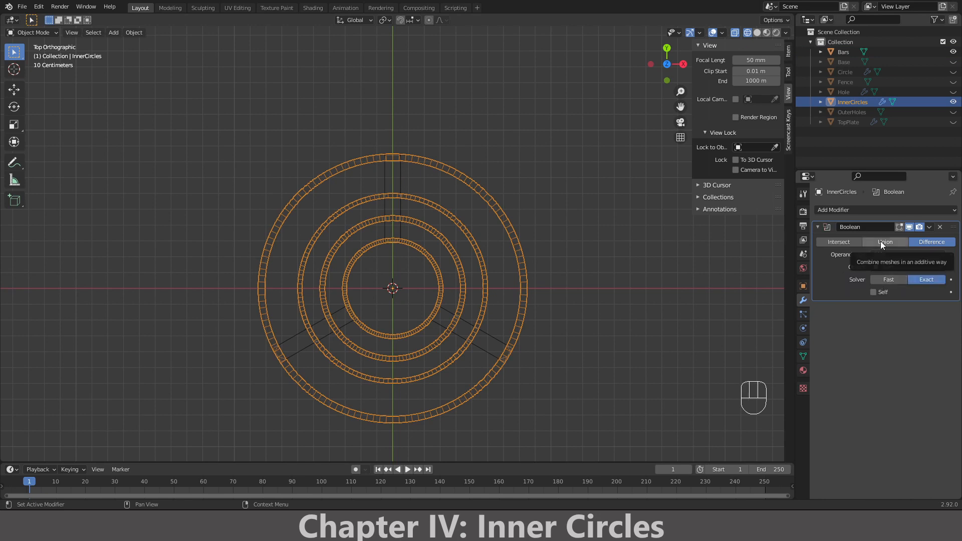
pyautogui.click(881, 242)
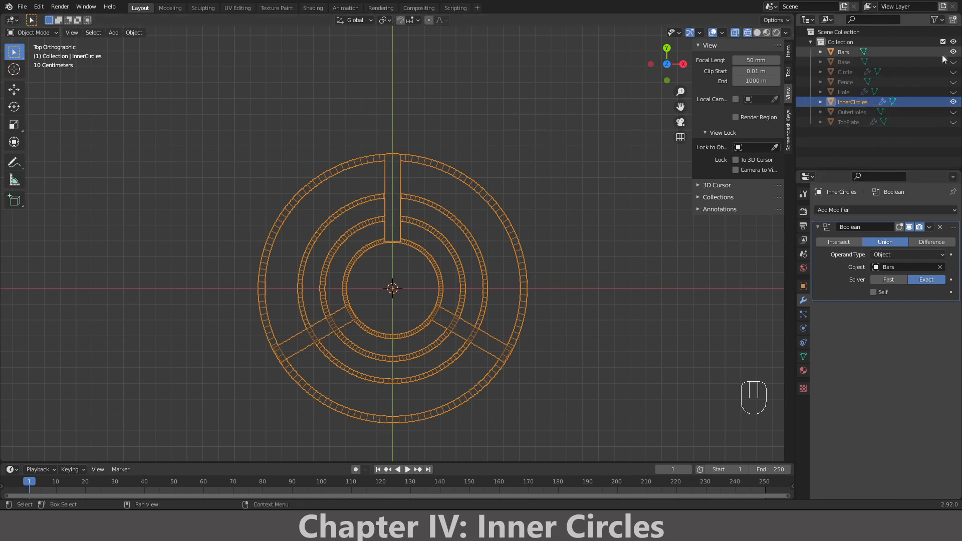
# - Hide the Bars object and display the united rings and spokes in solid shading
pyautogui.click(955, 53)
pyautogui.moveTo(477, 261)
pyautogui.mouseDown(button='middle')
pyautogui.moveTo(276, 266)
pyautogui.moveTo(275, 243)
pyautogui.mouseUp(button='middle')
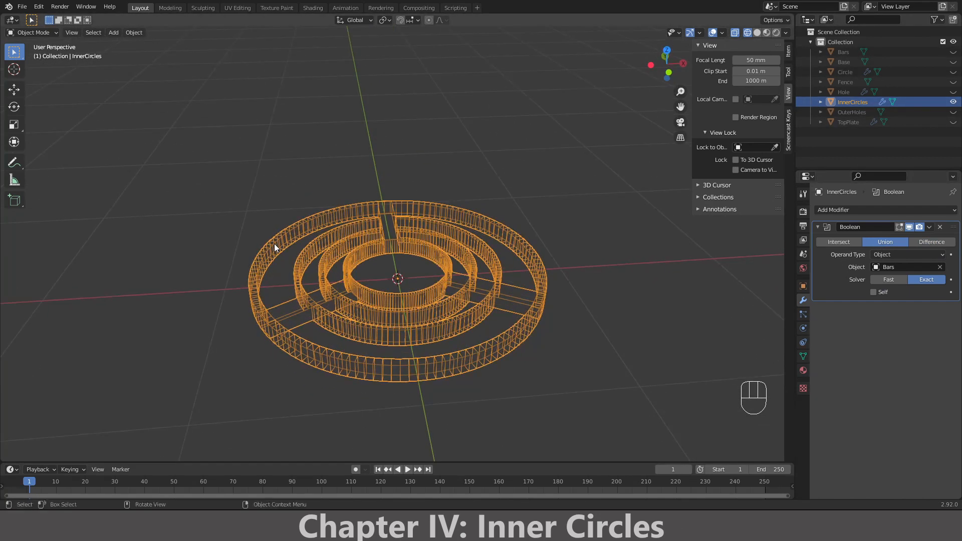
pyautogui.press('z')
pyautogui.click(333, 245)
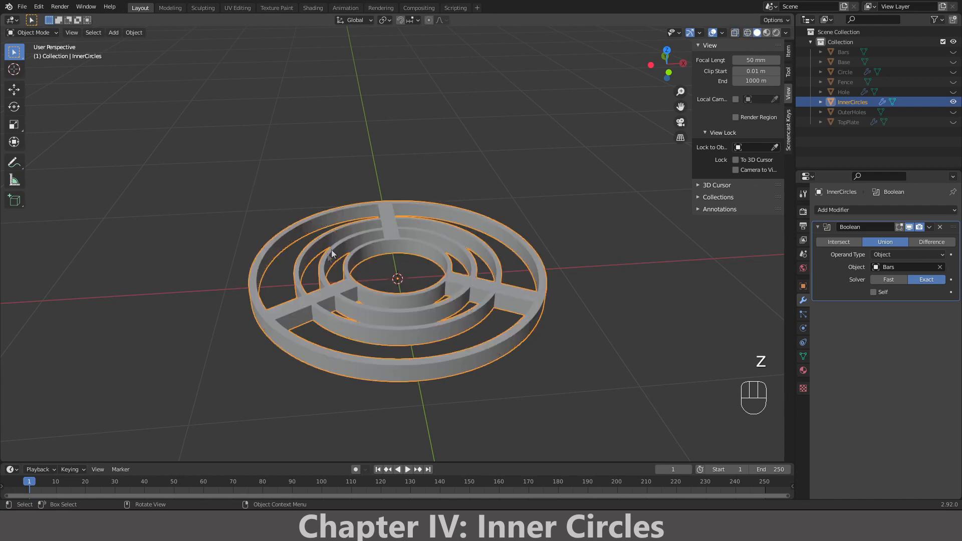
pyautogui.moveTo(332, 250)
pyautogui.mouseDown(button='middle')
pyautogui.moveTo(302, 341)
pyautogui.moveTo(300, 307)
pyautogui.mouseUp(button='middle')
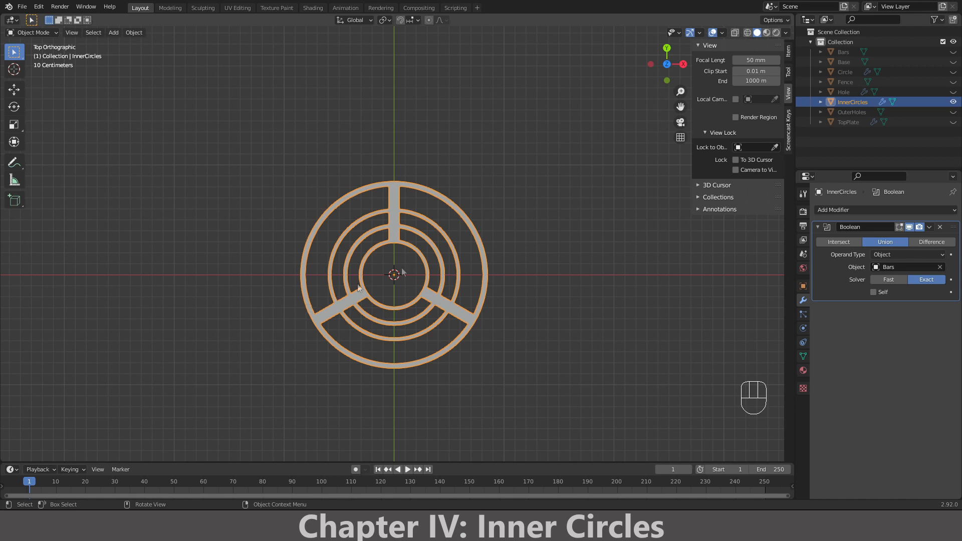
# - Add a 128-vertex cylinder with a 1 m radius and 2 m depth at the origin
pyautogui.click(535, 230)
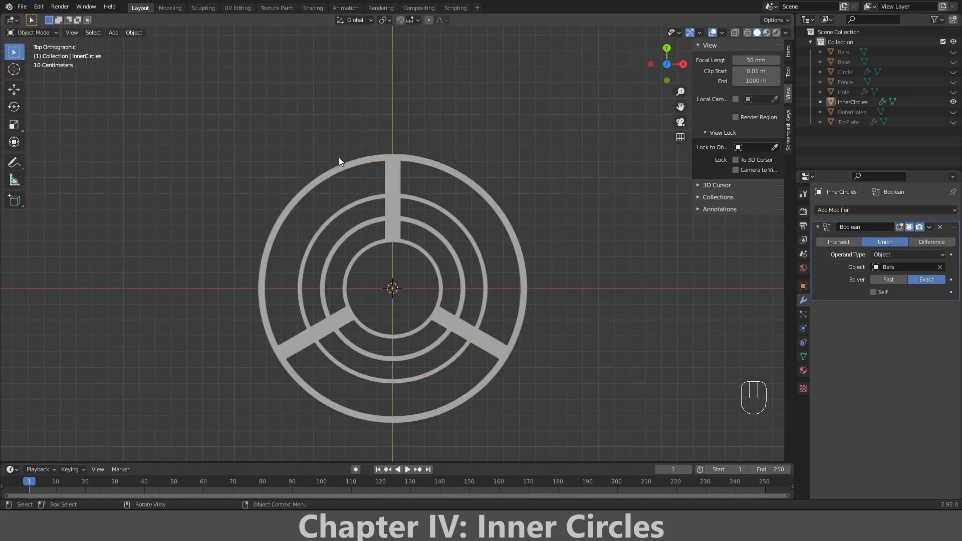
pyautogui.scroll(4, 346, 157)
pyautogui.hotkey('shift', 'a')
pyautogui.moveTo(338, 157)
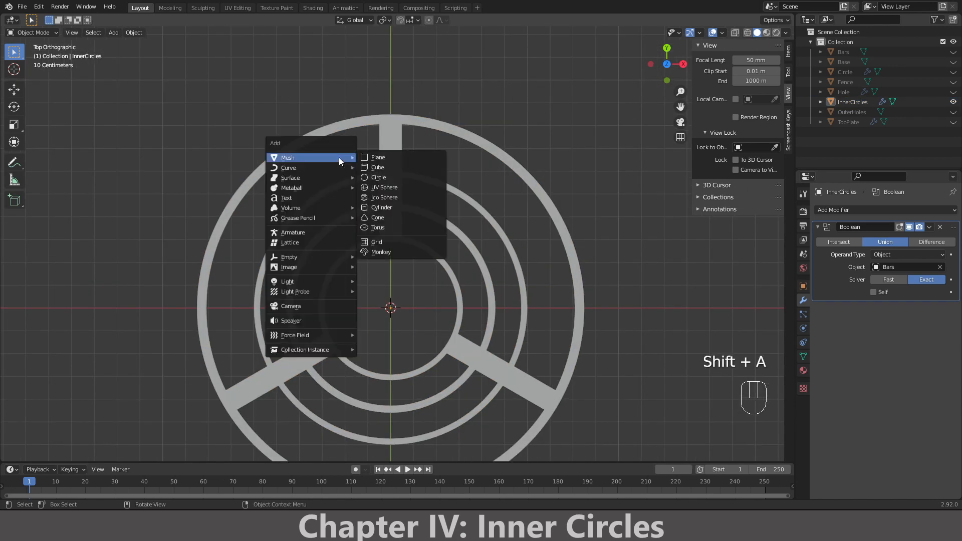
pyautogui.click(399, 207)
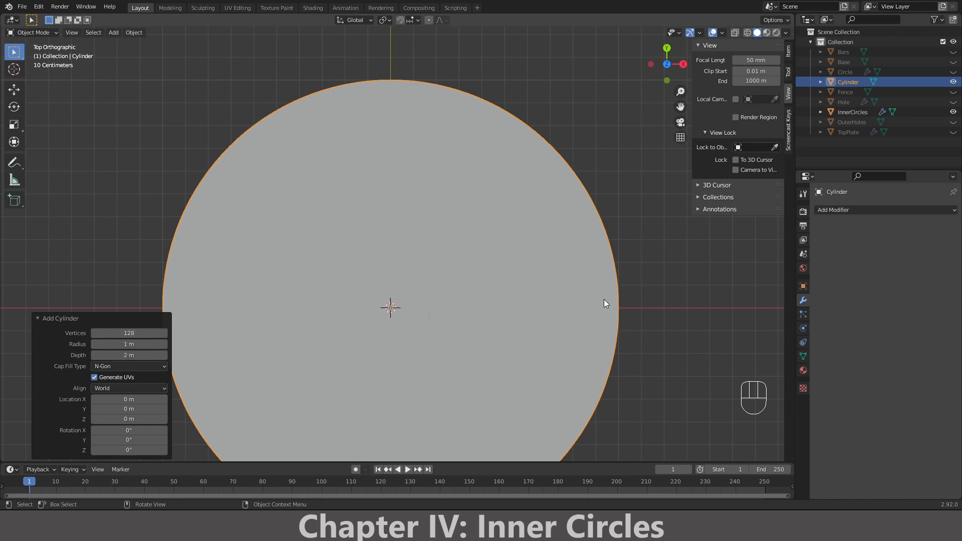
# - Display the scene in wireframe and scale the cylinder uniformly to 0.1
pyautogui.press('z')
pyautogui.click(521, 300)
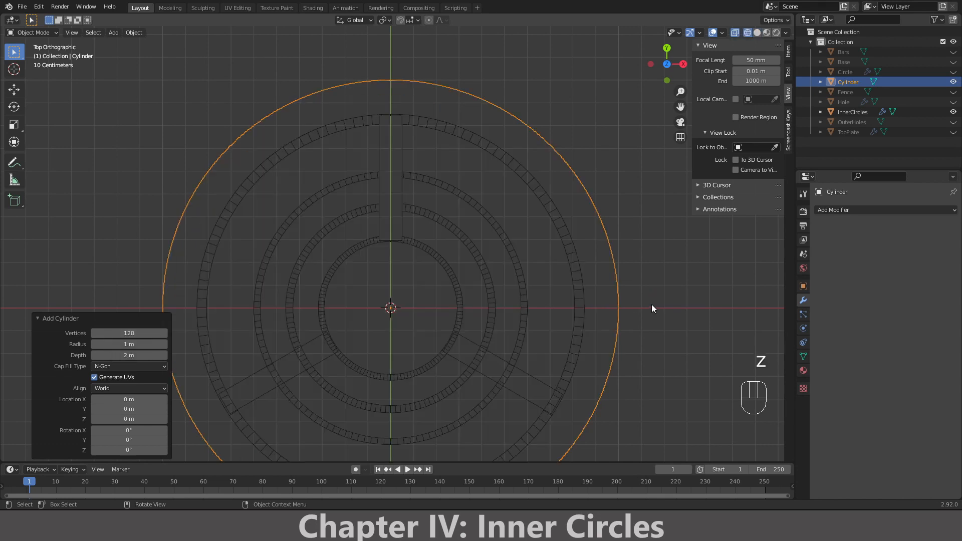
pyautogui.press('s')
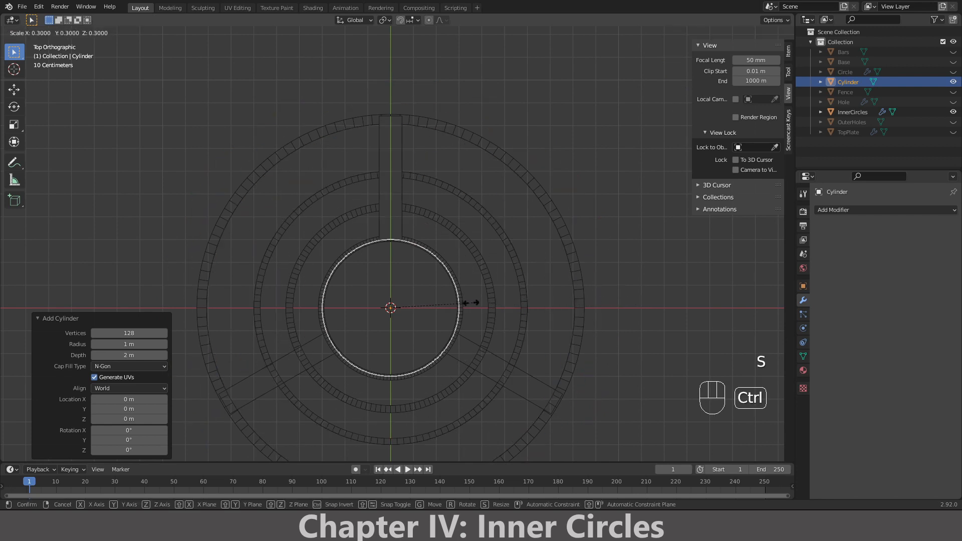
pyautogui.click(422, 305)
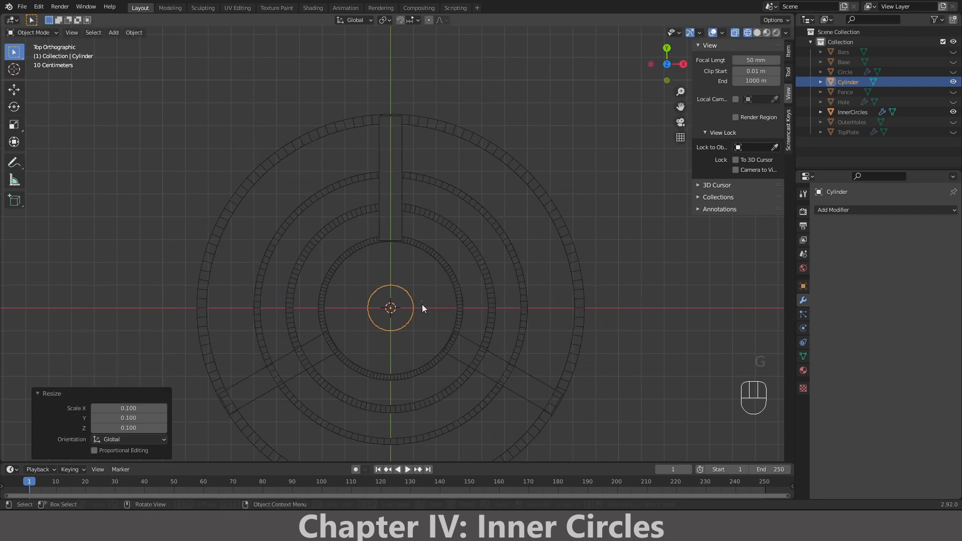
# - Move the small cylinder 0.7 m along Y onto the spoke, just inside the large outer ring
pyautogui.press('g')
pyautogui.press('z')
pyautogui.press('y')
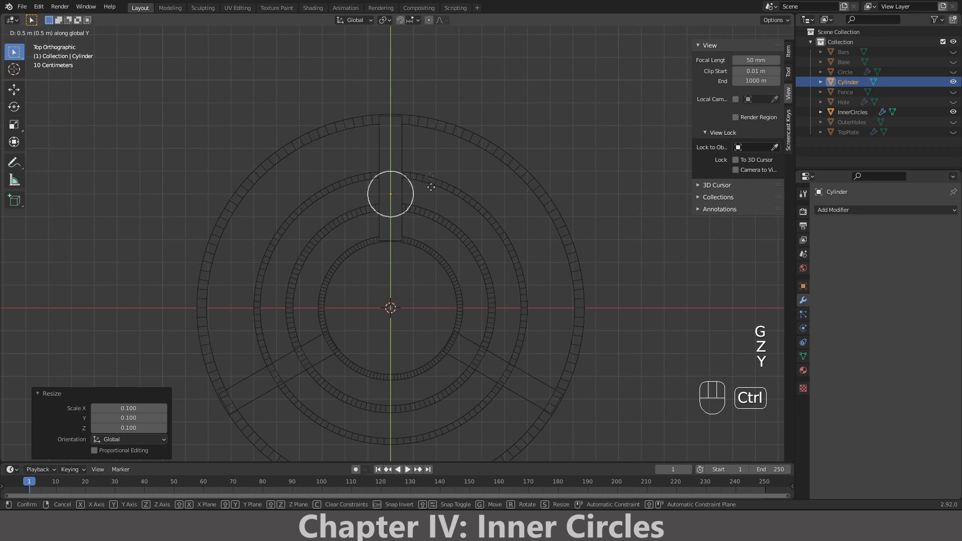
pyautogui.click(421, 142)
# - Scale the cylinder uniformly by 0.9 so that it fits between the two outermost rings
pyautogui.scroll(2, 423, 134)
pyautogui.keyDown('shift'); pyautogui.moveTo(427, 129); pyautogui.dragTo(432, 230, button='middle'); pyautogui.keyUp('shift')
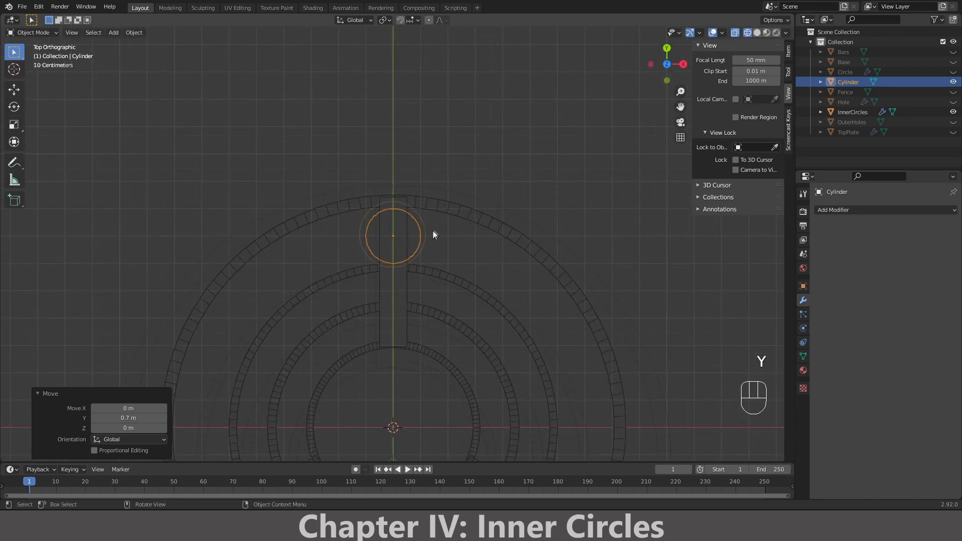
pyautogui.scroll(3, 481, 241)
pyautogui.press('s')
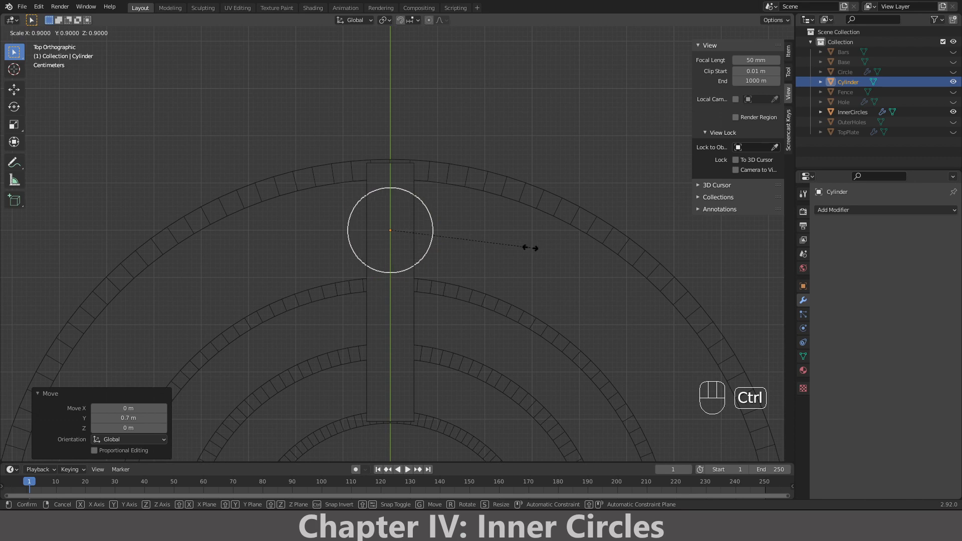
pyautogui.click(530, 247)
# - Raise the cylinder 0.09 m along Z so that its base aligns with the underside of the rings
pyautogui.scroll(-5, 503, 259)
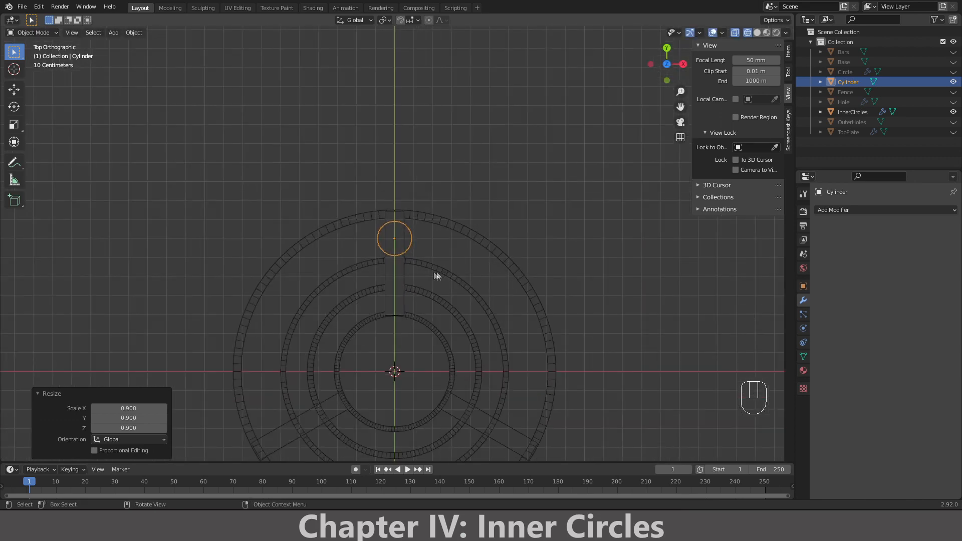
pyautogui.scroll(-1, 411, 272)
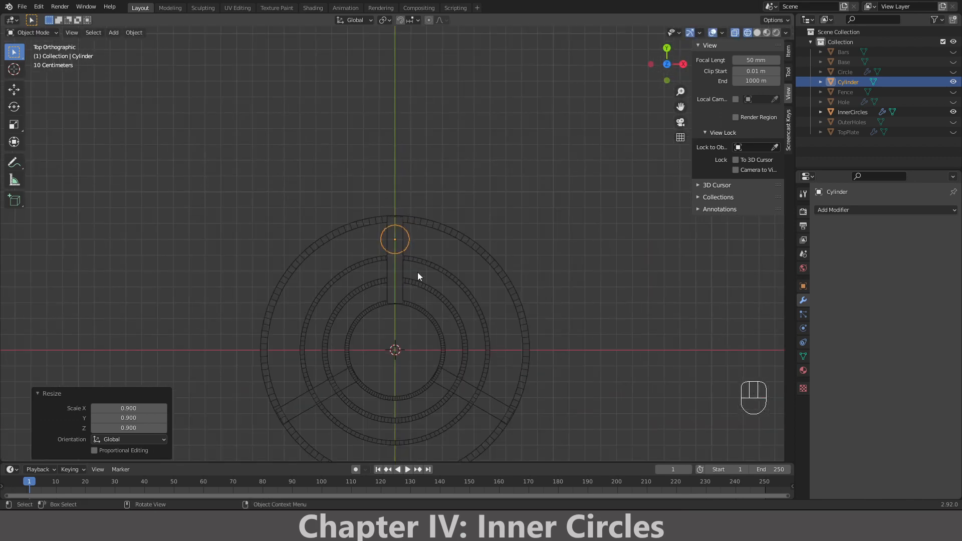
pyautogui.press('KP_1')
pyautogui.scroll(3, 417, 271)
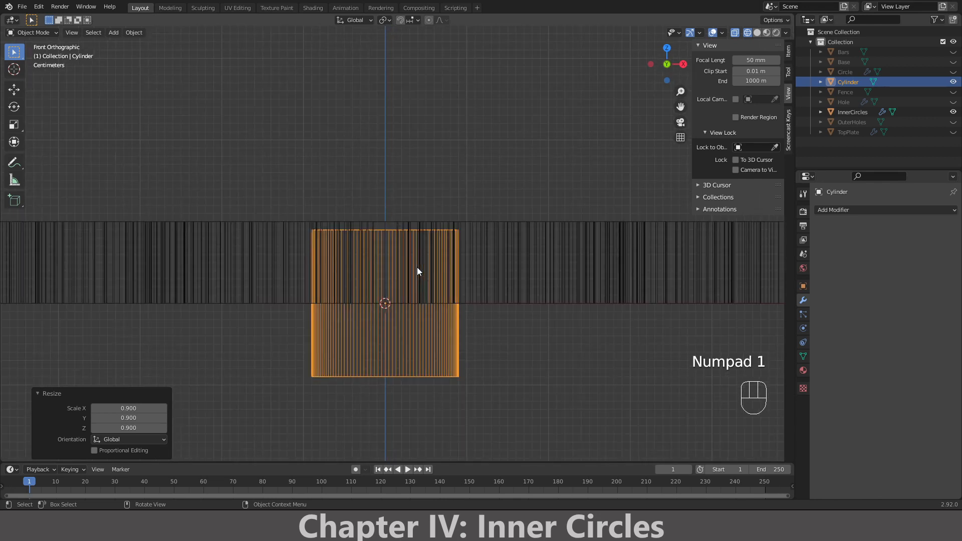
pyautogui.press('Tab')
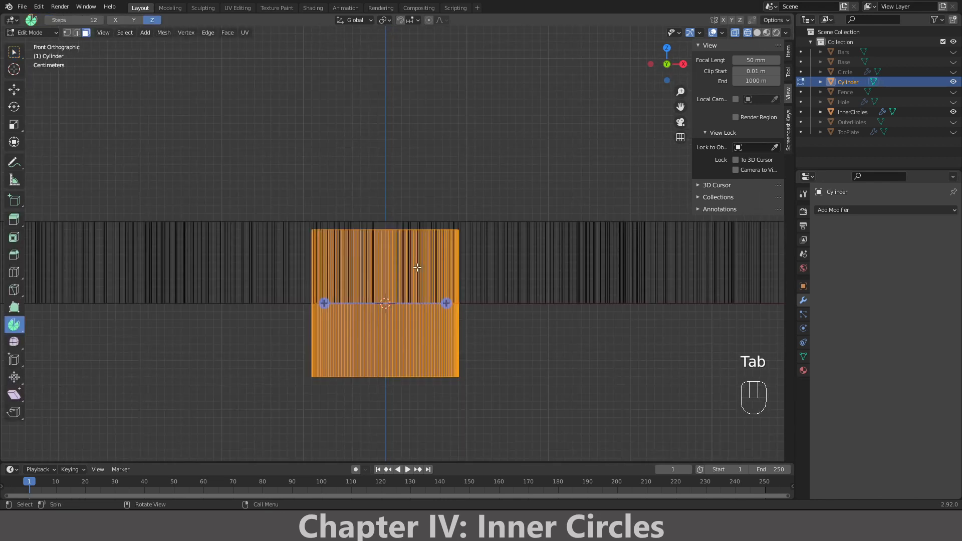
pyautogui.press('Tab')
pyautogui.press('g')
pyautogui.press('z')
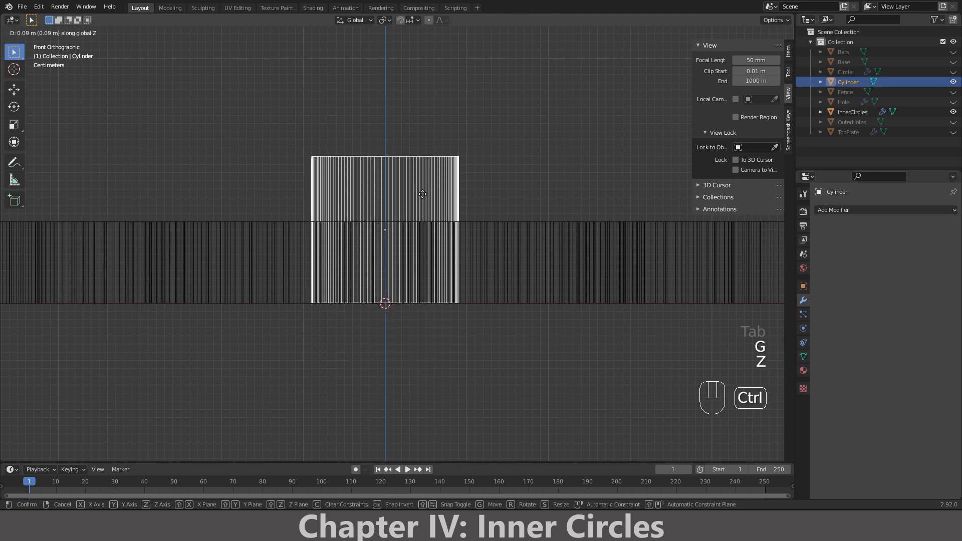
pyautogui.keyDown('ctrl'); pyautogui.click(421, 201); pyautogui.keyUp('ctrl')
# - Move the cylinder's top face up 0.02 m along Z
pyautogui.scroll(-4, 421, 201)
pyautogui.moveTo(420, 202); pyautogui.dragTo(398, 271, button='middle')
pyautogui.press('Tab')
pyautogui.scroll(4, 396, 245)
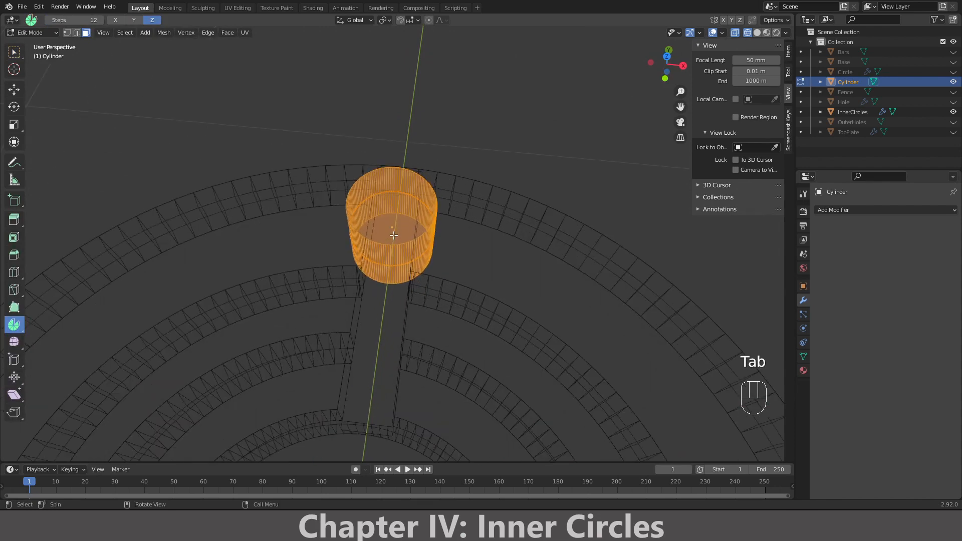
pyautogui.click(391, 205)
pyautogui.press('KP_1')
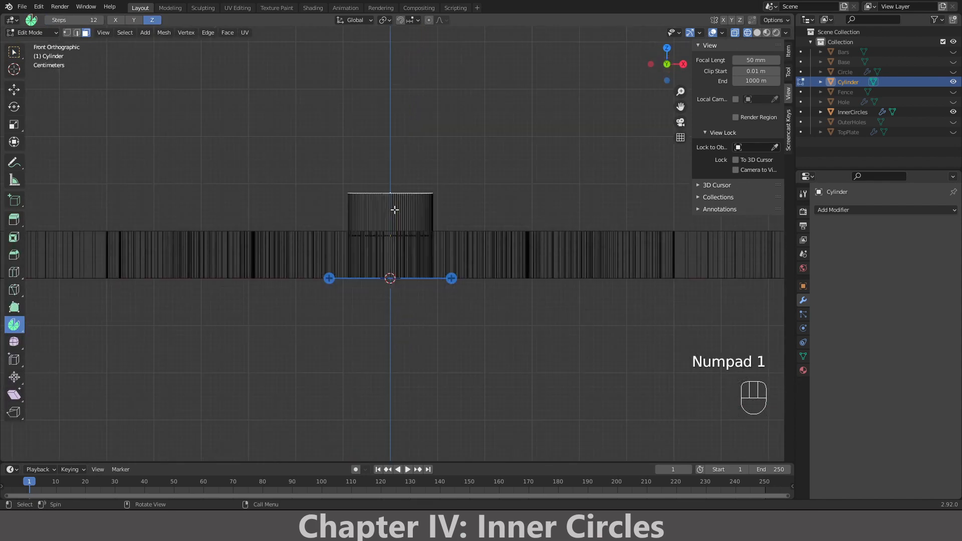
pyautogui.press('g')
pyautogui.press('z')
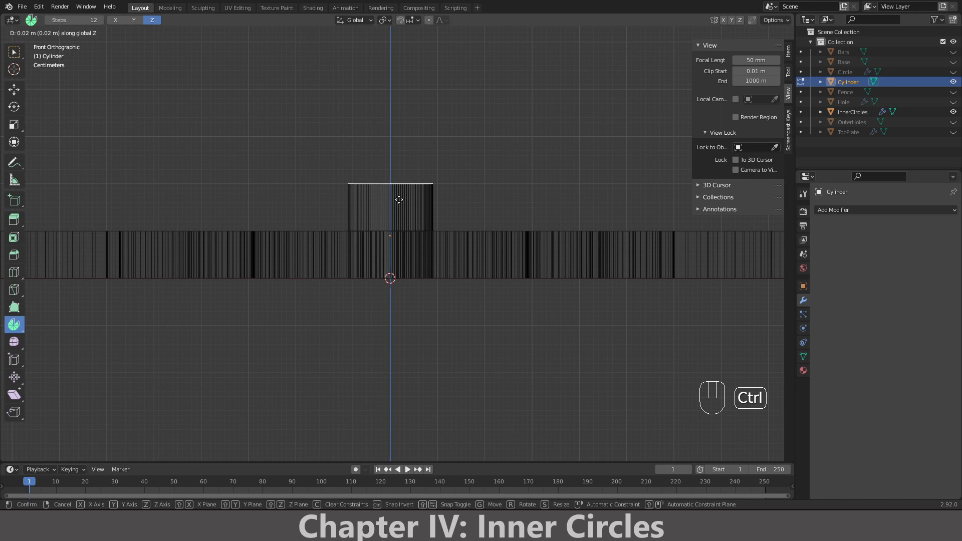
pyautogui.click(399, 199)
# - Try to spin the cylinder's selected top face around the origin in 3 steps over 360°
pyautogui.moveTo(397, 199); pyautogui.dragTo(395, 357, button='middle')
pyautogui.press('Tab')
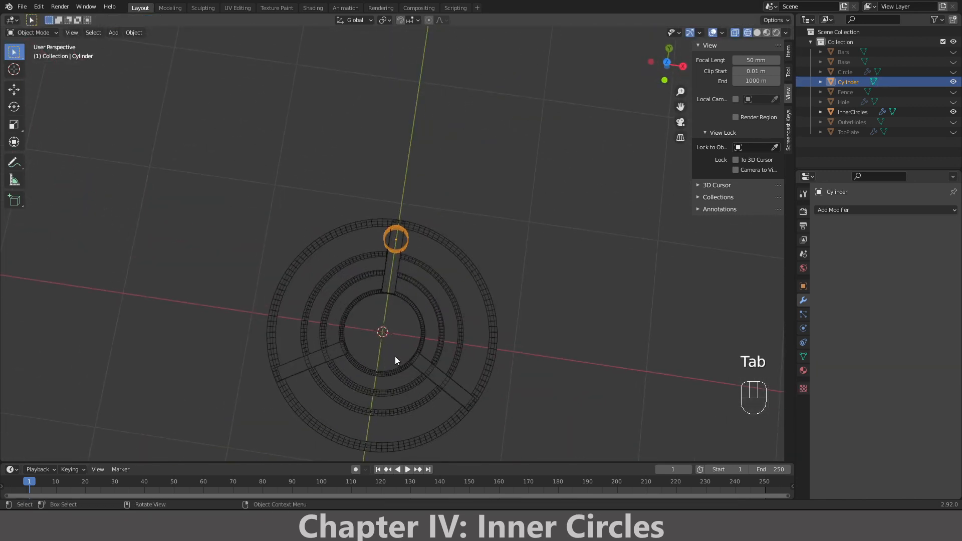
pyautogui.press('KP_1')
pyautogui.press('KP_7')
pyautogui.press('Tab')
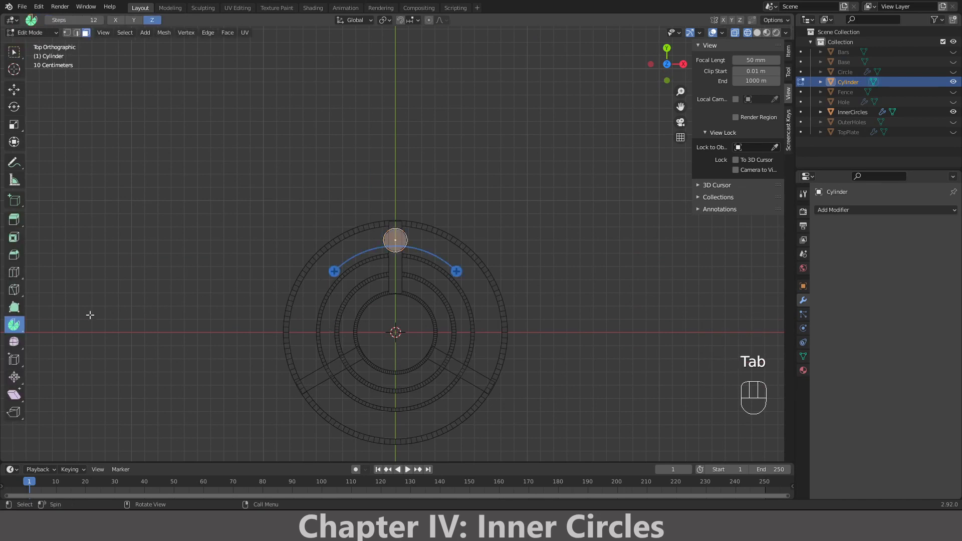
pyautogui.moveTo(335, 272); pyautogui.dragTo(313, 354)
pyautogui.click(127, 367)
pyautogui.write('60d360')
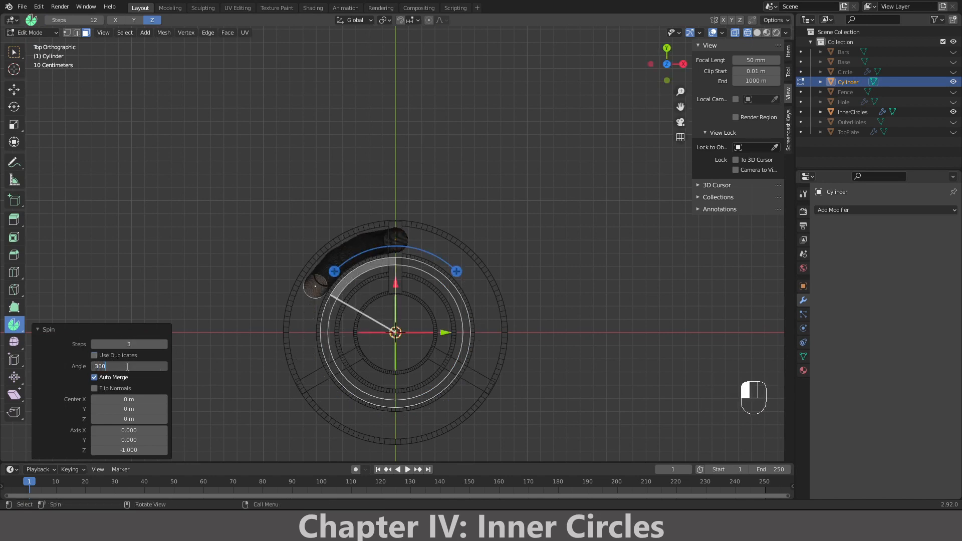
pyautogui.press('Return')
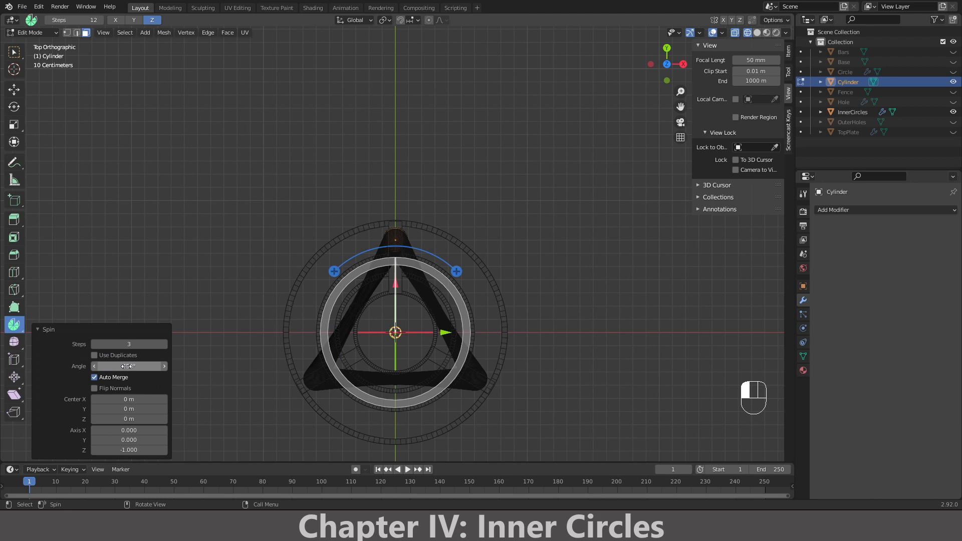
# - Check the spun shape and undo the spin of the cylinder's top face
pyautogui.moveTo(115, 313); pyautogui.dragTo(340, 266, button='middle')
pyautogui.press('KP_1')
pyautogui.press('KP_7')
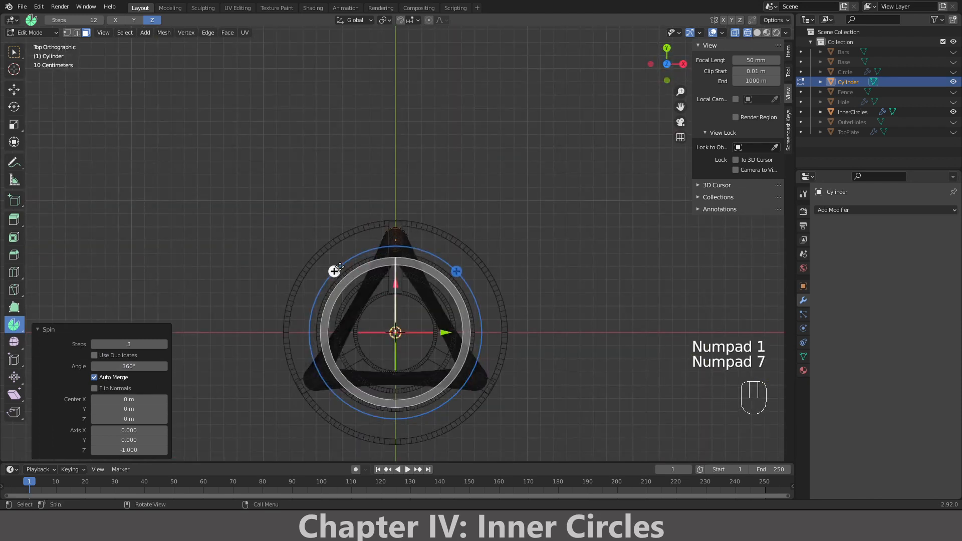
pyautogui.hotkey('ctrl', 'z')
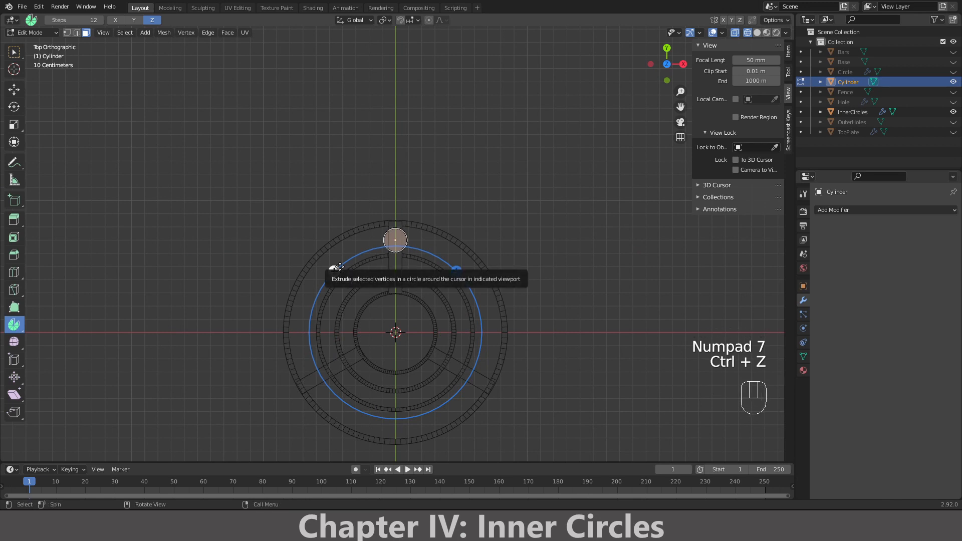
# - Spin the entire cylinder around the origin in 3 steps over 360° and rename the object ScrewHolders
pyautogui.press('a')
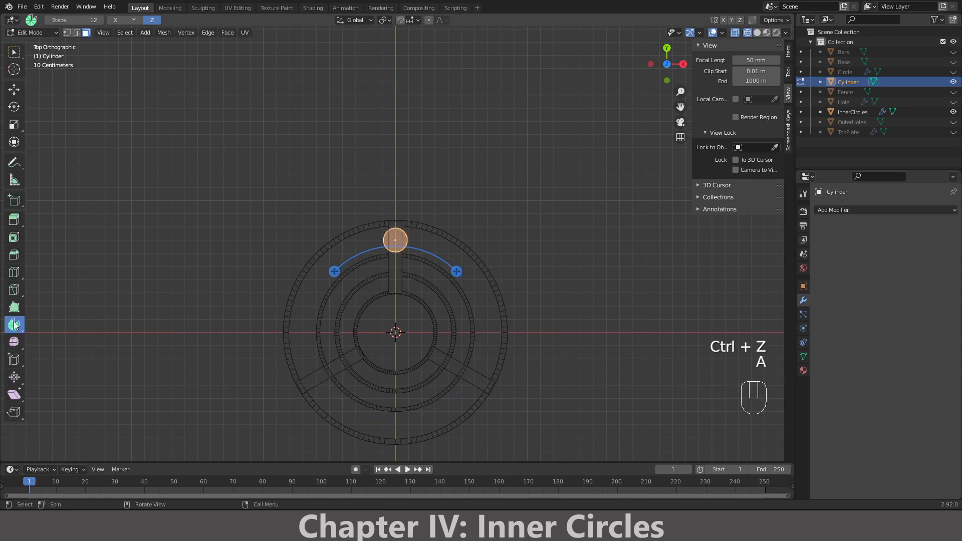
pyautogui.moveTo(334, 272); pyautogui.dragTo(316, 291)
pyautogui.click(132, 366)
pyautogui.write('2')
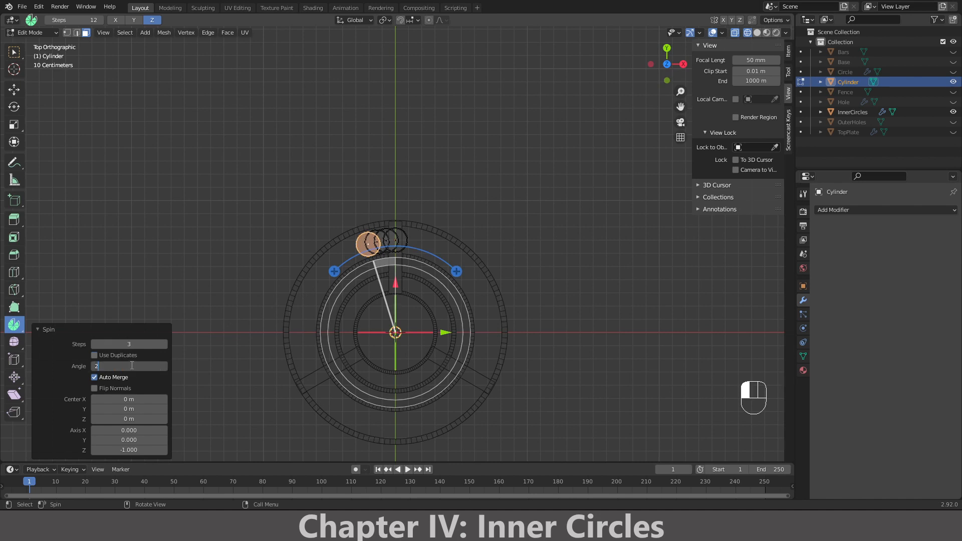
pyautogui.write('60')
pyautogui.press('Return')
pyautogui.click(144, 367)
pyautogui.write('360')
pyautogui.press('Return')
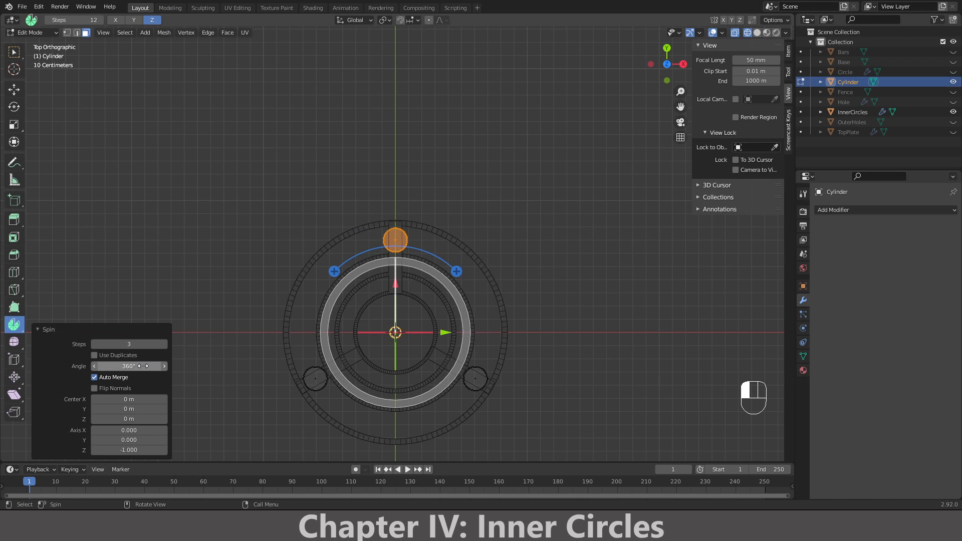
pyautogui.moveTo(184, 316); pyautogui.dragTo(269, 220, button='middle')
pyautogui.press('Tab')
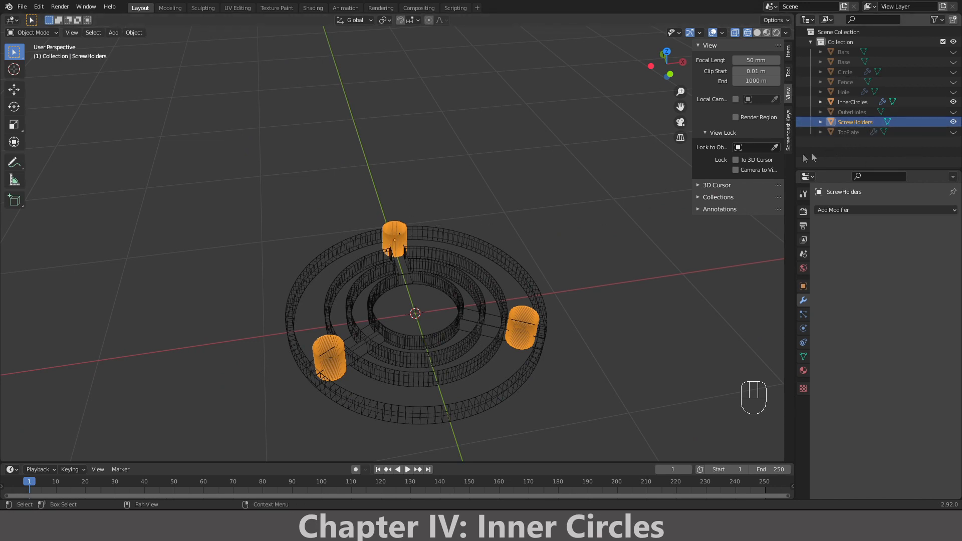
# - Add a second Boolean modifier to InnerCircles, set to Union with ScrewHolders as its object
pyautogui.click(468, 323)
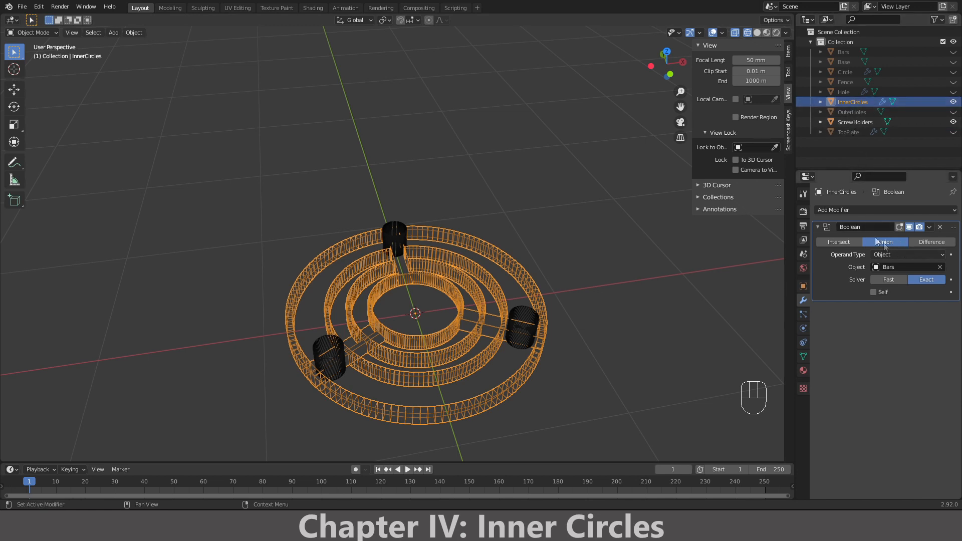
pyautogui.click(882, 210)
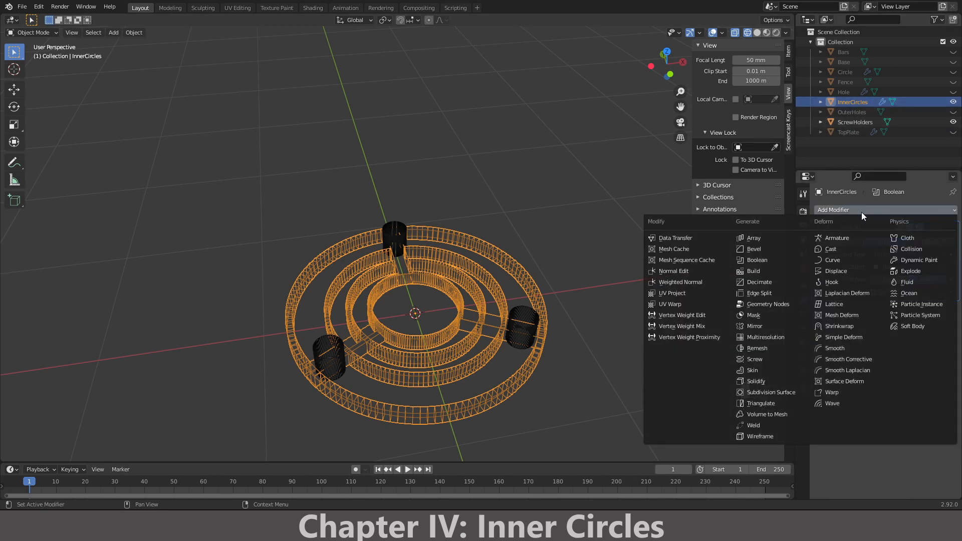
pyautogui.click(760, 260)
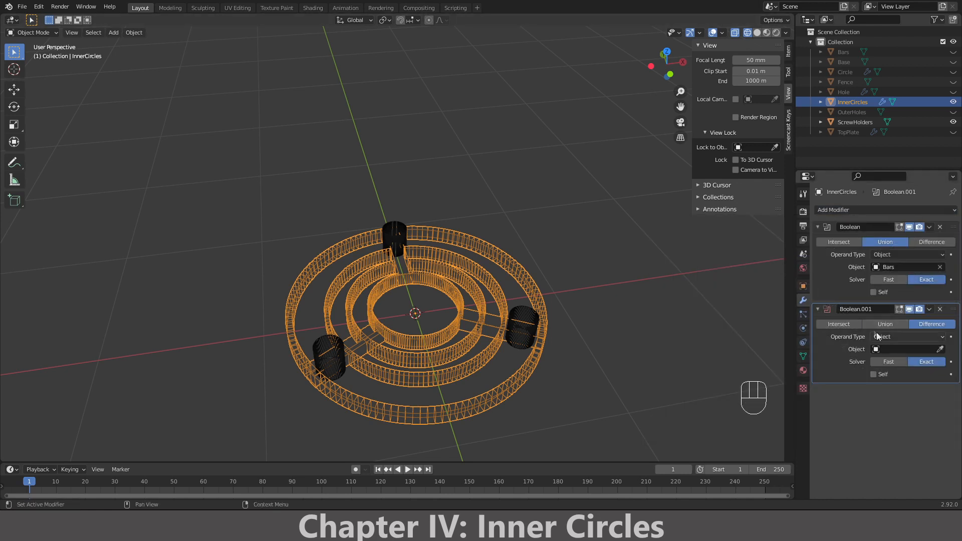
pyautogui.click(900, 349)
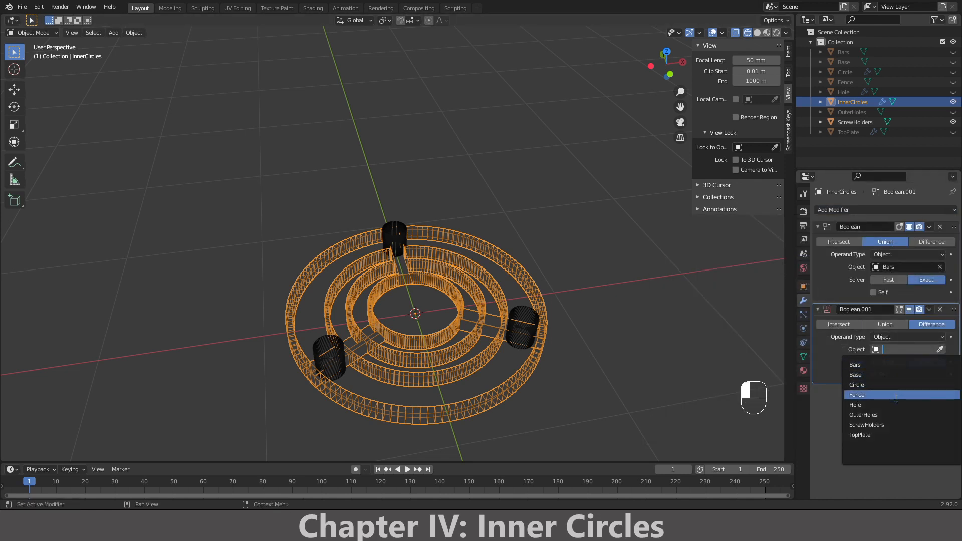
pyautogui.click(892, 426)
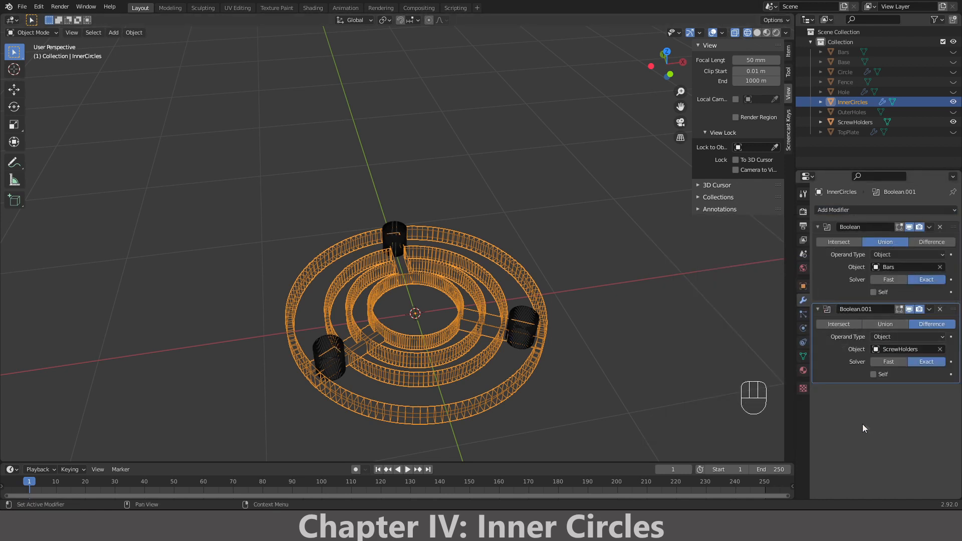
pyautogui.click(877, 324)
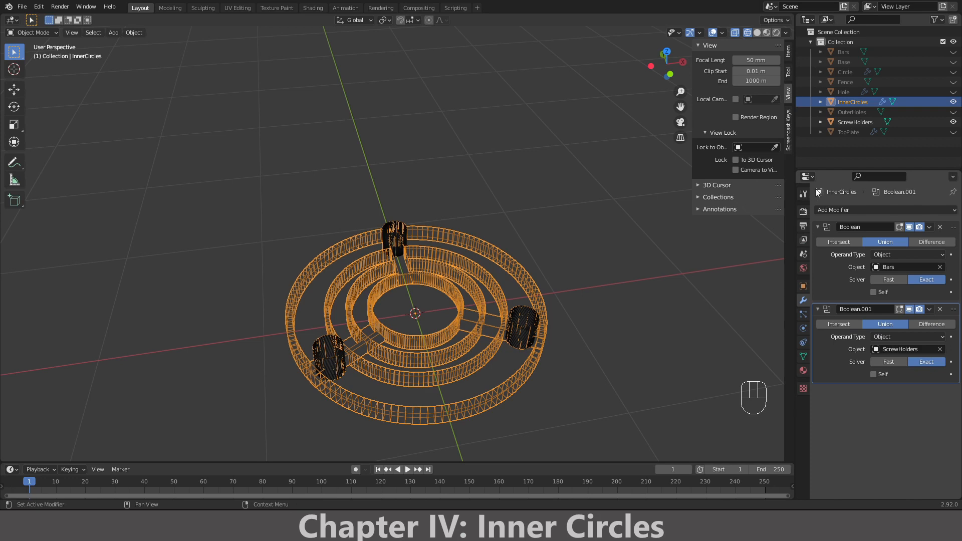
# - Hide the ScrewHolders object and display the united InnerCircles in solid shading
pyautogui.click(954, 122)
pyautogui.moveTo(441, 211)
pyautogui.mouseDown(button='middle')
pyautogui.moveTo(467, 133)
pyautogui.moveTo(454, 97)
pyautogui.moveTo(452, 185)
pyautogui.moveTo(416, 285)
pyautogui.moveTo(408, 258)
pyautogui.mouseUp(button='middle')
pyautogui.press('z')
pyautogui.click(445, 222)
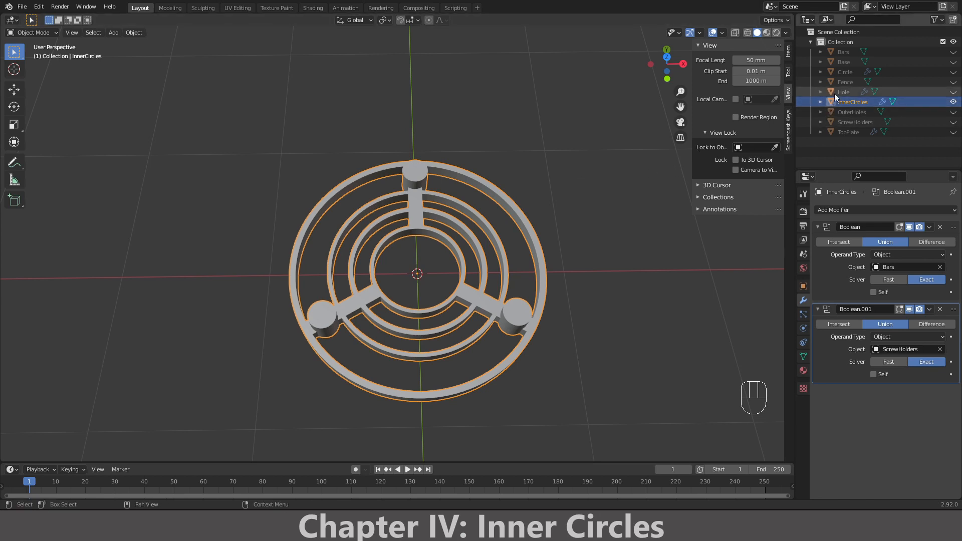
# - Show the TopPlate object and display the scene from above in wireframe
pyautogui.click(954, 132)
pyautogui.scroll(-3, 485, 145)
pyautogui.press('KP_1')
pyautogui.press('KP_7')
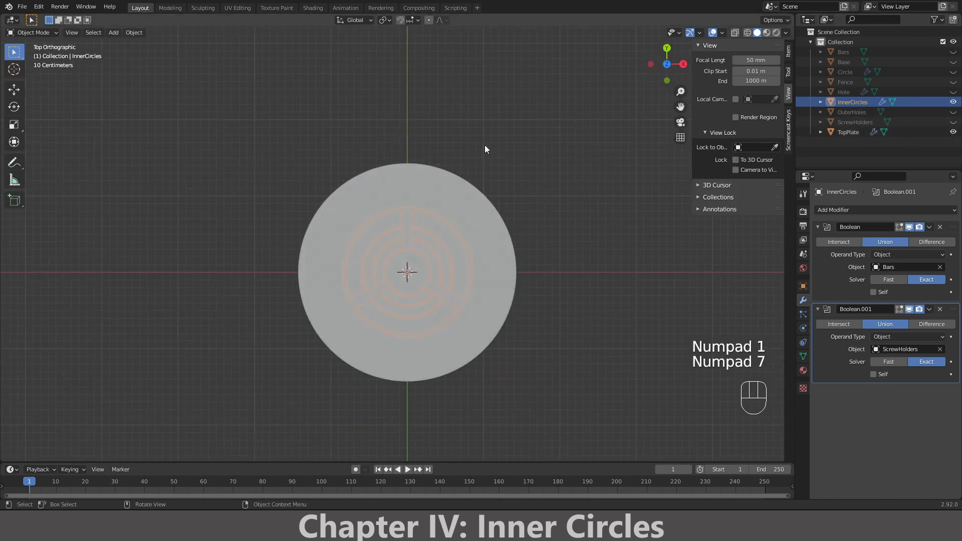
pyautogui.press('z')
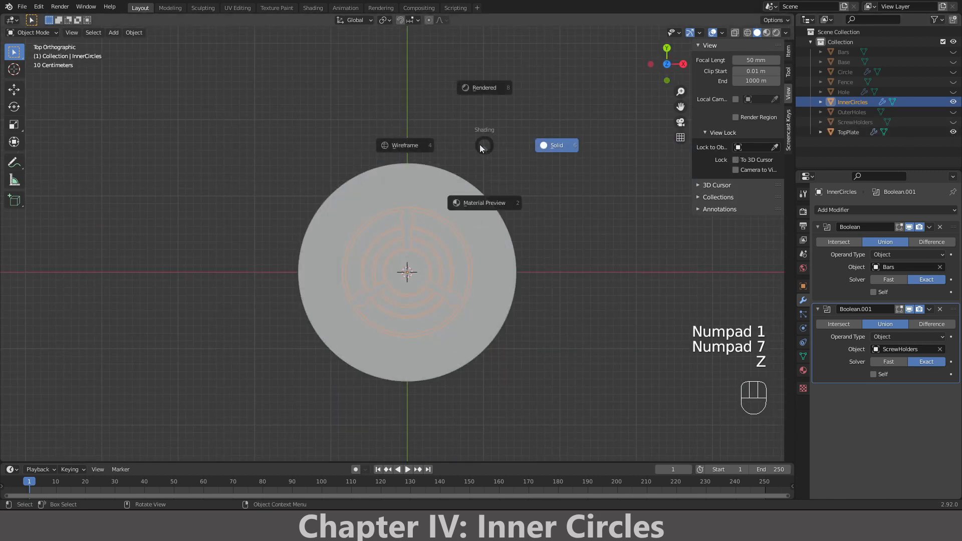
pyautogui.click(407, 145)
pyautogui.scroll(3, 408, 145)
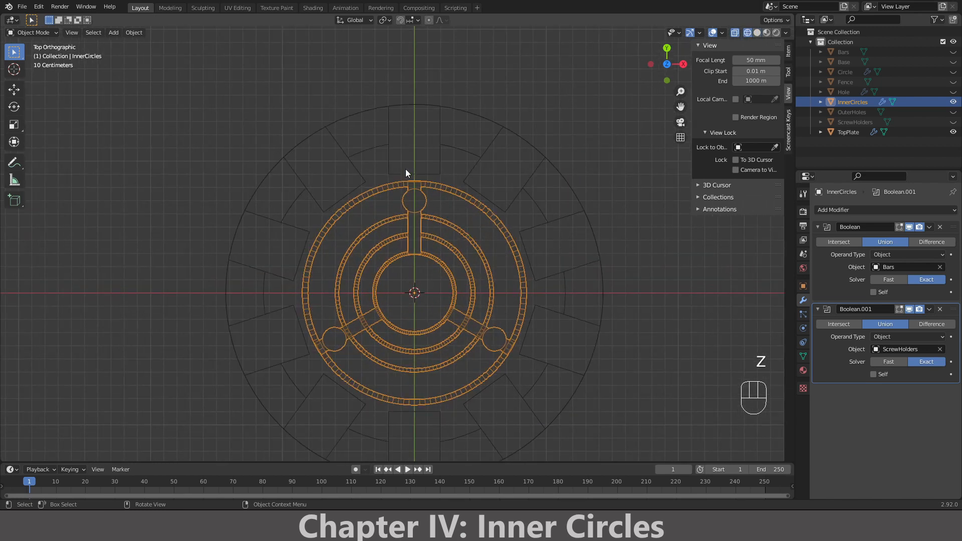
# - Add a cube at the origin and scale it uniformly by 0.5
pyautogui.click(405, 170)
pyautogui.hotkey('shift', 'a')
pyautogui.moveTo(382, 93)
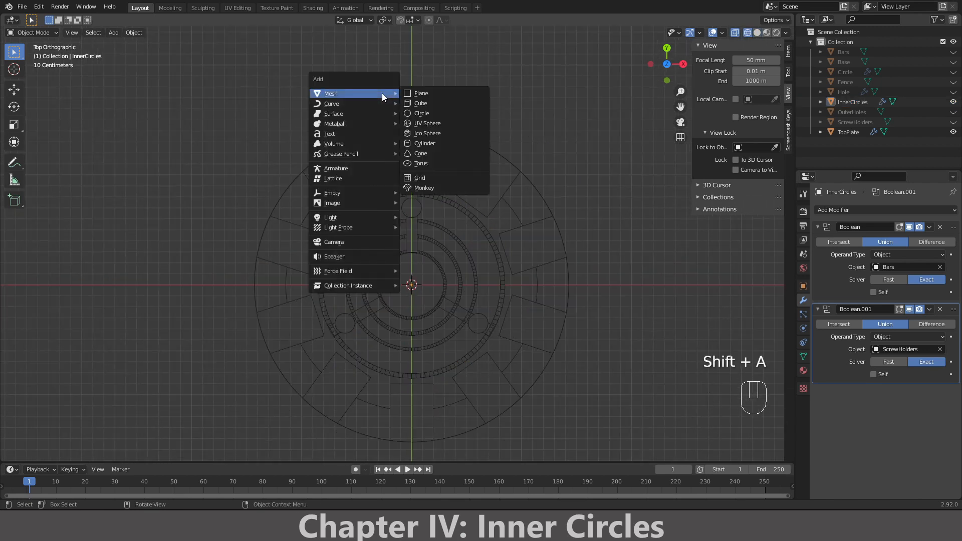
pyautogui.click(420, 100)
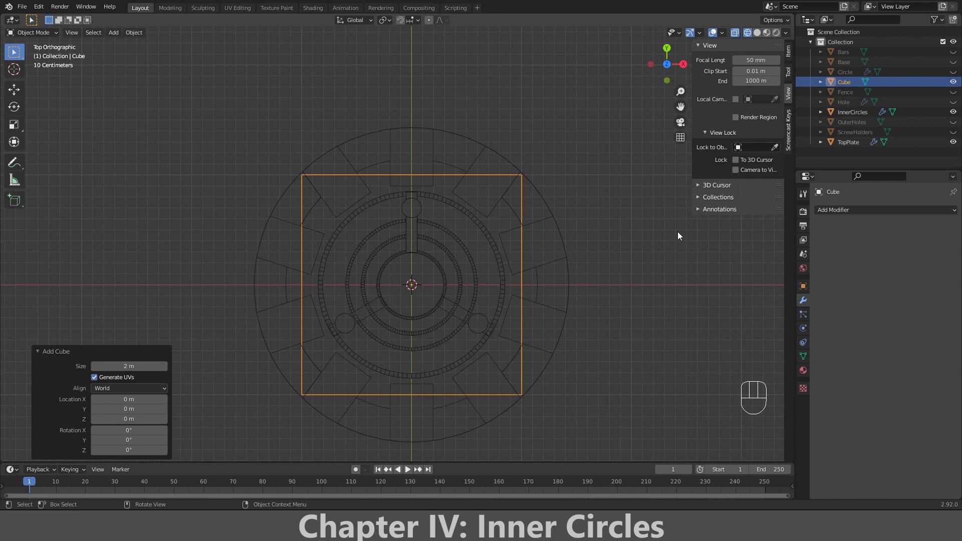
pyautogui.press('s')
pyautogui.click(552, 242)
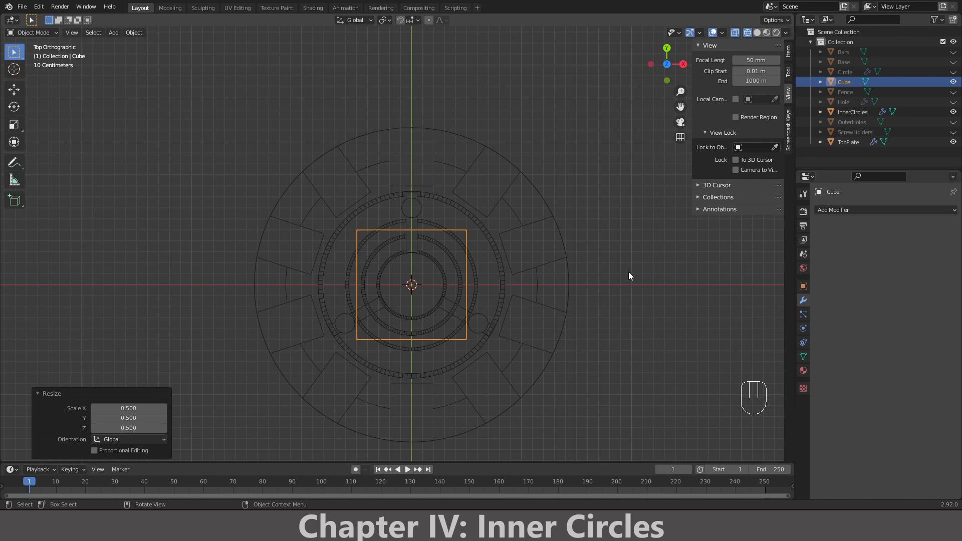
# - Narrow the cube along X and move it along positive Y onto the top plate's notch
pyautogui.press('s')
pyautogui.press('y')
pyautogui.press('x')
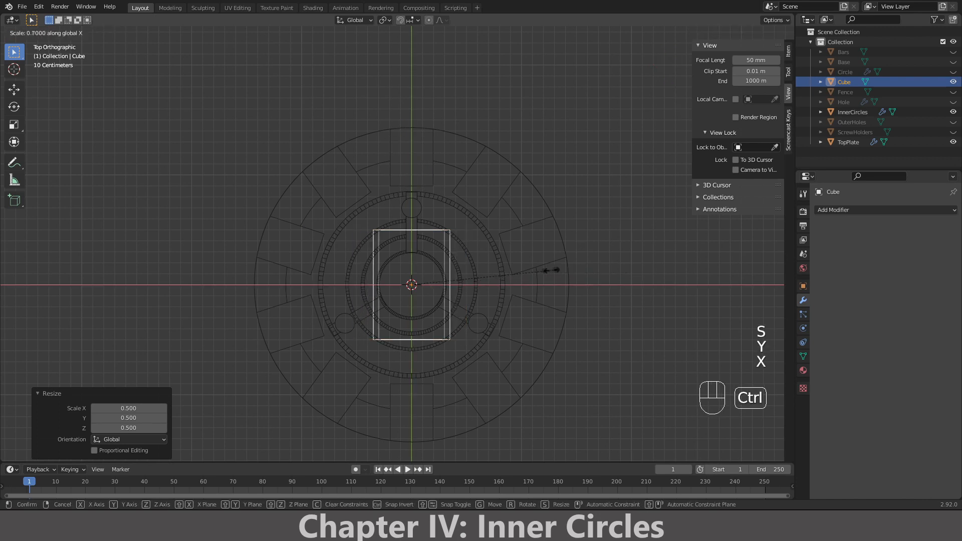
pyautogui.keyDown('ctrl'); pyautogui.click(483, 270); pyautogui.keyUp('ctrl')
pyautogui.press('g')
pyautogui.press('y')
pyautogui.keyDown('ctrl'); pyautogui.click(457, 126); pyautogui.keyUp('ctrl')
# - Scale the cube by 1.2 along X to match the notch's width
pyautogui.keyDown('shift'); pyautogui.moveTo(458, 131); pyautogui.dragTo(502, 78, button='middle'); pyautogui.keyUp('shift')
pyautogui.scroll(3, 501, 151)
pyautogui.press('s')
pyautogui.press('y')
pyautogui.press('x')
pyautogui.keyDown('ctrl'); pyautogui.click(510, 209); pyautogui.keyUp('ctrl')
# - Raise the cube 1.1 m along Z to the level of the top plate
pyautogui.moveTo(509, 209); pyautogui.dragTo(396, 329, button='middle')
pyautogui.press('KP_1')
pyautogui.press('g')
pyautogui.press('z')
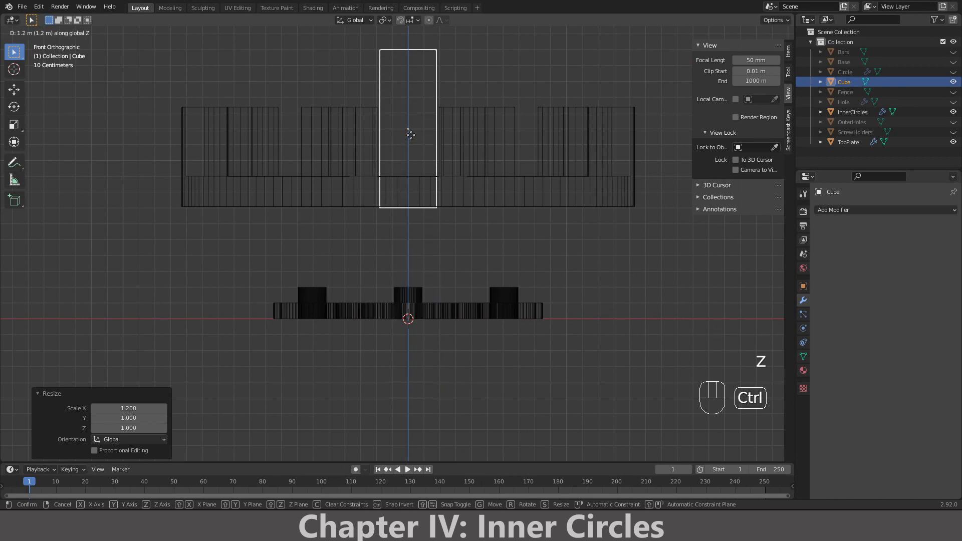
pyautogui.click(408, 149)
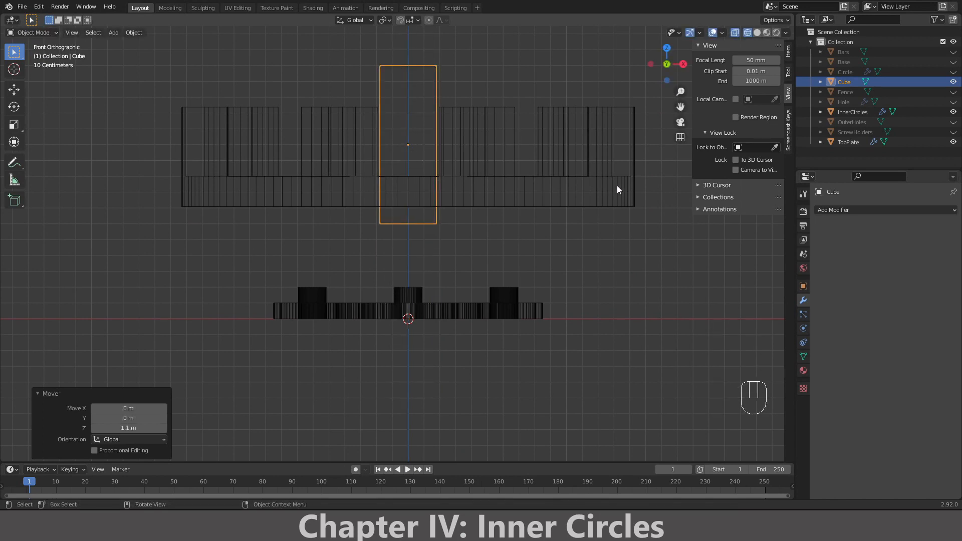
# - Scale the cube by 0.4 along Z so that it fits the notch's height
pyautogui.press('s')
pyautogui.press('y')
pyautogui.press('z')
pyautogui.press('ctrl')
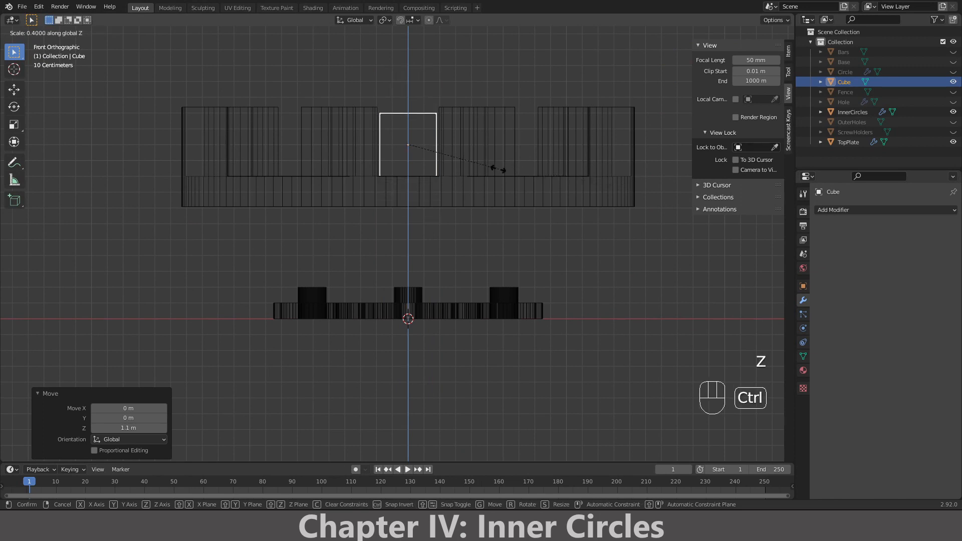
pyautogui.click(498, 170)
# - Adjust the cube's height in the notch and move its outer face -0.4 m along Y to the plate's rim
pyautogui.keyDown('shift'); pyautogui.moveTo(486, 147); pyautogui.dragTo(491, 171, button='middle'); pyautogui.keyUp('shift')
pyautogui.press('g')
pyautogui.press('y')
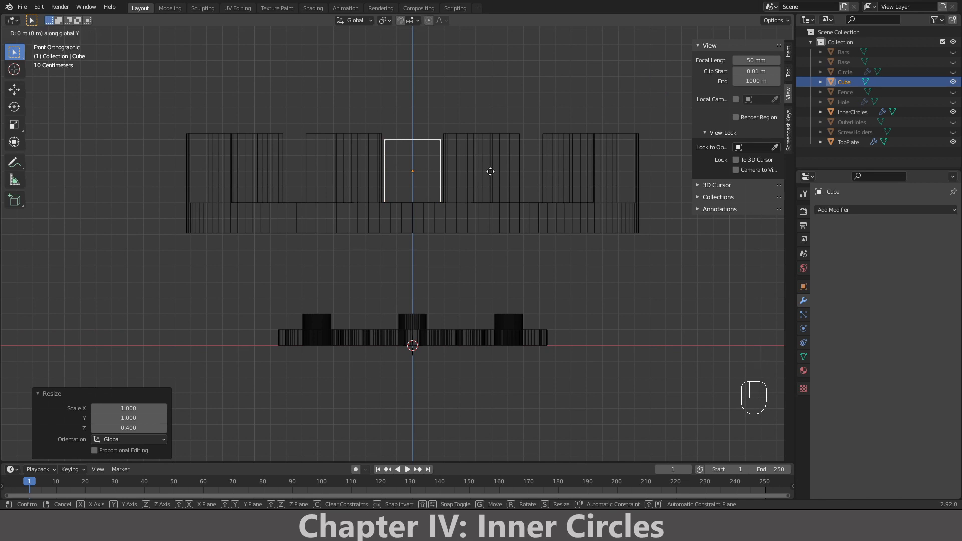
pyautogui.press('g')
pyautogui.press('z')
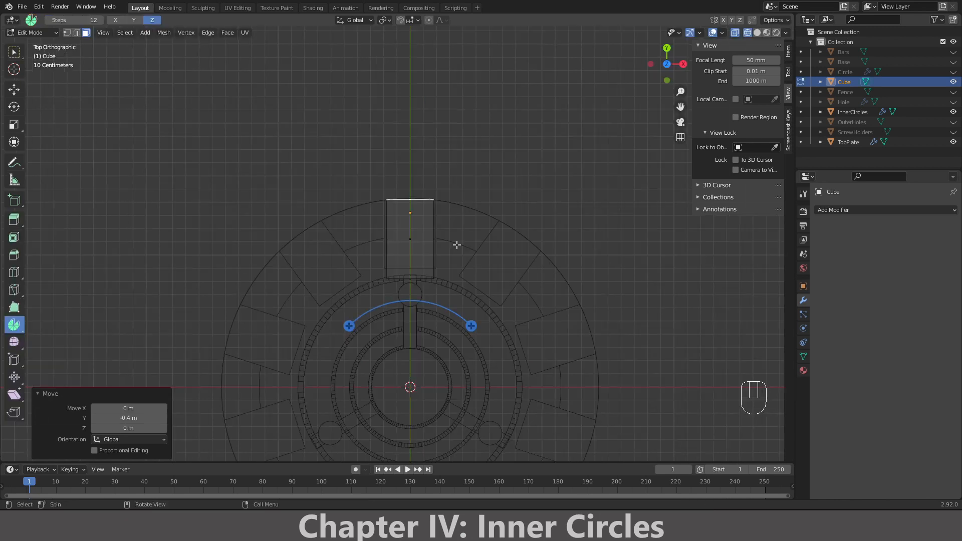
# - Examine the block's fit in the top plate's notch from the front and from above
pyautogui.moveTo(456, 245); pyautogui.dragTo(430, 242, button='middle')
pyautogui.press('Tab')
pyautogui.press('KP_1')
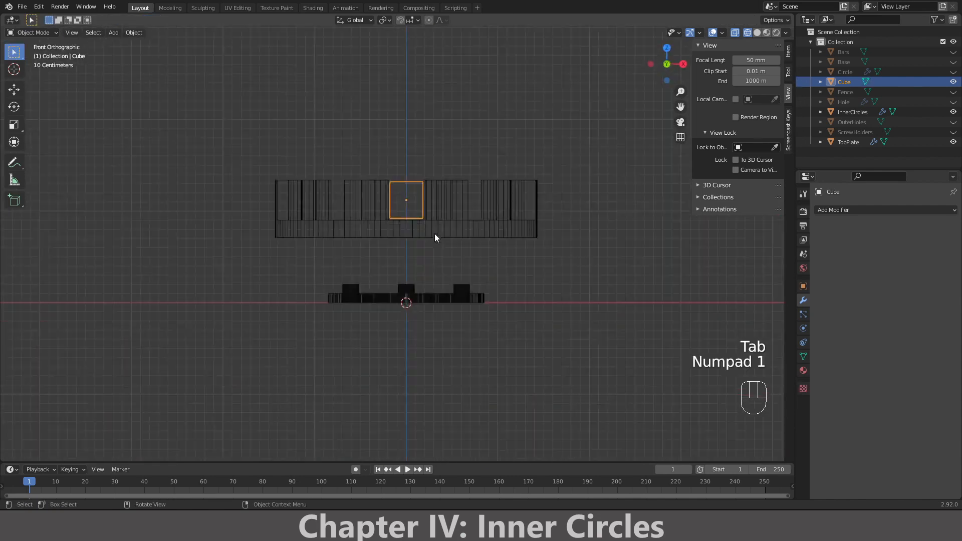
pyautogui.press('KP_7')
pyautogui.scroll(3, 434, 234)
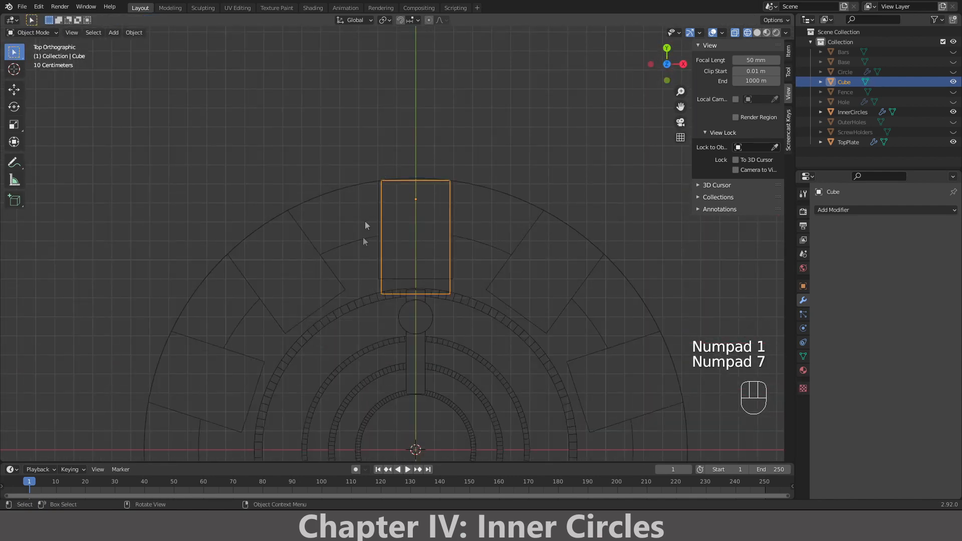
pyautogui.moveTo(462, 229); pyautogui.dragTo(395, 233, button='middle')
pyautogui.press('KP_1')
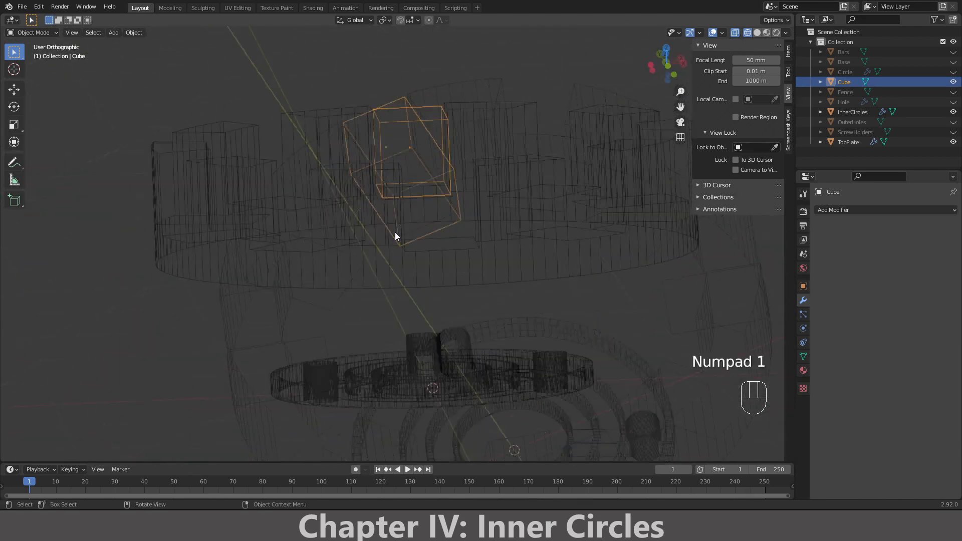
pyautogui.press('KP_7')
# - Cut the cube with two evenly spaced edge loops running lengthwise along Y, without sliding them
pyautogui.press('Tab')
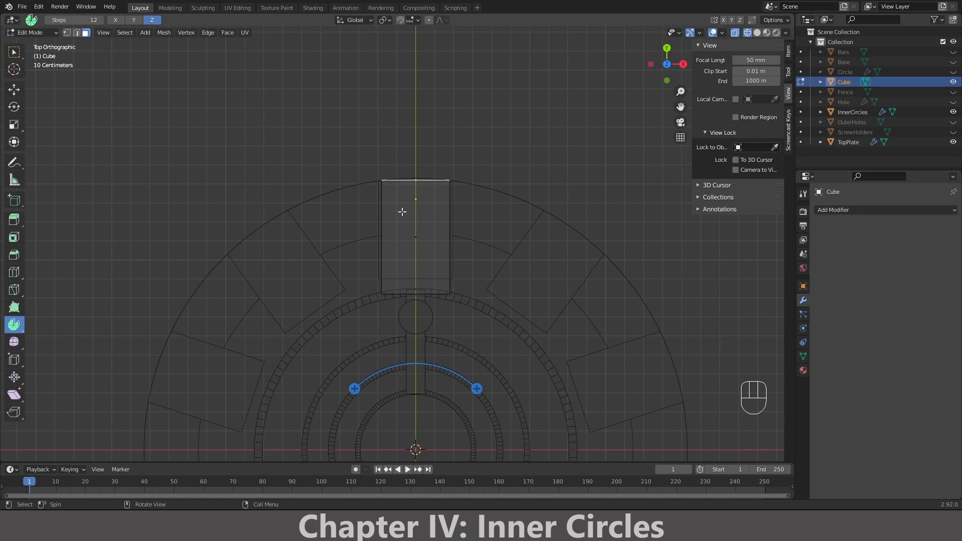
pyautogui.hotkey('ctrl', 'r')
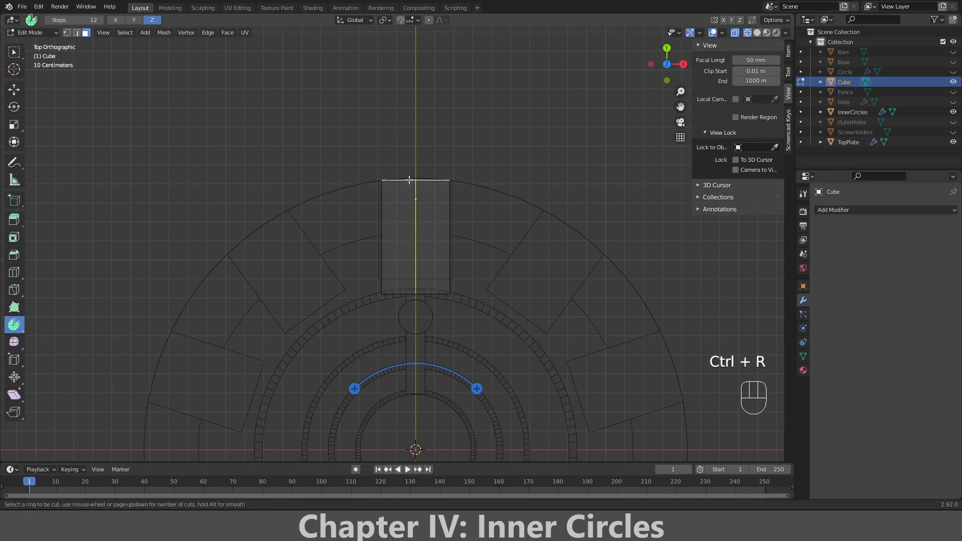
pyautogui.scroll(1, 405, 149)
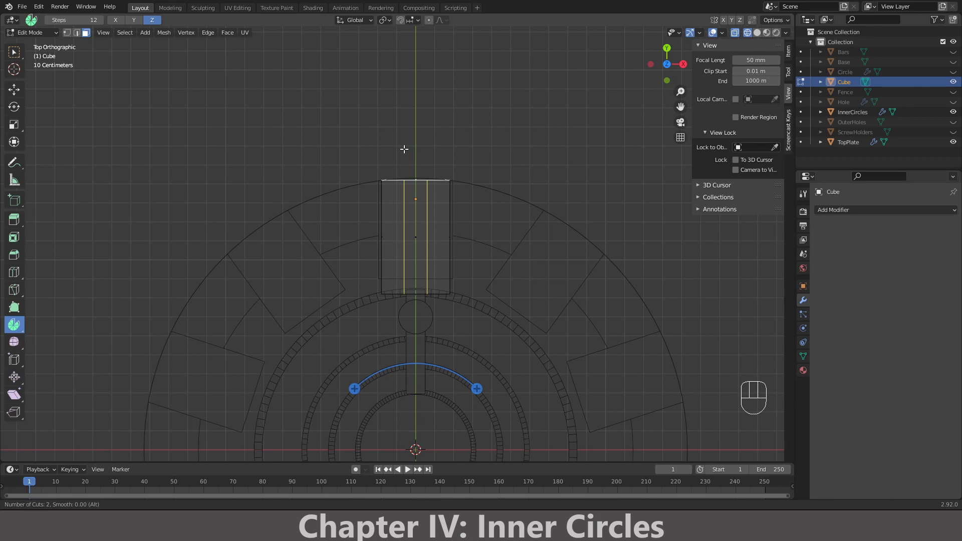
pyautogui.click(405, 148)
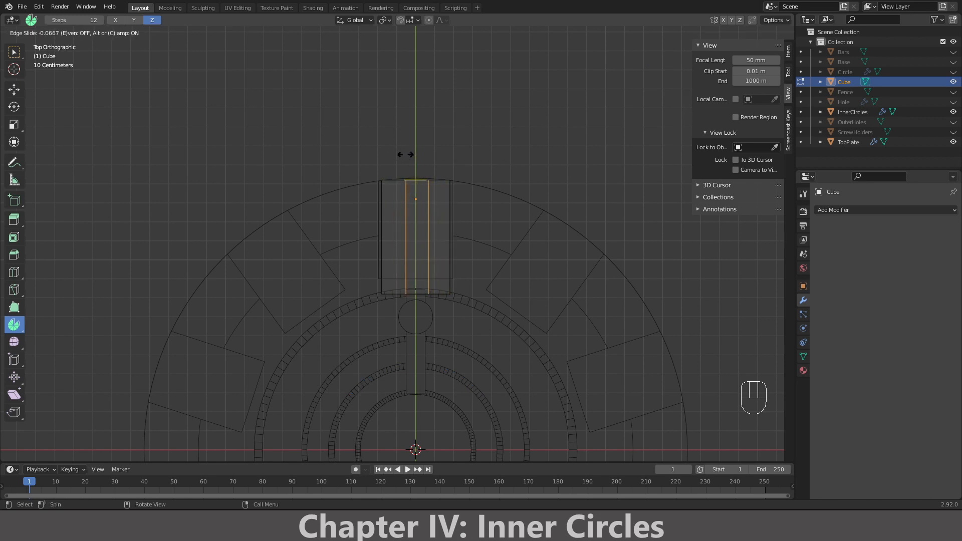
pyautogui.rightClick(405, 155)
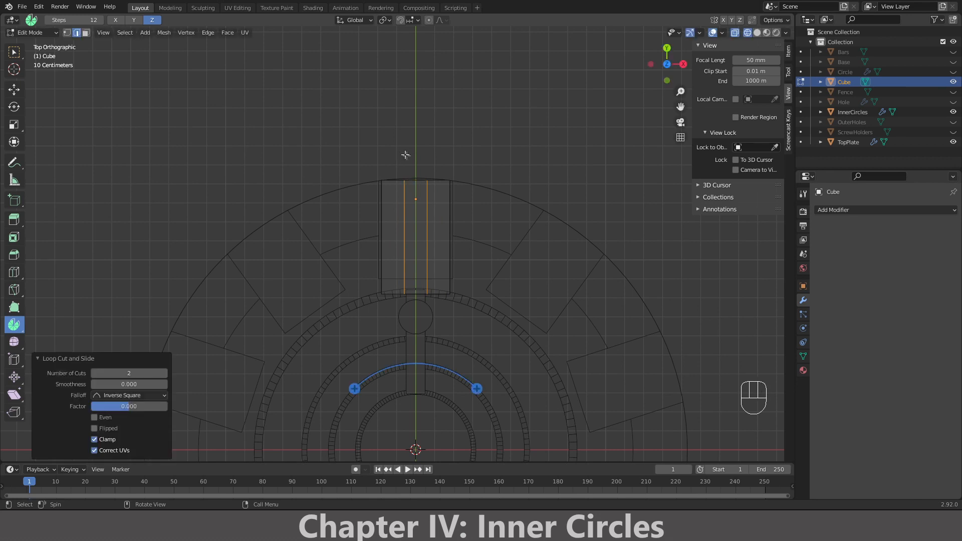
# - Spread the two new edge loops apart by scaling them 1.7 along X
pyautogui.press('g')
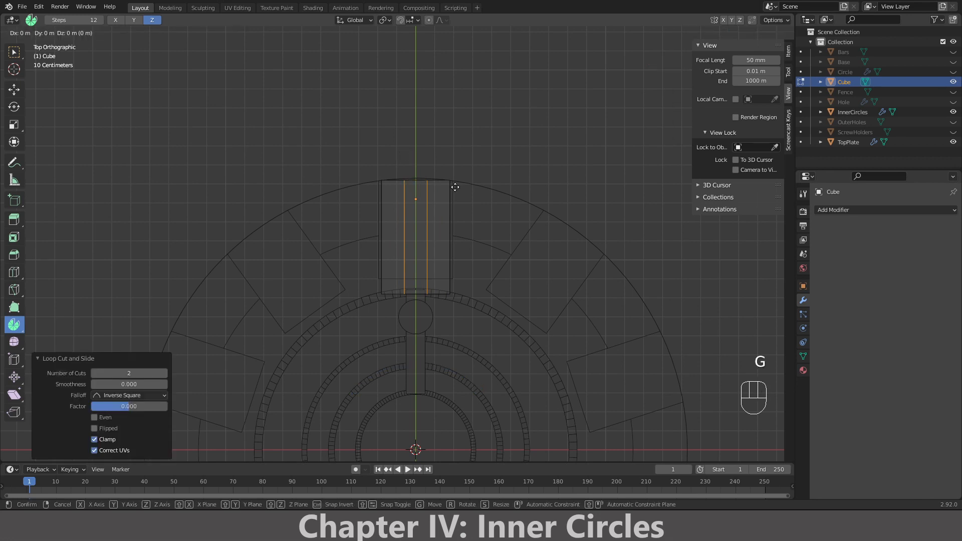
pyautogui.rightClick(461, 186)
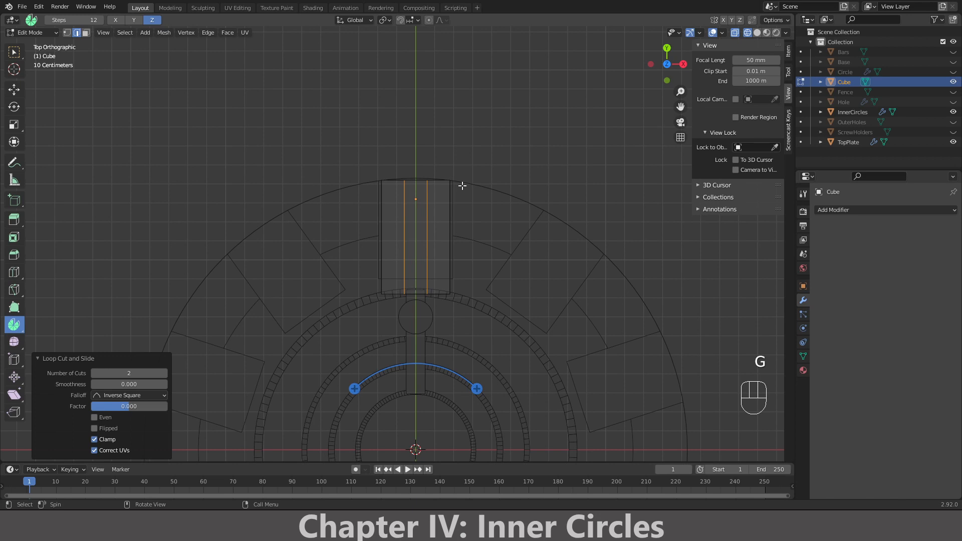
pyautogui.press('s')
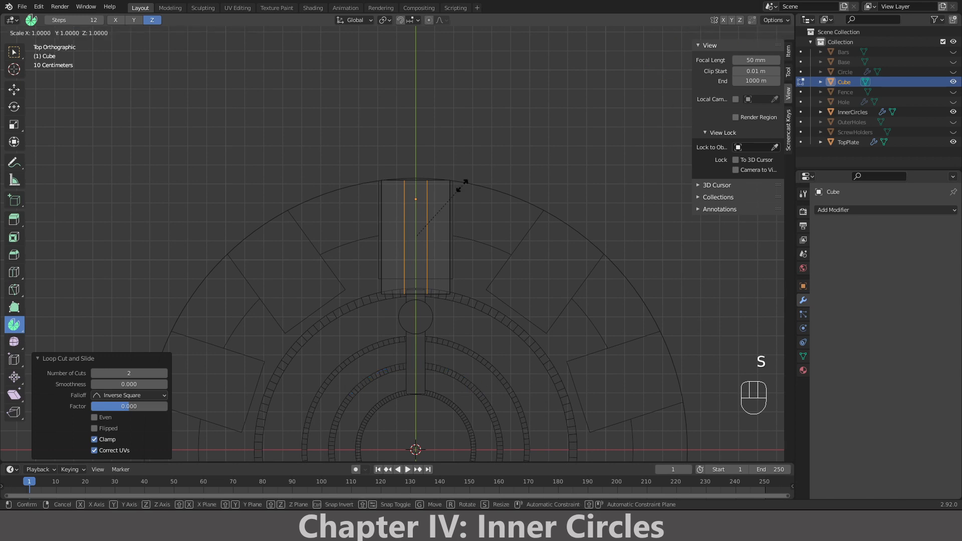
pyautogui.press('y')
pyautogui.press('x')
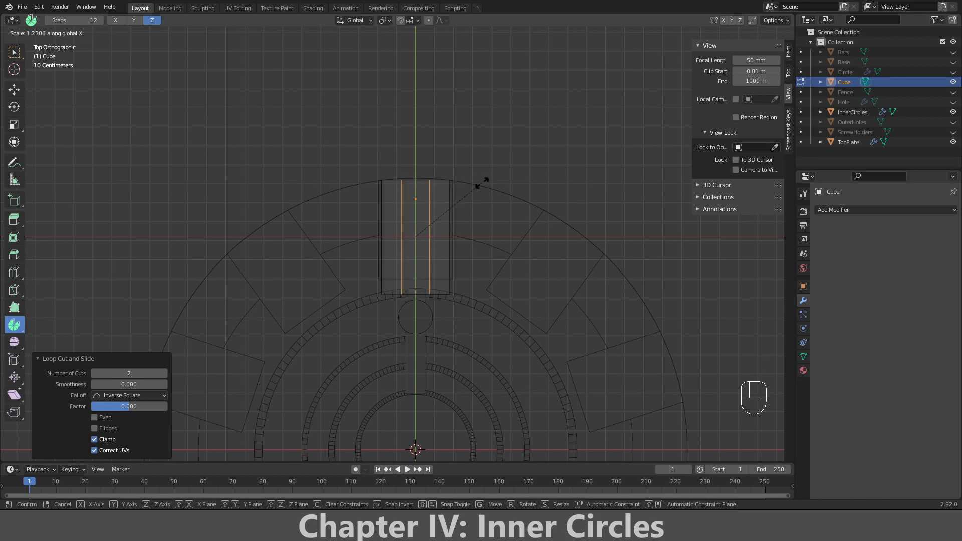
pyautogui.press('ctrl')
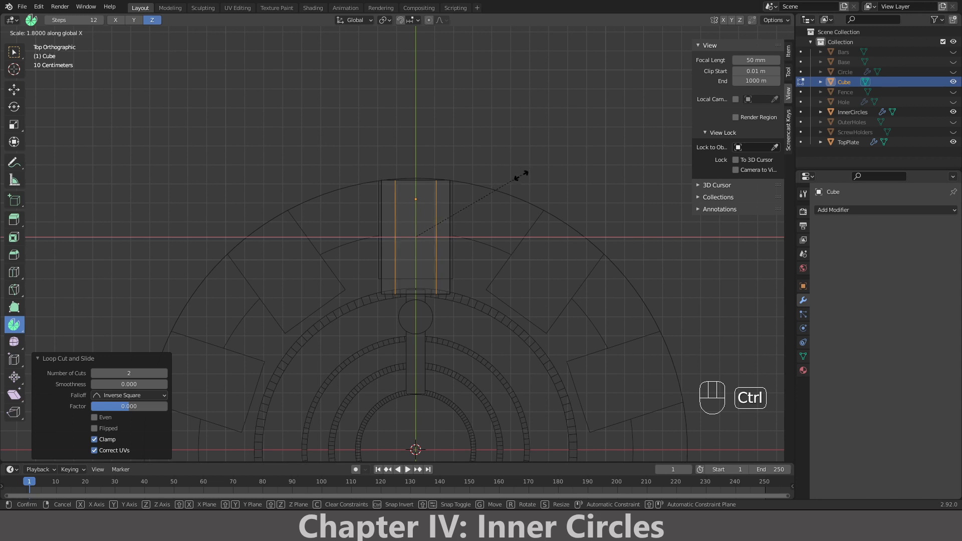
pyautogui.click(516, 182)
# - Scale the whole cube by 0.8 along Y in Object Mode to shorten it within the notch
pyautogui.scroll(-3, 501, 196)
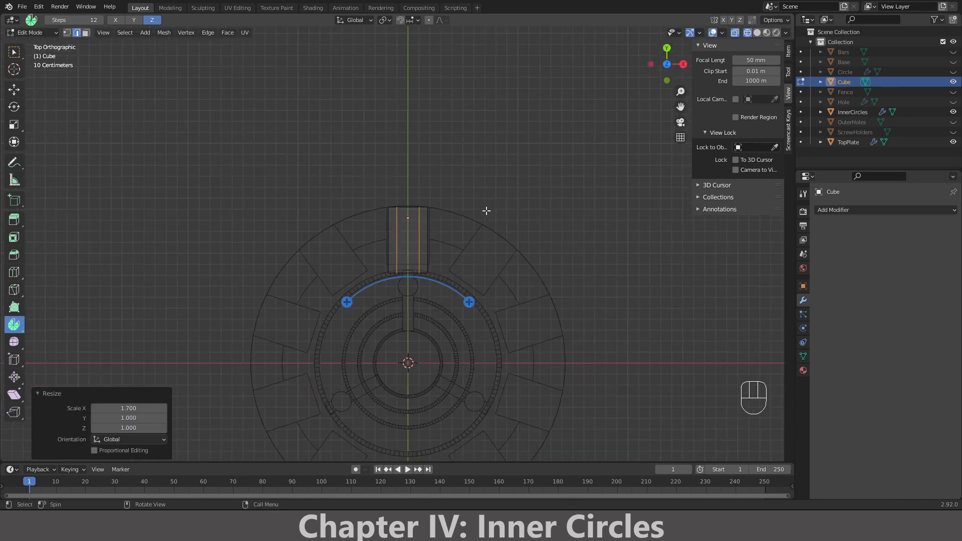
pyautogui.scroll(4, 486, 211)
pyautogui.press('Tab')
pyautogui.press('s')
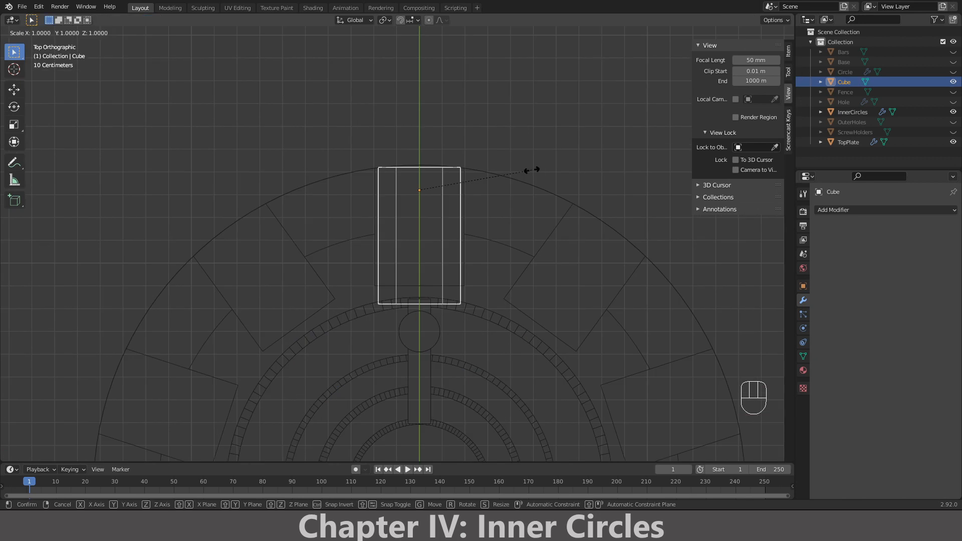
pyautogui.press('y')
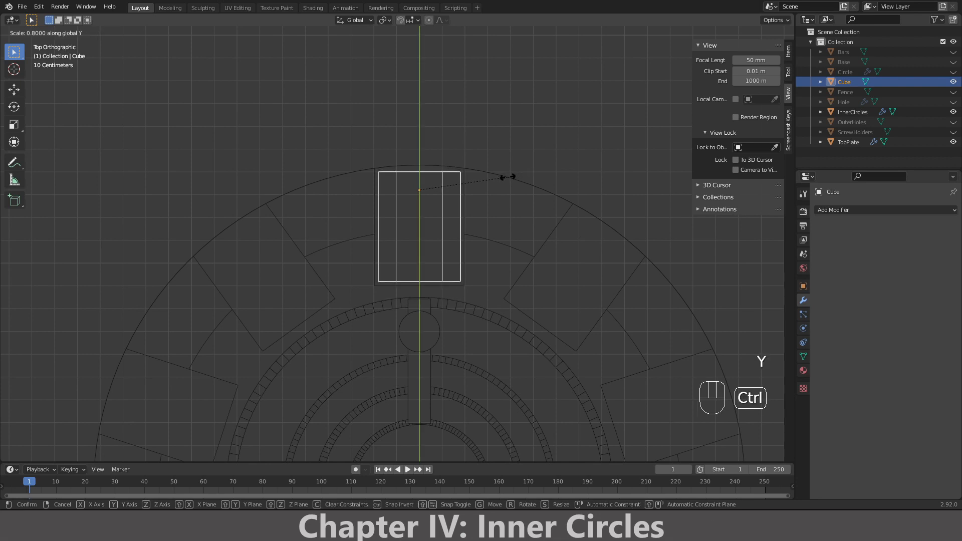
pyautogui.click(507, 176)
# - Extrude the four outer-strip faces on both ends of the cube and scale them 1.2 along Y to form prongs
pyautogui.moveTo(495, 188); pyautogui.dragTo(450, 182, button='middle')
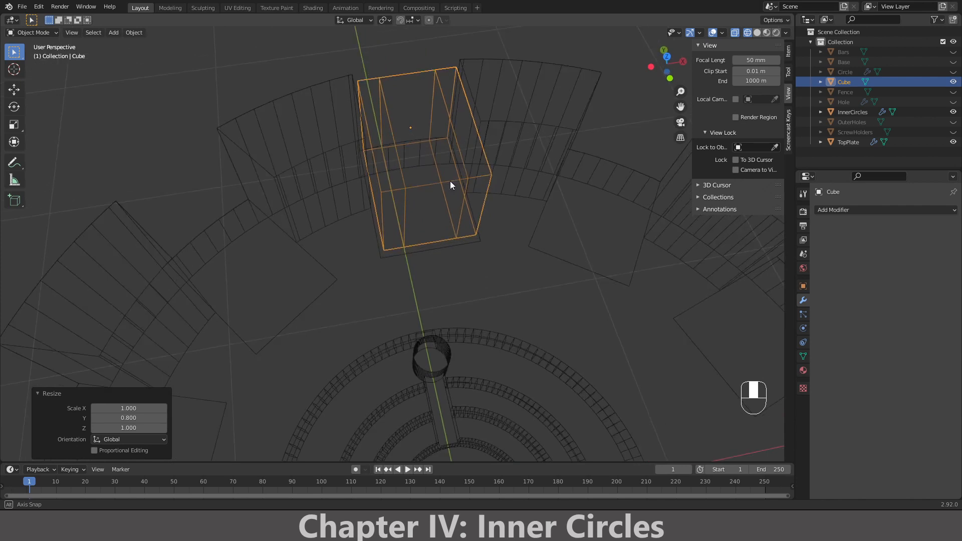
pyautogui.press('Tab')
pyautogui.click(392, 223)
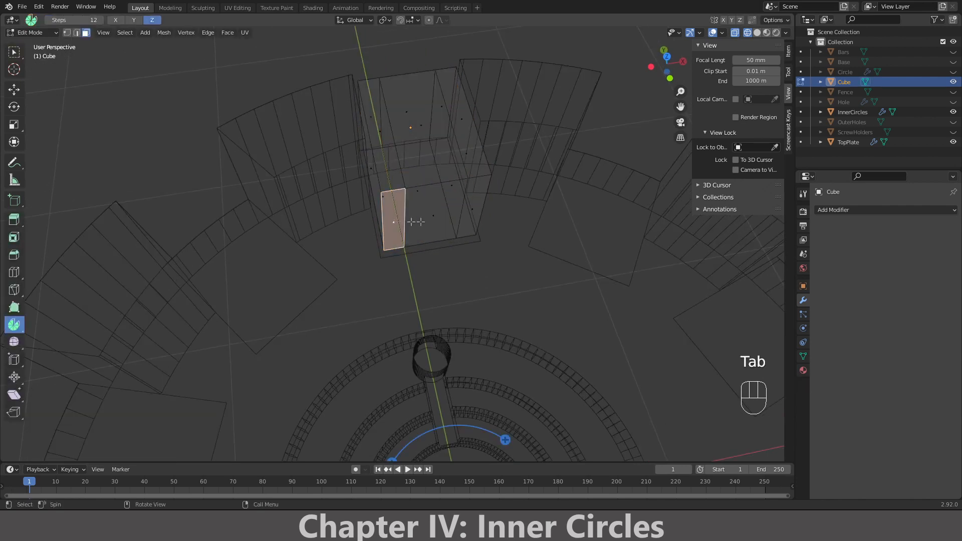
pyautogui.keyDown('shift'); pyautogui.click(474, 208); pyautogui.keyUp('shift')
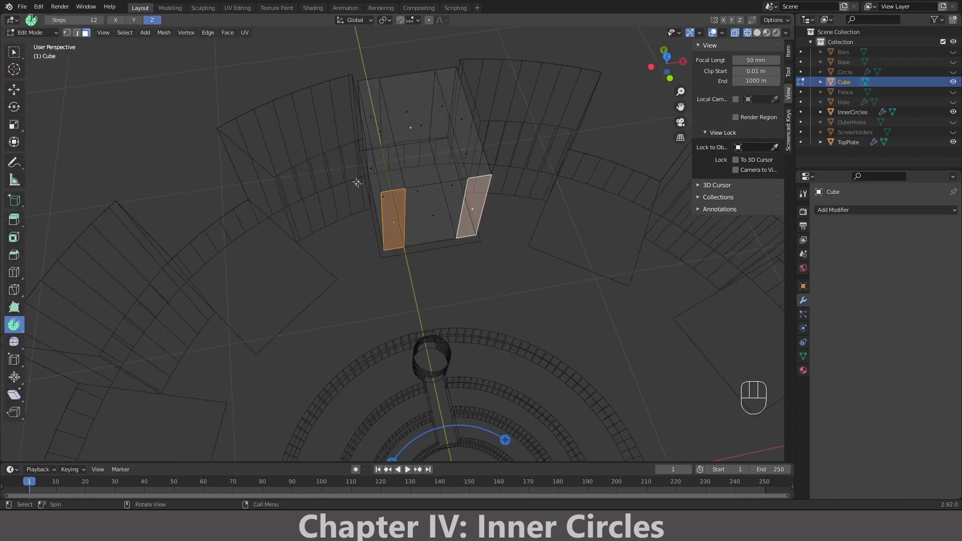
pyautogui.moveTo(297, 146); pyautogui.dragTo(426, 239, button='middle')
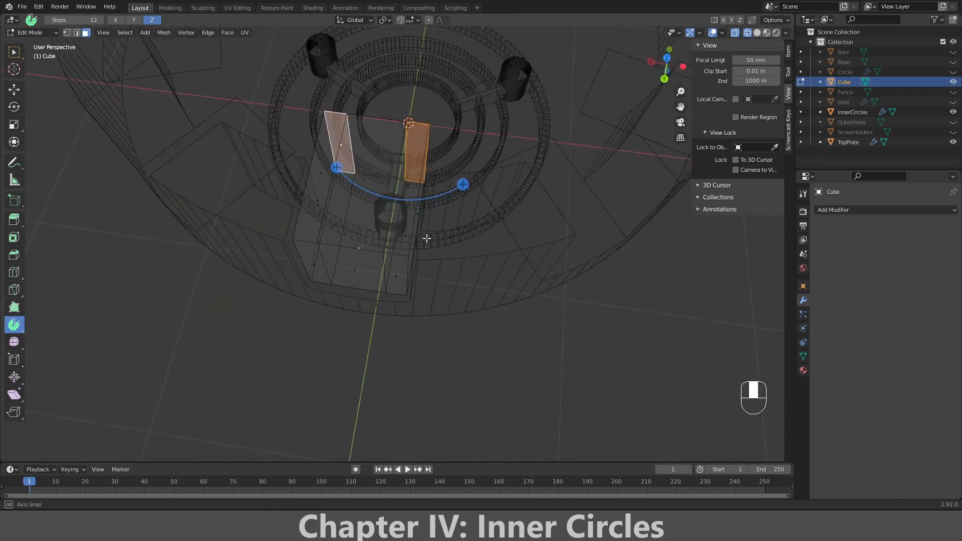
pyautogui.keyDown('shift'); pyautogui.click(399, 275); pyautogui.keyUp('shift')
pyautogui.keyDown('shift'); pyautogui.click(316, 270); pyautogui.keyUp('shift')
pyautogui.moveTo(447, 266); pyautogui.dragTo(348, 266, button='middle')
pyautogui.press('KP_1')
pyautogui.press('KP_7')
pyautogui.scroll(2, 421, 219)
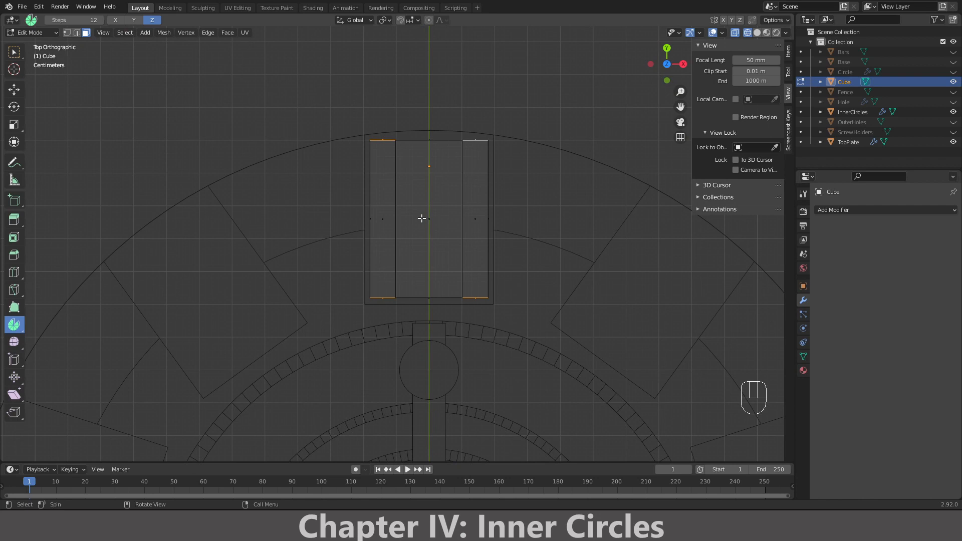
pyautogui.press('e')
pyautogui.rightClick(424, 211)
pyautogui.scroll(-1, 555, 204)
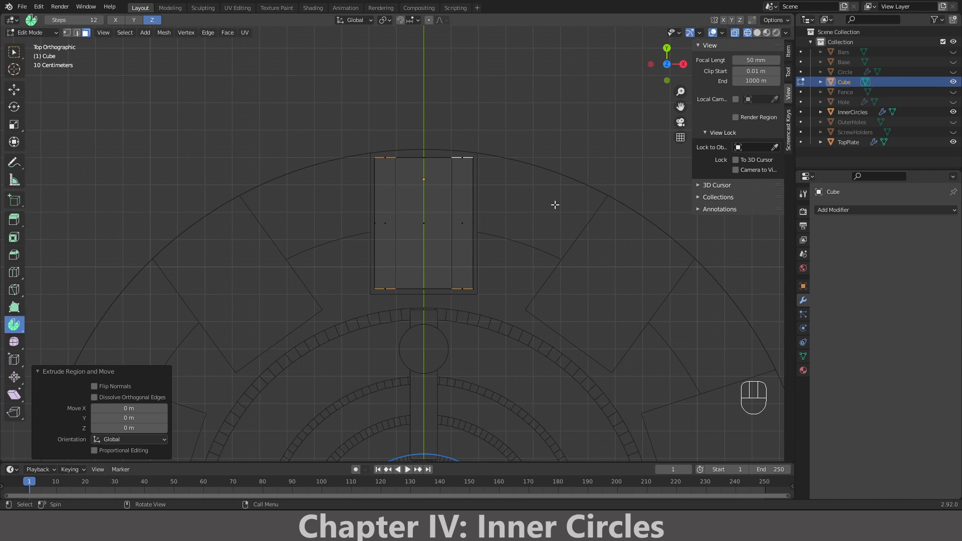
pyautogui.press('s')
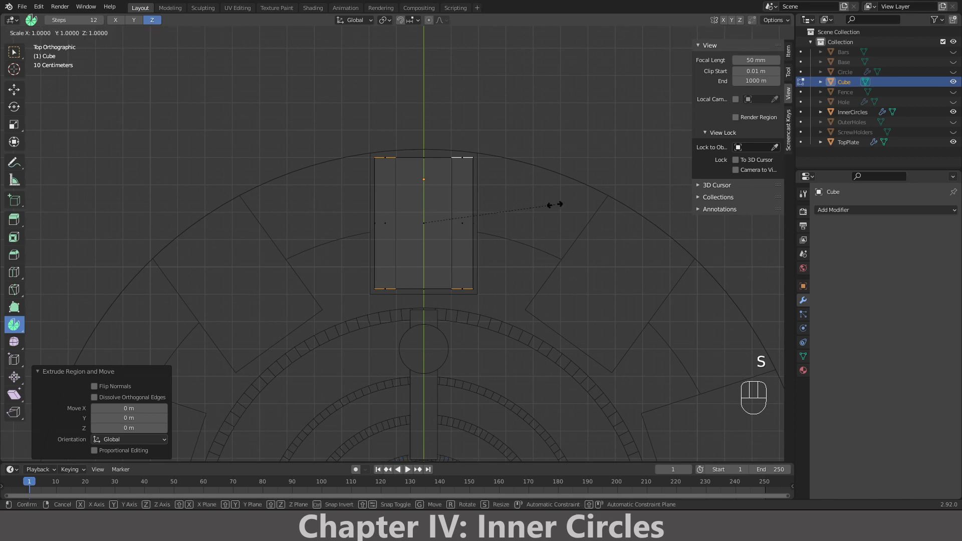
pyautogui.press('y')
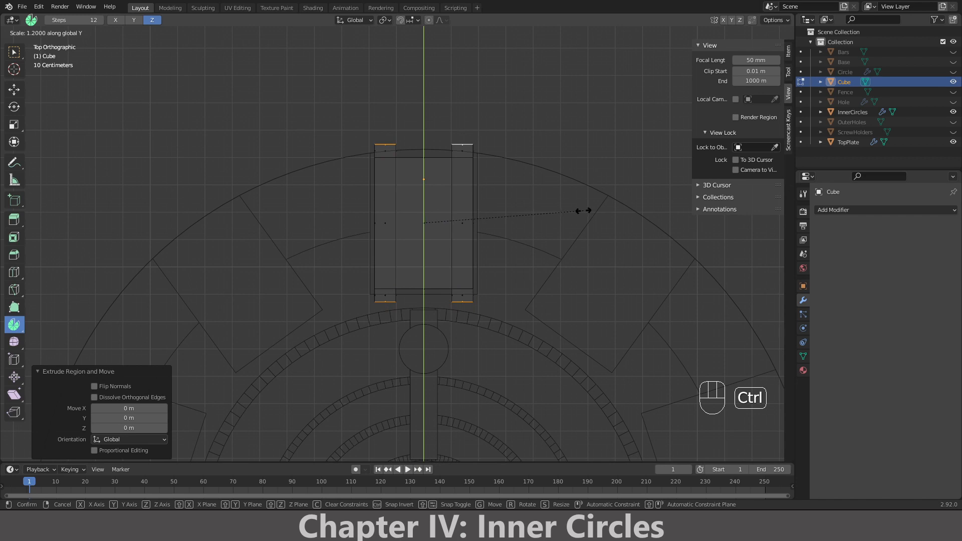
pyautogui.click(583, 211)
# - Move the end faces of the two inward-pointing prongs -0.06 m along Y to the outermost inner ring
pyautogui.moveTo(552, 232); pyautogui.dragTo(500, 212, button='middle')
pyautogui.click(402, 205)
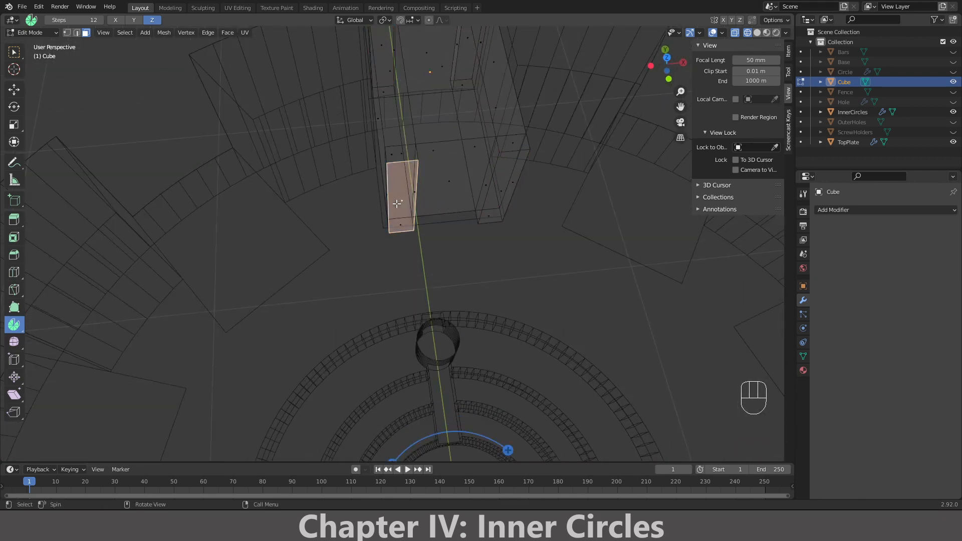
pyautogui.keyDown('shift'); pyautogui.click(501, 191); pyautogui.keyUp('shift')
pyautogui.press('KP_1')
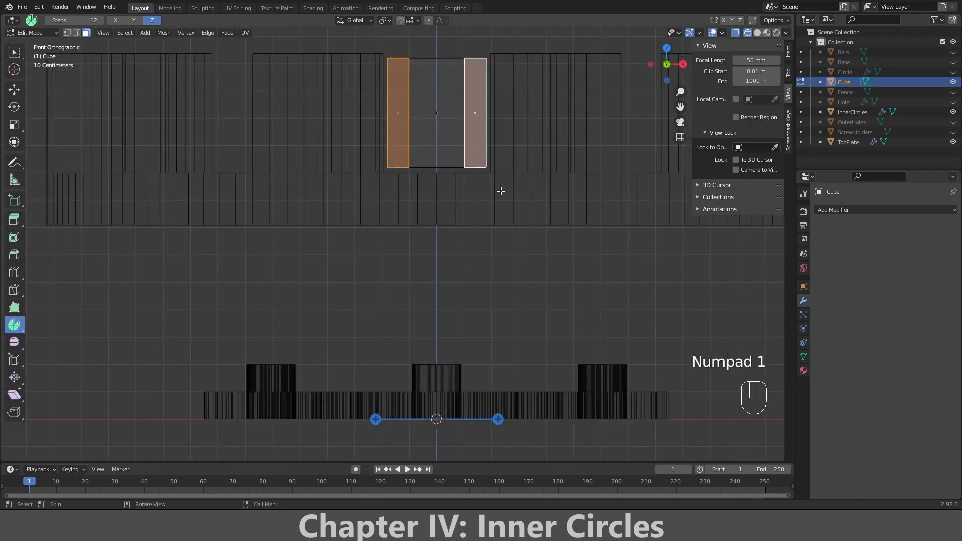
pyautogui.press('KP_7')
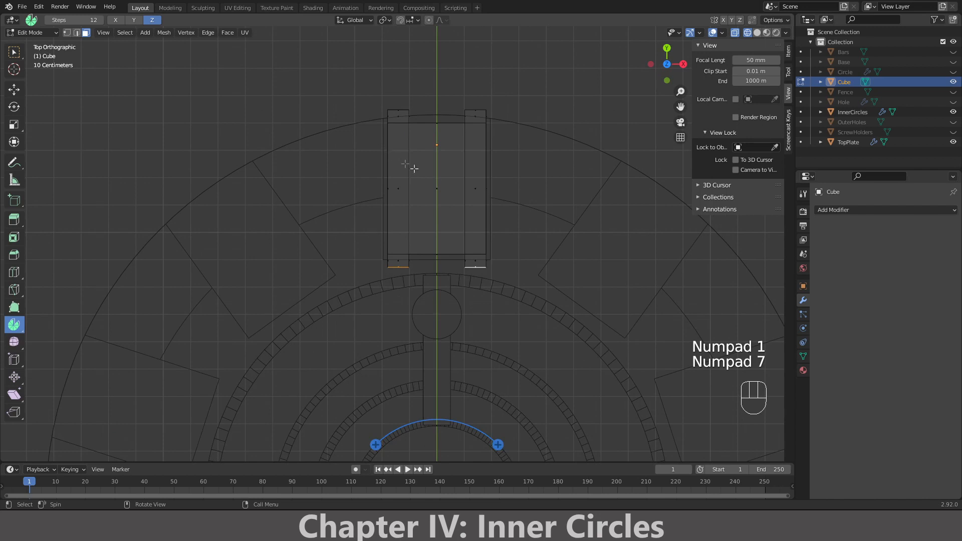
pyautogui.scroll(1, 417, 168)
pyautogui.press('g')
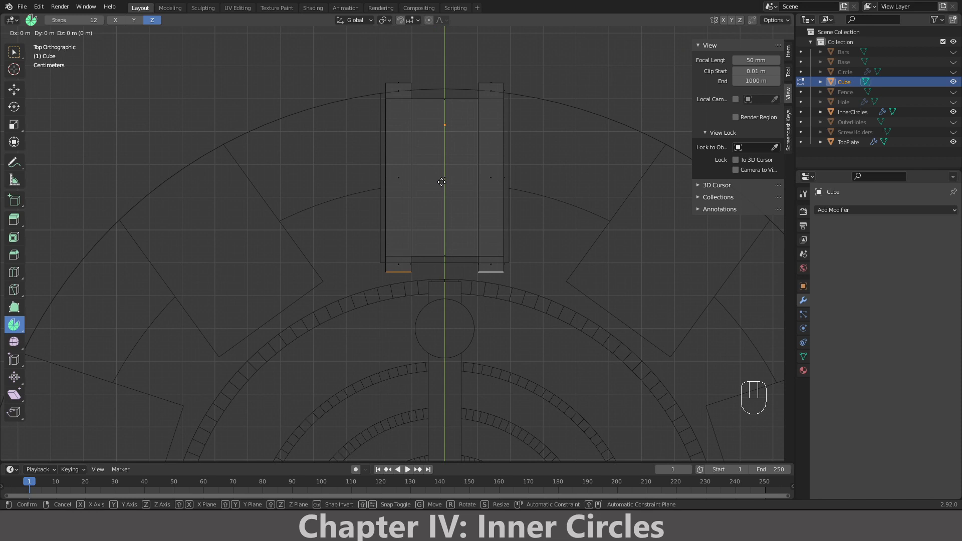
pyautogui.press('y')
pyautogui.press('ctrl')
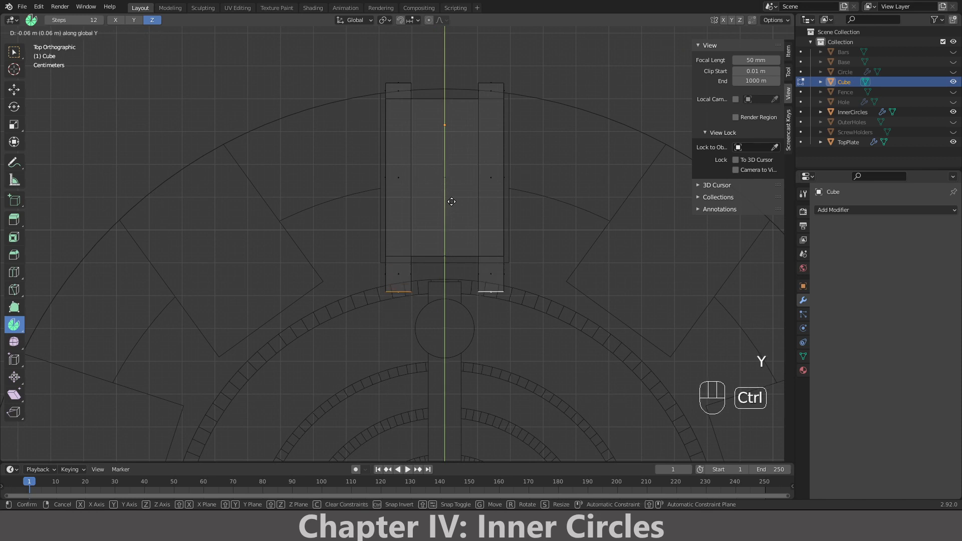
pyautogui.click(452, 201)
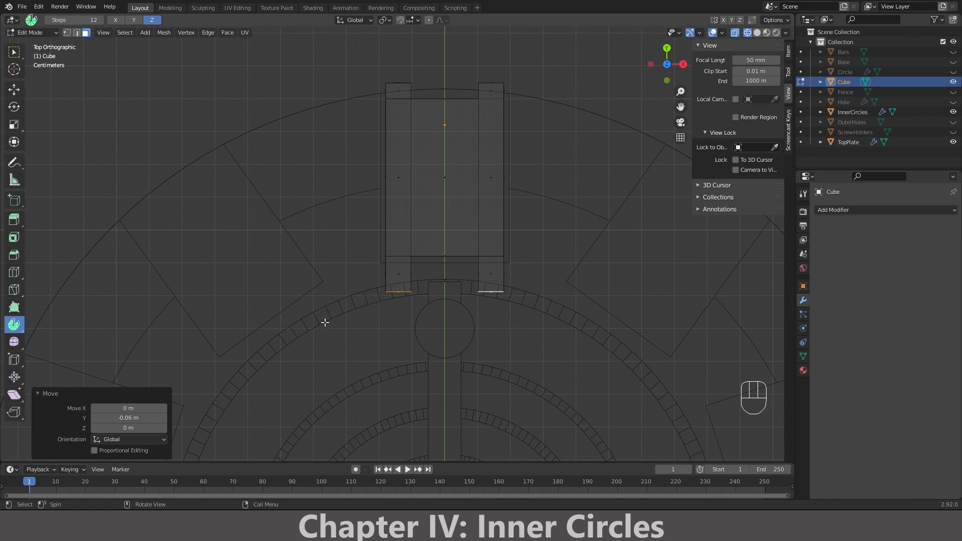
pyautogui.moveTo(325, 322); pyautogui.dragTo(211, 406)
pyautogui.hotkey('ctrl', 'z')
# - Return the cube to Object Mode and save the file
pyautogui.moveTo(412, 367); pyautogui.dragTo(467, 332, button='middle')
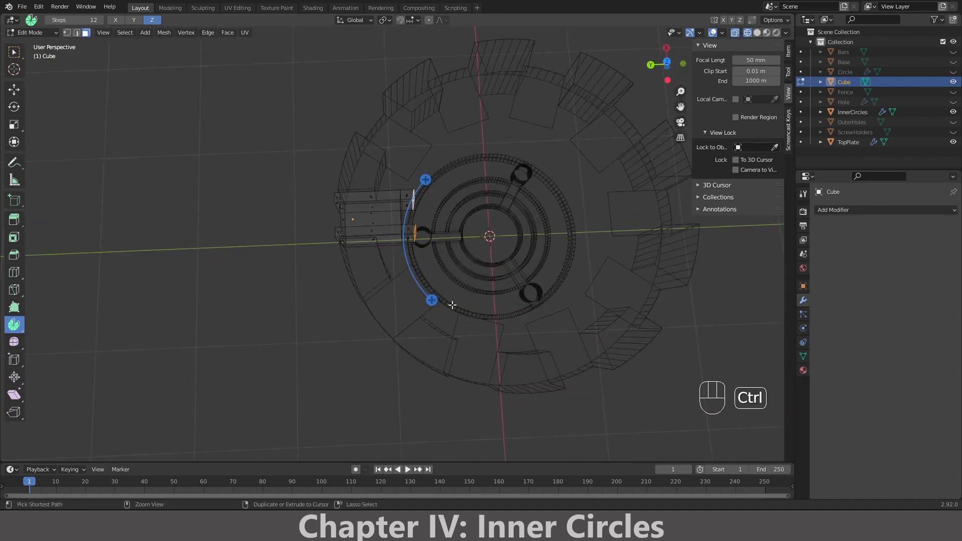
pyautogui.press('Tab')
pyautogui.hotkey('ctrl', 's')
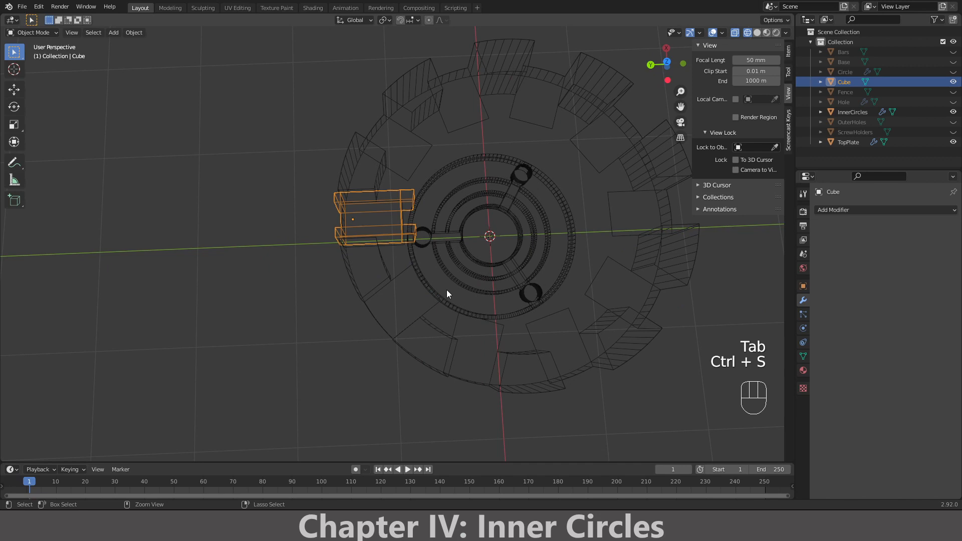
# - Unhide the ScrewHolders and Bars objects that belong to the inner circles
pyautogui.click(442, 275)
pyautogui.click(451, 270)
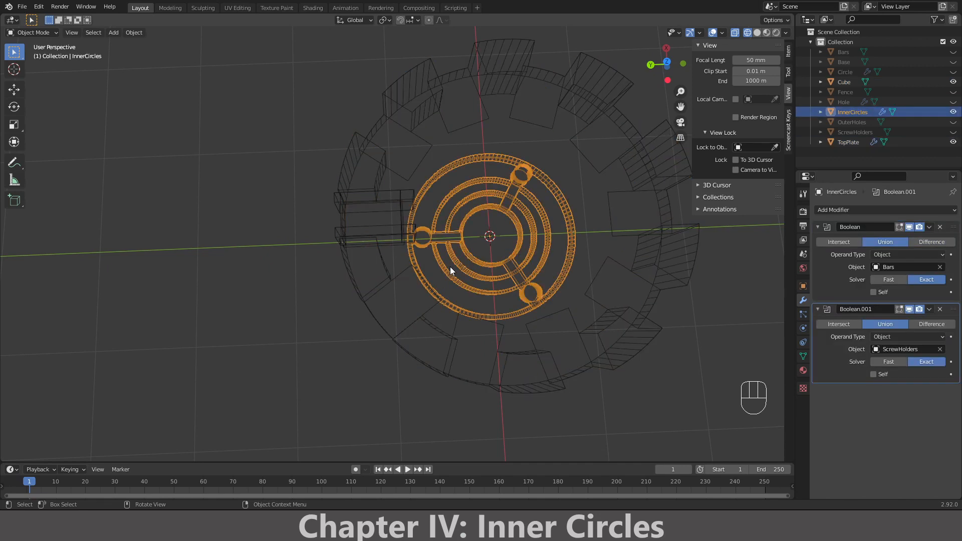
pyautogui.moveTo(454, 266); pyautogui.dragTo(450, 218, button='middle')
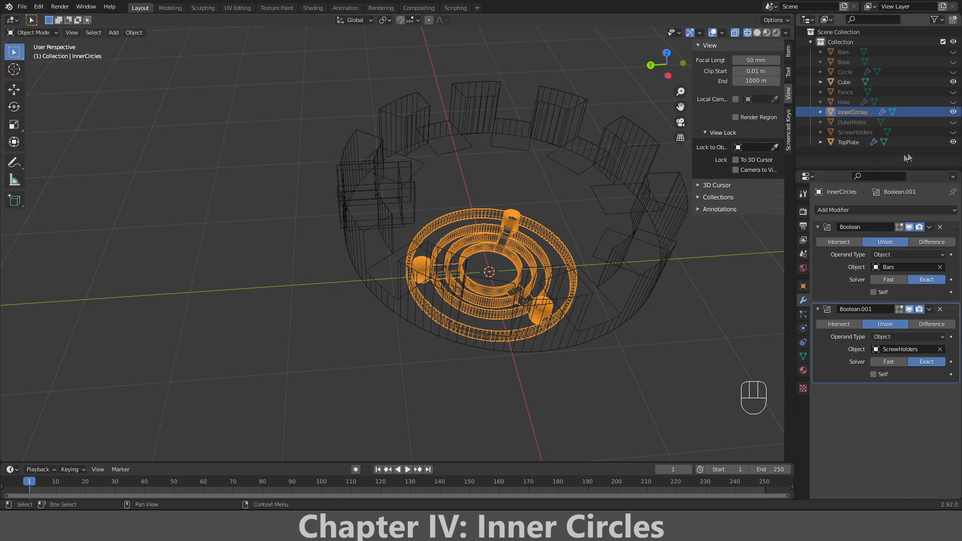
pyautogui.moveTo(535, 184)
pyautogui.mouseDown(button='middle')
pyautogui.moveTo(494, 150)
pyautogui.moveTo(500, 170)
pyautogui.moveTo(535, 196)
pyautogui.mouseUp(button='middle')
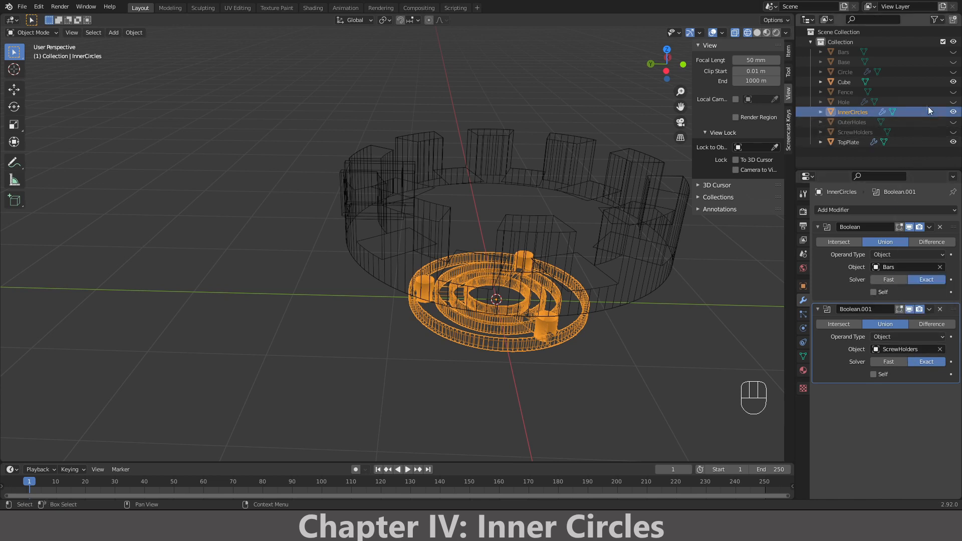
pyautogui.click(954, 133)
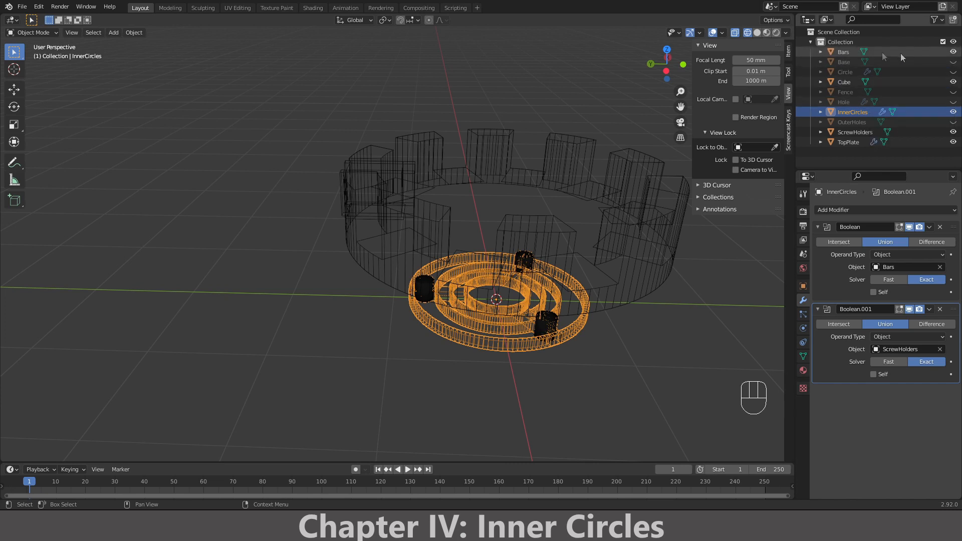
pyautogui.click(842, 43)
# - Move the Bars, ScrewHolders and InnerCircles objects together 0.423 m up along Z to the level of the cube's underside
pyautogui.click(843, 52)
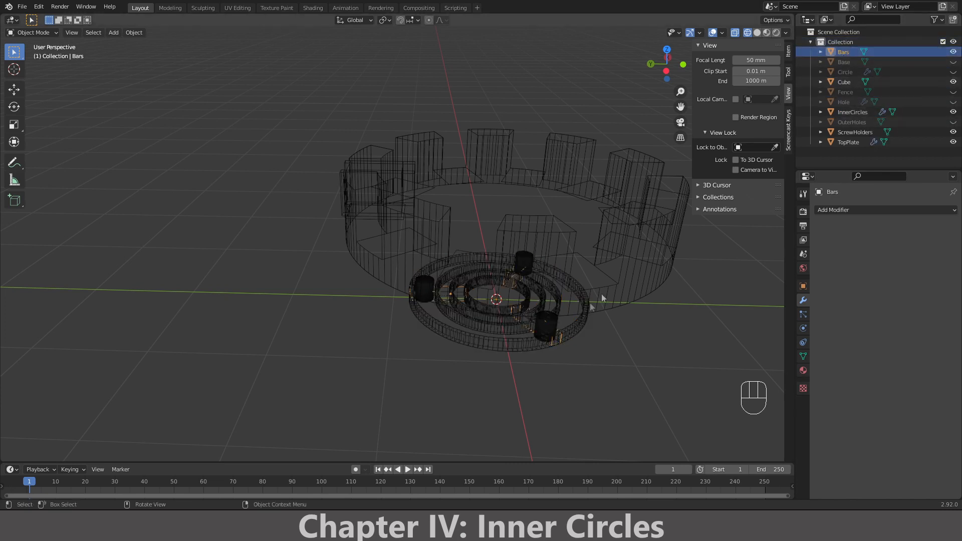
pyautogui.keyDown('ctrl'); pyautogui.click(850, 134); pyautogui.keyUp('ctrl')
pyautogui.keyDown('ctrl'); pyautogui.click(851, 113); pyautogui.keyUp('ctrl')
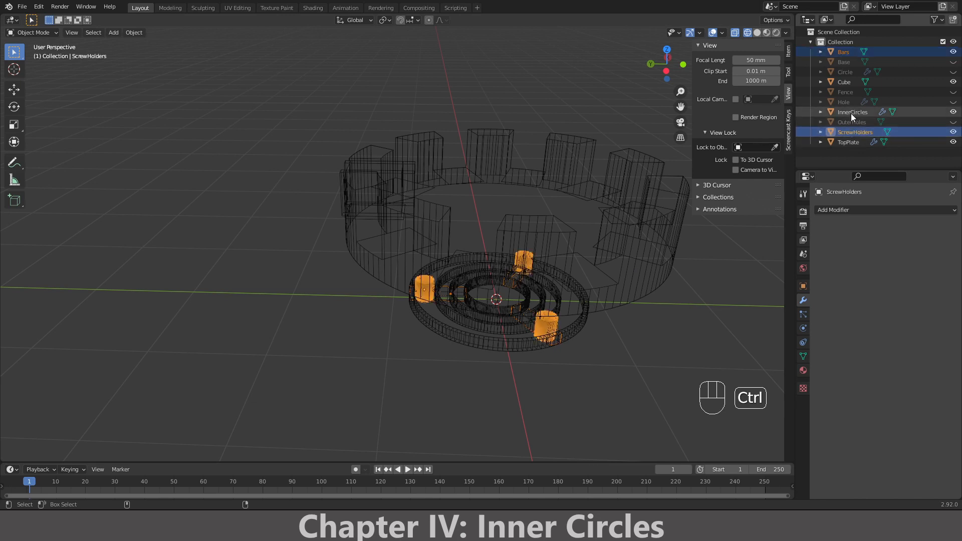
pyautogui.press('KP_1')
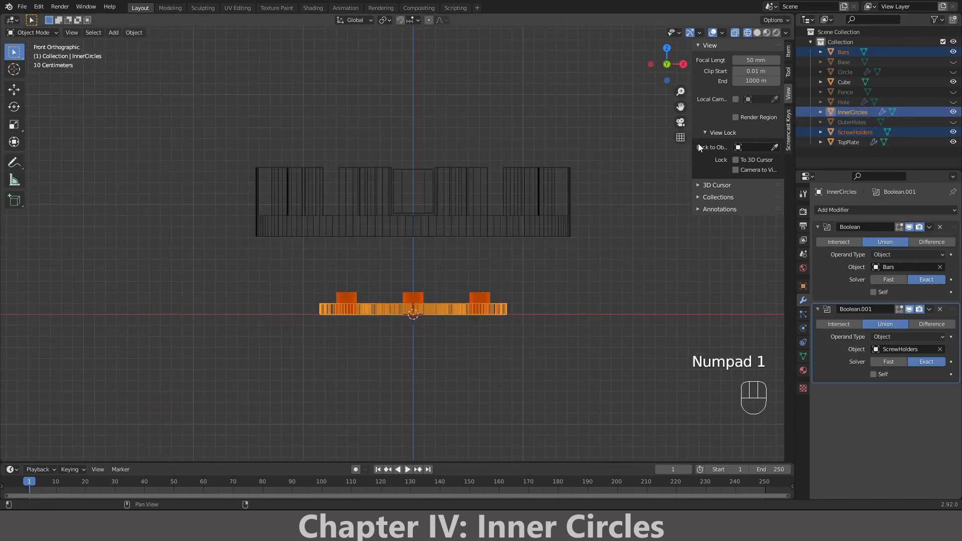
pyautogui.press('g')
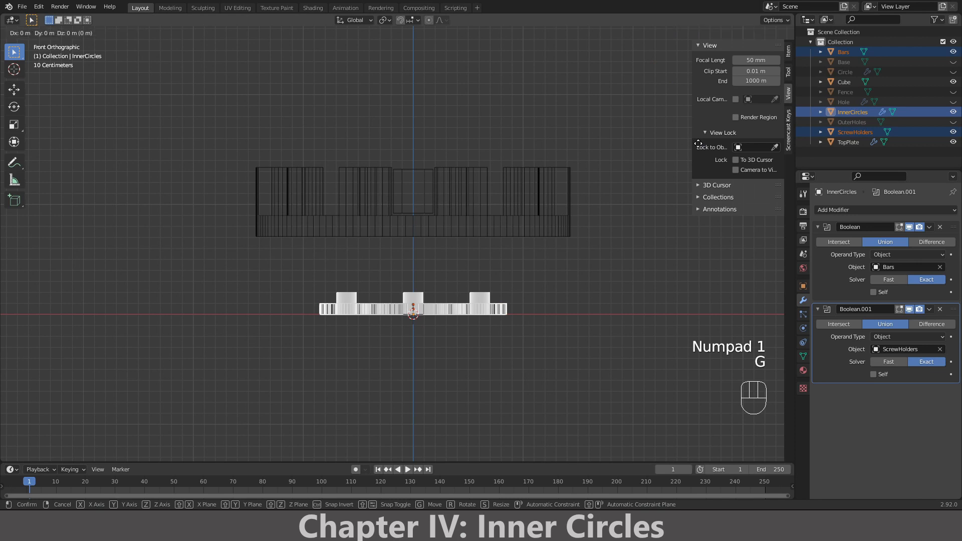
pyautogui.press('z')
pyautogui.click(446, 363)
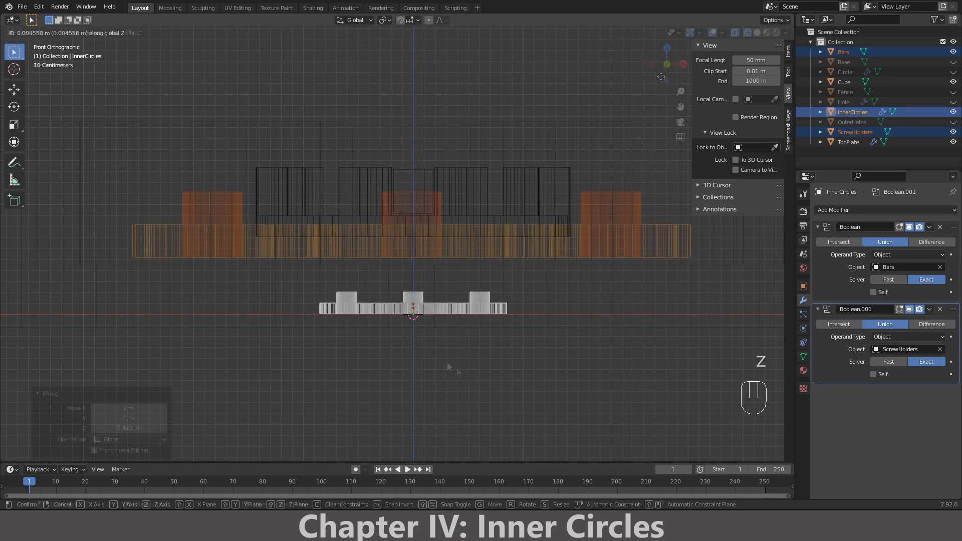
# - Lower the three inner-circle objects by 0.003 m along Z so their undersides align with the cube's bottom
pyautogui.scroll(6, 443, 360)
pyautogui.scroll(3, 491, 329)
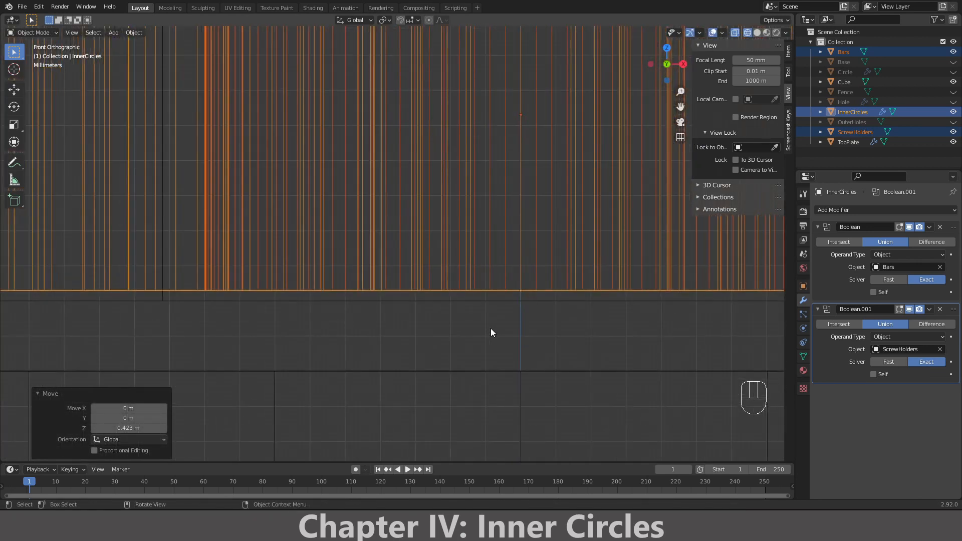
pyautogui.press('g')
pyautogui.press('z')
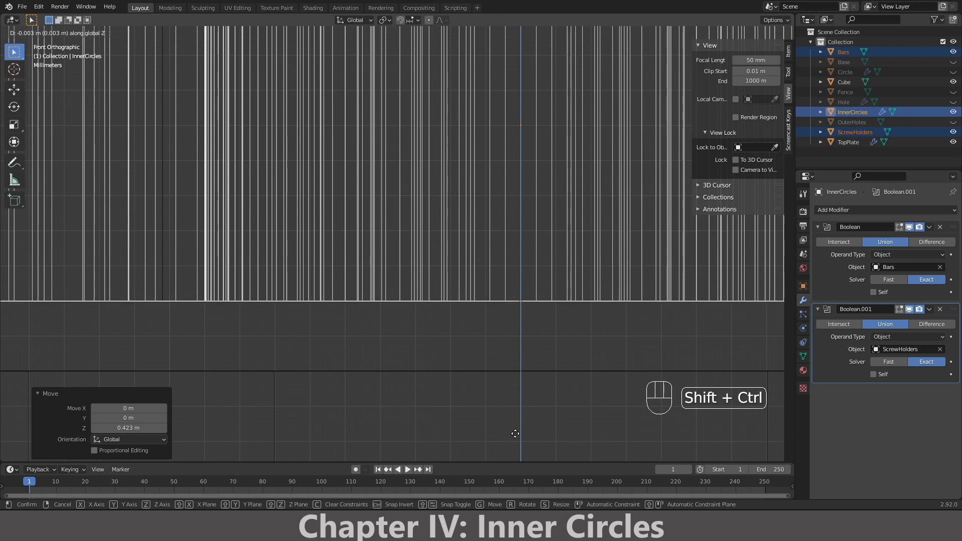
pyautogui.click(516, 433)
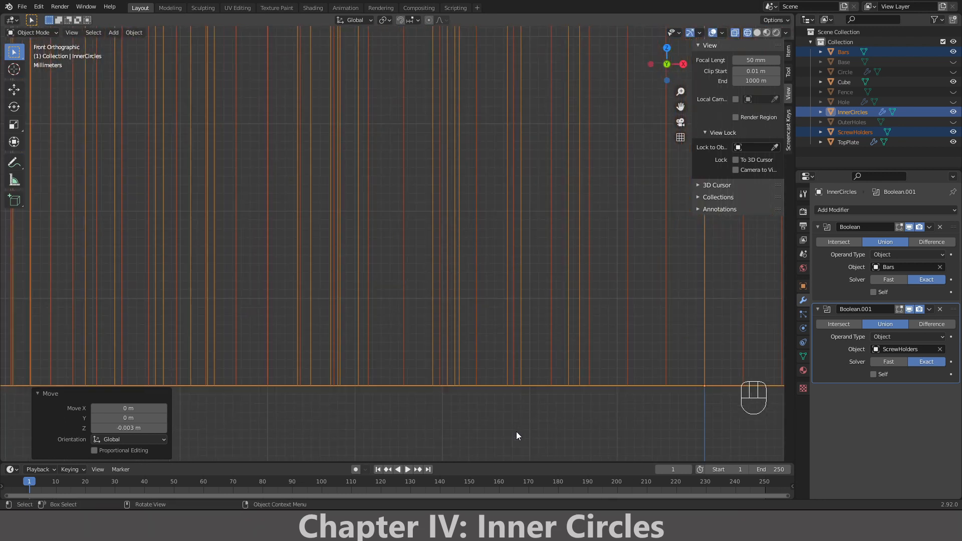
# - Hide the Bars and ScrewHolders objects and select the pronged cube in Object Mode
pyautogui.moveTo(516, 431); pyautogui.dragTo(477, 371, button='middle')
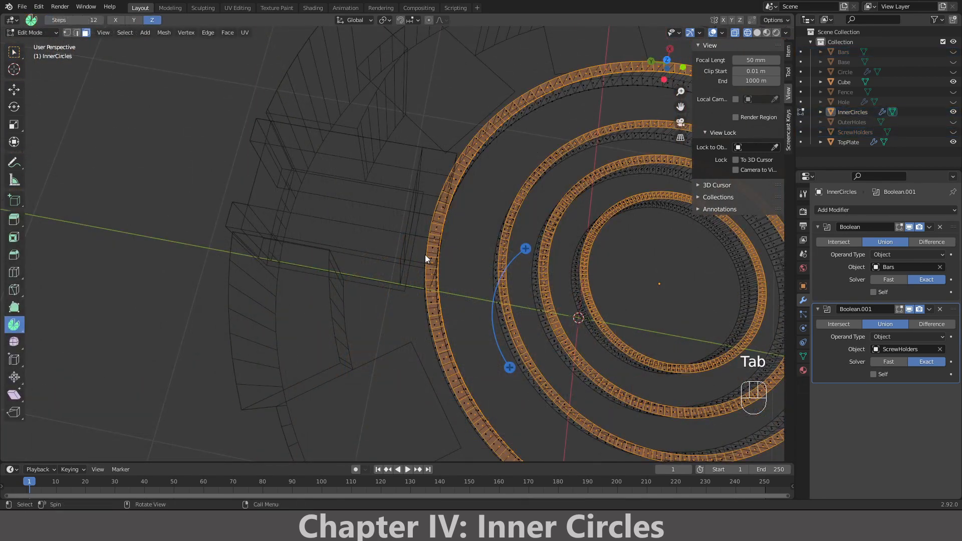
pyautogui.press('Tab')
pyautogui.click(397, 264)
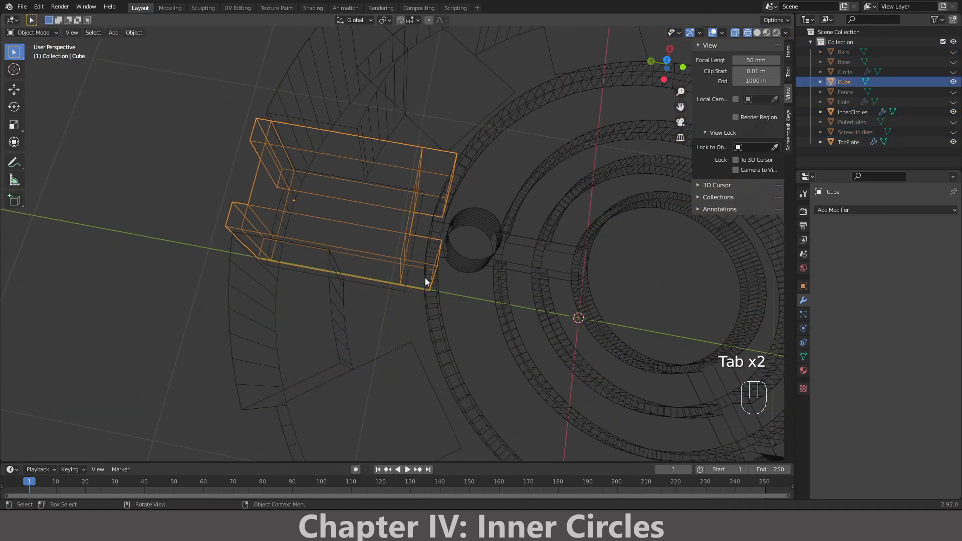
# - Move the upper end edges of the cube's two inward-pointing prongs -0.3 m along Z to slope them down to the ring's top
pyautogui.moveTo(425, 278); pyautogui.dragTo(413, 251, button='middle')
pyautogui.press('Tab')
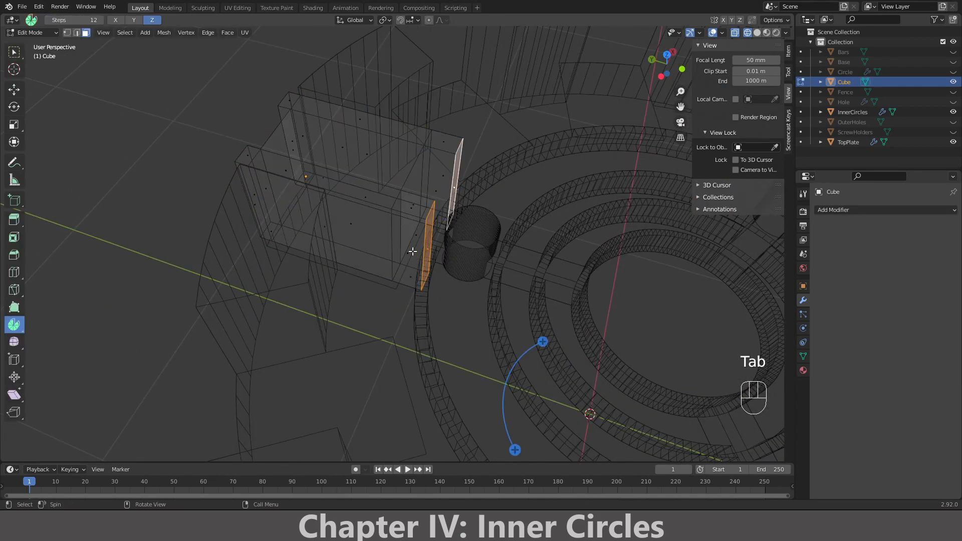
pyautogui.click(76, 34)
pyautogui.click(457, 148)
pyautogui.moveTo(457, 150); pyautogui.dragTo(477, 183, button='middle')
pyautogui.keyDown('shift'); pyautogui.click(381, 233); pyautogui.keyUp('shift')
pyautogui.press('KP_1')
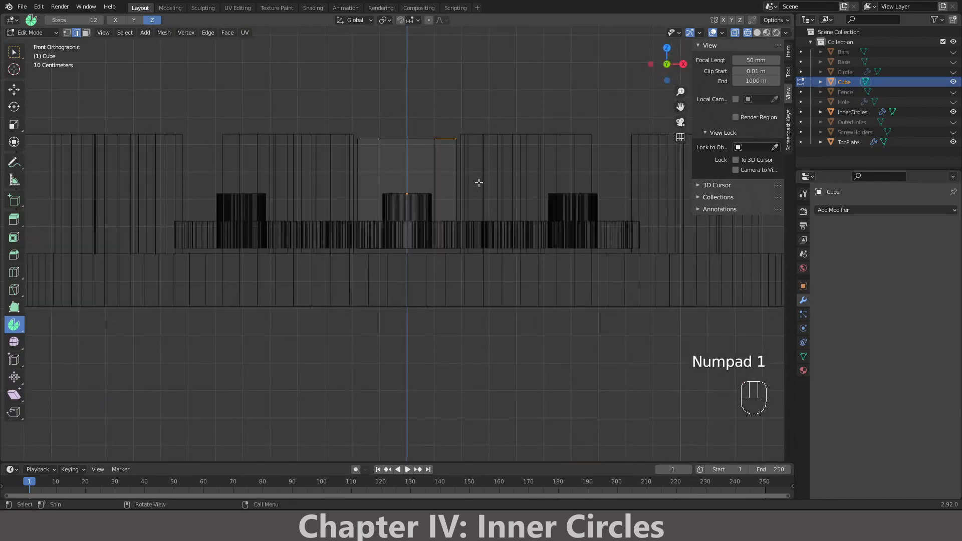
pyautogui.press('KP_3')
pyautogui.keyDown('shift'); pyautogui.moveTo(356, 137); pyautogui.dragTo(412, 188, button='middle'); pyautogui.keyUp('shift')
pyautogui.scroll(3, 501, 163)
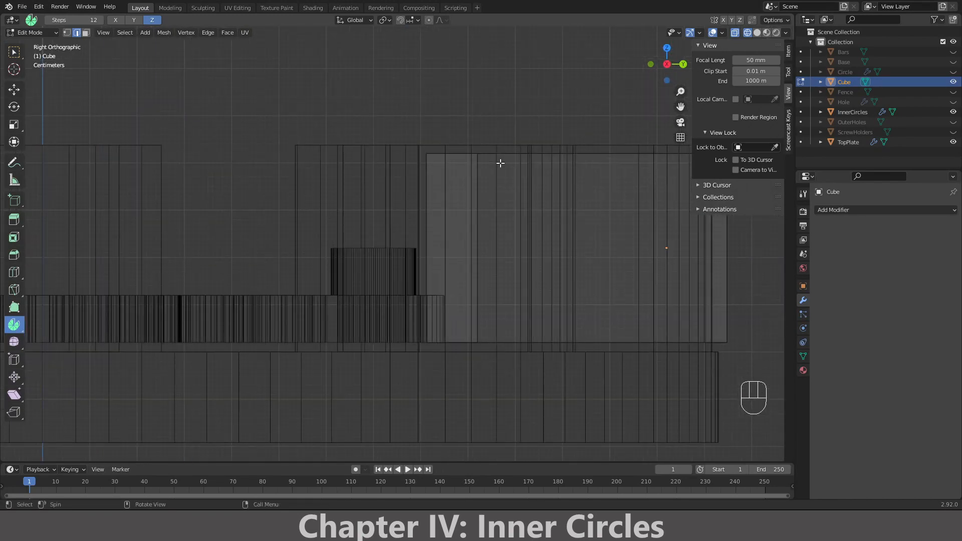
pyautogui.press('g')
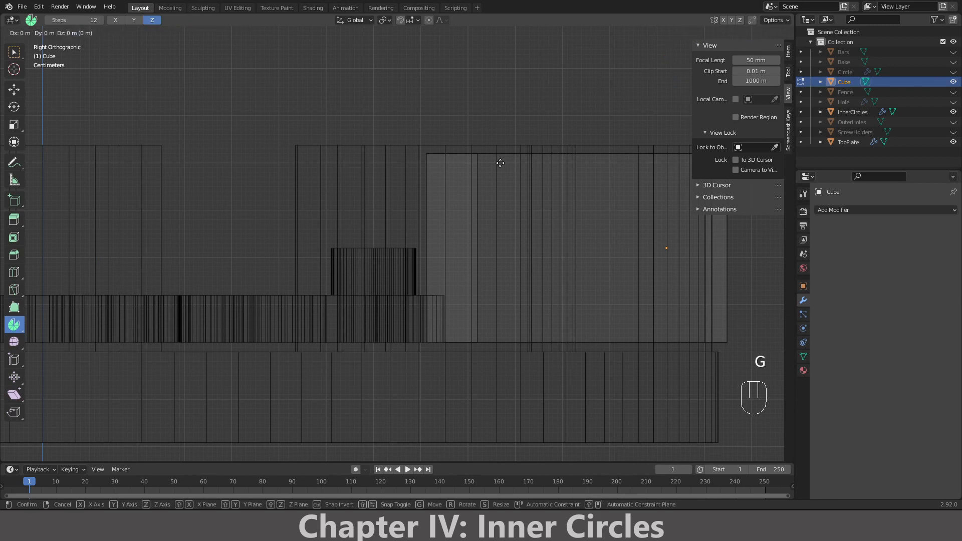
pyautogui.press('z')
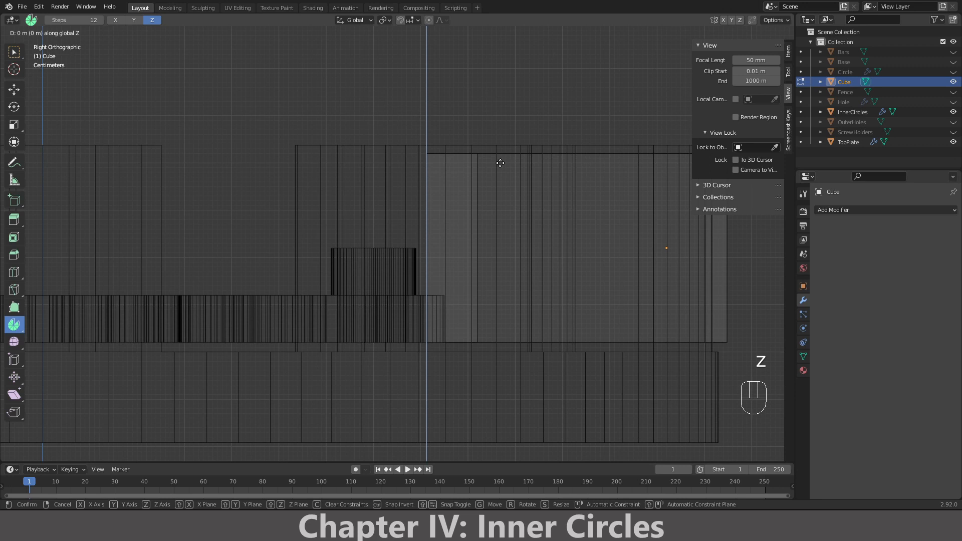
pyautogui.press('ctrl')
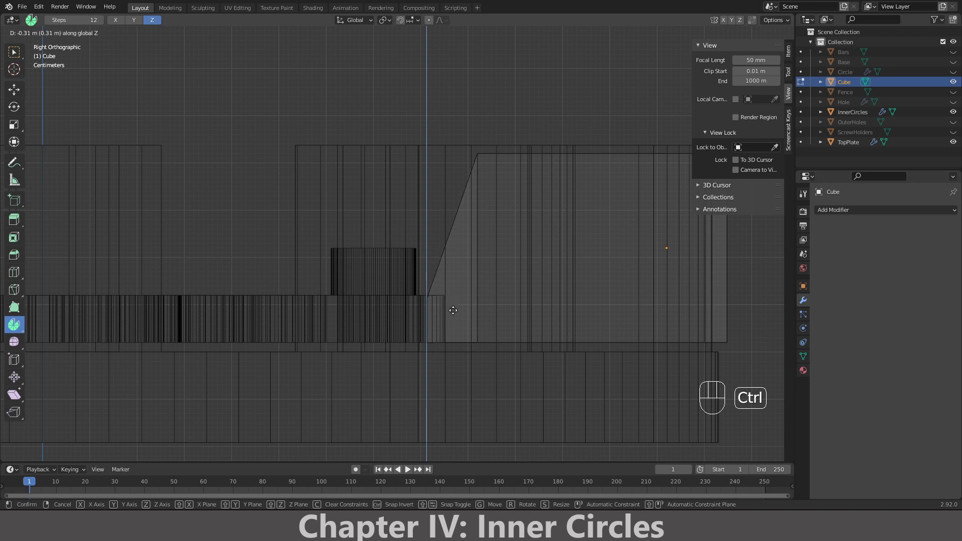
pyautogui.click(454, 308)
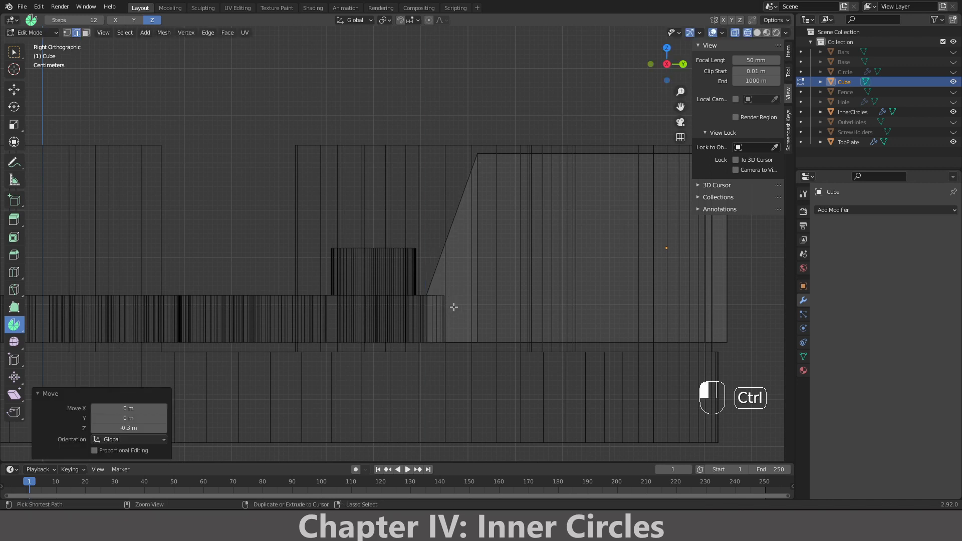
pyautogui.scroll(4, 501, 321)
pyautogui.keyDown('shift'); pyautogui.moveTo(505, 335); pyautogui.dragTo(519, 295, button='middle'); pyautogui.keyUp('shift')
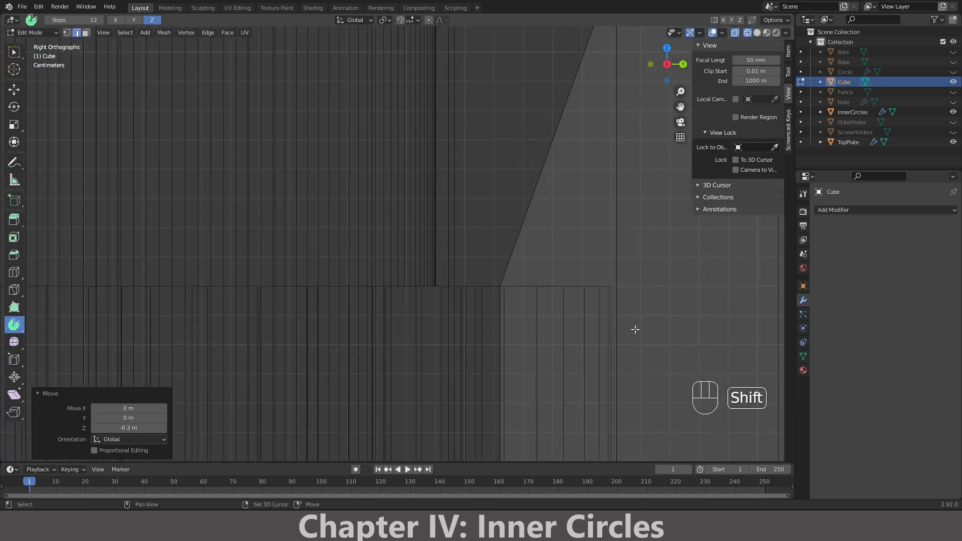
# - Return the cube to Object Mode and hide the TopPlate object
pyautogui.scroll(-5, 626, 330)
pyautogui.moveTo(459, 311); pyautogui.dragTo(295, 183, button='middle')
pyautogui.press('Tab')
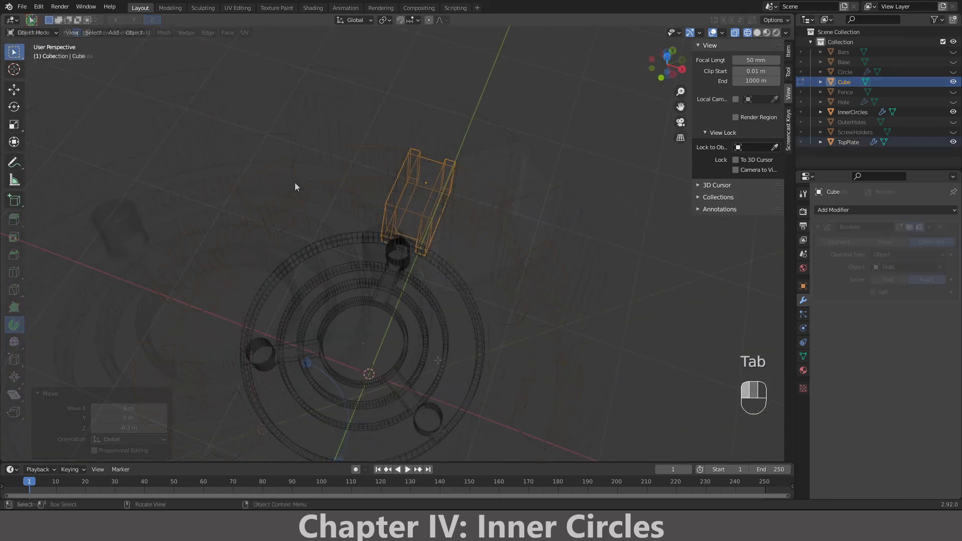
pyautogui.click(294, 182)
pyautogui.scroll(2, 310, 180)
pyautogui.click(953, 142)
pyautogui.moveTo(389, 281); pyautogui.dragTo(308, 84, button='middle')
pyautogui.scroll(3, 402, 159)
pyautogui.moveTo(401, 159); pyautogui.dragTo(526, 155, button='middle')
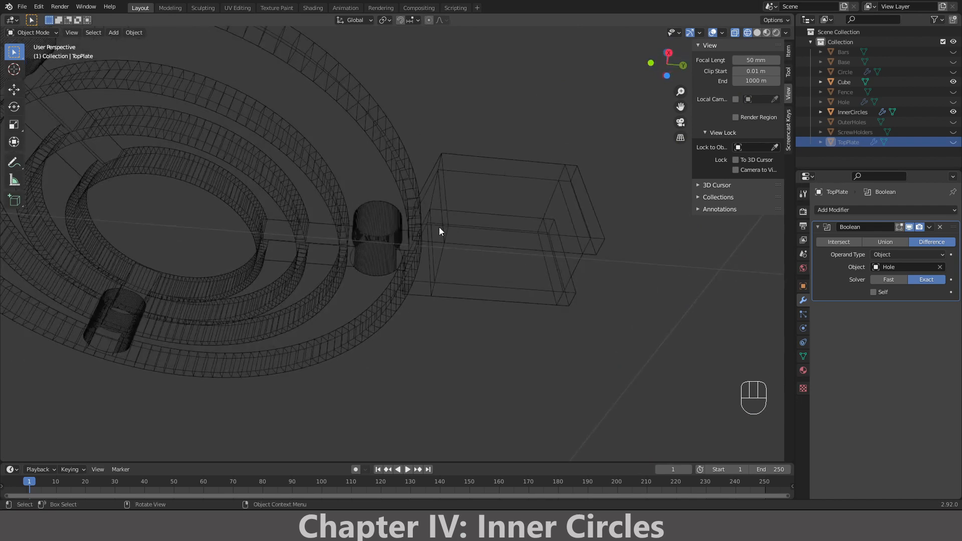
# - Extrude the flat top and bottom faces of the cube's two side strips, including their prongs, and scale them 1.3 along Z
pyautogui.click(496, 222)
pyautogui.scroll(2, 476, 245)
pyautogui.press('Tab')
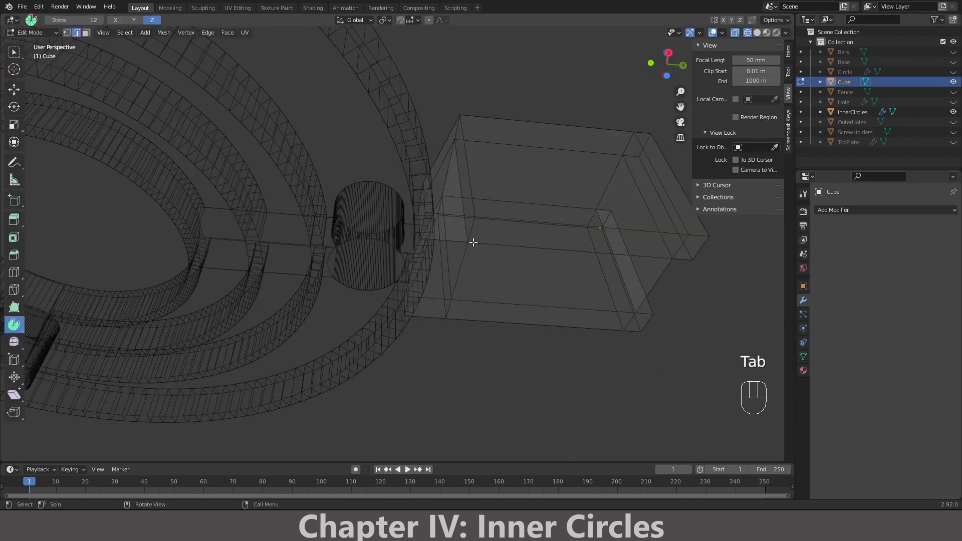
pyautogui.click(86, 33)
pyautogui.click(574, 242)
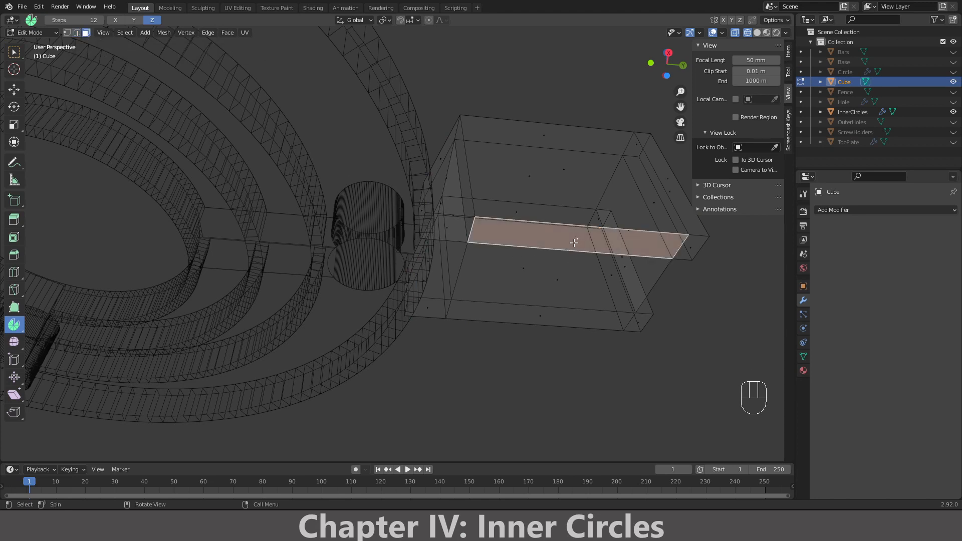
pyautogui.keyDown('shift'); pyautogui.click(535, 319); pyautogui.keyUp('shift')
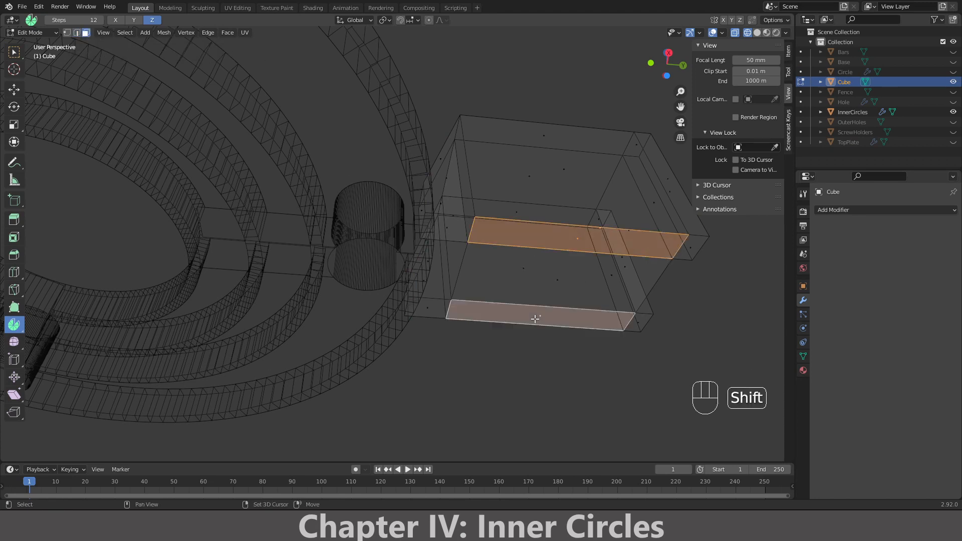
pyautogui.keyDown('shift'); pyautogui.click(639, 324); pyautogui.keyUp('shift')
pyautogui.keyDown('shift'); pyautogui.click(691, 249); pyautogui.keyUp('shift')
pyautogui.keyDown('shift'); pyautogui.click(442, 231); pyautogui.keyUp('shift')
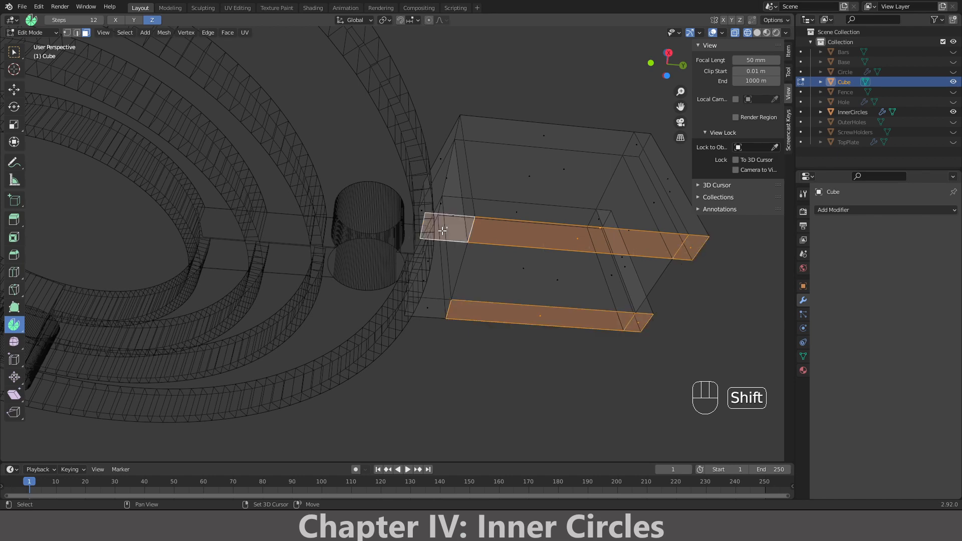
pyautogui.keyDown('shift'); pyautogui.click(435, 305); pyautogui.keyUp('shift')
pyautogui.moveTo(435, 305); pyautogui.dragTo(461, 343, button='middle')
pyautogui.keyDown('shift'); pyautogui.click(517, 227); pyautogui.keyUp('shift')
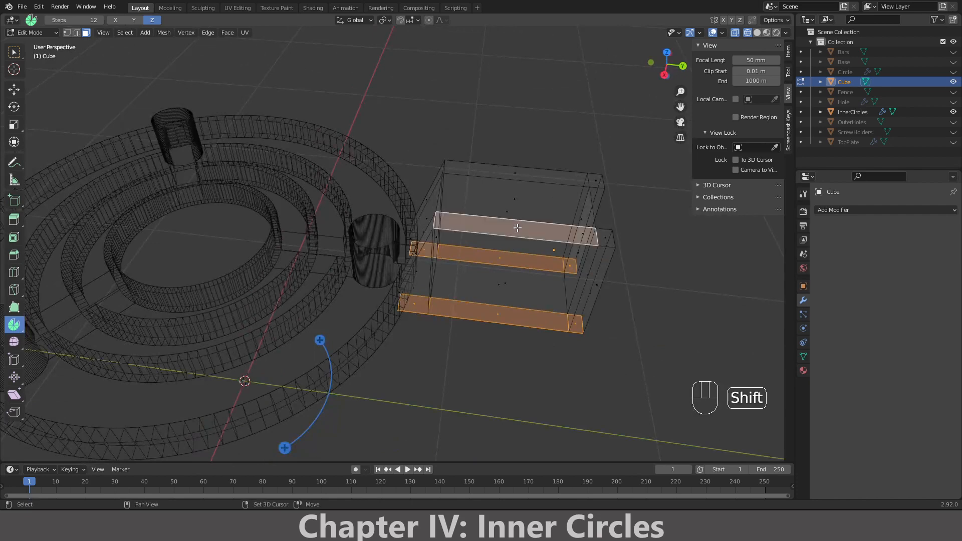
pyautogui.keyDown('shift'); pyautogui.click(516, 173); pyautogui.keyUp('shift')
pyautogui.keyDown('shift'); pyautogui.click(594, 178); pyautogui.keyUp('shift')
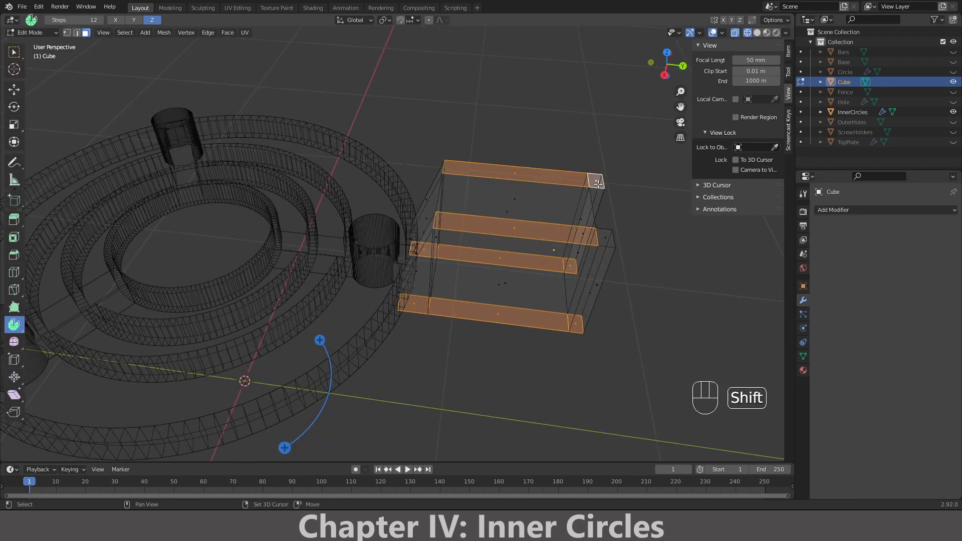
pyautogui.keyDown('shift'); pyautogui.click(609, 238); pyautogui.keyUp('shift')
pyautogui.press('KP_1')
pyautogui.press('KP_3')
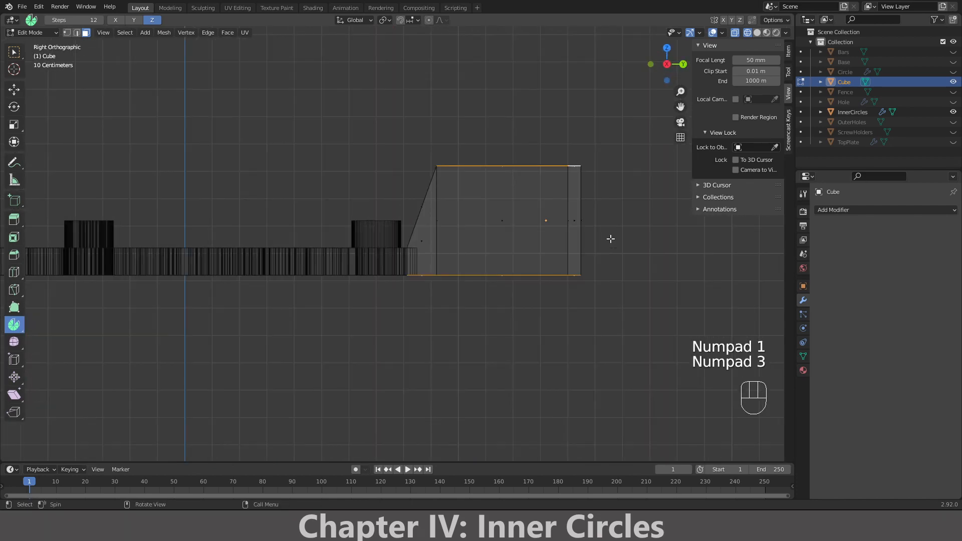
pyautogui.press('e')
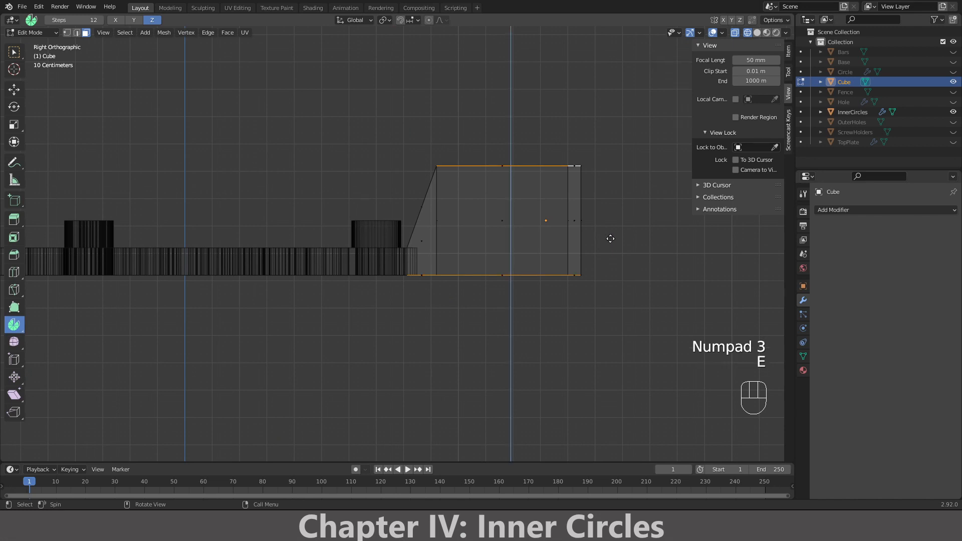
pyautogui.rightClick(631, 235)
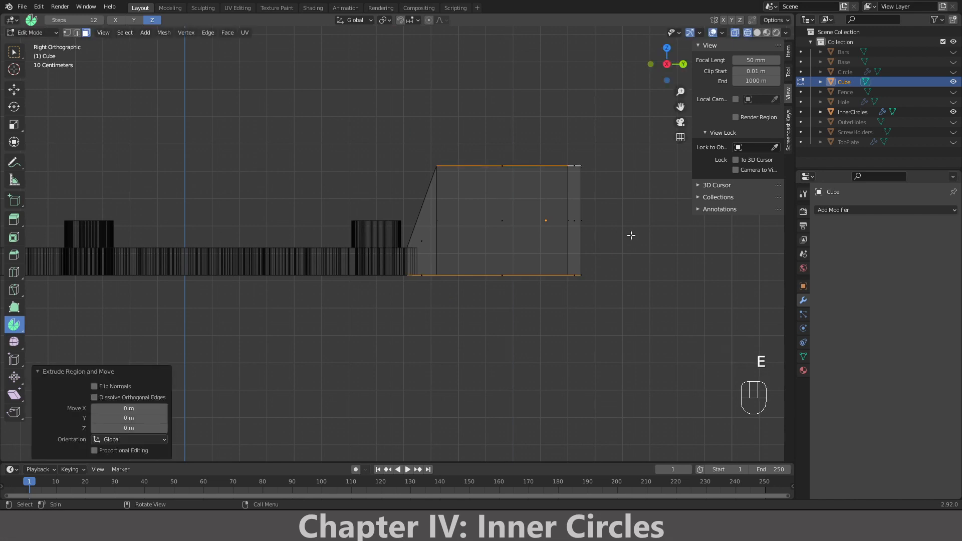
pyautogui.press('s')
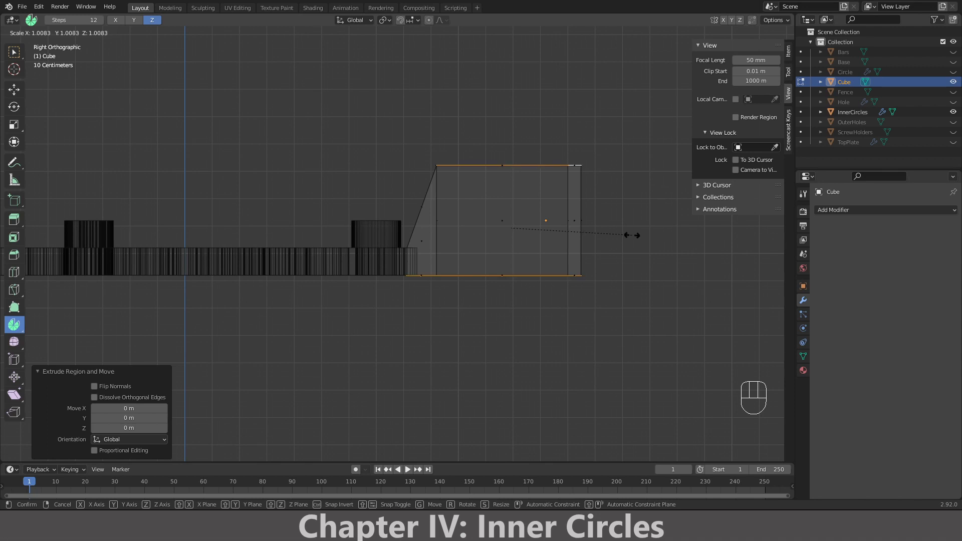
pyautogui.press('z')
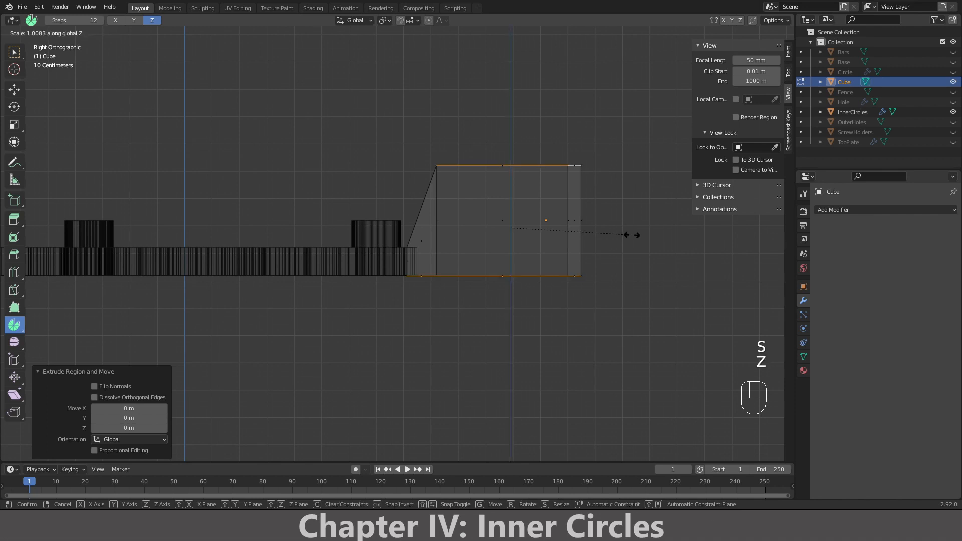
pyautogui.press('ctrl')
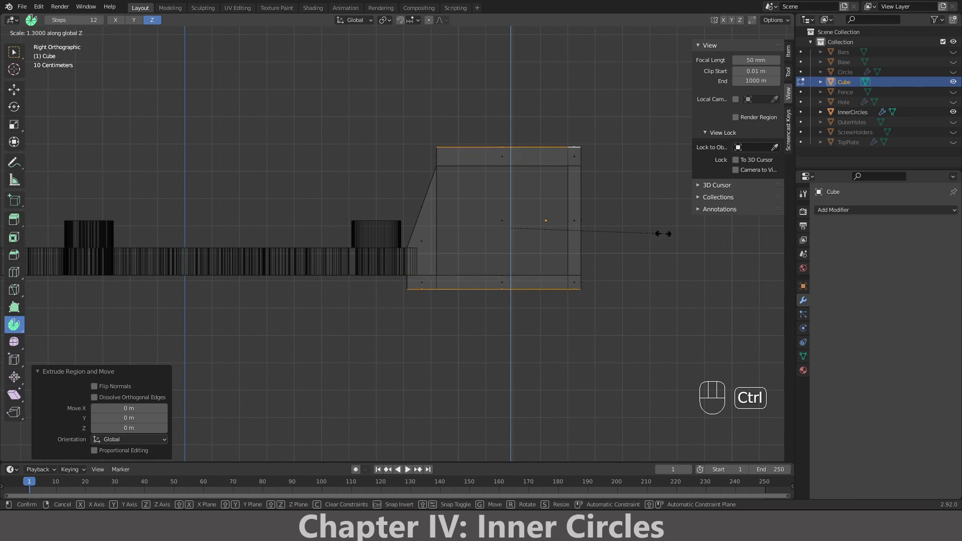
pyautogui.click(664, 233)
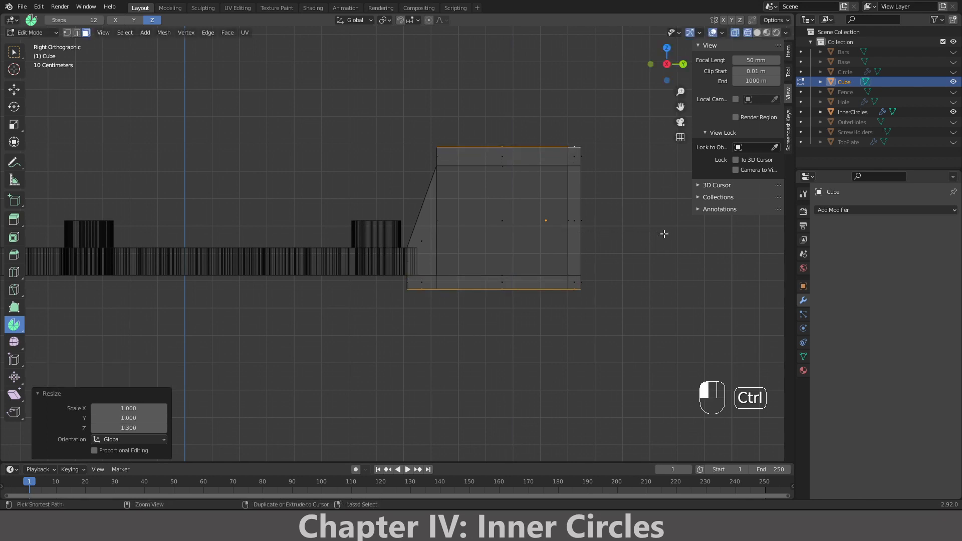
# - Move the whole cube 0.05 m up along Z in Object Mode to bring its bottom level with the rings' underside
pyautogui.press('Tab')
pyautogui.scroll(2, 558, 253)
pyautogui.press('g')
pyautogui.press('z')
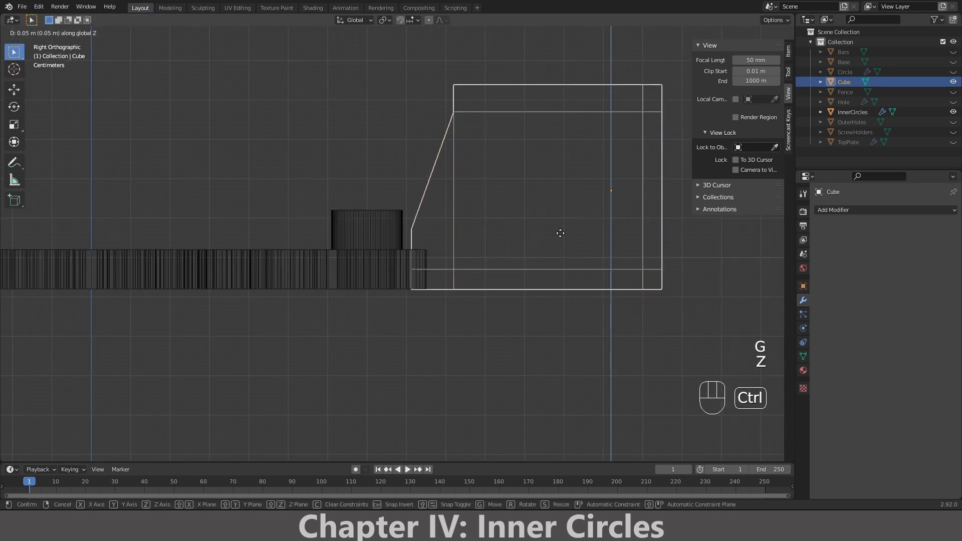
pyautogui.click(560, 233)
pyautogui.scroll(2, 537, 245)
pyautogui.scroll(5, 537, 245)
pyautogui.keyDown('shift'); pyautogui.moveTo(579, 247); pyautogui.dragTo(483, 215, button='middle'); pyautogui.keyUp('shift')
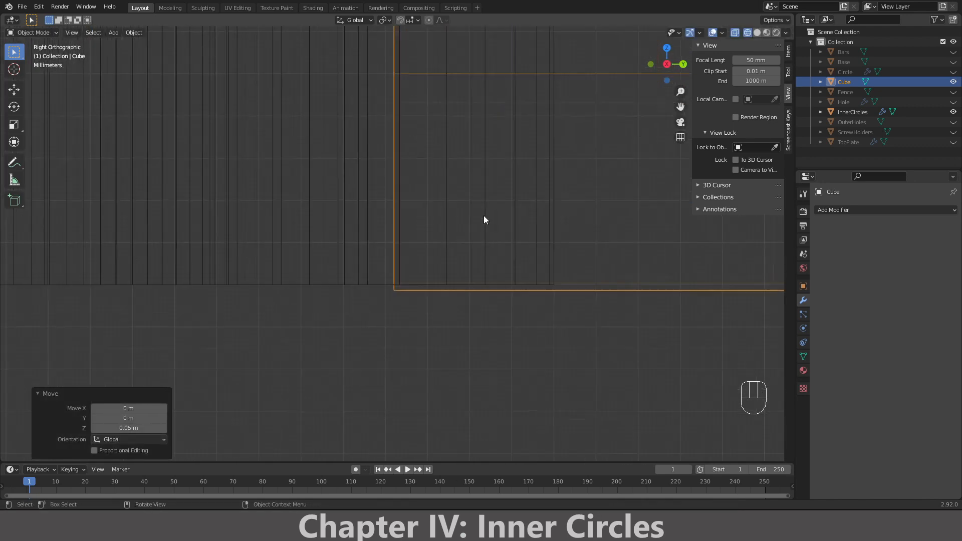
# - Move the whole cube 0.0015 m up along Z to align its bottom exactly with the rings' underside
pyautogui.press('g')
pyautogui.press('z')
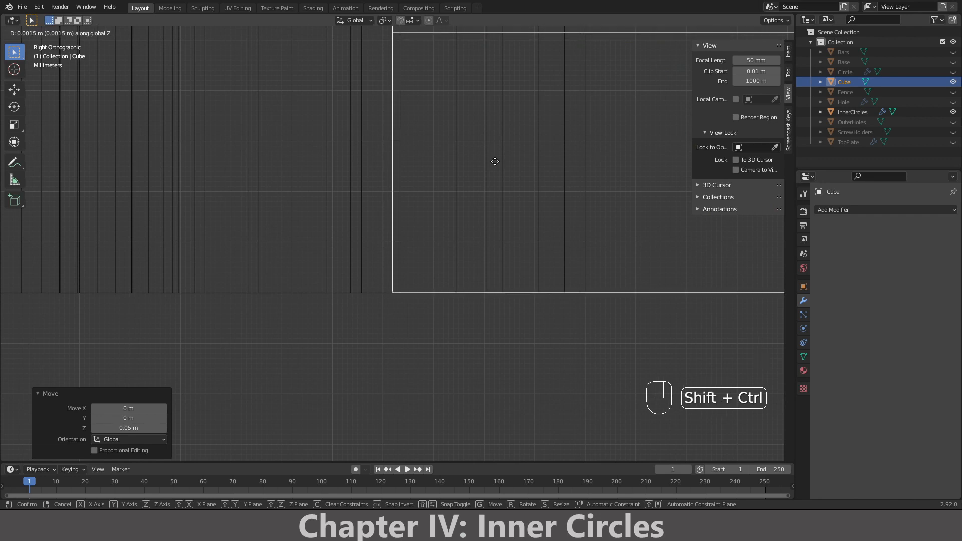
pyautogui.click(496, 163)
pyautogui.scroll(-3, 497, 170)
pyautogui.moveTo(495, 171); pyautogui.dragTo(515, 231, button='middle')
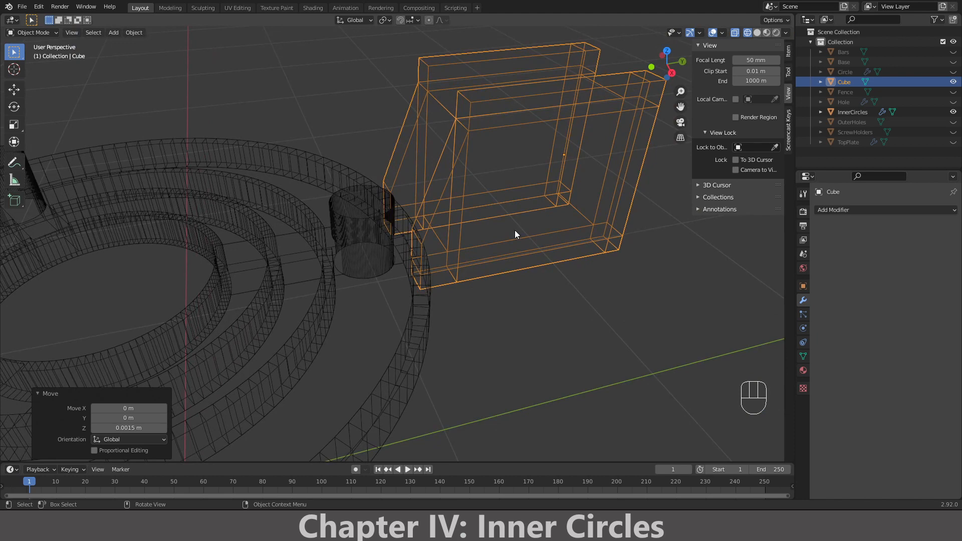
# - In Edit Mode, move the upper end edges of the cube's two inward-pointing prongs -0.05 m along Z to the ring's top
pyautogui.press('Tab')
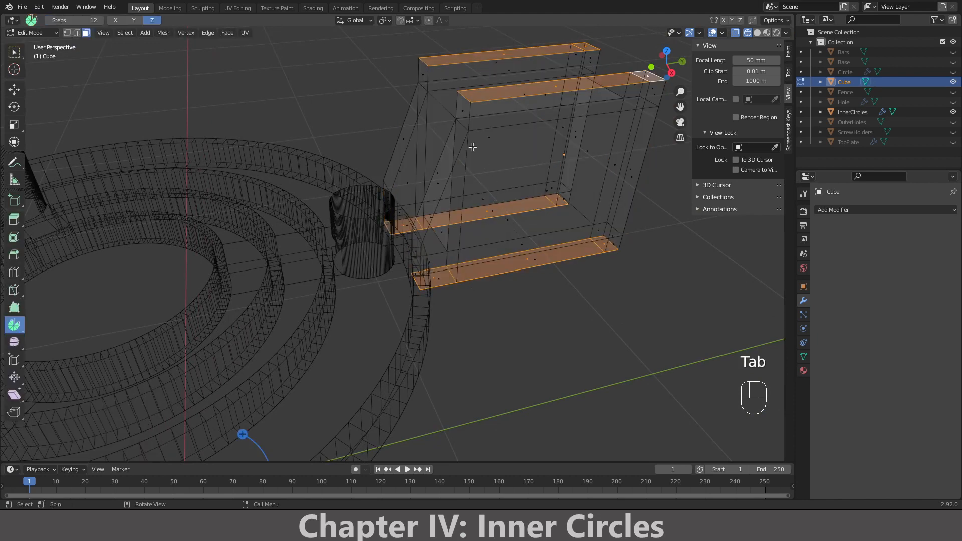
pyautogui.press('Tab')
pyautogui.scroll(3, 423, 215)
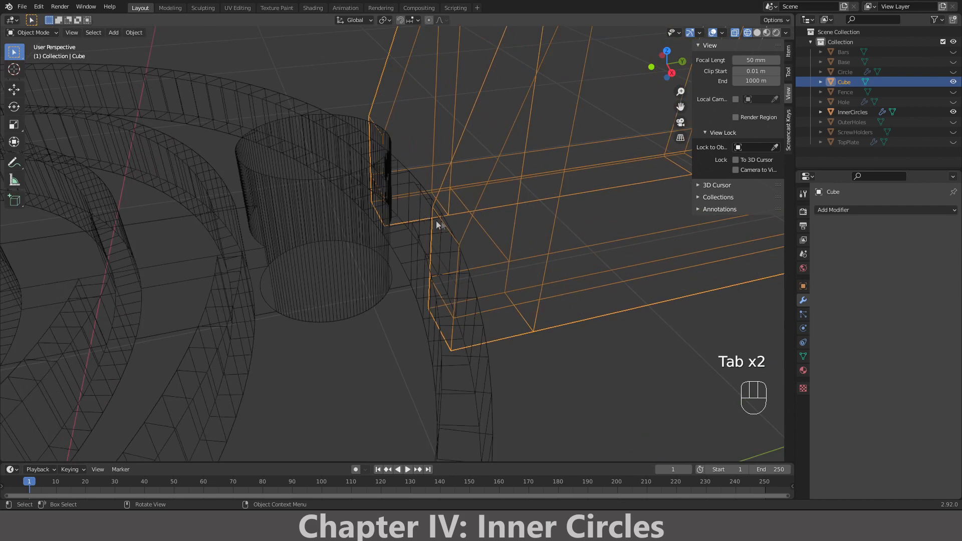
pyautogui.press('Tab')
pyautogui.click(77, 33)
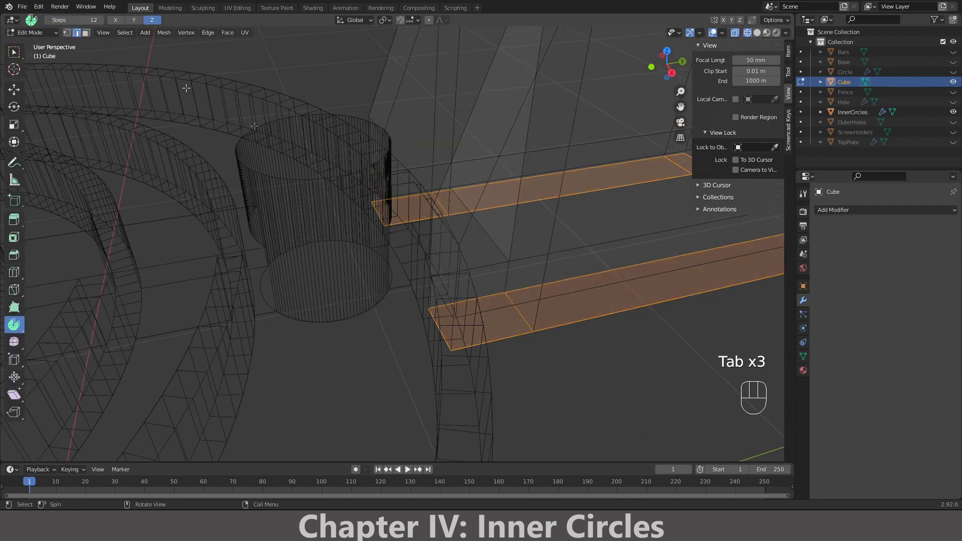
pyautogui.moveTo(467, 224); pyautogui.dragTo(441, 179, button='middle')
pyautogui.keyDown('shift'); pyautogui.click(358, 163); pyautogui.keyUp('shift')
pyautogui.scroll(-4, 381, 178)
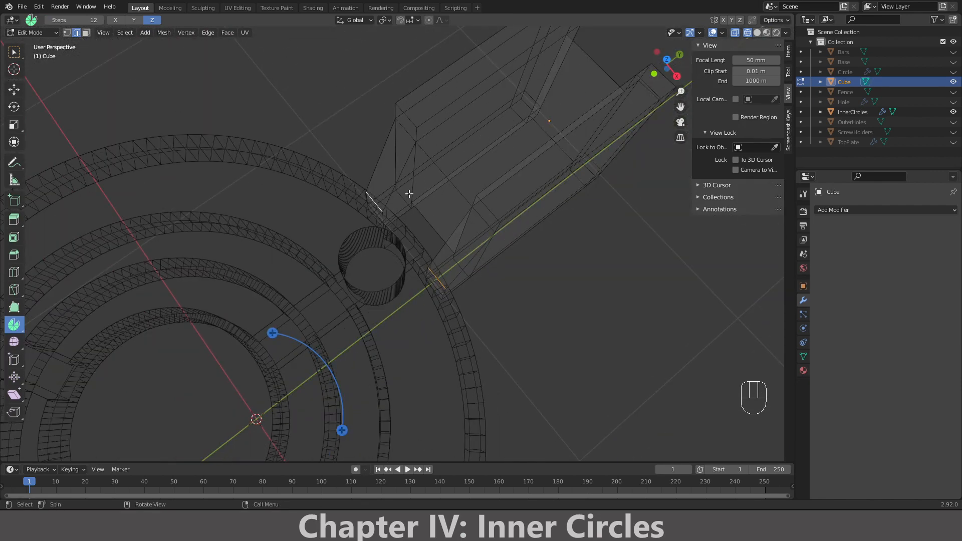
pyautogui.press('KP_1')
pyautogui.press('KP_3')
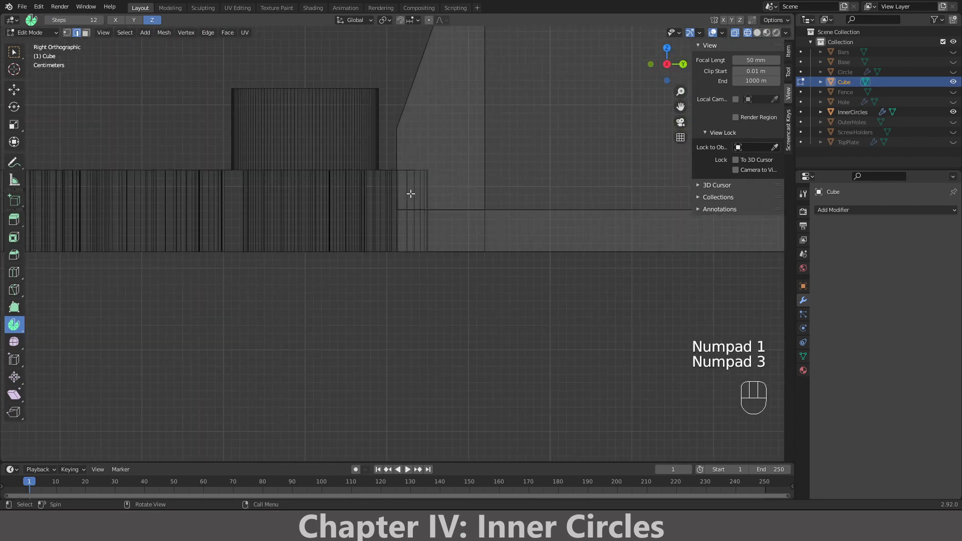
pyautogui.press('g')
pyautogui.press('z')
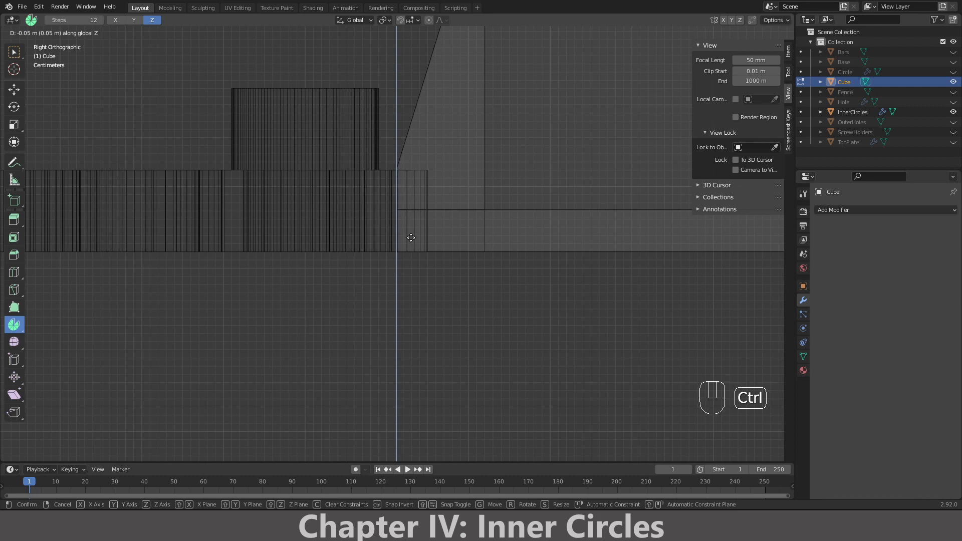
pyautogui.click(410, 238)
# - Move the inner top edges of the cube's two side strips about 0.025 m along Y to continue the prongs' slope
pyautogui.scroll(-4, 415, 235)
pyautogui.keyDown('shift'); pyautogui.moveTo(415, 235); pyautogui.dragTo(501, 293, button='middle'); pyautogui.keyUp('shift')
pyautogui.click(519, 242)
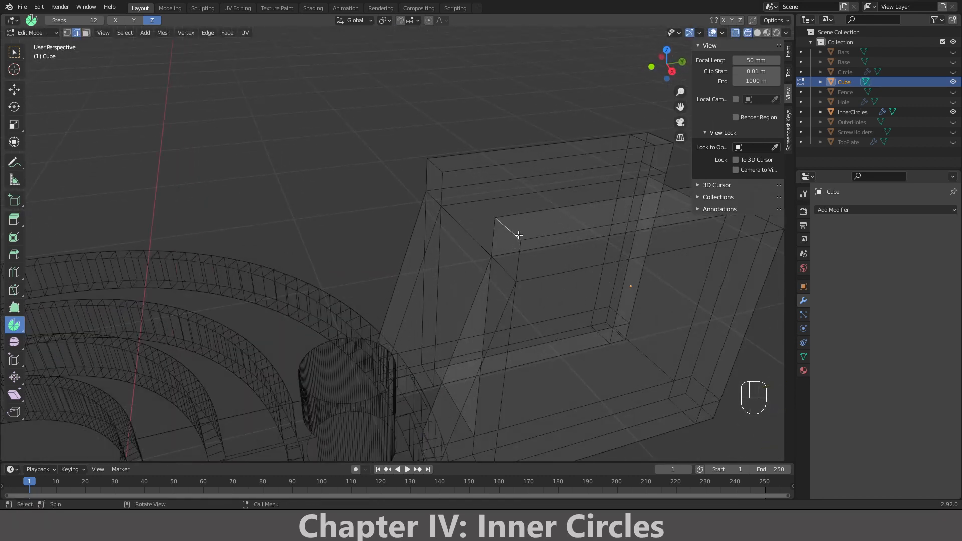
pyautogui.keyDown('shift'); pyautogui.click(437, 165); pyautogui.keyUp('shift')
pyautogui.press('KP_1')
pyautogui.press('KP_3')
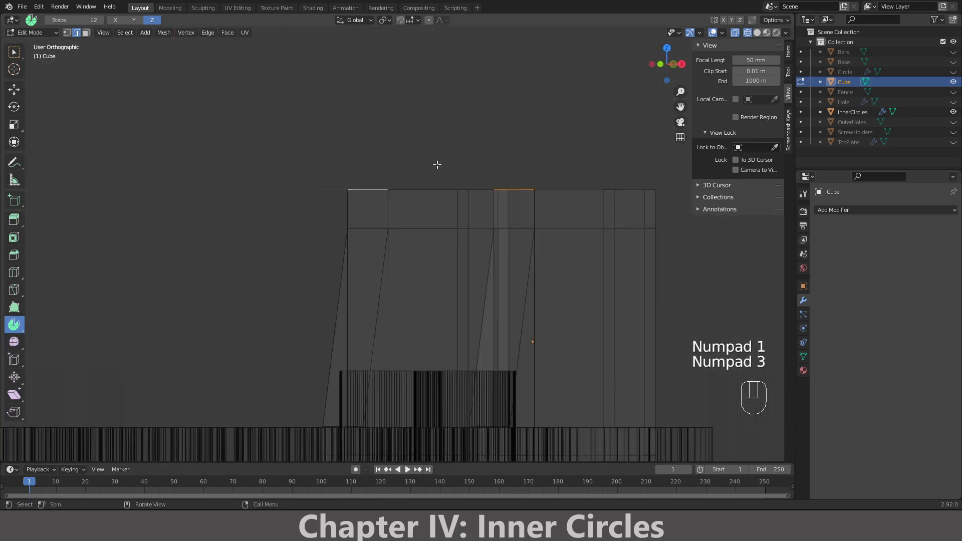
pyautogui.press('g')
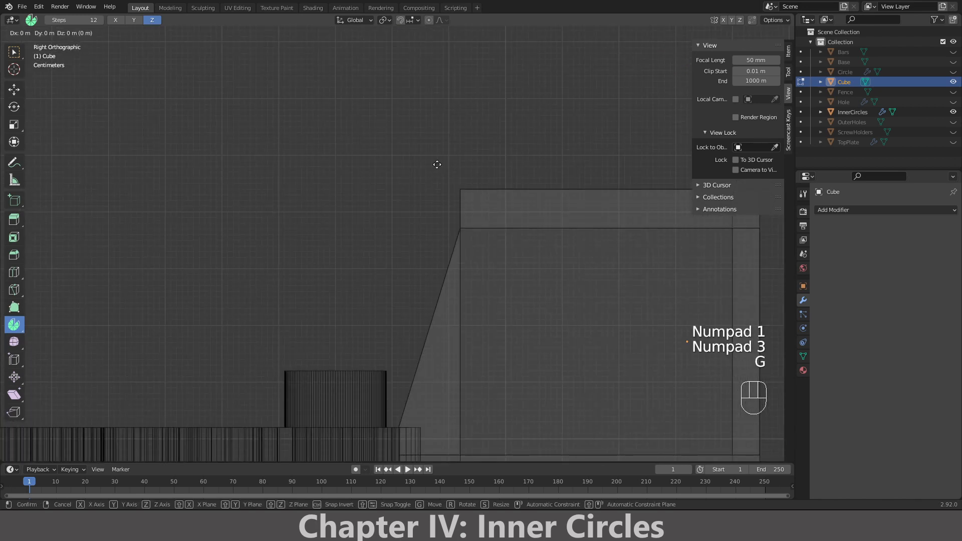
pyautogui.press('x')
pyautogui.press('y')
pyautogui.press('ctrl')
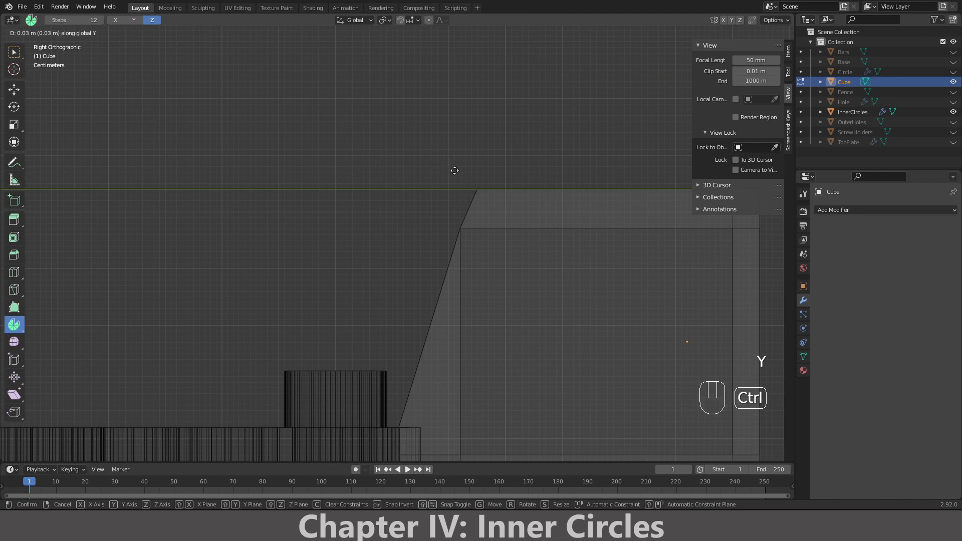
pyautogui.press('shift')
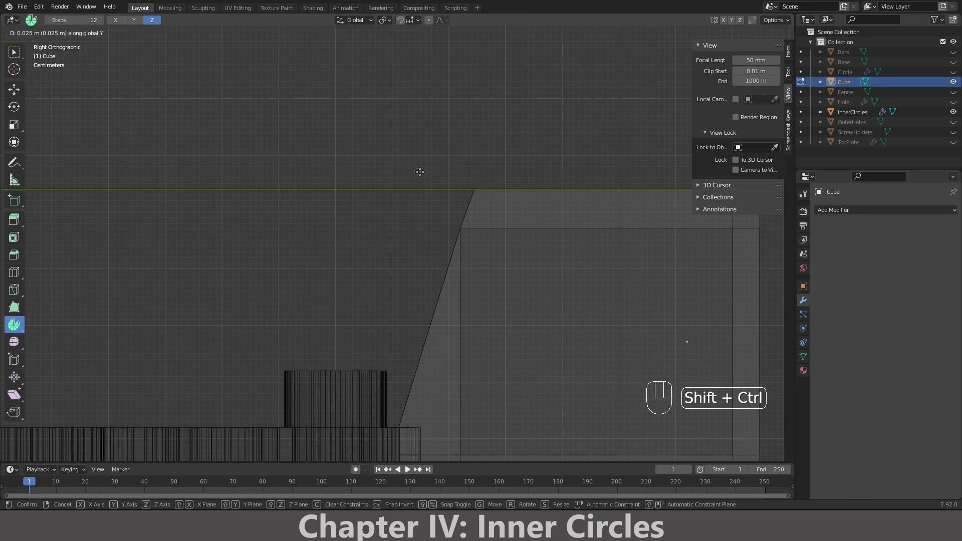
pyautogui.press('shift')
pyautogui.press('shift')
pyautogui.click(433, 174)
pyautogui.scroll(-4, 433, 173)
pyautogui.moveTo(434, 173); pyautogui.dragTo(481, 211, button='middle')
# - Select all of the cube's faces in top view and Spin them 360° around the disc's centre
pyautogui.press('KP_1')
pyautogui.press('Tab')
pyautogui.press('KP_7')
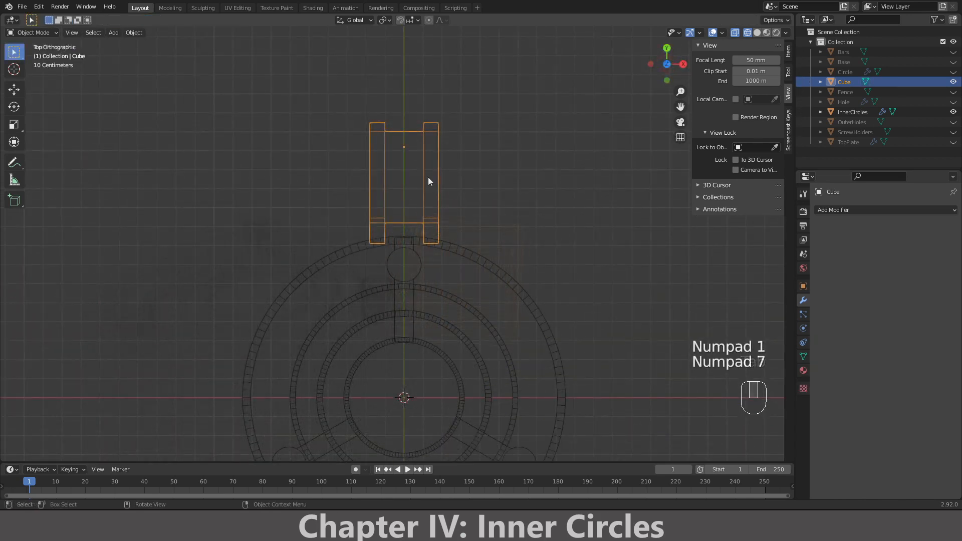
pyautogui.press('Tab')
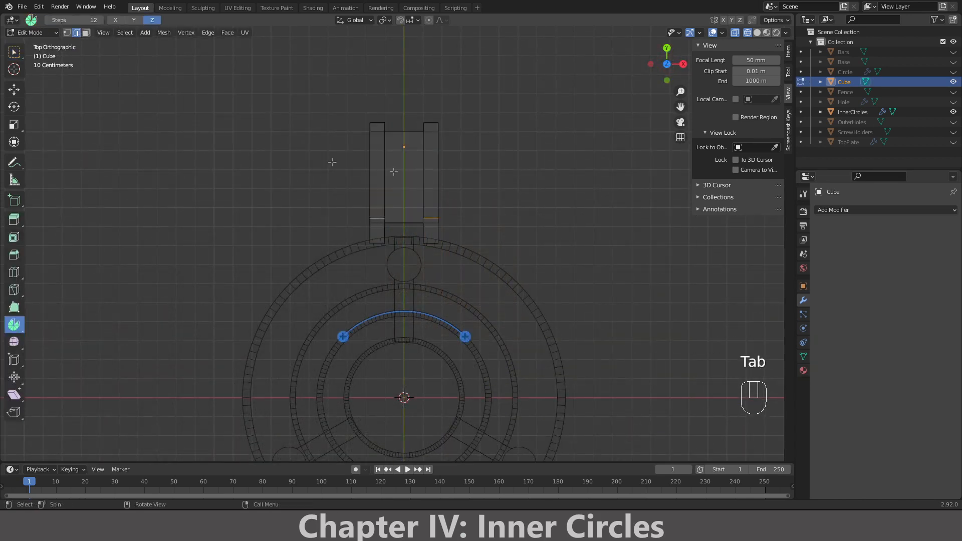
pyautogui.click(86, 32)
pyautogui.press('a')
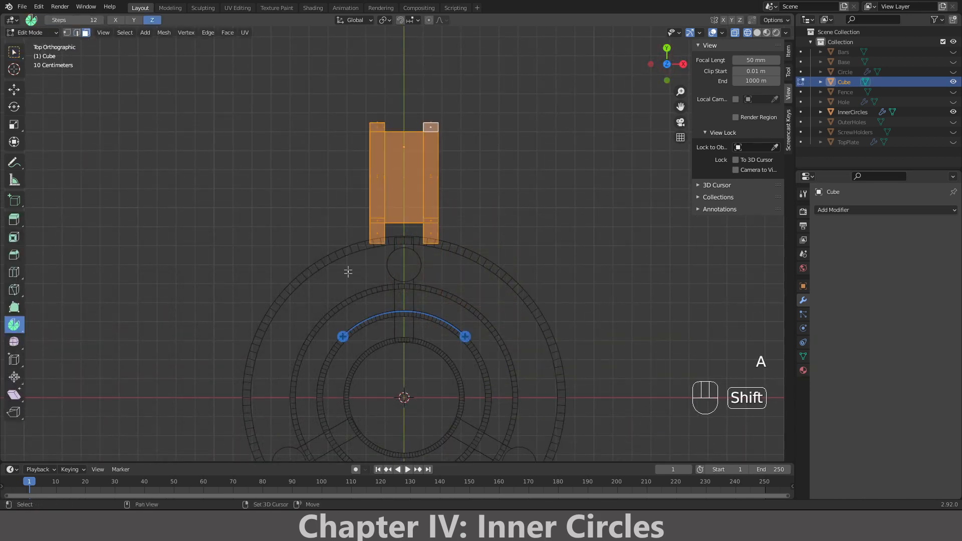
pyautogui.keyDown('shift'); pyautogui.moveTo(347, 261); pyautogui.dragTo(351, 194, button='middle'); pyautogui.keyUp('shift')
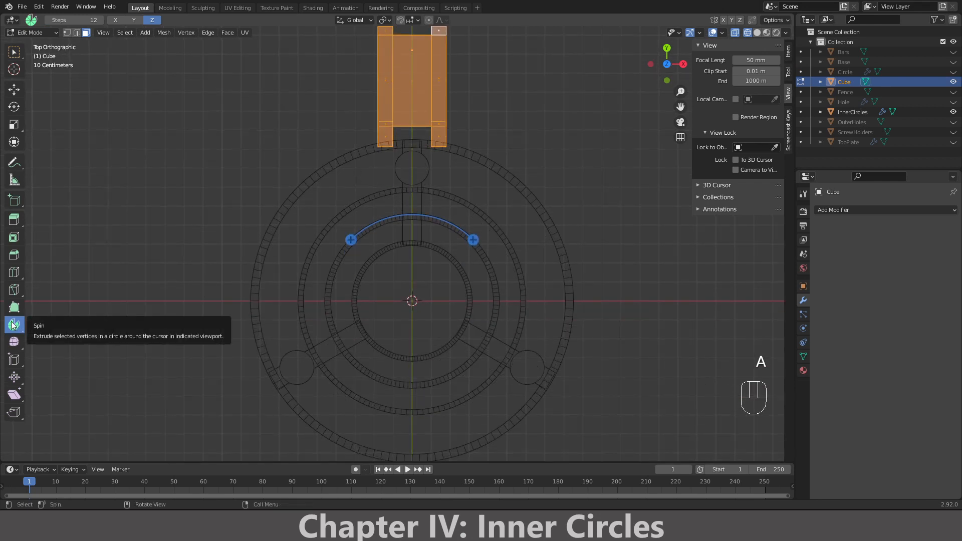
pyautogui.moveTo(473, 240); pyautogui.dragTo(453, 314)
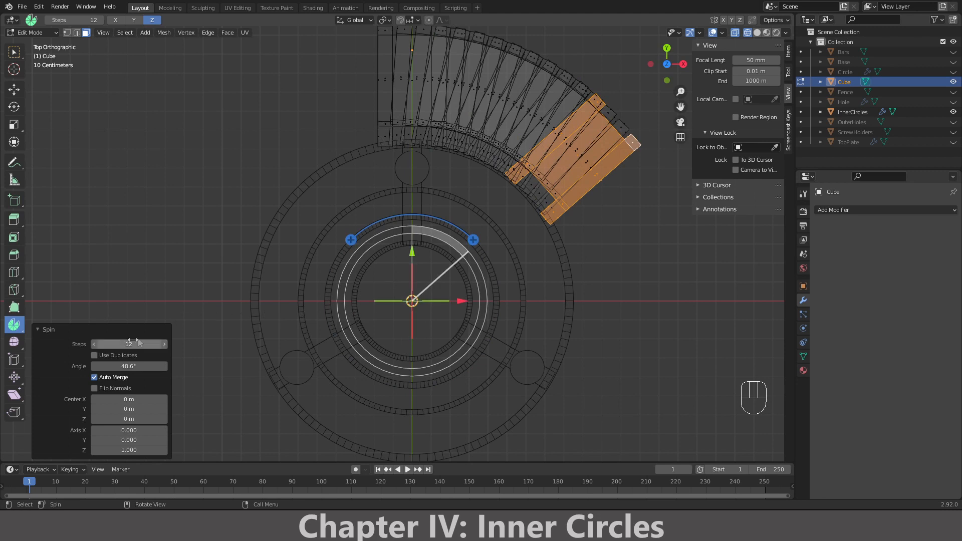
pyautogui.click(134, 367)
pyautogui.write('3')
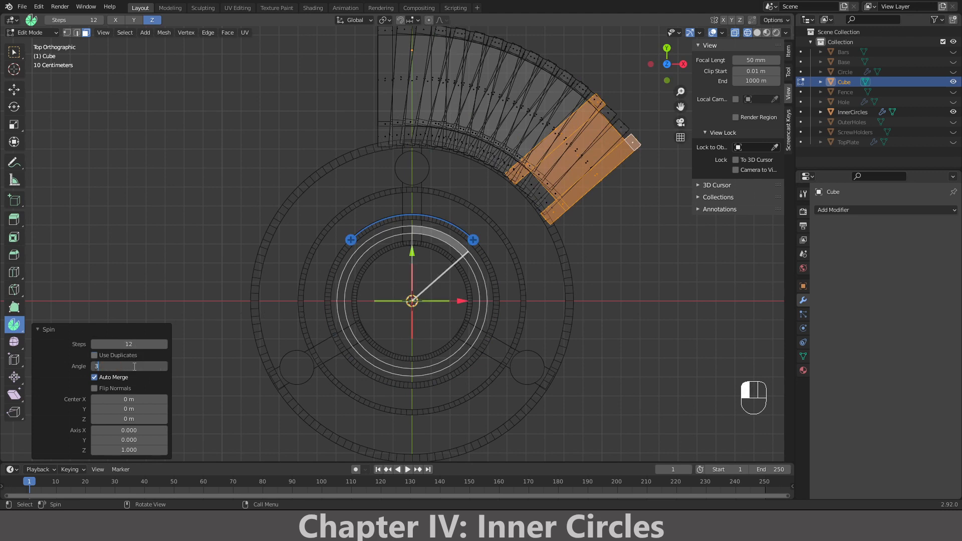
pyautogui.write('60')
pyautogui.press('Return')
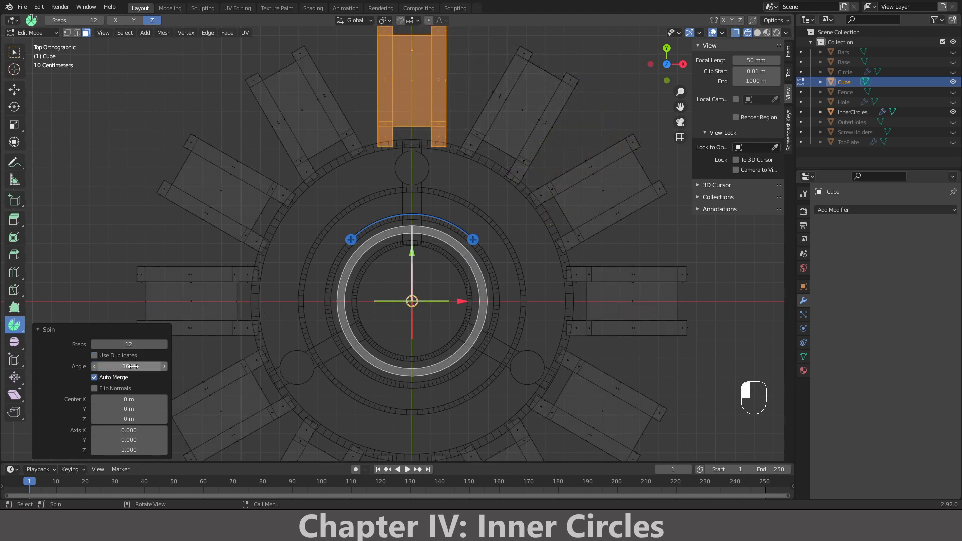
# - Set the Spin operation's steps to 10
pyautogui.click(142, 344)
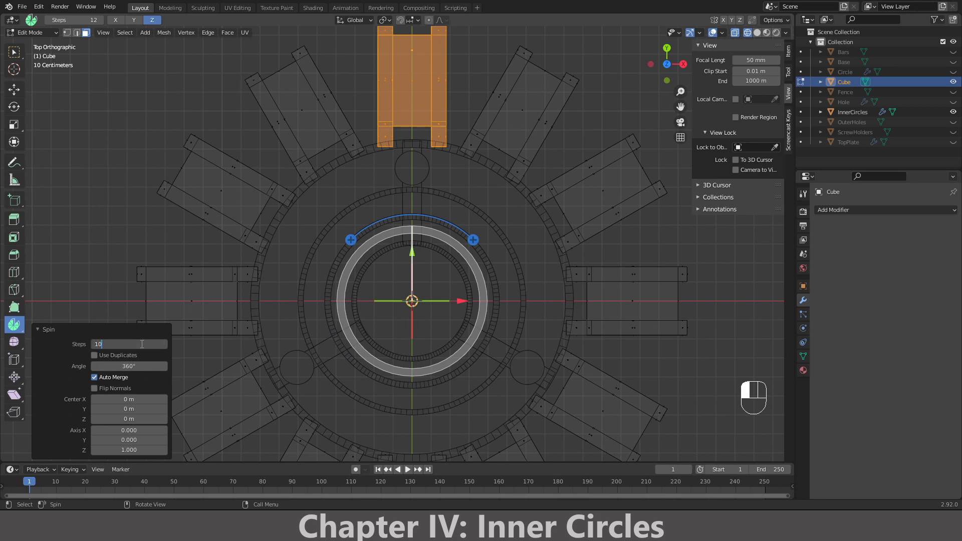
pyautogui.write('10')
pyautogui.press('Return')
pyautogui.scroll(-3, 214, 259)
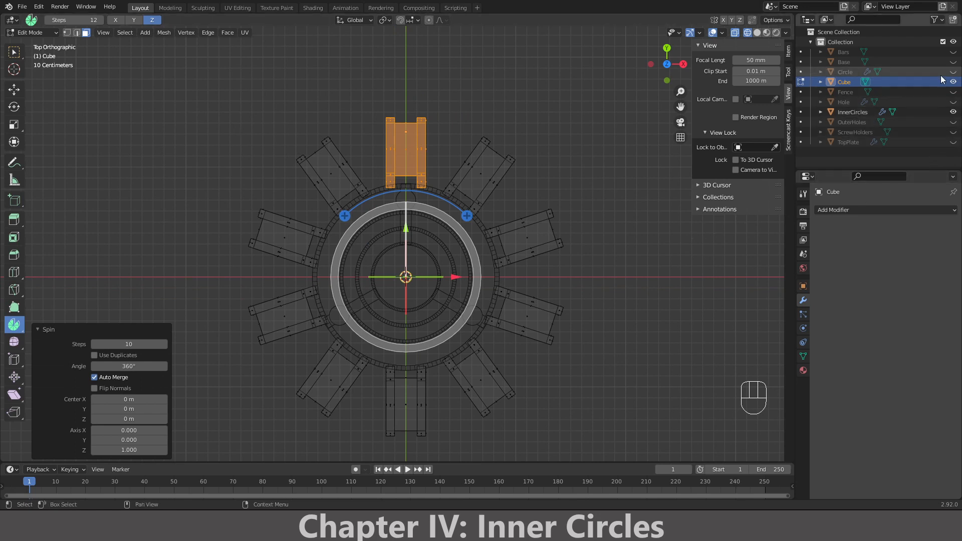
# - Show the TopPlate object briefly to check how the spun blocks fit it, and hide it again
pyautogui.click(953, 141)
pyautogui.moveTo(381, 120); pyautogui.dragTo(353, 180, button='middle')
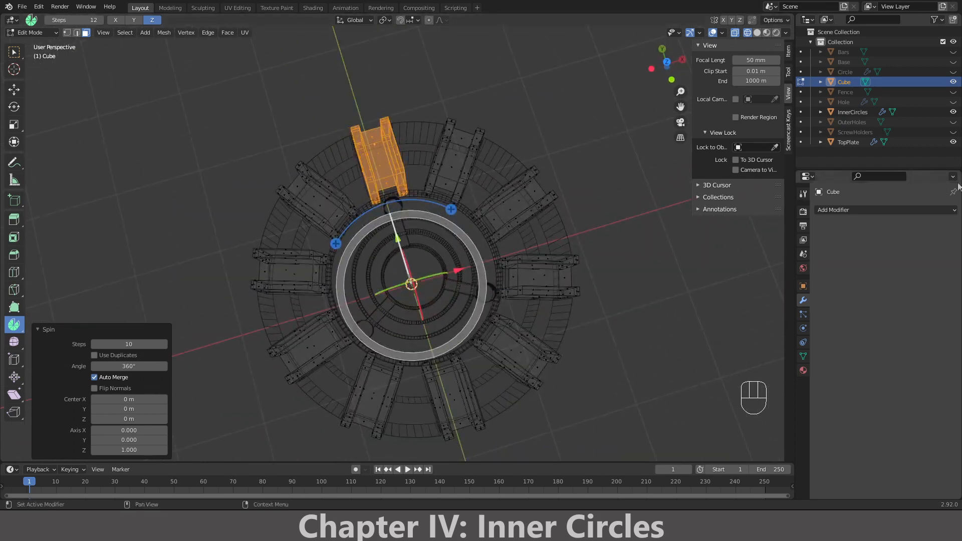
pyautogui.click(954, 142)
# - Return to Object Mode and rename the Cube object as Coils
pyautogui.press('Tab')
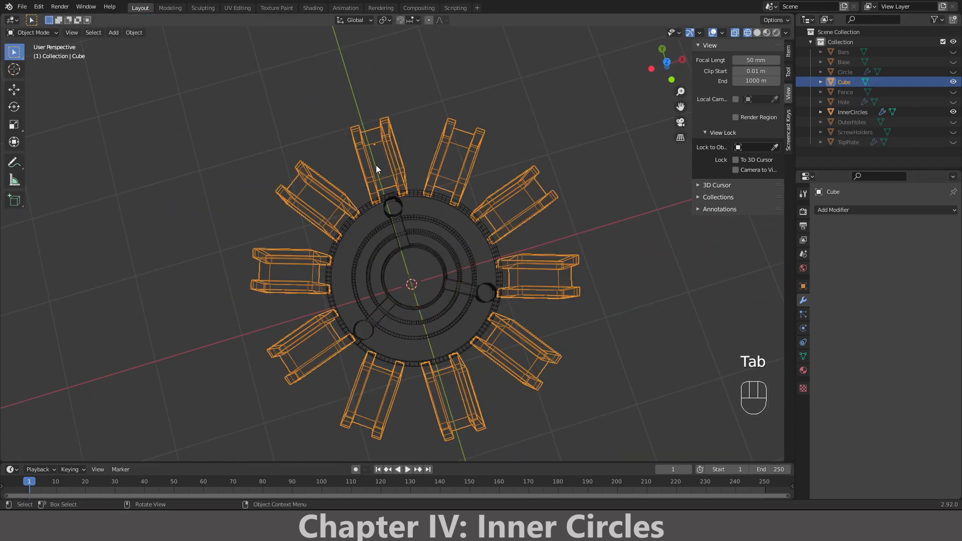
pyautogui.doubleClick(845, 82)
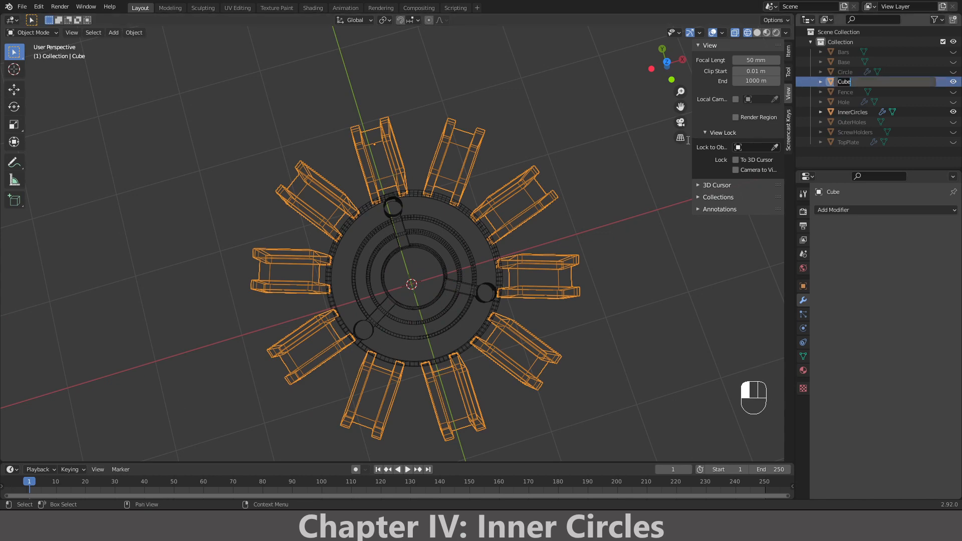
pyautogui.write('C')
pyautogui.press('Return')
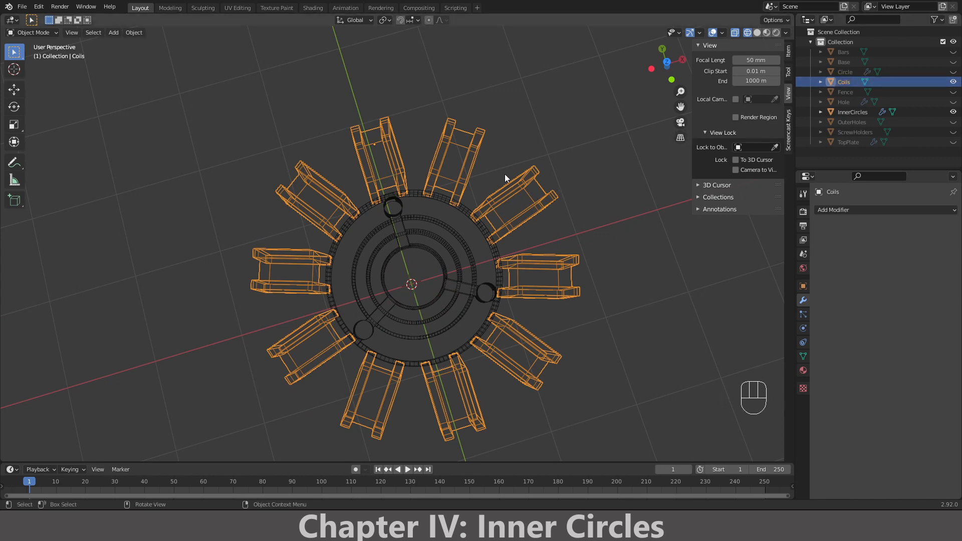
# - Add a third Boolean modifier to InnerCircles, with Coils as its object and the operation set to Union
pyautogui.moveTo(551, 178); pyautogui.dragTo(476, 193, button='middle')
pyautogui.scroll(3, 454, 224)
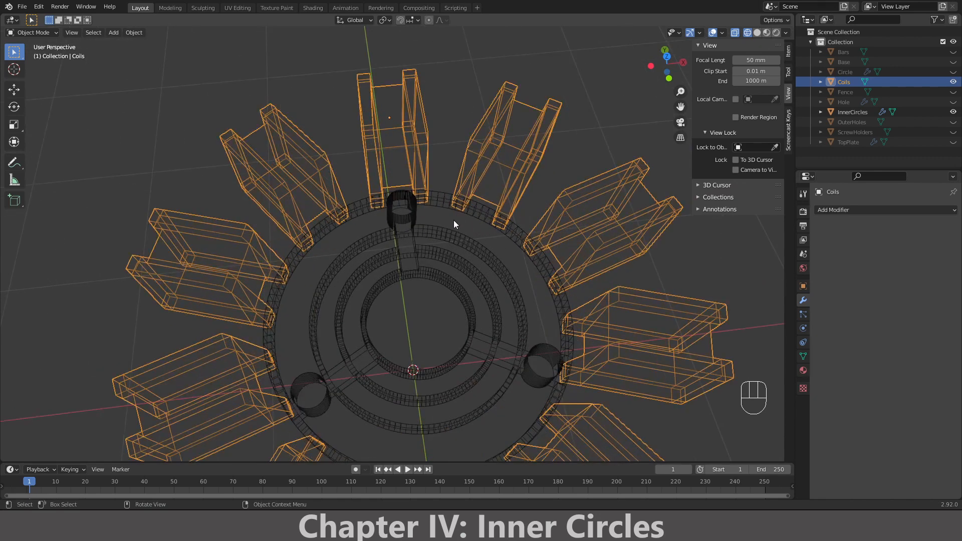
pyautogui.click(523, 229)
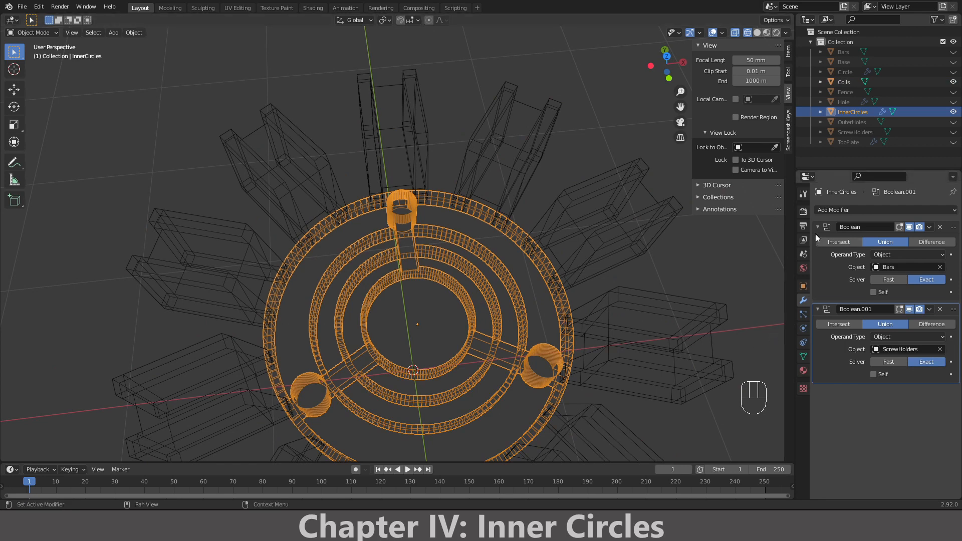
pyautogui.click(847, 212)
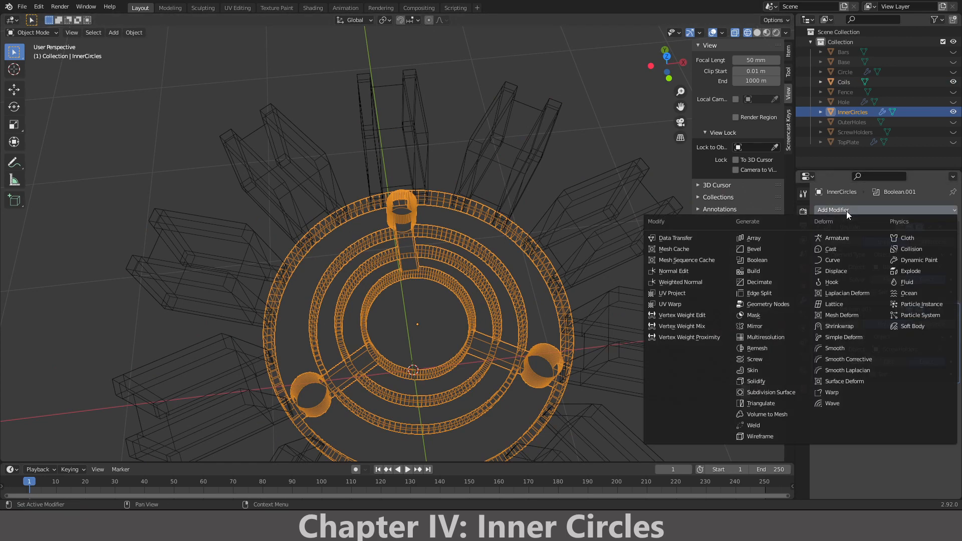
pyautogui.click(787, 261)
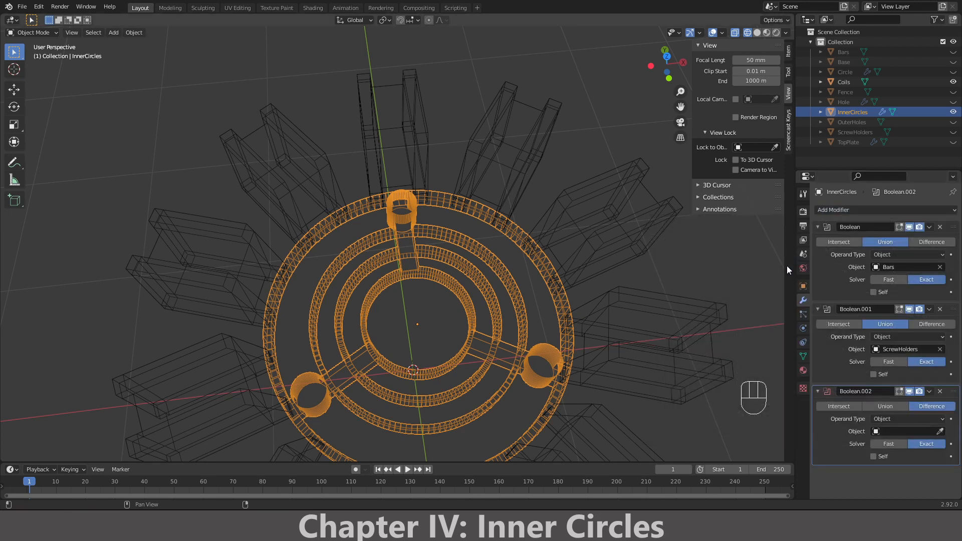
pyautogui.click(900, 433)
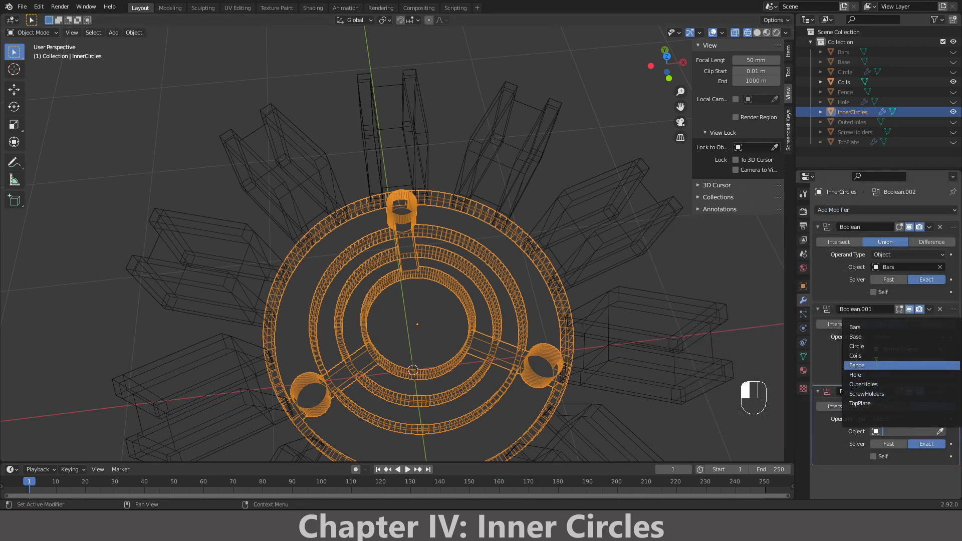
pyautogui.press('Return')
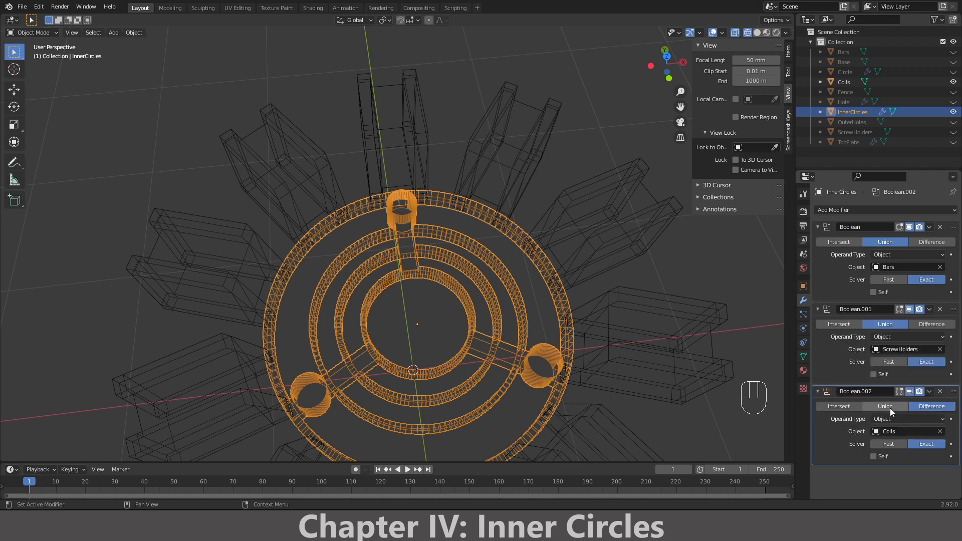
pyautogui.click(890, 408)
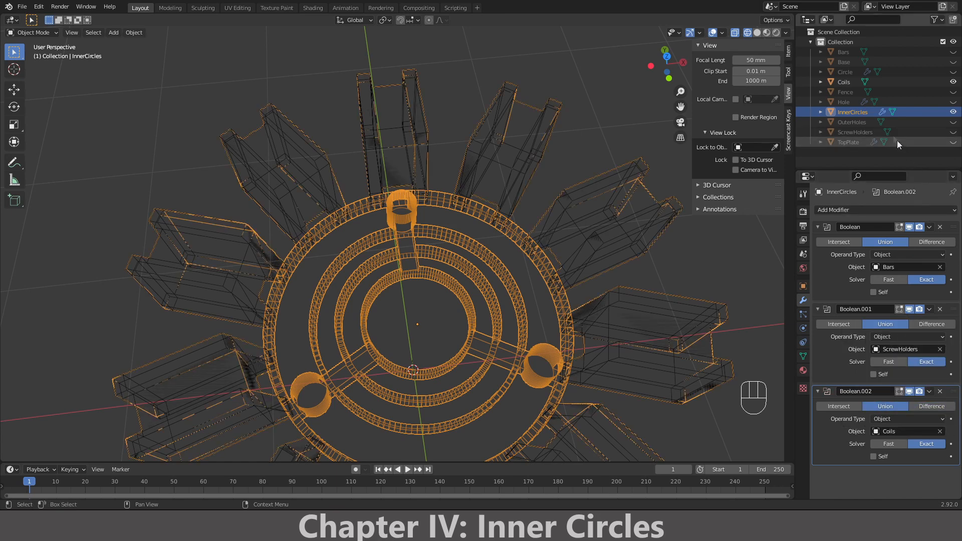
# - Hide the Coils object and display the united InnerCircles model in solid shading
pyautogui.click(953, 82)
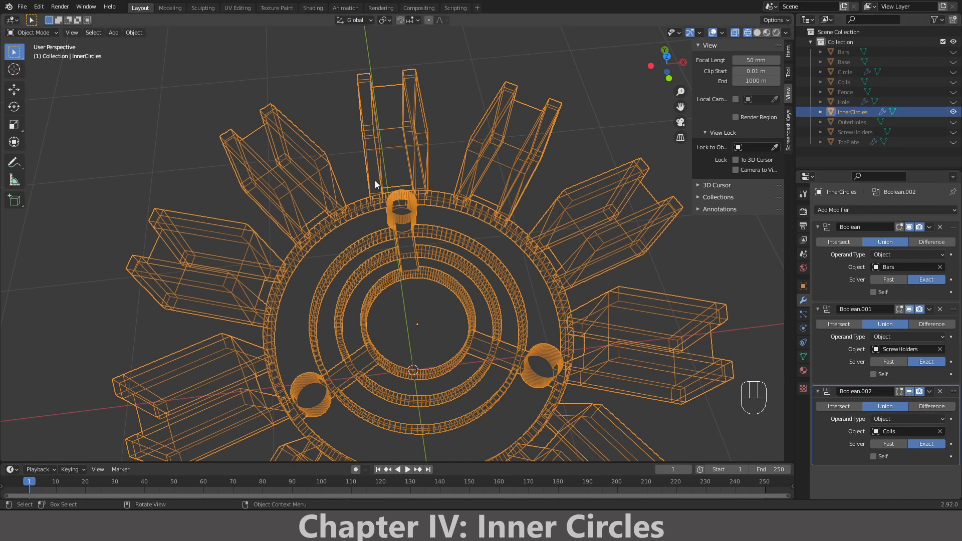
pyautogui.scroll(-5, 434, 186)
pyautogui.moveTo(422, 191); pyautogui.dragTo(414, 227, button='middle')
pyautogui.press('z')
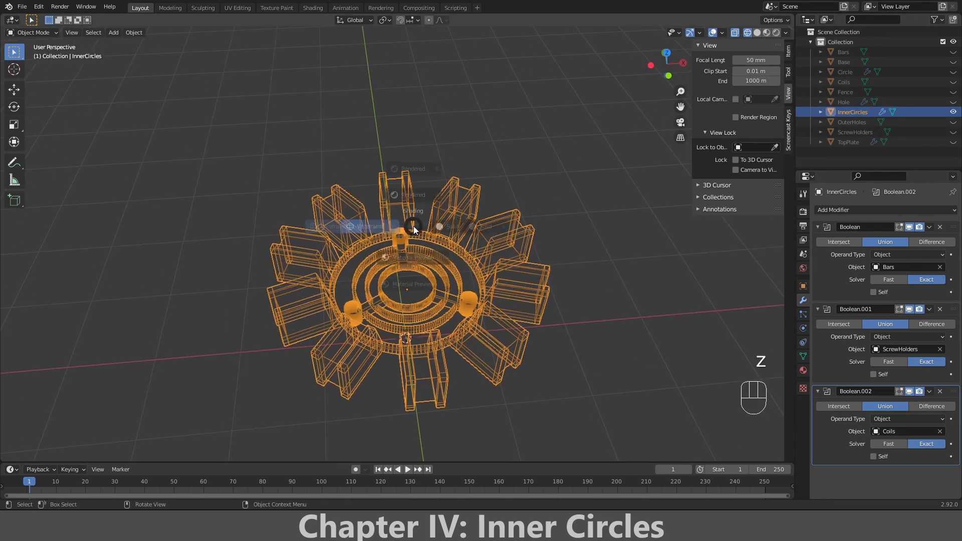
pyautogui.click(486, 230)
pyautogui.scroll(4, 401, 273)
pyautogui.moveTo(400, 274)
pyautogui.mouseDown(button='middle')
pyautogui.moveTo(443, 327)
pyautogui.moveTo(429, 287)
pyautogui.moveTo(291, 321)
pyautogui.moveTo(301, 335)
pyautogui.moveTo(267, 289)
pyautogui.moveTo(288, 311)
pyautogui.moveTo(291, 268)
pyautogui.moveTo(409, 303)
pyautogui.moveTo(427, 386)
pyautogui.mouseUp(button='middle')
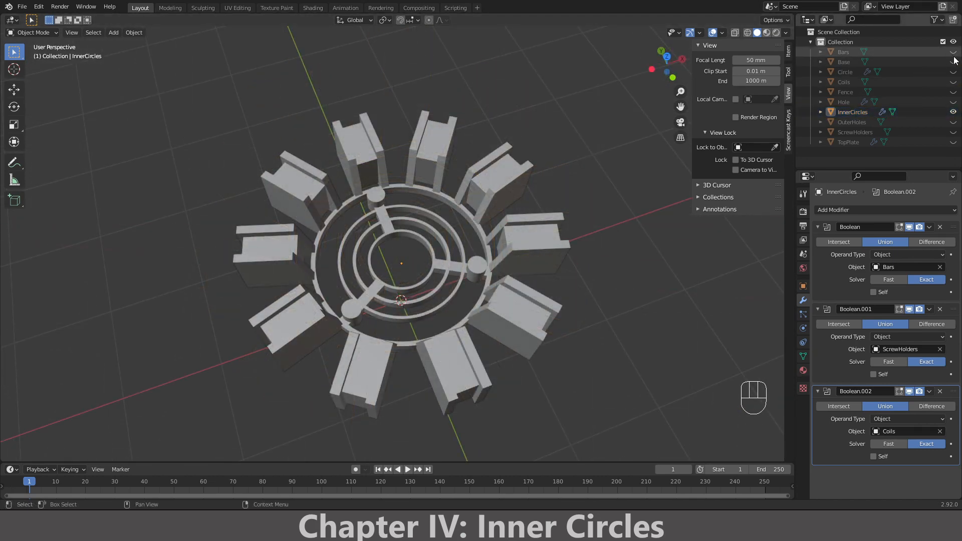
# - Select InnerCircles and show TopPlate, Circle and Base to check how the parts fit together
pyautogui.click(412, 145)
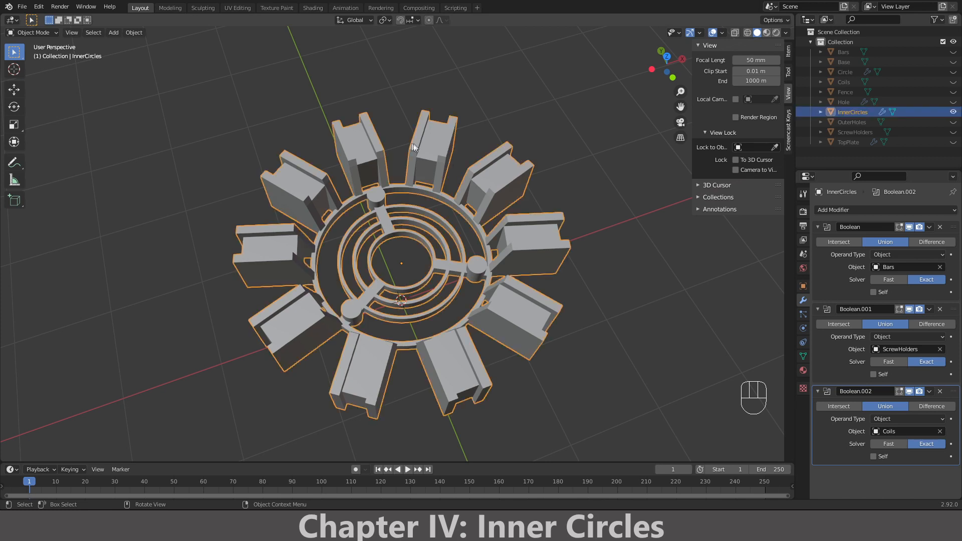
pyautogui.click(953, 143)
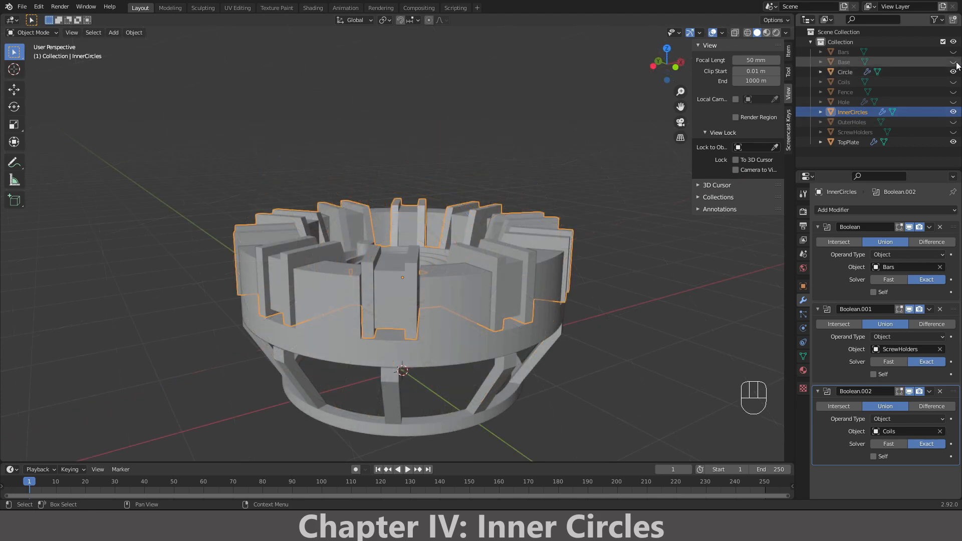
pyautogui.moveTo(526, 191); pyautogui.dragTo(543, 259, button='middle')
pyautogui.scroll(-3, 389, 239)
pyautogui.moveTo(389, 239); pyautogui.dragTo(446, 234, button='middle')
pyautogui.scroll(2, 428, 279)
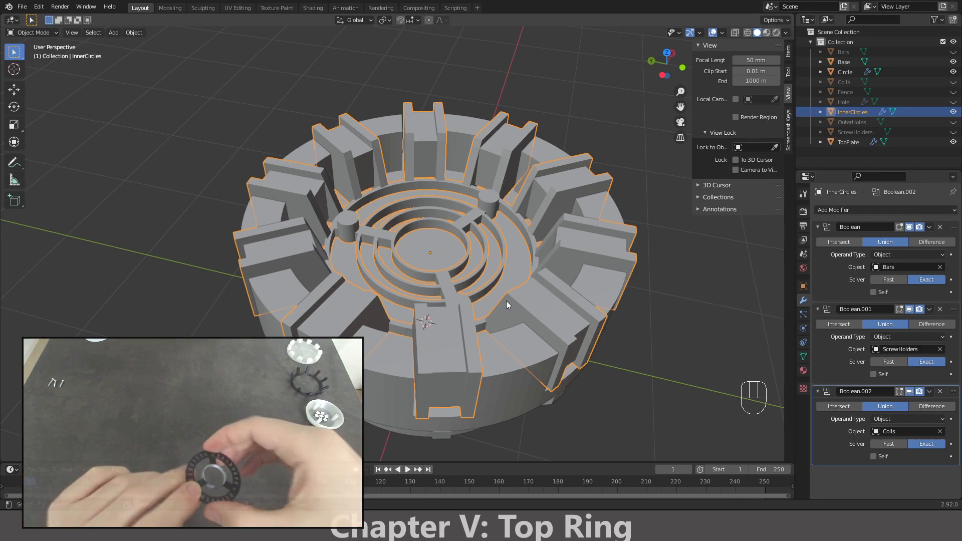
pyautogui.moveTo(507, 304); pyautogui.dragTo(601, 280, button='middle')
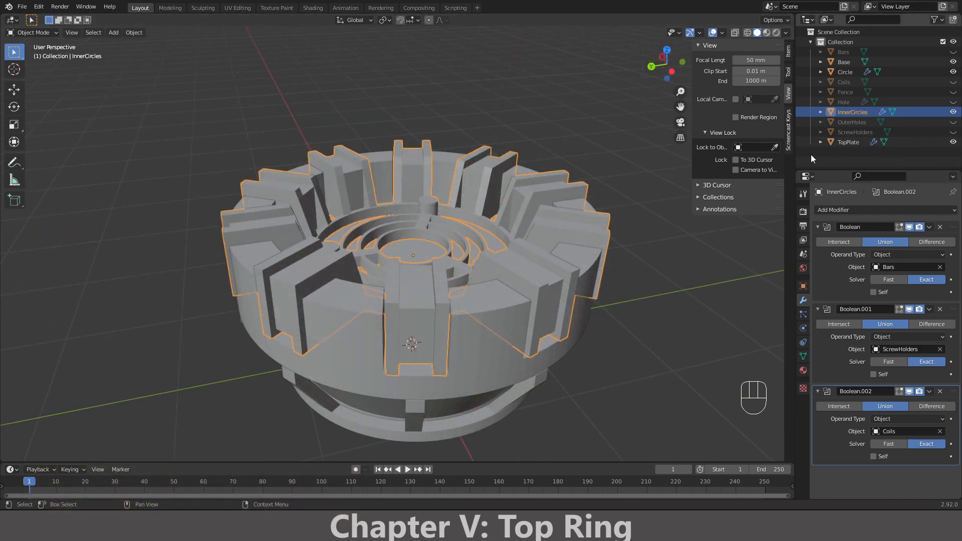
# - Add a 128-vertex mesh circle at the centre of the model in wireframe top view
pyautogui.press('KP_1')
pyautogui.press('KP_7')
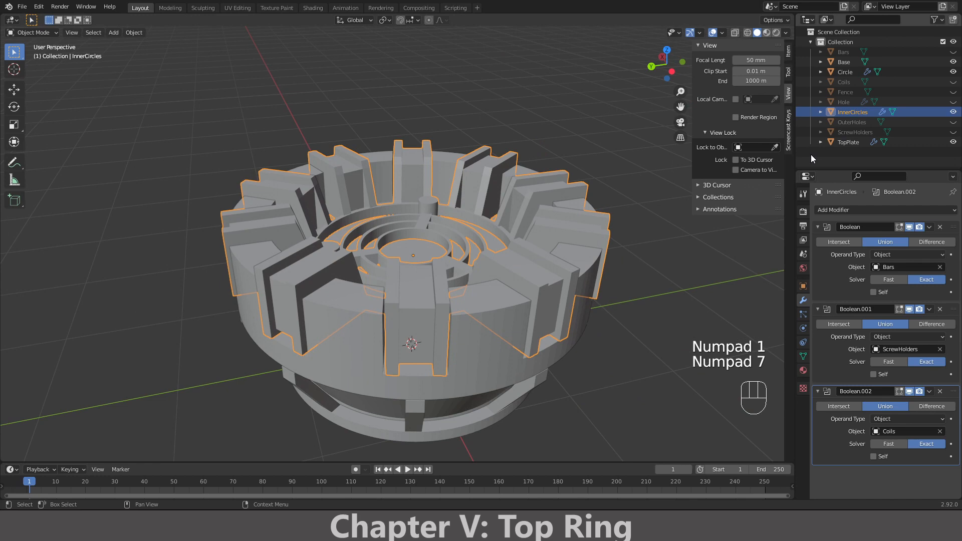
pyautogui.click(619, 98)
pyautogui.press('KP_1')
pyautogui.press('KP_7')
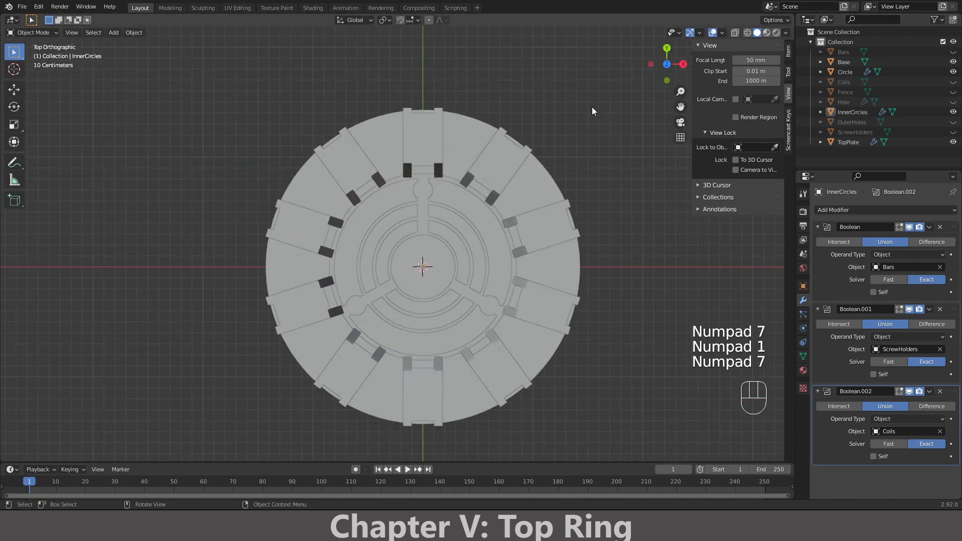
pyautogui.press('z')
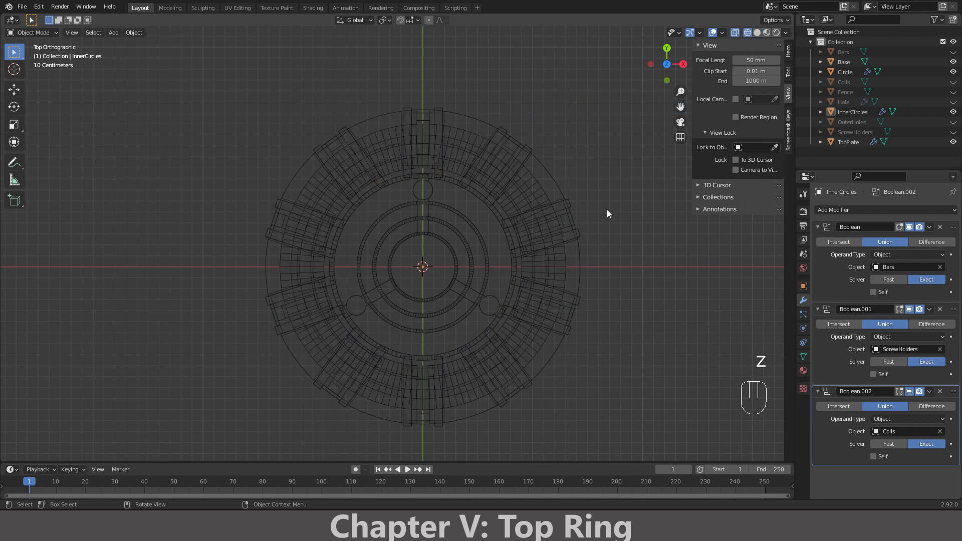
pyautogui.hotkey('shift', 'a')
pyautogui.moveTo(602, 210)
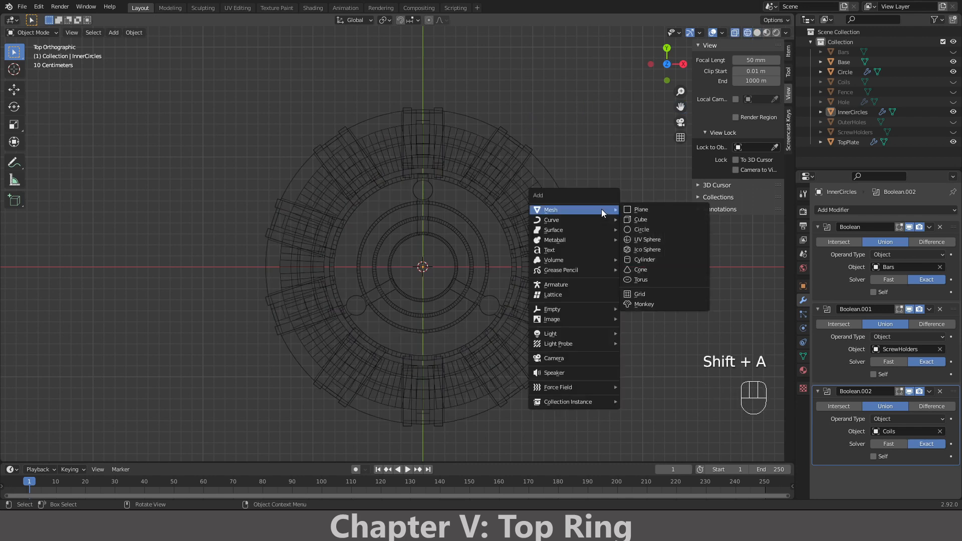
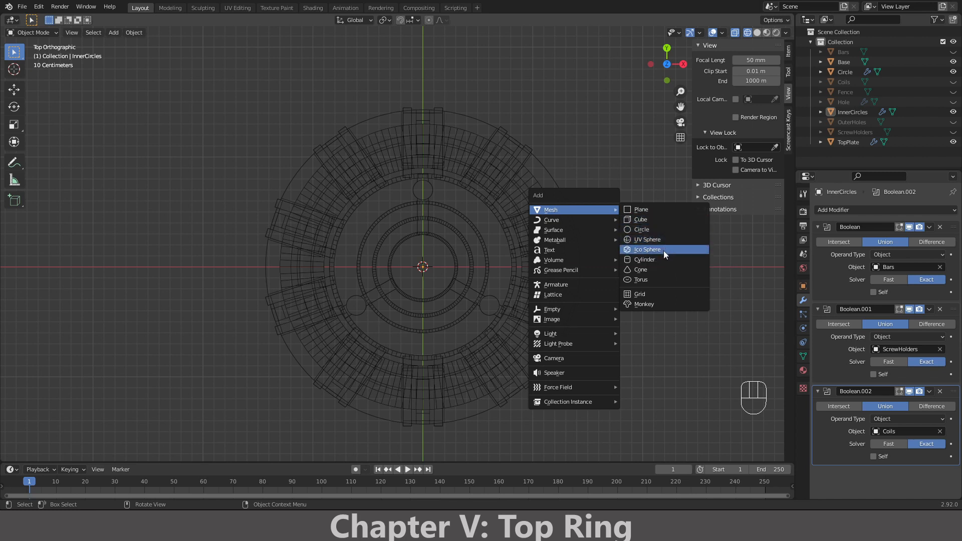
pyautogui.click(664, 233)
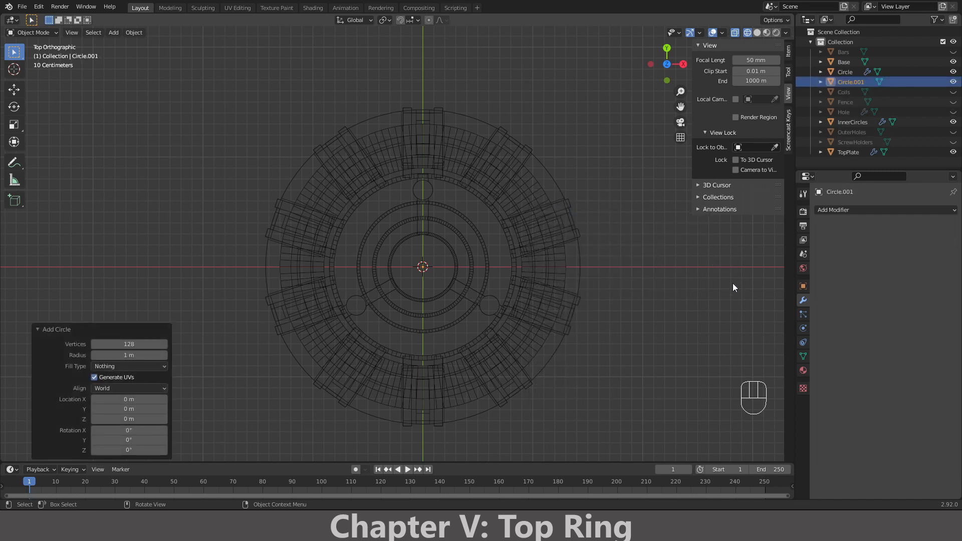
# - Scale the new circle down to match the outer edge of the InnerCircles outer ring and enter Edit Mode
pyautogui.press('s')
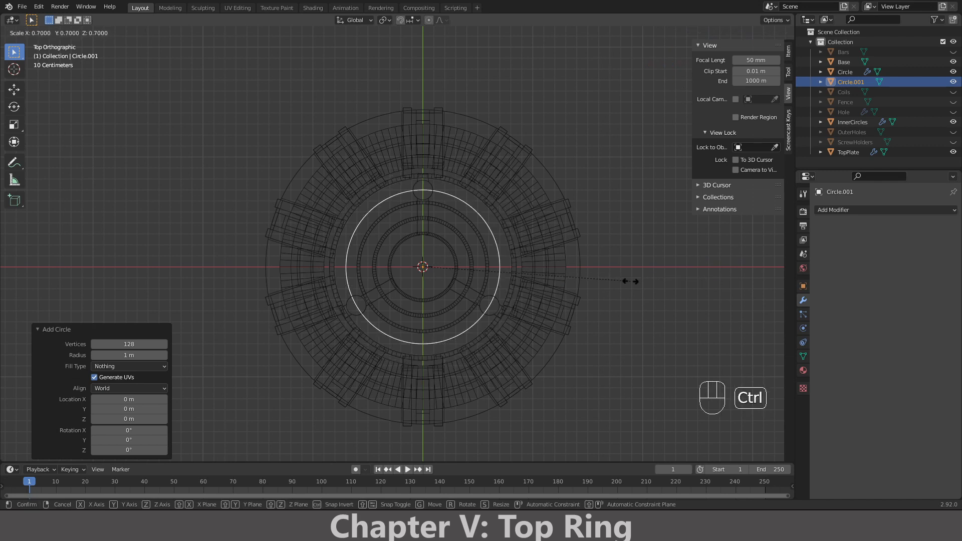
pyautogui.click(702, 272)
pyautogui.press('KP_1')
pyautogui.press('KP_7')
pyautogui.press('Tab')
pyautogui.scroll(3, 437, 189)
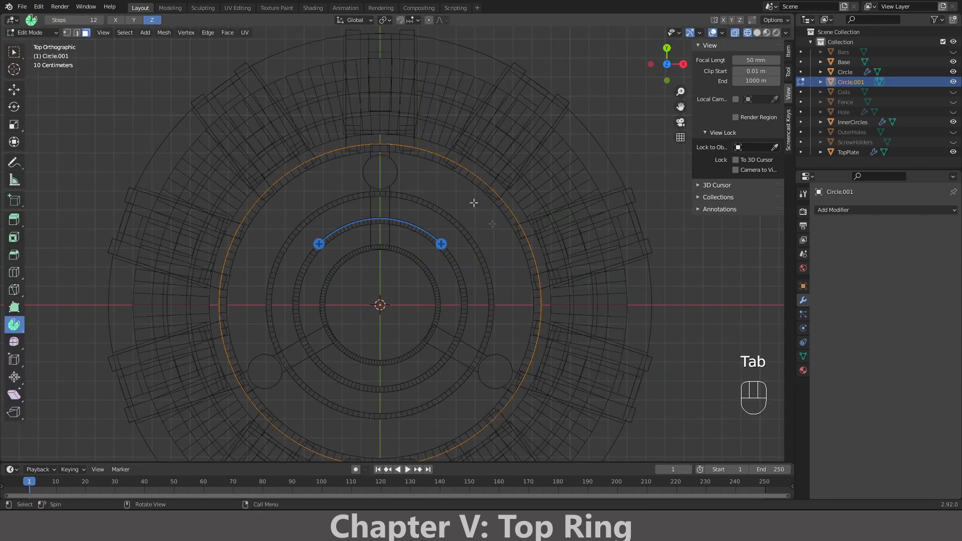
# - Extrude the circle's edge loop in place and scale it inward to 0.8 to form a flat ring
pyautogui.click(76, 32)
pyautogui.press('e')
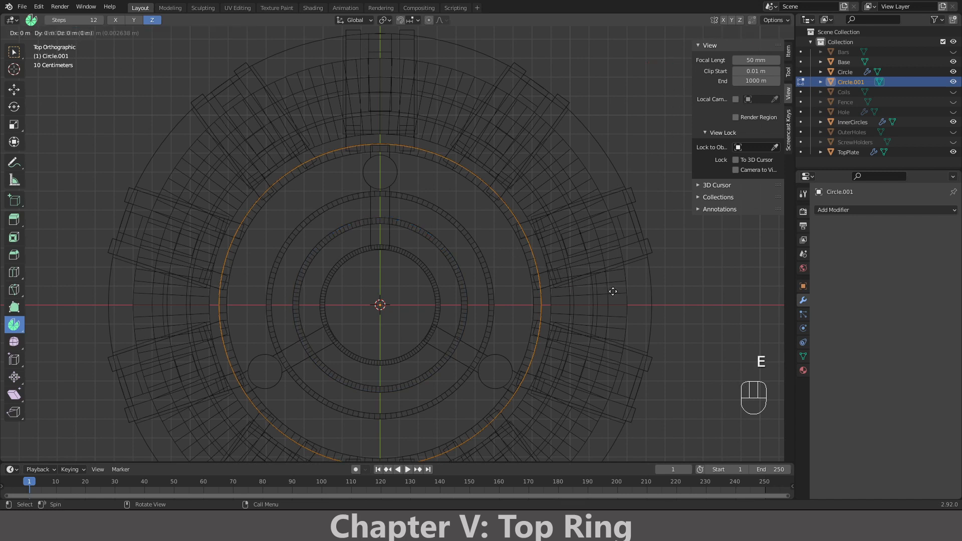
pyautogui.rightClick(611, 291)
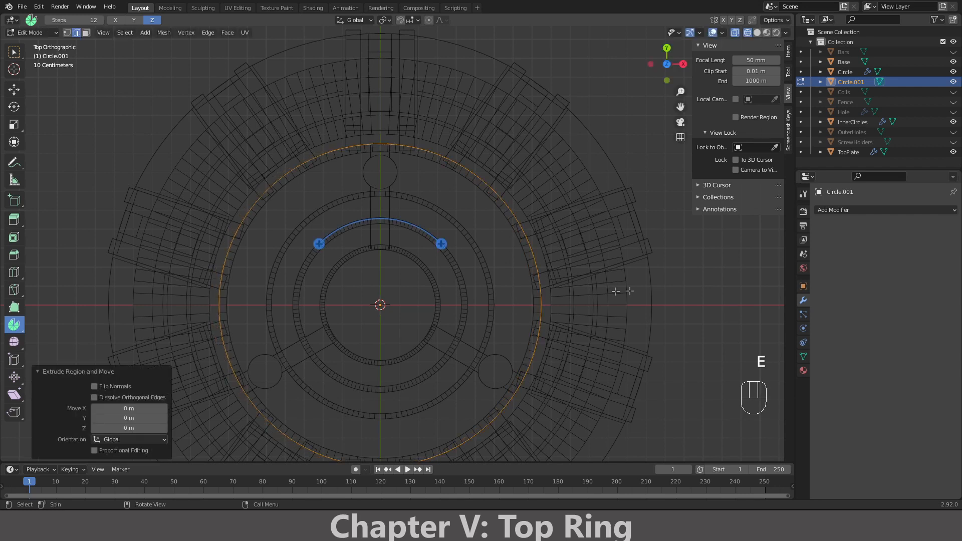
pyautogui.press('s')
pyautogui.press('ctrl')
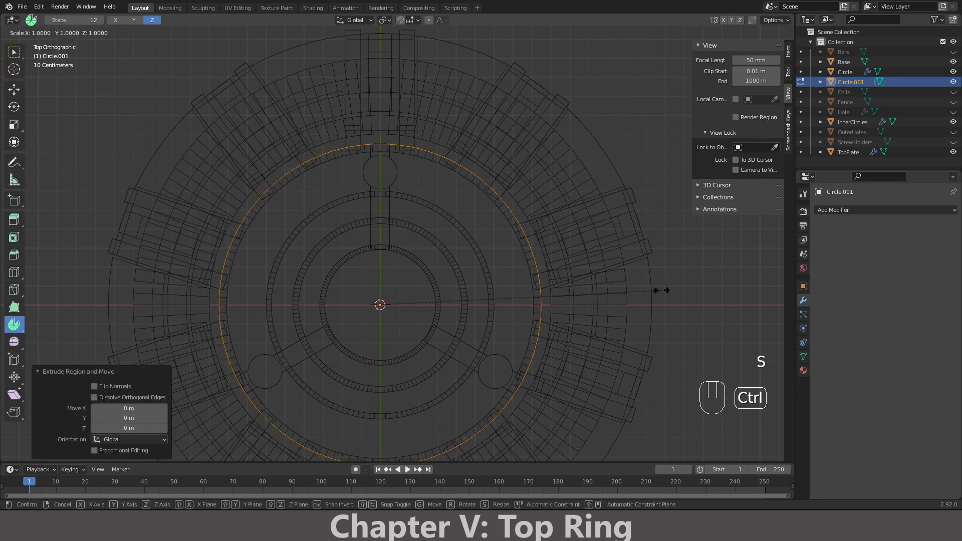
pyautogui.press('shift')
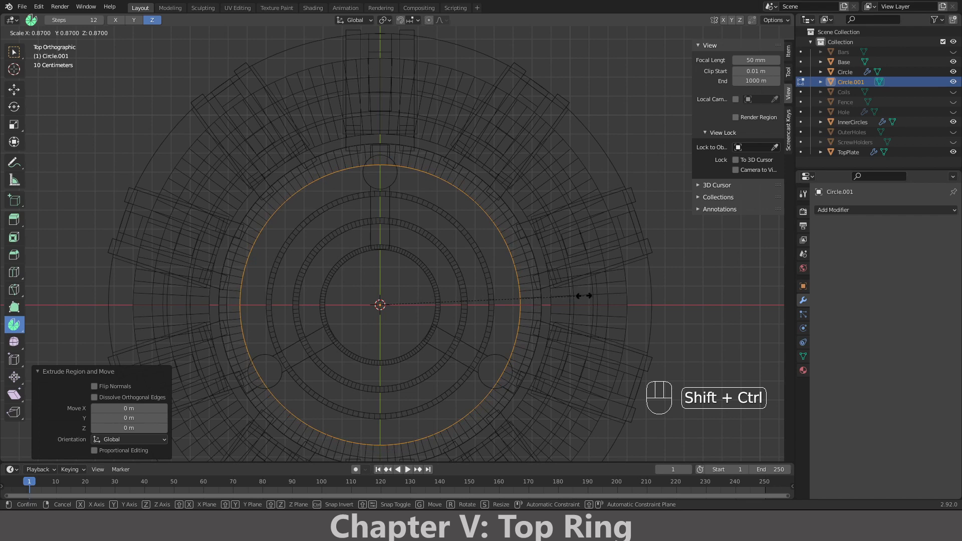
pyautogui.click(567, 293)
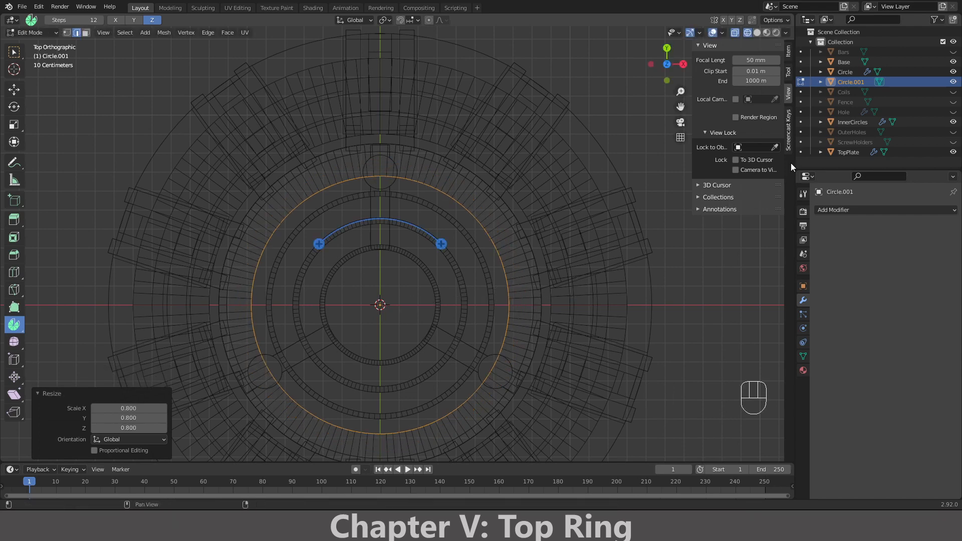
# - Hide Base, Circle, InnerCircles and TopPlate, then return to Object Mode and save the file
pyautogui.scroll(-1, 580, 179)
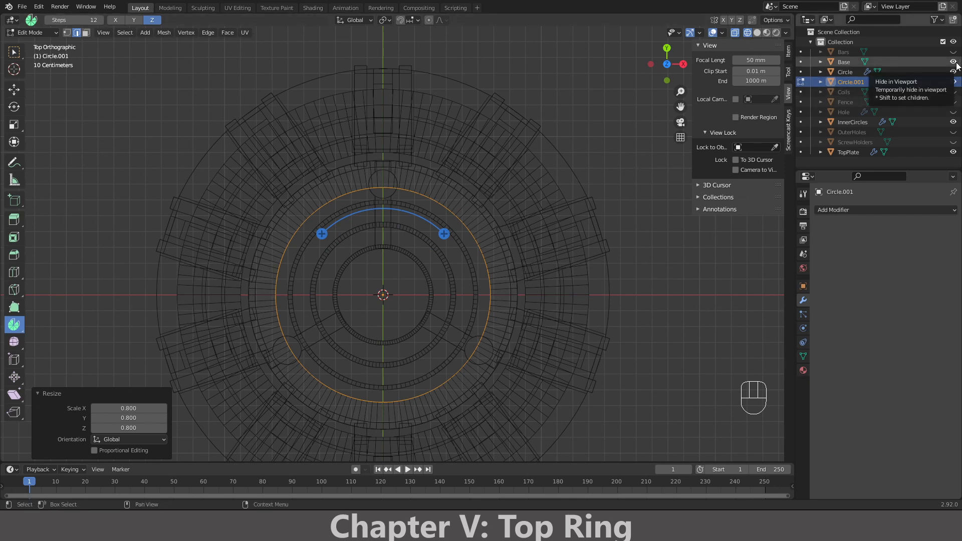
pyautogui.moveTo(954, 62); pyautogui.dragTo(954, 71)
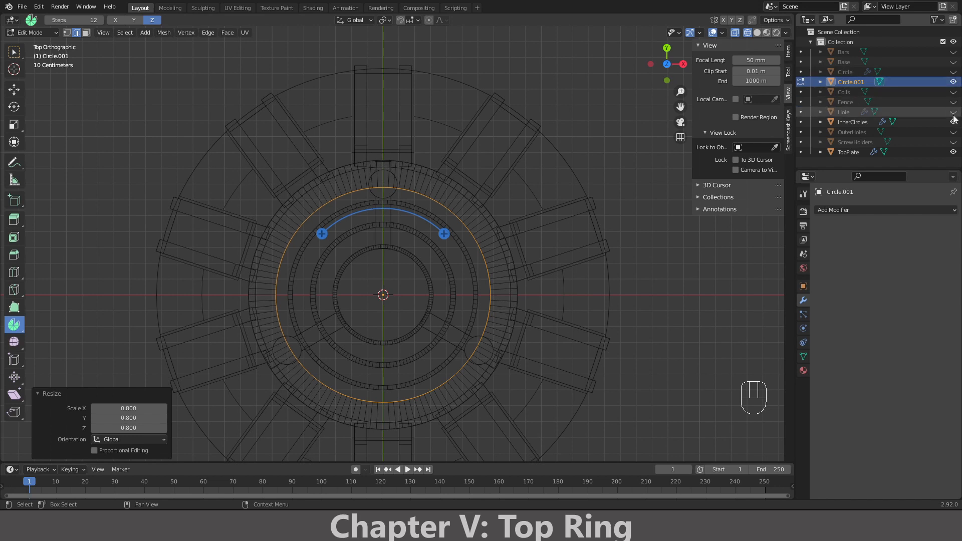
pyautogui.moveTo(954, 122); pyautogui.dragTo(954, 152)
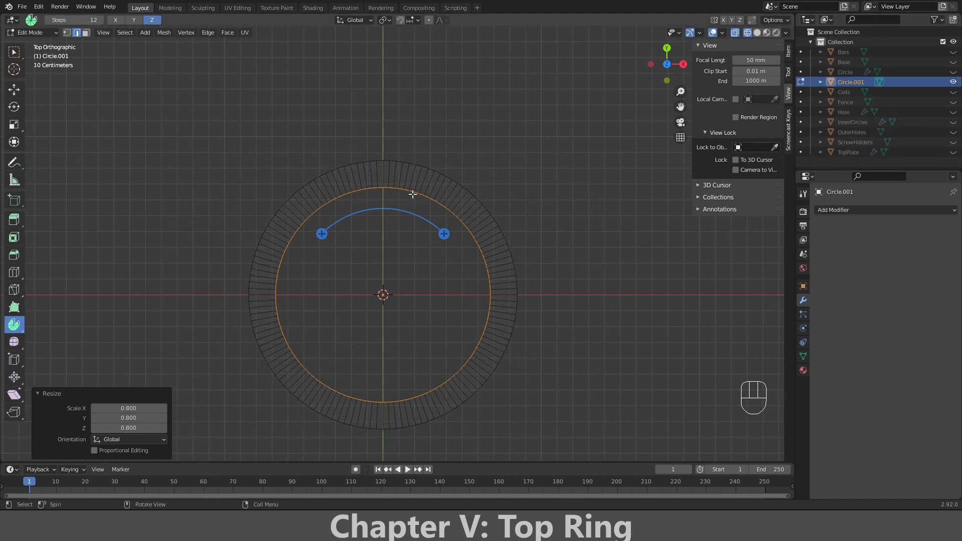
pyautogui.press('Tab')
pyautogui.hotkey('ctrl', 's')
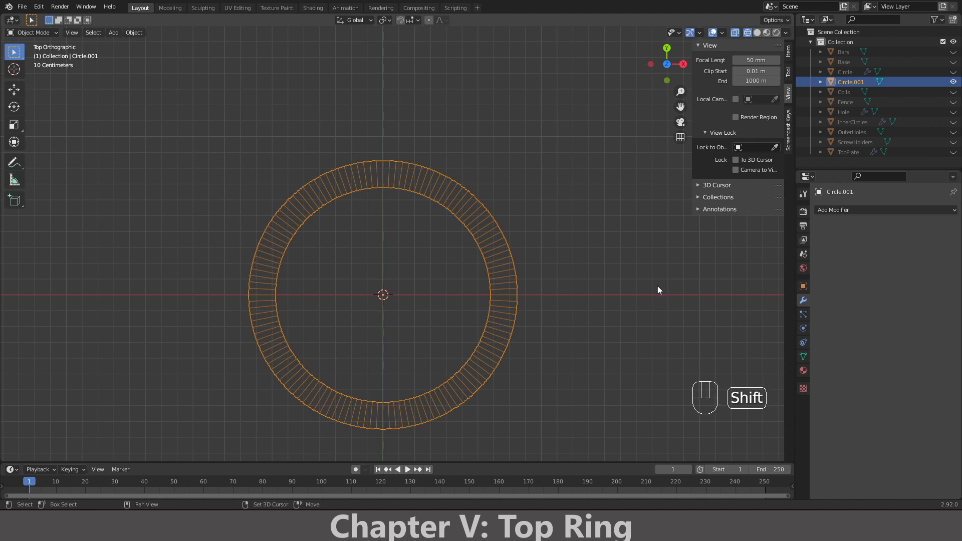
# - Duplicate the flat ring in place and scale the copy to 0.5
pyautogui.hotkey('shift', 'd')
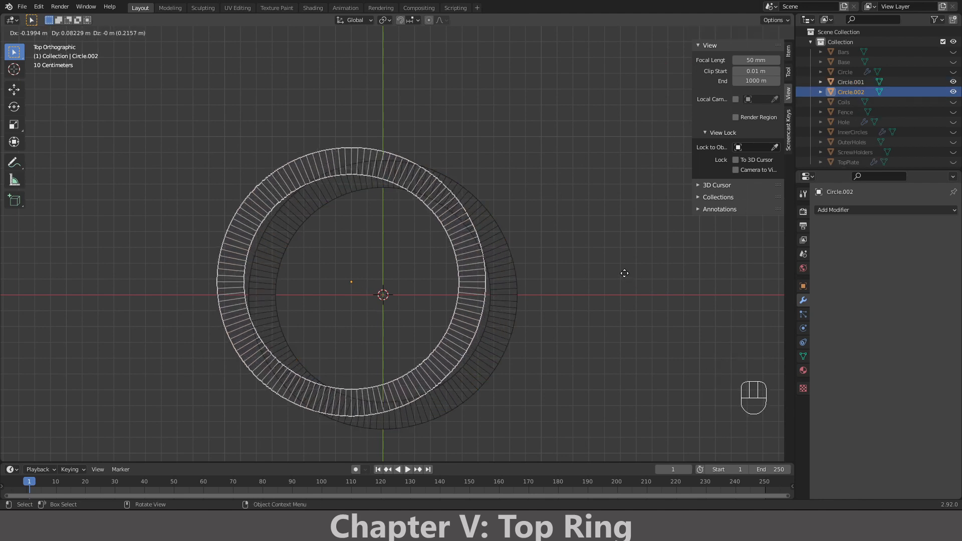
pyautogui.rightClick(627, 274)
pyautogui.press('s')
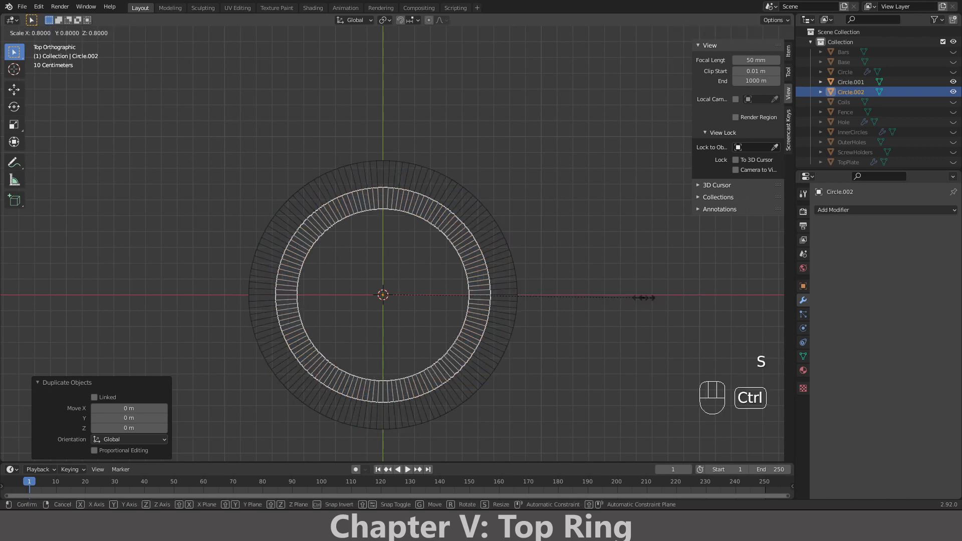
pyautogui.keyDown('ctrl'); pyautogui.click(552, 302); pyautogui.keyUp('ctrl')
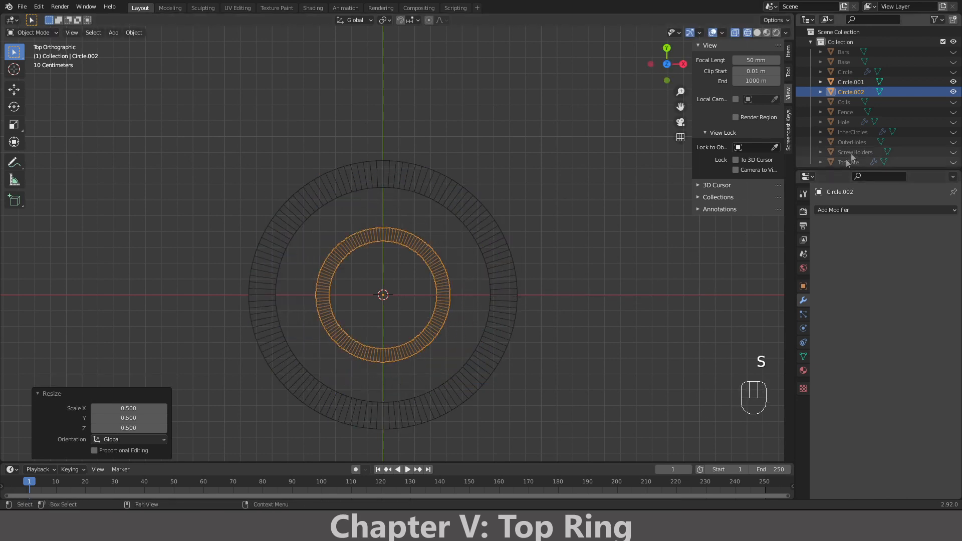
# - Show InnerCircles as a reference and scale the duplicated ring down to the outer edge of the innermost circle
pyautogui.scroll(-1, 914, 116)
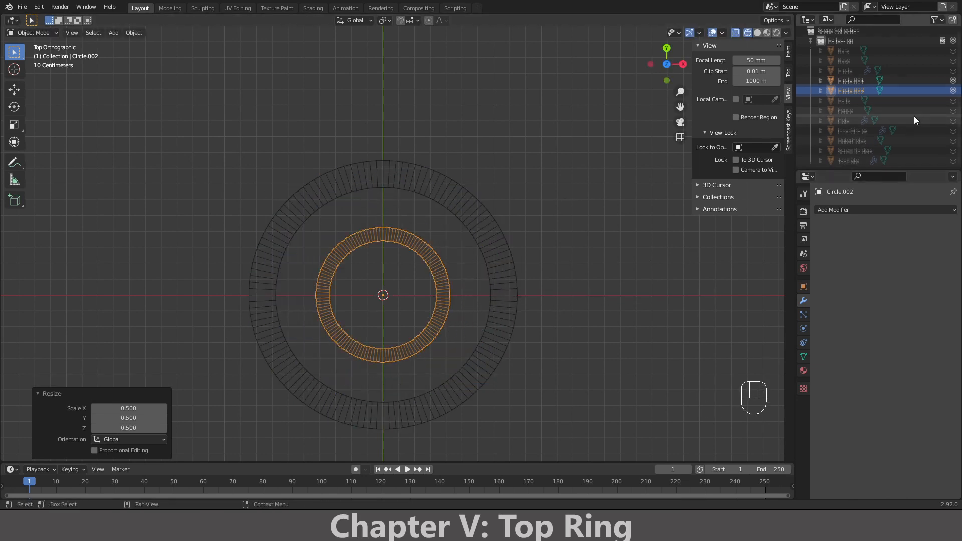
pyautogui.click(954, 129)
pyautogui.scroll(2, 506, 235)
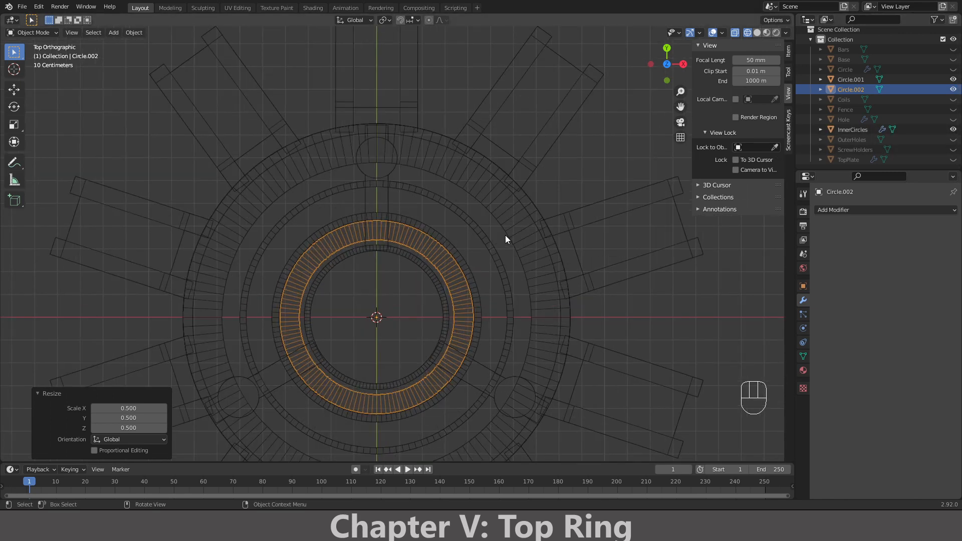
pyautogui.press('s')
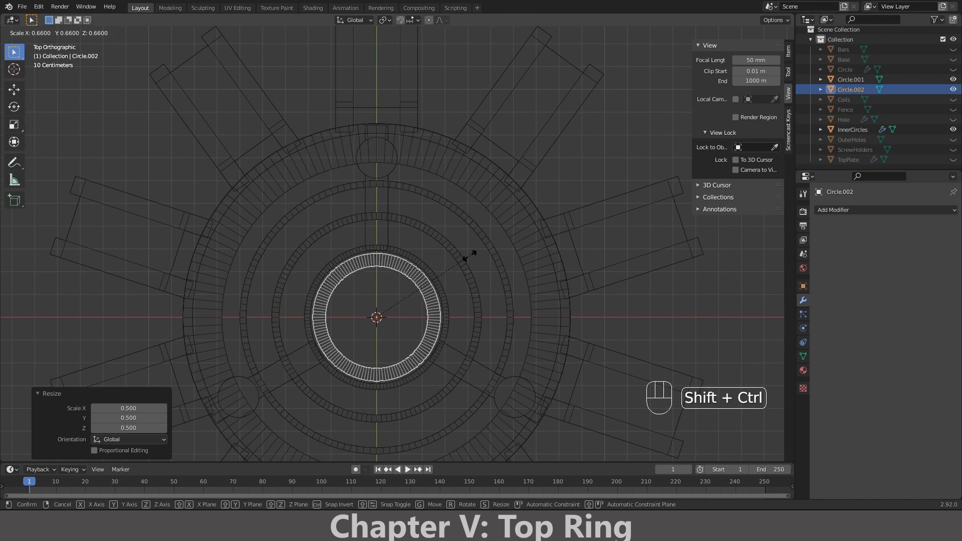
pyautogui.click(602, 227)
# - Scale the small ring's inner edge loop by 1.15 in Edit Mode to make the ring thinner
pyautogui.scroll(4, 395, 273)
pyautogui.keyDown('shift'); pyautogui.moveTo(395, 275); pyautogui.dragTo(438, 200, button='middle'); pyautogui.keyUp('shift')
pyautogui.press('Tab')
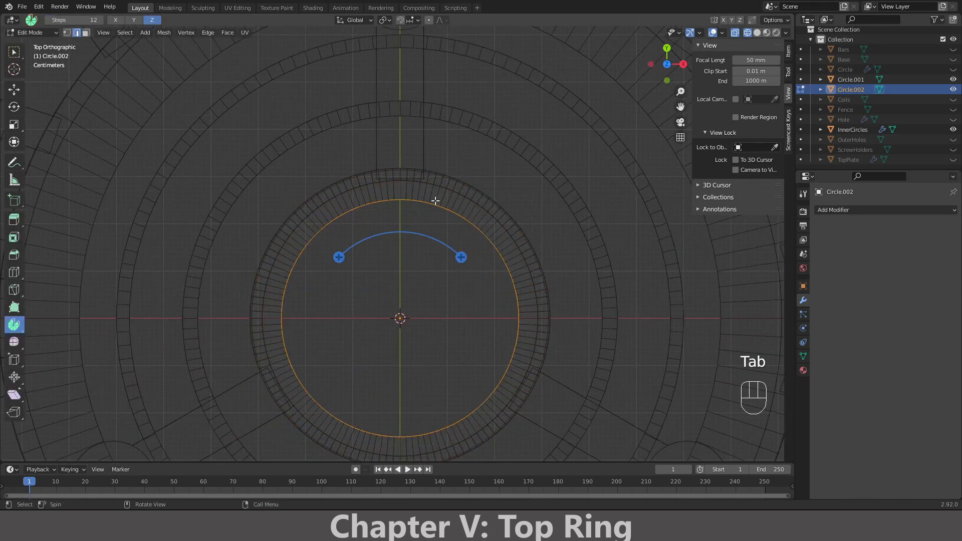
pyautogui.press('s')
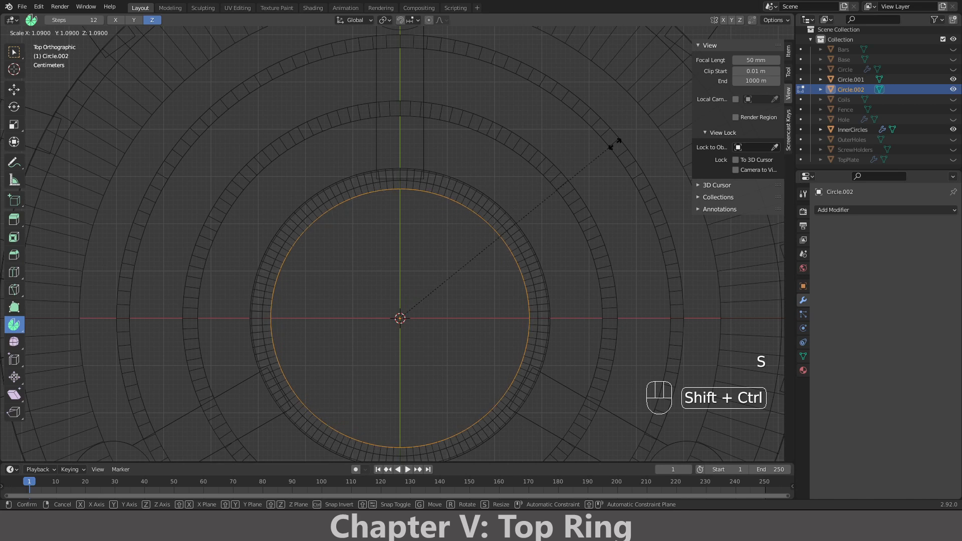
pyautogui.click(685, 114)
# - Hide InnerCircles and return to Object Mode with the two flat rings in view
pyautogui.scroll(-4, 554, 145)
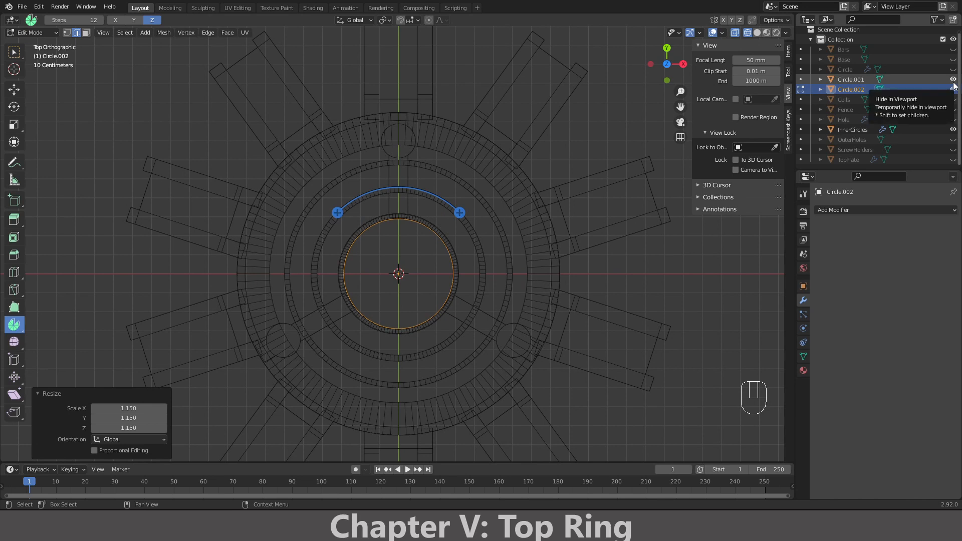
pyautogui.click(954, 129)
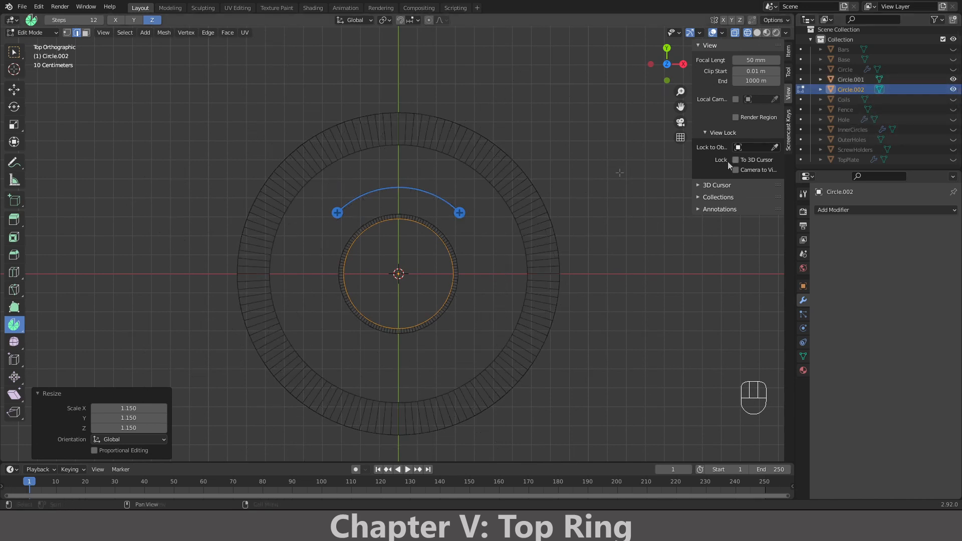
pyautogui.moveTo(730, 165); pyautogui.dragTo(398, 314, button='middle')
pyautogui.press('Tab')
pyautogui.scroll(3, 401, 274)
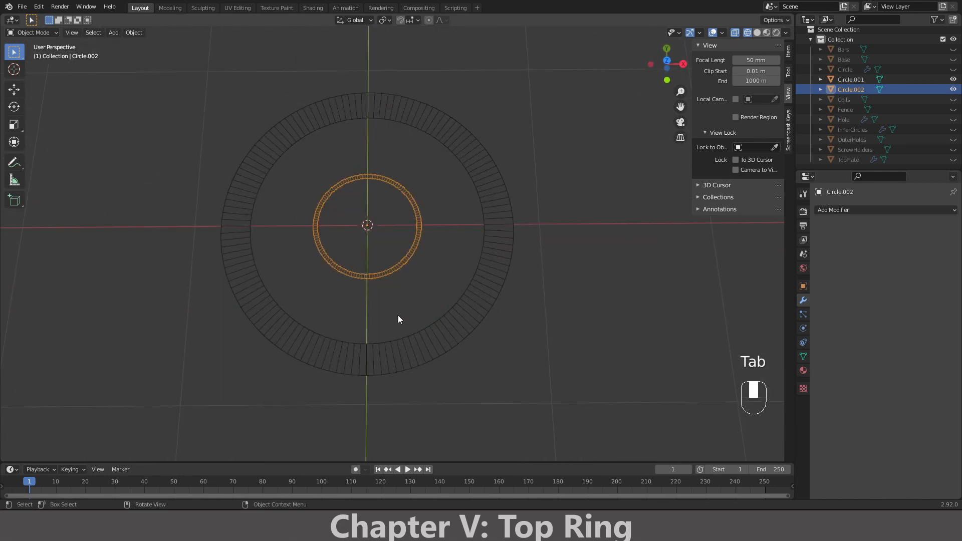
# - Join the small and large flat rings into one object
pyautogui.keyDown('shift'); pyautogui.click(487, 275); pyautogui.keyUp('shift')
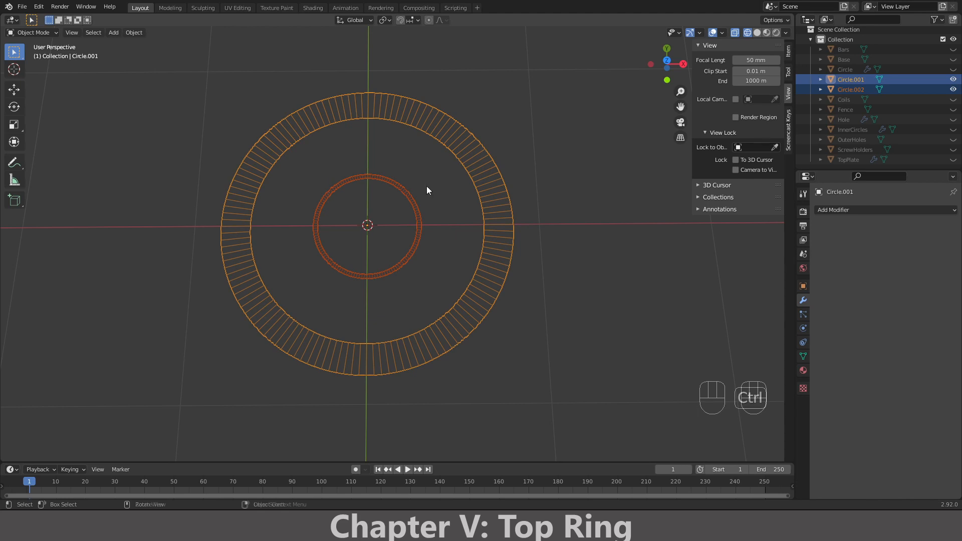
pyautogui.hotkey('ctrl', 'j')
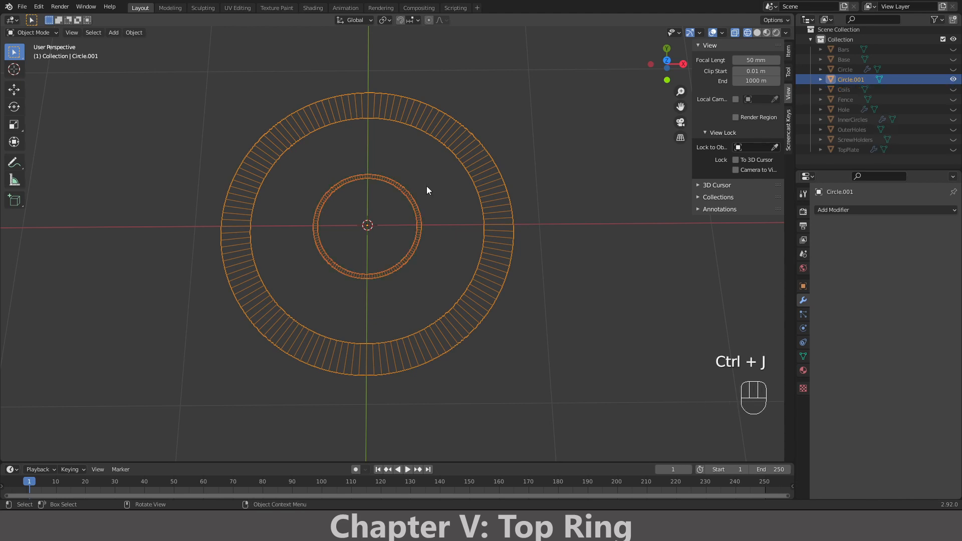
# - Extrude all faces of the joined rings 0.1 m upward along Z in Edit Mode, working from the front view
pyautogui.press('KP_1')
pyautogui.press('KP_2')
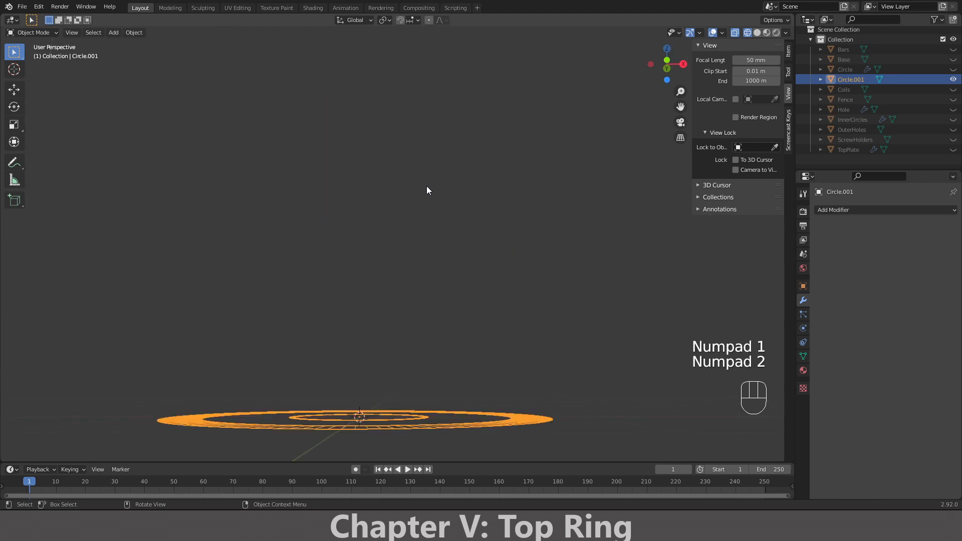
pyautogui.press('KP_1')
pyautogui.keyDown('shift'); pyautogui.moveTo(425, 188); pyautogui.dragTo(449, 95, button='middle'); pyautogui.keyUp('shift')
pyautogui.press('Tab')
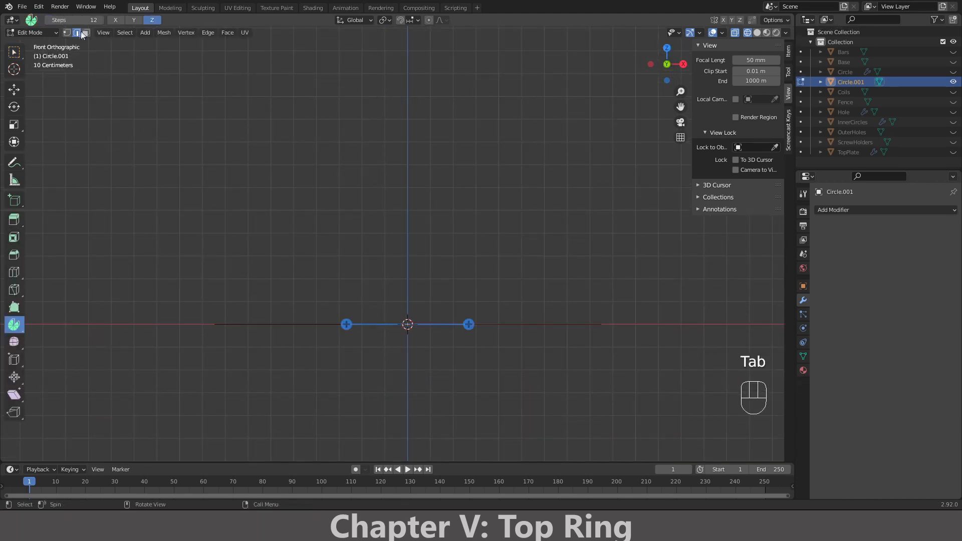
pyautogui.click(86, 33)
pyautogui.press('a')
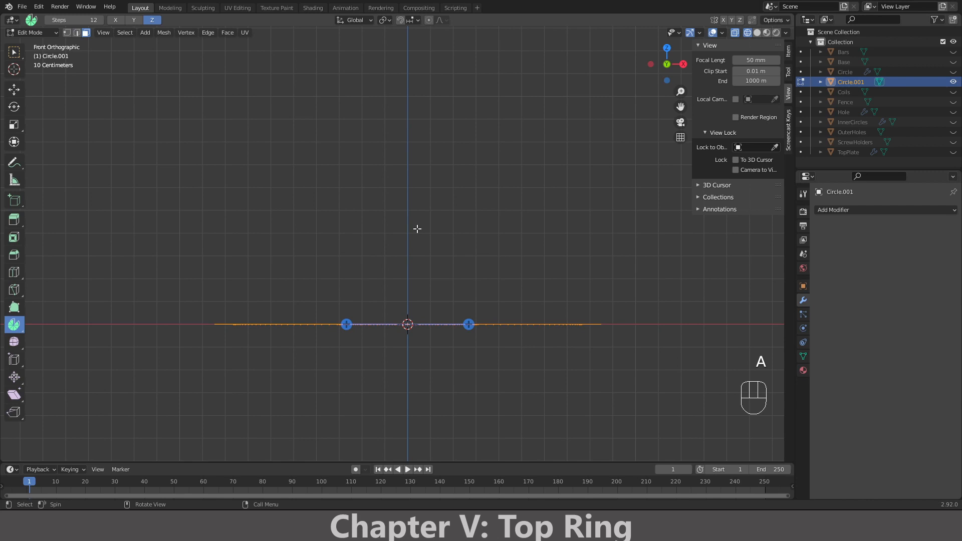
pyautogui.press('e')
pyautogui.press('z')
pyautogui.press('ctrl')
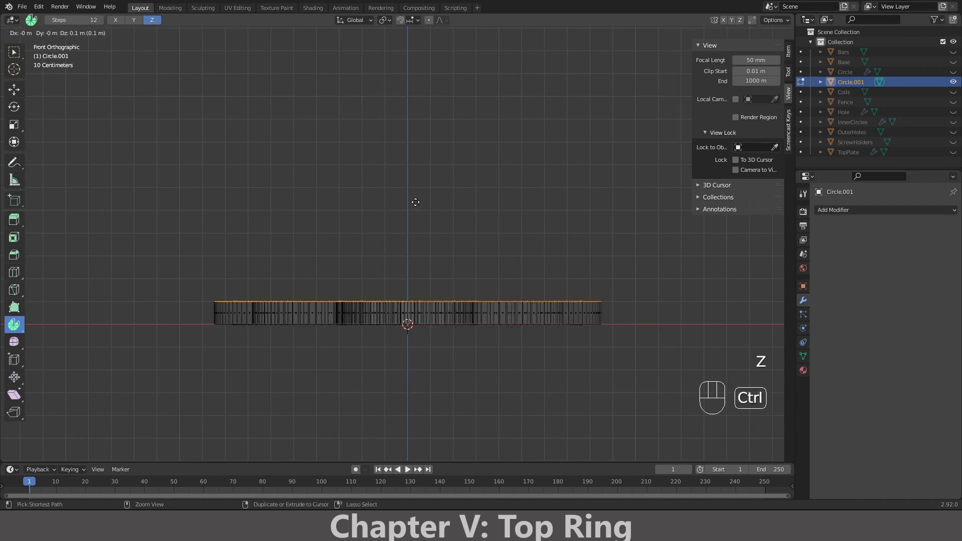
pyautogui.click(416, 202)
# - Switch the viewport to solid shading and clear the face selection on the extruded rings
pyautogui.moveTo(415, 201); pyautogui.dragTo(411, 262, button='middle')
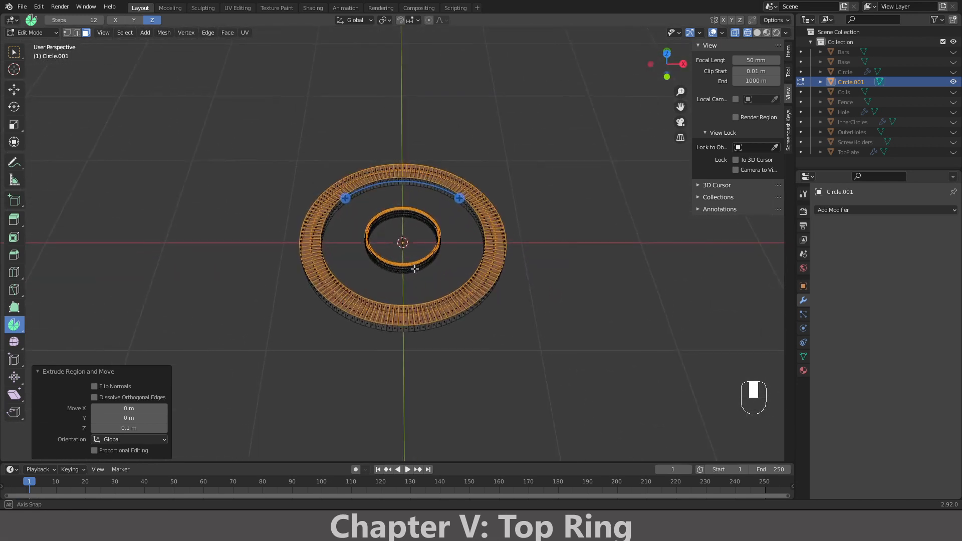
pyautogui.scroll(3, 412, 262)
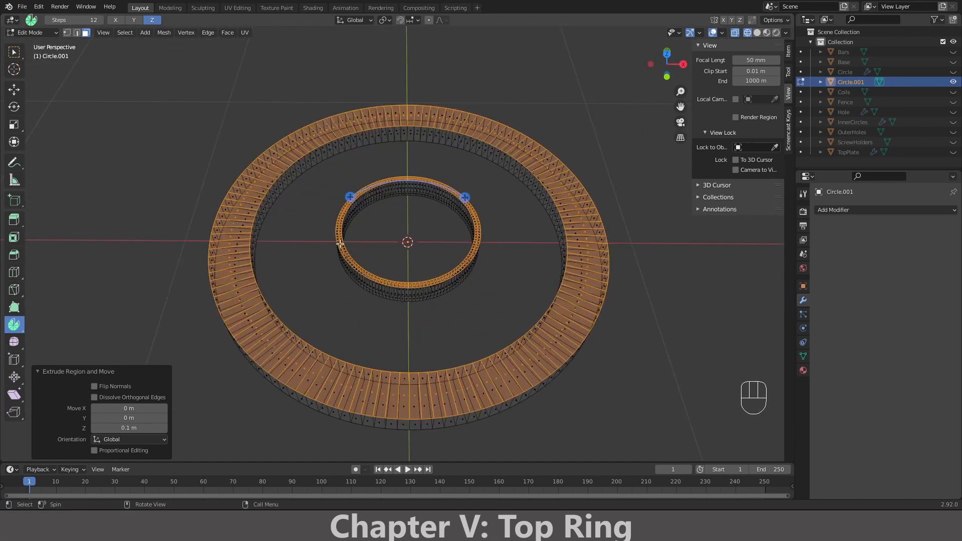
pyautogui.hotkey('alt', 'a')
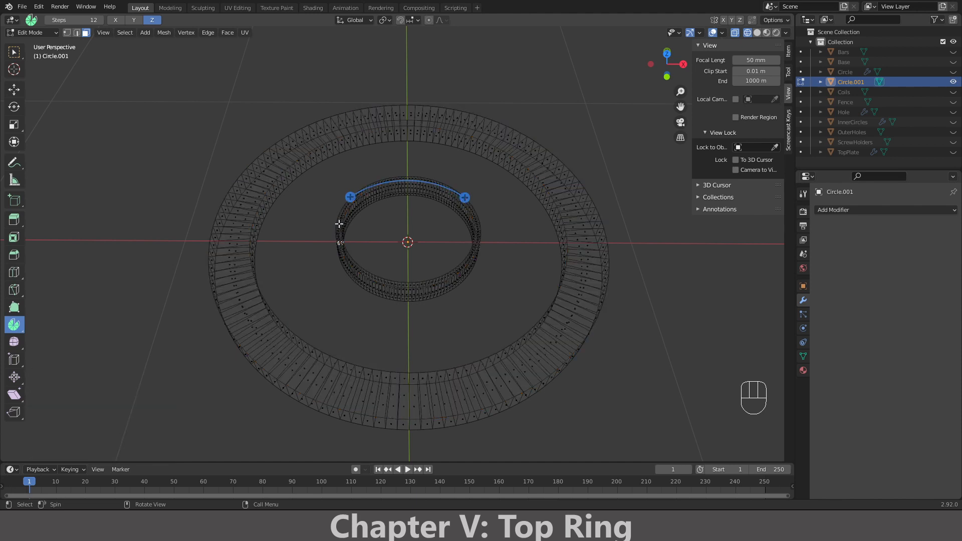
pyautogui.keyDown('alt'); pyautogui.keyDown('shift'); pyautogui.click(339, 224); pyautogui.keyUp('shift'); pyautogui.keyUp('alt')
pyautogui.press('z')
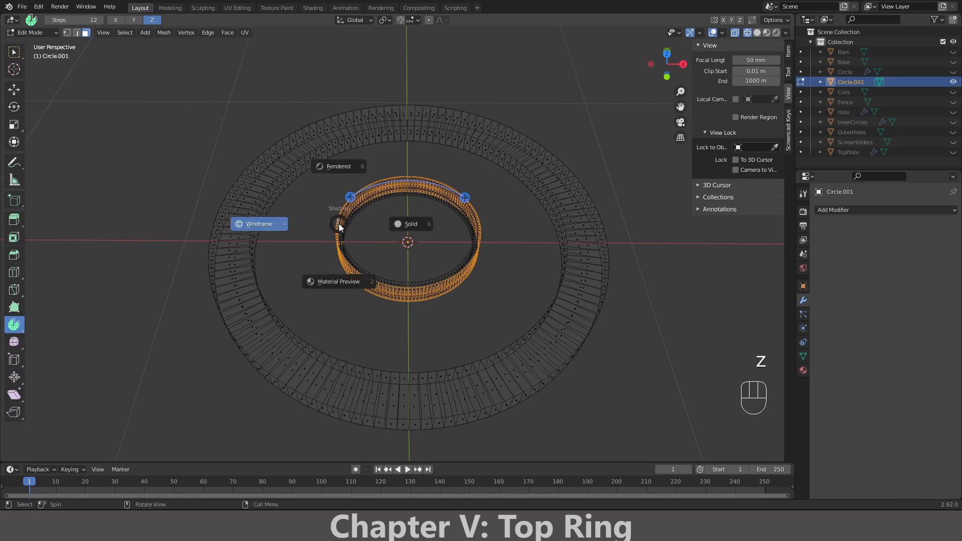
pyautogui.click(396, 226)
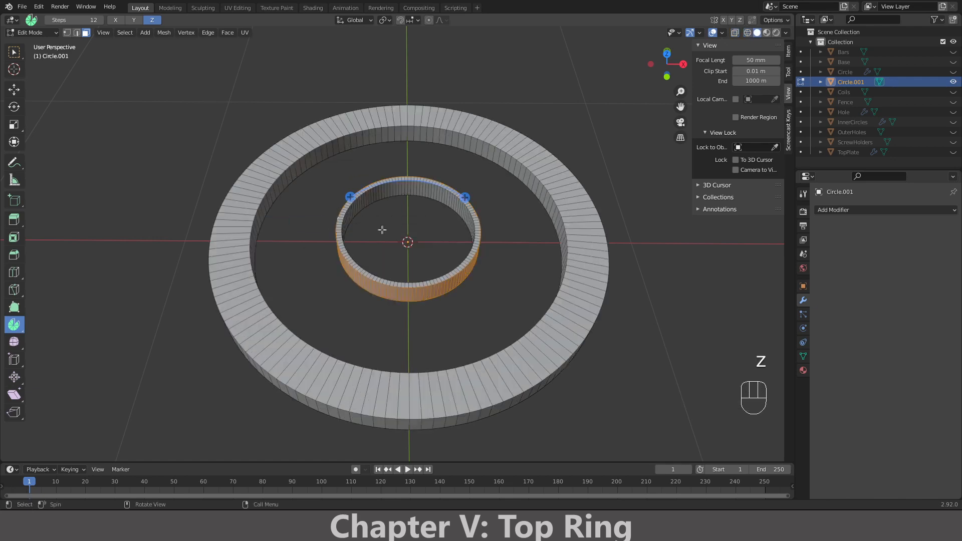
pyautogui.scroll(3, 369, 233)
pyautogui.press('a')
pyautogui.press('a')
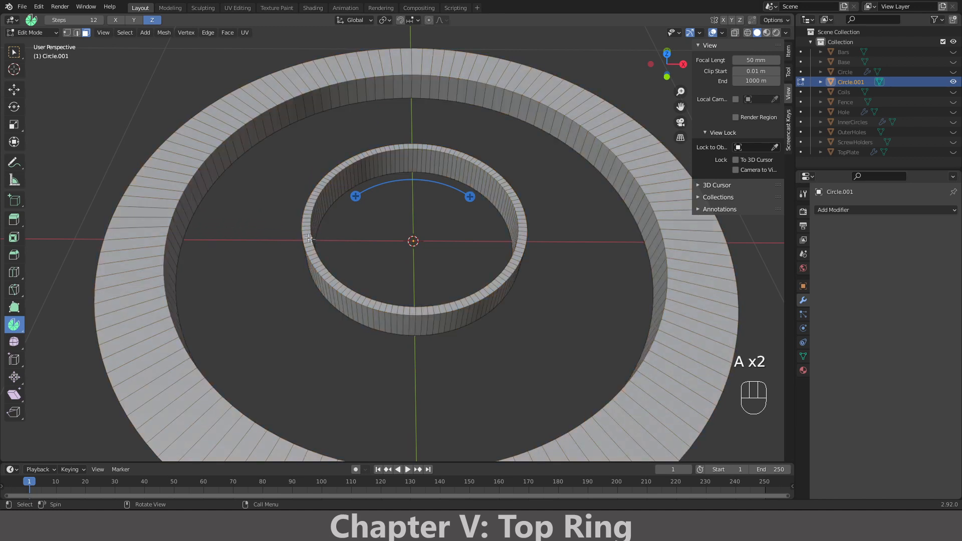
# - Raise the small ring's top face loop by 0.1 m along Z and return to Object Mode
pyautogui.keyDown('alt'); pyautogui.keyDown('shift'); pyautogui.click(313, 240); pyautogui.keyUp('shift'); pyautogui.keyUp('alt')
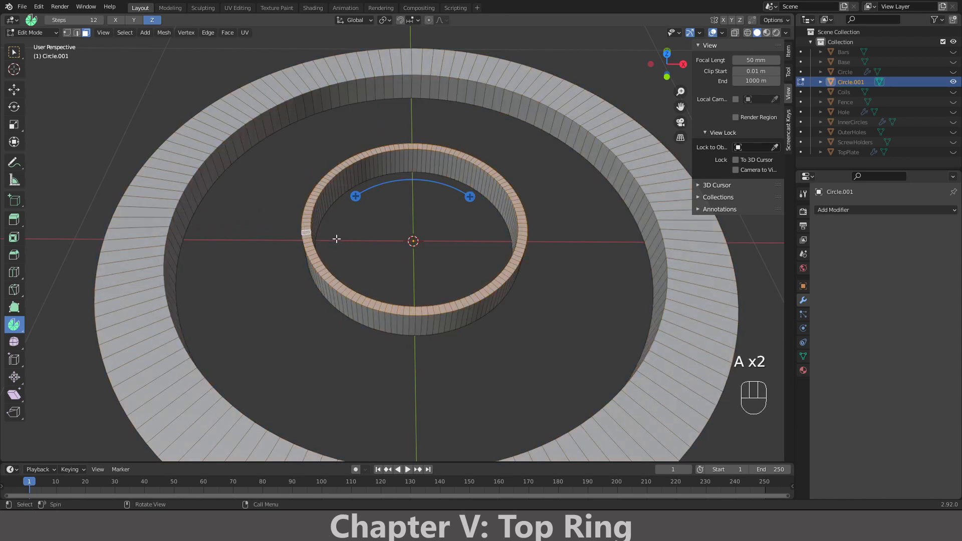
pyautogui.press('KP_1')
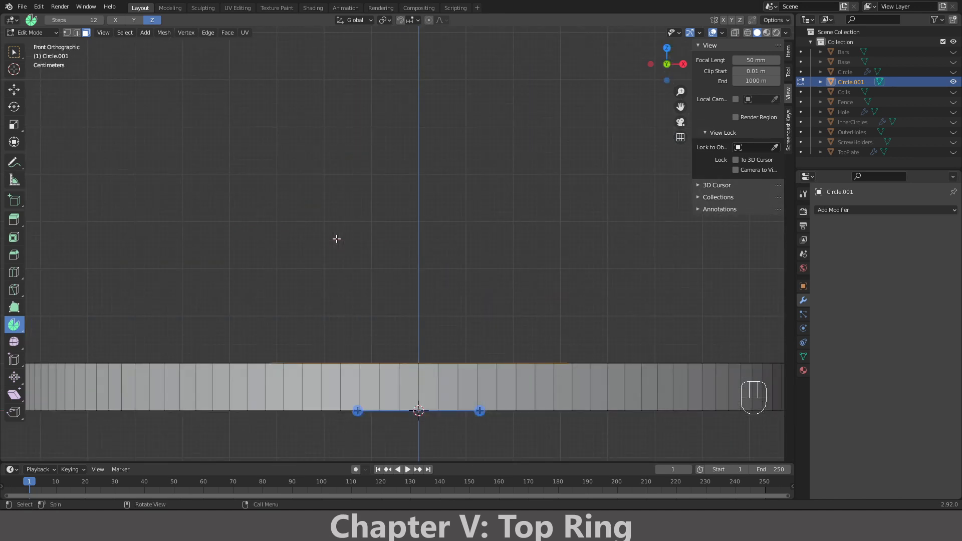
pyautogui.press('g')
pyautogui.press('z')
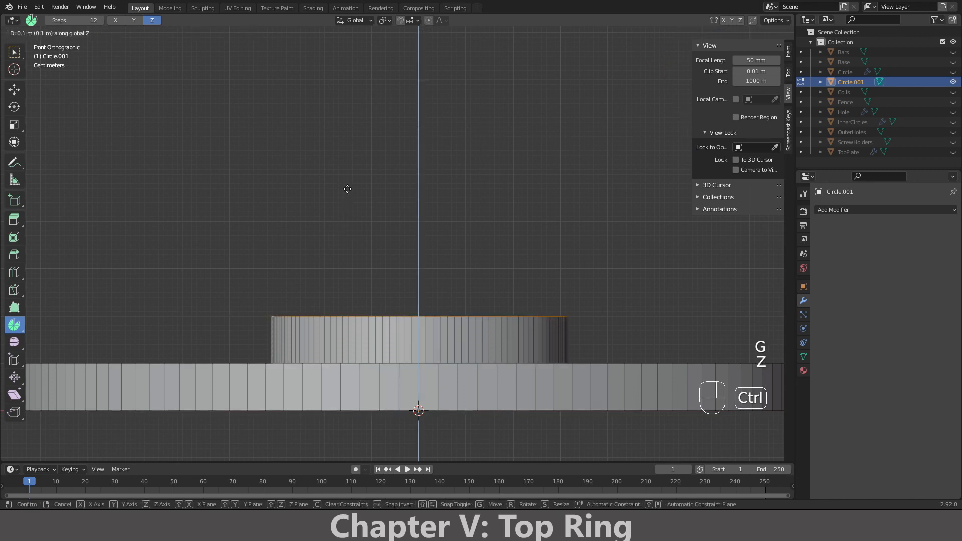
pyautogui.keyDown('ctrl'); pyautogui.click(348, 189); pyautogui.keyUp('ctrl')
pyautogui.moveTo(348, 189); pyautogui.dragTo(357, 305, button='middle')
pyautogui.press('Tab')
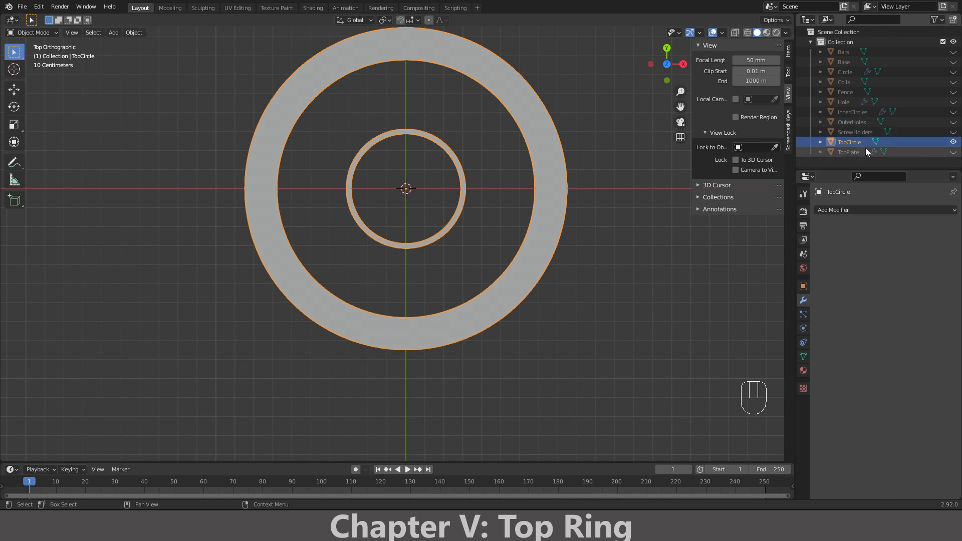
# - Add a cube at the centre of the rings and scale it to 0.1
pyautogui.scroll(2, 545, 158)
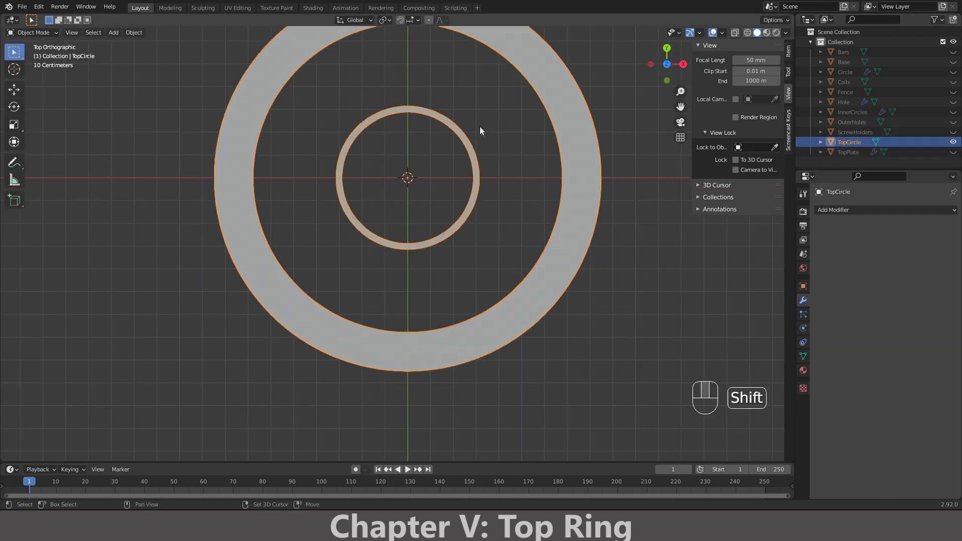
pyautogui.keyDown('shift'); pyautogui.moveTo(480, 126); pyautogui.dragTo(511, 169, button='middle'); pyautogui.keyUp('shift')
pyautogui.click(540, 55)
pyautogui.hotkey('shift', 'a')
pyautogui.moveTo(510, 56)
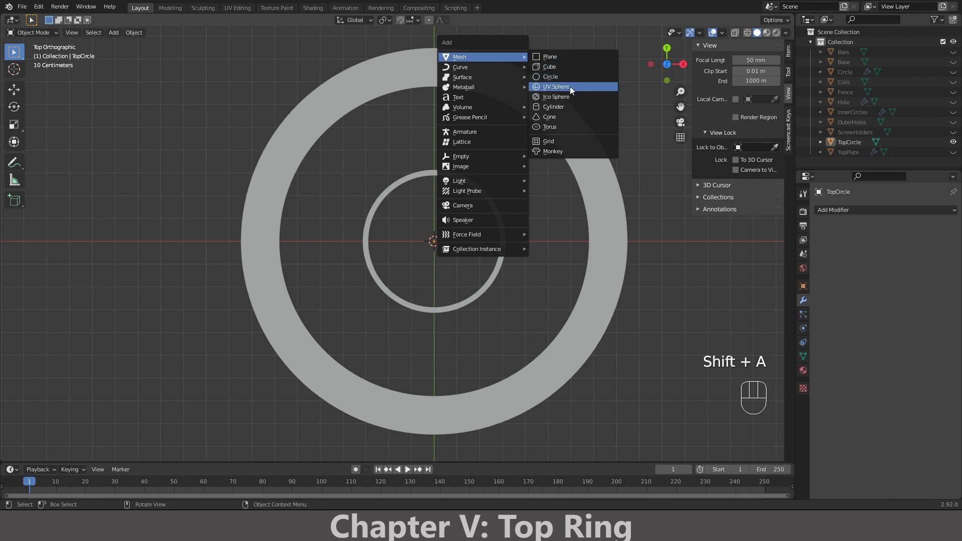
pyautogui.click(559, 66)
pyautogui.scroll(-3, 577, 105)
pyautogui.press('s')
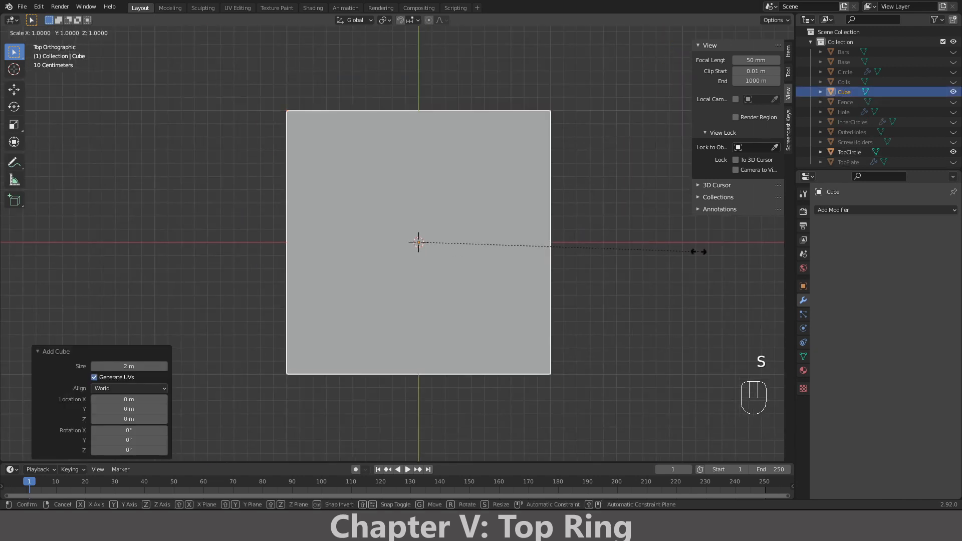
pyautogui.click(451, 225)
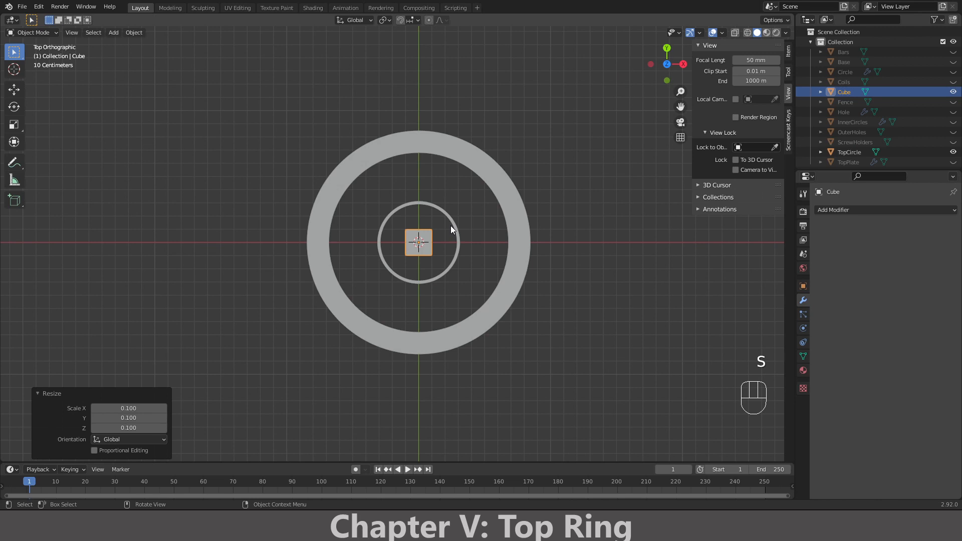
# - Switch to wireframe shading and move the cube 0.5 m along Y into the gap between the two rings
pyautogui.press('z')
pyautogui.click(382, 222)
pyautogui.keyDown('shift'); pyautogui.moveTo(443, 148); pyautogui.dragTo(489, 256, button='middle'); pyautogui.keyUp('shift')
pyautogui.press('g')
pyautogui.press('z')
pyautogui.press('y')
pyautogui.press('ctrl')
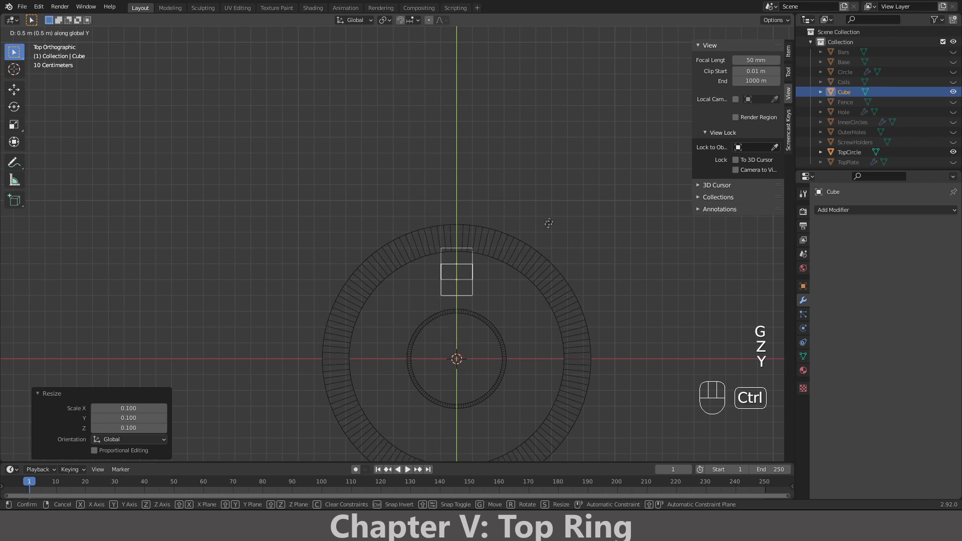
pyautogui.click(547, 227)
# - Scale the cube by 2.1 along Y so it bridges the inner and outer rings
pyautogui.press('s')
pyautogui.press('y')
pyautogui.press('ctrl')
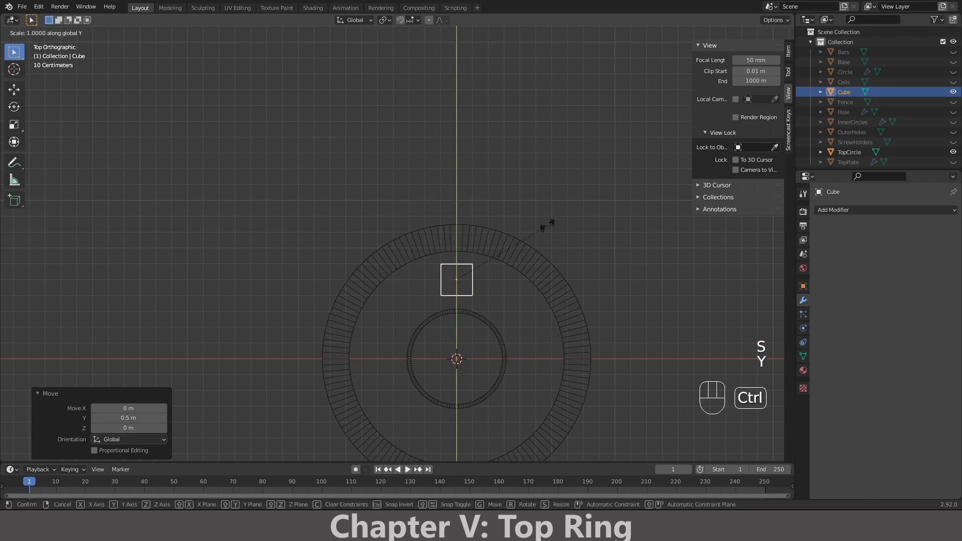
pyautogui.click(581, 101)
# - Move the bridging cube up 0.05 m along Z in the front view
pyautogui.scroll(2, 450, 152)
pyautogui.moveTo(328, 194); pyautogui.dragTo(430, 164, button='middle')
pyautogui.press('KP_1')
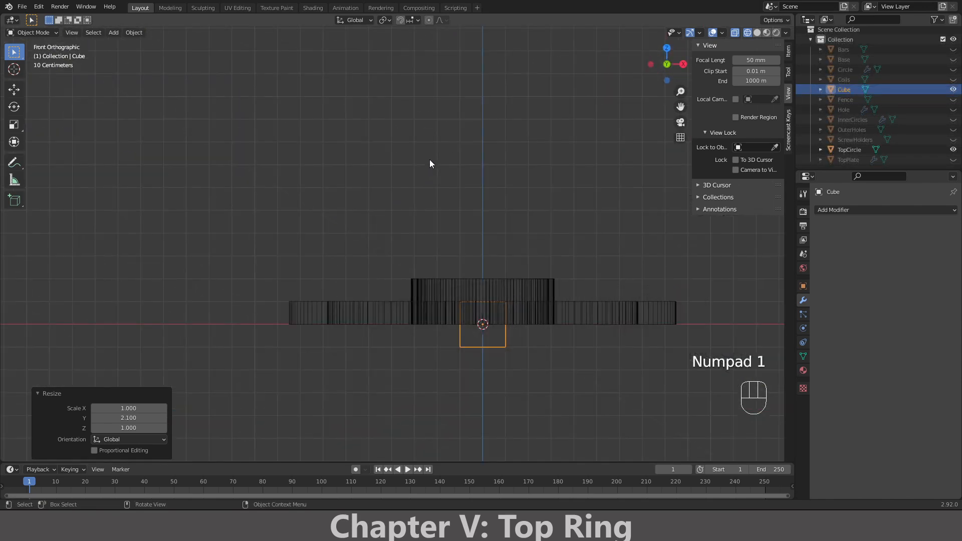
pyautogui.keyDown('shift'); pyautogui.moveTo(458, 178); pyautogui.dragTo(404, 152, button='middle'); pyautogui.keyUp('shift')
pyautogui.scroll(5, 421, 176)
pyautogui.scroll(-3, 419, 174)
pyautogui.scroll(-1, 458, 189)
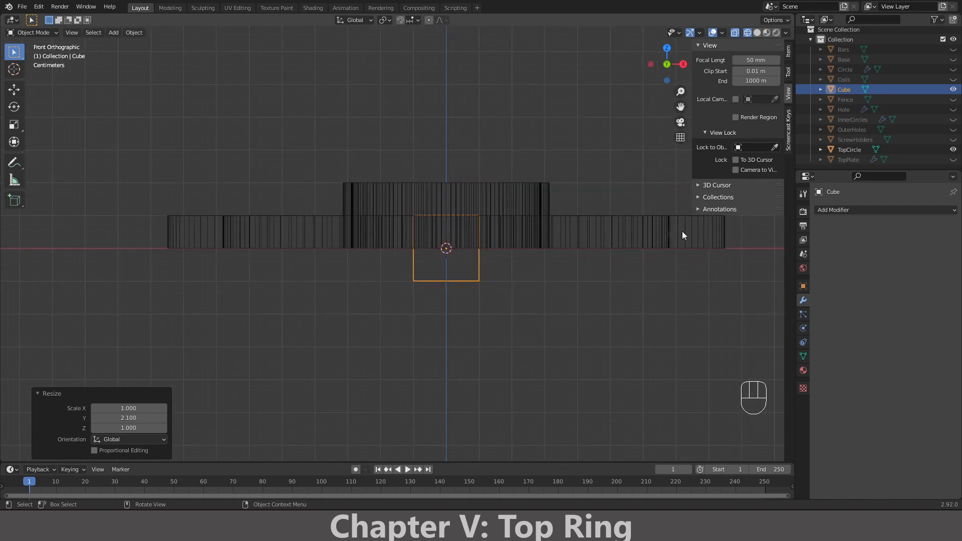
pyautogui.scroll(2, 624, 211)
pyautogui.press('g')
pyautogui.press('y')
pyautogui.press('x')
pyautogui.press('z')
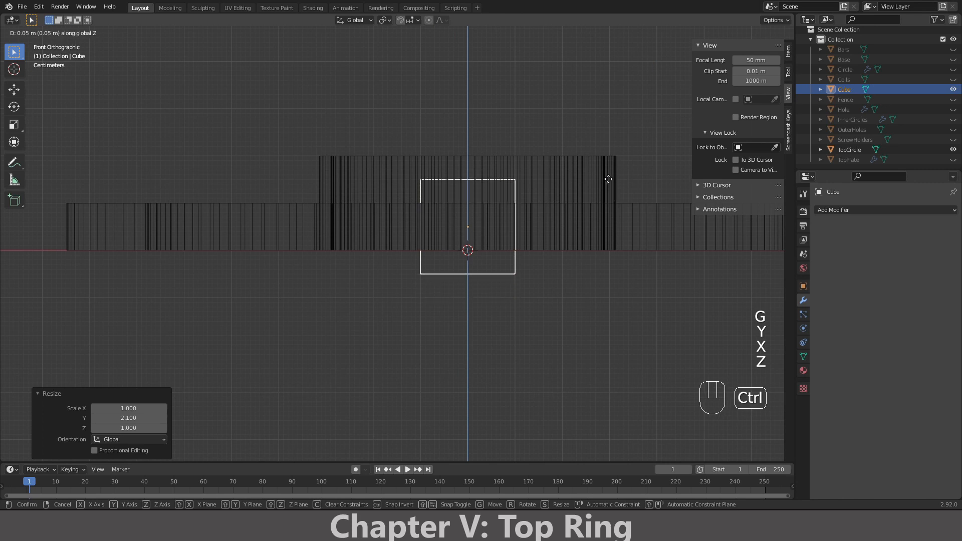
pyautogui.click(608, 183)
# - Scale the bridging cube to 0.5 along Z to match the large ring's thickness
pyautogui.press('s')
pyautogui.press('y')
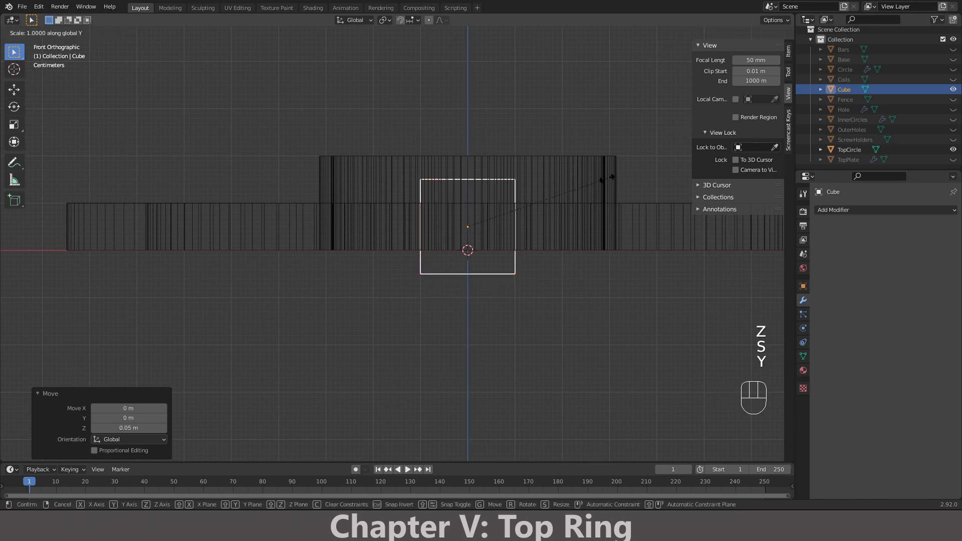
pyautogui.press('z')
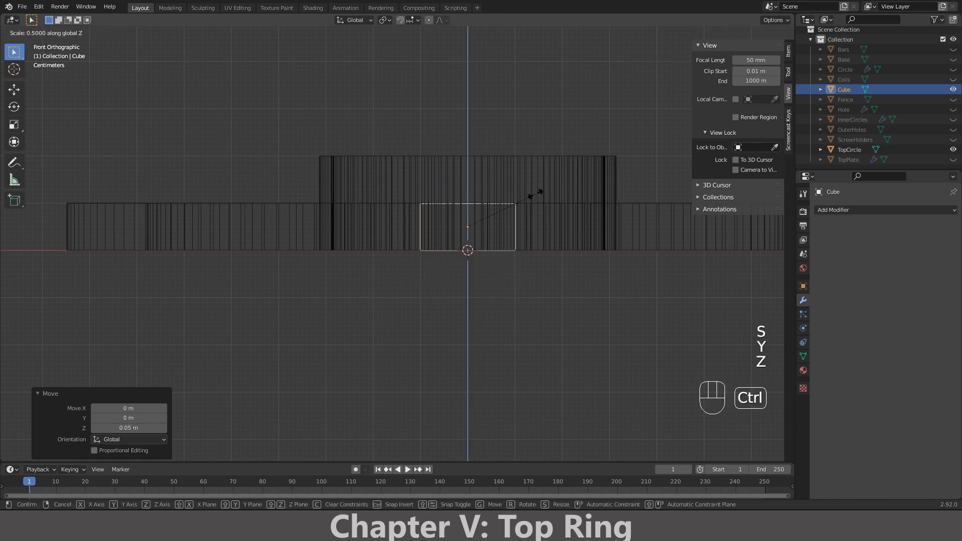
pyautogui.click(507, 188)
# - Spin the whole bridging bar around the ring centre in Edit Mode from the top view, with an angle of 360°
pyautogui.press('KP_1')
pyautogui.press('KP_7')
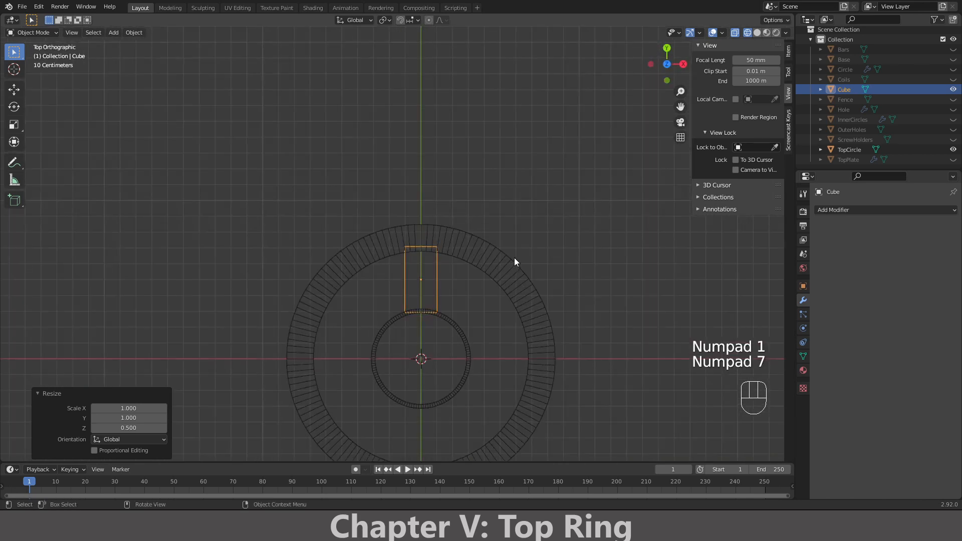
pyautogui.keyDown('shift'); pyautogui.moveTo(480, 251); pyautogui.dragTo(509, 179, button='middle'); pyautogui.keyUp('shift')
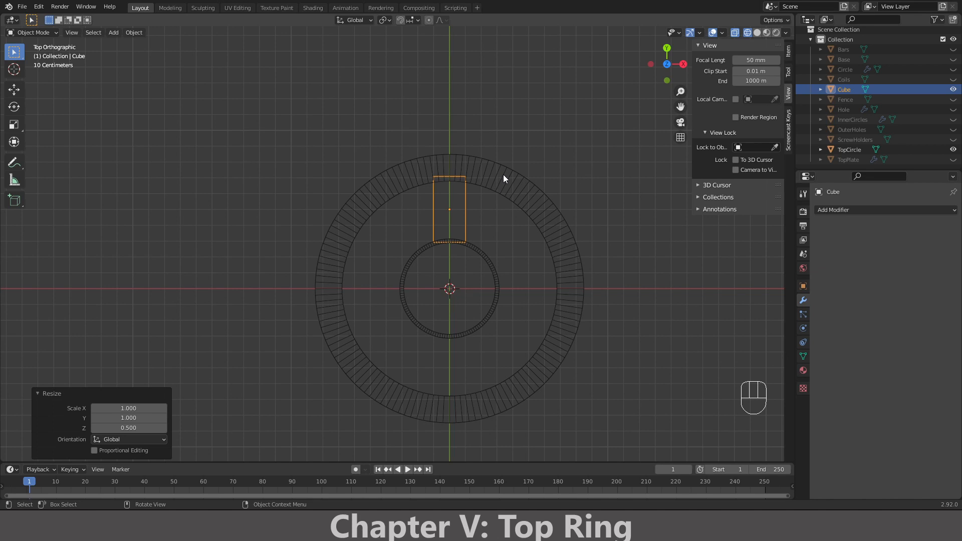
pyautogui.press('Tab')
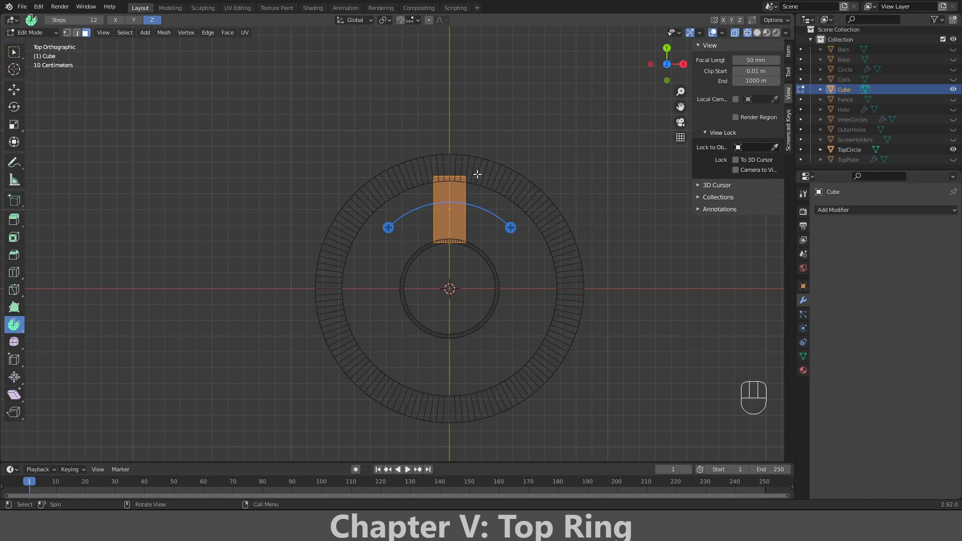
pyautogui.press('a')
pyautogui.moveTo(385, 233); pyautogui.dragTo(359, 285)
pyautogui.click(128, 367)
pyautogui.write('360')
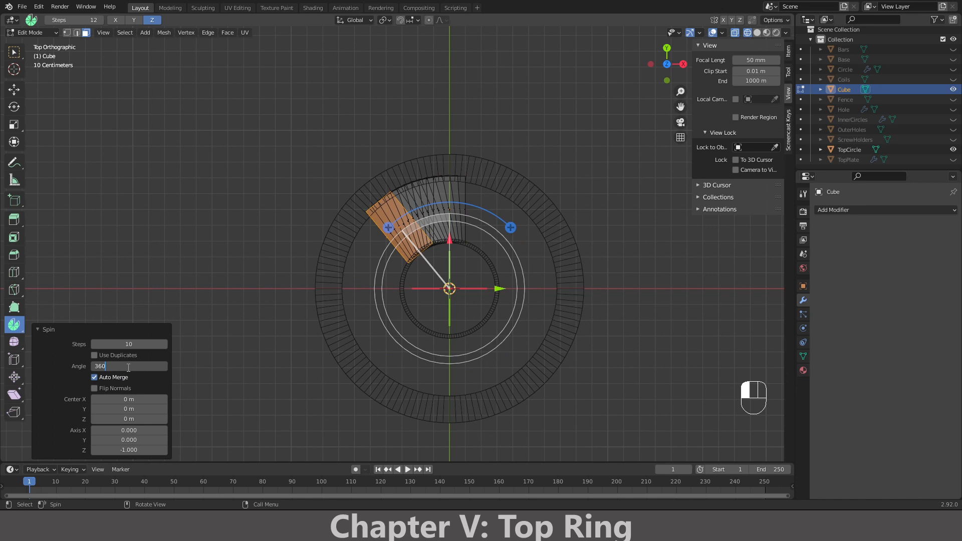
pyautogui.press('Return')
# - Set the spin to 3 steps and return to Object Mode
pyautogui.click(138, 341)
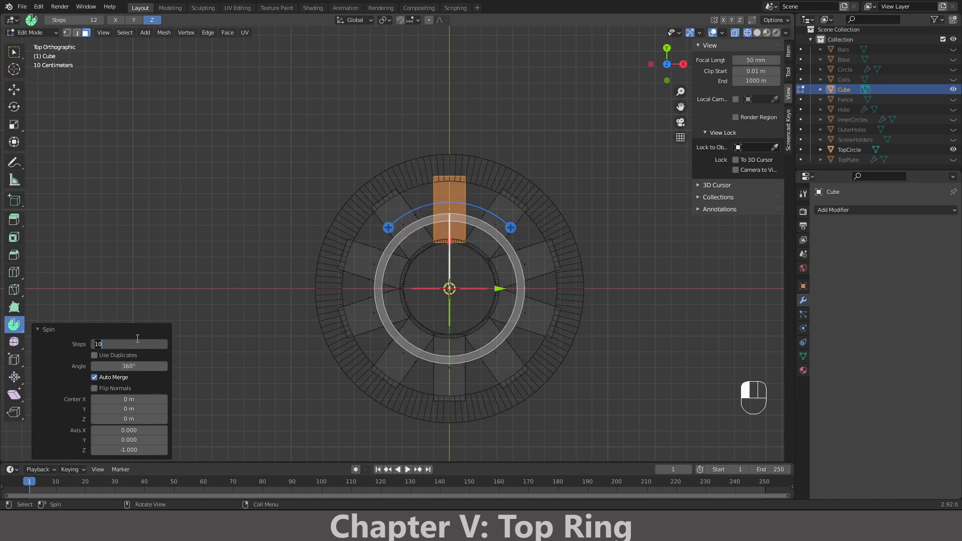
pyautogui.write('3')
pyautogui.press('Return')
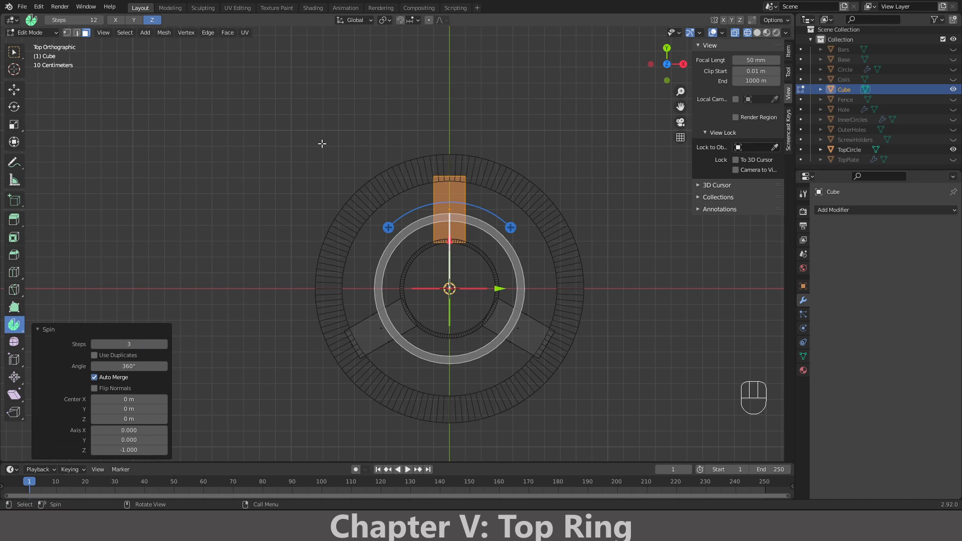
pyautogui.click(305, 159)
pyautogui.moveTo(305, 159); pyautogui.dragTo(332, 205, button='middle')
pyautogui.press('Tab')
# - Rename the object holding the three spun bars to thickBars
pyautogui.doubleClick(844, 89)
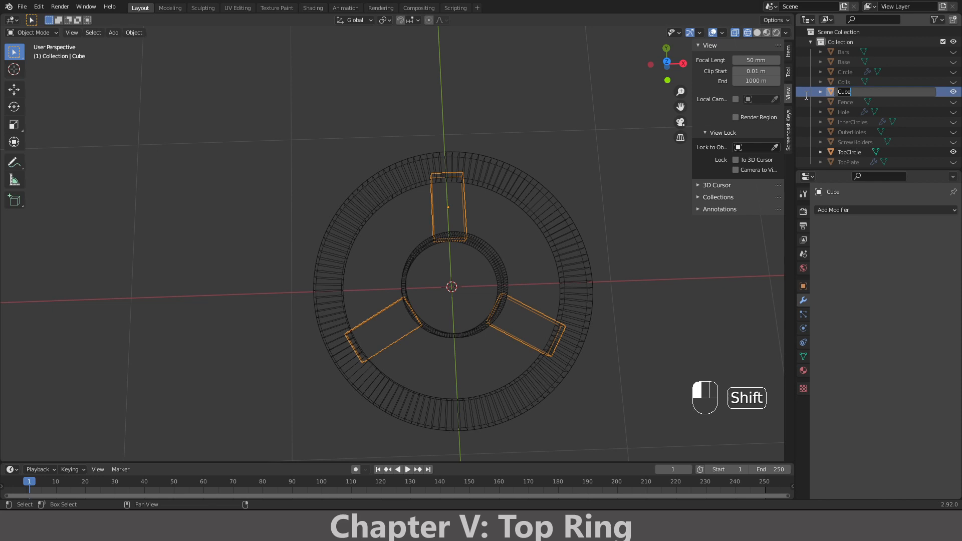
pyautogui.write('th')
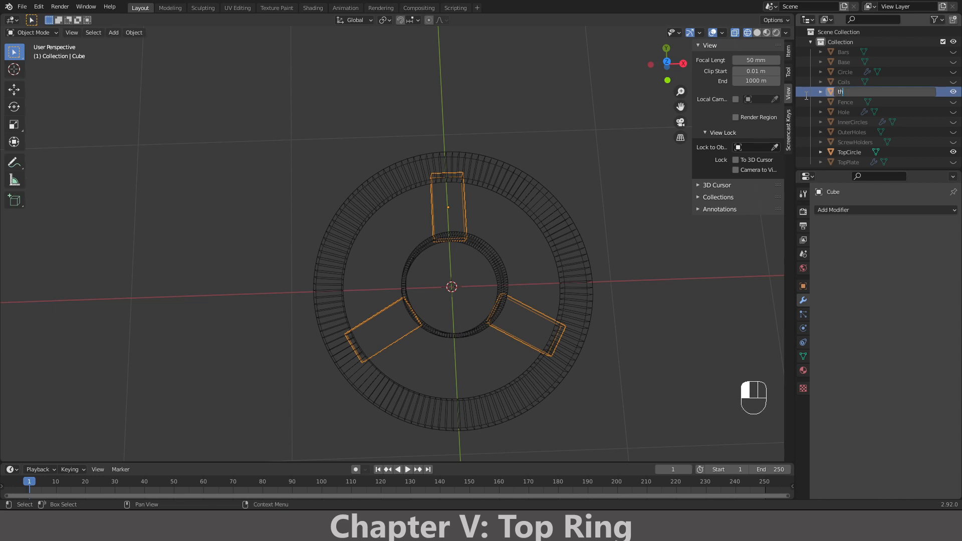
pyautogui.write('ickBar')
pyautogui.press('Return')
# - Add a Boolean modifier to TopCircle, with thickBars as its object and Union as the operation
pyautogui.moveTo(404, 236); pyautogui.dragTo(387, 187, button='middle')
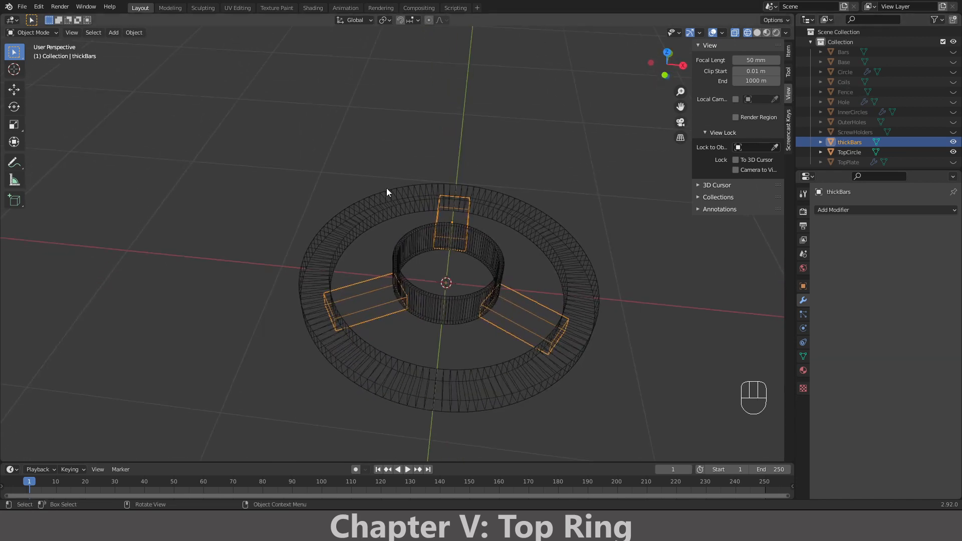
pyautogui.press('KP_1')
pyautogui.press('KP_7')
pyautogui.scroll(-1, 362, 232)
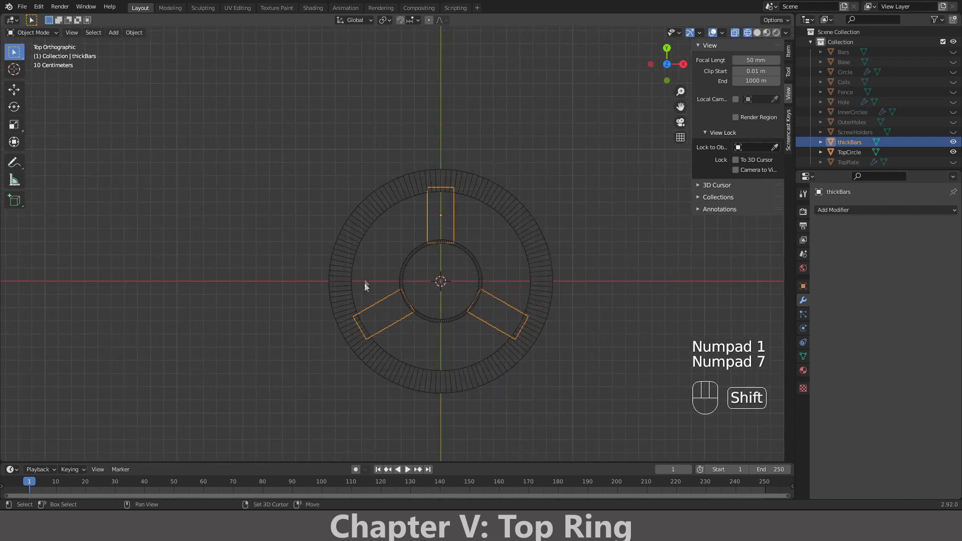
pyautogui.click(480, 375)
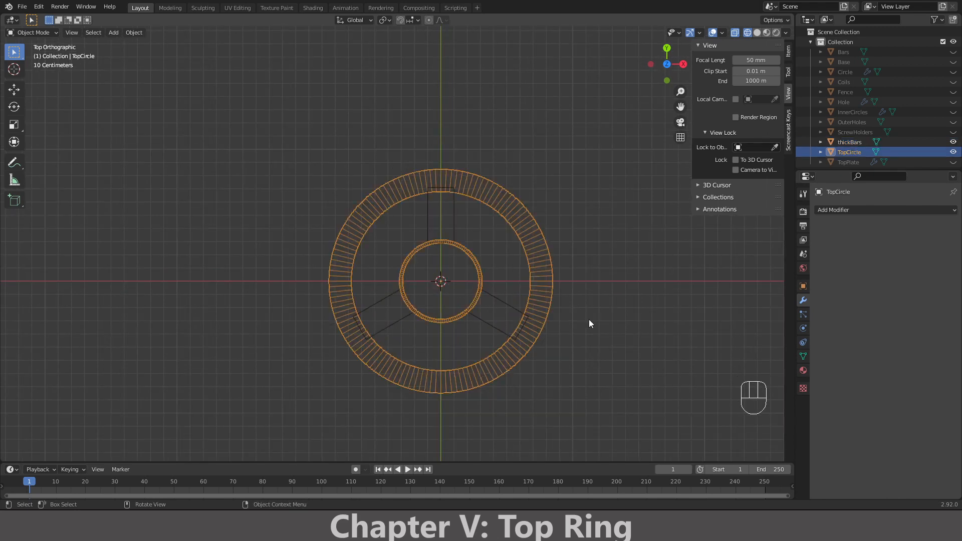
pyautogui.click(843, 210)
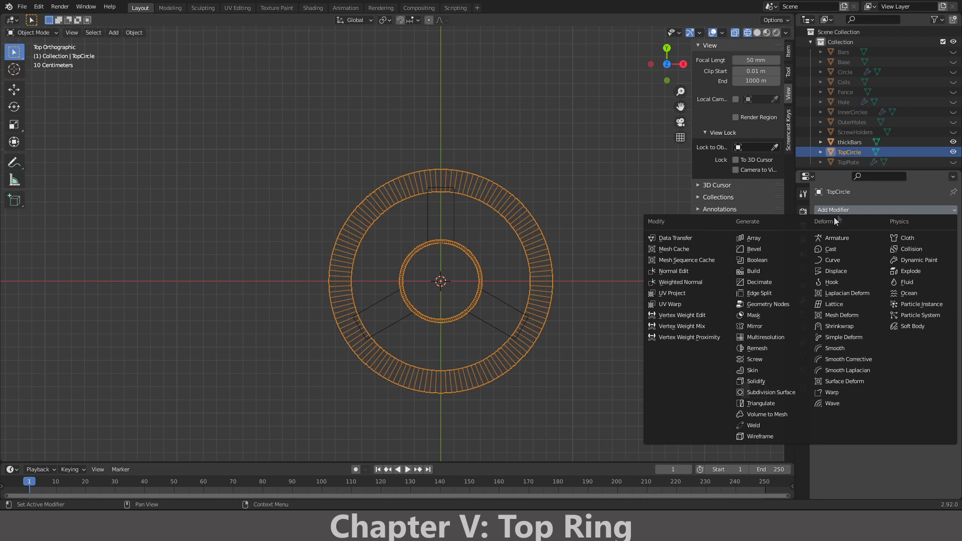
pyautogui.click(769, 260)
pyautogui.click(904, 268)
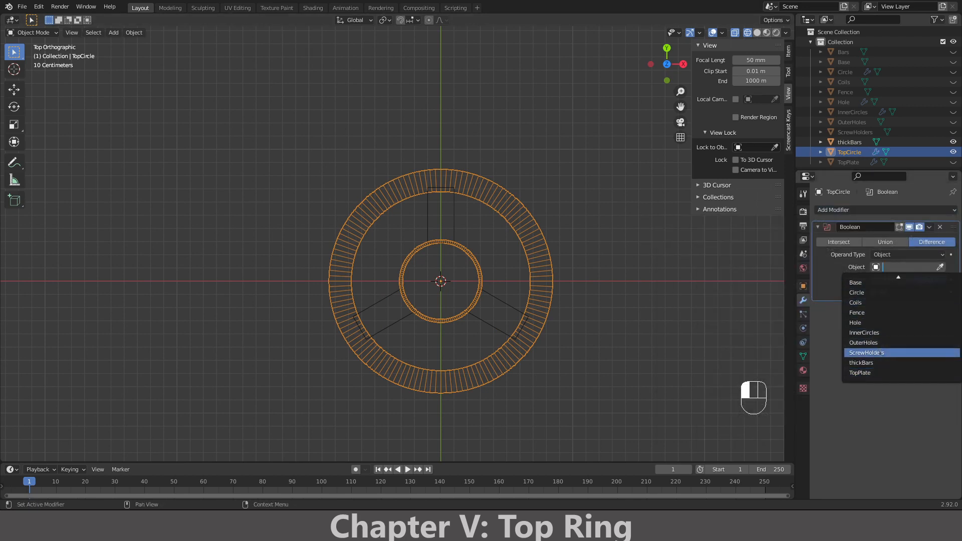
pyautogui.click(878, 358)
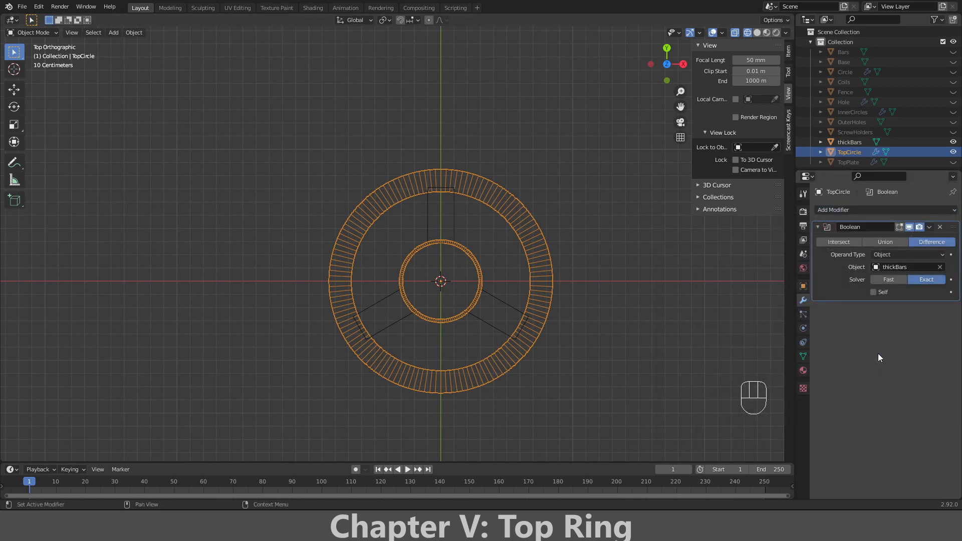
pyautogui.click(883, 242)
# - Hide the original thickBars object and deselect the united ring in the top view
pyautogui.moveTo(593, 302); pyautogui.dragTo(562, 253, button='middle')
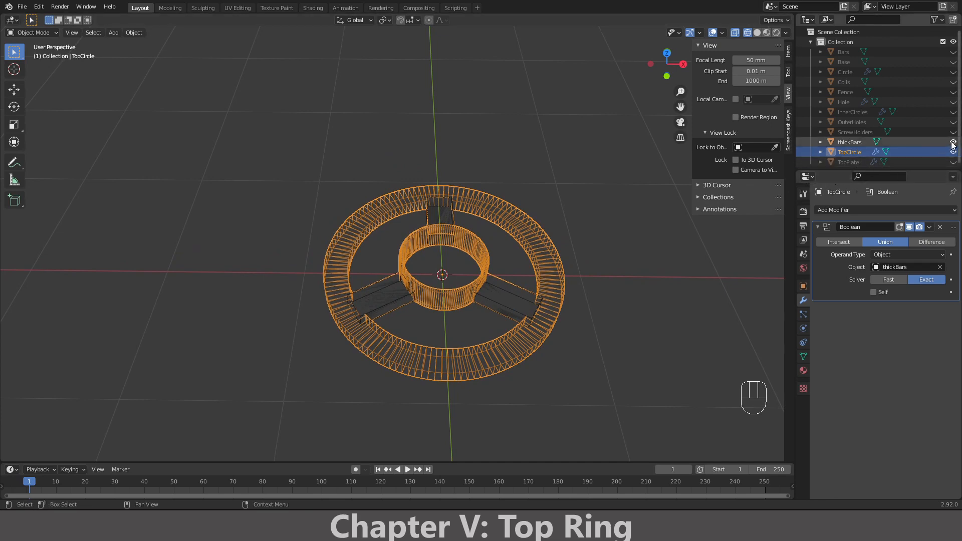
pyautogui.moveTo(470, 245); pyautogui.dragTo(464, 218, button='middle')
pyautogui.press('KP_1')
pyautogui.press('KP_7')
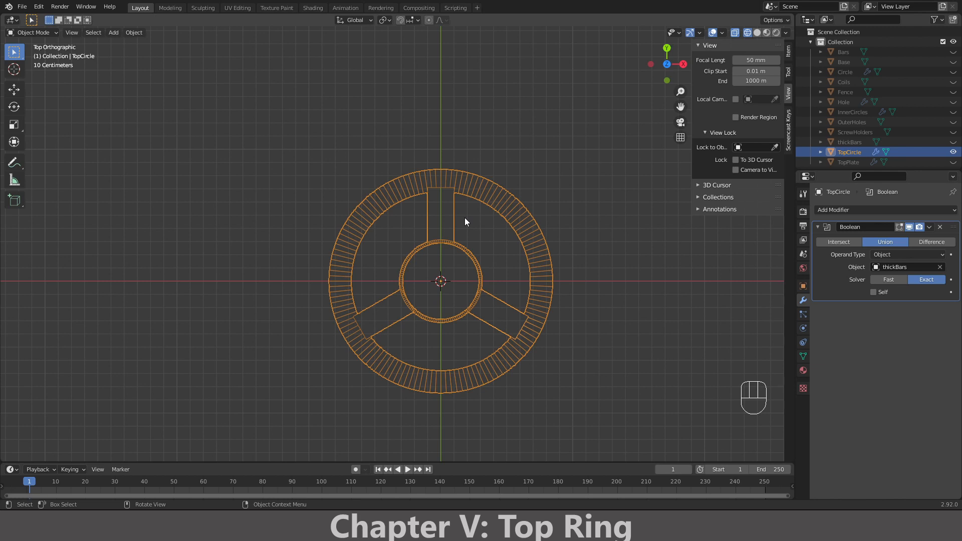
pyautogui.click(571, 163)
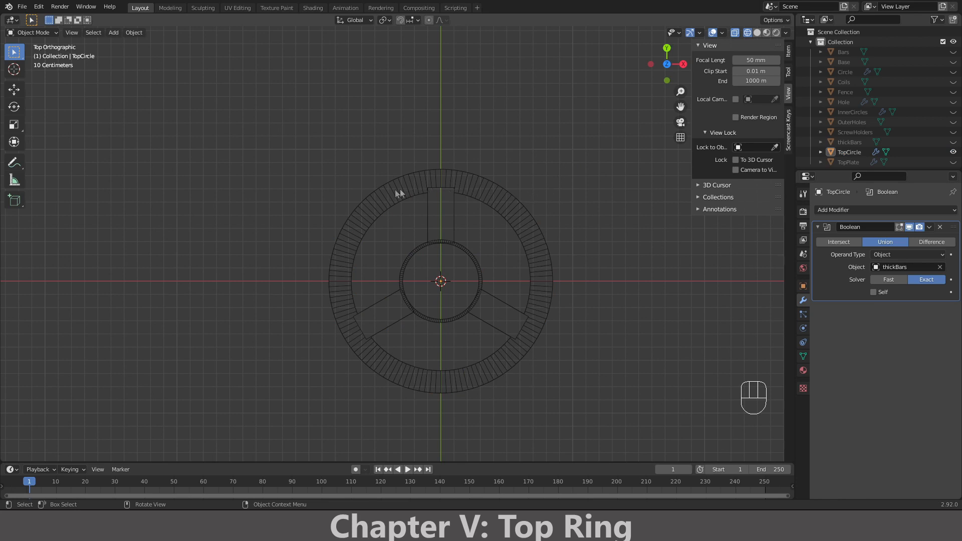
pyautogui.click(463, 114)
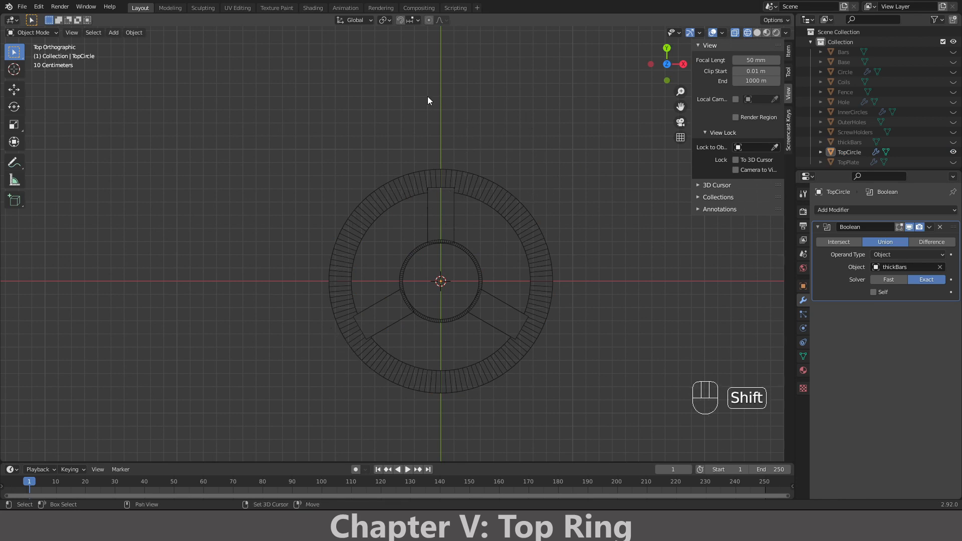
# - Add a cube at the ring centre and scale it to 0.1, followed by a further 0.7
pyautogui.hotkey('shift', 'a')
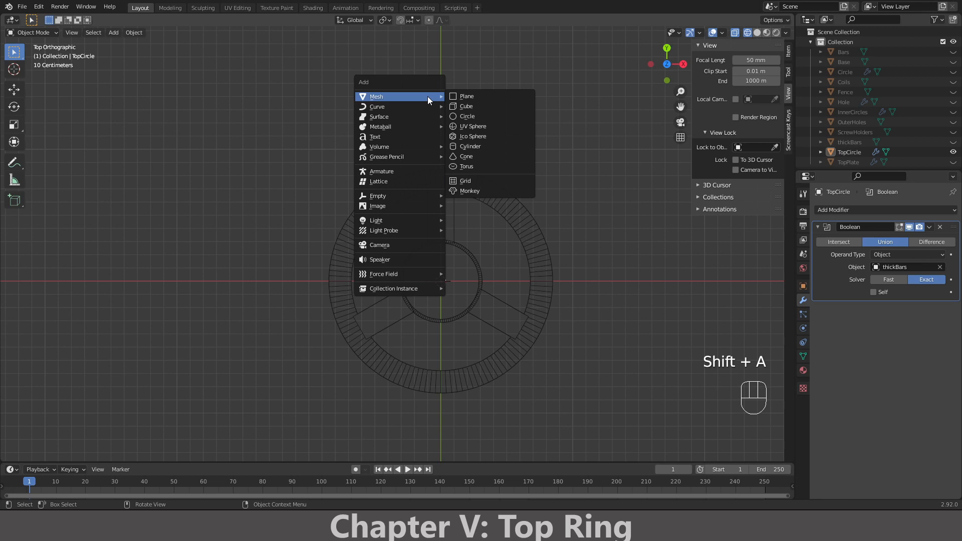
pyautogui.click(463, 106)
pyautogui.press('s')
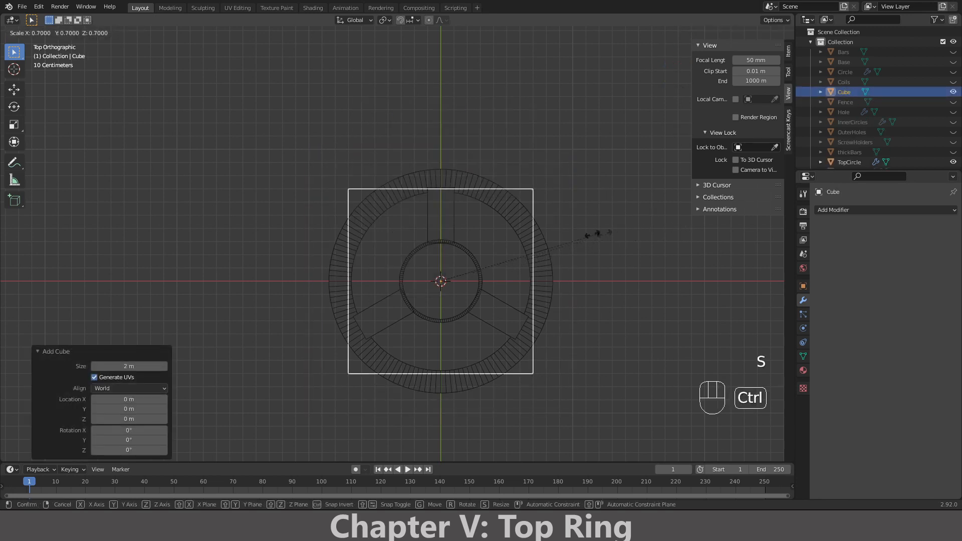
pyautogui.click(454, 257)
pyautogui.scroll(6, 468, 259)
pyautogui.keyDown('shift'); pyautogui.moveTo(598, 272); pyautogui.dragTo(528, 216, button='middle'); pyautogui.keyUp('shift')
pyautogui.press('s')
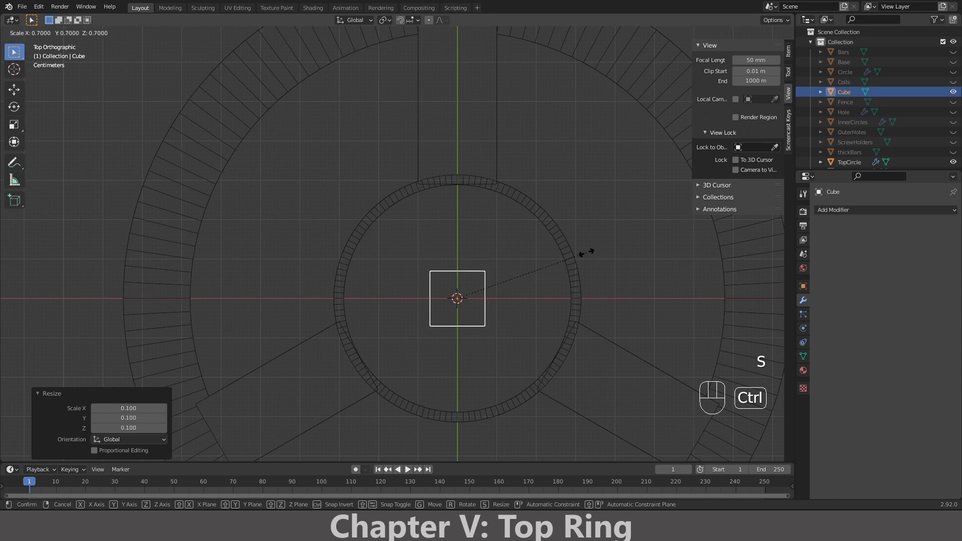
pyautogui.click(580, 255)
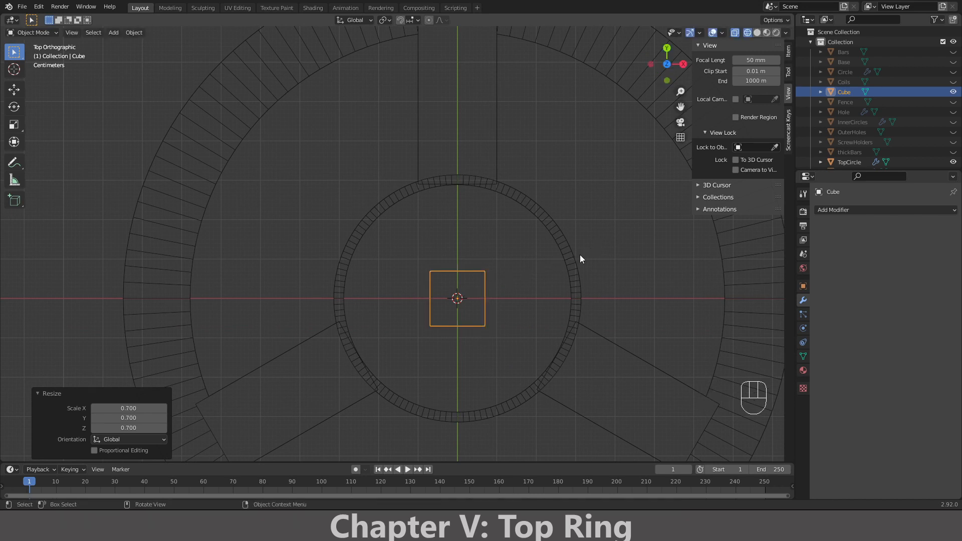
pyautogui.press('s')
pyautogui.press('y')
pyautogui.rightClick(580, 255)
# - Move the small cube up 0.05 m along Z in the front view
pyautogui.moveTo(450, 253); pyautogui.dragTo(467, 222, button='middle')
pyautogui.press('KP_1')
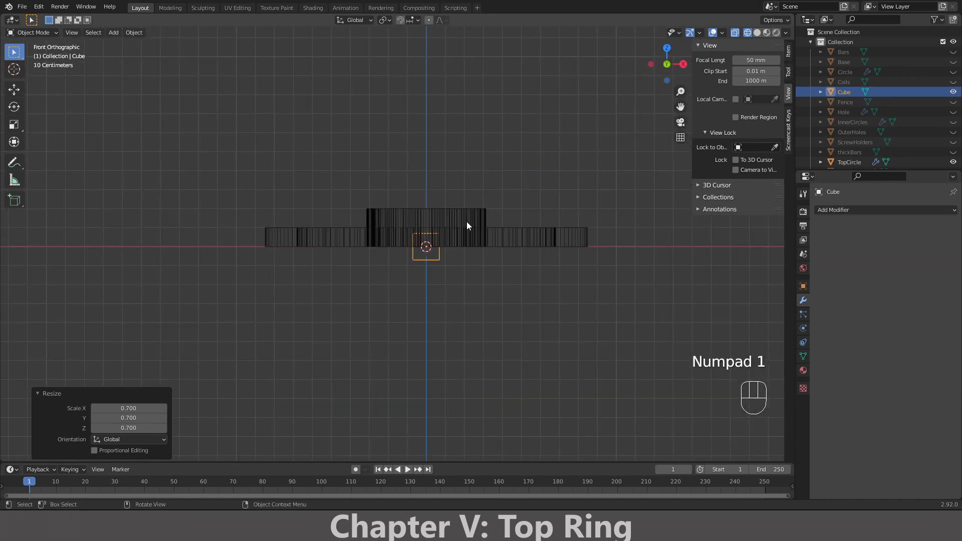
pyautogui.press('g')
pyautogui.press('y')
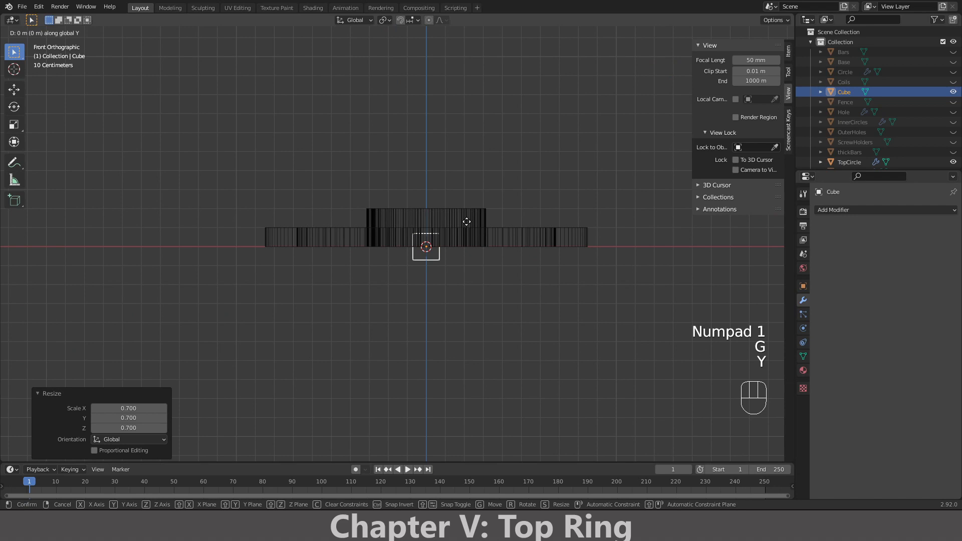
pyautogui.press('z')
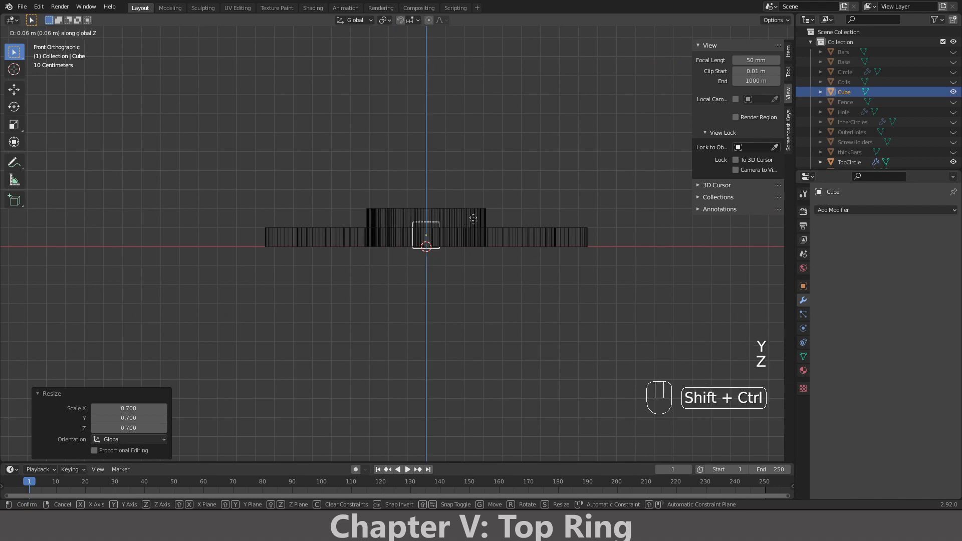
pyautogui.click(474, 245)
# - Move the small cube 0.76 m along Y onto the outer ring above the upper bar, in the top view
pyautogui.moveTo(429, 229); pyautogui.dragTo(508, 327, button='middle')
pyautogui.press('KP_1')
pyautogui.press('KP_7')
pyautogui.scroll(5, 518, 226)
pyautogui.scroll(-2, 515, 223)
pyautogui.scroll(-1, 514, 226)
pyautogui.press('g')
pyautogui.press('y')
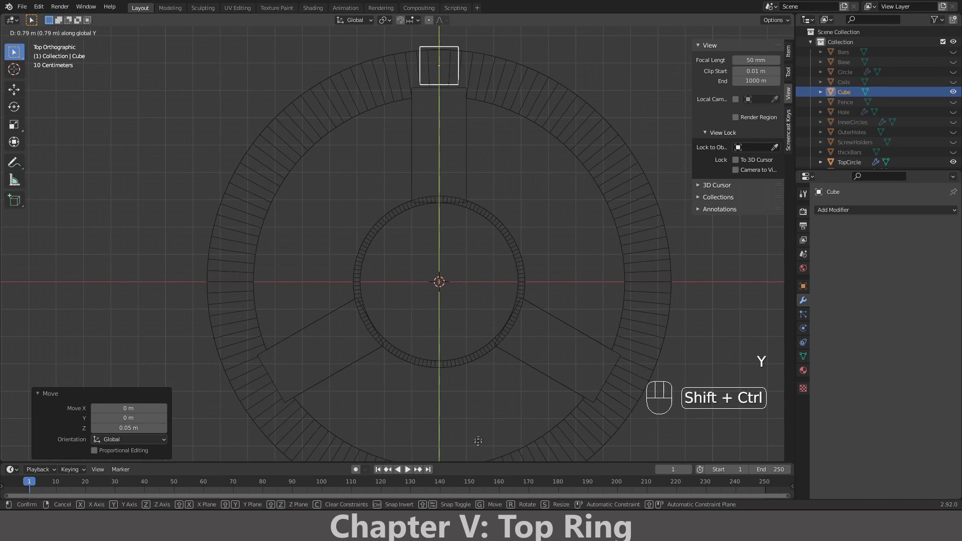
pyautogui.click(487, 71)
# - Narrow the small cube along X to about the width of the ring segment behind it, and apply its scale
pyautogui.keyDown('shift'); pyautogui.moveTo(481, 80); pyautogui.dragTo(460, 236, button='middle'); pyautogui.keyUp('shift')
pyautogui.scroll(6, 481, 200)
pyautogui.moveTo(322, 236); pyautogui.dragTo(391, 234, button='middle')
pyautogui.press('KP_1')
pyautogui.press('KP_7')
pyautogui.press('s')
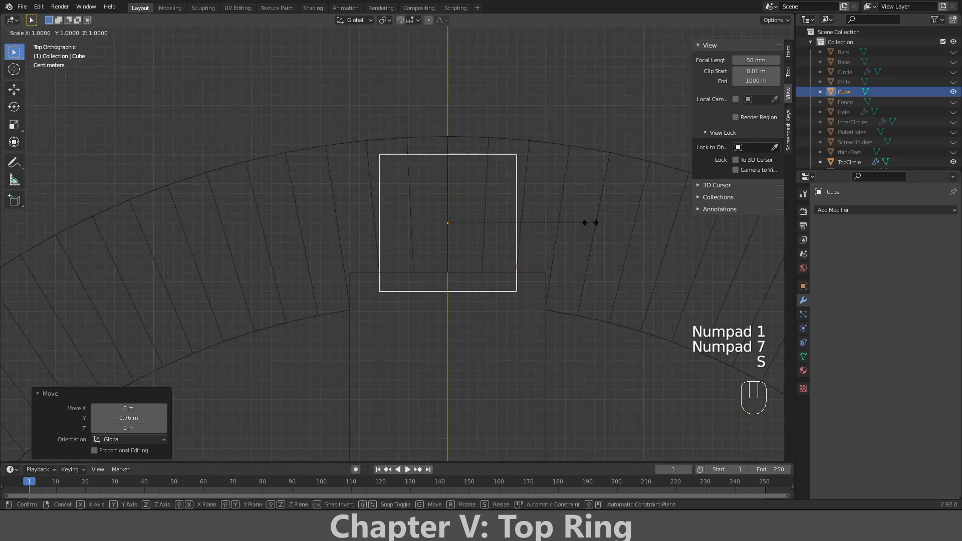
pyautogui.press('y')
pyautogui.press('x')
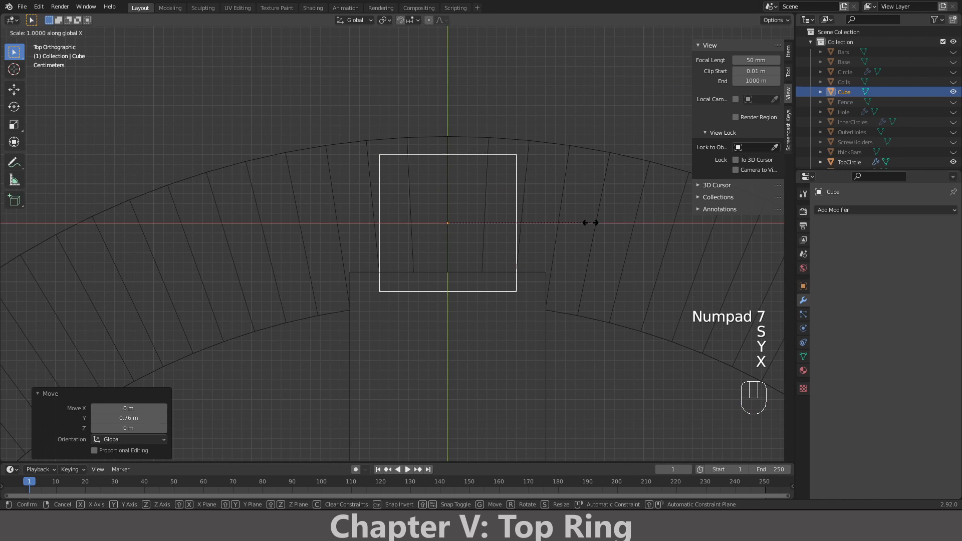
pyautogui.press('ctrl')
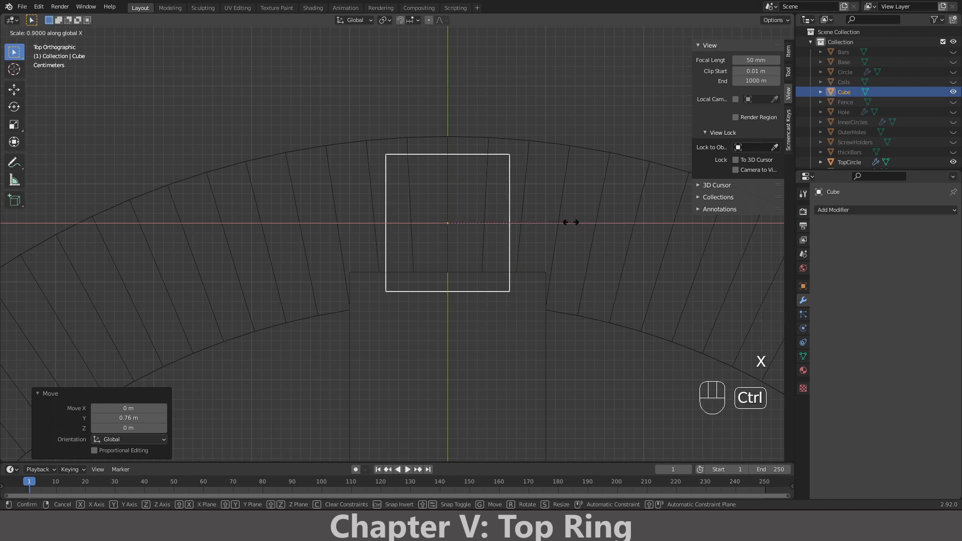
pyautogui.click(529, 225)
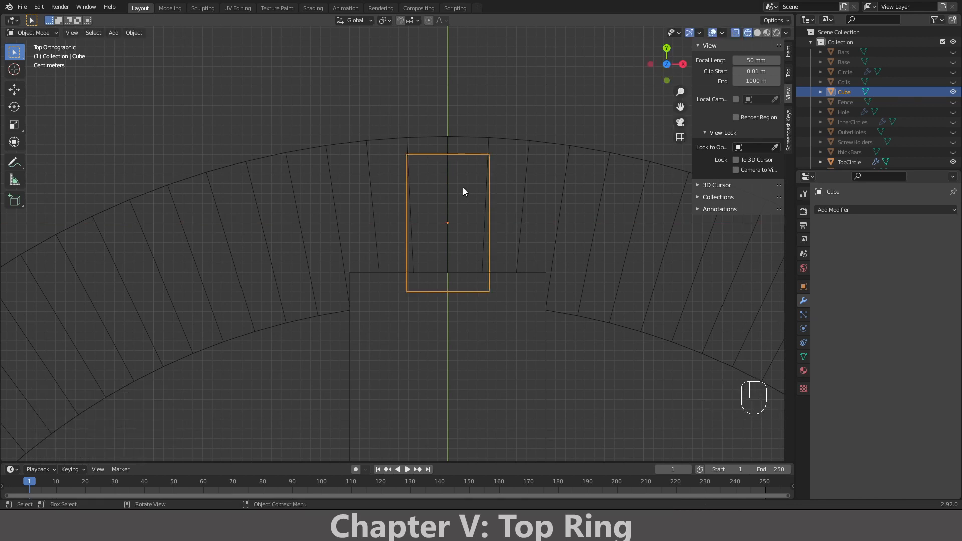
pyautogui.hotkey('ctrl', 'a')
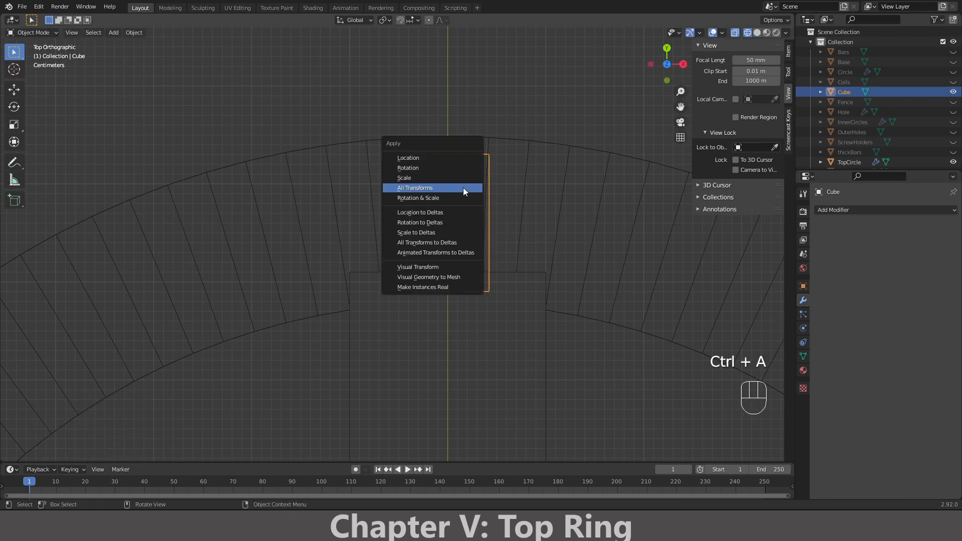
pyautogui.click(431, 178)
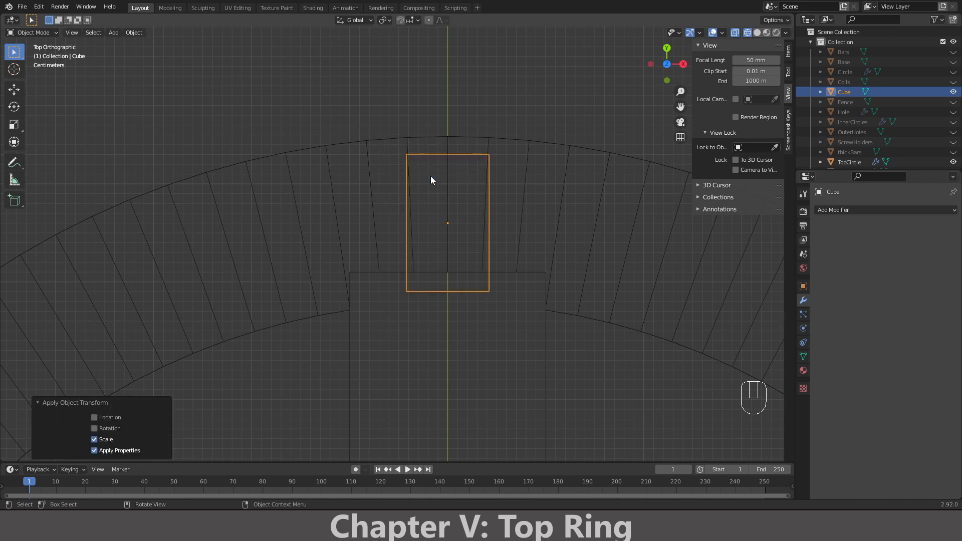
# - Bevel the small cube's outer and inner end faces in Edit Mode into rounded ends, about 0.033 m wide with 18 segments
pyautogui.press('Tab')
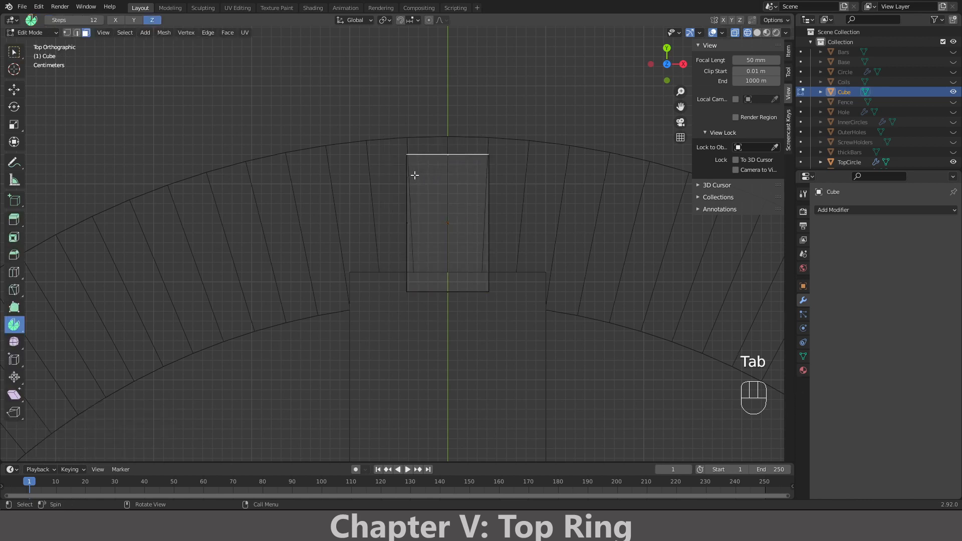
pyautogui.moveTo(415, 175); pyautogui.dragTo(426, 206, button='middle')
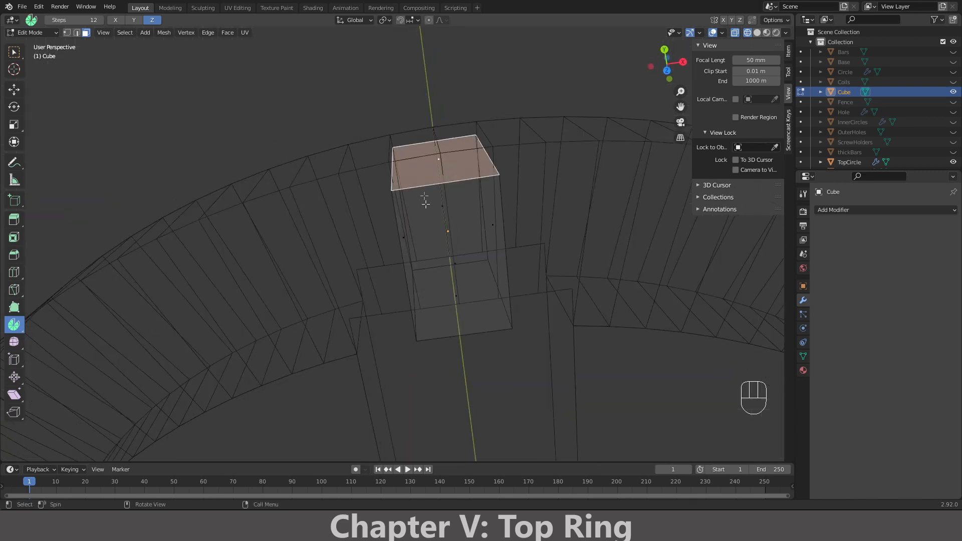
pyautogui.moveTo(438, 164); pyautogui.dragTo(455, 171, button='middle')
pyautogui.keyDown('shift'); pyautogui.click(458, 226); pyautogui.keyUp('shift')
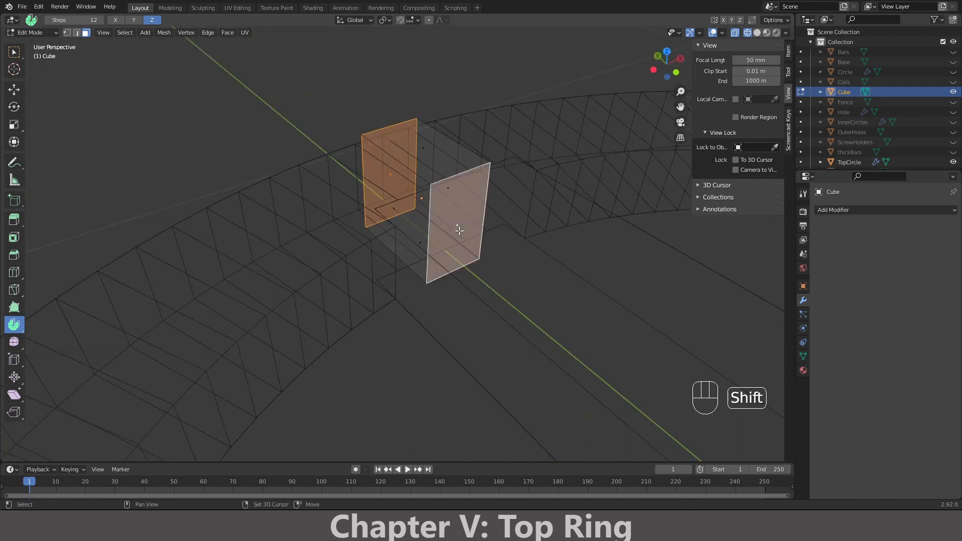
pyautogui.press('KP_1')
pyautogui.press('KP_7')
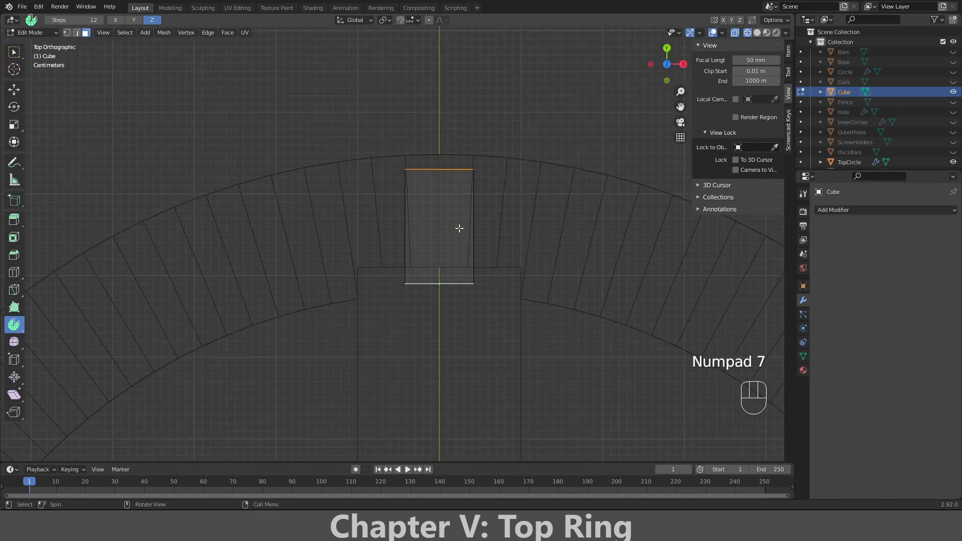
pyautogui.hotkey('ctrl', 'b')
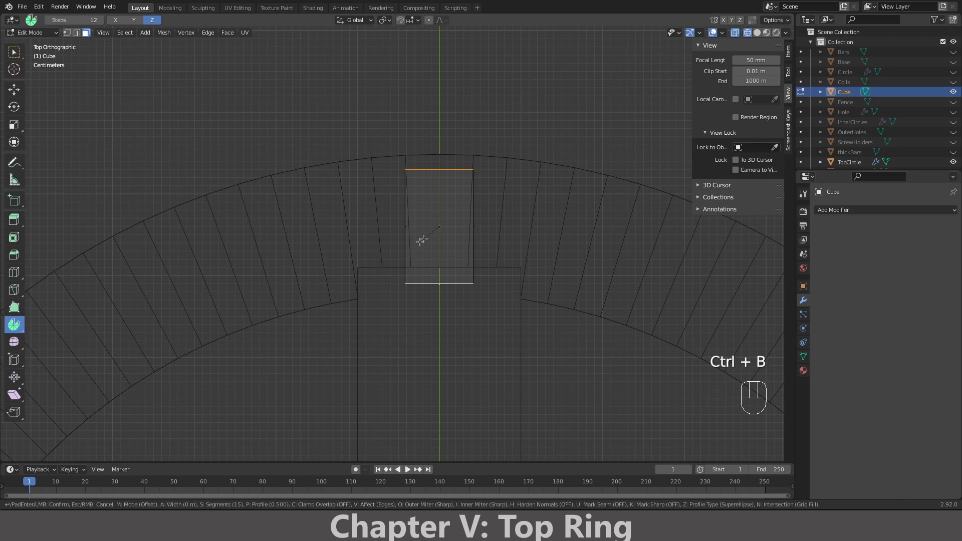
pyautogui.scroll(8, 407, 258)
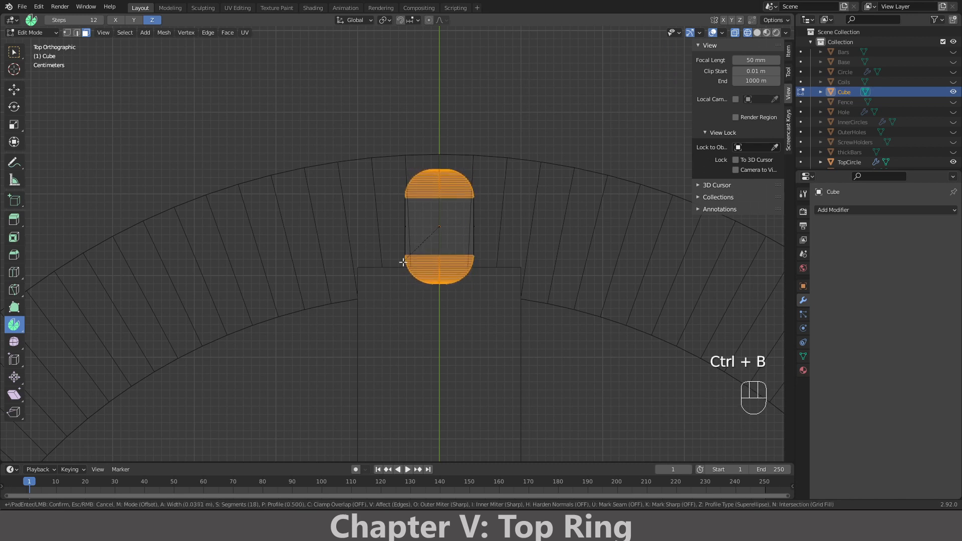
# - Bevel the cube's corner edges about 0.0393 m wide with 37 segments to form rounded pill ends, and leave mesh editing
pyautogui.scroll(10, 405, 264)
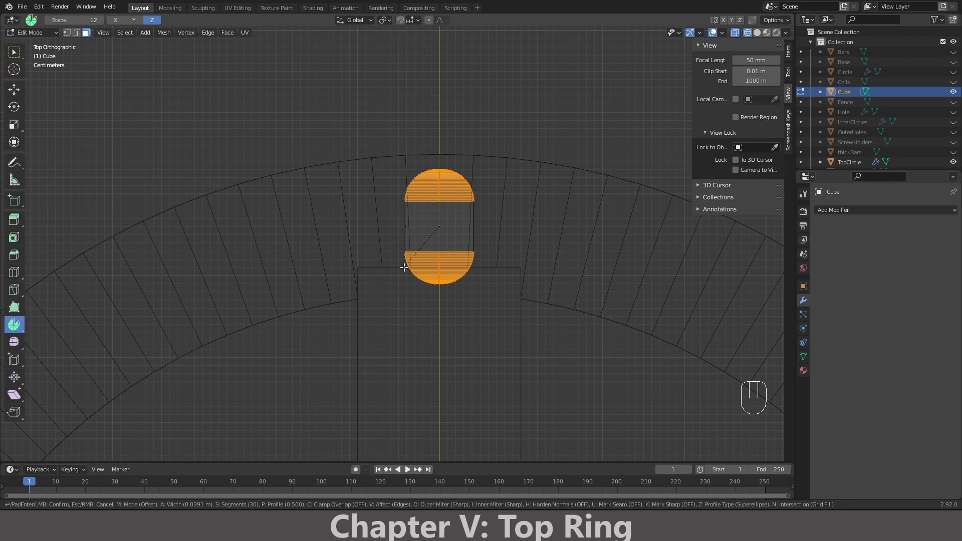
pyautogui.scroll(4, 404, 267)
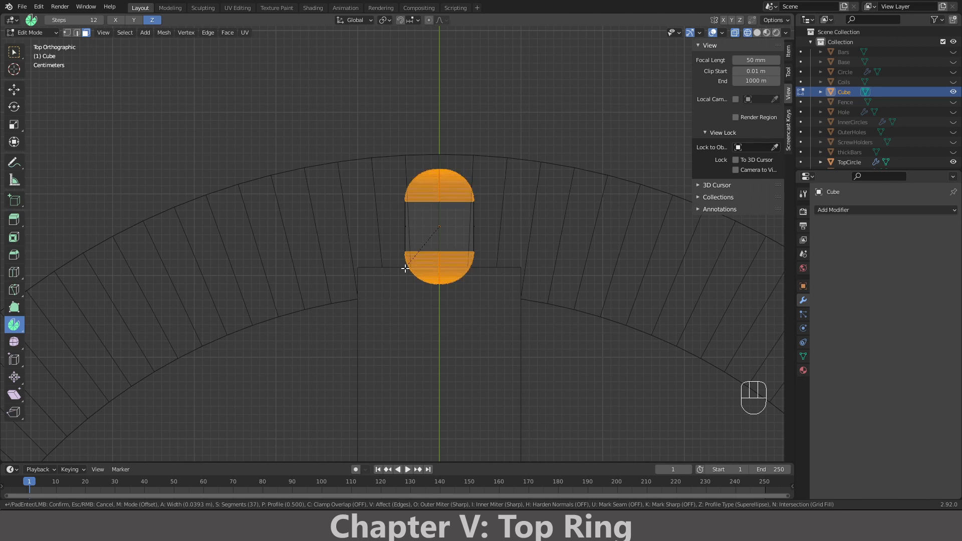
pyautogui.click(405, 269)
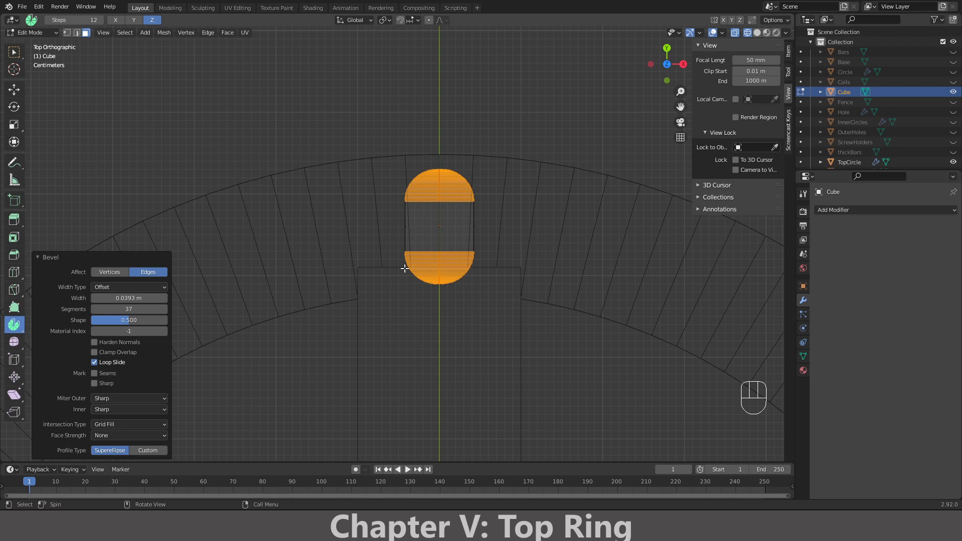
pyautogui.press('Tab')
# - Narrow the pill-shaped cube along the X axis by a factor of about 0.852
pyautogui.scroll(-4, 523, 255)
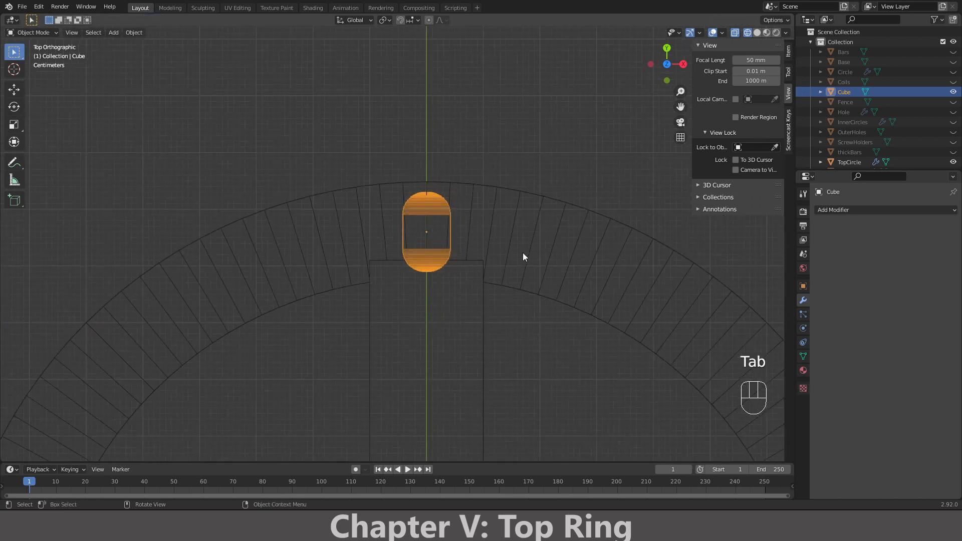
pyautogui.scroll(3, 523, 254)
pyautogui.press('s')
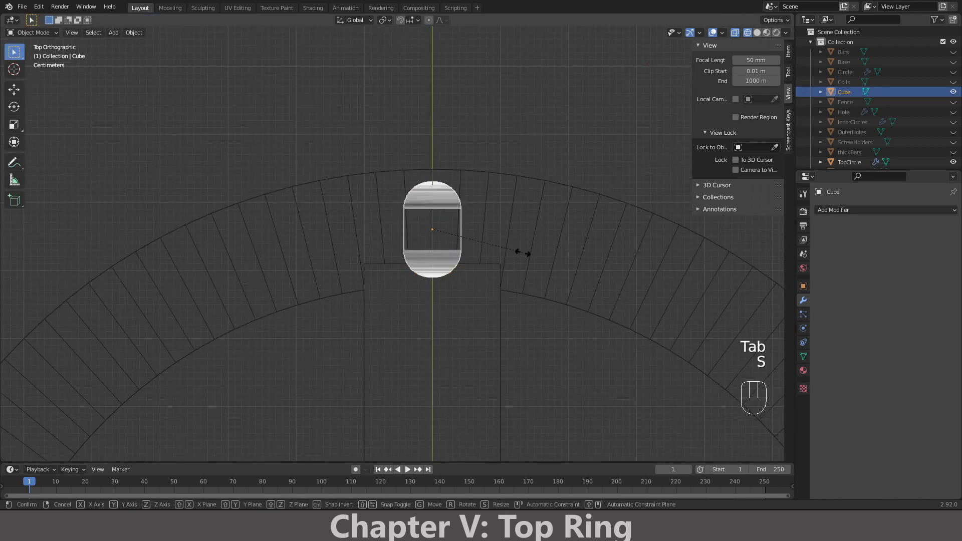
pyautogui.press('y')
pyautogui.press('x')
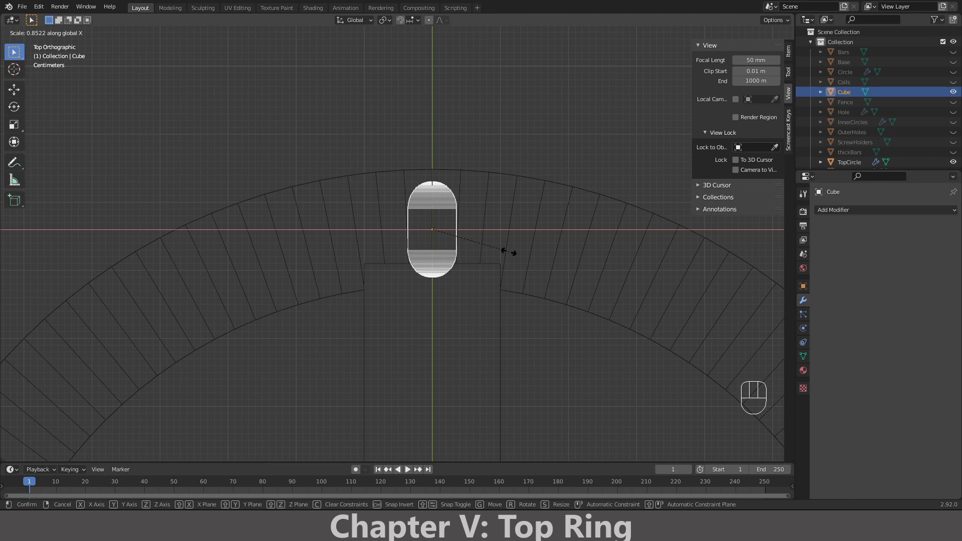
pyautogui.click(509, 252)
pyautogui.scroll(-3, 483, 240)
pyautogui.scroll(3, 478, 239)
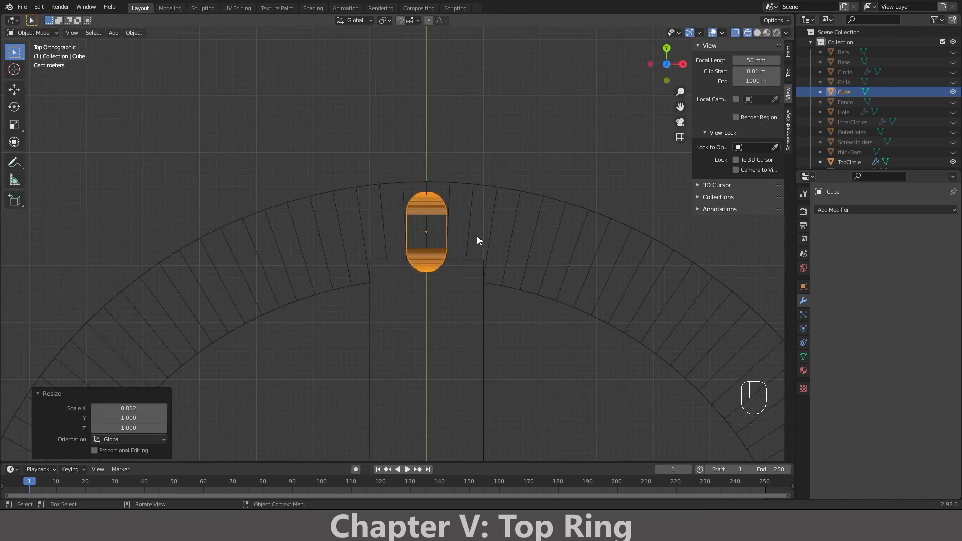
# - Scale the pill's entire mesh along the Z axis by about 1.9 so it extends through the ring's thickness
pyautogui.press('Tab')
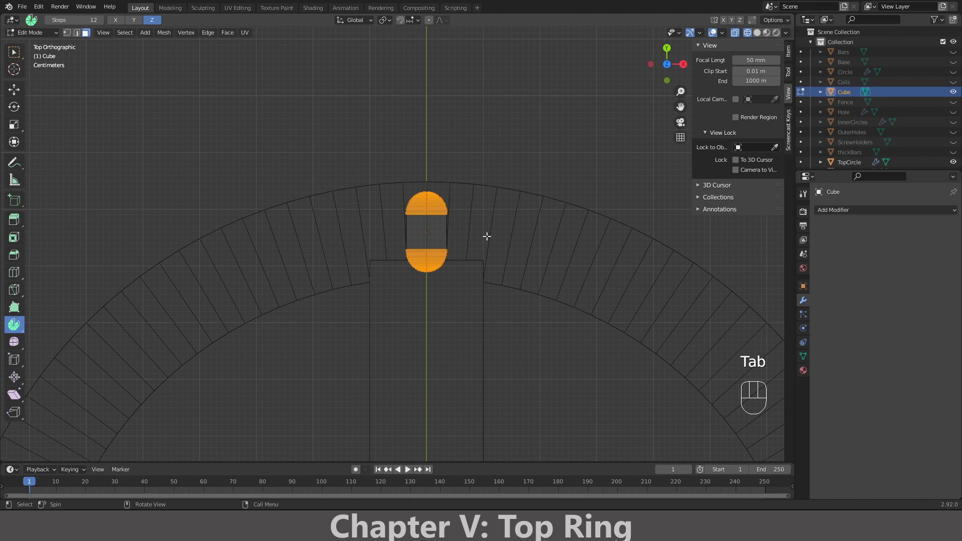
pyautogui.press('a')
pyautogui.moveTo(482, 236); pyautogui.dragTo(561, 135, button='middle')
pyautogui.press('KP_1')
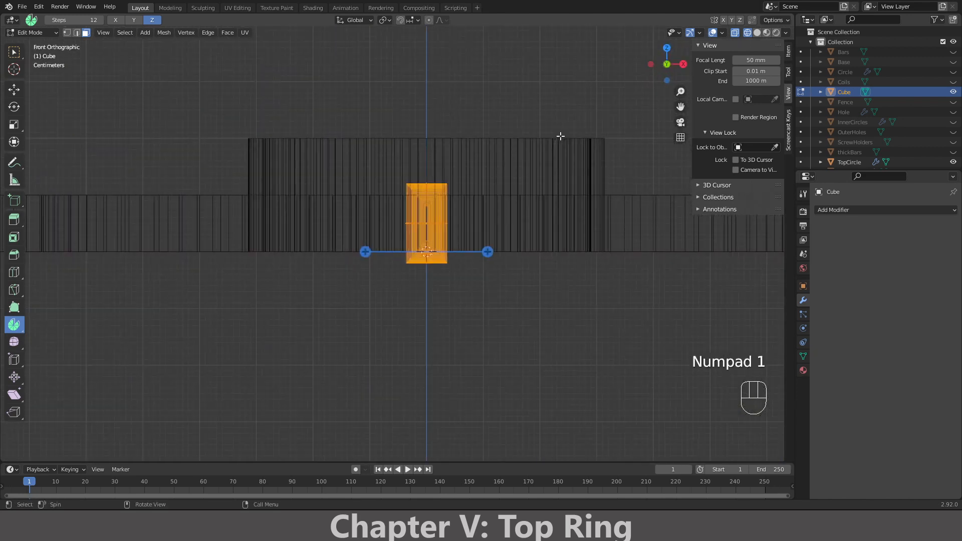
pyautogui.press('KP_3')
pyautogui.scroll(4, 552, 136)
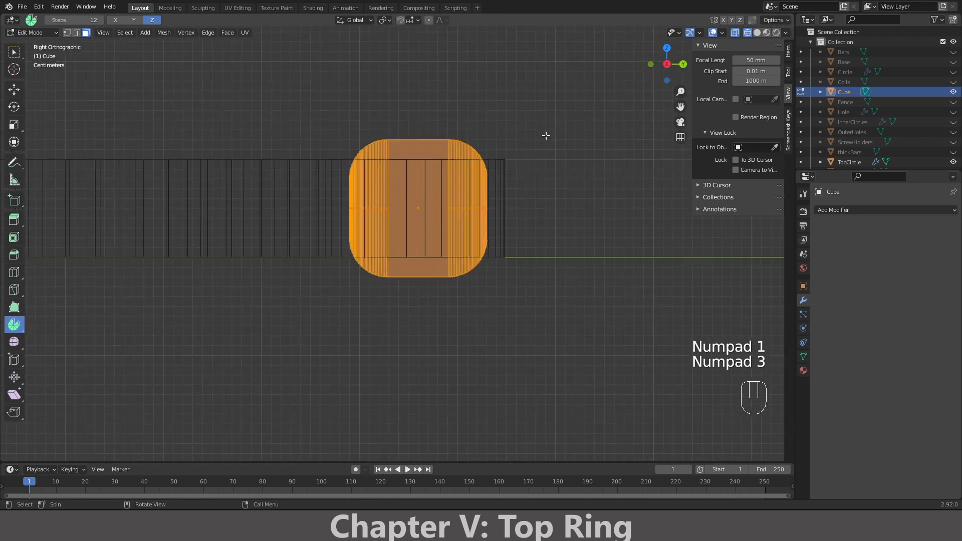
pyautogui.press('s')
pyautogui.press('z')
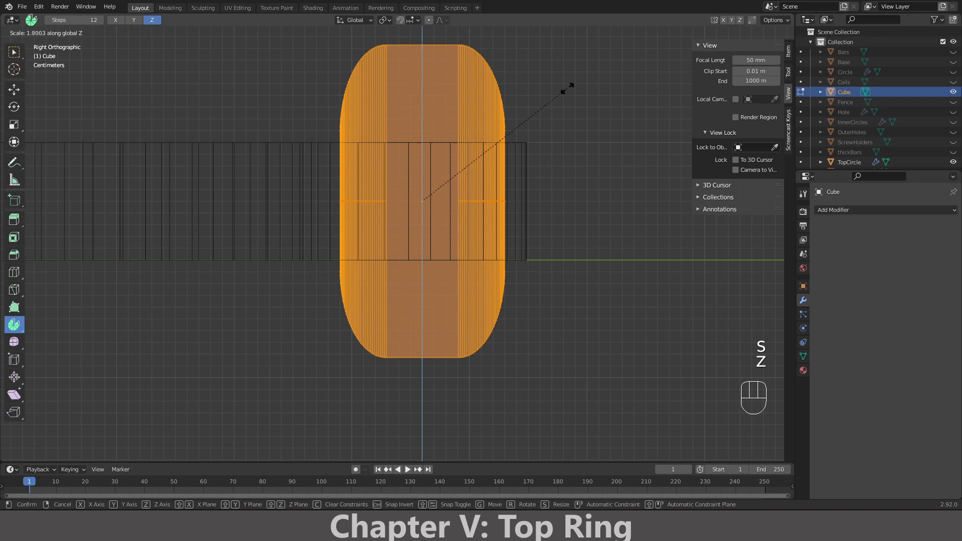
pyautogui.click(565, 90)
pyautogui.moveTo(565, 91); pyautogui.dragTo(456, 208, button='middle')
pyautogui.press('KP_1')
pyautogui.press('KP_7')
pyautogui.scroll(2, 457, 206)
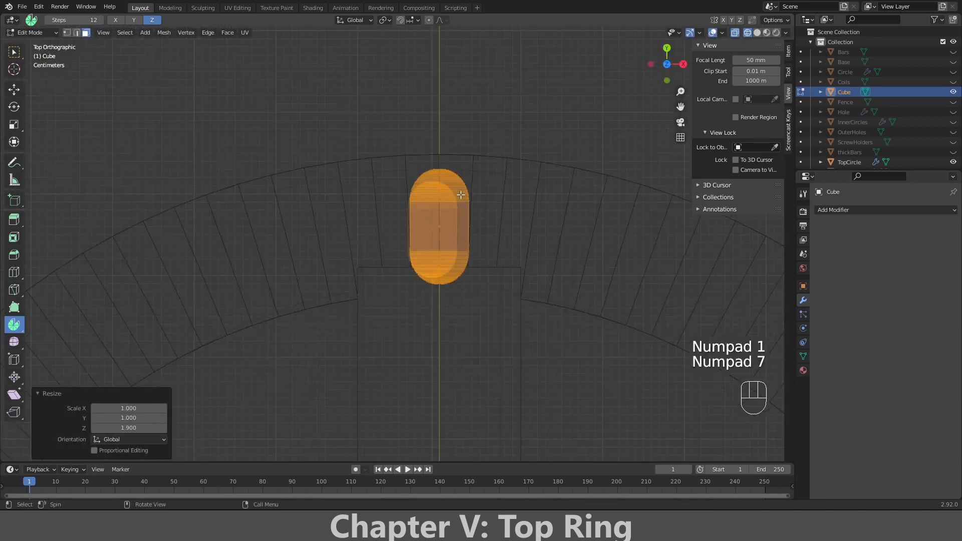
# - Spin the pill mesh around the ring's center with the spin angle set to 360°
pyautogui.press('Tab')
pyautogui.press('Tab')
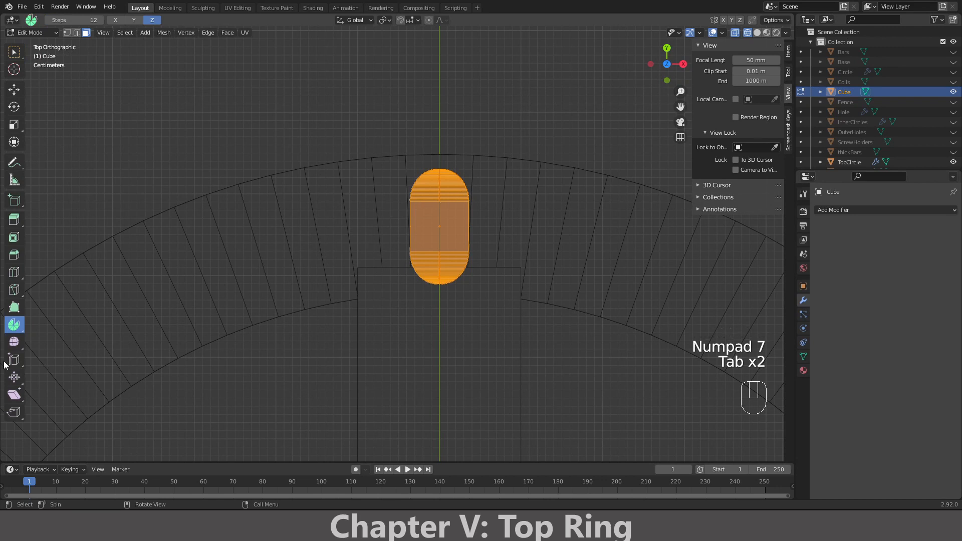
pyautogui.click(13, 325)
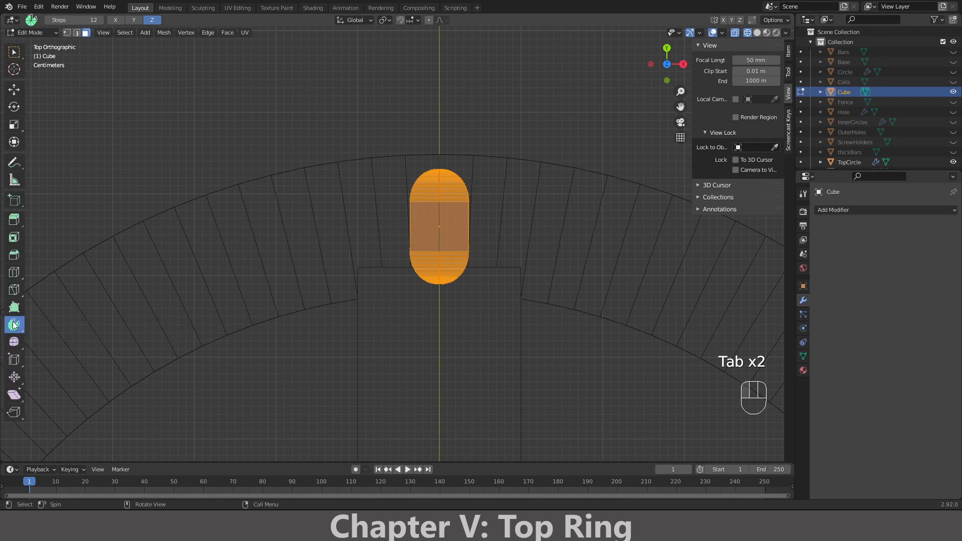
pyautogui.scroll(-6, 300, 346)
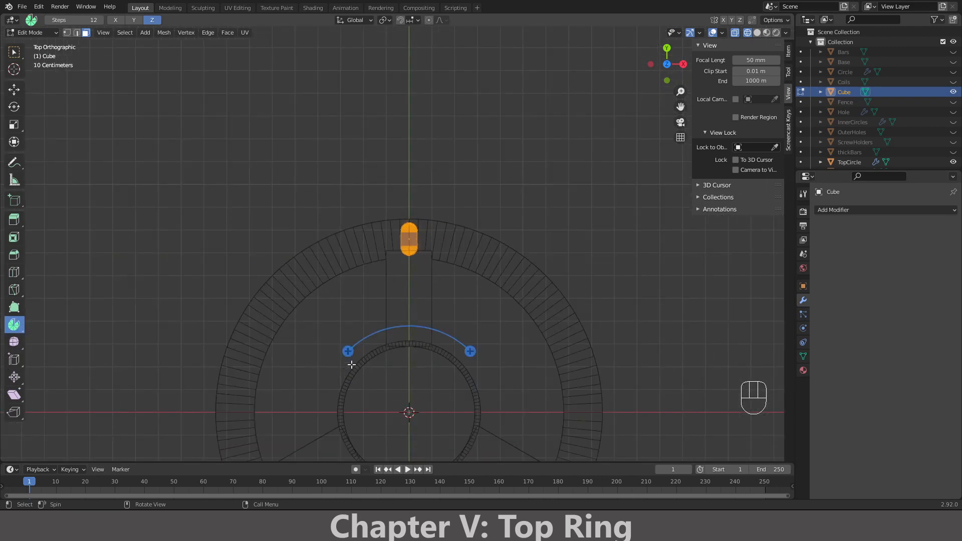
pyautogui.moveTo(348, 351); pyautogui.dragTo(329, 361)
pyautogui.click(139, 366)
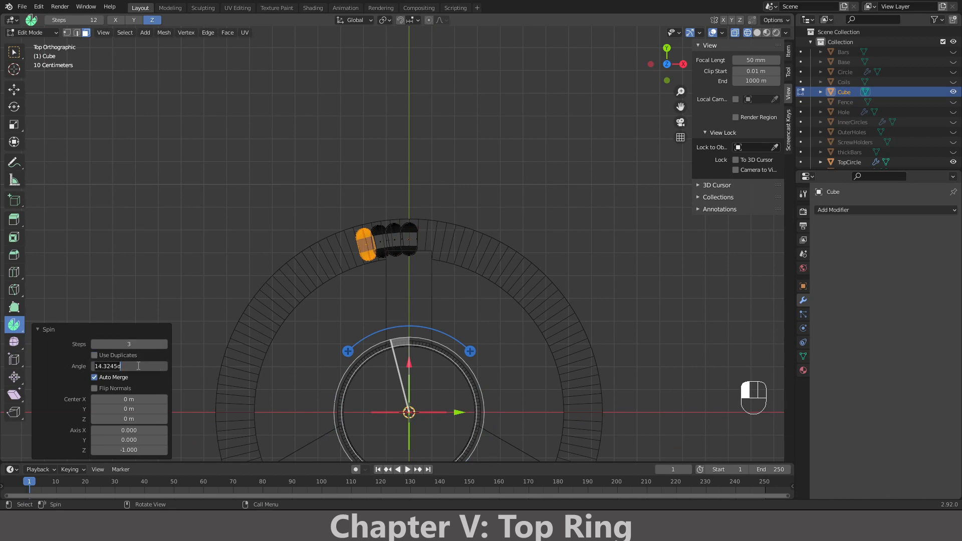
pyautogui.hotkey('ctrl', 'a')
pyautogui.write('3')
pyautogui.press('Return')
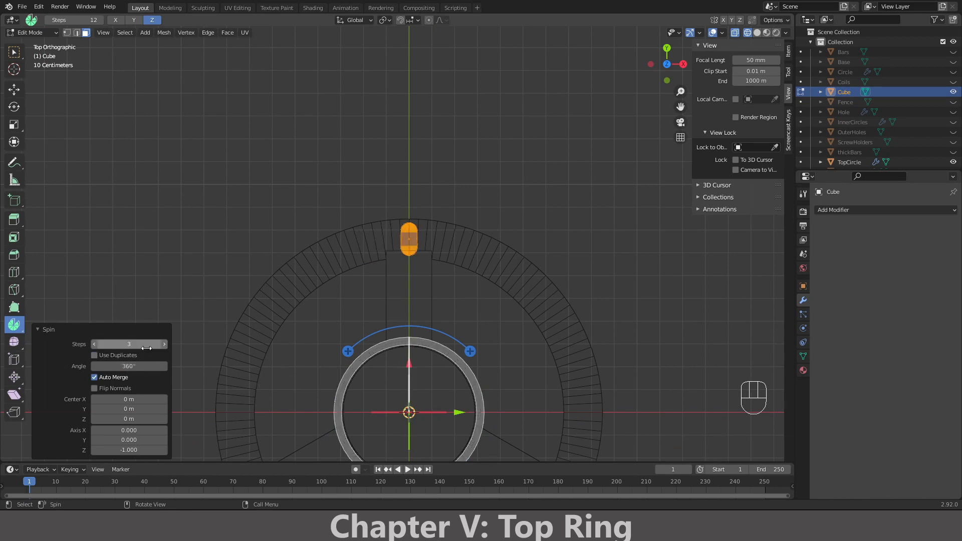
# - Set the spin to 30 steps to distribute pills around the whole ring, and leave mesh editing
pyautogui.click(145, 344)
pyautogui.write('30')
pyautogui.press('Return')
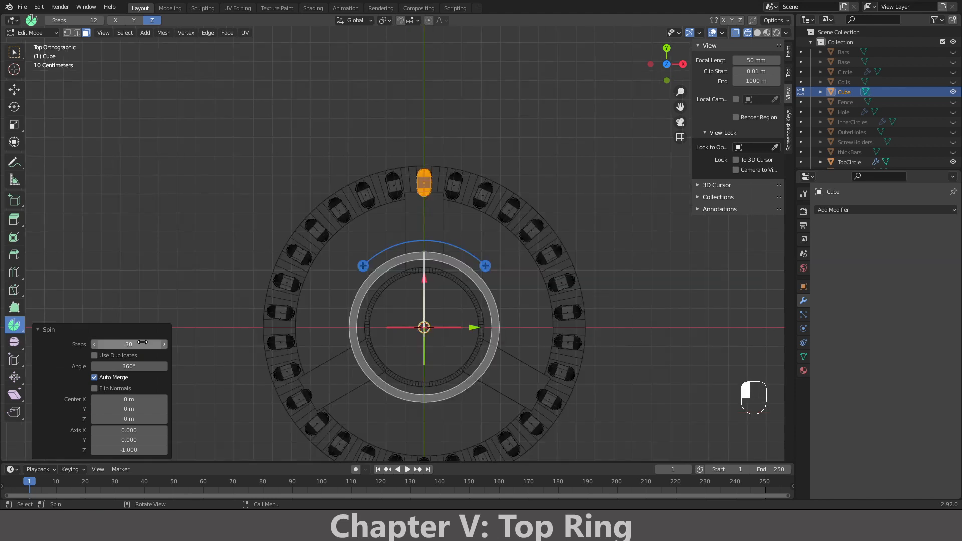
pyautogui.scroll(-1, 266, 299)
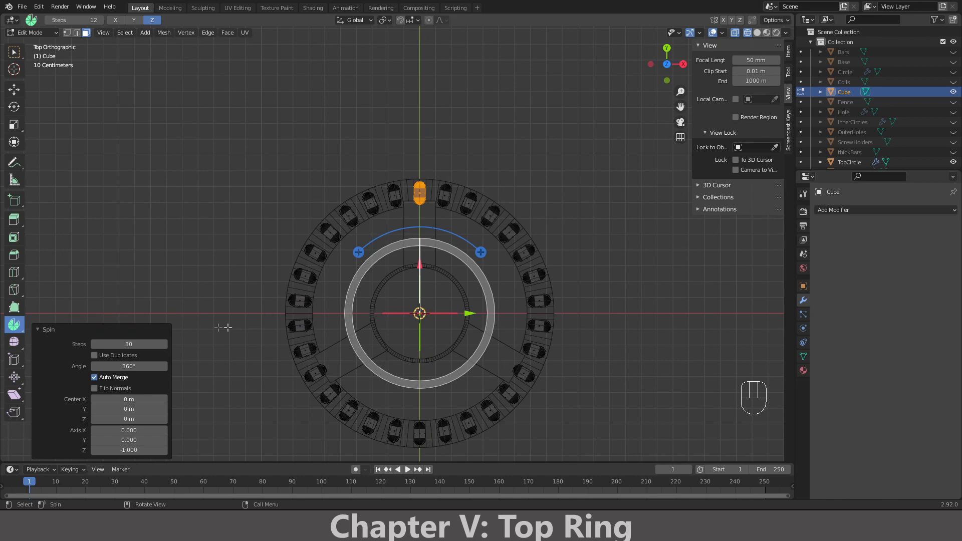
pyautogui.press('Tab')
pyautogui.moveTo(218, 327); pyautogui.dragTo(227, 260, button='middle')
pyautogui.moveTo(227, 260); pyautogui.dragTo(227, 261, button='middle')
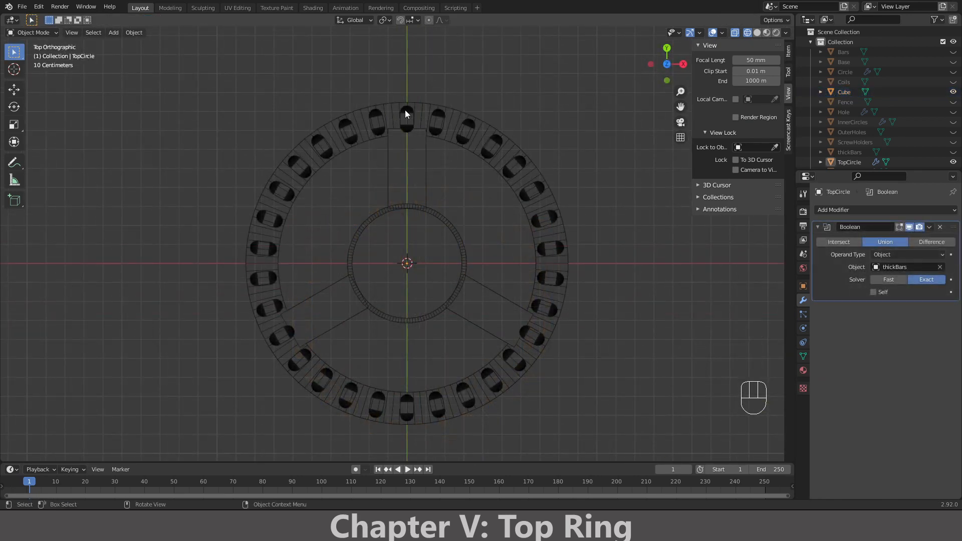
# - Delete the faces of the three linked pills that sit at the outer ends of the thick bars
pyautogui.click(406, 110)
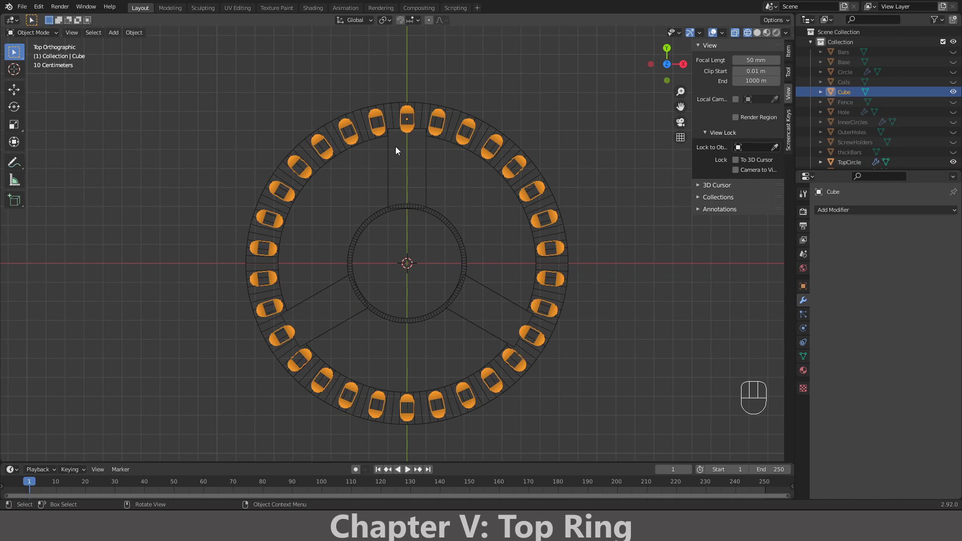
pyautogui.press('Tab')
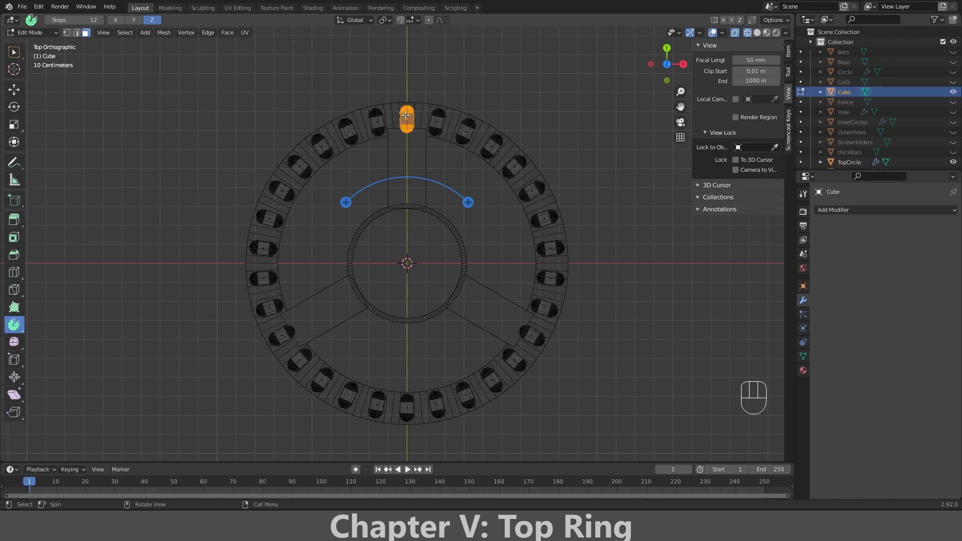
pyautogui.press('l')
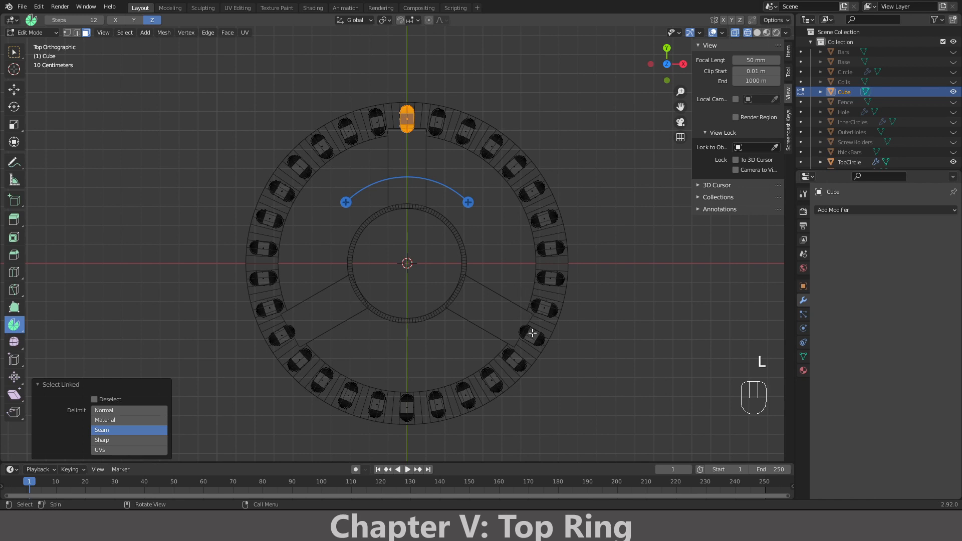
pyautogui.press('l')
pyautogui.press('l')
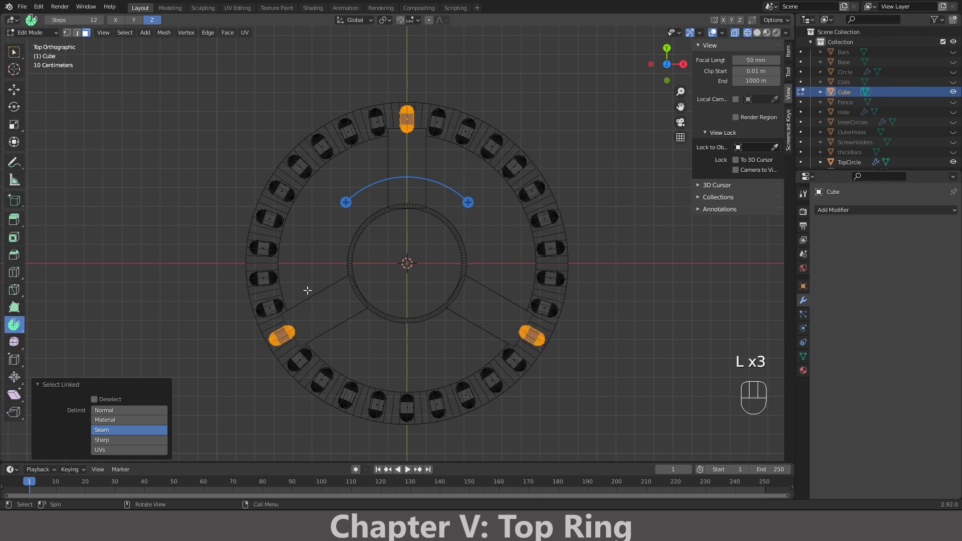
pyautogui.press('Delete')
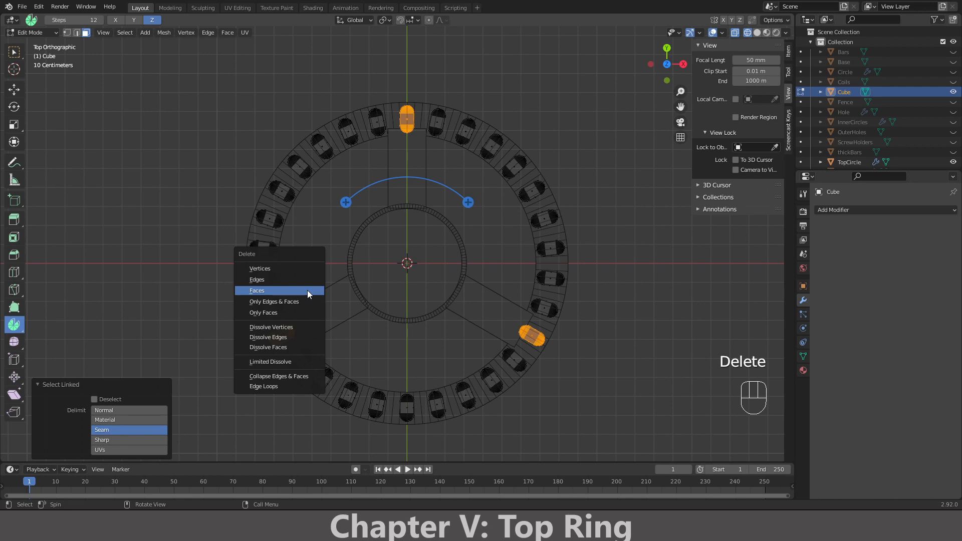
pyautogui.click(307, 291)
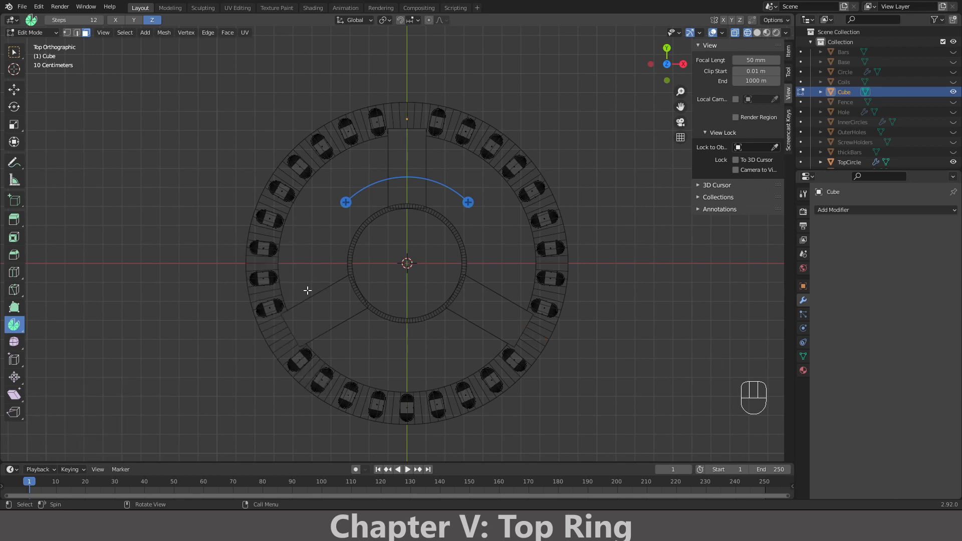
pyautogui.press('Tab')
# - Rename the Cube object as Pills
pyautogui.moveTo(305, 251)
pyautogui.mouseDown(button='middle')
pyautogui.moveTo(321, 199)
pyautogui.moveTo(298, 258)
pyautogui.mouseUp(button='middle')
pyautogui.press('KP_1')
pyautogui.press('KP_7')
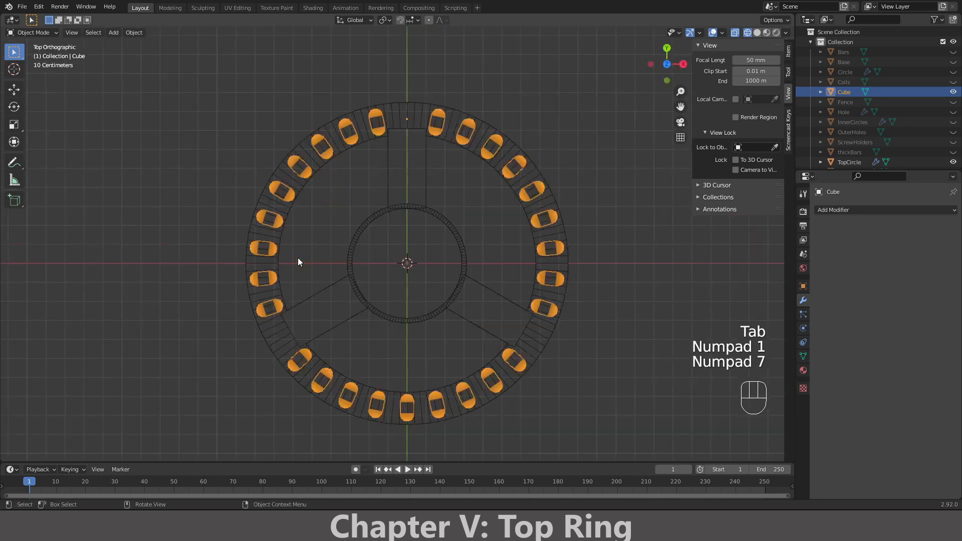
pyautogui.doubleClick(845, 92)
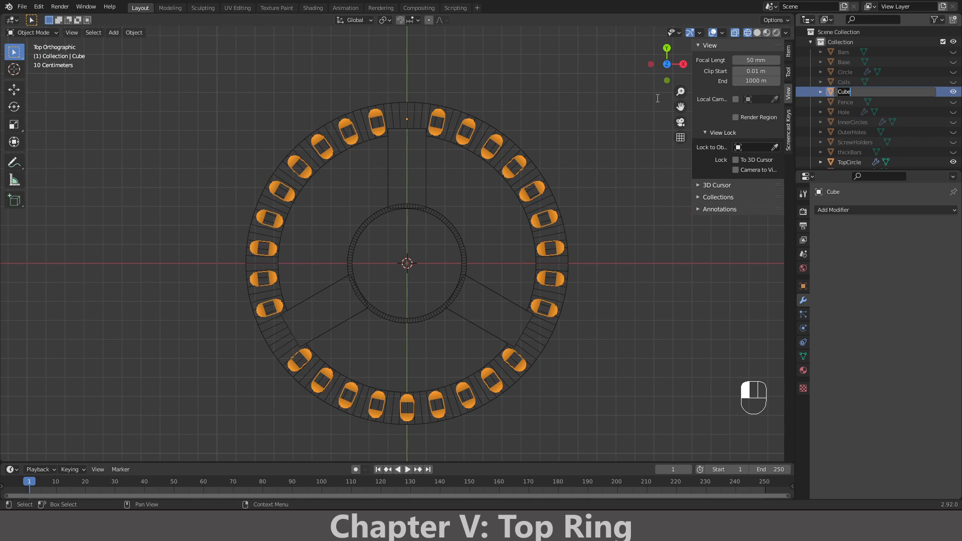
pyautogui.write('Pills')
pyautogui.press('Return')
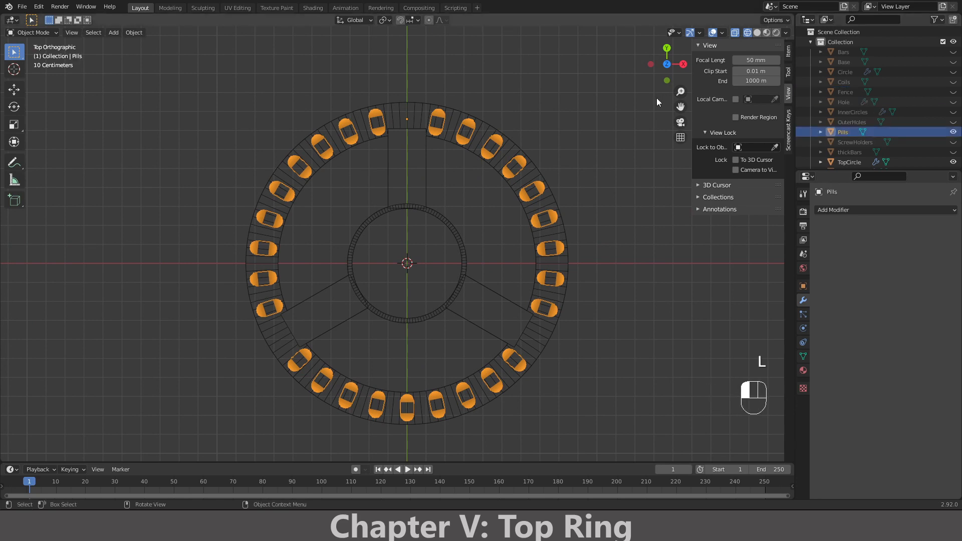
# - Add a second Boolean modifier to TopCircle, a Difference with Pills as its object
pyautogui.click(377, 201)
pyautogui.moveTo(338, 215); pyautogui.dragTo(358, 153, button='middle')
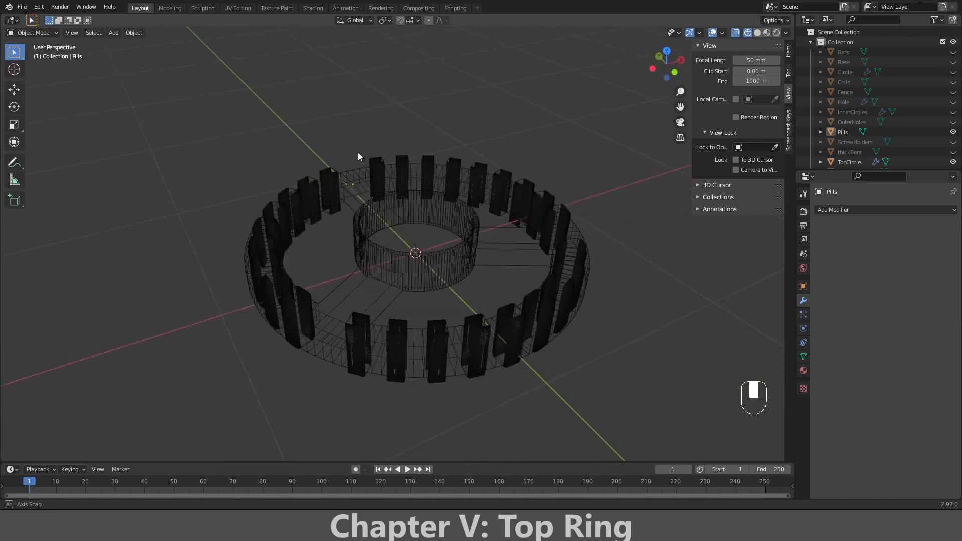
pyautogui.click(319, 330)
pyautogui.moveTo(338, 318); pyautogui.dragTo(370, 326, button='middle')
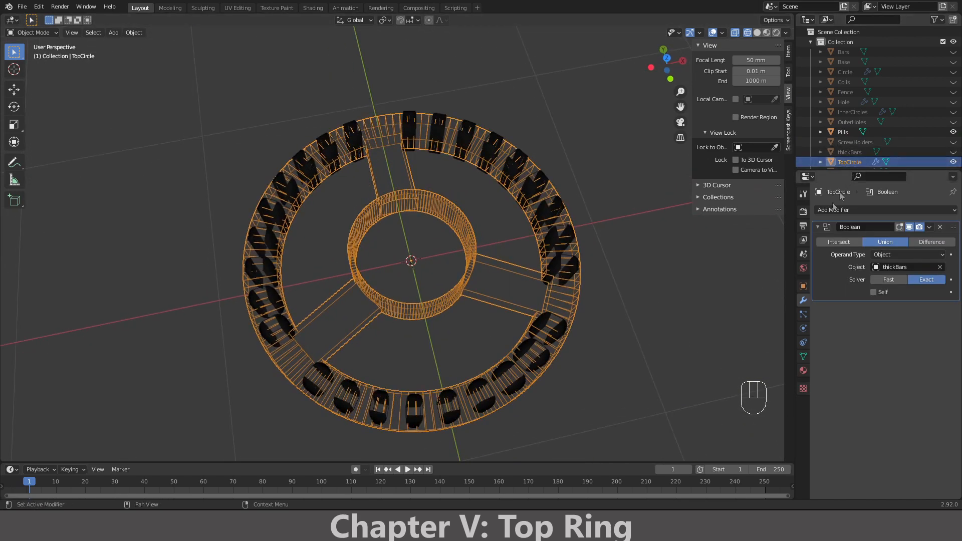
pyautogui.click(863, 210)
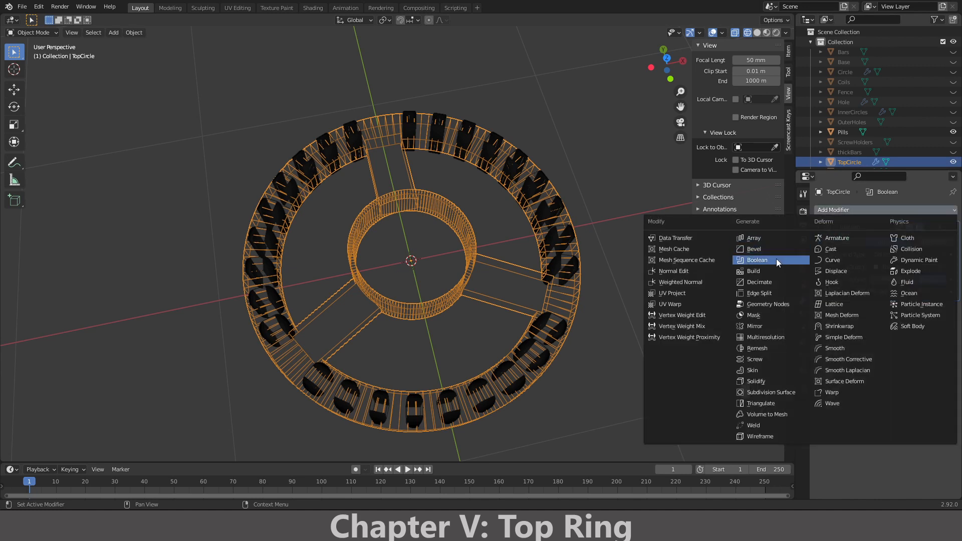
pyautogui.click(778, 261)
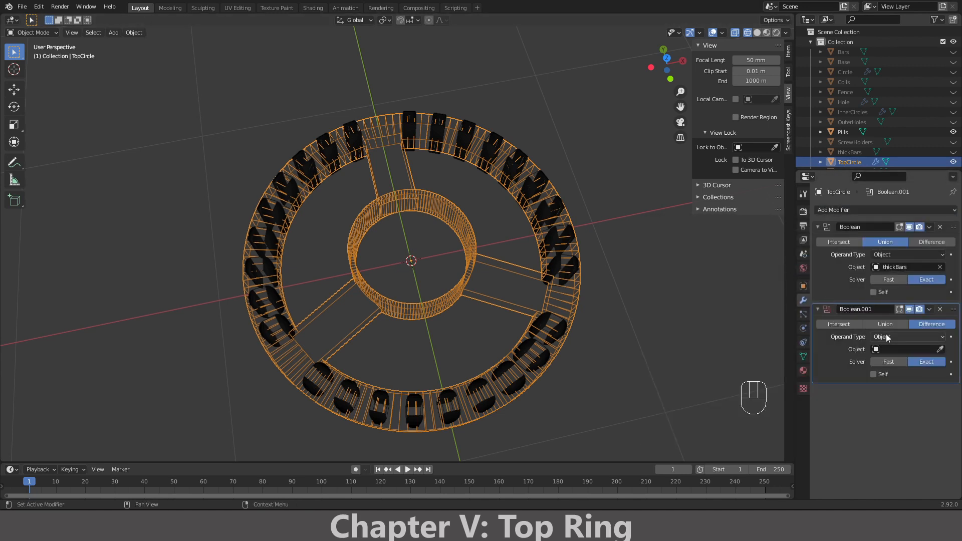
pyautogui.click(911, 350)
pyautogui.scroll(-6, 885, 412)
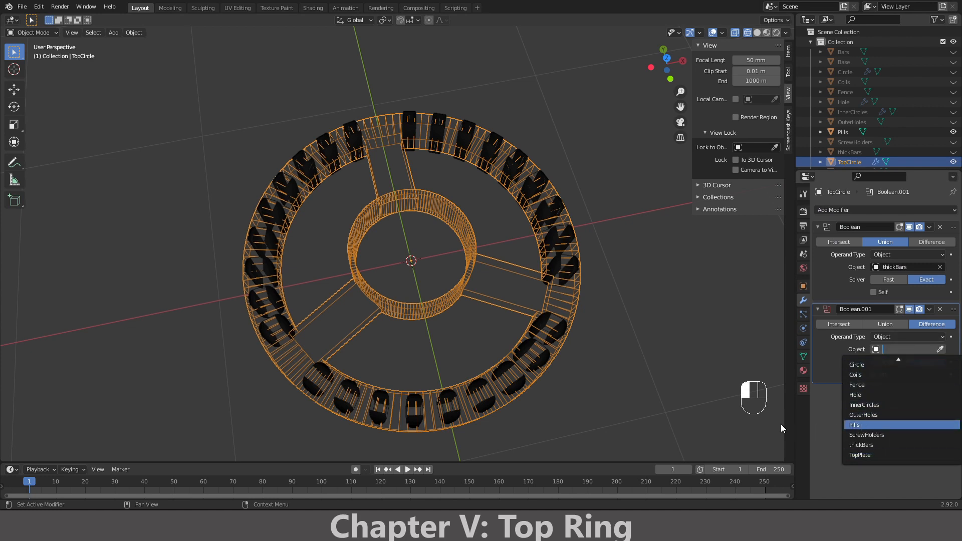
pyautogui.click(862, 425)
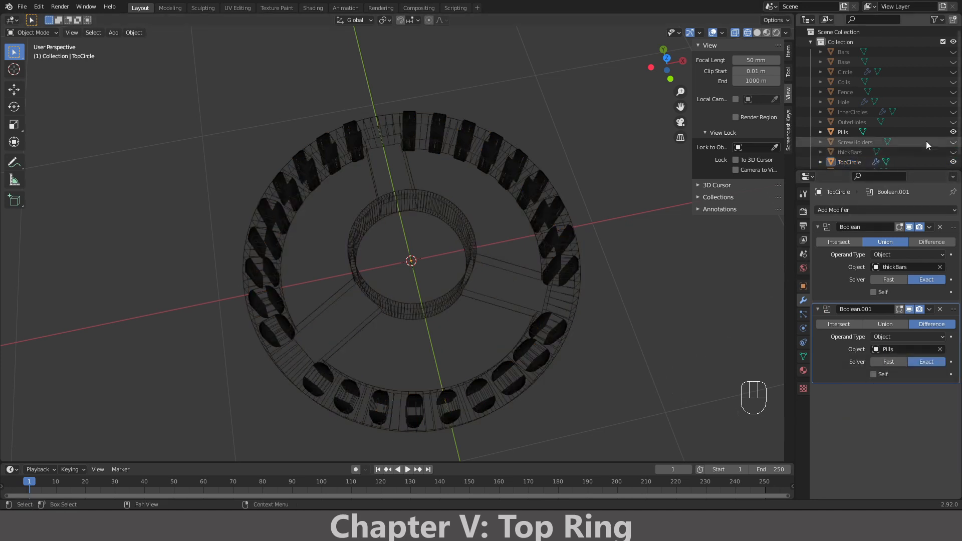
# - Hide Pills, display the model in solid shading, and set the Pills Boolean modifier's solver to Fast
pyautogui.click(953, 132)
pyautogui.moveTo(556, 194); pyautogui.dragTo(535, 229, button='middle')
pyautogui.press('KP_1')
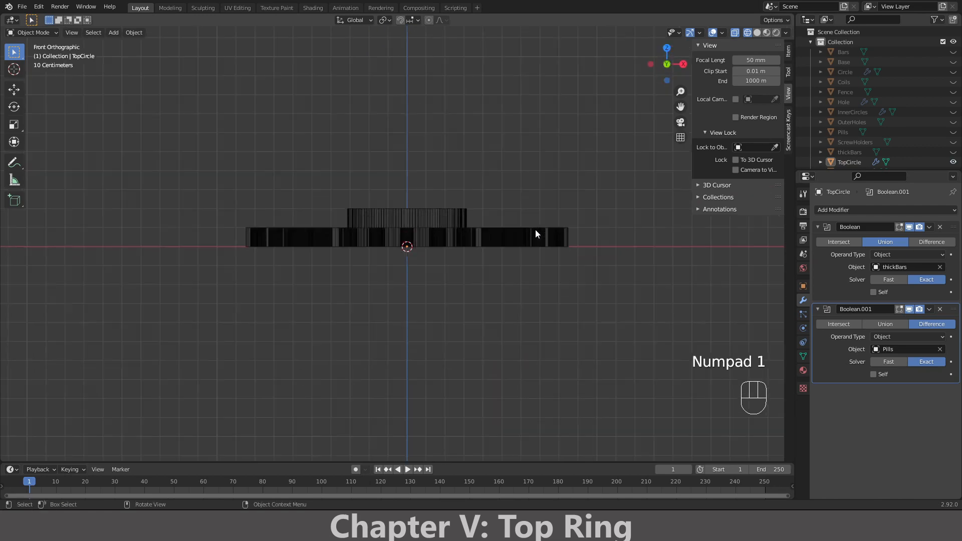
pyautogui.press('z')
pyautogui.click(606, 234)
pyautogui.moveTo(606, 233)
pyautogui.mouseDown(button='middle')
pyautogui.moveTo(517, 233)
pyautogui.moveTo(499, 306)
pyautogui.mouseUp(button='middle')
pyautogui.moveTo(498, 303); pyautogui.dragTo(537, 326, button='middle')
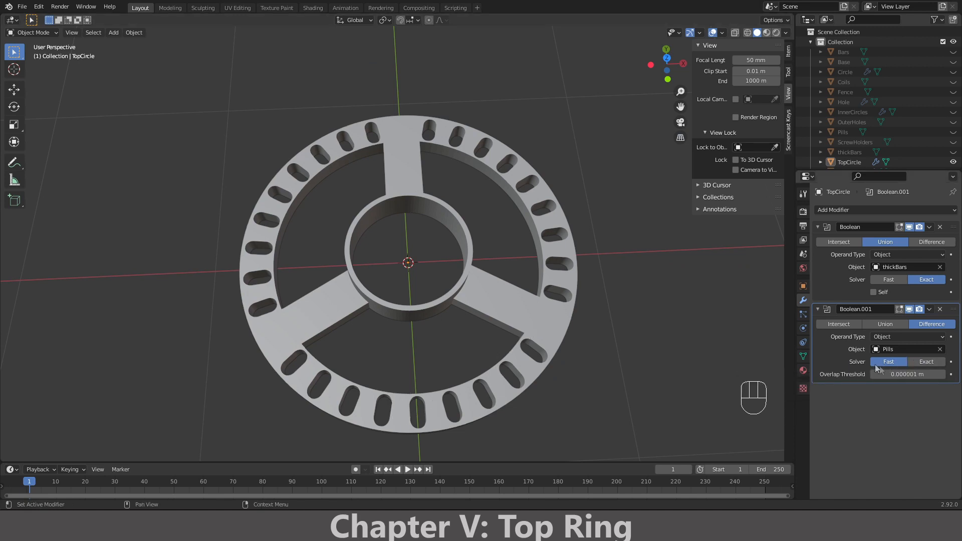
pyautogui.moveTo(527, 346); pyautogui.dragTo(447, 273, button='middle')
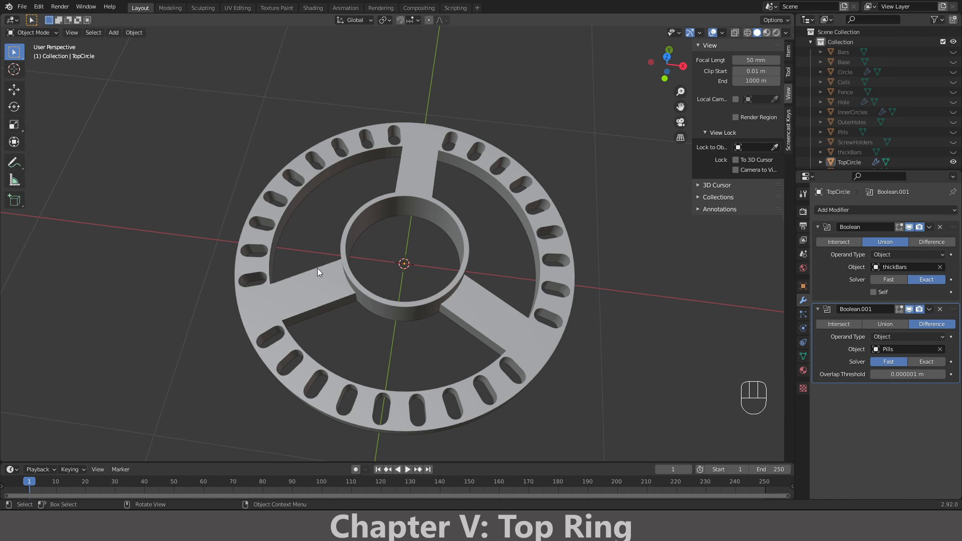
# - Unhide Pills and thickBars and select both together with TopCircle
pyautogui.scroll(-2, 507, 228)
pyautogui.moveTo(507, 228); pyautogui.dragTo(504, 256, button='middle')
pyautogui.scroll(-1, 952, 159)
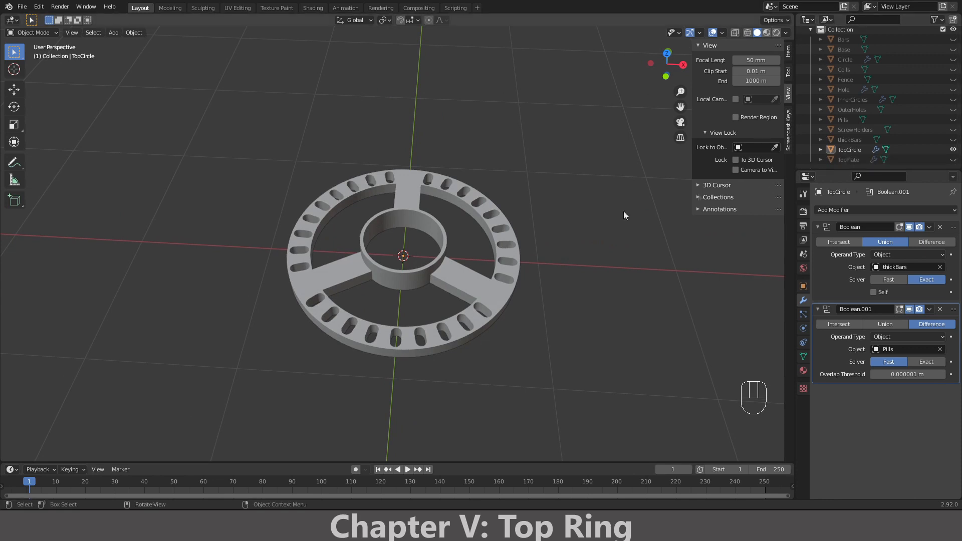
pyautogui.click(477, 308)
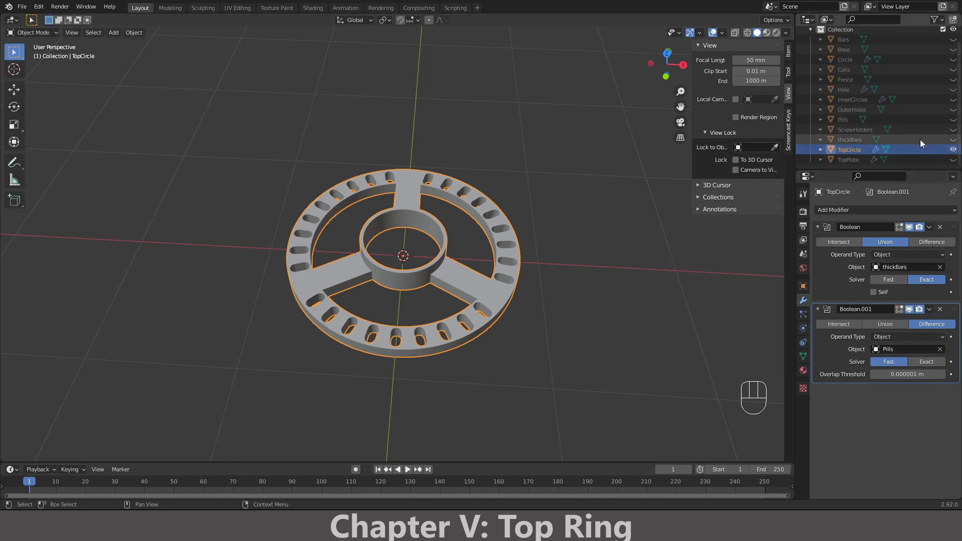
pyautogui.click(954, 119)
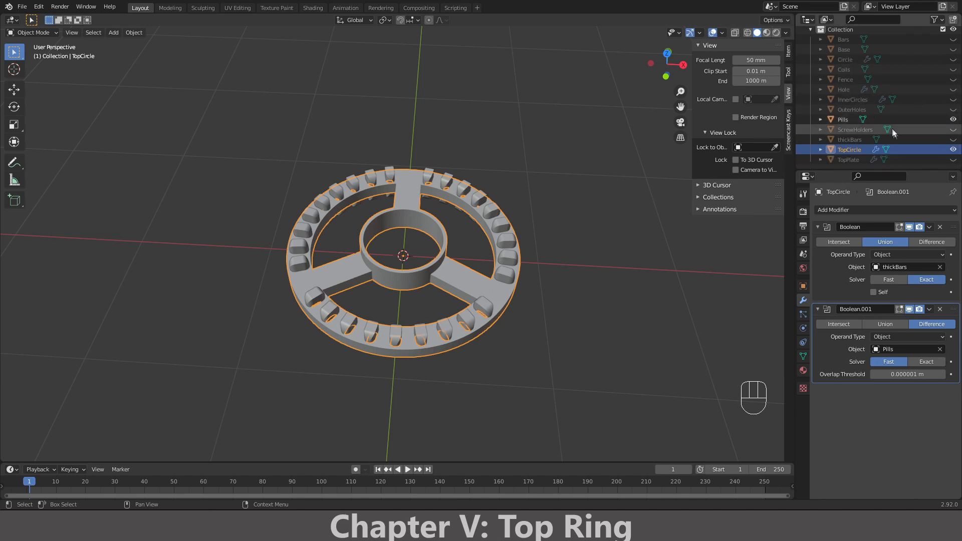
pyautogui.click(954, 140)
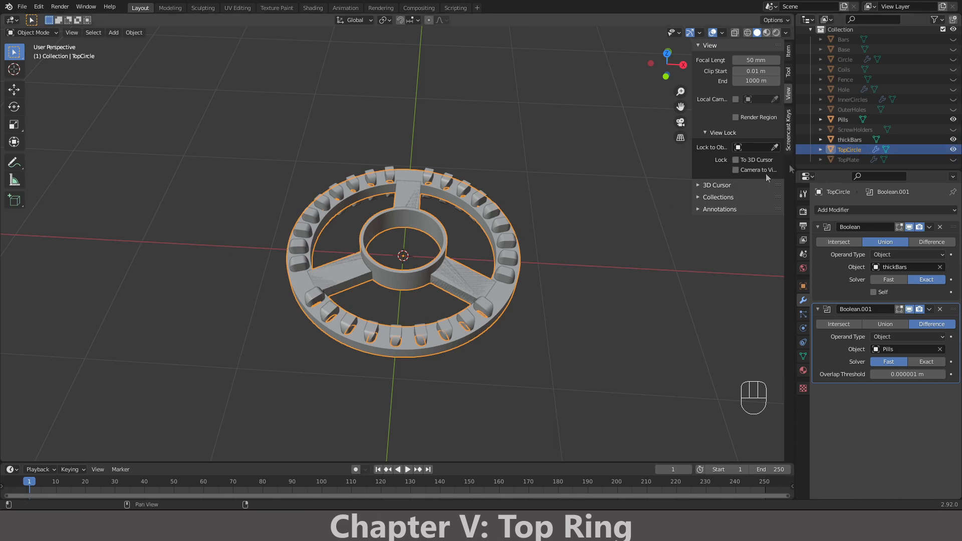
pyautogui.keyDown('shift'); pyautogui.click(850, 140); pyautogui.keyUp('shift')
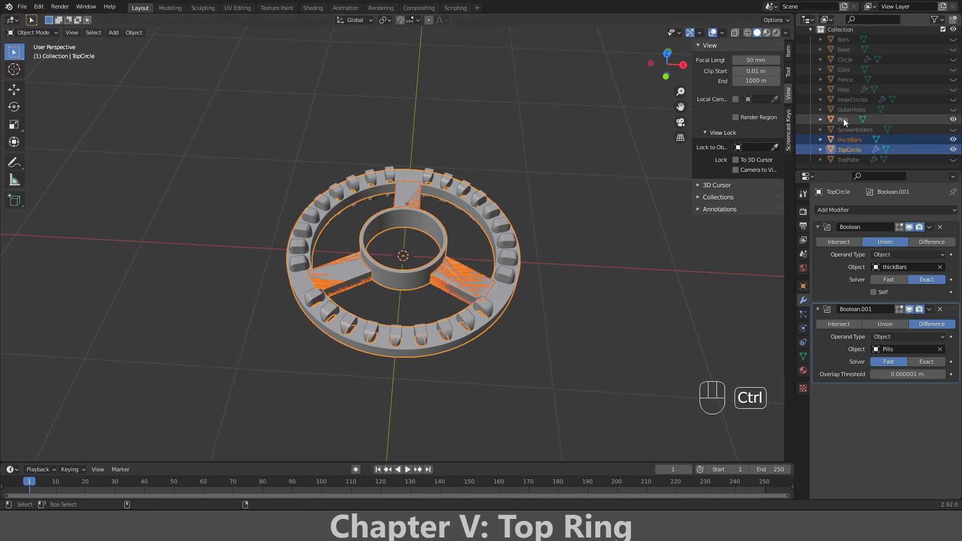
pyautogui.keyDown('ctrl'); pyautogui.click(844, 119); pyautogui.keyUp('ctrl')
# - Unhide TopPlate and move the selected top ring objects up 1.1 m along Z in front view
pyautogui.press('KP_1')
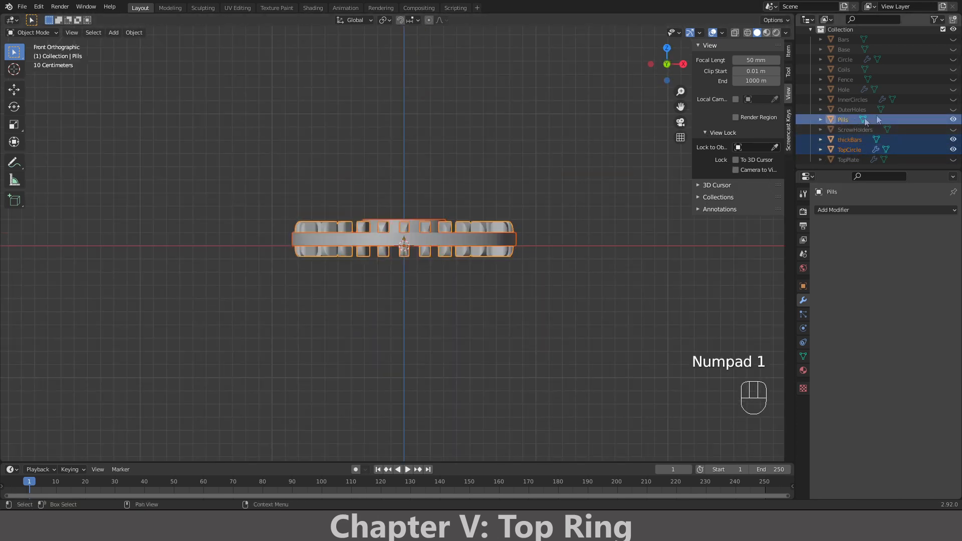
pyautogui.click(954, 160)
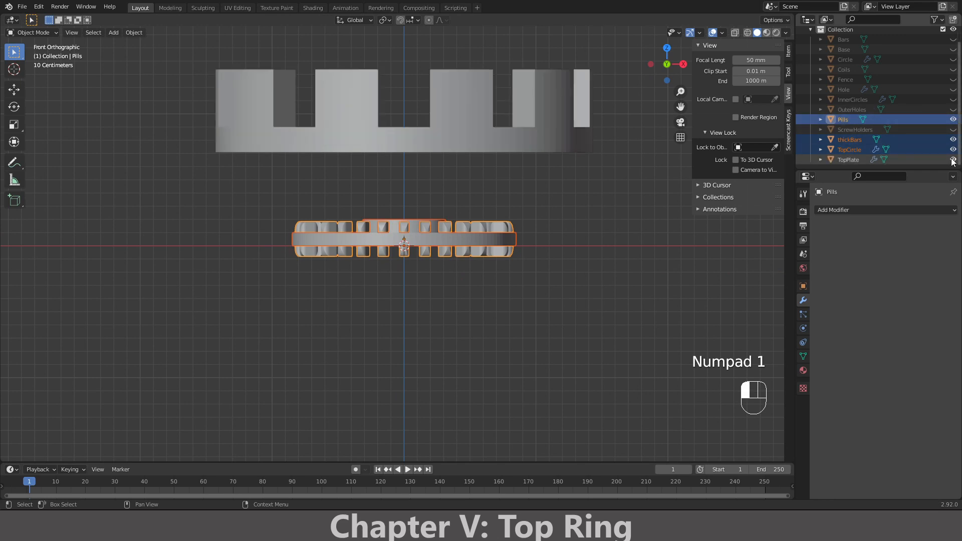
pyautogui.press('g')
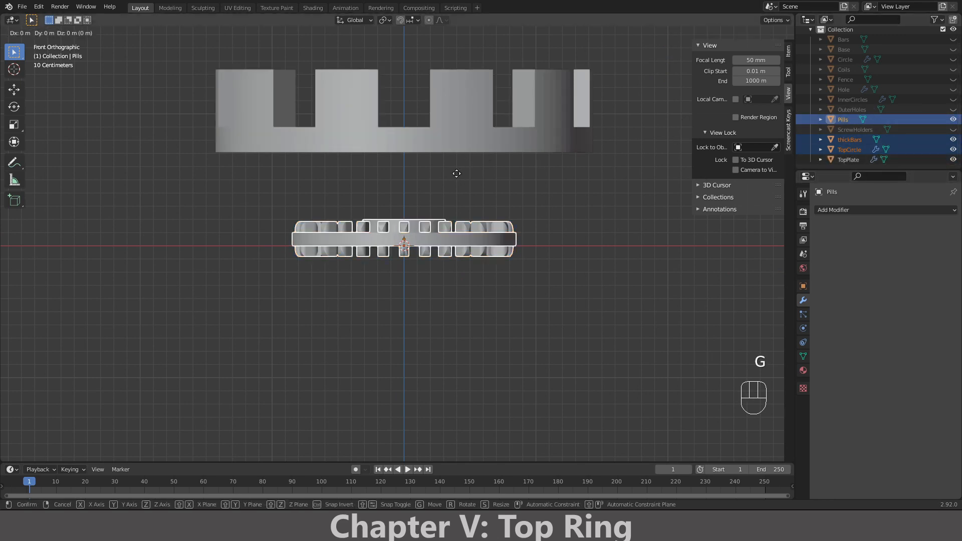
pyautogui.press('z')
pyautogui.press('ctrl')
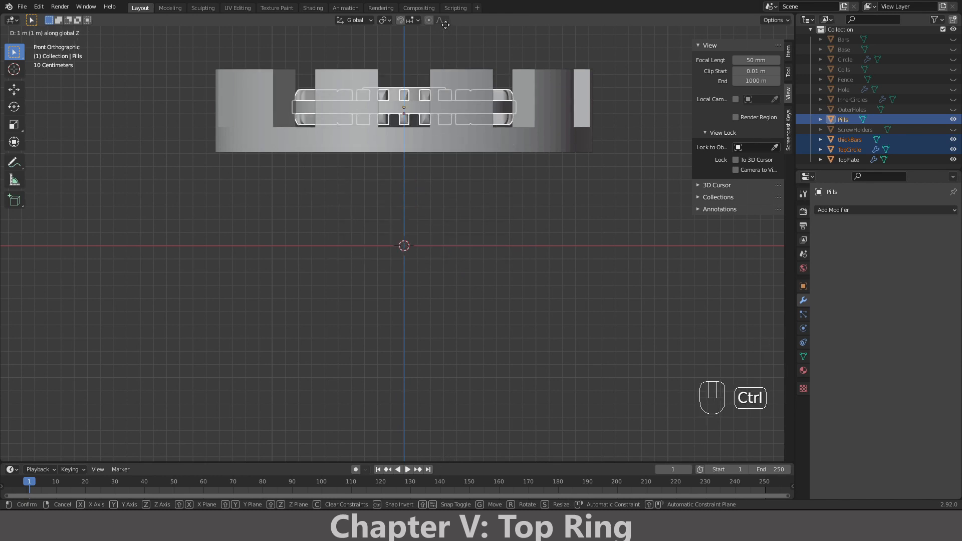
pyautogui.click(447, 459)
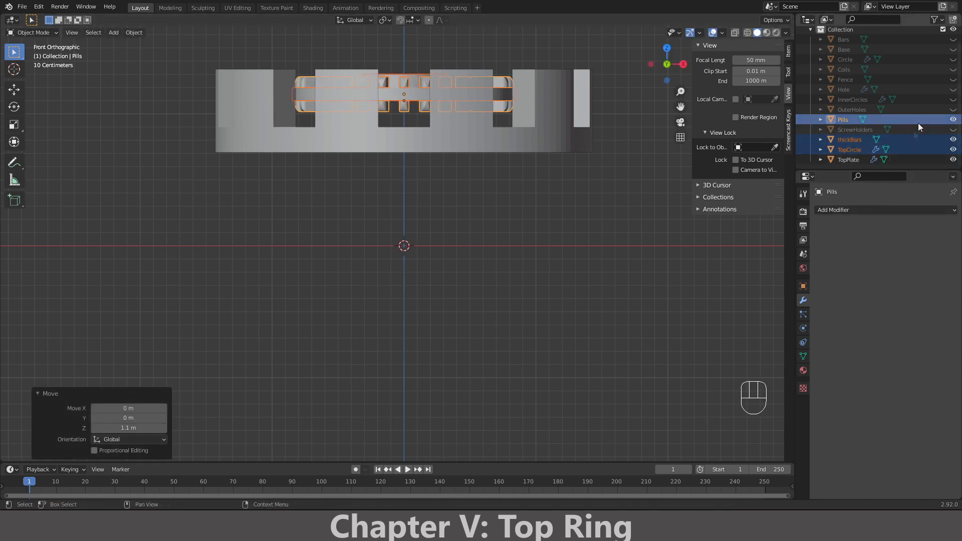
# - Unhide InnerCircles and, in wireframe front view, raise the selected ring objects another 0.02 m along Z
pyautogui.click(954, 100)
pyautogui.moveTo(453, 101)
pyautogui.mouseDown(button='middle')
pyautogui.moveTo(454, 175)
pyautogui.moveTo(447, 158)
pyautogui.moveTo(440, 196)
pyautogui.moveTo(386, 151)
pyautogui.moveTo(400, 137)
pyautogui.mouseUp(button='middle')
pyautogui.press('KP_1')
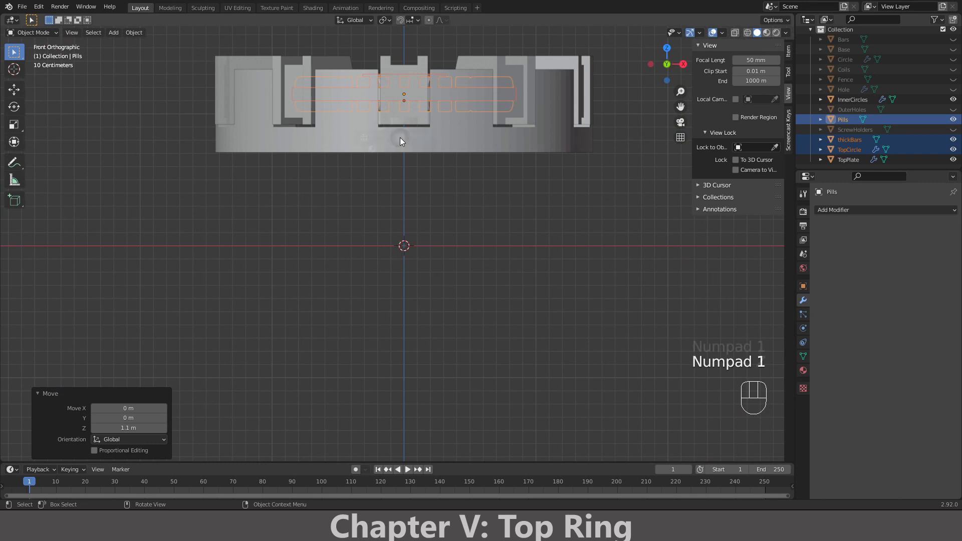
pyautogui.press('z')
pyautogui.click(357, 136)
pyautogui.keyDown('shift'); pyautogui.moveTo(421, 120); pyautogui.dragTo(425, 230, button='middle'); pyautogui.keyUp('shift')
pyautogui.scroll(4, 401, 206)
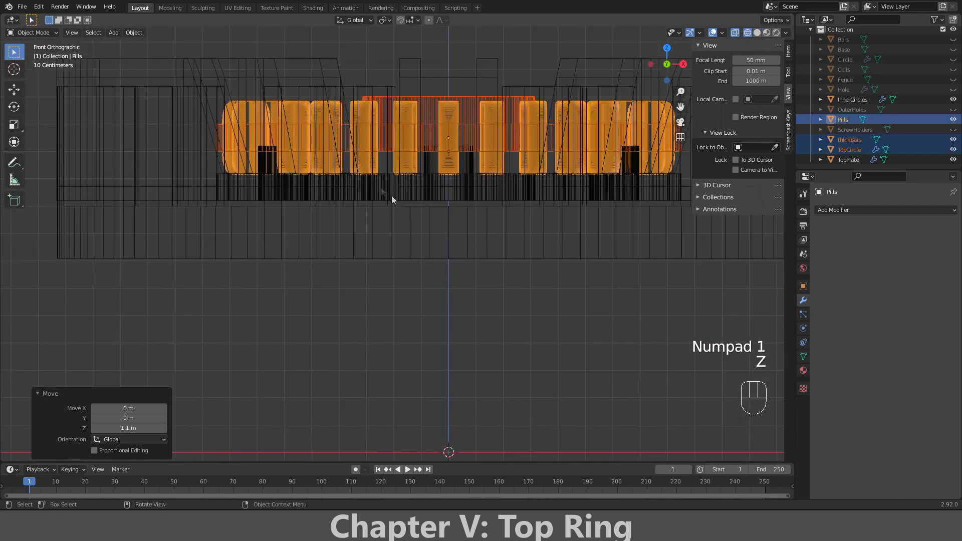
pyautogui.keyDown('shift'); pyautogui.moveTo(392, 196); pyautogui.dragTo(434, 228, button='middle'); pyautogui.keyUp('shift')
pyautogui.scroll(5, 435, 226)
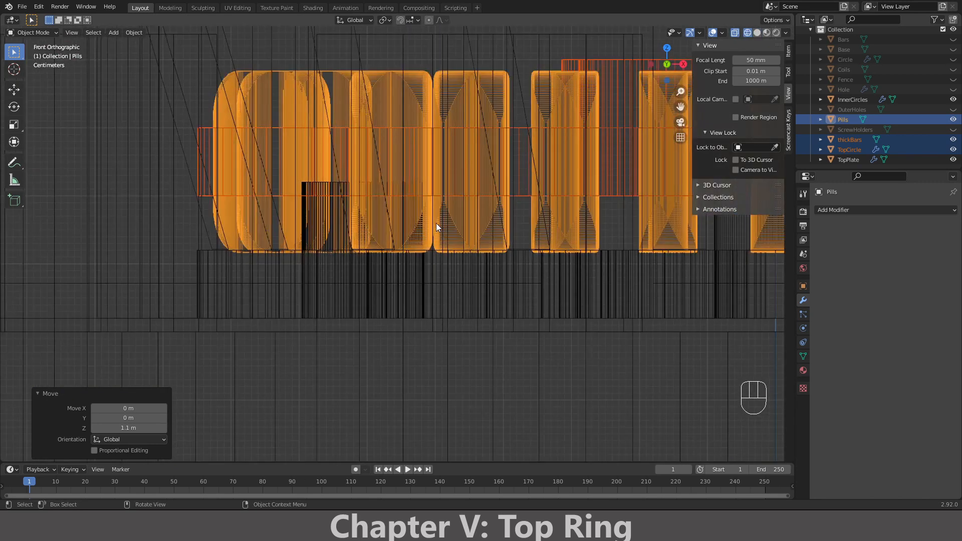
pyautogui.press('g')
pyautogui.press('z')
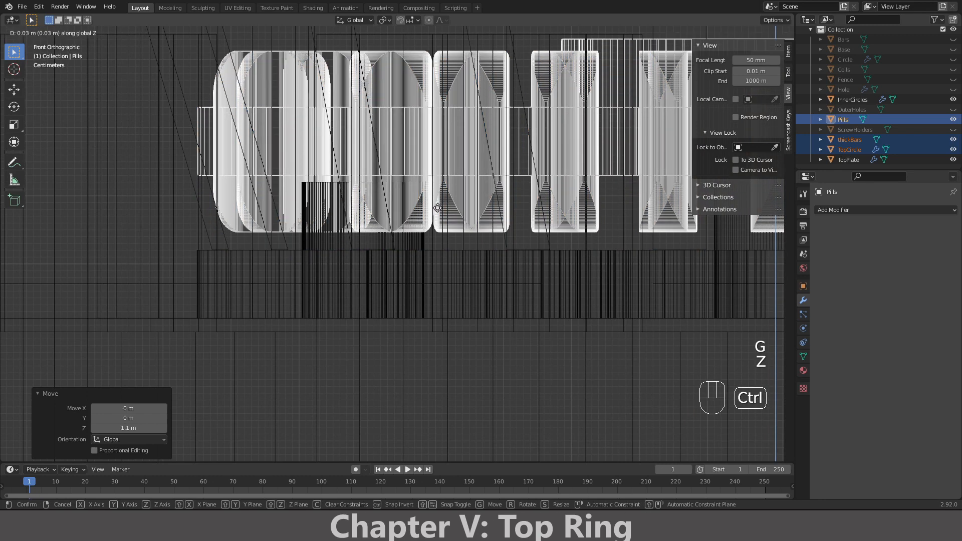
pyautogui.click(438, 211)
# - Hide Pills and thickBars, clear the selection, and return the viewport to solid shading
pyautogui.scroll(-6, 438, 211)
pyautogui.moveTo(438, 210); pyautogui.dragTo(517, 233, button='middle')
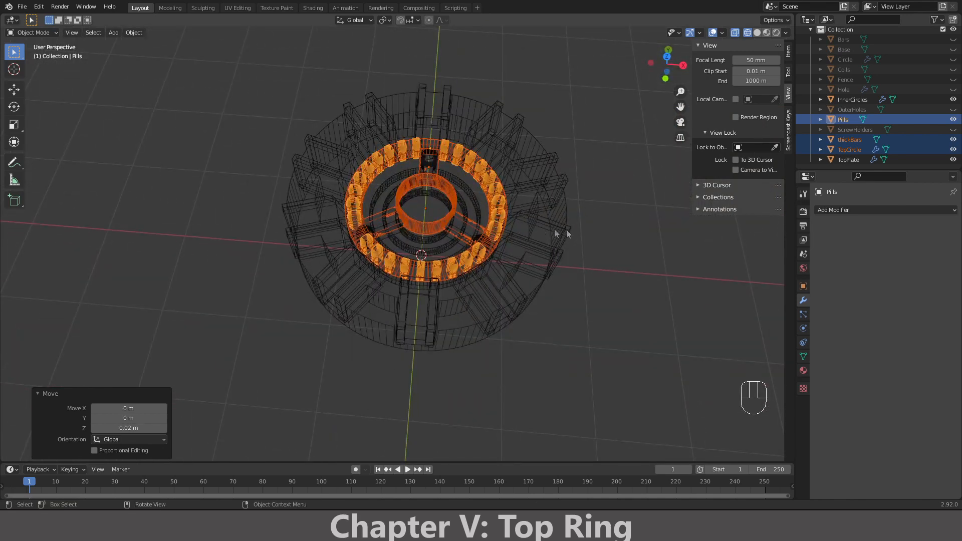
pyautogui.click(954, 119)
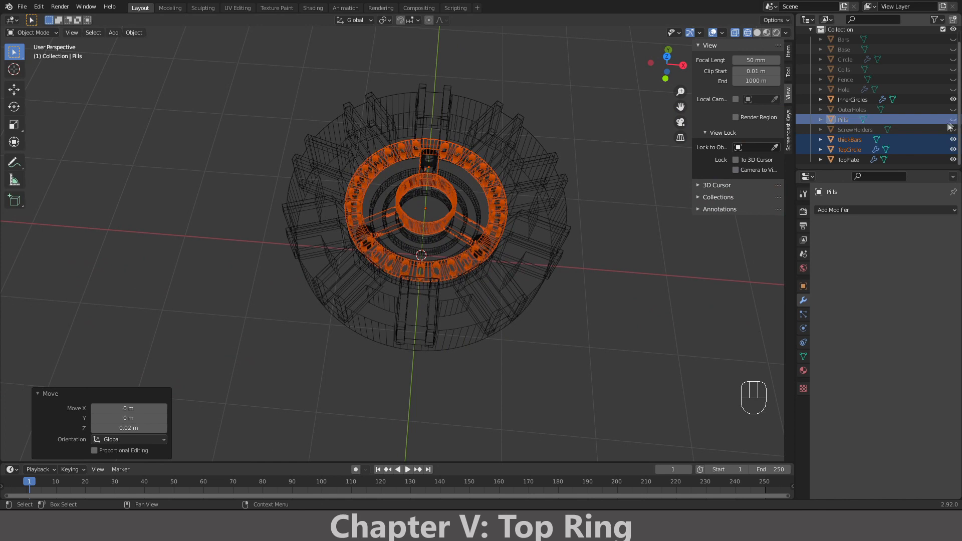
pyautogui.click(954, 140)
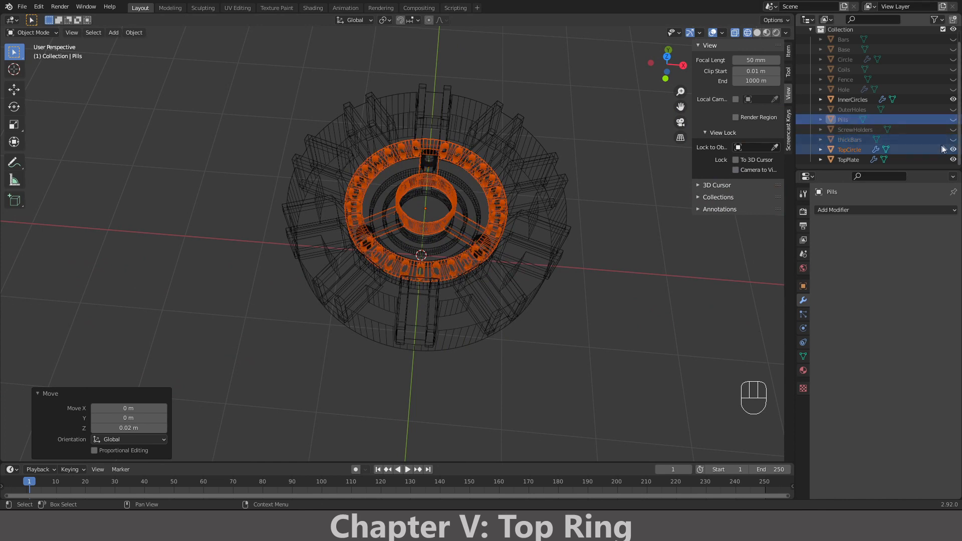
pyautogui.click(627, 203)
pyautogui.press('z')
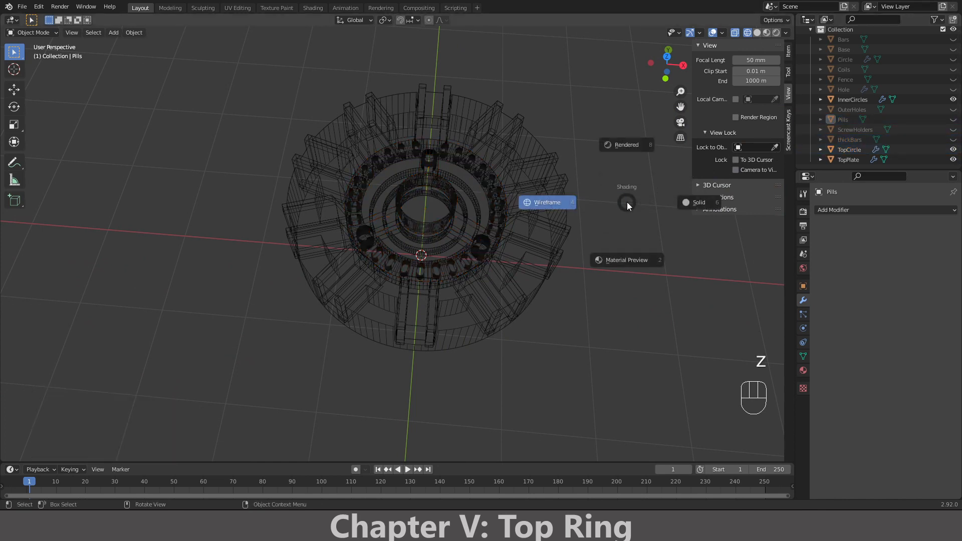
pyautogui.click(666, 197)
# - Unhide Base and Circle and examine how the top ring fits in the assembled model
pyautogui.moveTo(459, 182); pyautogui.dragTo(528, 148, button='middle')
pyautogui.scroll(4, 608, 131)
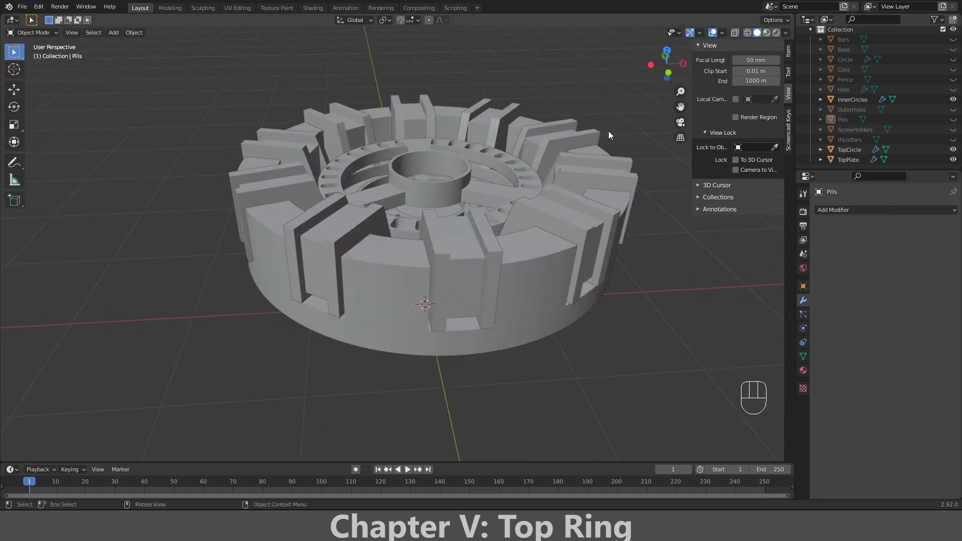
pyautogui.scroll(2, 937, 82)
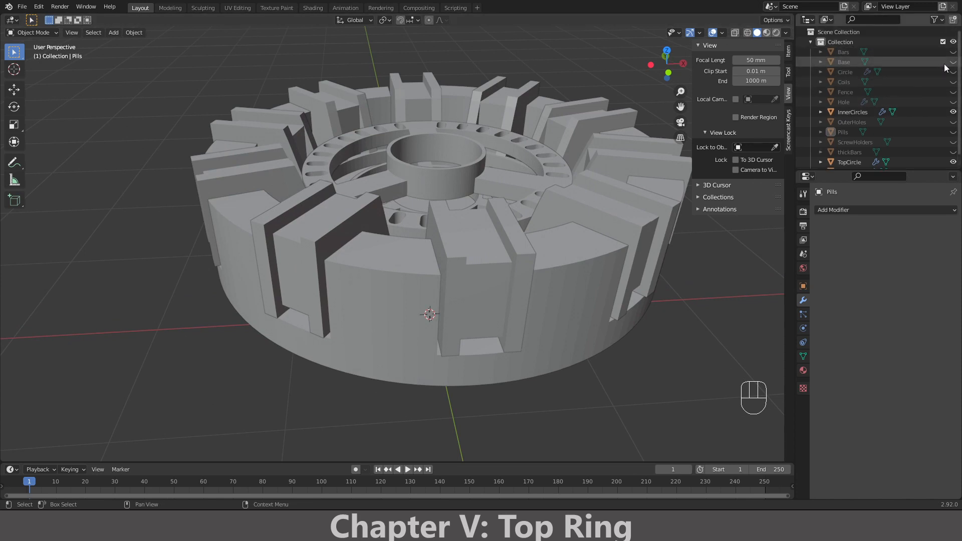
pyautogui.click(953, 62)
pyautogui.moveTo(682, 105); pyautogui.dragTo(681, 83, button='middle')
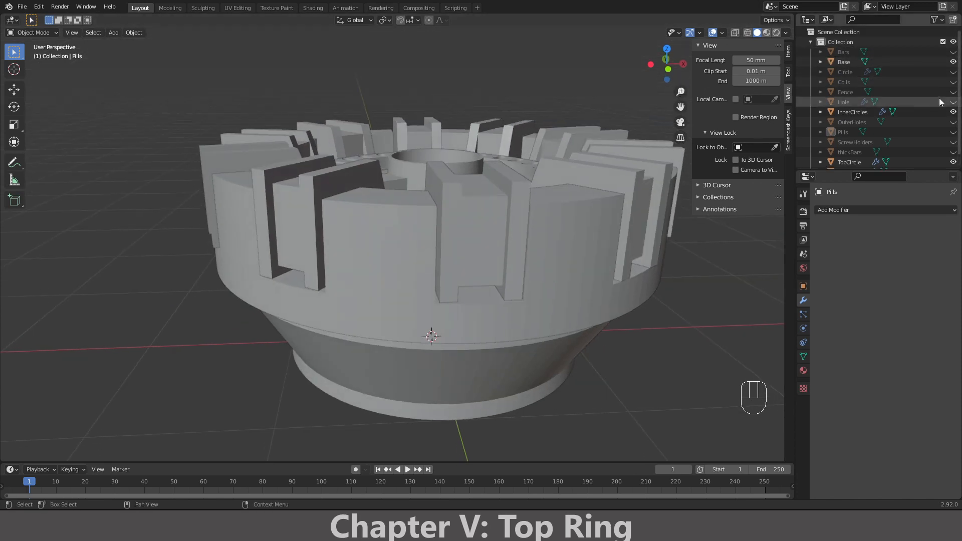
pyautogui.click(953, 72)
pyautogui.moveTo(524, 141); pyautogui.dragTo(592, 227, button='middle')
pyautogui.scroll(3, 551, 175)
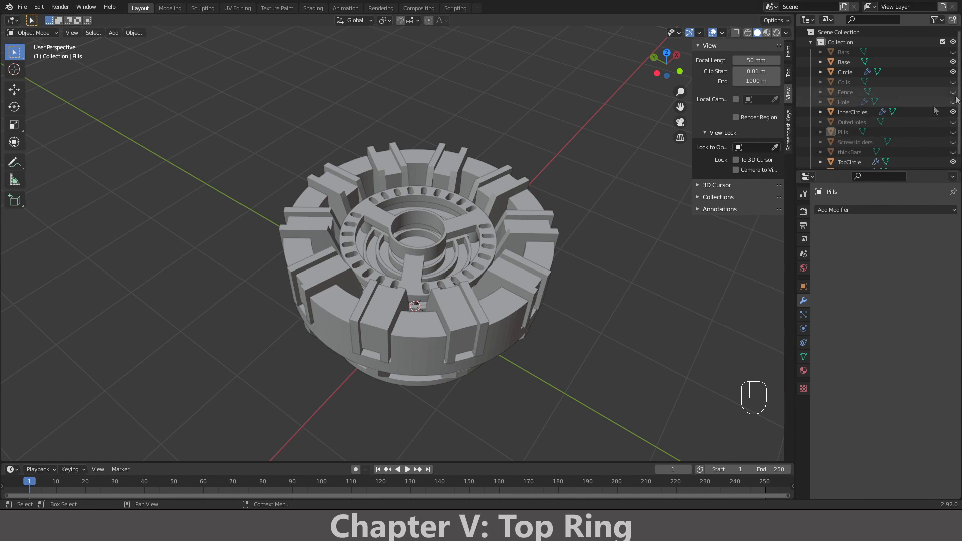
# - Hide Circle, InnerCircles, TopPlate and TopCircle, leaving only Base visible
pyautogui.moveTo(955, 74); pyautogui.dragTo(955, 112)
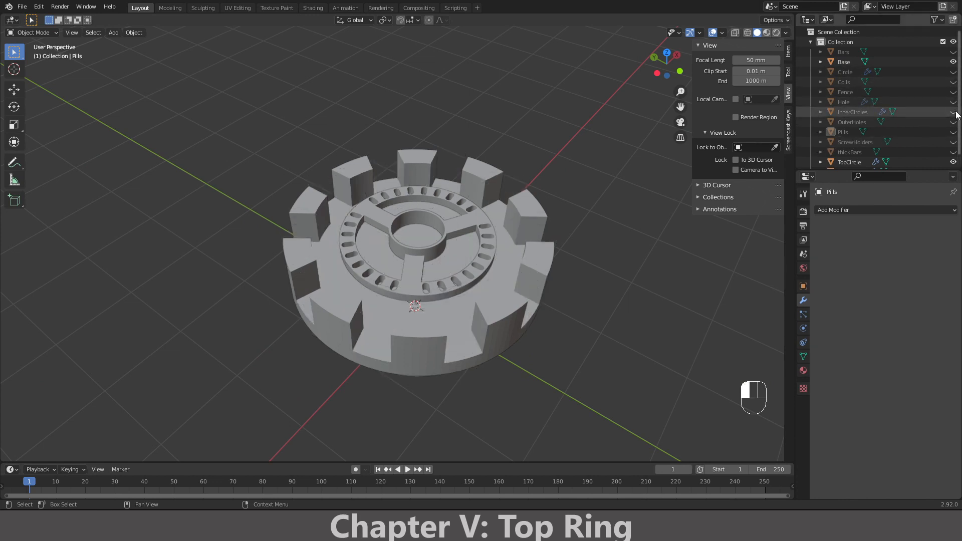
pyautogui.scroll(-1, 955, 120)
pyautogui.click(954, 160)
pyautogui.click(954, 150)
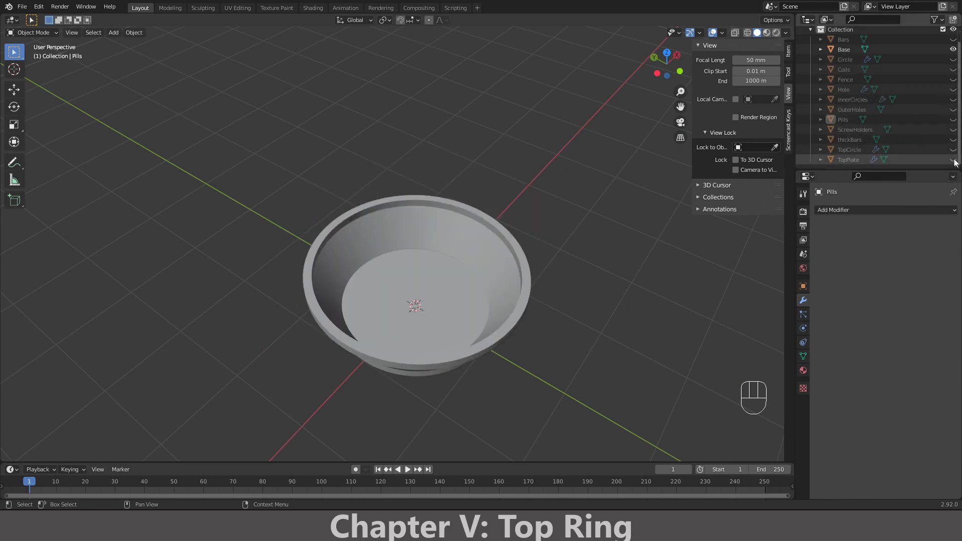
pyautogui.scroll(1, 954, 145)
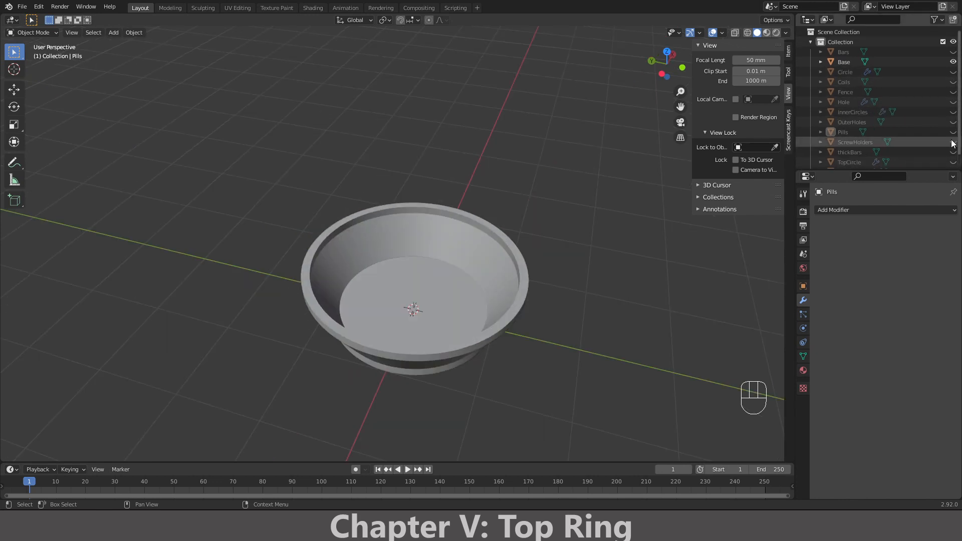
# - Unhide the ScrewHolders object and duplicate it in place
pyautogui.click(954, 142)
pyautogui.moveTo(470, 154)
pyautogui.mouseDown(button='middle')
pyautogui.moveTo(474, 194)
pyautogui.moveTo(476, 137)
pyautogui.mouseUp(button='middle')
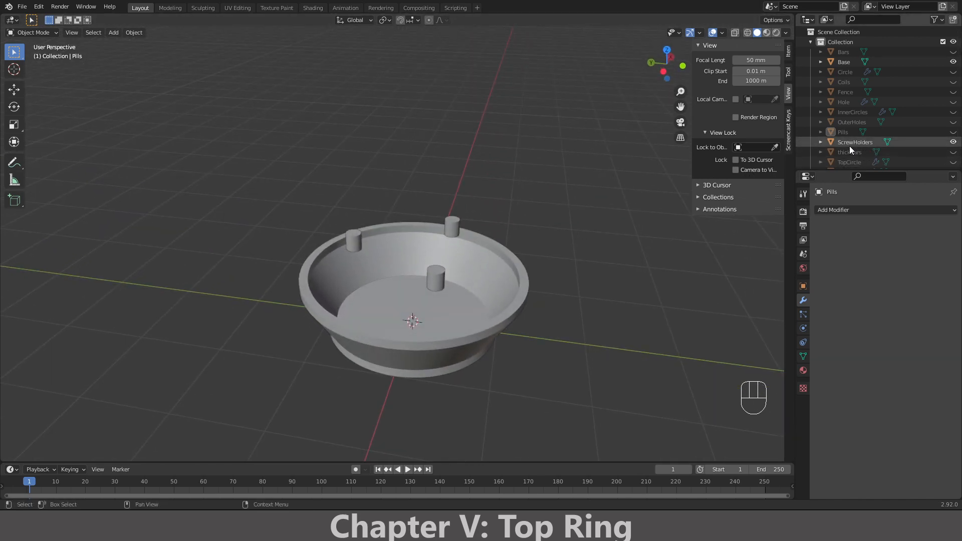
pyautogui.moveTo(534, 180); pyautogui.dragTo(517, 214, button='middle')
pyautogui.click(470, 210)
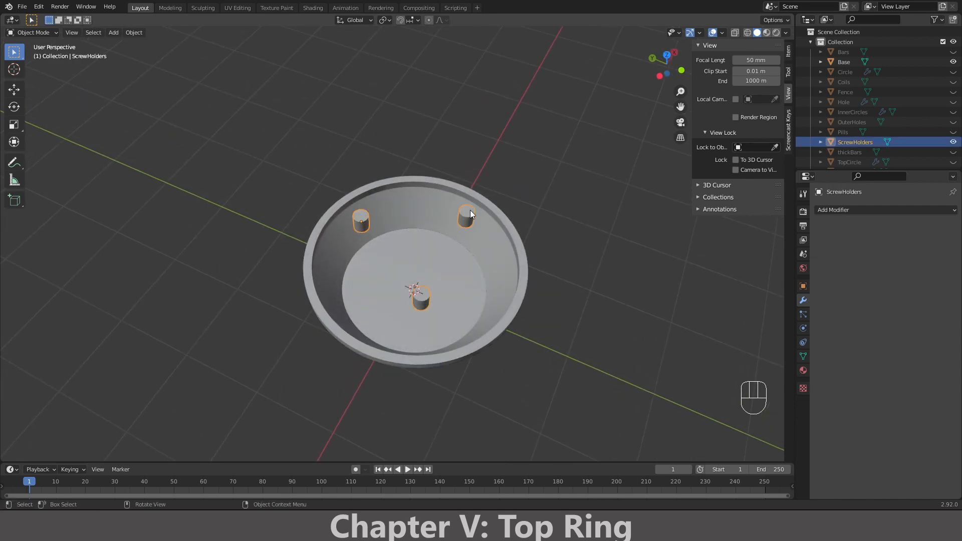
pyautogui.hotkey('shift', 'd')
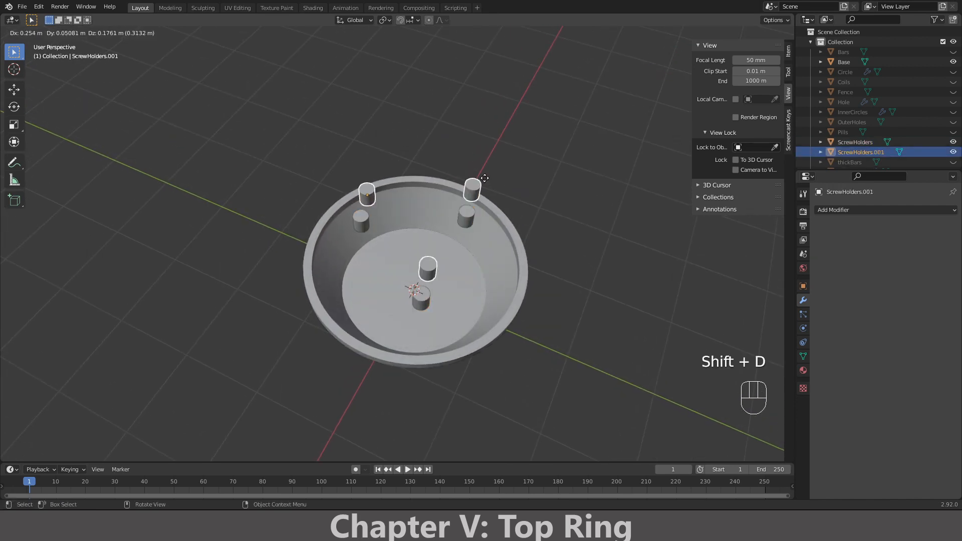
pyautogui.rightClick(486, 174)
# - Rename the duplicated screw holders object as ScrewHoldersBase
pyautogui.doubleClick(851, 150)
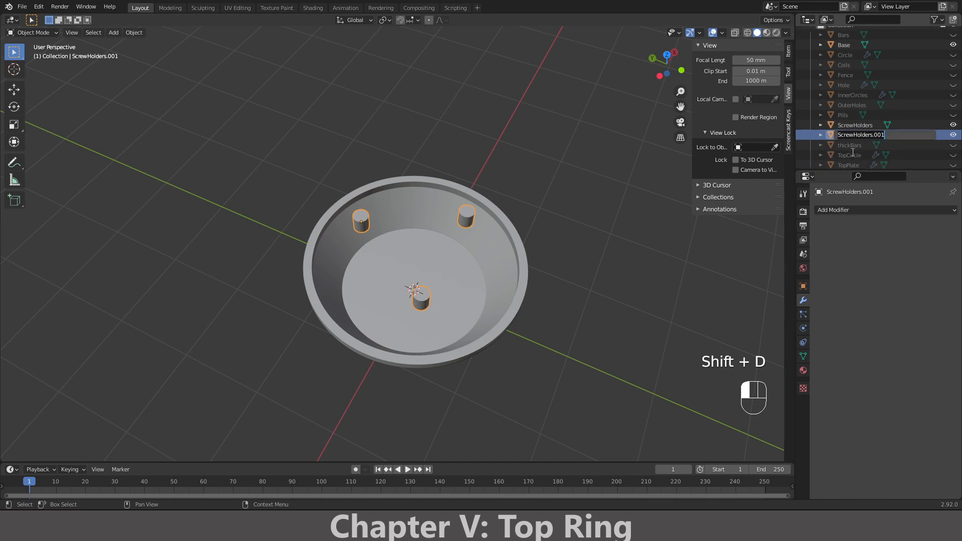
pyautogui.write('S')
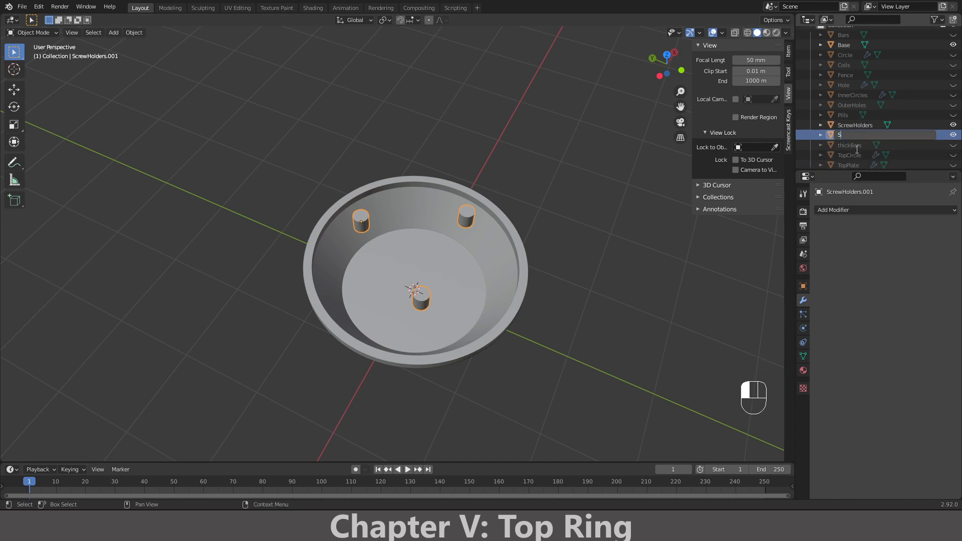
pyautogui.write('DrewHoldersBase')
pyautogui.press('Return')
# - Move ScrewHoldersBase down 0.6 m along Z into the Base in front view
pyautogui.press('KP_1')
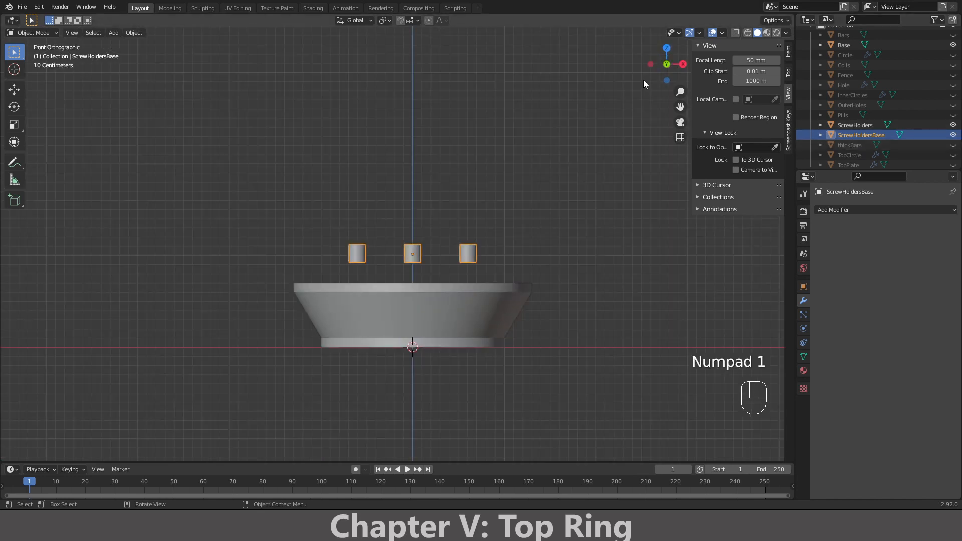
pyautogui.scroll(2, 633, 85)
pyautogui.press('g')
pyautogui.press('z')
pyautogui.click(525, 260)
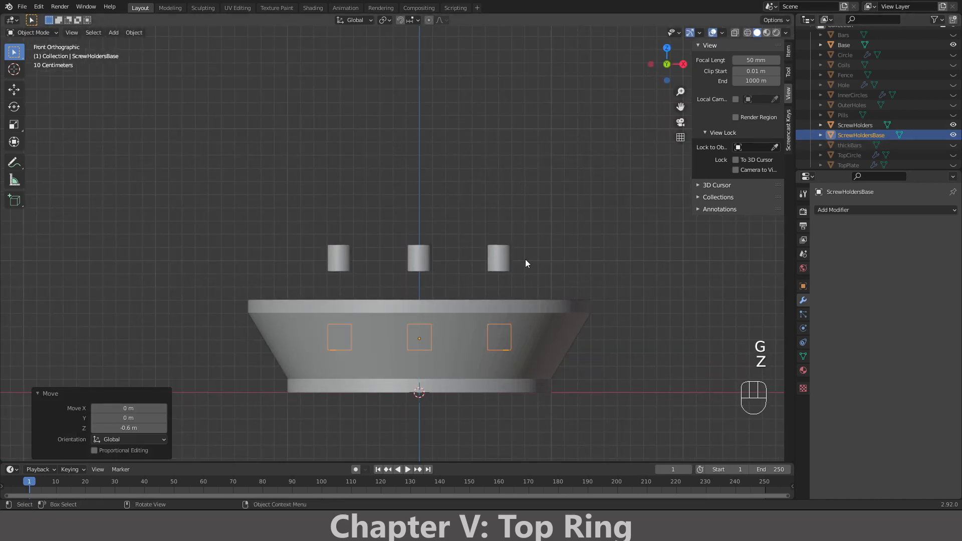
# - Switch to wireframe shading and scale ScrewHoldersBase by 3 along Z
pyautogui.press('z')
pyautogui.click(453, 259)
pyautogui.keyDown('shift'); pyautogui.moveTo(531, 287); pyautogui.dragTo(554, 236, button='middle'); pyautogui.keyUp('shift')
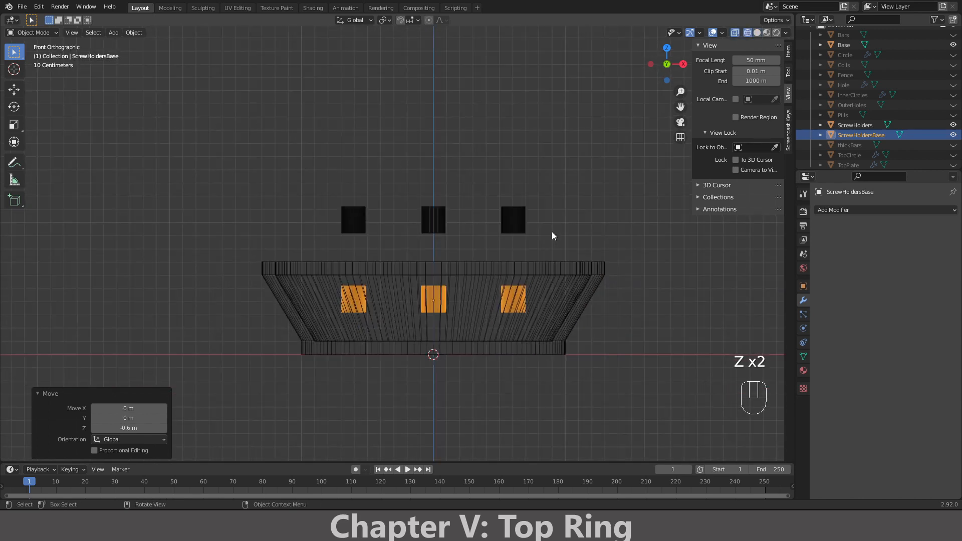
pyautogui.press('s')
pyautogui.press('z')
pyautogui.press('ctrl')
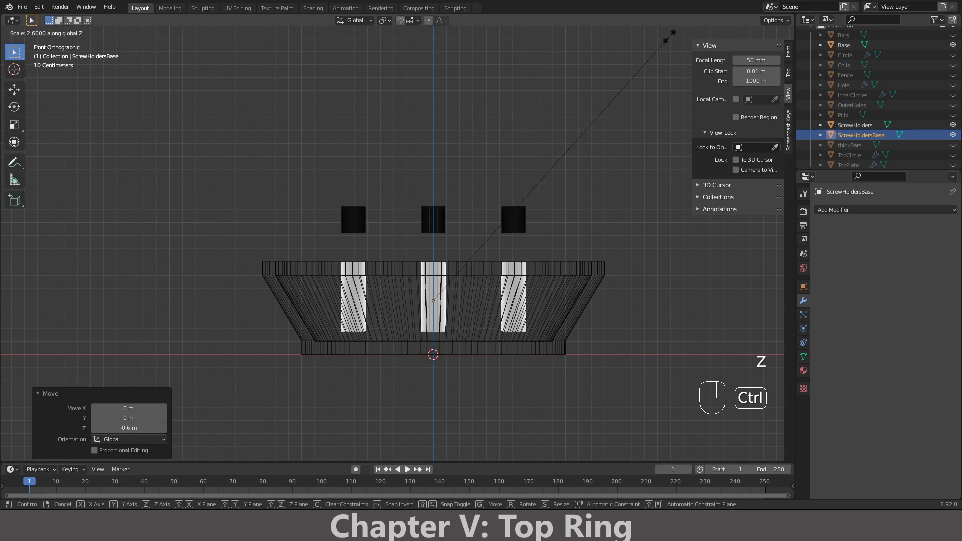
pyautogui.click(708, 427)
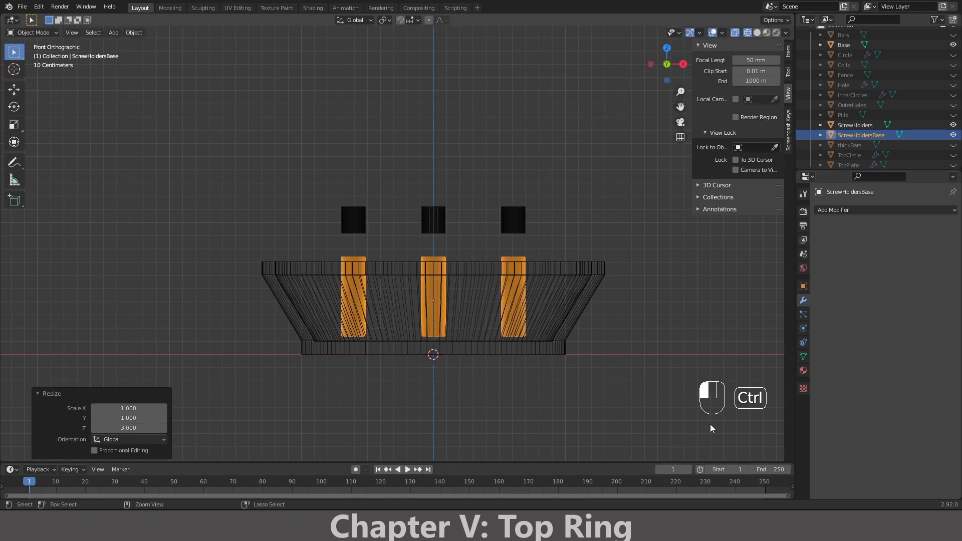
# - Move ScrewHoldersBase down 0.04 m along Z so its top lines up with the upper edge of Base
pyautogui.scroll(4, 516, 455)
pyautogui.keyDown('shift'); pyautogui.moveTo(516, 455); pyautogui.dragTo(528, 333, button='middle'); pyautogui.keyUp('shift')
pyautogui.press('g')
pyautogui.press('z')
pyautogui.press('ctrl')
pyautogui.press('shift')
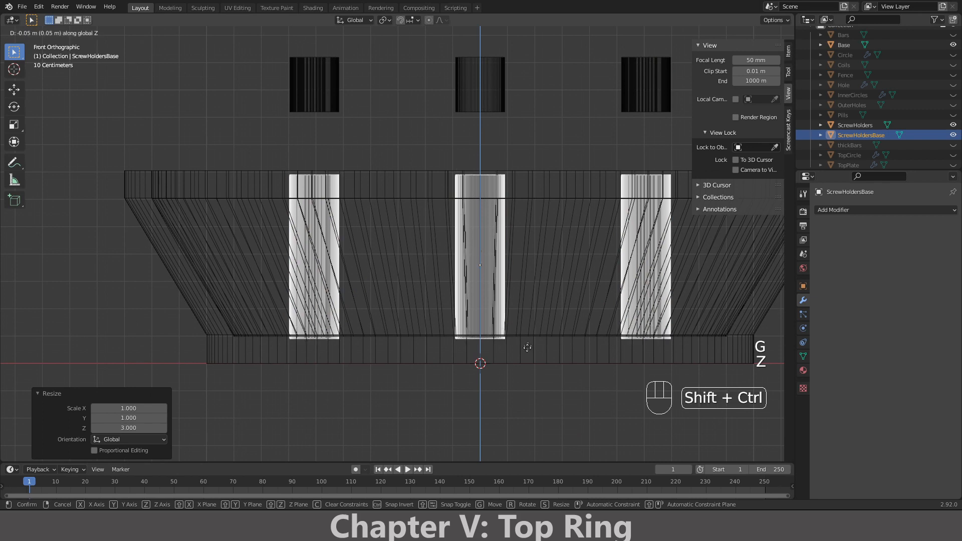
pyautogui.keyDown('ctrl'); pyautogui.keyDown('shift'); pyautogui.click(530, 345); pyautogui.keyUp('shift'); pyautogui.keyUp('ctrl')
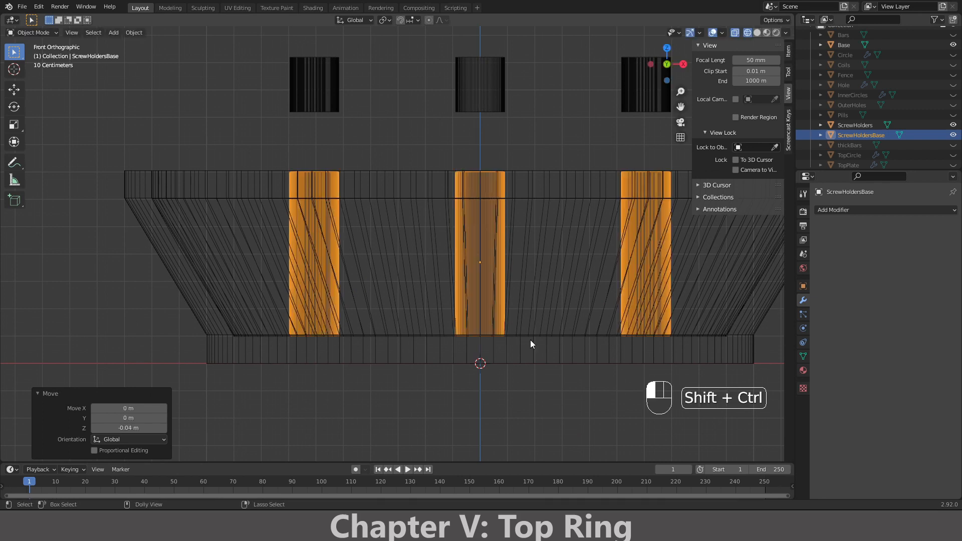
# - Scale ScrewHoldersBase by 1.1 along Z and move it down 0.03 m so it reaches into Base's bottom ring
pyautogui.press('s')
pyautogui.press('z')
pyautogui.press('ctrl')
pyautogui.click(546, 344)
pyautogui.press('g')
pyautogui.press('z')
pyautogui.press('ctrl')
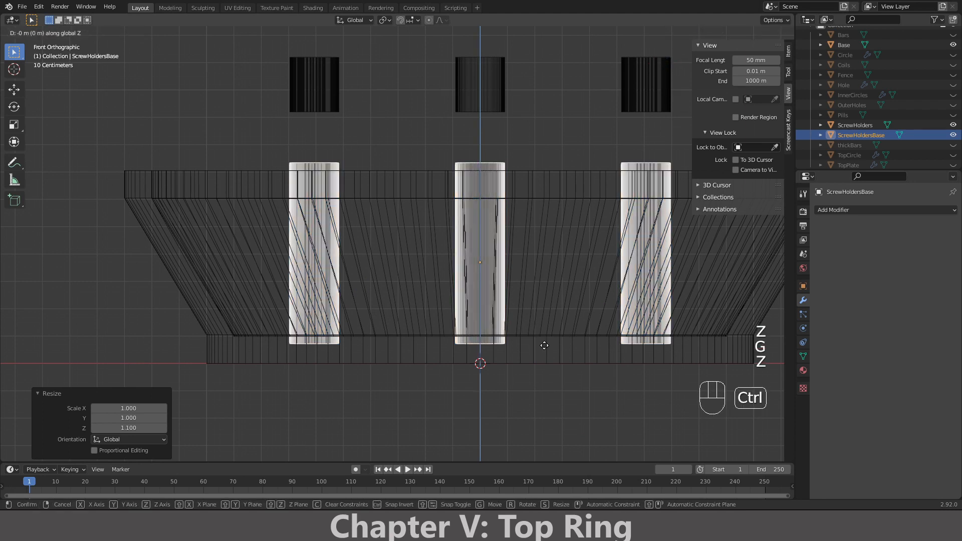
pyautogui.press('shift')
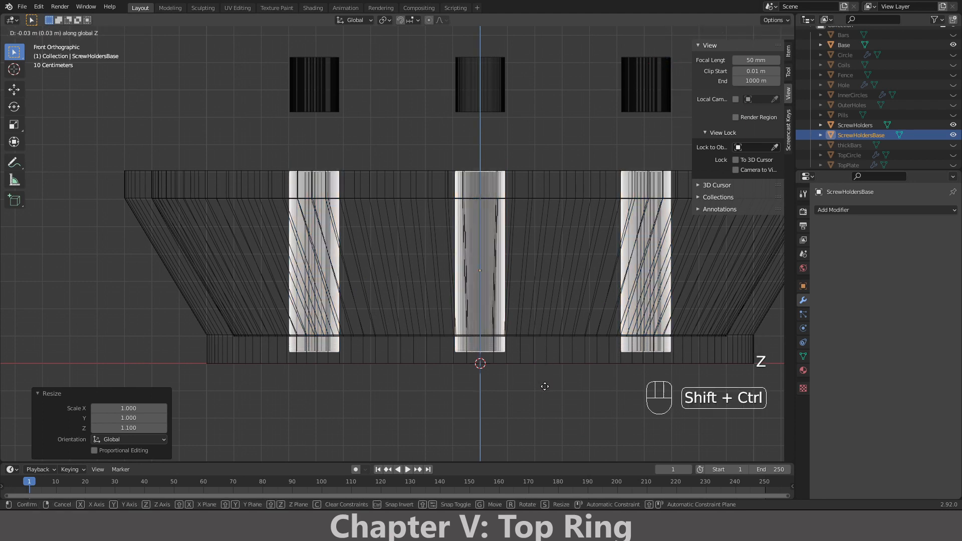
pyautogui.click(545, 387)
# - Add a Boolean modifier to Base, set to Union with ScrewHoldersBase as its object
pyautogui.scroll(-4, 539, 386)
pyautogui.moveTo(538, 371); pyautogui.dragTo(518, 396, button='middle')
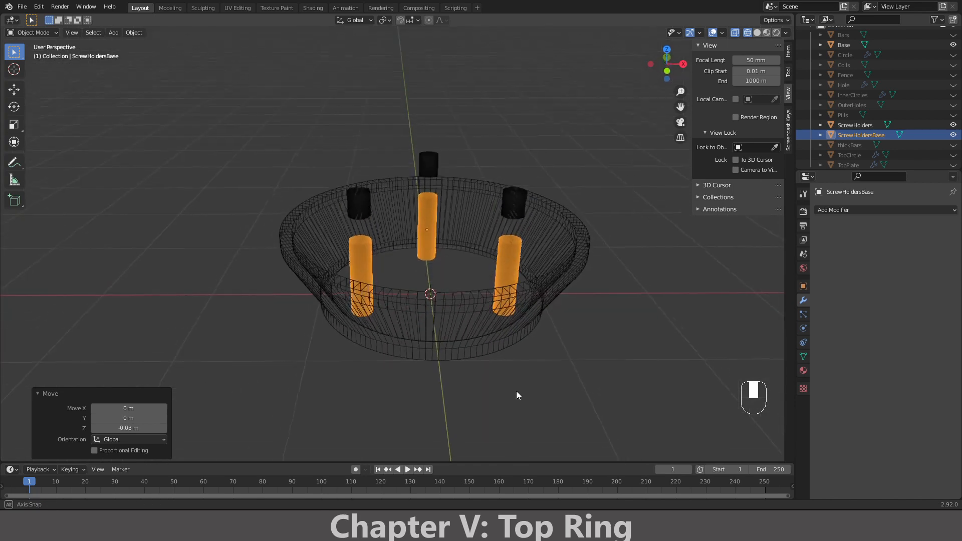
pyautogui.click(473, 306)
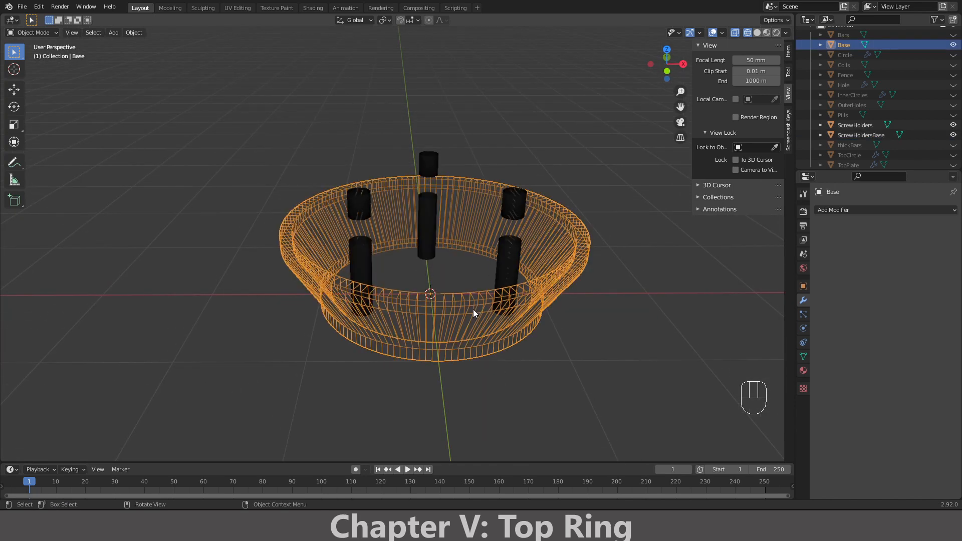
pyautogui.click(842, 210)
pyautogui.click(768, 262)
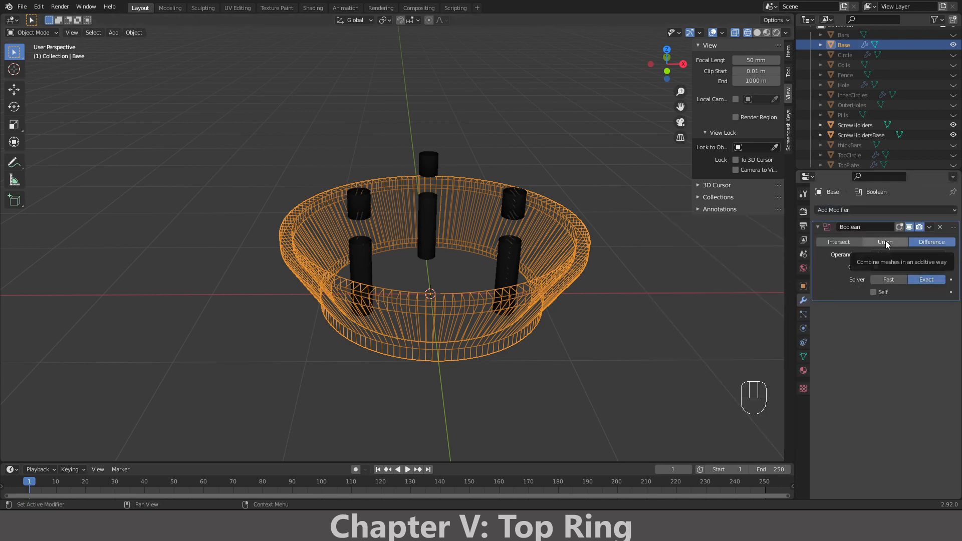
pyautogui.click(885, 242)
pyautogui.click(896, 268)
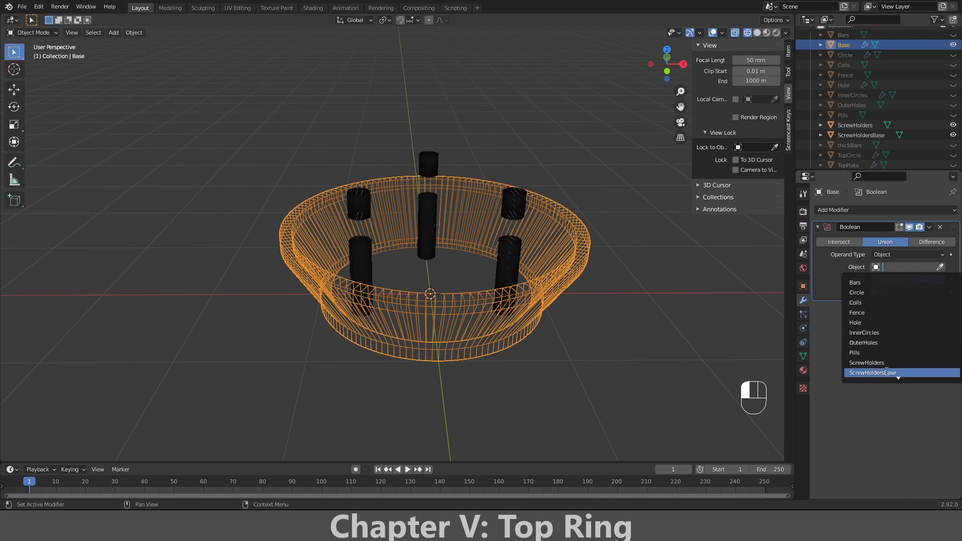
pyautogui.click(882, 373)
pyautogui.moveTo(629, 344); pyautogui.dragTo(587, 384, button='middle')
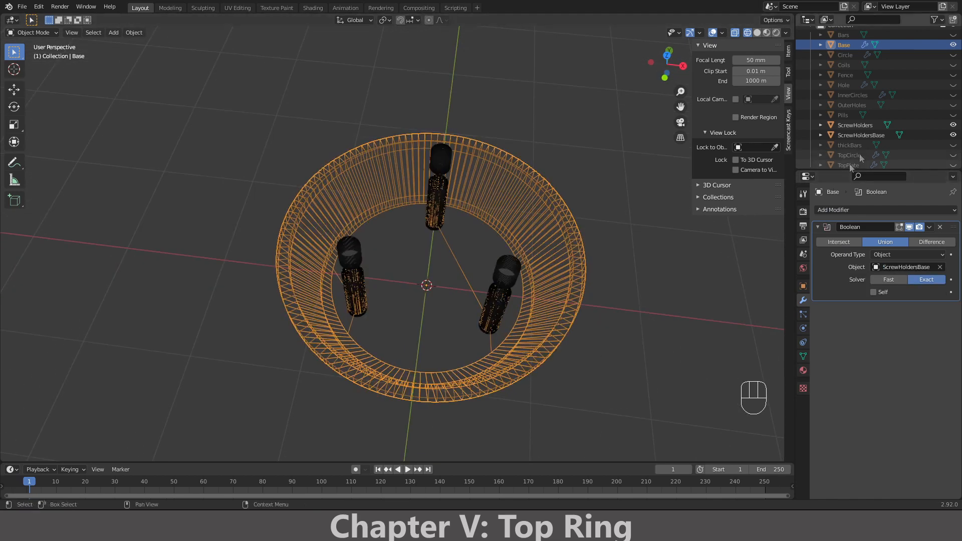
# - Hide ScrewHoldersBase and ScrewHolders, and deselect Base
pyautogui.click(953, 135)
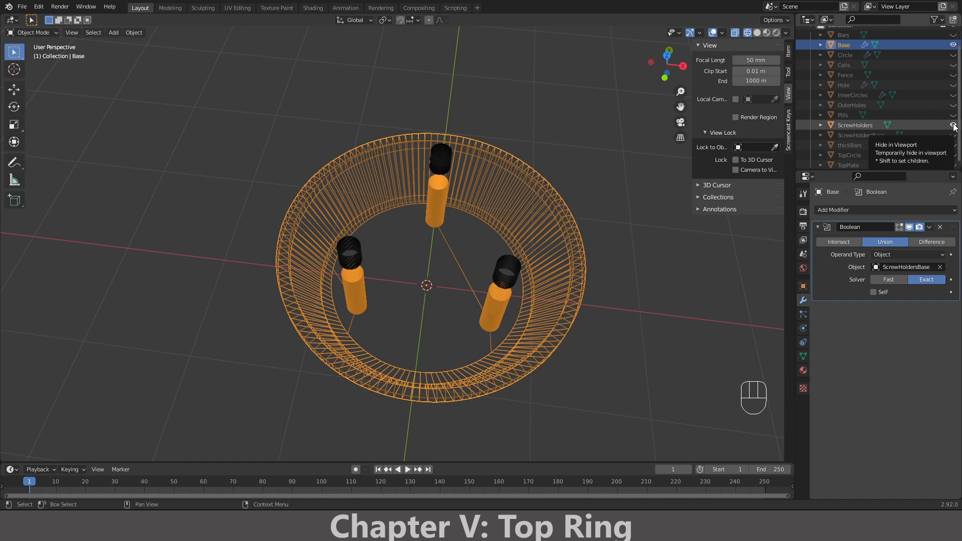
pyautogui.click(953, 125)
pyautogui.scroll(-2, 516, 291)
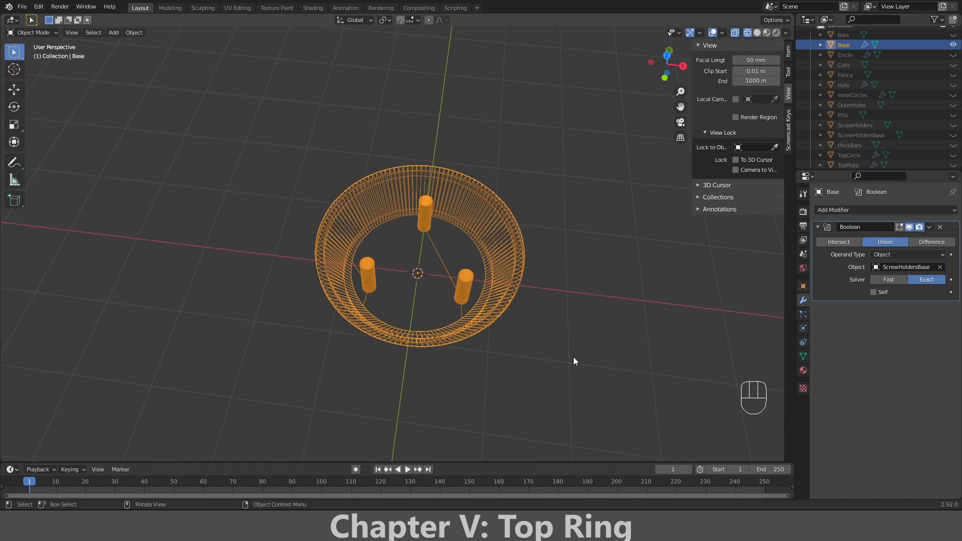
pyautogui.click(573, 357)
pyautogui.moveTo(539, 381); pyautogui.dragTo(526, 346, button='middle')
pyautogui.scroll(-1, 903, 126)
# - Unhide TopPlate and switch the viewport to solid shading
pyautogui.click(954, 160)
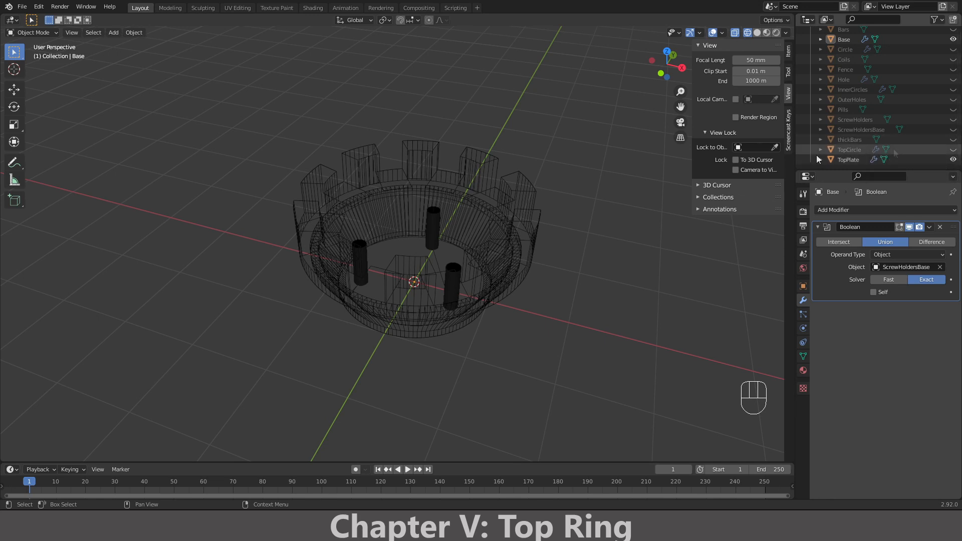
pyautogui.press('z')
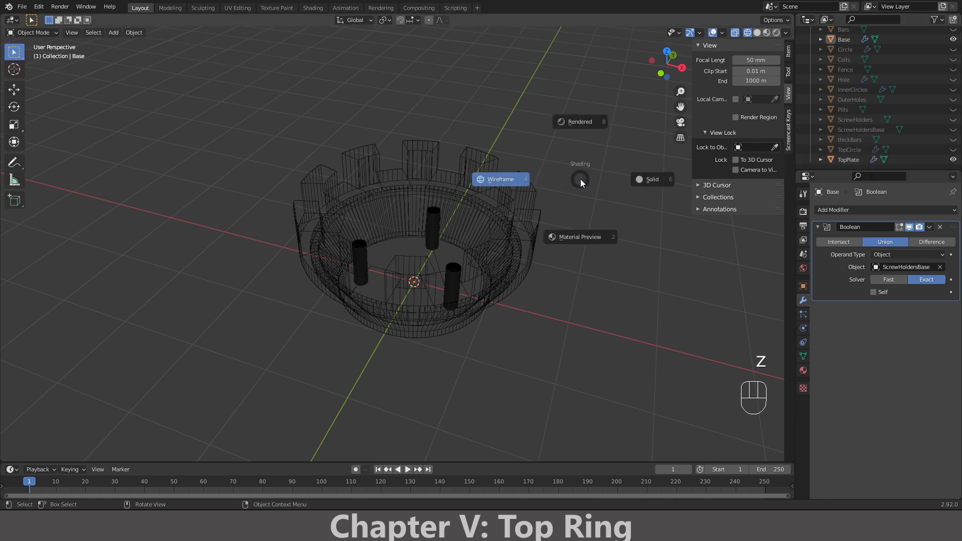
pyautogui.click(660, 178)
pyautogui.moveTo(545, 173); pyautogui.dragTo(675, 144, button='middle')
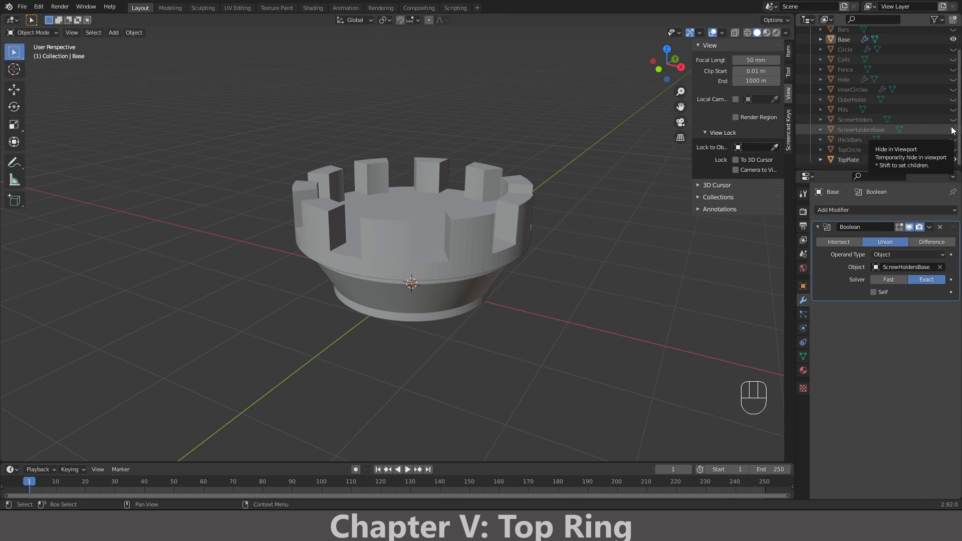
pyautogui.moveTo(451, 144); pyautogui.dragTo(469, 158, button='middle')
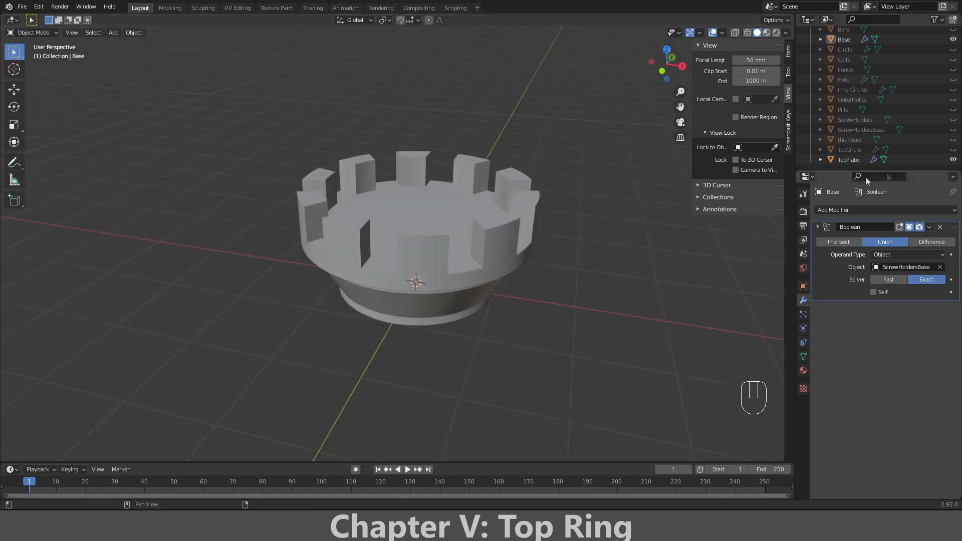
# - Unhide TopCircle, Circle and InnerCircles to show the assembled model
pyautogui.click(953, 150)
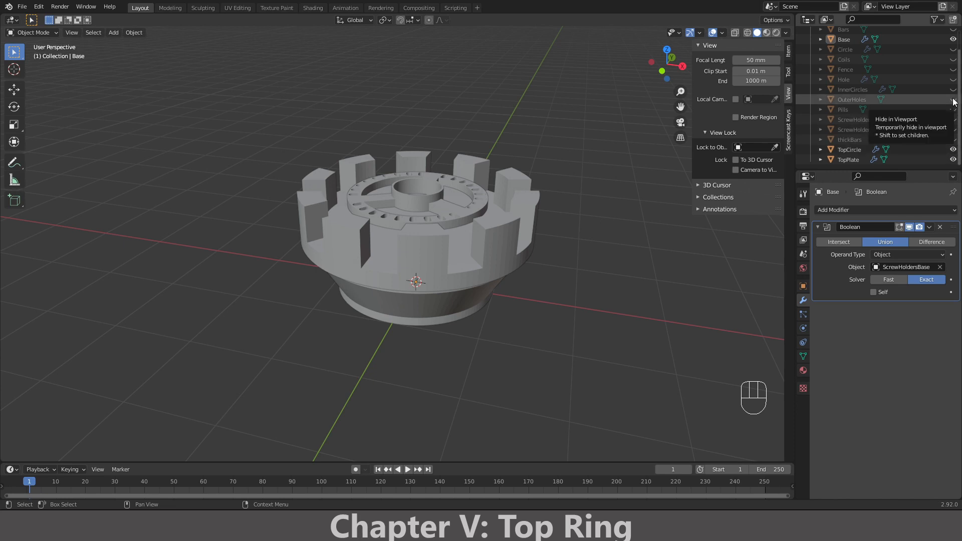
pyautogui.click(954, 49)
pyautogui.moveTo(607, 119); pyautogui.dragTo(605, 145, button='middle')
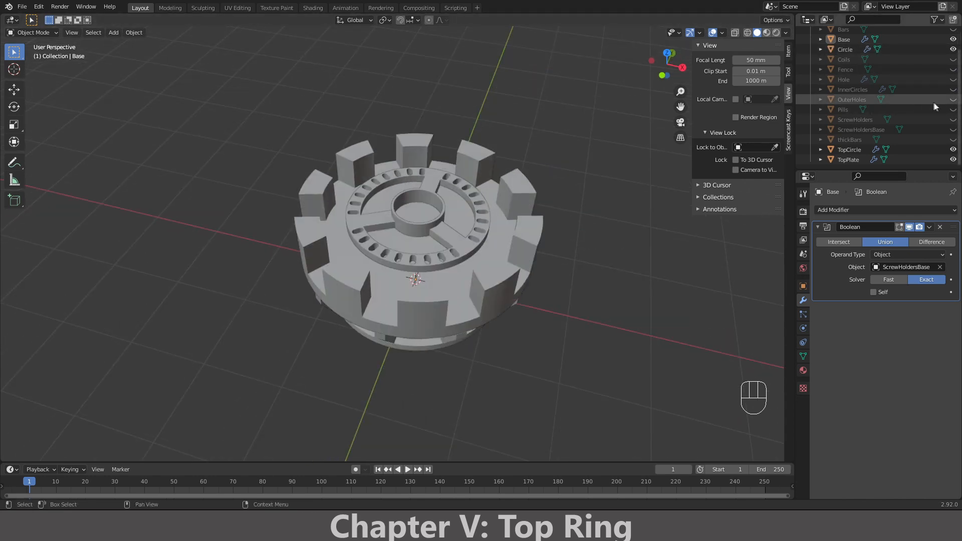
pyautogui.click(954, 89)
pyautogui.moveTo(430, 131); pyautogui.dragTo(394, 167, button='middle')
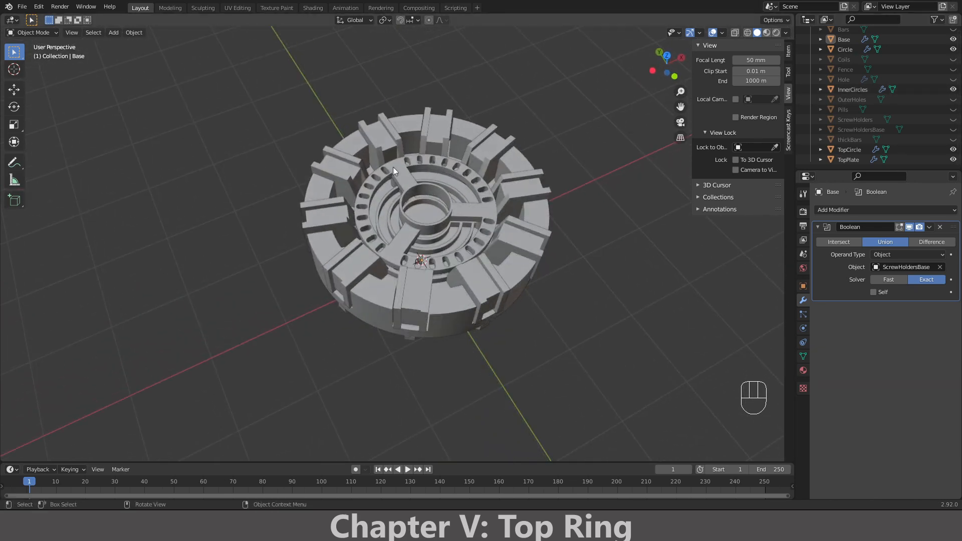
pyautogui.moveTo(476, 221); pyautogui.dragTo(446, 301, button='middle')
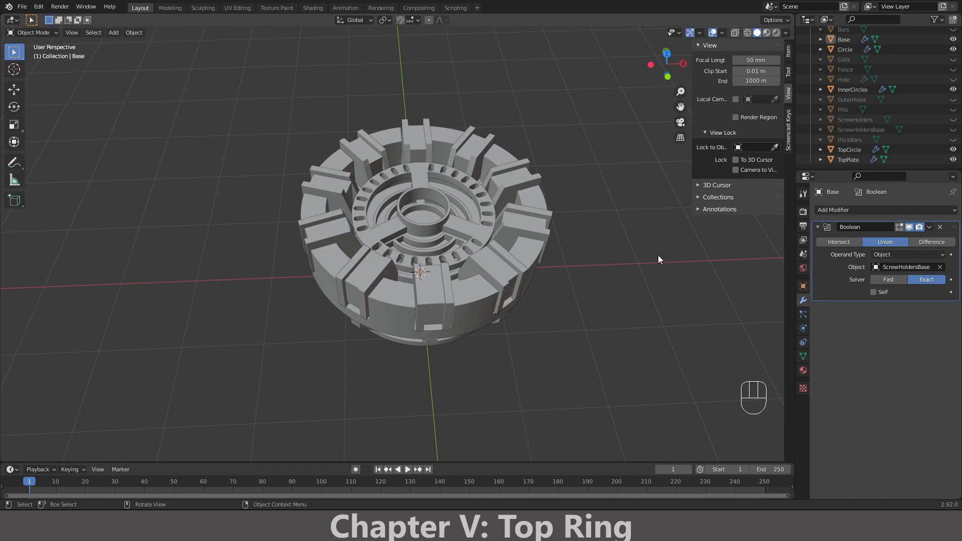
# - Display the assembled model in wireframe from the front
pyautogui.press('KP_1')
pyautogui.scroll(3, 612, 214)
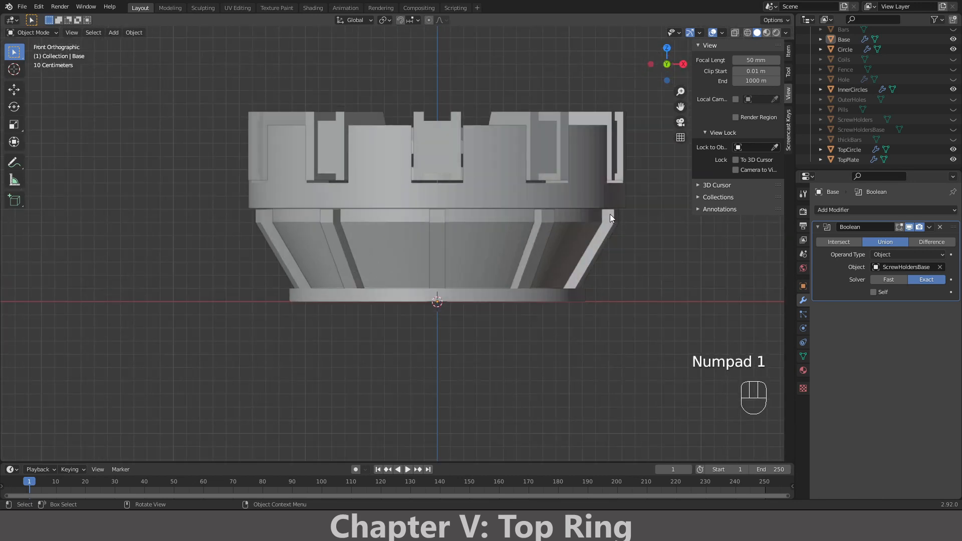
pyautogui.press('z')
pyautogui.click(526, 214)
pyautogui.keyDown('shift'); pyautogui.moveTo(493, 156); pyautogui.dragTo(509, 209, button='middle'); pyautogui.keyUp('shift')
pyautogui.scroll(1, 509, 209)
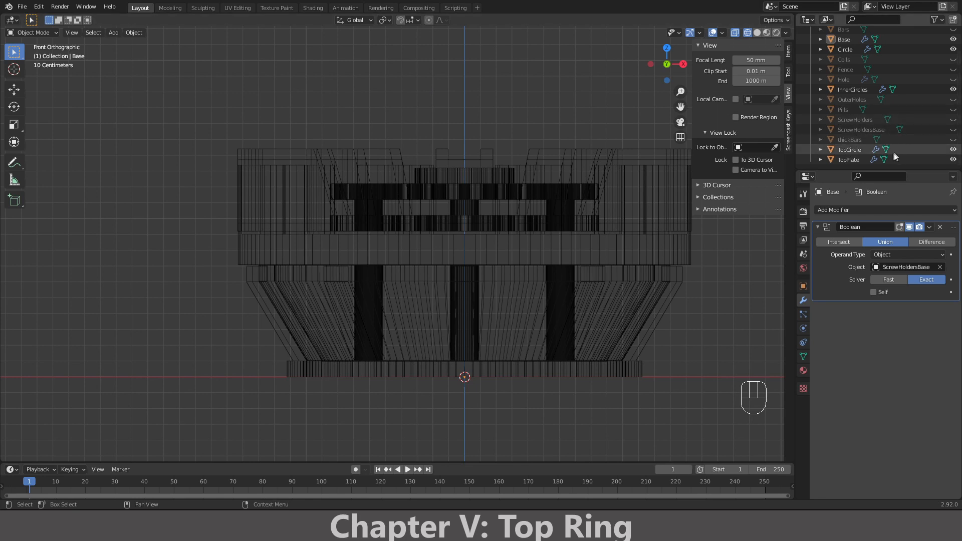
# - Show ScrewHolders temporarily to check its position against the holders in Base, and hide it again
pyautogui.click(857, 121)
pyautogui.click(953, 119)
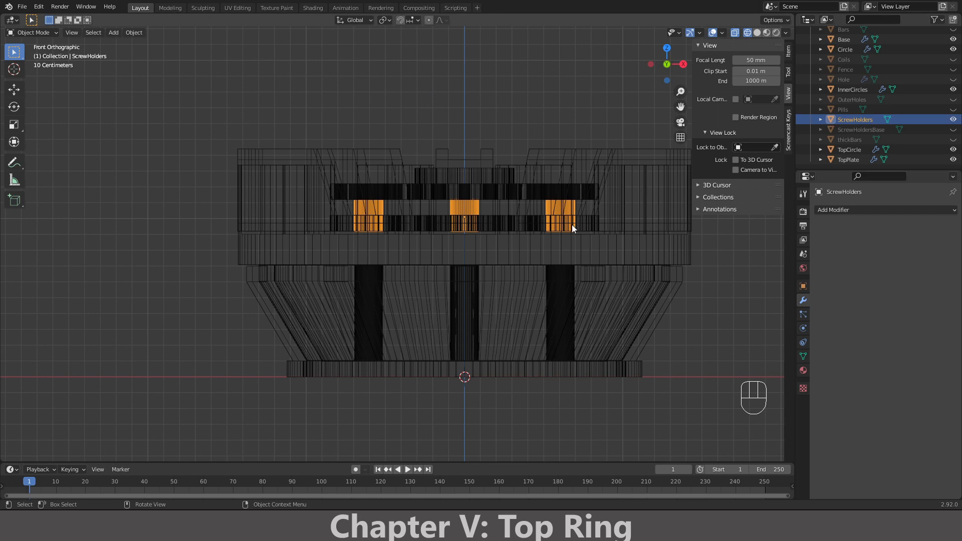
pyautogui.moveTo(572, 225); pyautogui.dragTo(576, 281, button='middle')
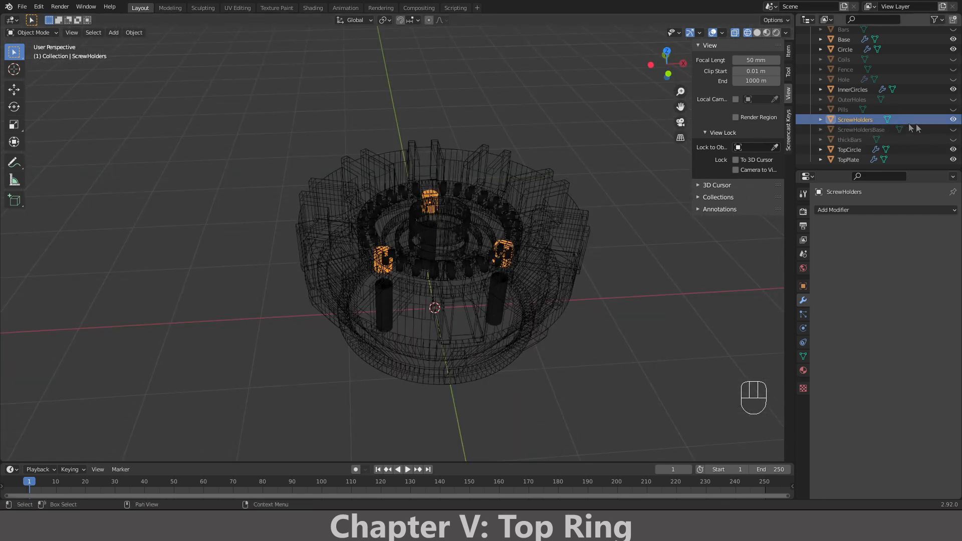
pyautogui.click(954, 120)
# - Add a mesh cylinder with 128 vertices, 1 m radius and 2 m depth at the world origin
pyautogui.press('KP_1')
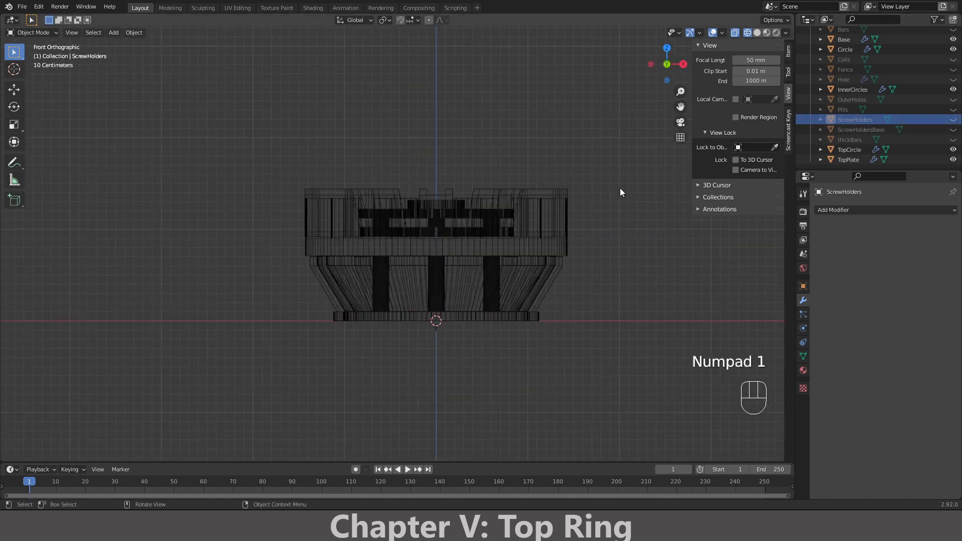
pyautogui.hotkey('shift', 'a')
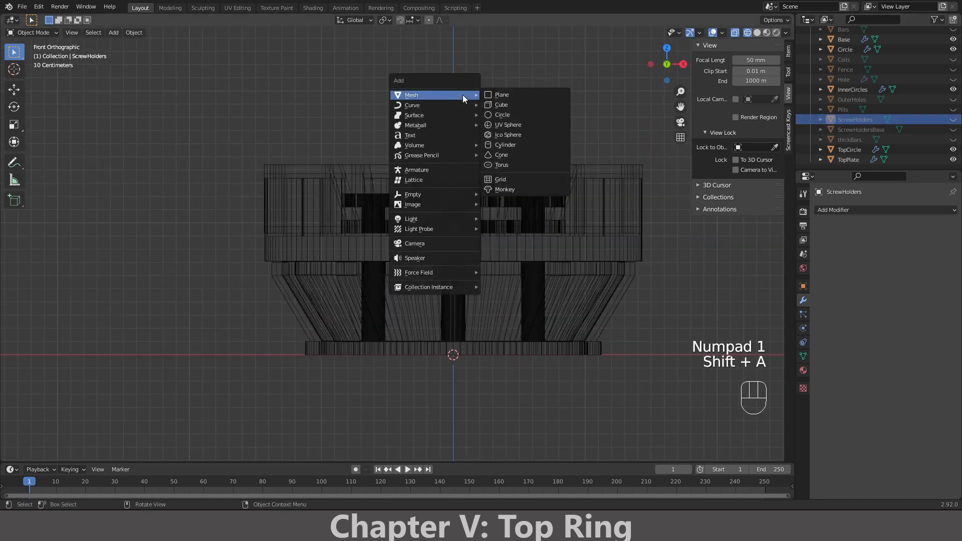
pyautogui.click(527, 146)
pyautogui.scroll(-3, 527, 147)
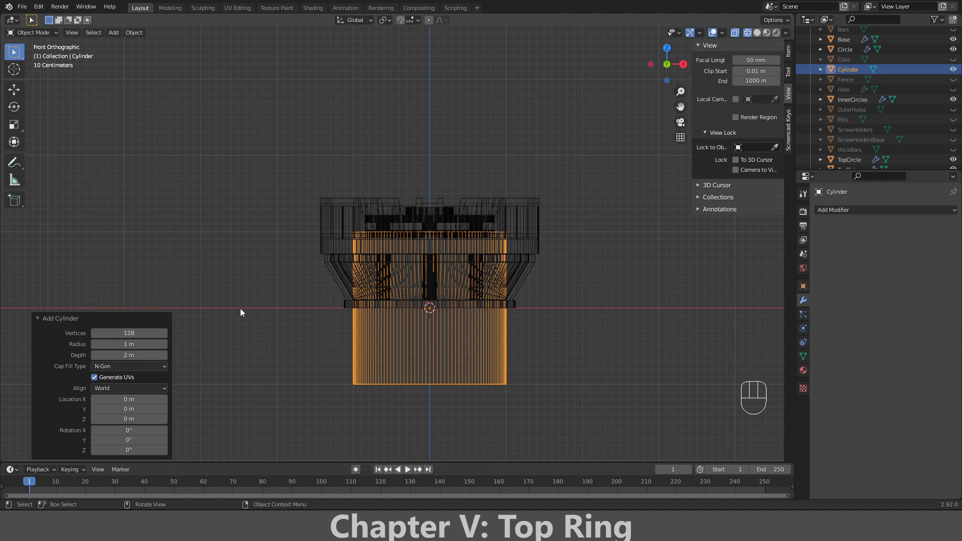
# - Scale the cylinder down to a small circle in top view and move it 0.7 m along Y onto the upper screw holder
pyautogui.press('KP_1')
pyautogui.press('KP_7')
pyautogui.scroll(2, 329, 235)
pyautogui.keyDown('shift'); pyautogui.moveTo(561, 196); pyautogui.dragTo(501, 230, button='middle'); pyautogui.keyUp('shift')
pyautogui.scroll(1, 615, 268)
pyautogui.scroll(-1, 627, 273)
pyautogui.press('s')
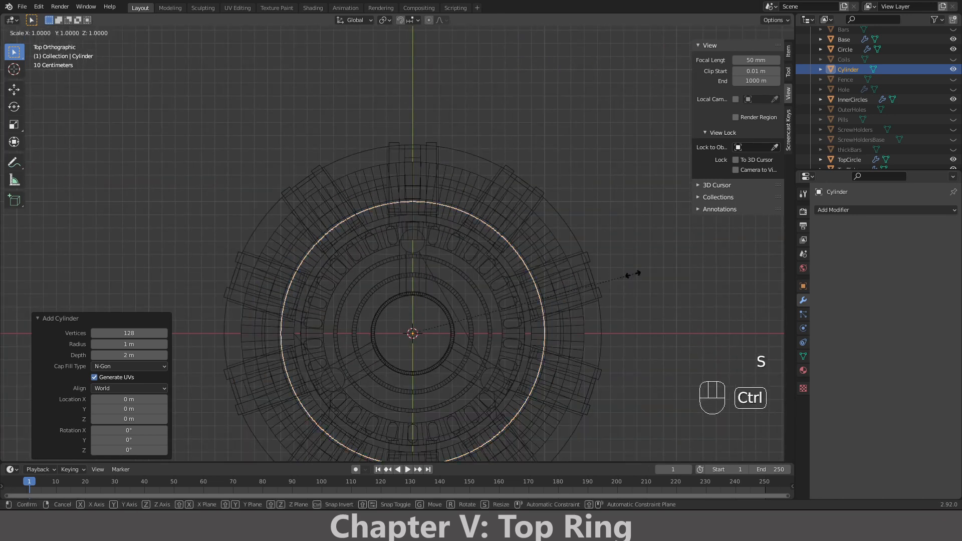
pyautogui.click(434, 308)
pyautogui.press('g')
pyautogui.press('y')
pyautogui.keyDown('ctrl'); pyautogui.click(437, 217); pyautogui.keyUp('ctrl')
# - Scale the cylinder by 0.5 so it fits as a screw hole inside the screw holder's outline
pyautogui.scroll(4, 438, 217)
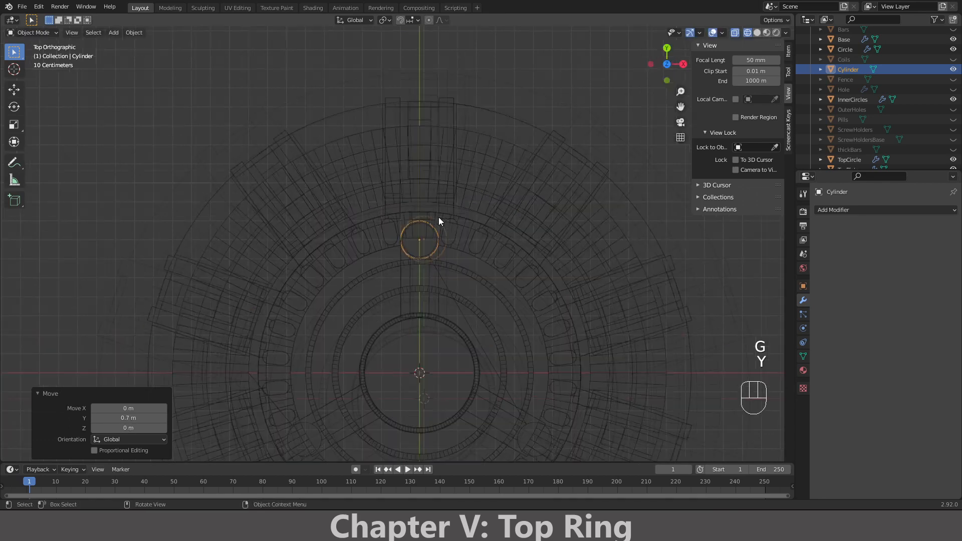
pyautogui.keyDown('shift'); pyautogui.moveTo(620, 231); pyautogui.dragTo(592, 244, button='middle'); pyautogui.keyUp('shift')
pyautogui.press('s')
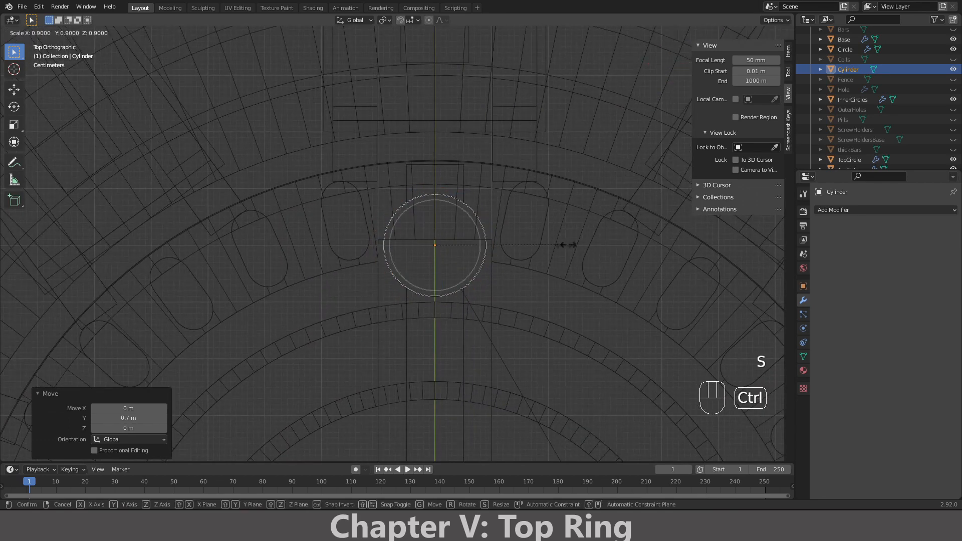
pyautogui.click(507, 250)
pyautogui.scroll(-3, 507, 250)
pyautogui.moveTo(503, 252); pyautogui.dragTo(407, 252, button='middle')
pyautogui.press('KP_1')
pyautogui.press('KP_7')
pyautogui.scroll(5, 419, 247)
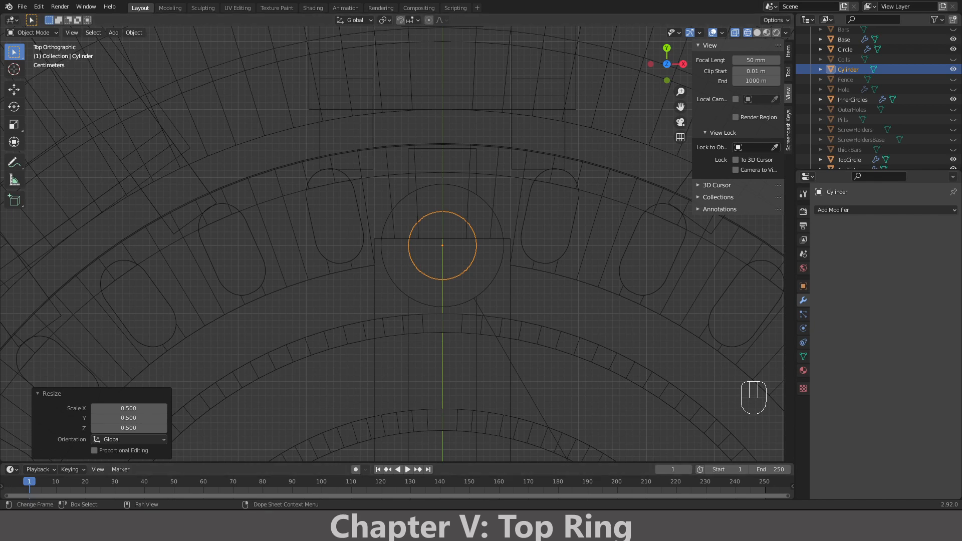
pyautogui.scroll(-8, 401, 140)
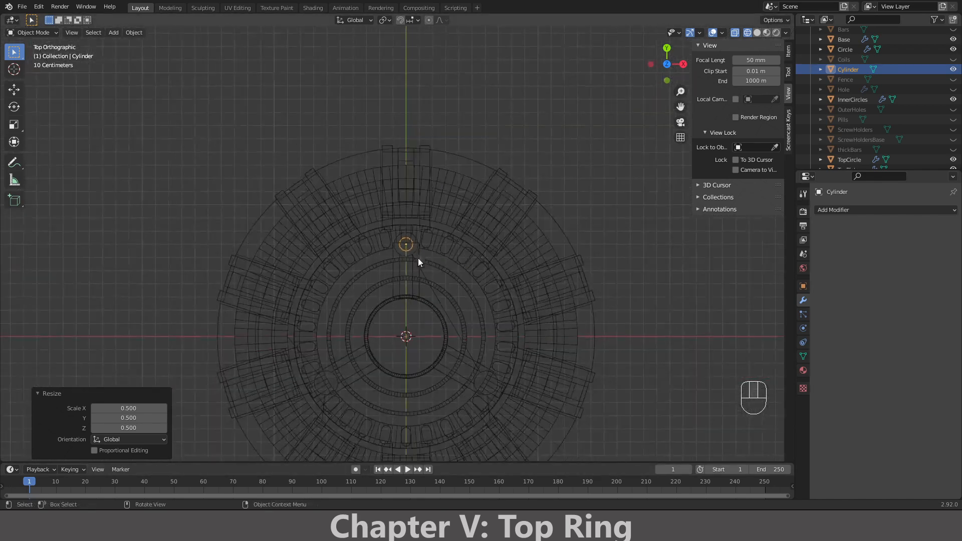
pyautogui.moveTo(417, 263); pyautogui.dragTo(433, 193, button='middle')
pyautogui.press('KP_1')
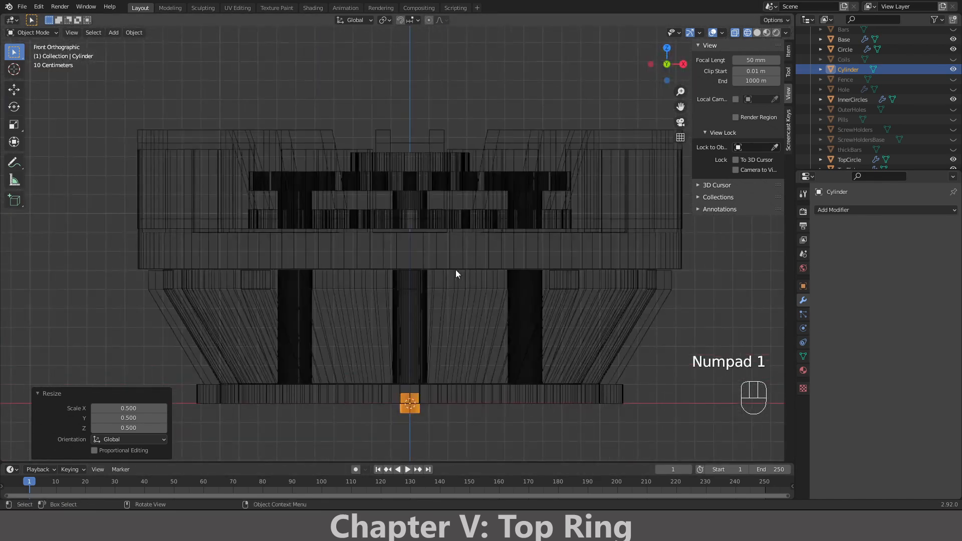
# - Move the cylinder 0.7 m up along Z in front view
pyautogui.press('g')
pyautogui.press('y')
pyautogui.press('z')
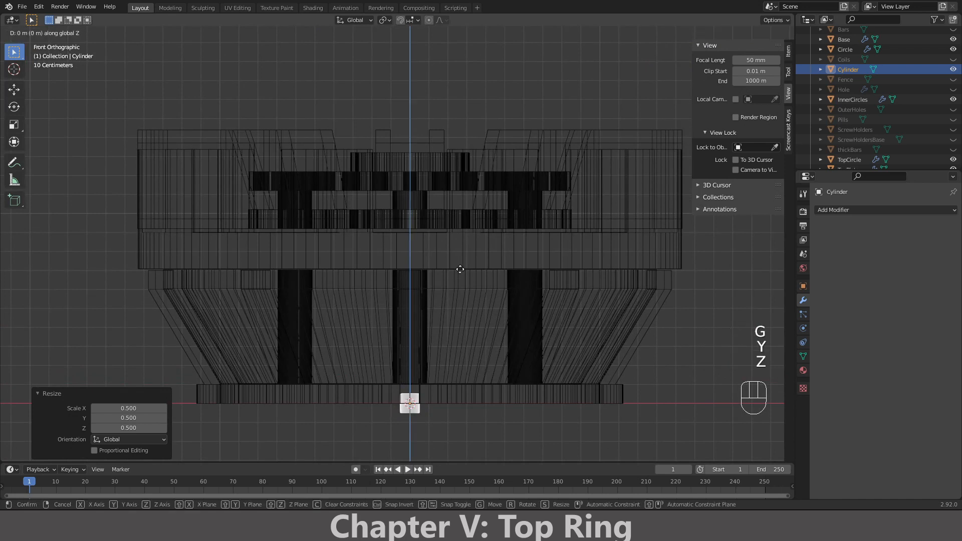
pyautogui.keyDown('ctrl'); pyautogui.click(472, 137); pyautogui.keyUp('ctrl')
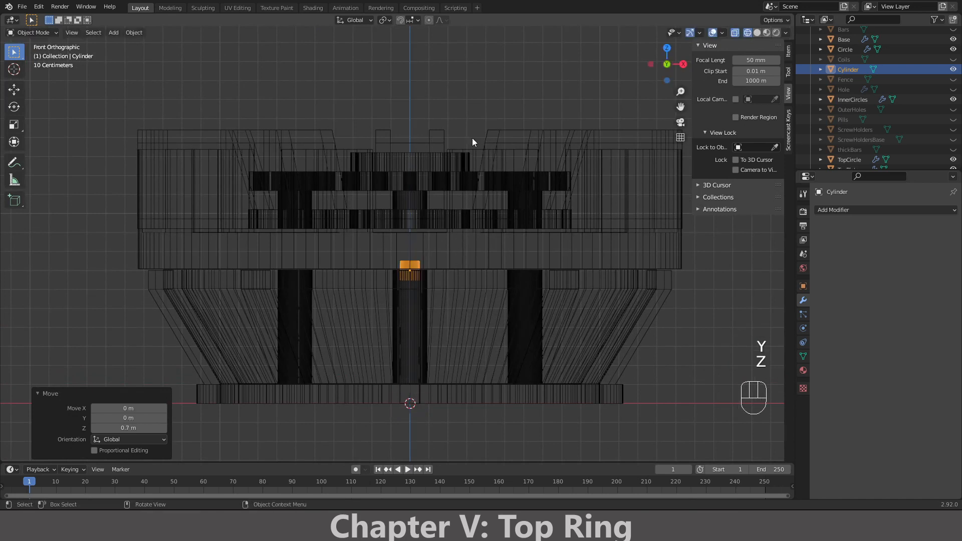
# - Stretch the cylinder by 13.9 along Z and raise it 0.1 m so it passes through the whole assembly
pyautogui.press('s')
pyautogui.press('z')
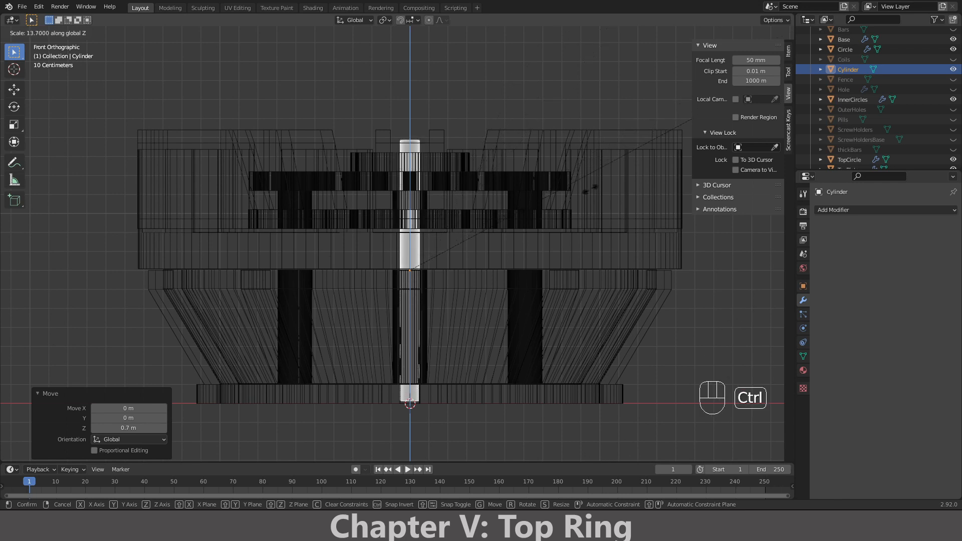
pyautogui.click(613, 179)
pyautogui.press('g')
pyautogui.press('z')
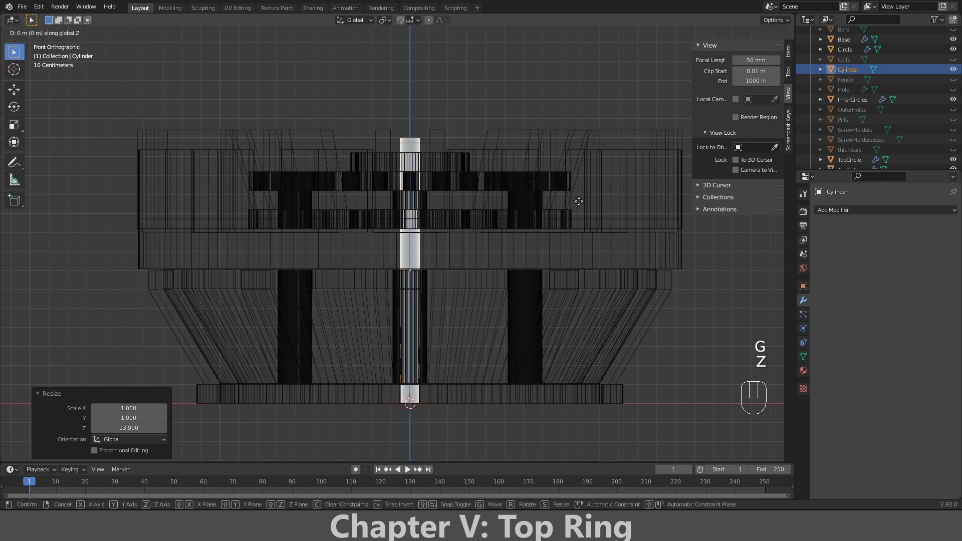
pyautogui.click(588, 176)
# - Spin the cylinder's mesh 360° around the world origin's Z axis in Edit Mode, viewed from the top
pyautogui.scroll(-2, 477, 189)
pyautogui.press('KP_1')
pyautogui.press('KP_7')
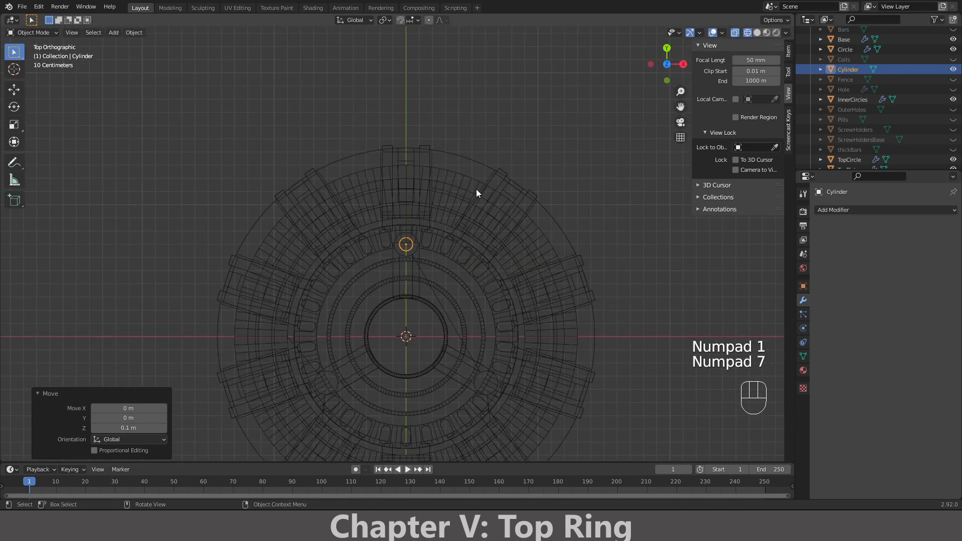
pyautogui.keyDown('shift'); pyautogui.moveTo(475, 209); pyautogui.dragTo(449, 207, button='middle'); pyautogui.keyUp('shift')
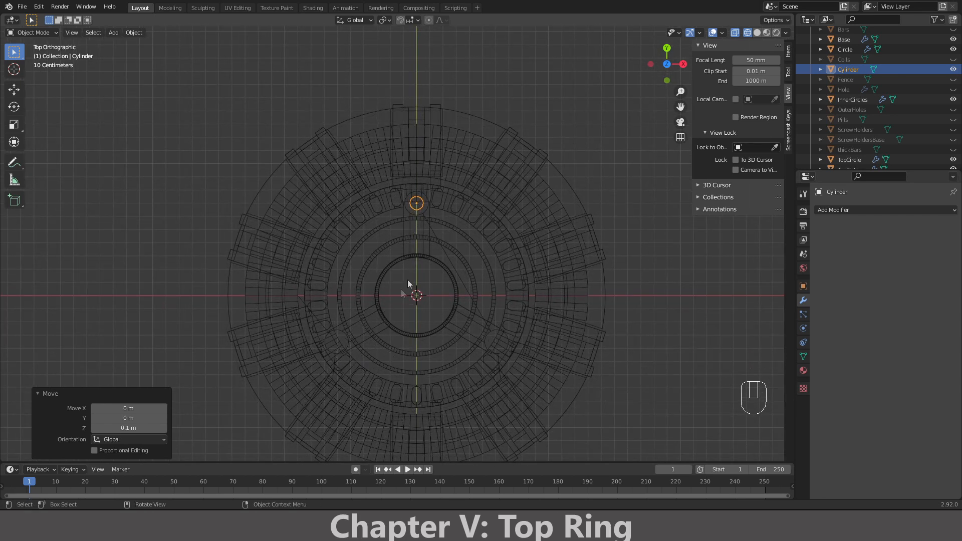
pyautogui.press('Tab')
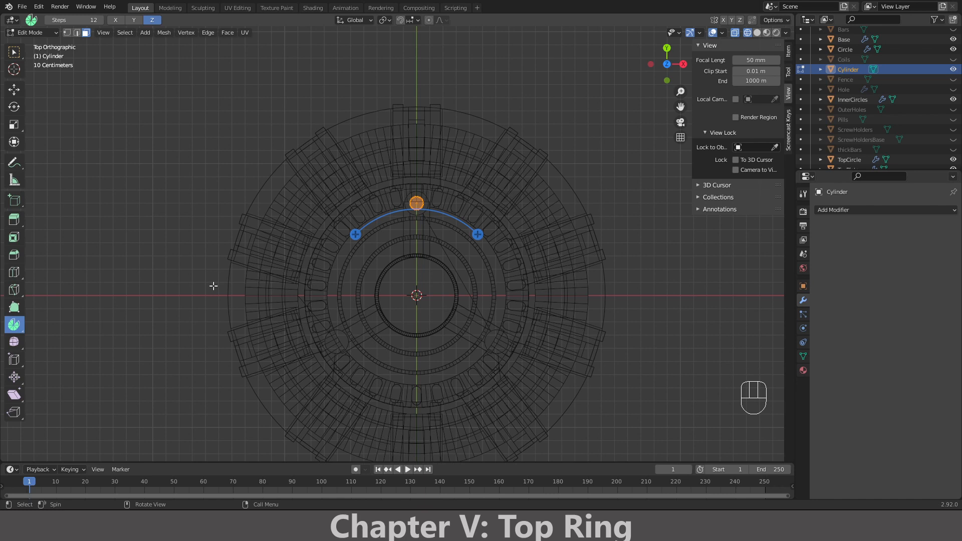
pyautogui.moveTo(355, 235); pyautogui.dragTo(343, 244)
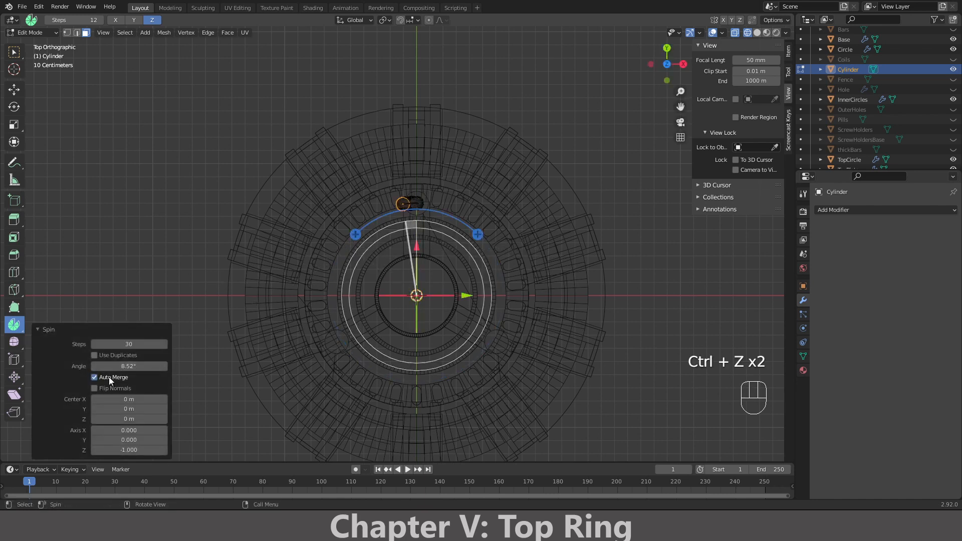
pyautogui.click(124, 368)
pyautogui.hotkey('ctrl', 'a')
pyautogui.write('360')
pyautogui.press('Return')
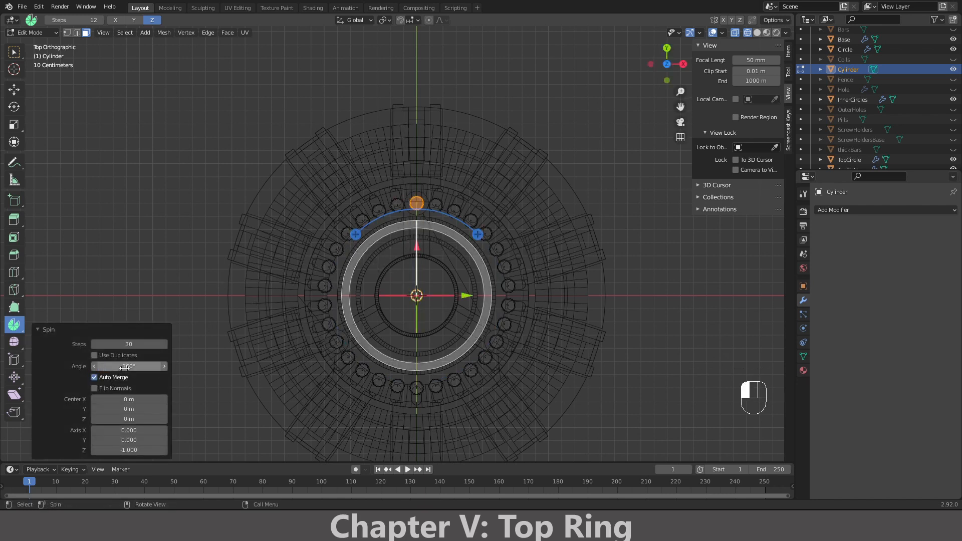
# - Reduce the spin to 3 steps for one cylinder per screw holder, and return to Object Mode
pyautogui.click(121, 345)
pyautogui.write('3')
pyautogui.press('Return')
pyautogui.press('Tab')
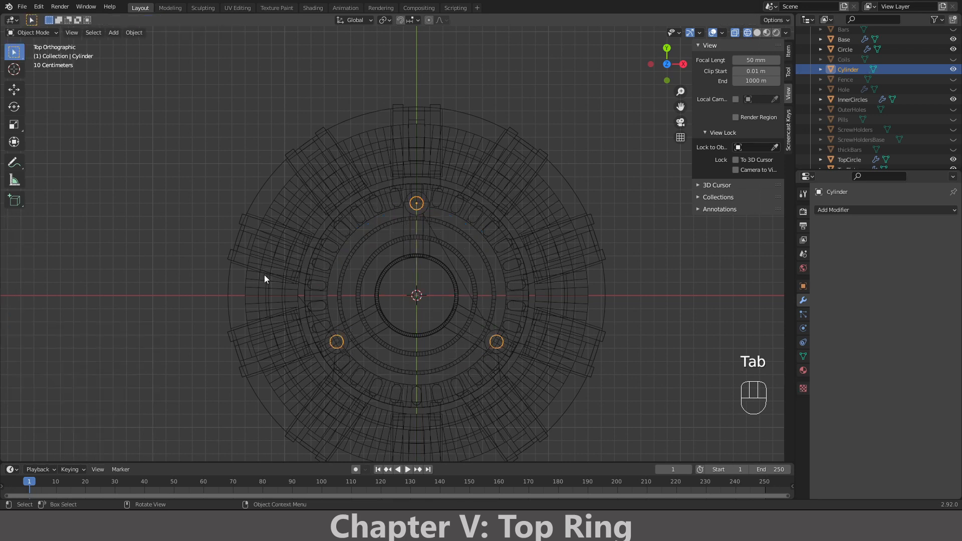
# - Rename the Cylinder object as Screws
pyautogui.doubleClick(851, 70)
pyautogui.scroll(2, 851, 75)
pyautogui.write('Screws')
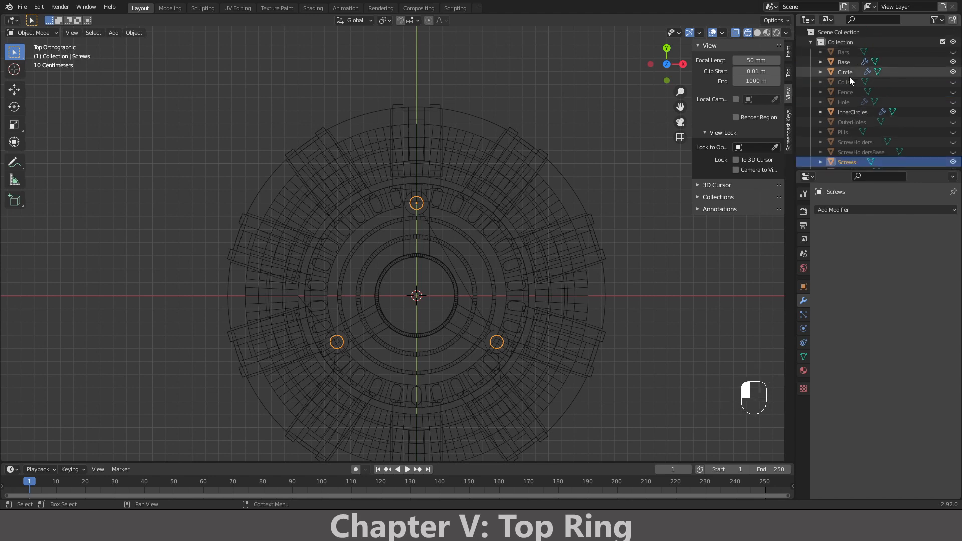
pyautogui.press('Return')
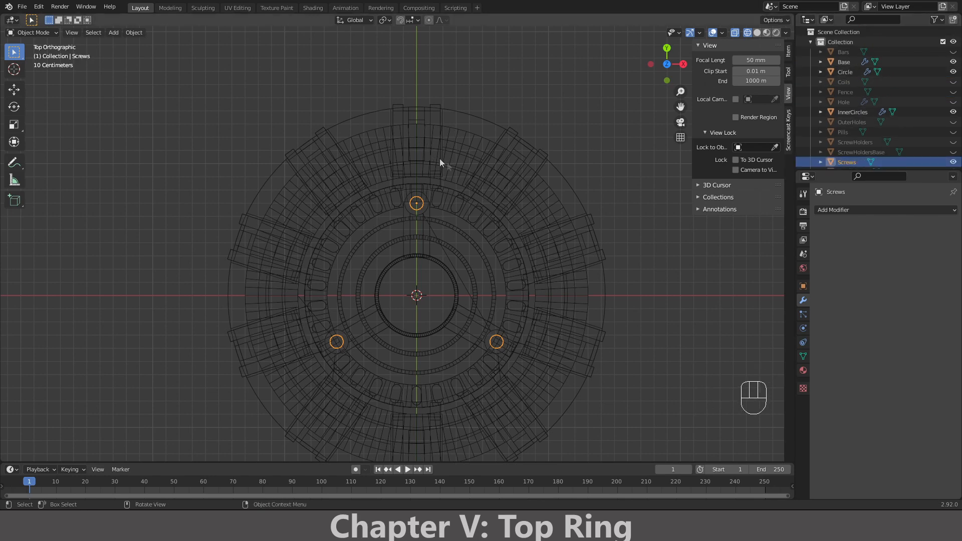
# - View the three screws in perspective within the assembly and switch the viewport to solid shading
pyautogui.moveTo(584, 230); pyautogui.dragTo(539, 261, button='middle')
pyautogui.moveTo(464, 246)
pyautogui.mouseDown(button='middle')
pyautogui.moveTo(458, 337)
pyautogui.moveTo(469, 257)
pyautogui.mouseUp(button='middle')
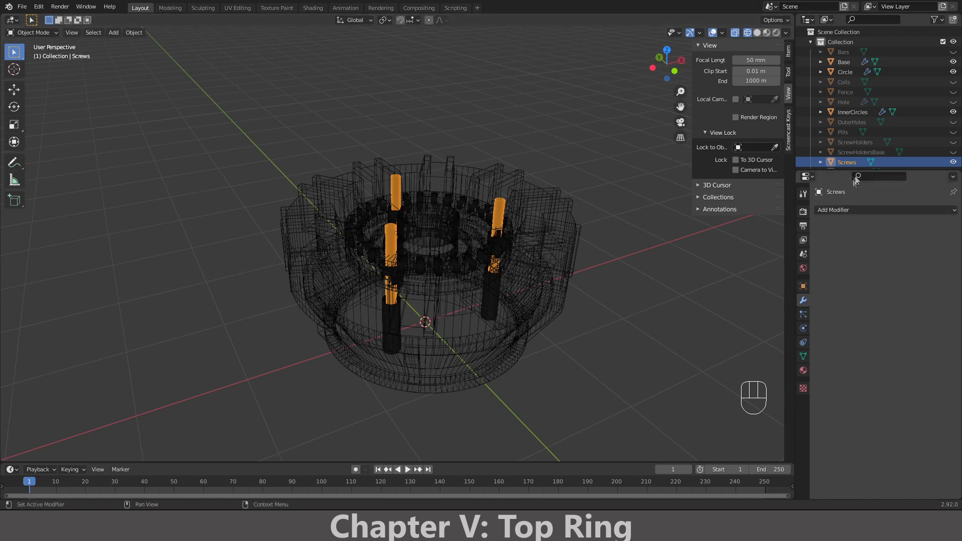
pyautogui.moveTo(682, 200); pyautogui.dragTo(604, 228, button='middle')
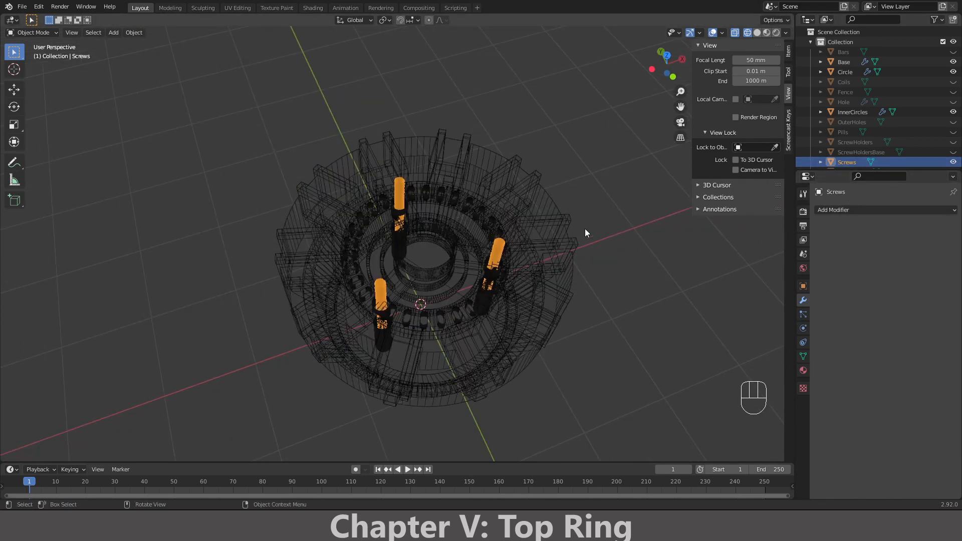
pyautogui.press('z')
pyautogui.press('z')
pyautogui.moveTo(547, 280); pyautogui.dragTo(552, 268, button='middle')
# - Add a Boolean Difference modifier to TopCircle with Screws as the cutting object
pyautogui.click(473, 243)
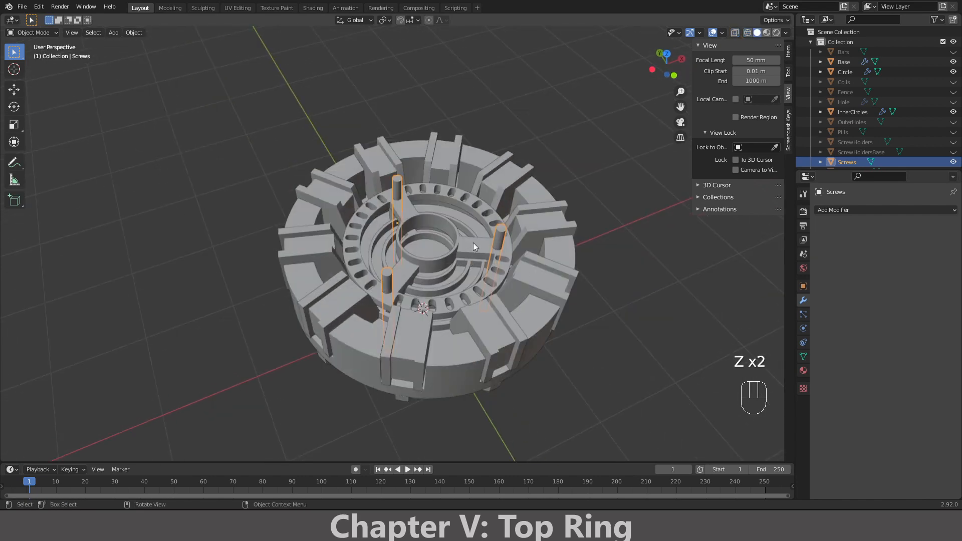
pyautogui.click(818, 309)
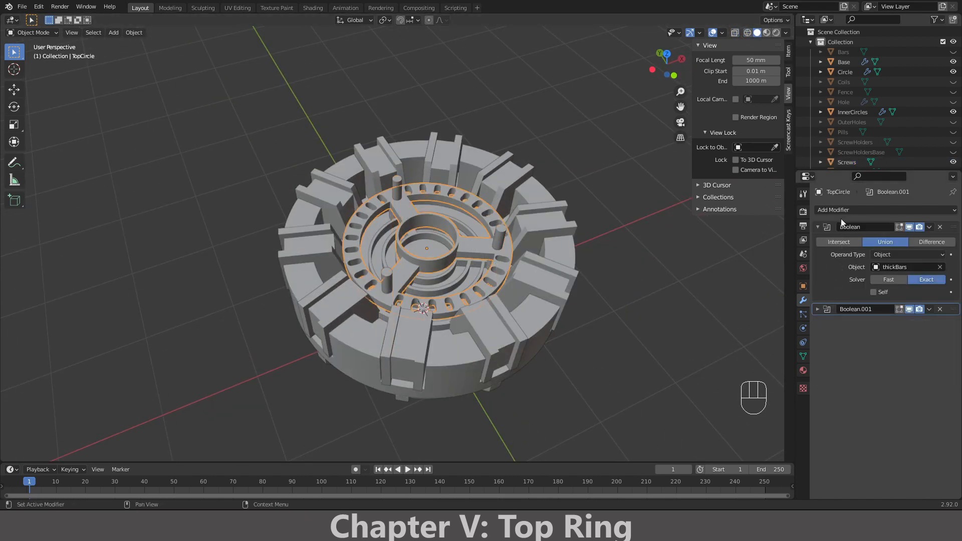
pyautogui.click(840, 210)
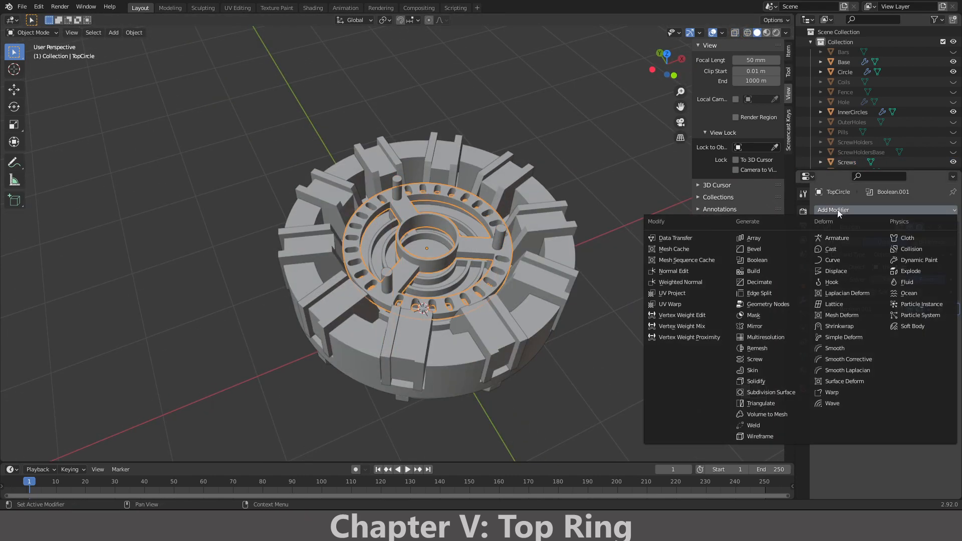
pyautogui.click(771, 266)
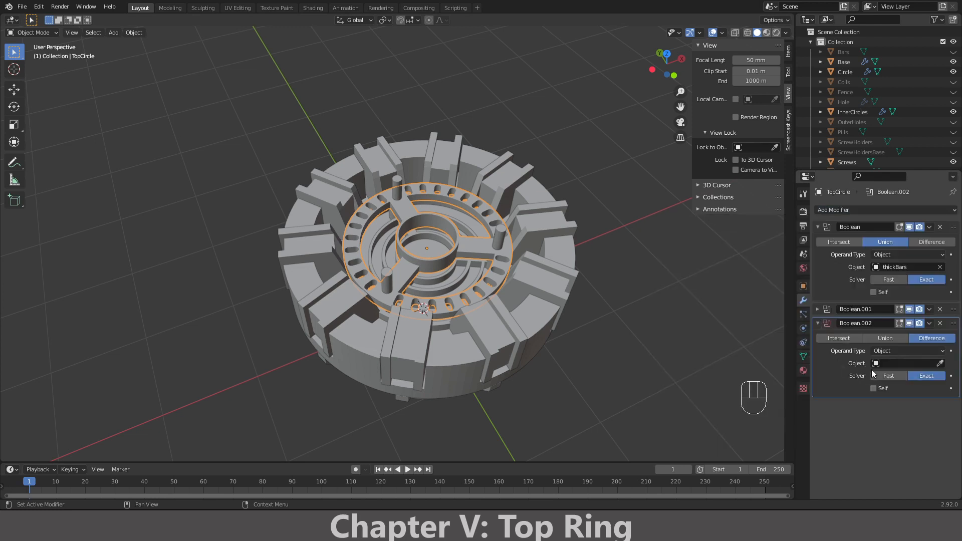
pyautogui.click(889, 364)
pyautogui.write('sc')
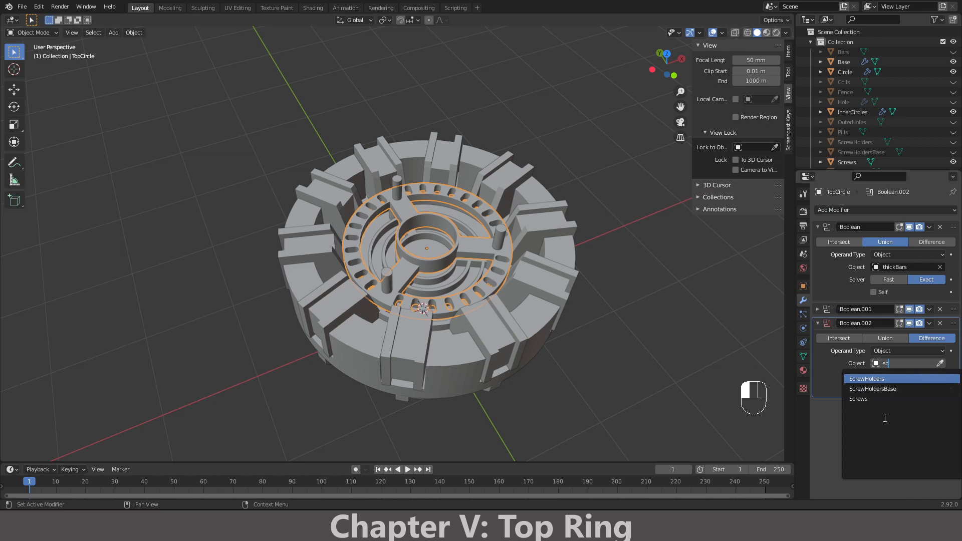
pyautogui.click(885, 389)
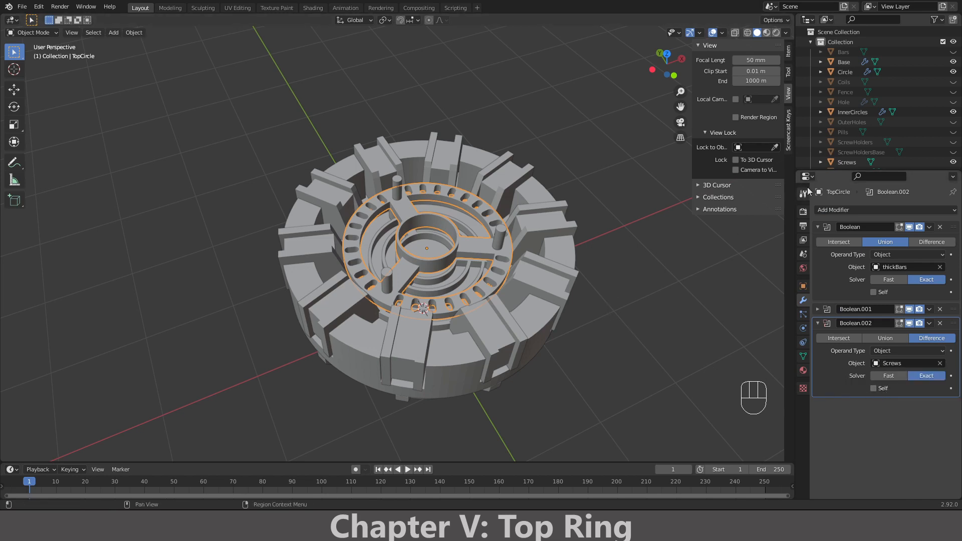
# - Add a Boolean Difference modifier to InnerCircles with Screws as the cutting object, and collapse all its modifiers
pyautogui.moveTo(600, 297); pyautogui.dragTo(583, 219, button='middle')
pyautogui.click(464, 288)
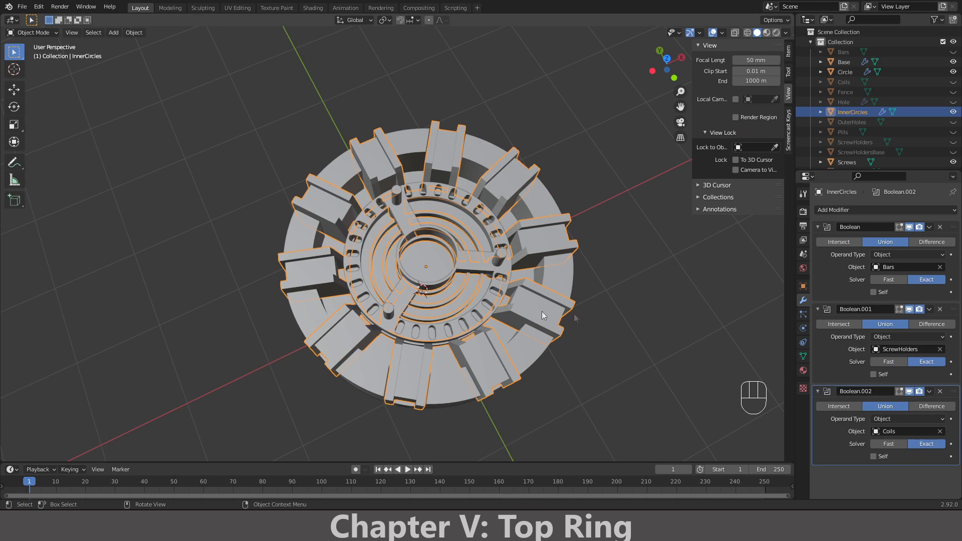
pyautogui.moveTo(543, 311); pyautogui.dragTo(745, 305, button='middle')
pyautogui.moveTo(819, 392); pyautogui.dragTo(827, 295)
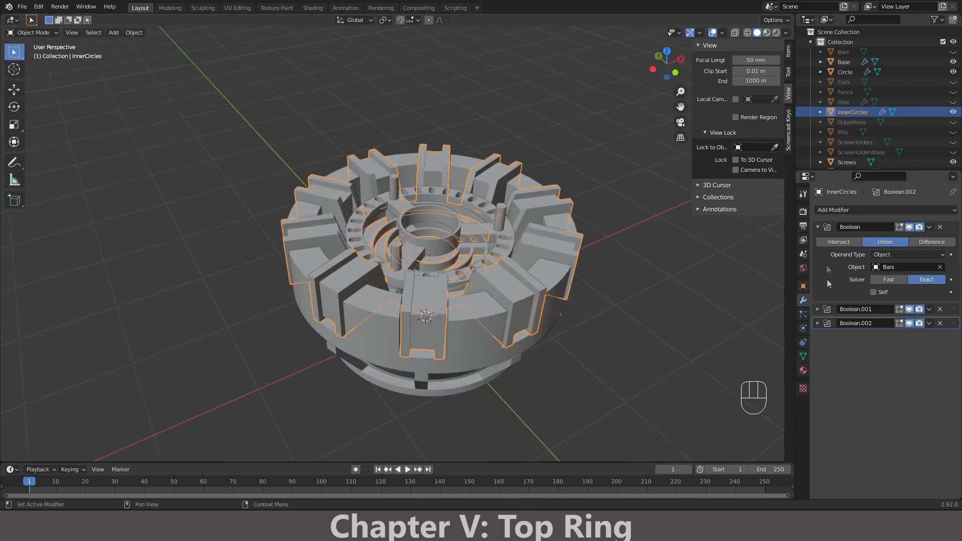
pyautogui.moveTo(822, 229); pyautogui.dragTo(823, 227)
pyautogui.click(830, 210)
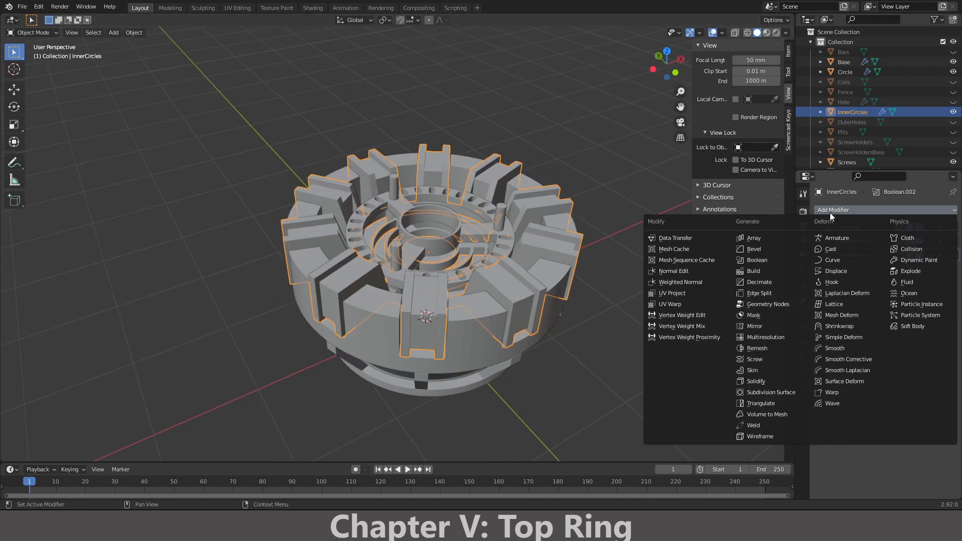
pyautogui.click(778, 262)
pyautogui.click(899, 309)
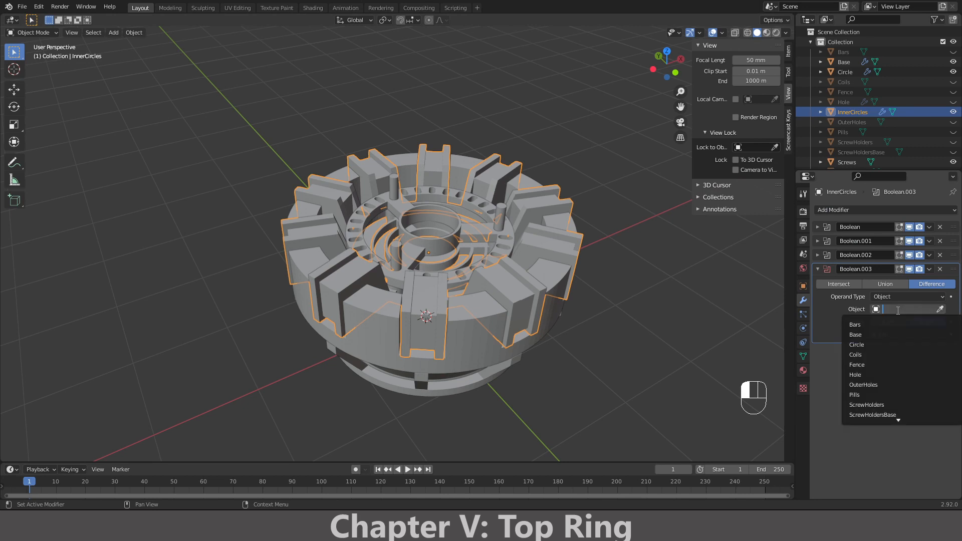
pyautogui.write('scr')
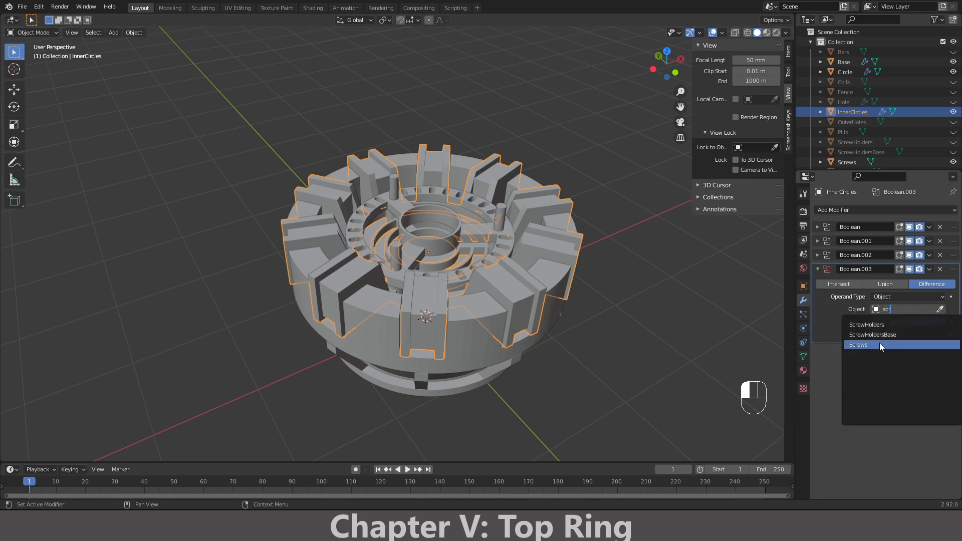
pyautogui.click(878, 344)
pyautogui.click(819, 268)
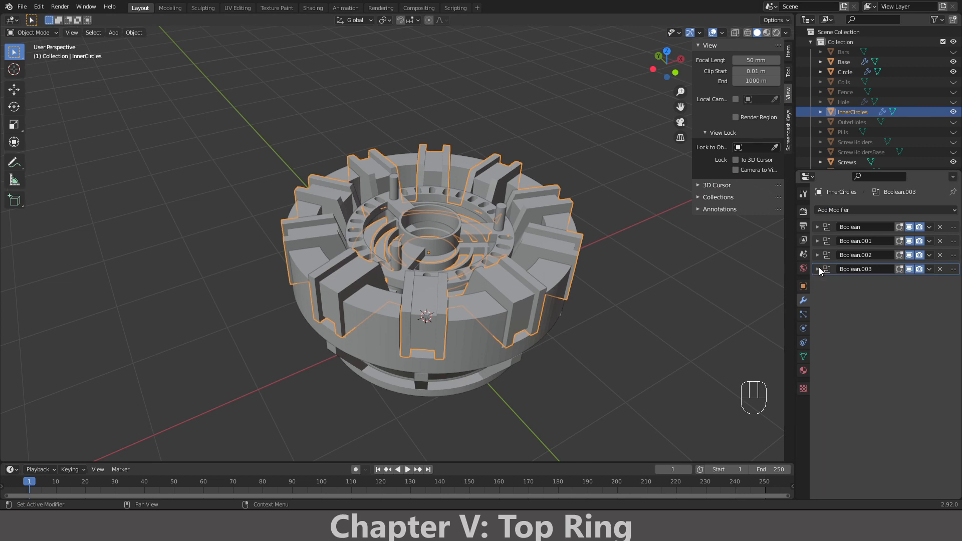
# - Add a Boolean Difference modifier to TopPlate with Screws as the cutting object
pyautogui.moveTo(518, 260); pyautogui.dragTo(522, 276, button='middle')
pyautogui.click(526, 361)
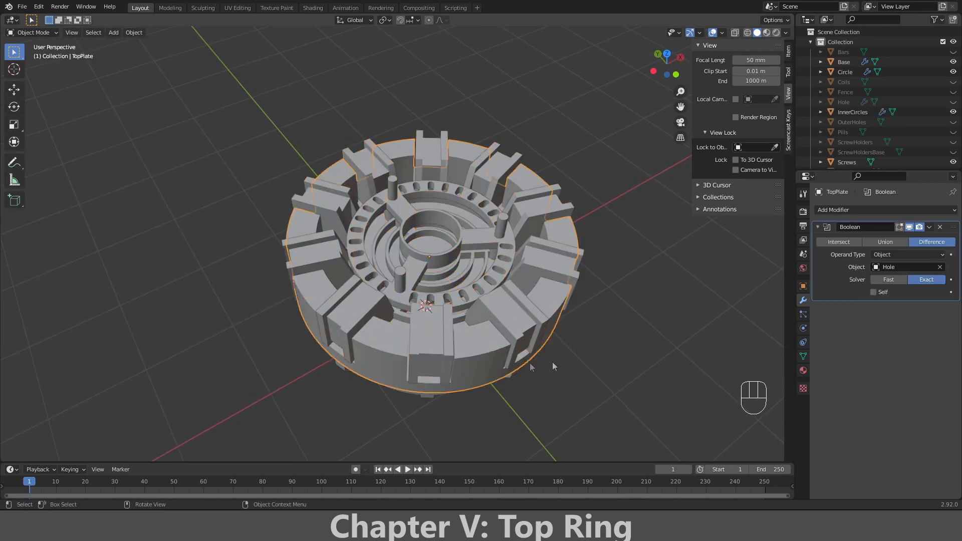
pyautogui.moveTo(531, 363); pyautogui.dragTo(652, 324, button='middle')
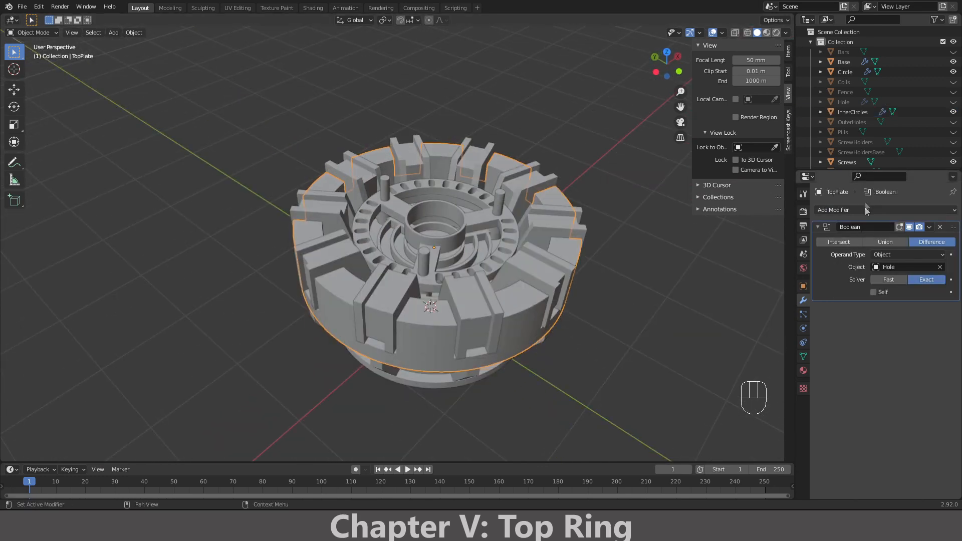
pyautogui.click(851, 210)
pyautogui.click(752, 261)
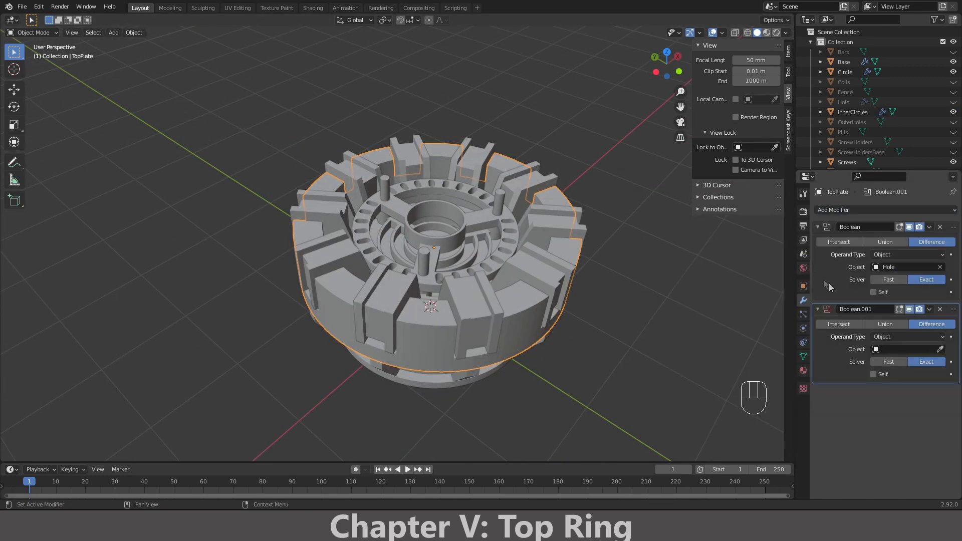
pyautogui.click(902, 349)
pyautogui.write('sc')
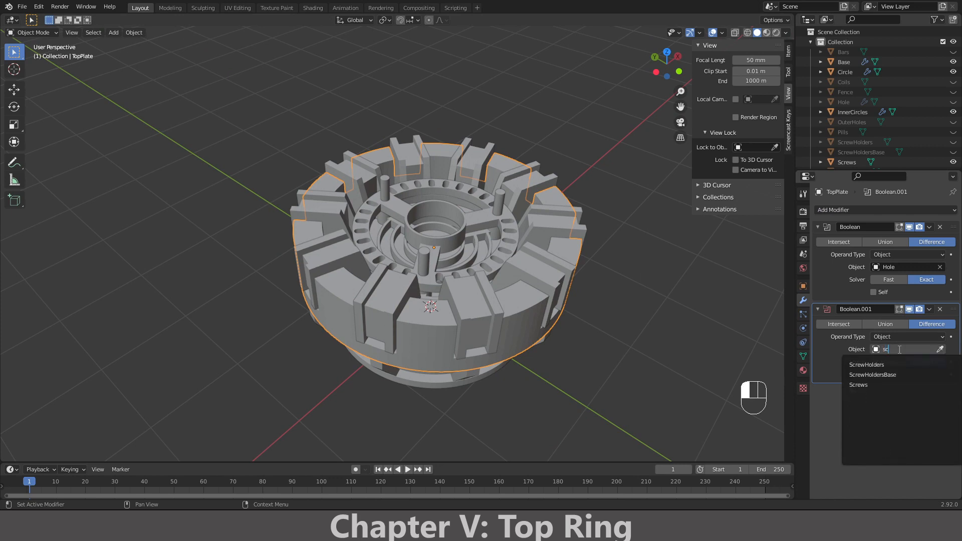
pyautogui.click(887, 383)
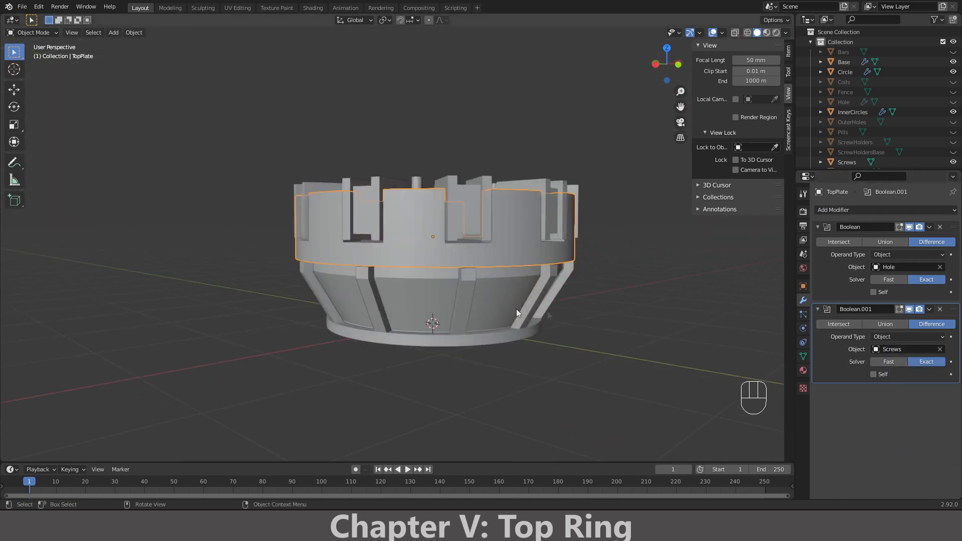
# - Add a Boolean Difference modifier to Base with Screws as the cutting object
pyautogui.click(501, 293)
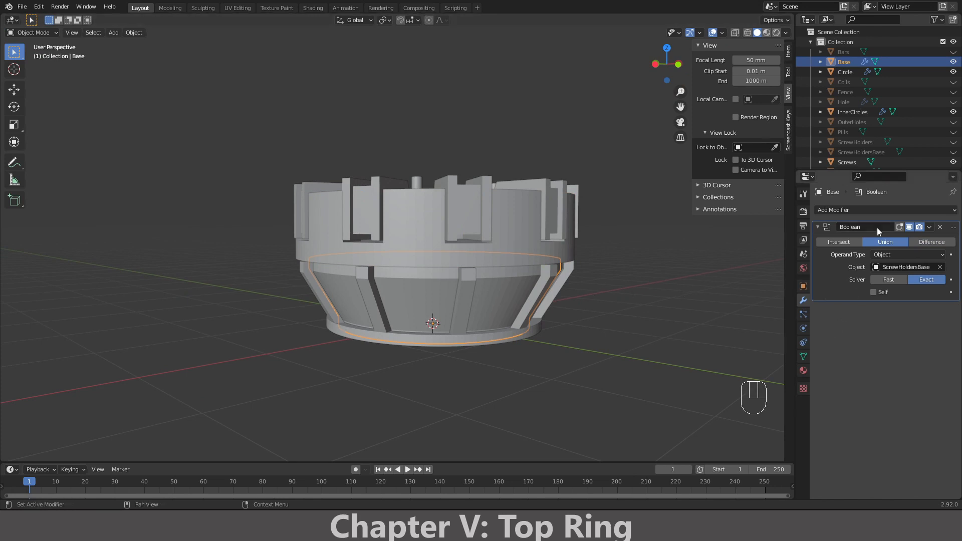
pyautogui.click(860, 210)
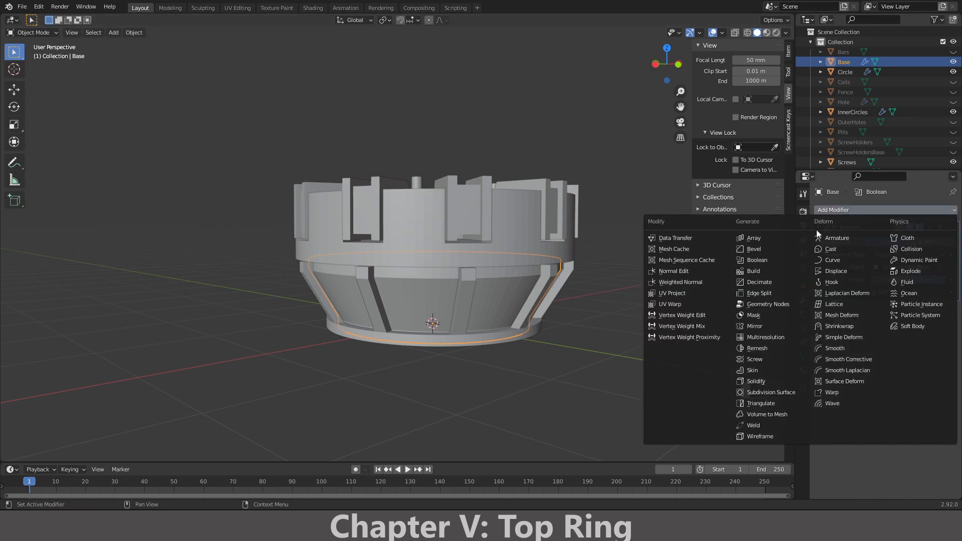
pyautogui.click(777, 262)
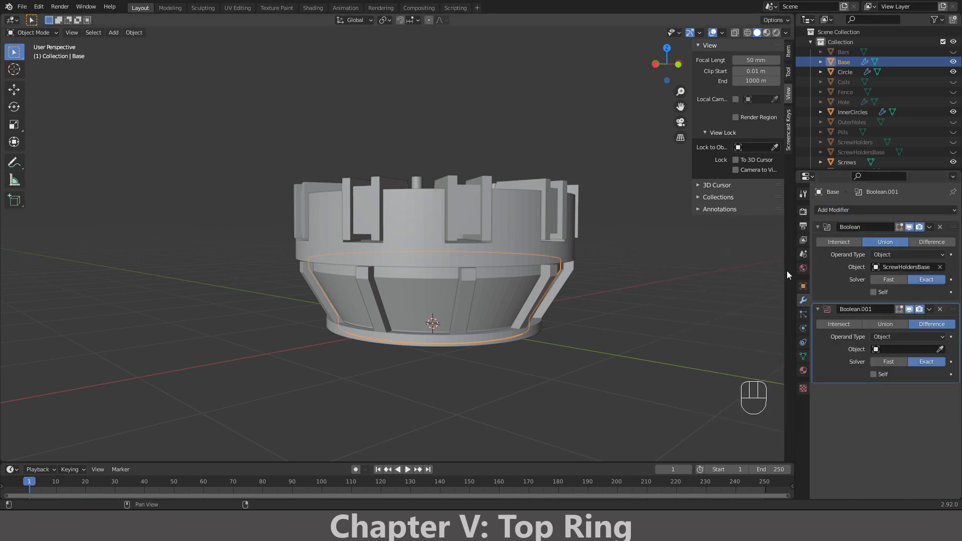
pyautogui.click(894, 350)
pyautogui.write('sc')
pyautogui.click(879, 384)
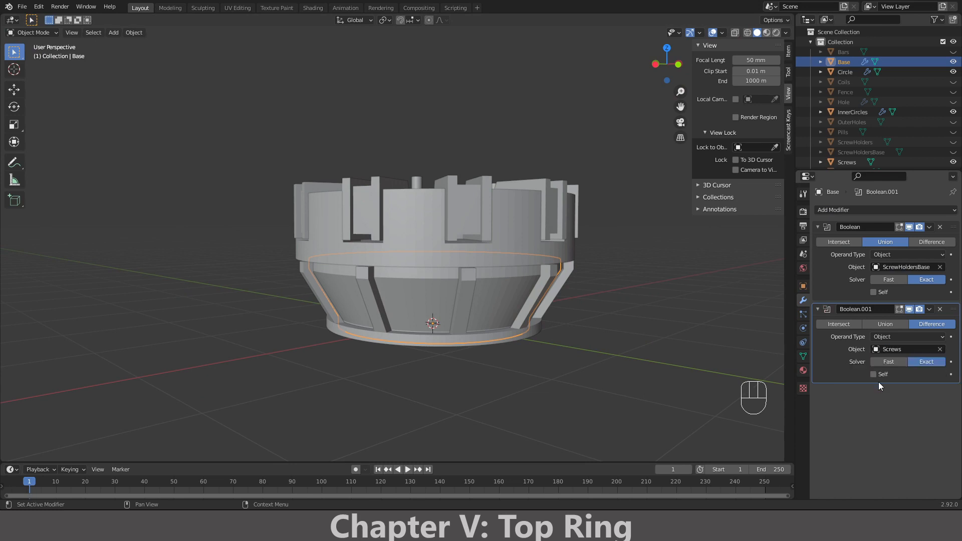
# - Hide the Screws object to expose the cuts in the assembly
pyautogui.moveTo(605, 263); pyautogui.dragTo(683, 265, button='middle')
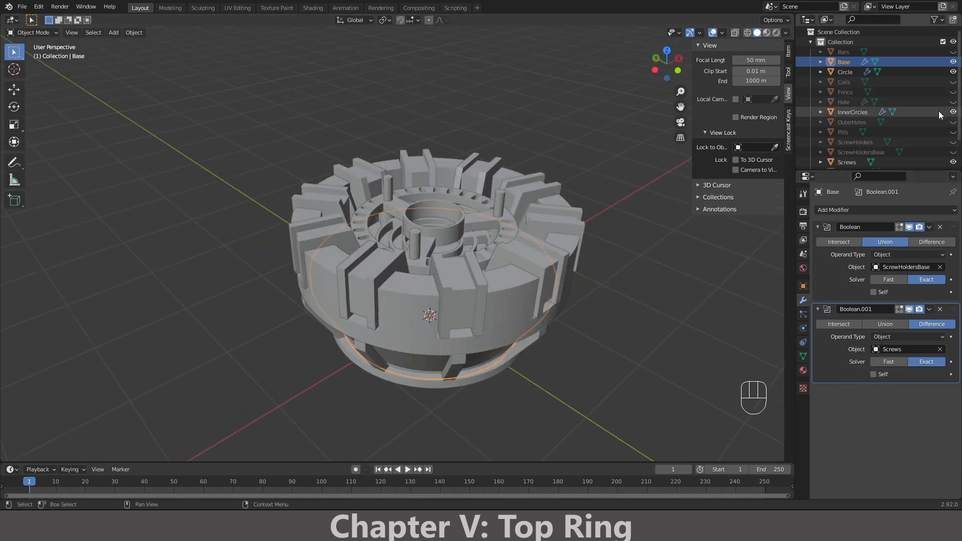
pyautogui.scroll(-1, 921, 136)
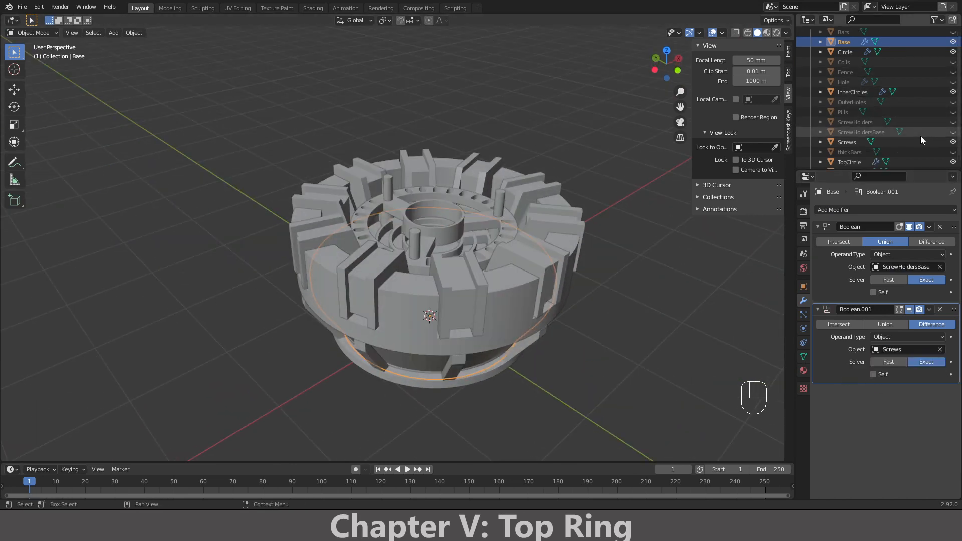
pyautogui.click(954, 142)
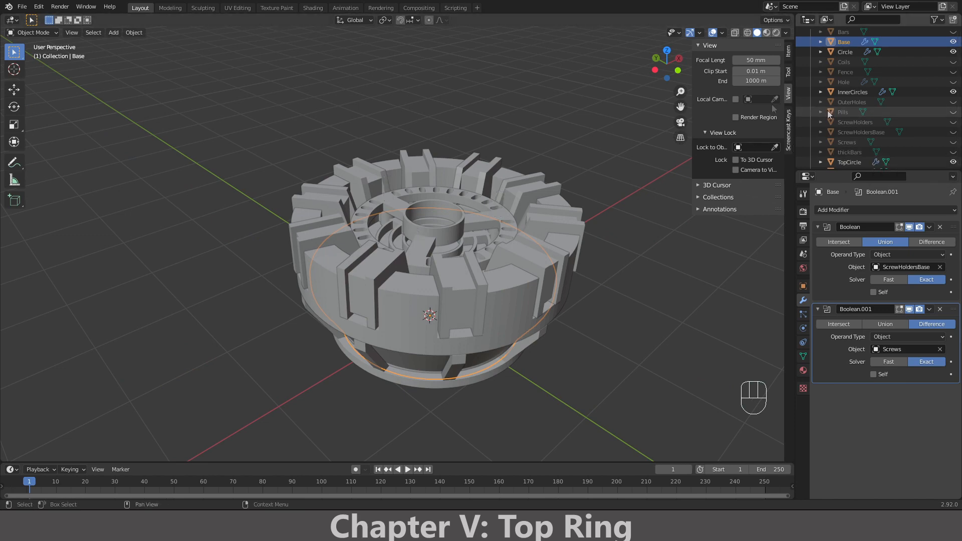
# - Set TopCircle's Screws Boolean to the Fast solver and move it first in the modifier stack
pyautogui.moveTo(591, 145)
pyautogui.mouseDown(button='middle')
pyautogui.moveTo(585, 170)
pyautogui.moveTo(579, 149)
pyautogui.mouseUp(button='middle')
pyautogui.click(485, 249)
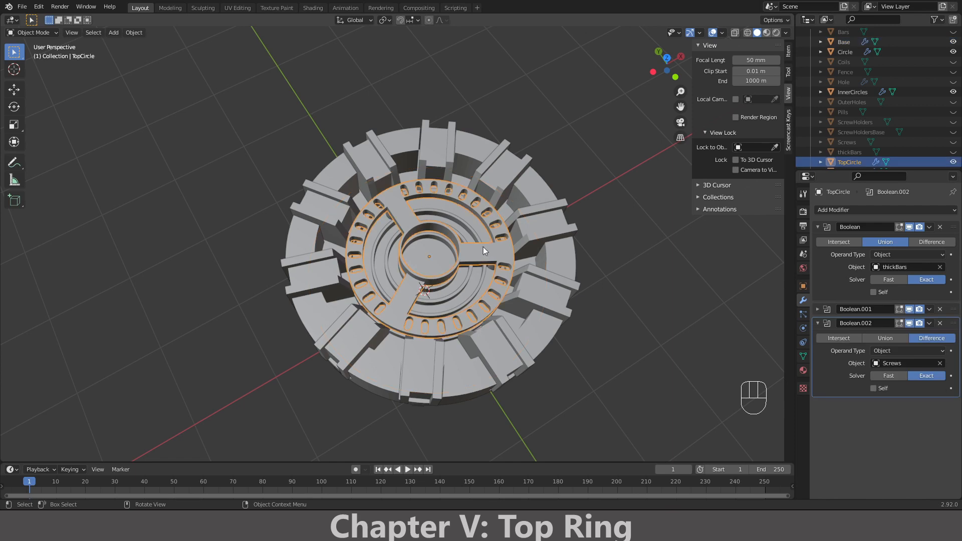
pyautogui.scroll(3, 484, 247)
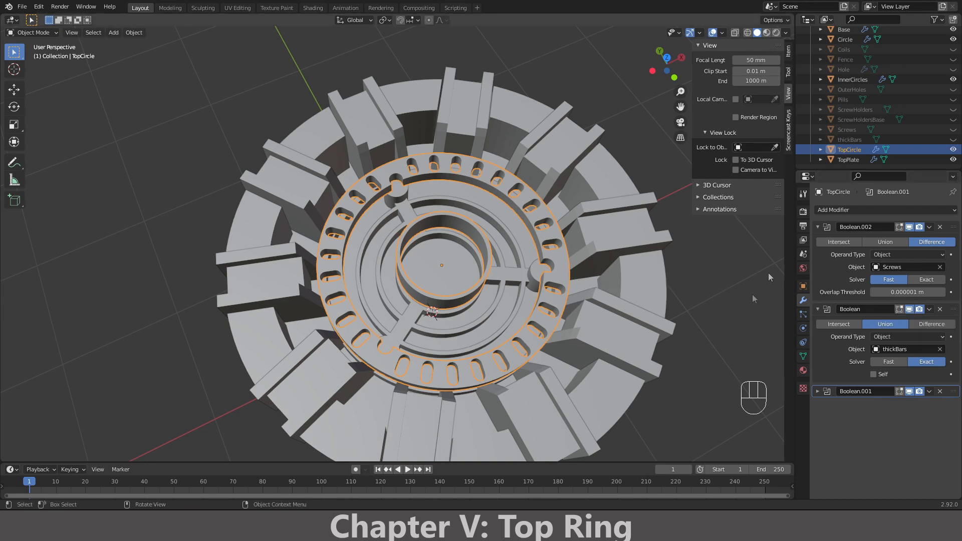
pyautogui.moveTo(606, 282); pyautogui.dragTo(576, 201, button='middle')
pyautogui.scroll(-3, 576, 244)
pyautogui.scroll(3, 943, 116)
pyautogui.scroll(-3, 943, 120)
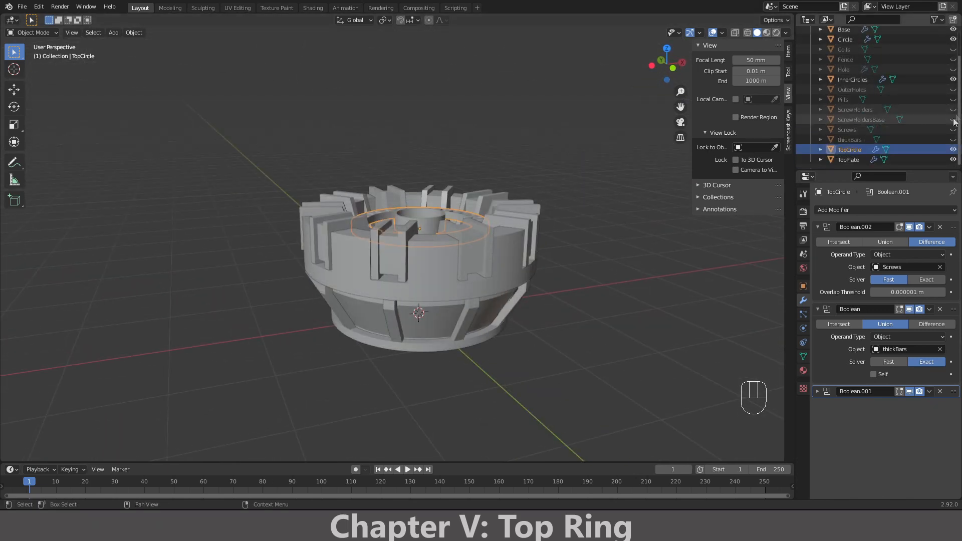
# - Isolate Base by hiding TopCircle, TopPlate, InnerCircles and Circle
pyautogui.click(954, 149)
pyautogui.click(954, 159)
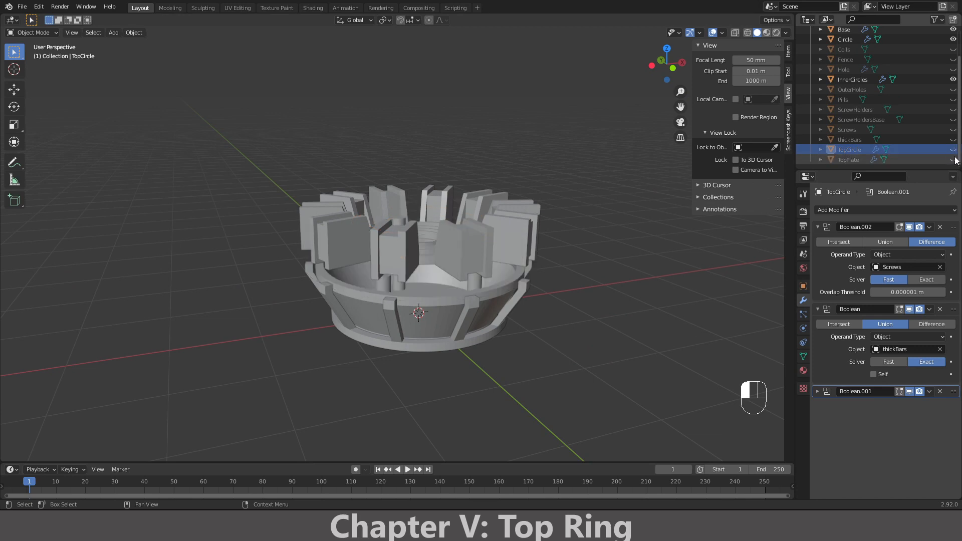
pyautogui.scroll(3, 955, 120)
pyautogui.click(953, 112)
pyautogui.click(953, 72)
pyautogui.moveTo(587, 130); pyautogui.dragTo(494, 269, button='middle')
# - Set the solver of Base's Screws Boolean to Fast
pyautogui.click(493, 269)
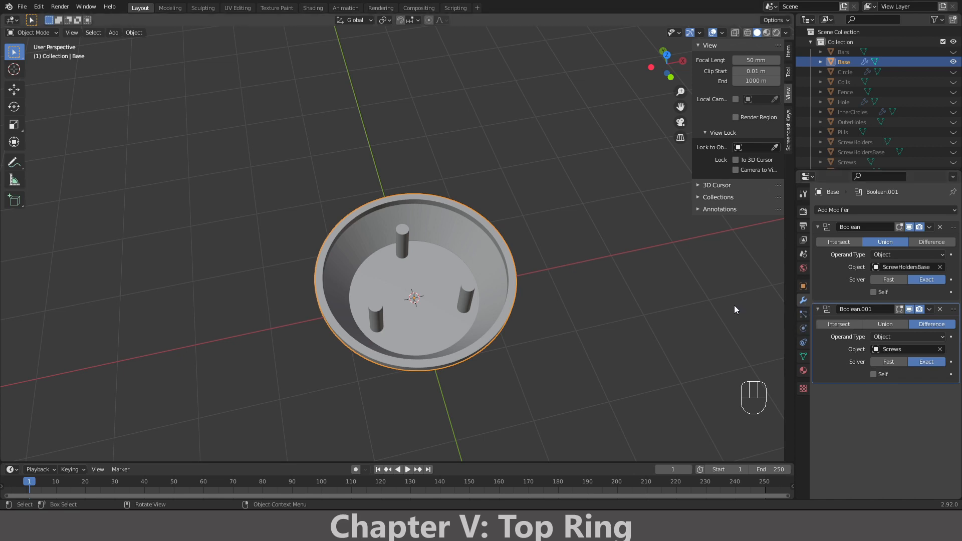
pyautogui.scroll(3, 622, 293)
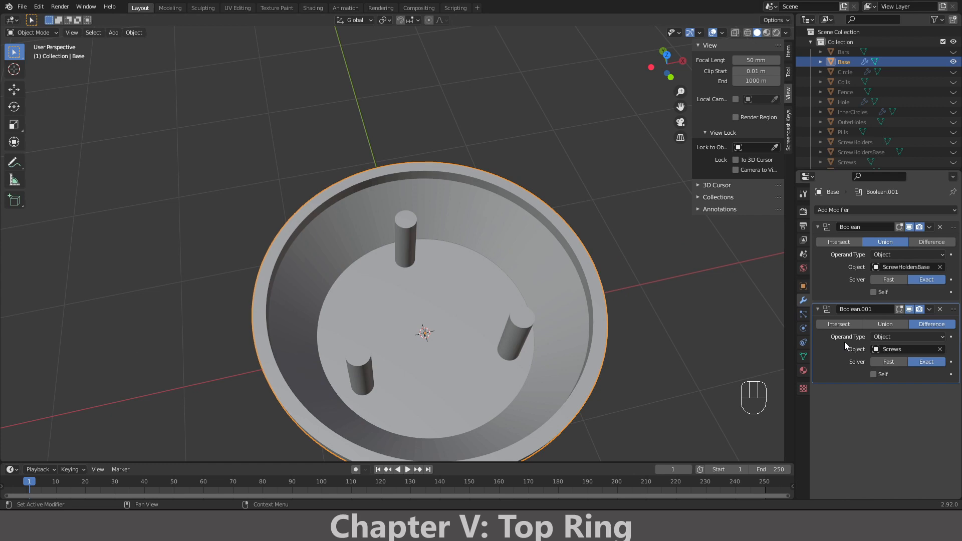
pyautogui.click(884, 361)
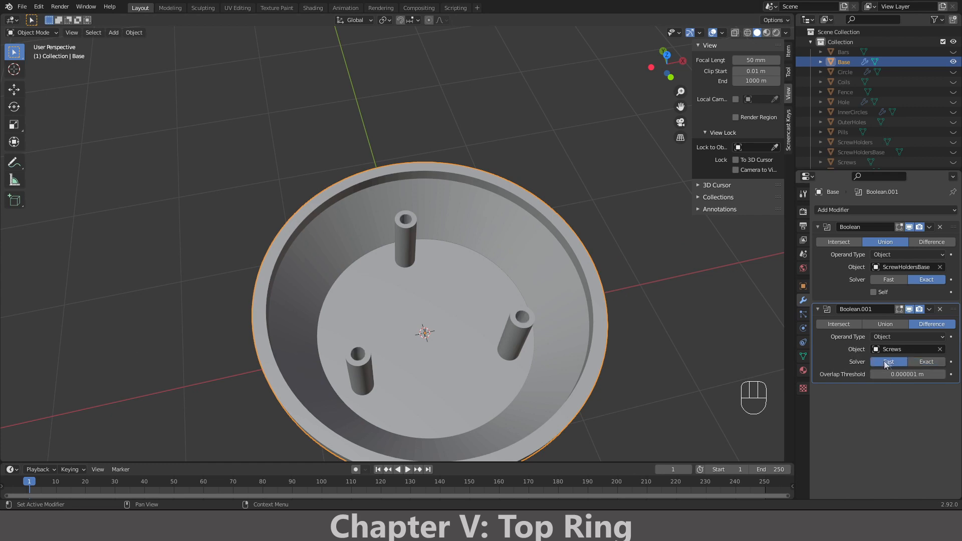
pyautogui.moveTo(619, 300); pyautogui.dragTo(627, 273, button='middle')
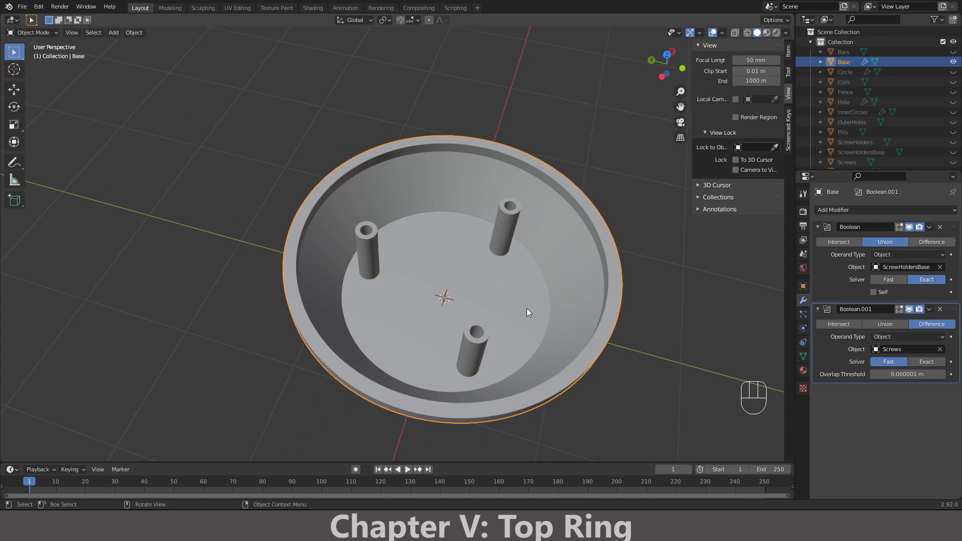
pyautogui.scroll(-1, 896, 90)
pyautogui.scroll(1, 923, 73)
# - Hide Base and show only TopPlate
pyautogui.press('h')
pyautogui.scroll(-3, 925, 82)
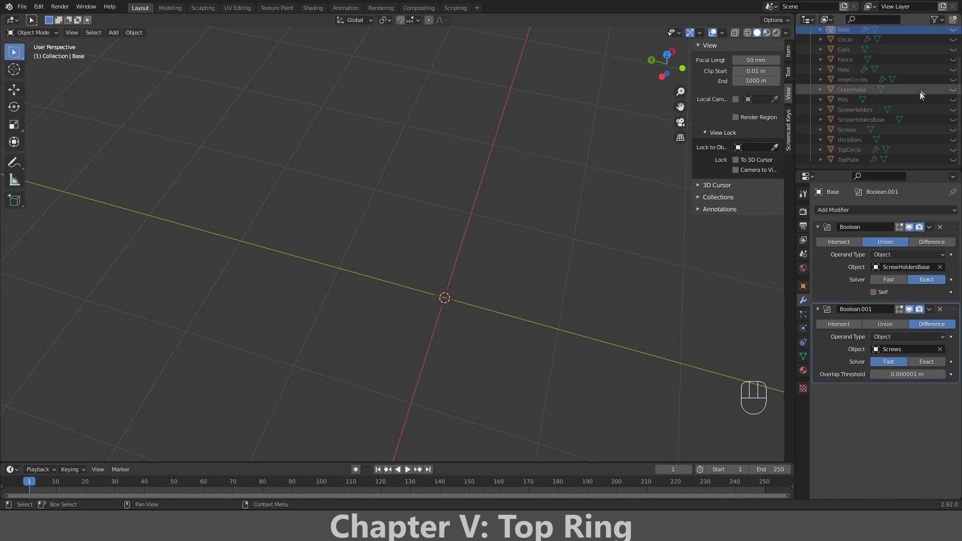
pyautogui.click(953, 150)
pyautogui.click(953, 149)
pyautogui.click(953, 159)
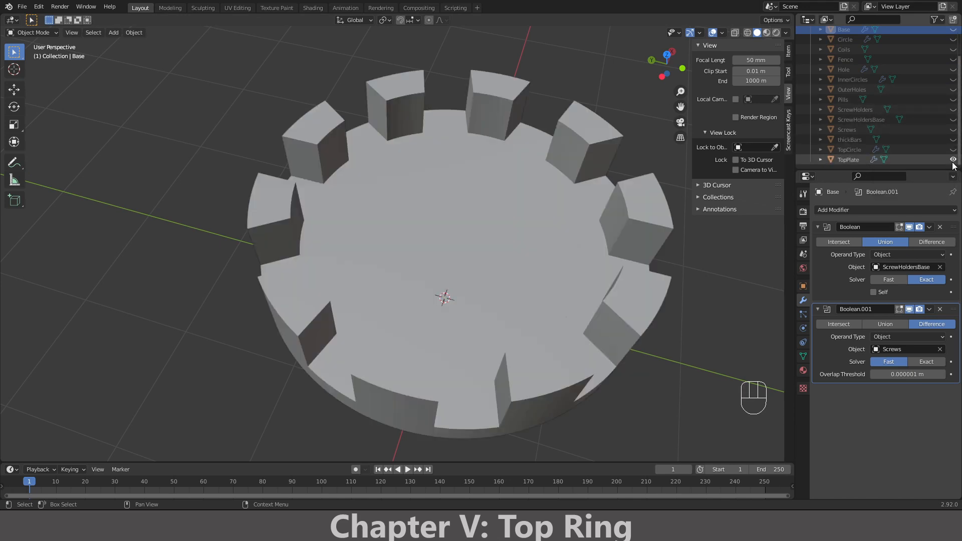
# - Set the solver of TopPlate's Screws Boolean to Fast
pyautogui.click(652, 215)
pyautogui.click(882, 362)
pyautogui.moveTo(497, 201)
pyautogui.mouseDown(button='middle')
pyautogui.moveTo(503, 245)
pyautogui.moveTo(509, 188)
pyautogui.mouseUp(button='middle')
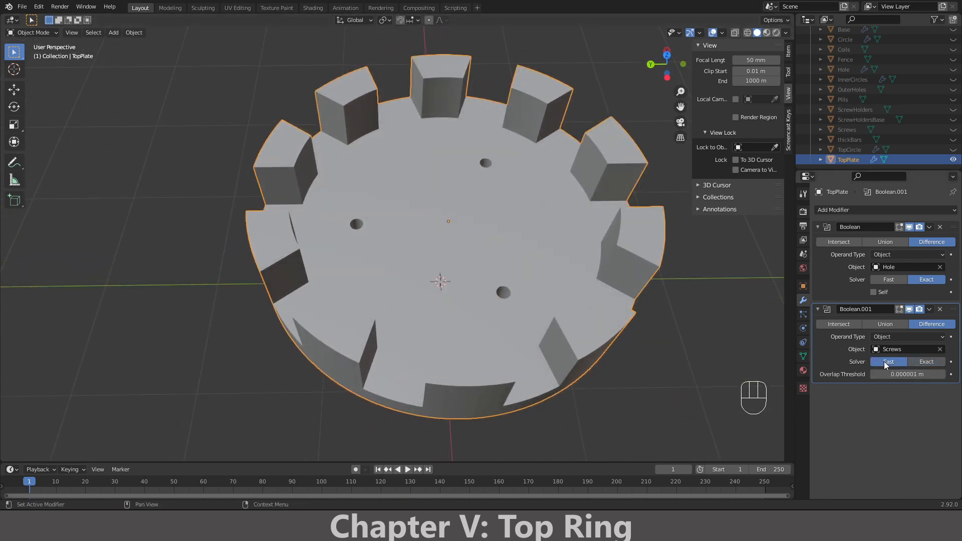
pyautogui.moveTo(765, 327); pyautogui.dragTo(609, 285, button='middle')
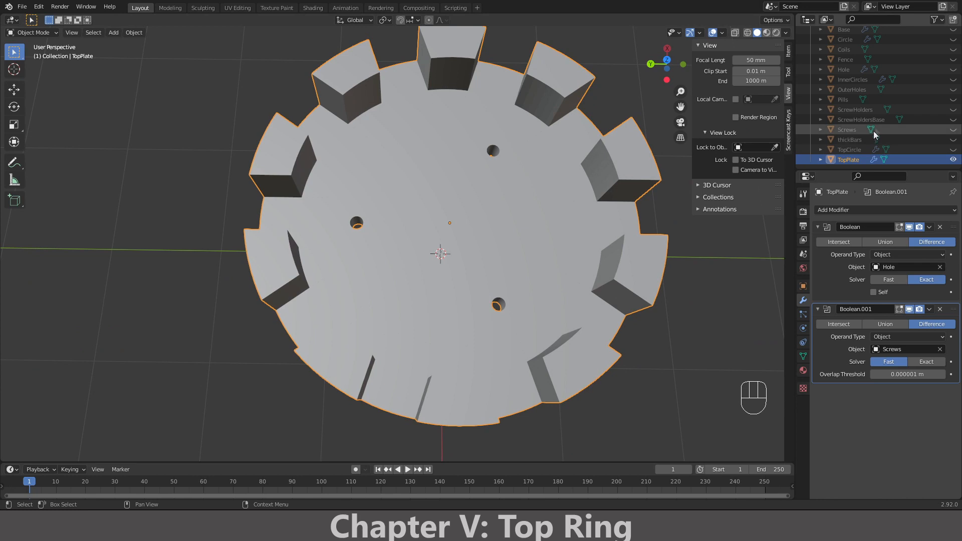
# - Show InnerCircles and set its Screws Boolean to the Fast solver
pyautogui.scroll(2, 852, 125)
pyautogui.click(852, 100)
pyautogui.click(953, 100)
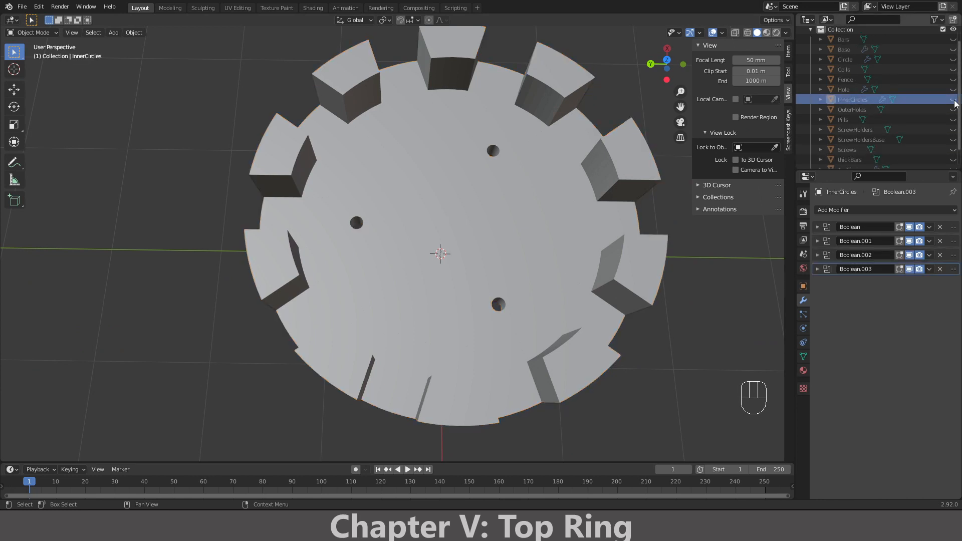
pyautogui.click(819, 269)
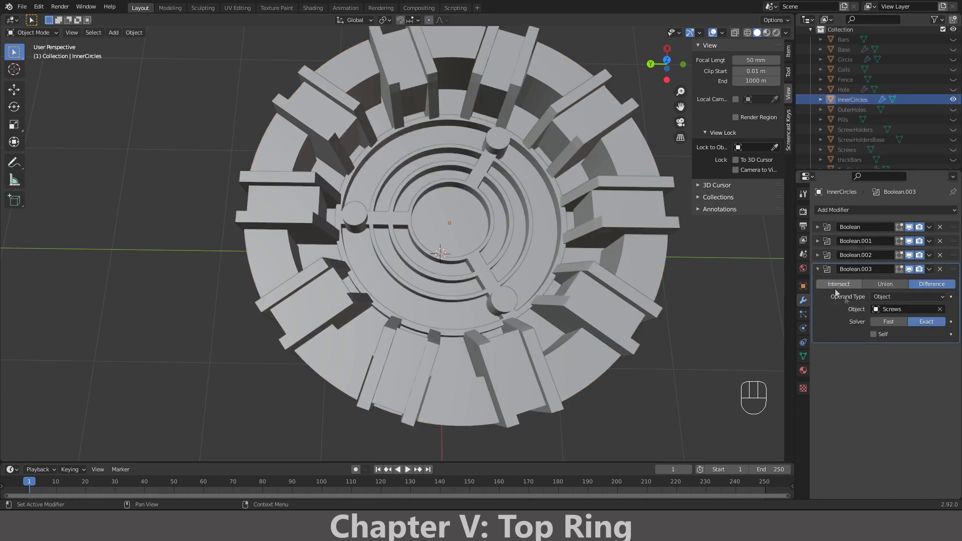
pyautogui.click(892, 323)
pyautogui.moveTo(502, 225); pyautogui.dragTo(485, 183, button='middle')
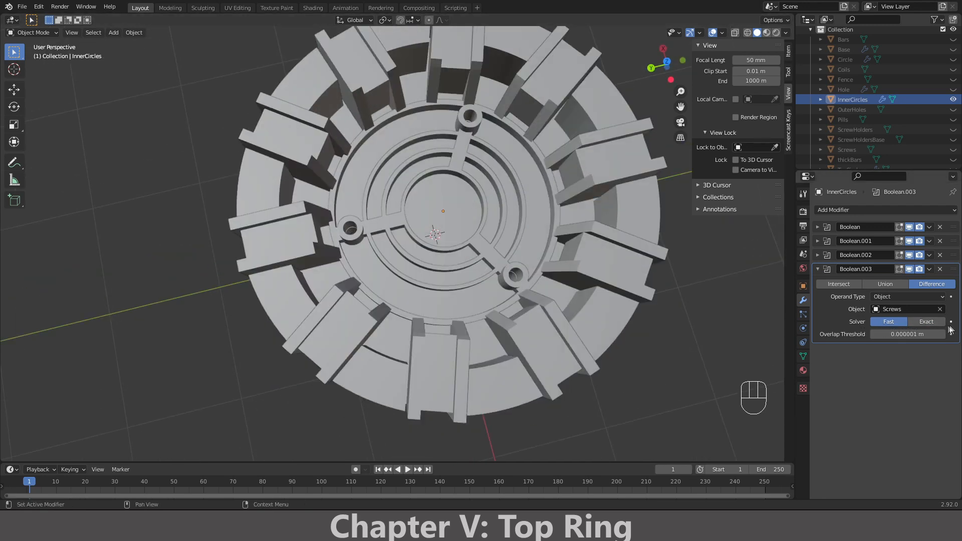
# - Show TopCircle and reorder its Boolean modifiers to Pills, thickBars, Screws
pyautogui.scroll(-2, 940, 138)
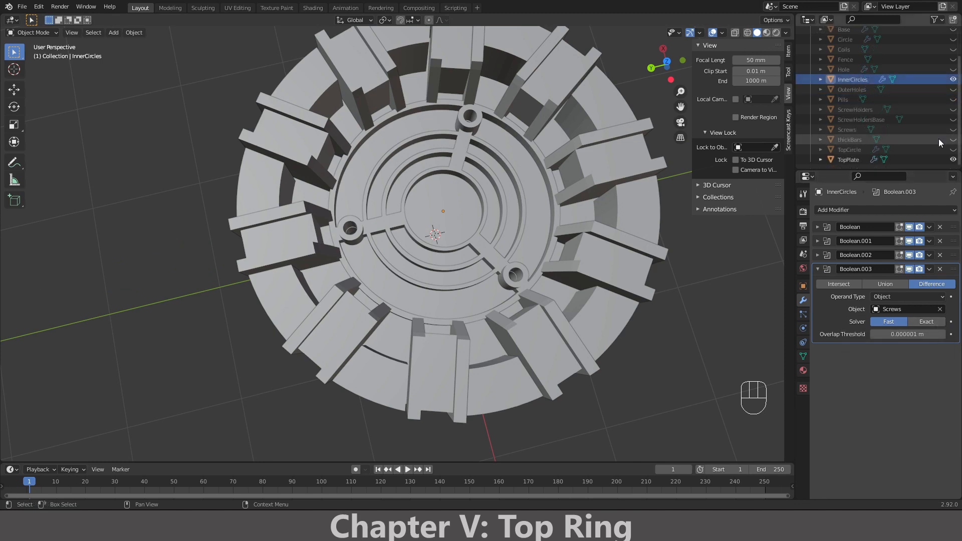
pyautogui.click(954, 150)
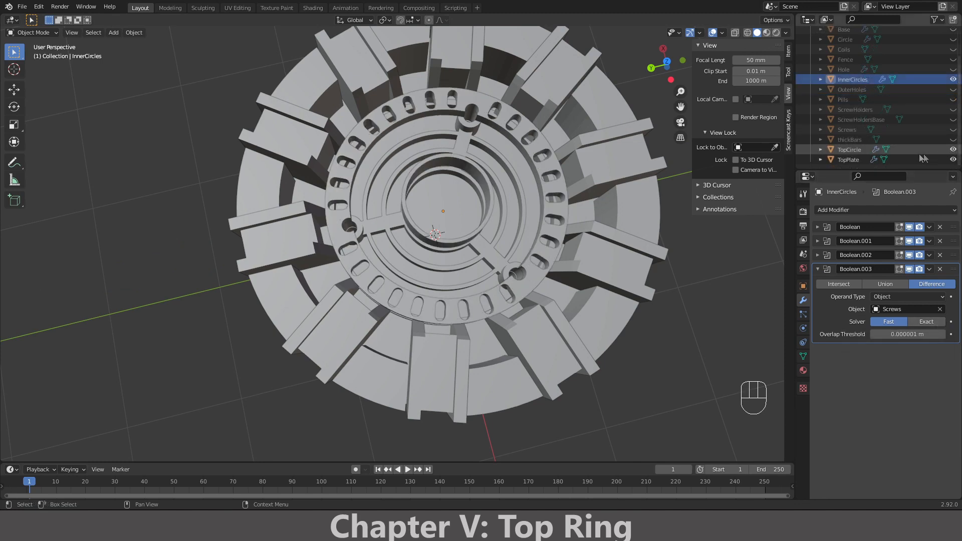
pyautogui.click(852, 149)
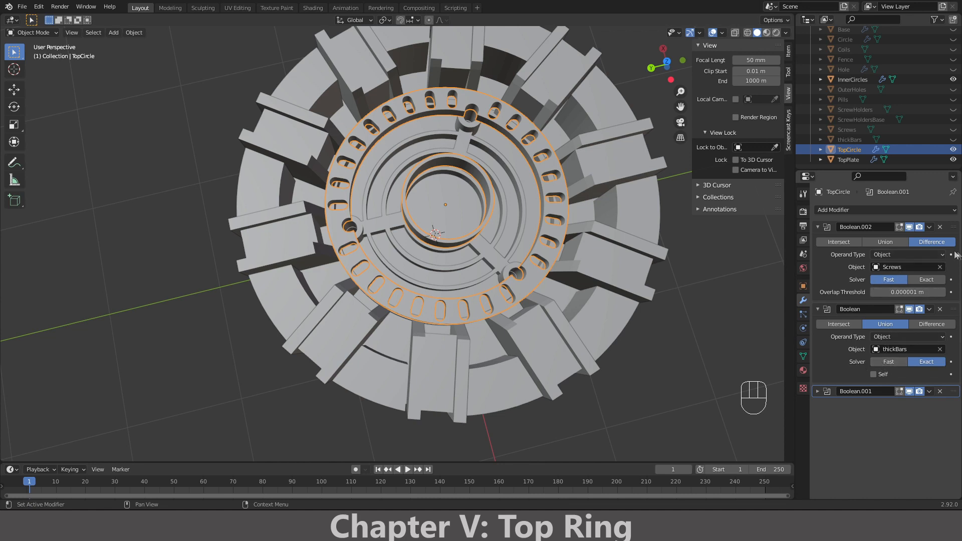
pyautogui.moveTo(954, 227); pyautogui.dragTo(942, 382)
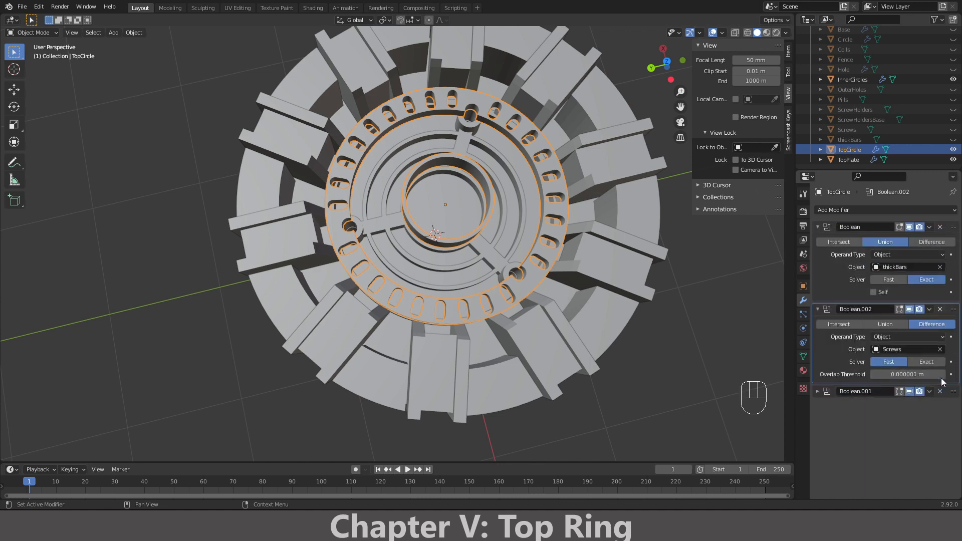
pyautogui.moveTo(415, 270); pyautogui.dragTo(459, 278, button='middle')
pyautogui.moveTo(953, 311); pyautogui.dragTo(947, 392)
pyautogui.click(818, 392)
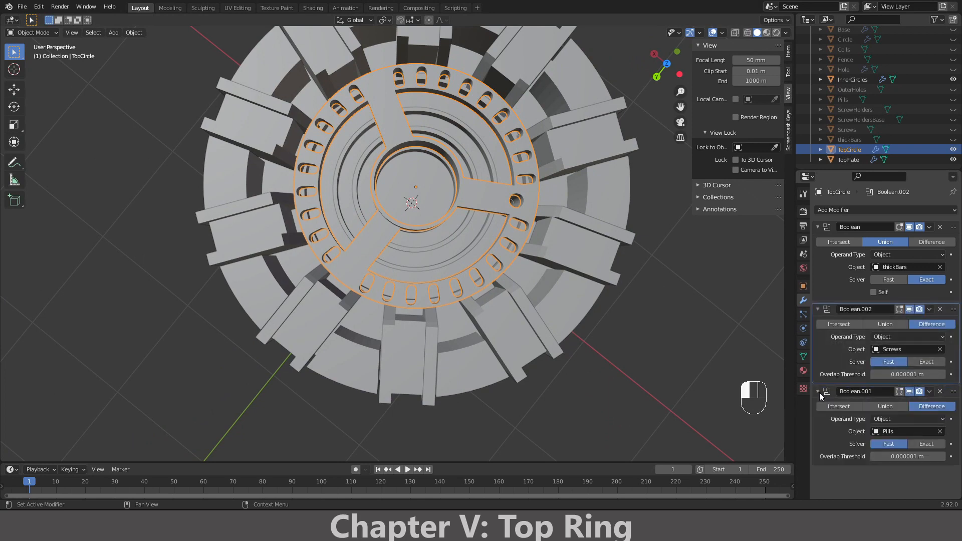
pyautogui.moveTo(953, 392); pyautogui.dragTo(944, 306)
pyautogui.moveTo(953, 228); pyautogui.dragTo(956, 328)
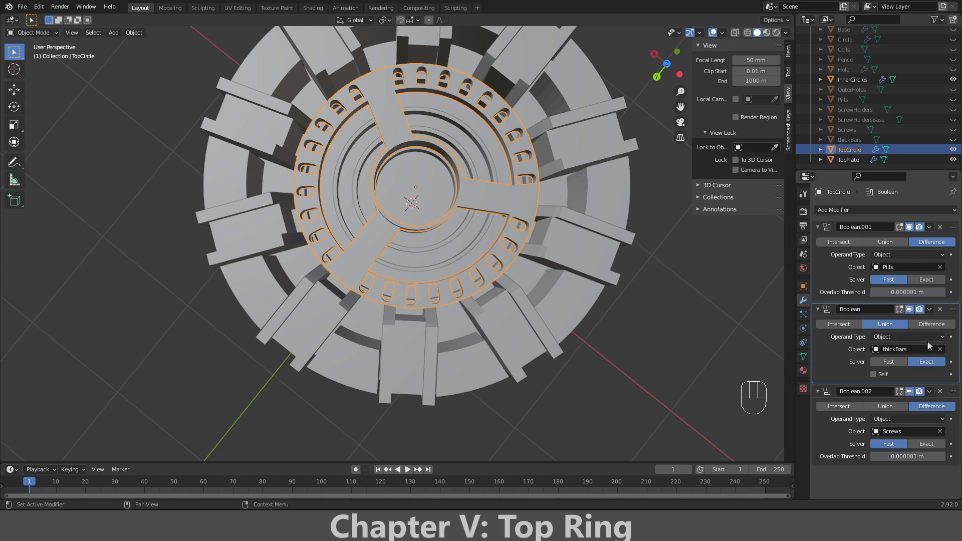
# - Apply TopCircle's Boolean Union modifier that uses thickBars
pyautogui.click(930, 309)
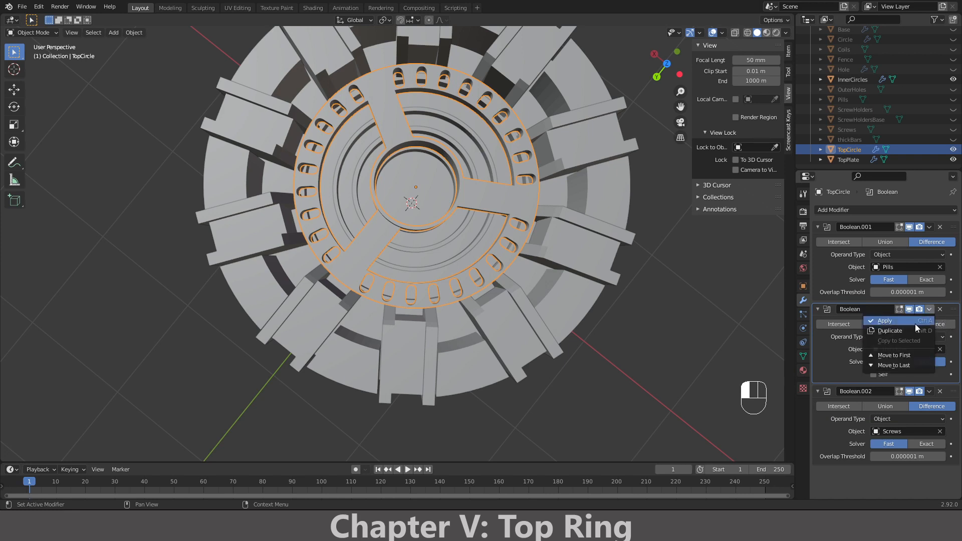
pyautogui.click(916, 322)
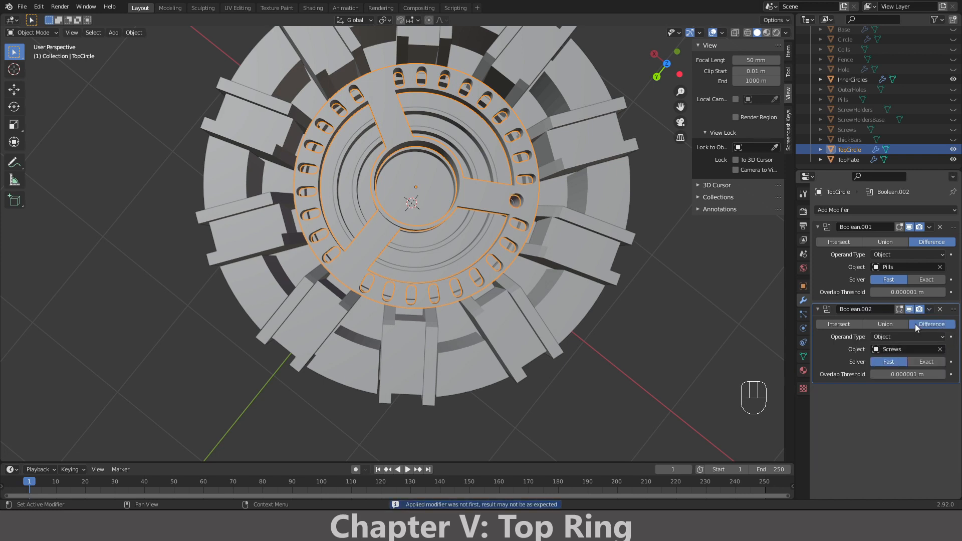
pyautogui.moveTo(692, 317); pyautogui.dragTo(622, 241, button='middle')
pyautogui.scroll(3, 902, 110)
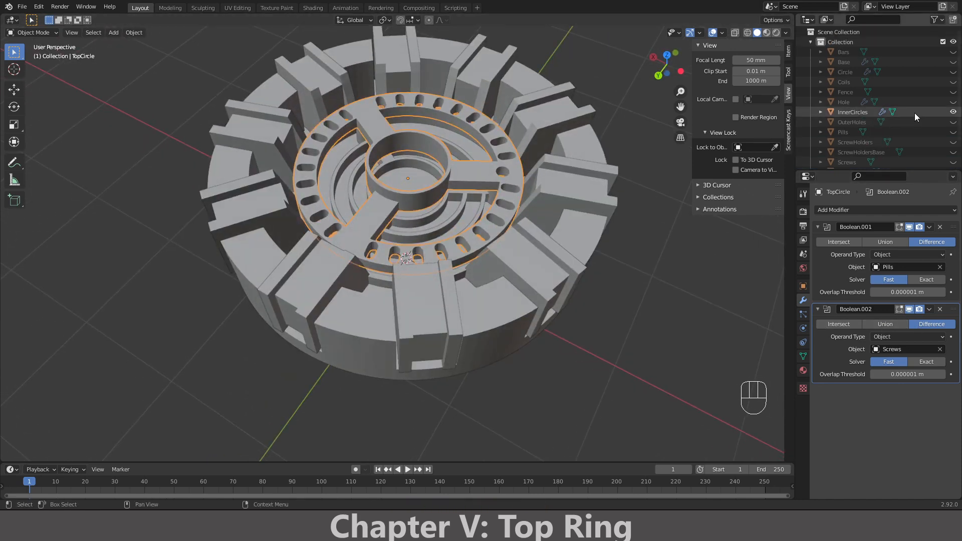
# - Leave only TopCircle and Screws shown, and switch the viewport from wireframe to solid shading
pyautogui.scroll(-2, 916, 113)
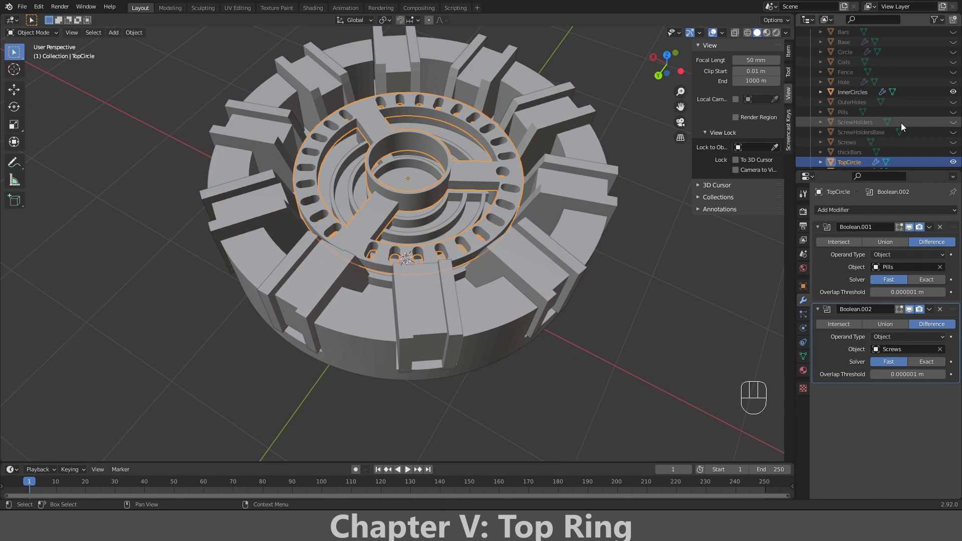
pyautogui.scroll(-1, 885, 134)
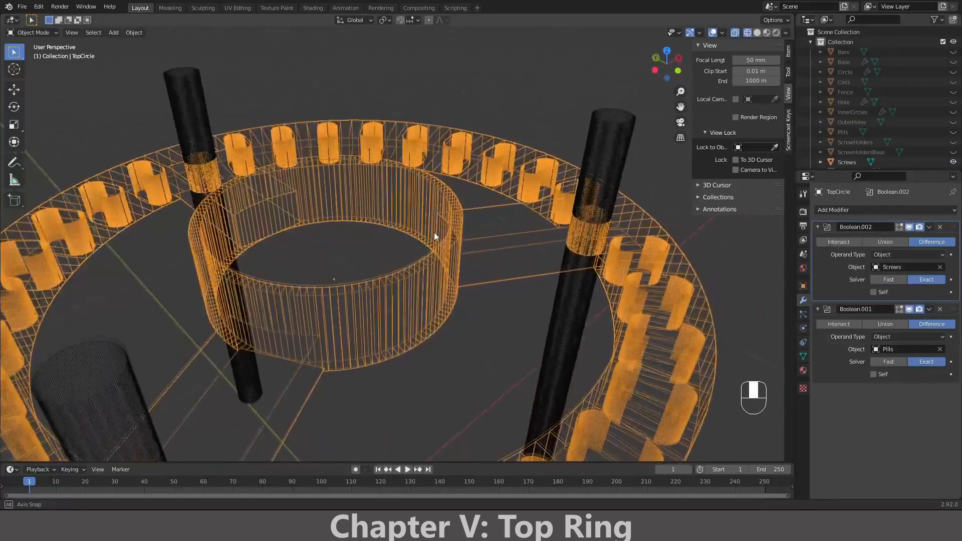
pyautogui.moveTo(434, 233)
pyautogui.mouseDown(button='middle')
pyautogui.moveTo(419, 245)
pyautogui.moveTo(382, 248)
pyautogui.moveTo(464, 240)
pyautogui.mouseUp(button='middle')
pyautogui.scroll(-2, 382, 248)
pyautogui.scroll(-2, 464, 239)
pyautogui.press('z')
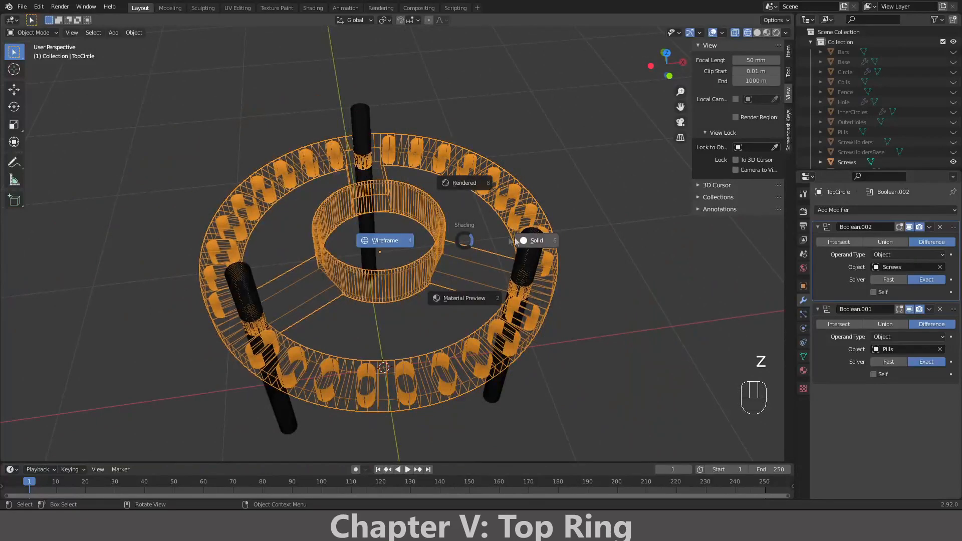
pyautogui.click(522, 239)
# - Examine from several angles where the screw cylinders pass through TopCircle's outer ring and bars
pyautogui.moveTo(495, 242); pyautogui.dragTo(474, 254, button='middle')
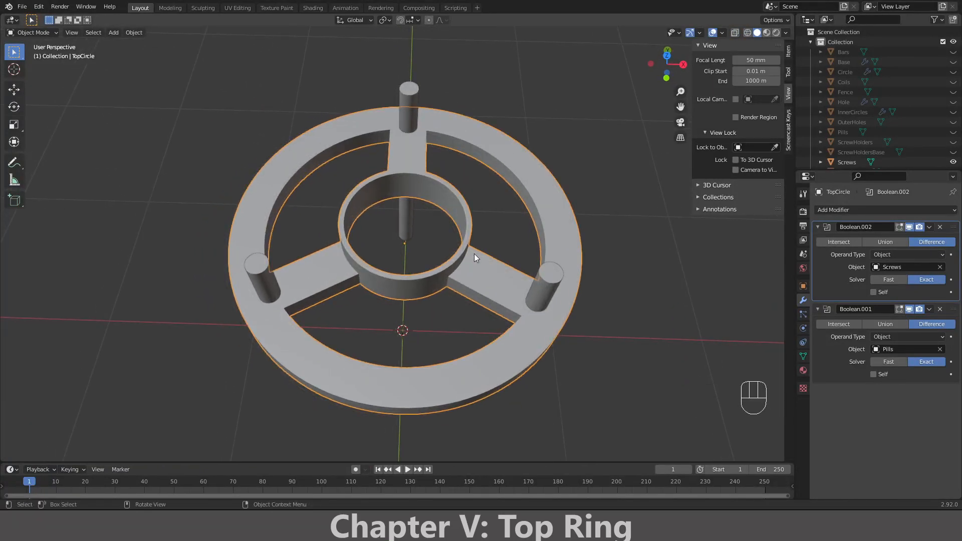
pyautogui.scroll(4, 456, 251)
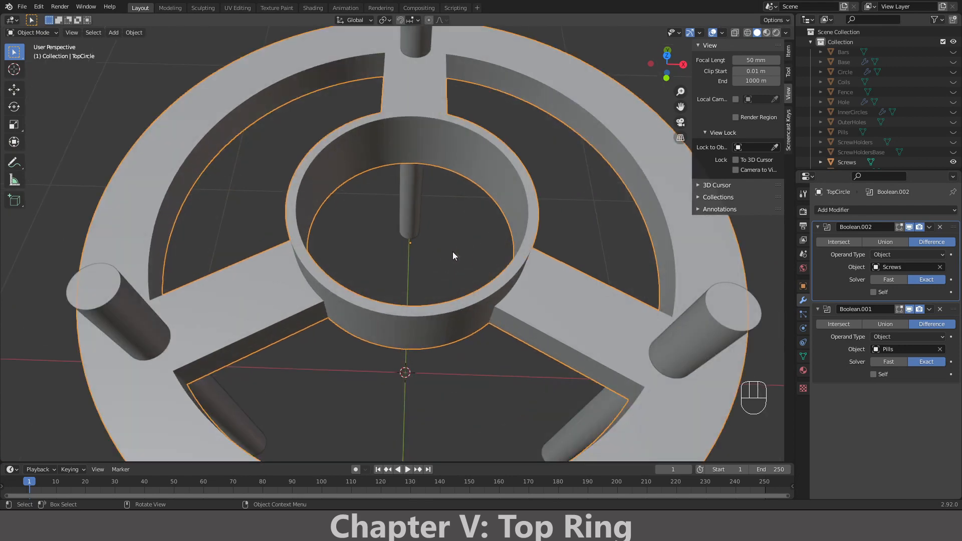
pyautogui.moveTo(316, 283); pyautogui.dragTo(341, 245, button='middle')
pyautogui.scroll(-2, 338, 221)
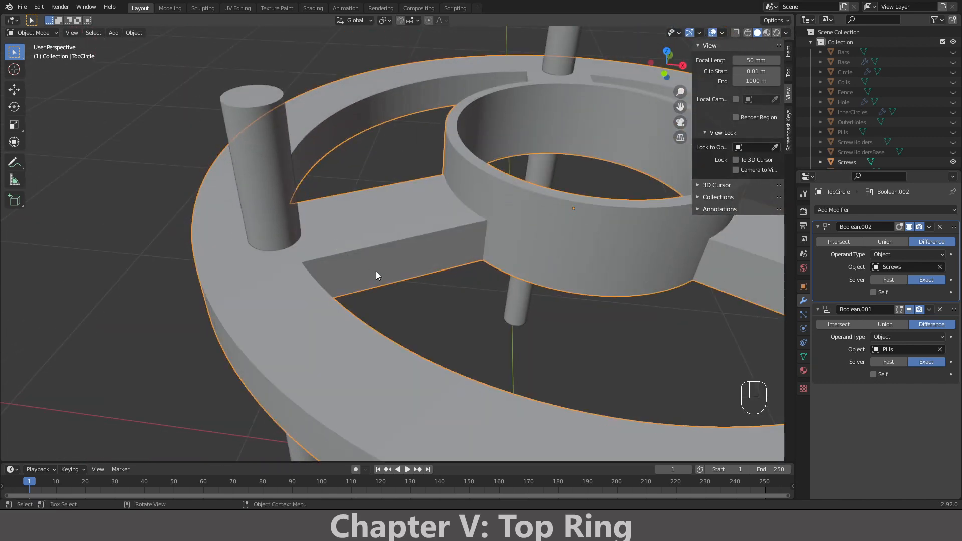
pyautogui.scroll(-3, 376, 271)
pyautogui.moveTo(376, 271); pyautogui.dragTo(399, 288, button='middle')
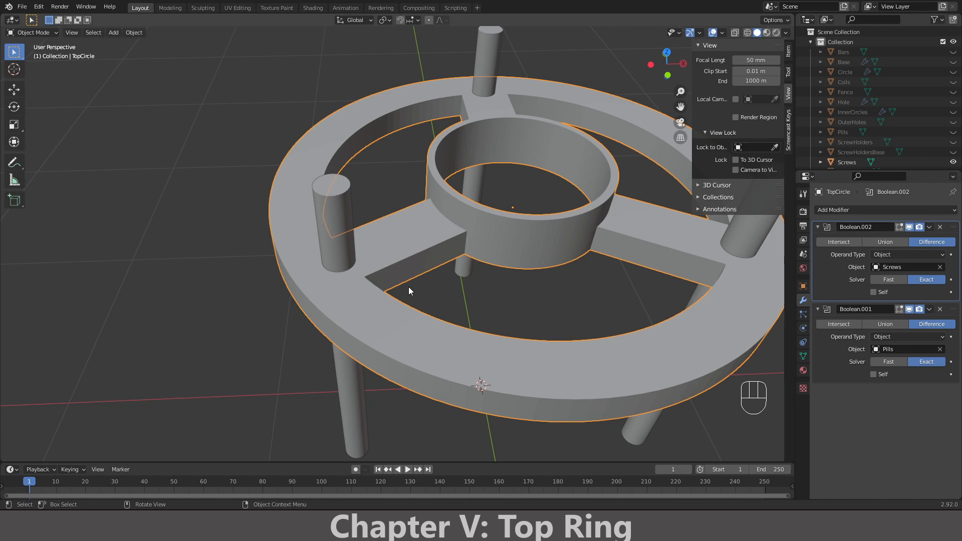
pyautogui.scroll(6, 446, 290)
pyautogui.moveTo(416, 285); pyautogui.dragTo(402, 305, button='middle')
pyautogui.scroll(-2, 371, 262)
pyautogui.scroll(4, 402, 306)
pyautogui.scroll(-3, 314, 269)
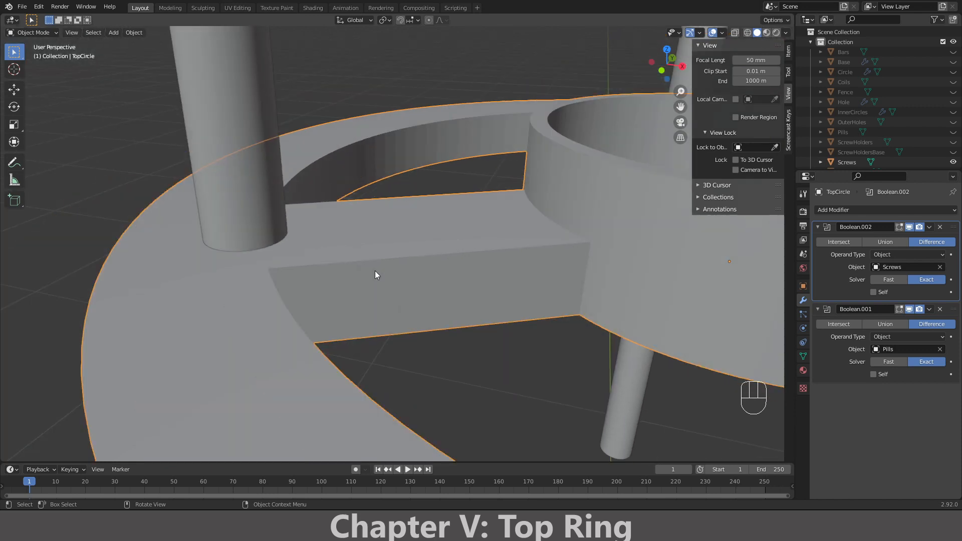
# - Set the solver to Fast for TopCircle's two Boolean modifiers, Screws and Pills
pyautogui.keyDown('shift'); pyautogui.moveTo(377, 275); pyautogui.dragTo(559, 296, button='middle'); pyautogui.keyUp('shift')
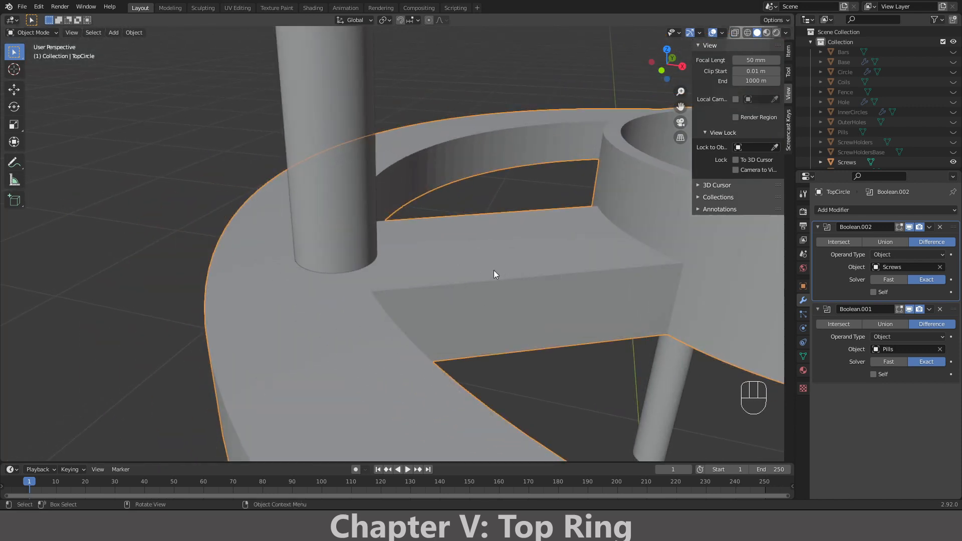
pyautogui.scroll(-2, 321, 337)
pyautogui.moveTo(358, 329); pyautogui.dragTo(447, 369, button='middle')
pyautogui.scroll(-3, 491, 361)
pyautogui.scroll(4, 517, 344)
pyautogui.scroll(2, 519, 340)
pyautogui.scroll(3, 550, 314)
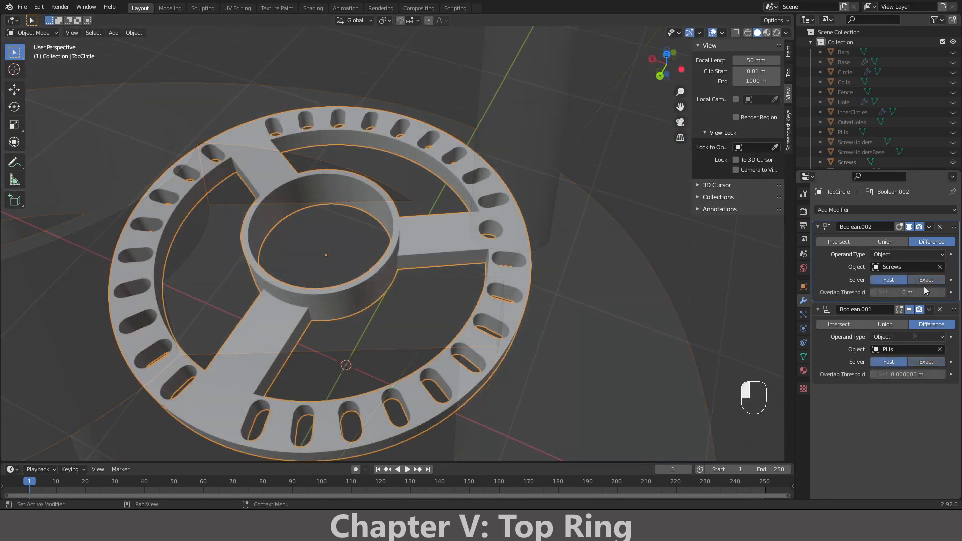
pyautogui.click(897, 281)
pyautogui.scroll(5, 599, 251)
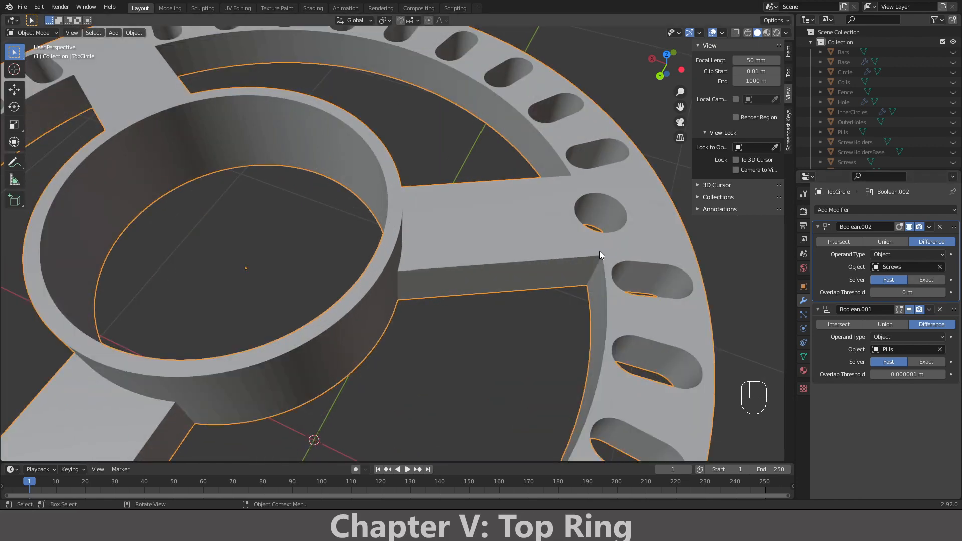
# - Examine TopCircle's screw holes and bar joints in perspective, then in wireframe from the front and top
pyautogui.moveTo(594, 252); pyautogui.dragTo(575, 244, button='middle')
pyautogui.scroll(-4, 597, 221)
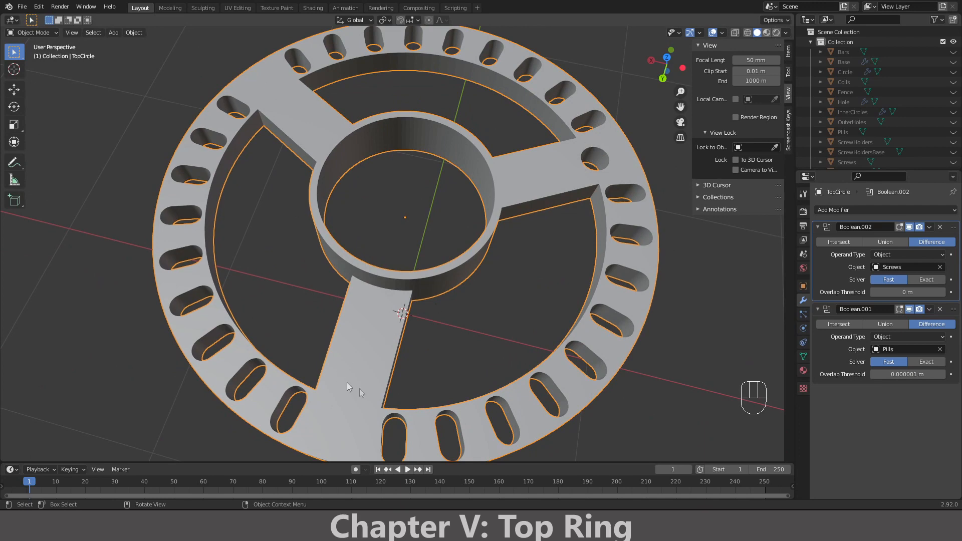
pyautogui.moveTo(346, 425); pyautogui.dragTo(368, 353, button='middle')
pyautogui.press('KP_1')
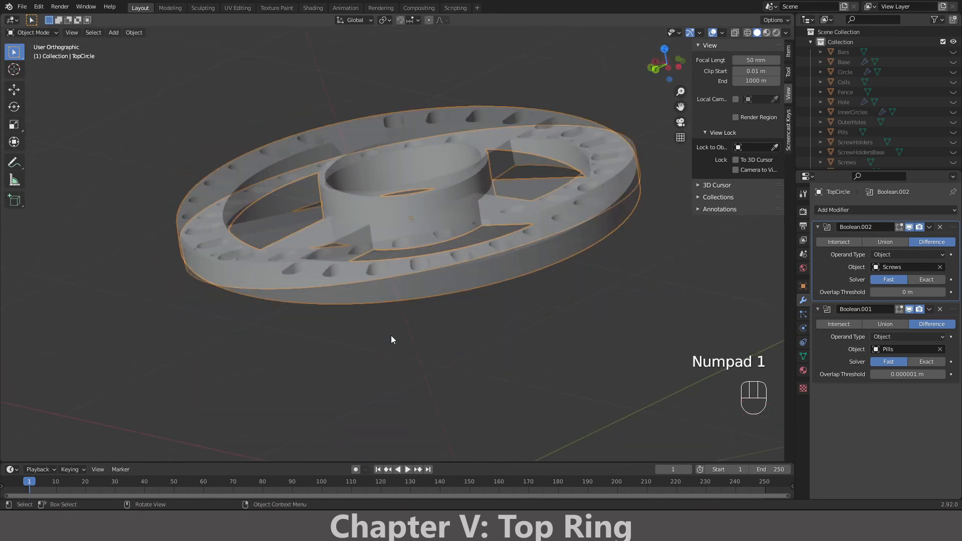
pyautogui.scroll(5, 396, 285)
pyautogui.press('z')
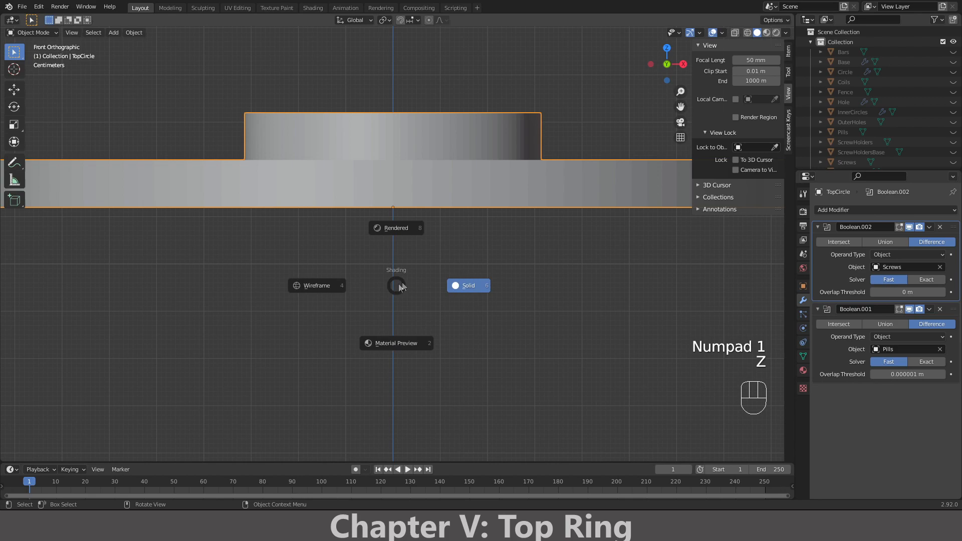
pyautogui.click(313, 287)
pyautogui.moveTo(315, 271); pyautogui.dragTo(401, 317, button='middle')
pyautogui.press('KP_1')
pyautogui.press('KP_7')
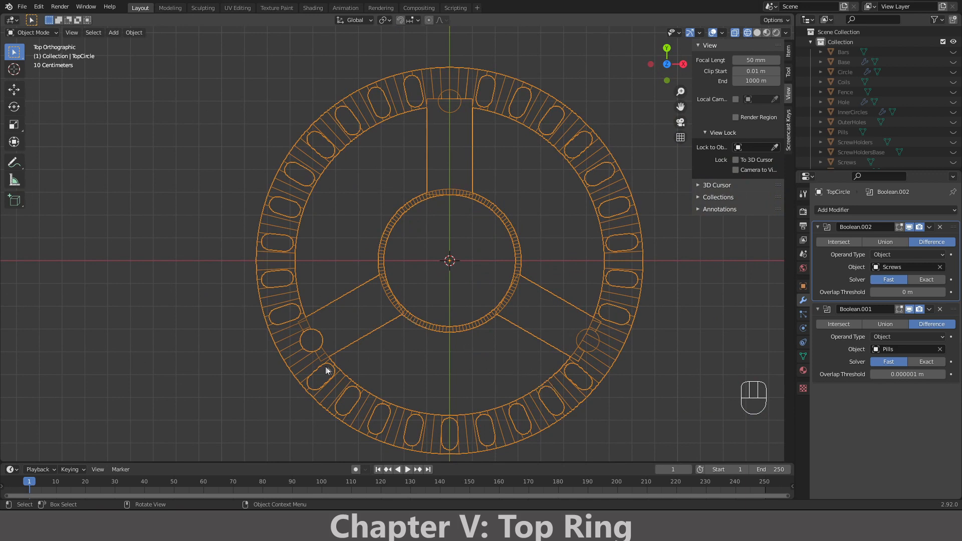
pyautogui.scroll(4, 326, 366)
pyautogui.keyDown('shift'); pyautogui.moveTo(326, 366); pyautogui.dragTo(393, 298, button='middle'); pyautogui.keyUp('shift')
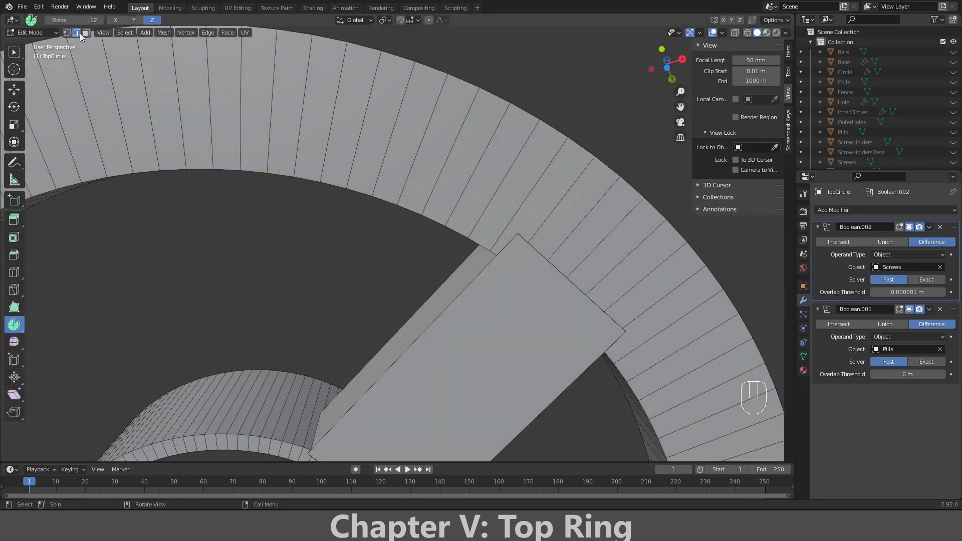
# - In vertex select mode, merge the stray vertices at one corner of a bar's outer end onto its inner-rim junction with At Last
pyautogui.click(67, 33)
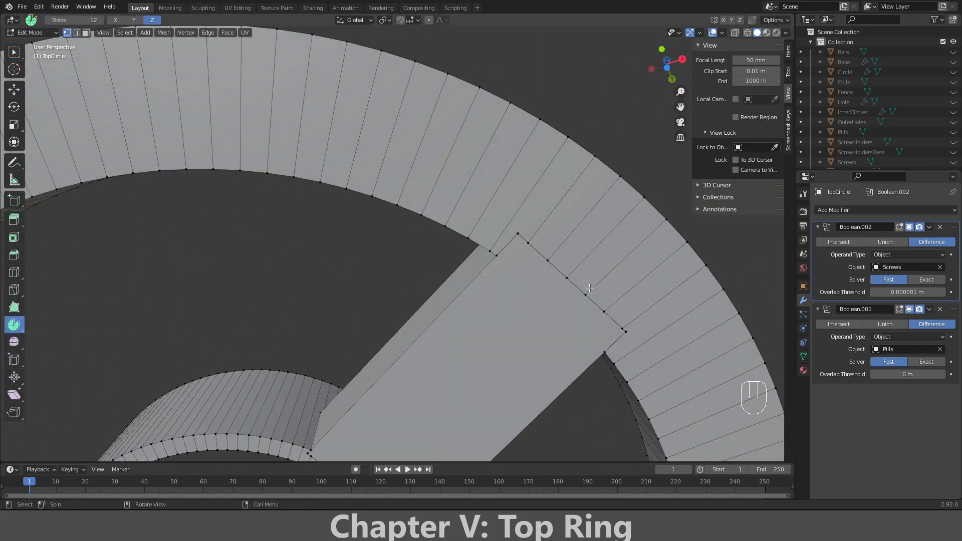
pyautogui.keyDown('shift'); pyautogui.click(497, 255); pyautogui.keyUp('shift')
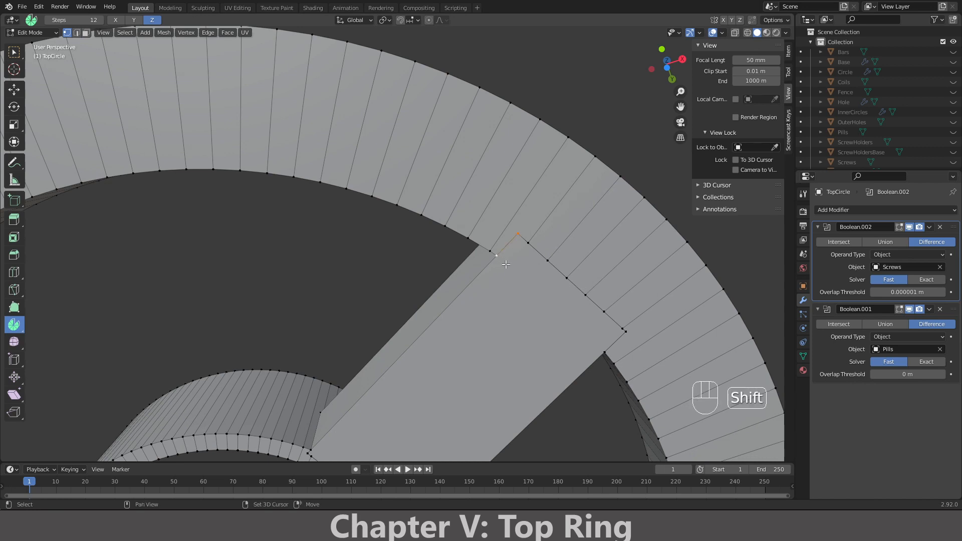
pyautogui.hotkey('alt', 'm')
pyautogui.press('Escape')
pyautogui.press('m')
pyautogui.click(512, 264)
pyautogui.keyDown('shift'); pyautogui.click(500, 254); pyautogui.keyUp('shift')
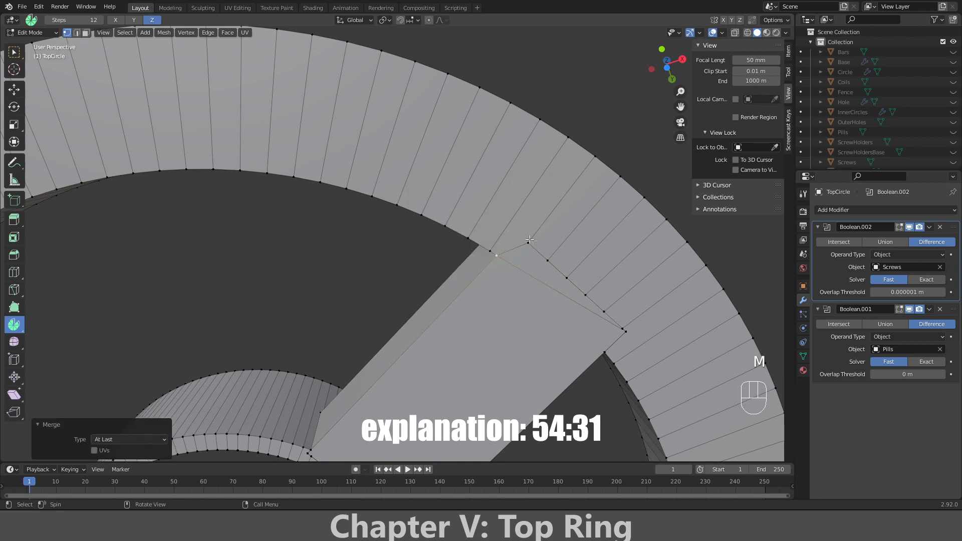
pyautogui.press('m')
pyautogui.click(499, 255)
pyautogui.click(492, 257)
pyautogui.press('m')
# - Merge the vertices at the opposite corner of that bar's outer end onto its inner-rim junction with At Last
pyautogui.click(612, 345)
pyautogui.press('m')
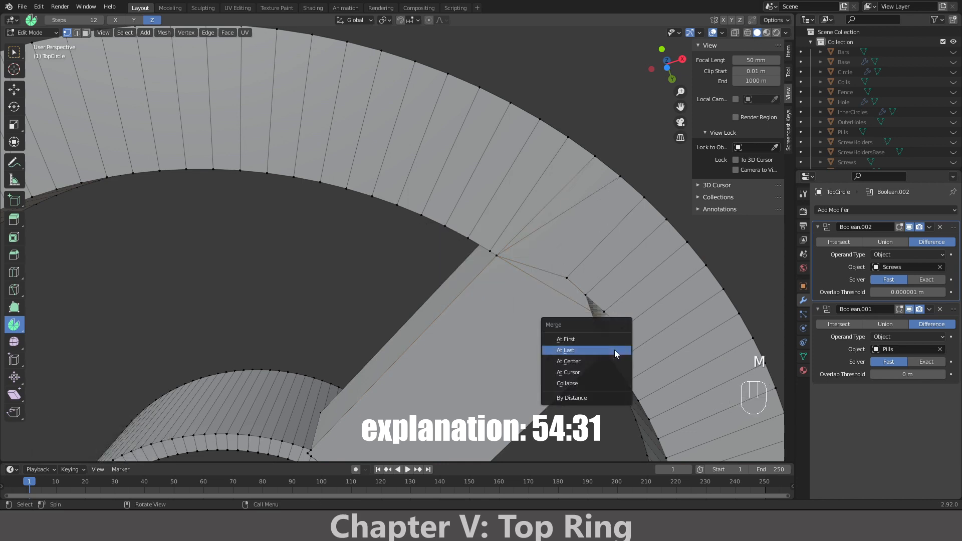
pyautogui.click(614, 350)
pyautogui.press('m')
pyautogui.click(611, 351)
pyautogui.keyDown('shift'); pyautogui.click(605, 353); pyautogui.keyUp('shift')
pyautogui.press('m')
pyautogui.click(610, 351)
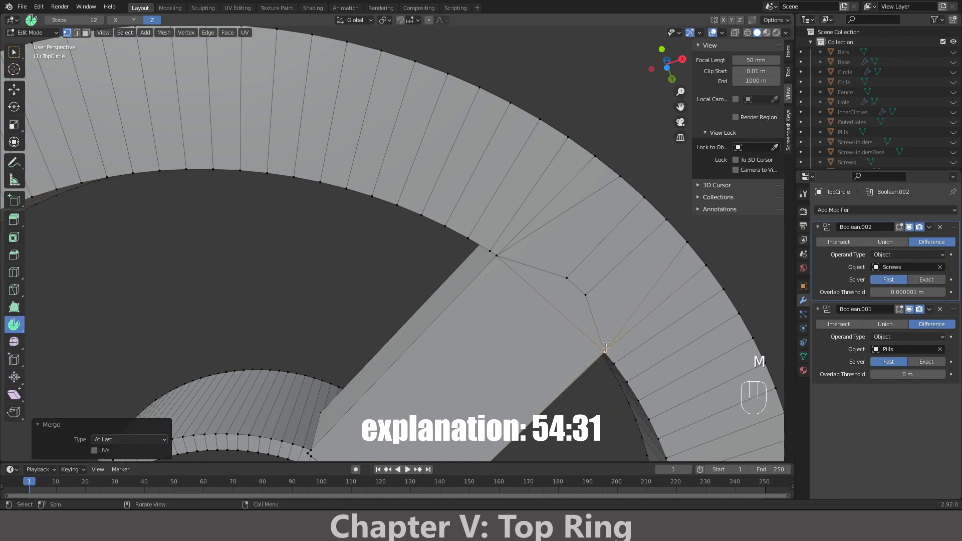
# - Check the merged bar end in wireframe and in Object Mode, then return to solid shading and Edit Mode
pyautogui.scroll(-5, 502, 330)
pyautogui.moveTo(489, 326); pyautogui.dragTo(476, 358, button='middle')
pyautogui.press('z')
pyautogui.click(414, 355)
pyautogui.press('Tab')
pyautogui.moveTo(507, 321)
pyautogui.mouseDown(button='middle')
pyautogui.moveTo(461, 354)
pyautogui.moveTo(500, 340)
pyautogui.moveTo(431, 305)
pyautogui.moveTo(448, 304)
pyautogui.moveTo(467, 371)
pyautogui.moveTo(402, 333)
pyautogui.mouseUp(button='middle')
pyautogui.press('z')
pyautogui.click(512, 352)
pyautogui.press('Tab')
# - On the bar toward +X and -Y, merge the outer-end vertices near its -Y corner onto that rim corner with At Last
pyautogui.scroll(6, 471, 325)
pyautogui.scroll(4, 448, 304)
pyautogui.scroll(-6, 441, 301)
pyautogui.scroll(-3, 402, 333)
pyautogui.scroll(8, 402, 332)
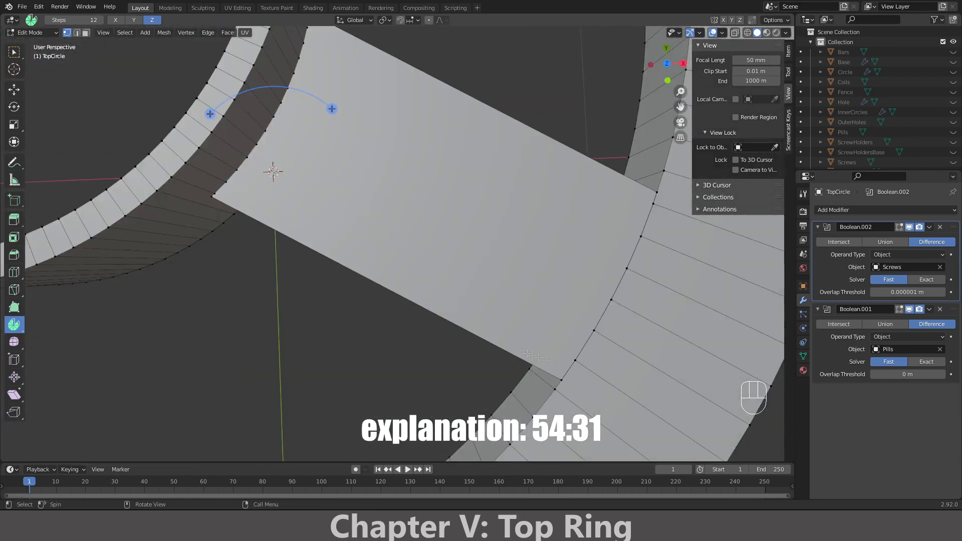
pyautogui.press('g')
pyautogui.rightClick(606, 381)
pyautogui.keyDown('shift'); pyautogui.click(562, 380); pyautogui.keyUp('shift')
pyautogui.press('m')
pyautogui.click(561, 404)
pyautogui.click(575, 361)
pyautogui.keyDown('shift'); pyautogui.click(562, 380); pyautogui.keyUp('shift')
pyautogui.press('m')
pyautogui.click(562, 408)
pyautogui.click(595, 332)
pyautogui.keyDown('shift'); pyautogui.click(562, 380); pyautogui.keyUp('shift')
pyautogui.press('m')
pyautogui.click(562, 380)
pyautogui.click(595, 332)
pyautogui.keyDown('shift'); pyautogui.click(562, 380); pyautogui.keyUp('shift')
pyautogui.press('m')
pyautogui.click(562, 380)
pyautogui.press('m')
pyautogui.click(564, 380)
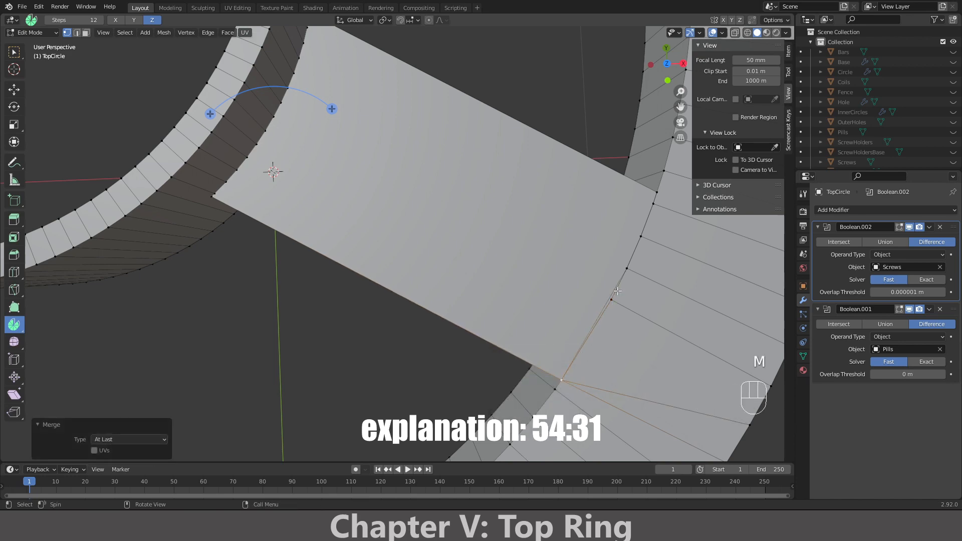
# - Merge the remaining outer-end vertices of the same bar onto its +Y rim corner with At Last
pyautogui.press('Tab')
pyautogui.press('Tab')
pyautogui.scroll(-2, 613, 293)
pyautogui.click(584, 238)
pyautogui.keyDown('shift'); pyautogui.click(601, 216); pyautogui.keyUp('shift')
pyautogui.press('m')
pyautogui.click(601, 216)
pyautogui.keyDown('shift'); pyautogui.click(602, 207); pyautogui.keyUp('shift')
pyautogui.press('m')
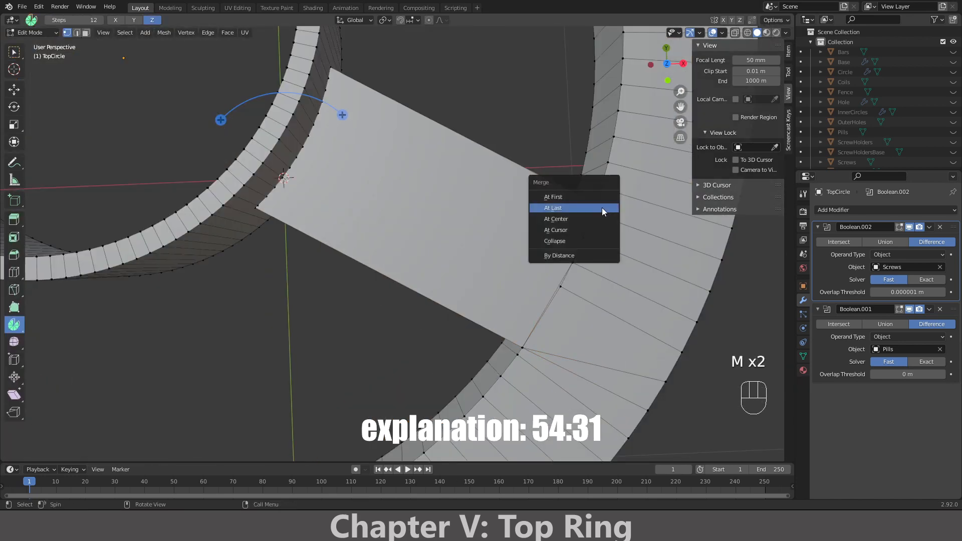
pyautogui.click(603, 207)
pyautogui.keyDown('shift'); pyautogui.click(562, 287); pyautogui.keyUp('shift')
pyautogui.keyDown('shift'); pyautogui.click(585, 238); pyautogui.keyUp('shift')
pyautogui.keyDown('shift'); pyautogui.click(600, 208); pyautogui.keyUp('shift')
pyautogui.press('m')
pyautogui.click(605, 208)
pyautogui.moveTo(605, 208); pyautogui.dragTo(542, 212, button='middle')
pyautogui.press('m')
pyautogui.click(543, 211)
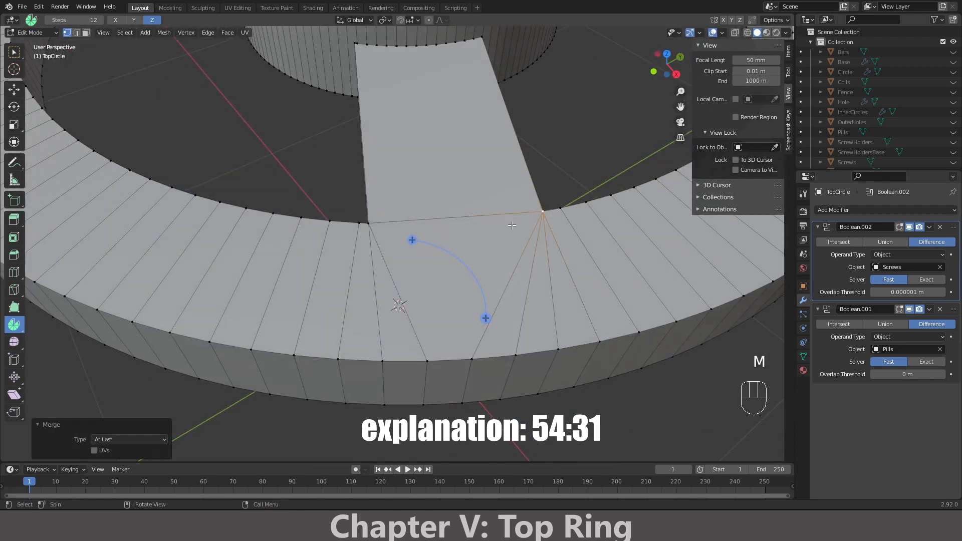
# - On the bar along +Y, merge the outer-end vertices nearest its -X side onto the -X rim junction with At Last
pyautogui.press('Tab')
pyautogui.moveTo(513, 224)
pyautogui.mouseDown(button='middle')
pyautogui.moveTo(503, 269)
pyautogui.moveTo(472, 216)
pyautogui.moveTo(483, 241)
pyautogui.moveTo(531, 224)
pyautogui.mouseUp(button='middle')
pyautogui.keyDown('shift'); pyautogui.moveTo(485, 166); pyautogui.dragTo(468, 304, button='middle'); pyautogui.keyUp('shift')
pyautogui.scroll(5, 471, 238)
pyautogui.press('Tab')
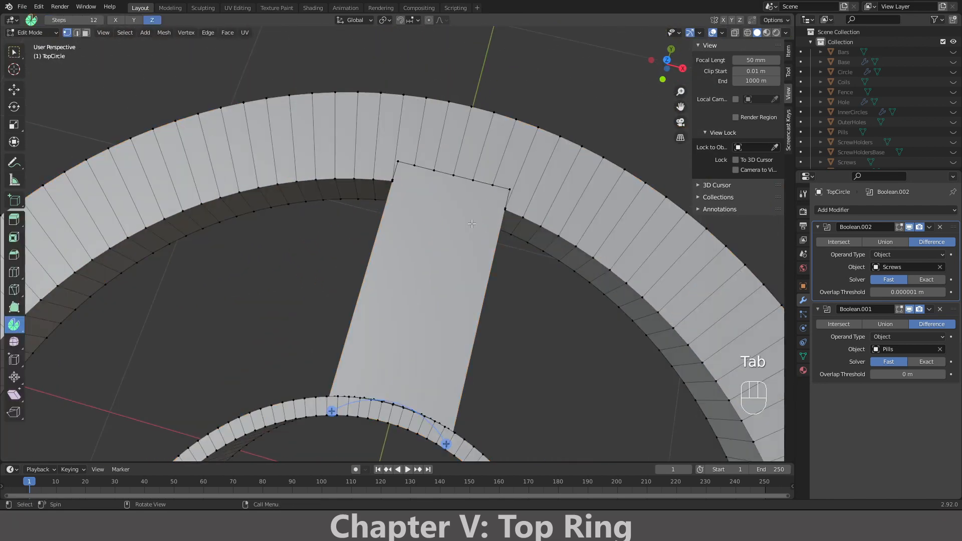
pyautogui.keyDown('shift'); pyautogui.moveTo(472, 224); pyautogui.dragTo(439, 302, button='middle'); pyautogui.keyUp('shift')
pyautogui.scroll(4, 436, 265)
pyautogui.moveTo(437, 265); pyautogui.dragTo(449, 257, button='middle')
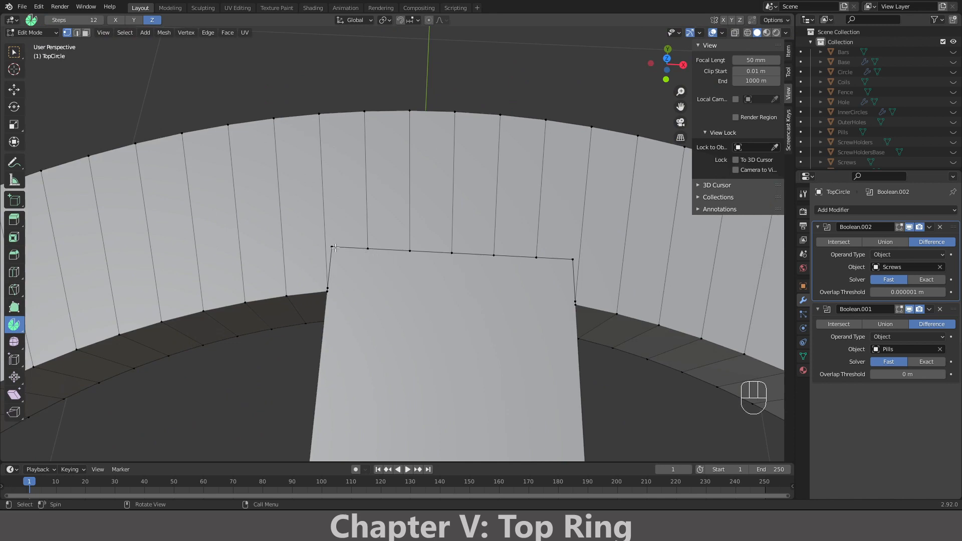
pyautogui.keyDown('shift'); pyautogui.click(329, 289); pyautogui.keyUp('shift')
pyautogui.press('m')
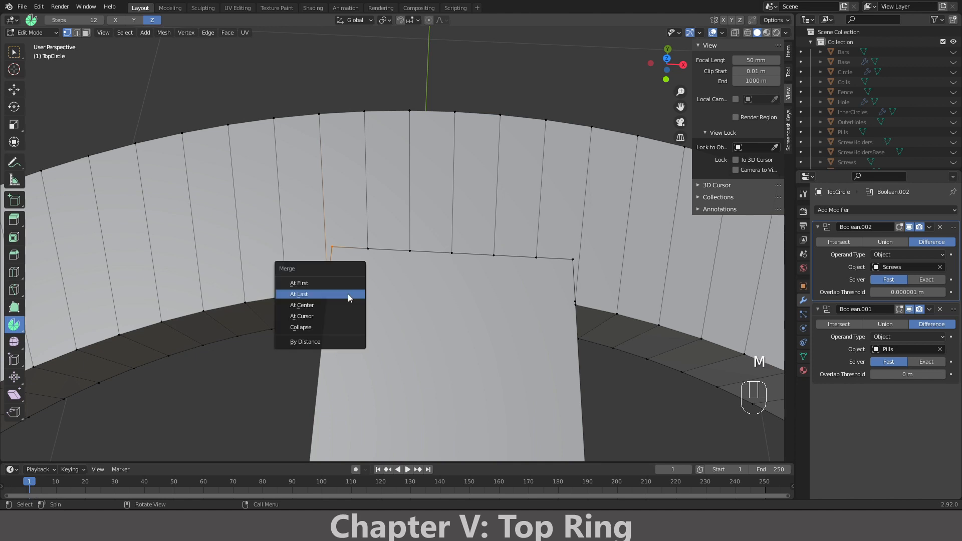
pyautogui.click(348, 293)
pyautogui.keyDown('shift'); pyautogui.click(329, 289); pyautogui.keyUp('shift')
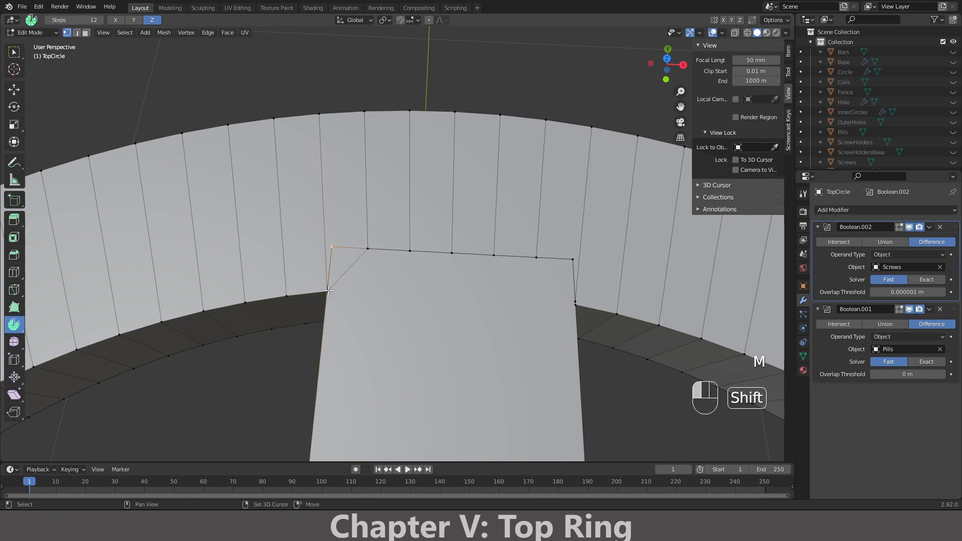
pyautogui.press('m')
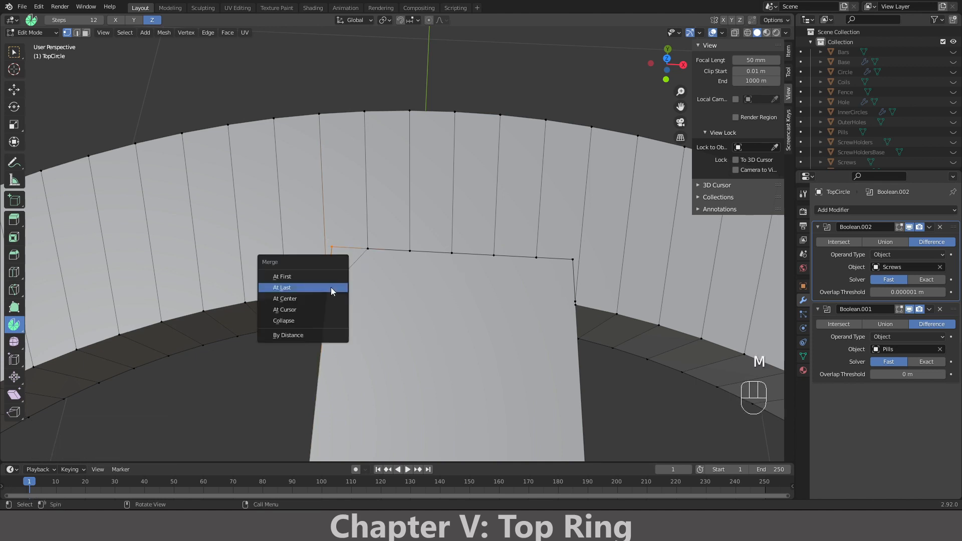
pyautogui.click(331, 288)
pyautogui.click(353, 265)
pyautogui.keyDown('shift'); pyautogui.click(330, 289); pyautogui.keyUp('shift')
pyautogui.press('m')
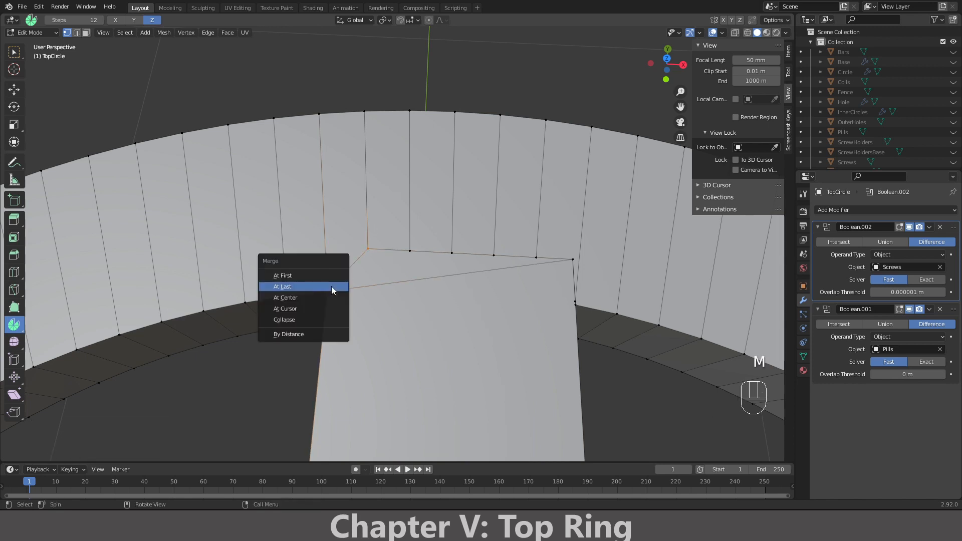
pyautogui.click(332, 287)
# - Merge the stray vertices at the +X corner of the +Y bar's outer end onto the +X rim junction with At Last
pyautogui.keyDown('shift'); pyautogui.click(572, 283); pyautogui.keyUp('shift')
pyautogui.keyDown('shift'); pyautogui.click(576, 302); pyautogui.keyUp('shift')
pyautogui.press('m')
pyautogui.click(577, 300)
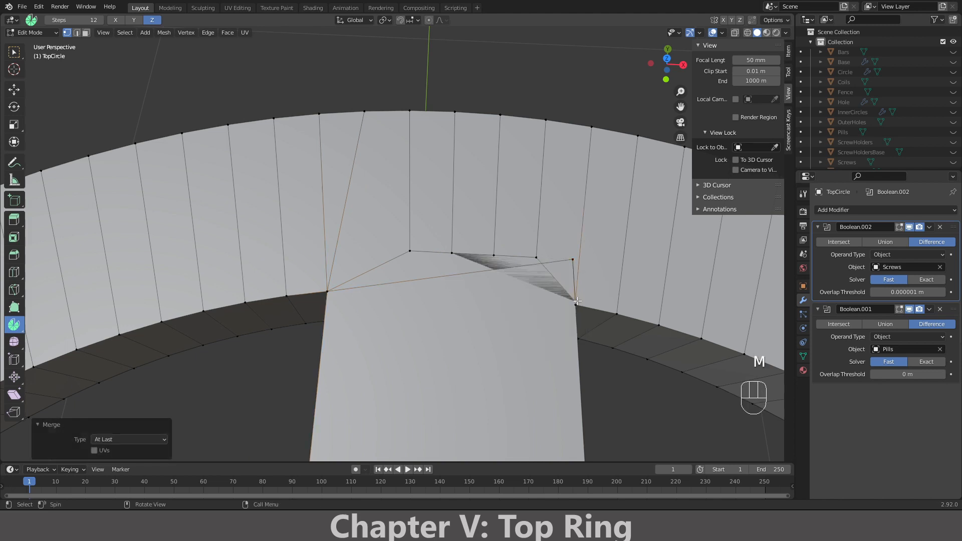
pyautogui.click(571, 260)
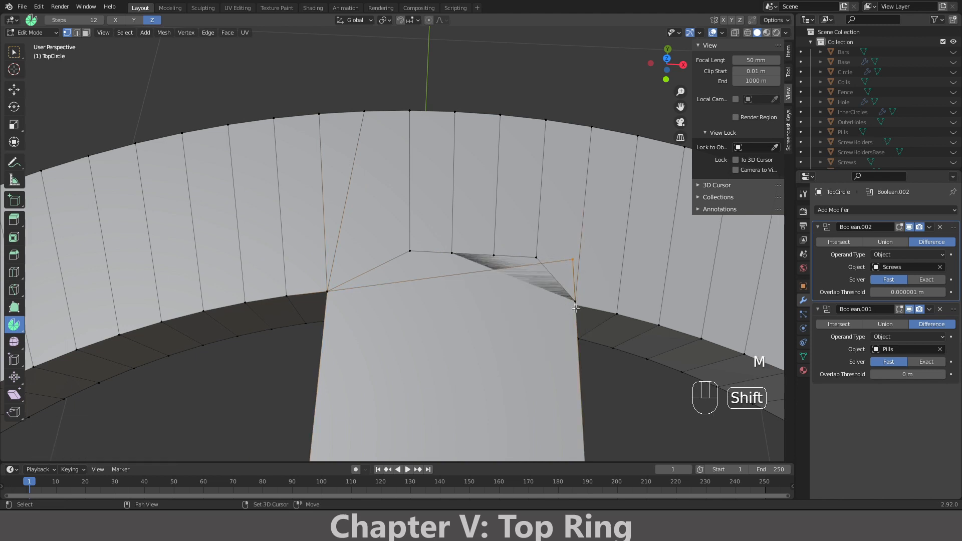
pyautogui.press('m')
pyautogui.click(577, 303)
pyautogui.click(575, 301)
pyautogui.keyDown('shift'); pyautogui.click(575, 302); pyautogui.keyUp('shift')
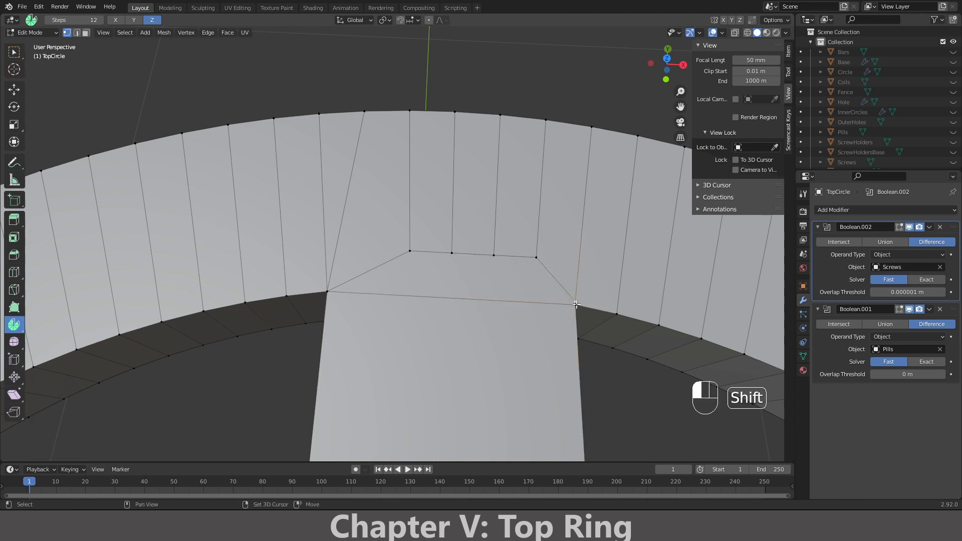
pyautogui.press('m')
pyautogui.click(578, 299)
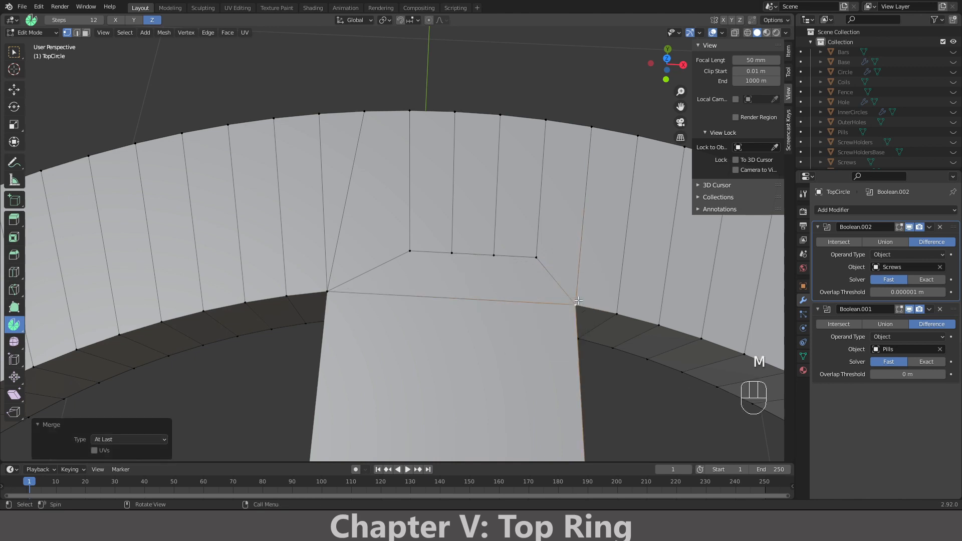
# - Undo the accidental Spin and merge three vertices along the +Y bar's old outer edge onto their nearest rim junctions with At Last
pyautogui.click(471, 266)
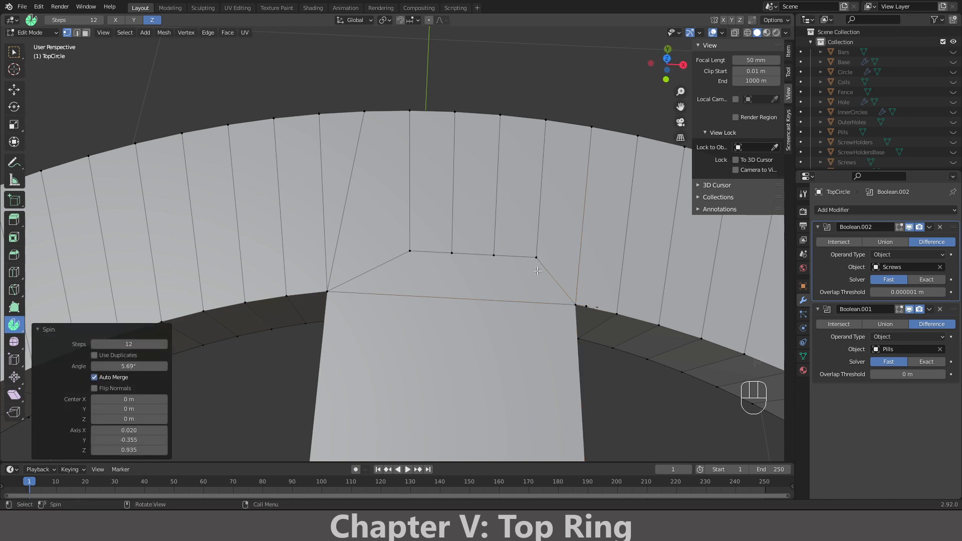
pyautogui.hotkey('ctrl', 'z')
pyautogui.keyDown('shift'); pyautogui.click(536, 256); pyautogui.keyUp('shift')
pyautogui.keyDown('shift'); pyautogui.click(577, 306); pyautogui.keyUp('shift')
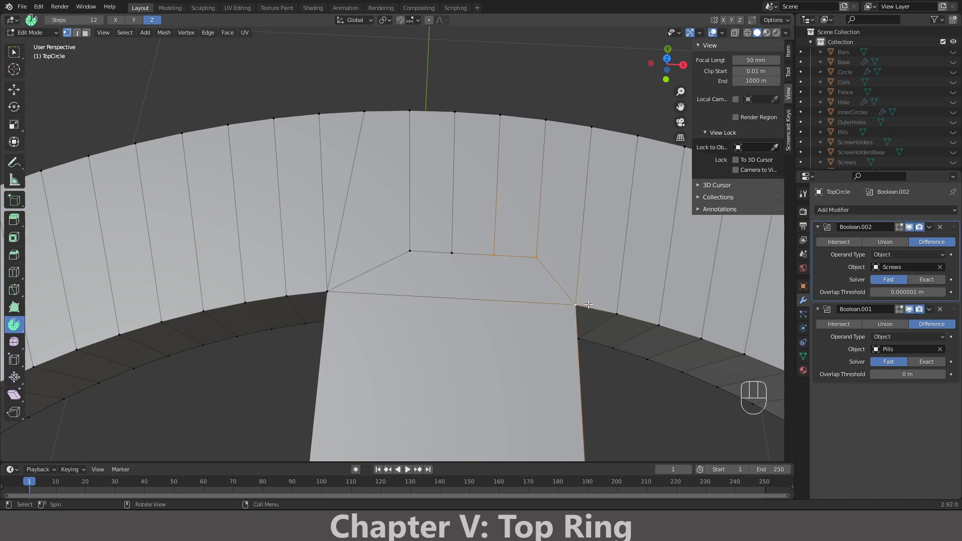
pyautogui.press('m')
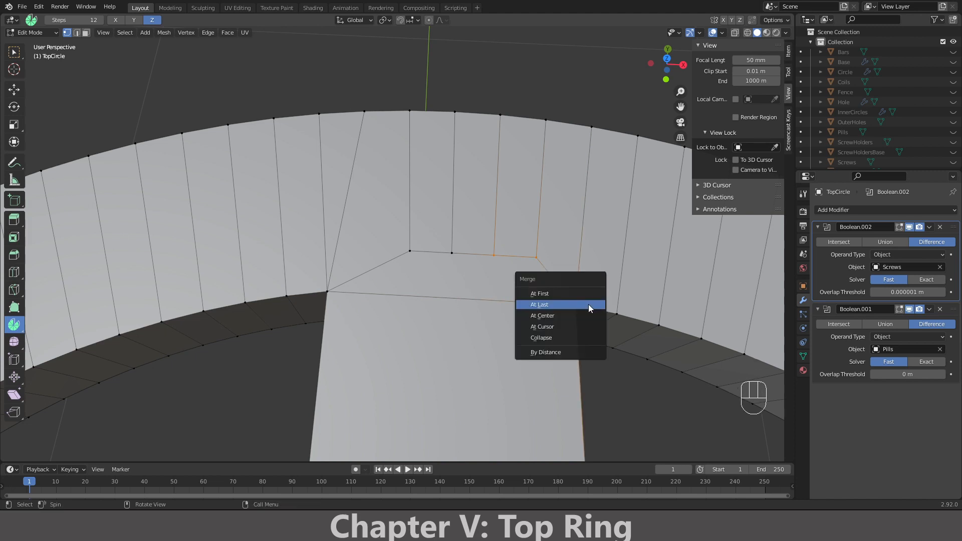
pyautogui.click(589, 305)
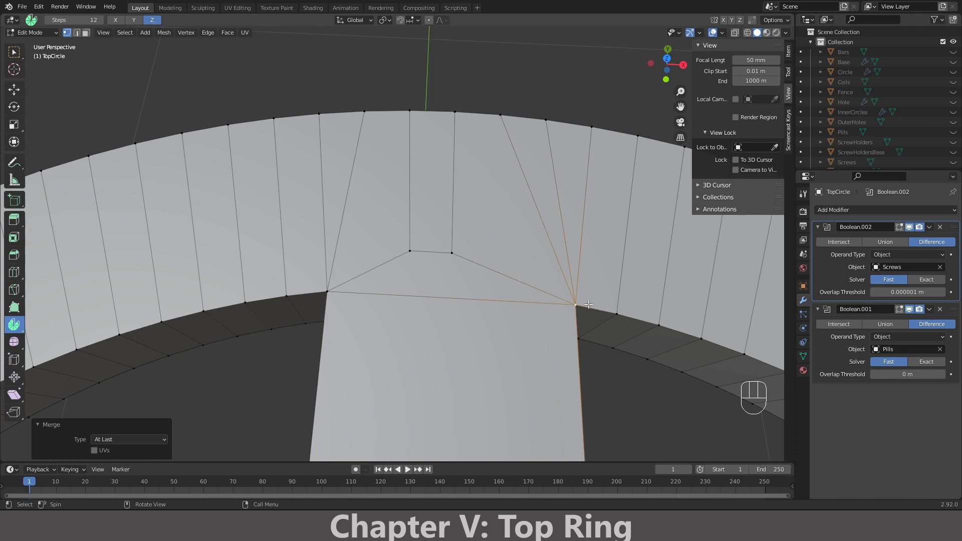
pyautogui.keyDown('shift'); pyautogui.click(409, 250); pyautogui.keyUp('shift')
pyautogui.press('m')
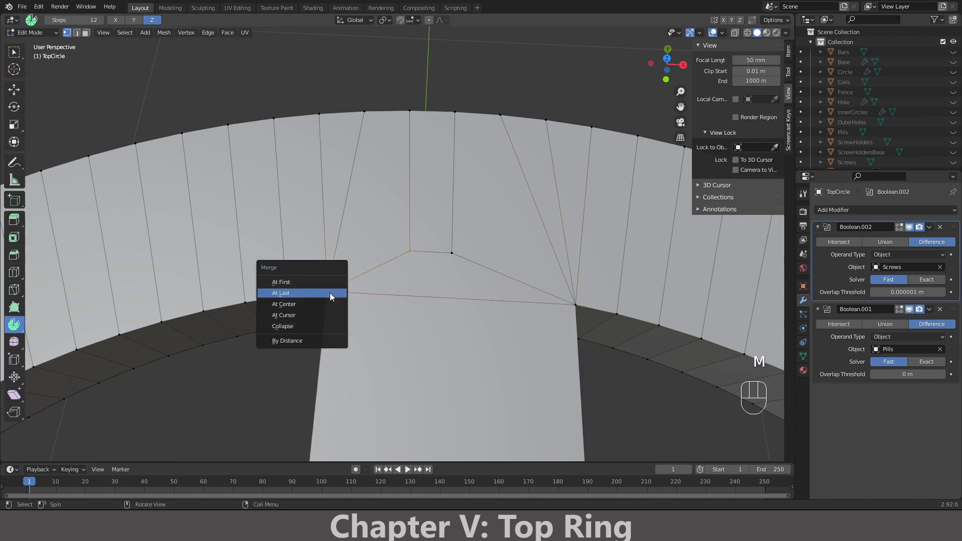
pyautogui.click(331, 296)
# - Inspect TopCircle's mesh from above and its screw holes in Object Mode
pyautogui.scroll(-8, 446, 240)
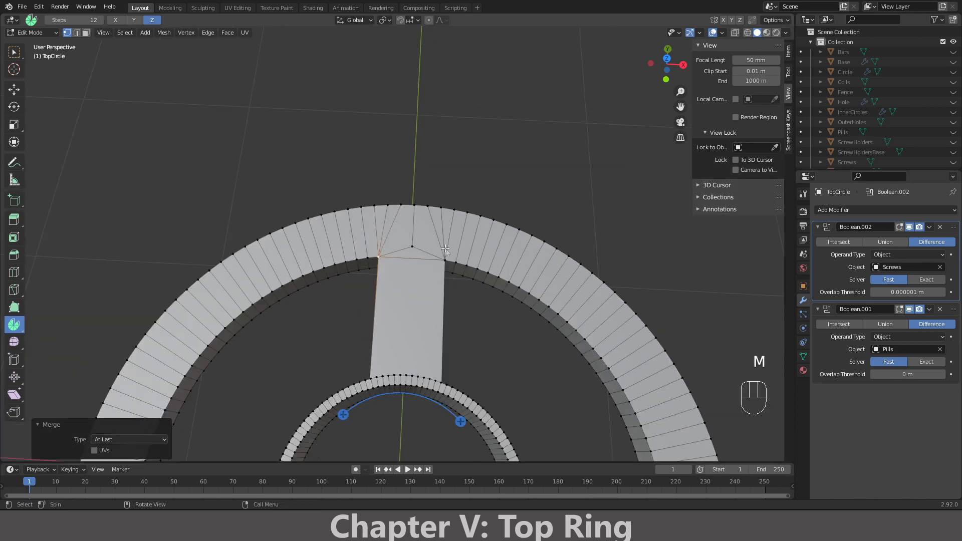
pyautogui.press('Tab')
pyautogui.moveTo(445, 248); pyautogui.dragTo(430, 272, button='middle')
pyautogui.press('Tab')
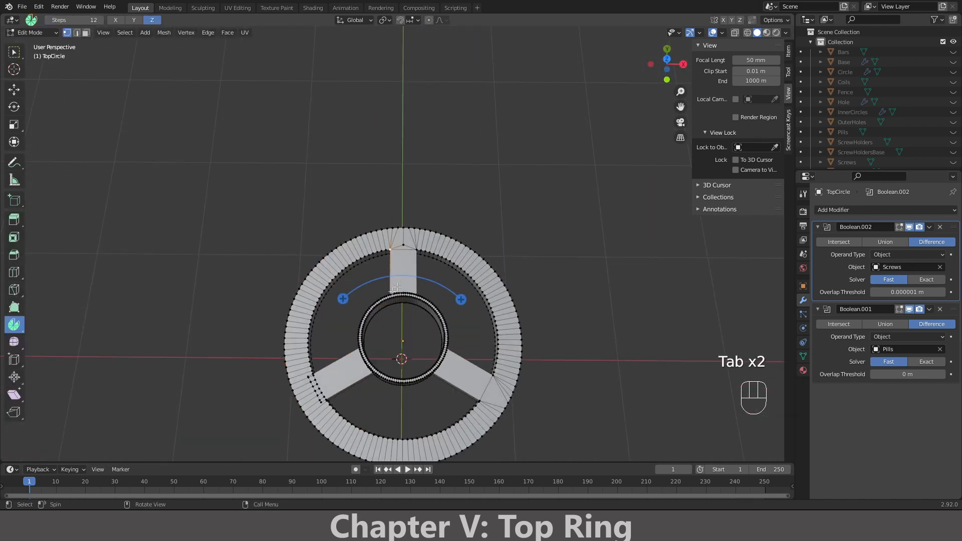
pyautogui.press('KP_7')
pyautogui.press('Tab')
pyautogui.moveTo(359, 278); pyautogui.dragTo(365, 247, button='middle')
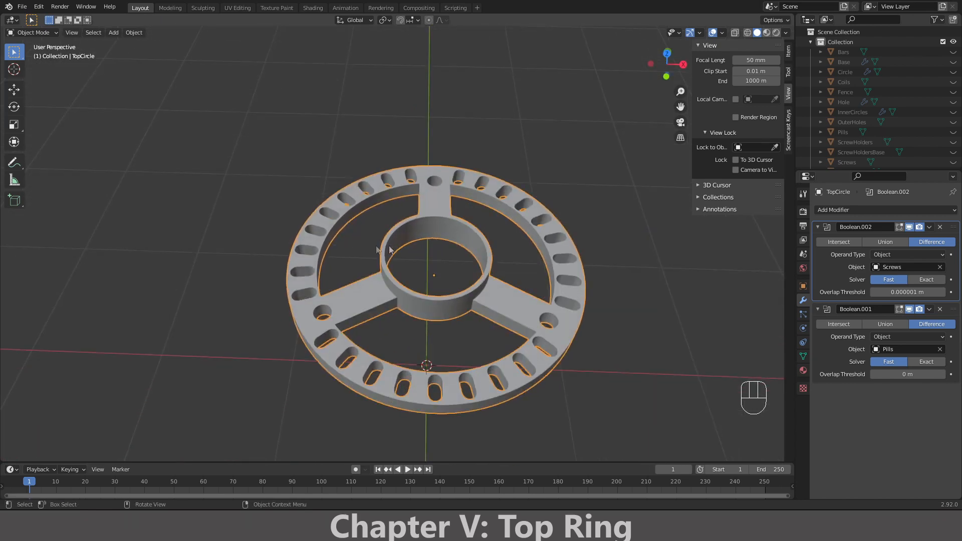
# - Save the file and make TopPlate visible beneath TopCircle to check the screw holes against it
pyautogui.hotkey('ctrl', 's')
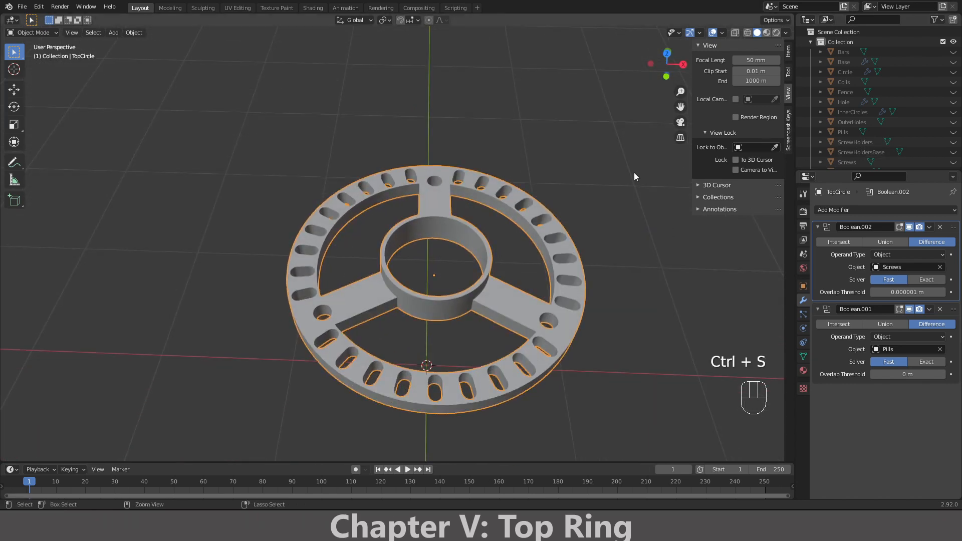
pyautogui.scroll(-3, 918, 117)
pyautogui.click(953, 159)
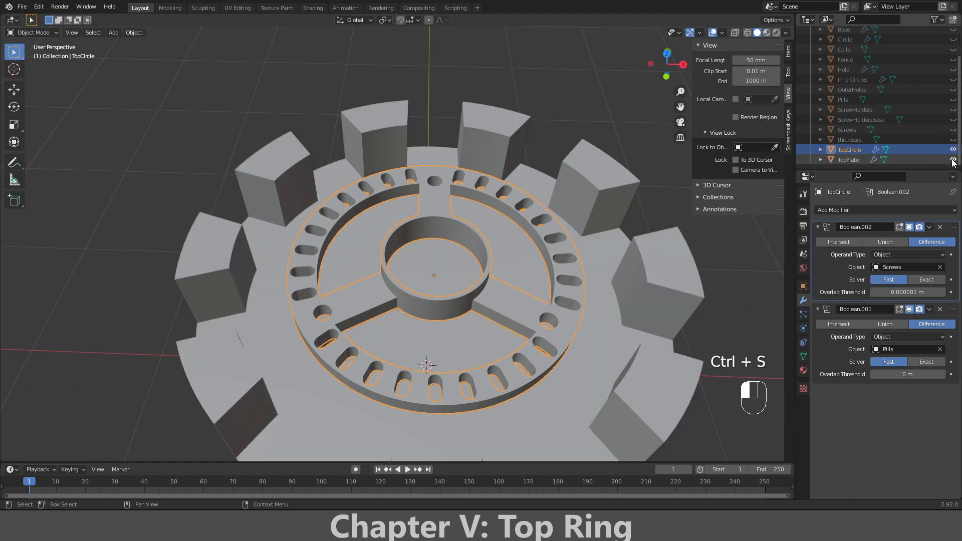
pyautogui.moveTo(467, 167); pyautogui.dragTo(480, 226, button='middle')
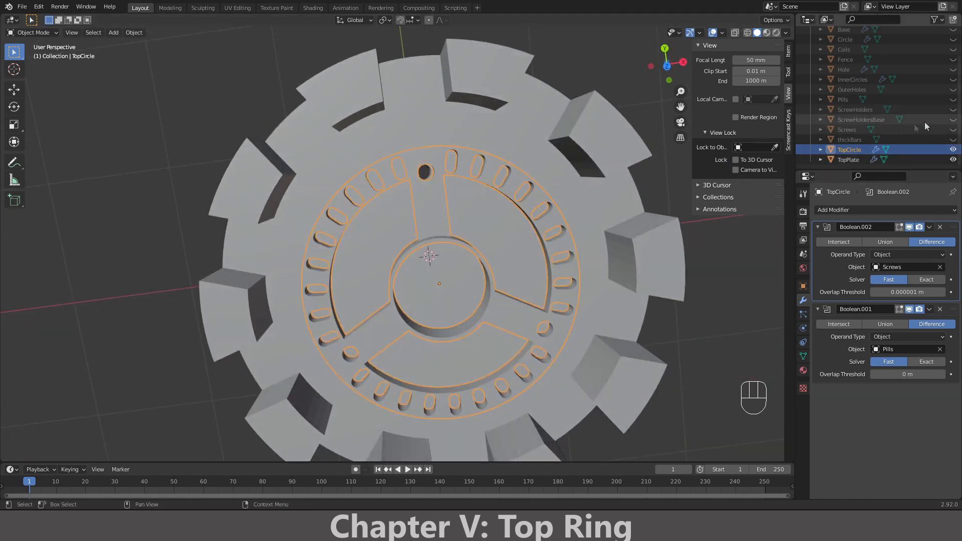
# - Show and hide ScrewHoldersBase, and show Screws to compare their positions with TopCircle's holes
pyautogui.click(953, 120)
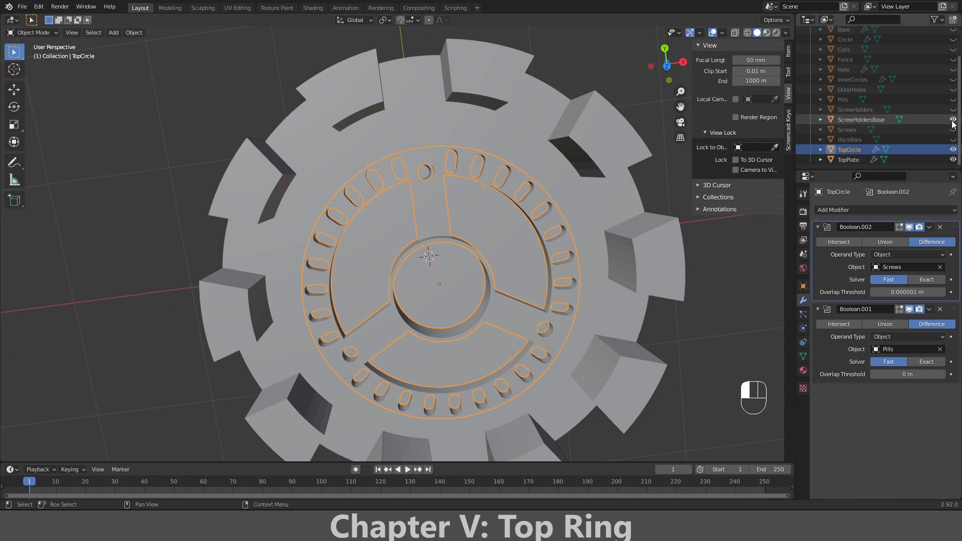
pyautogui.click(953, 122)
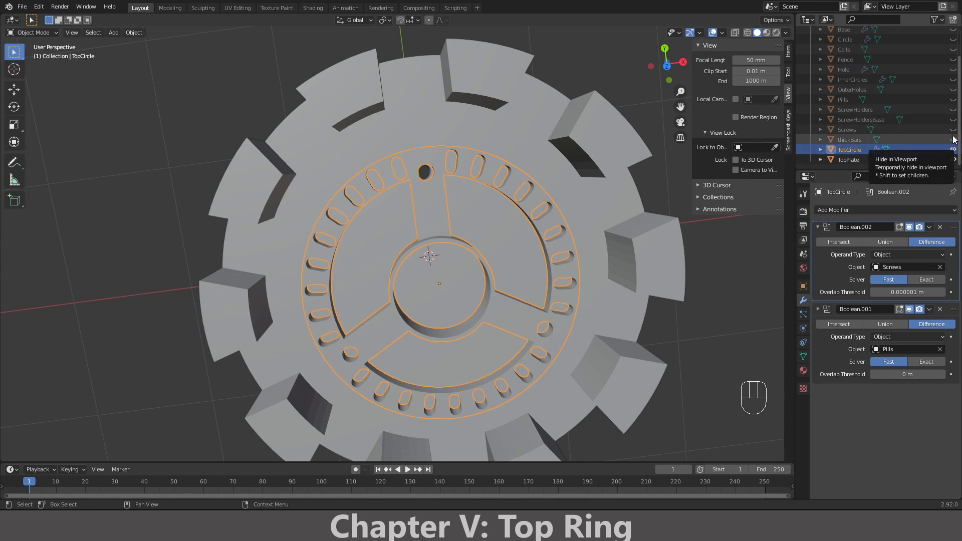
pyautogui.click(954, 130)
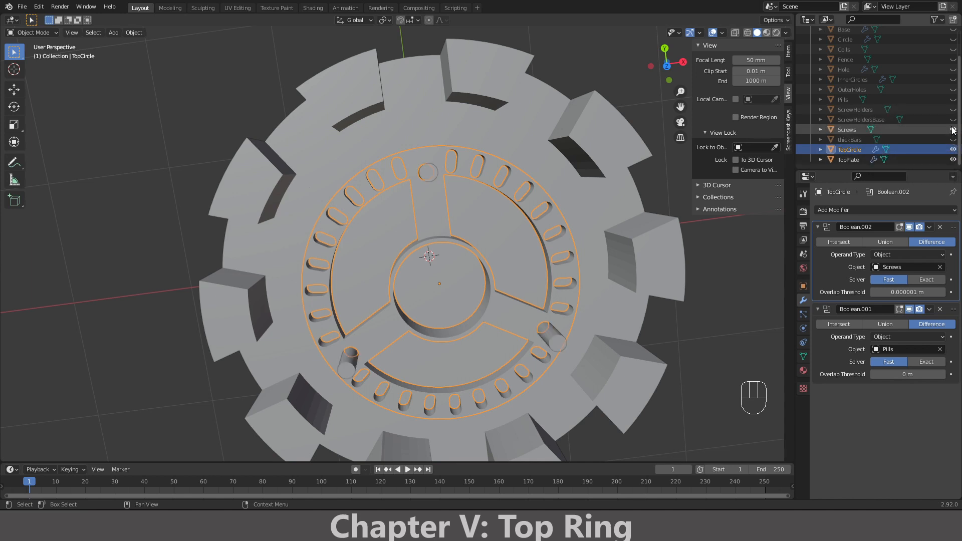
# - Make the Base and Circle objects visible together with the top parts
pyautogui.scroll(3, 953, 130)
pyautogui.click(954, 62)
pyautogui.click(954, 72)
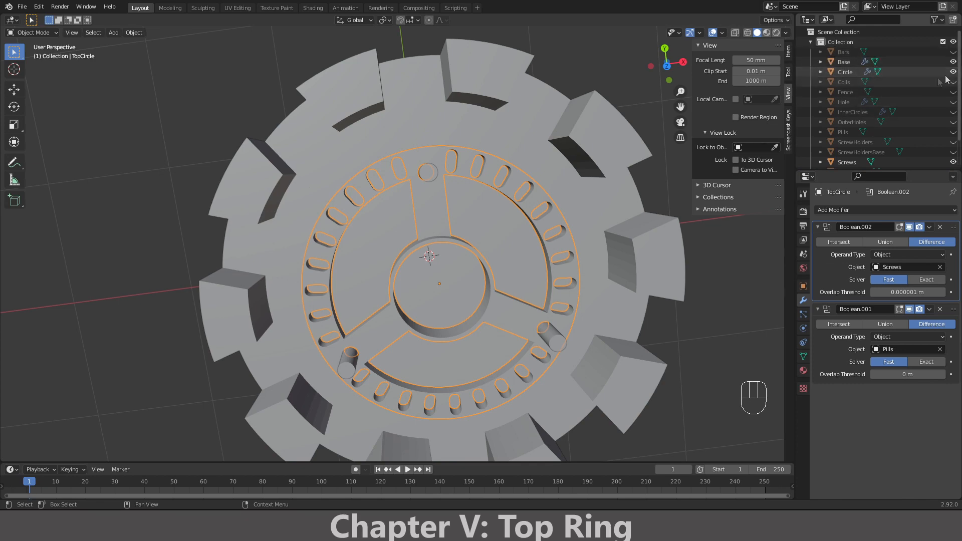
pyautogui.moveTo(521, 166); pyautogui.dragTo(521, 115, button='middle')
pyautogui.scroll(-2, 960, 128)
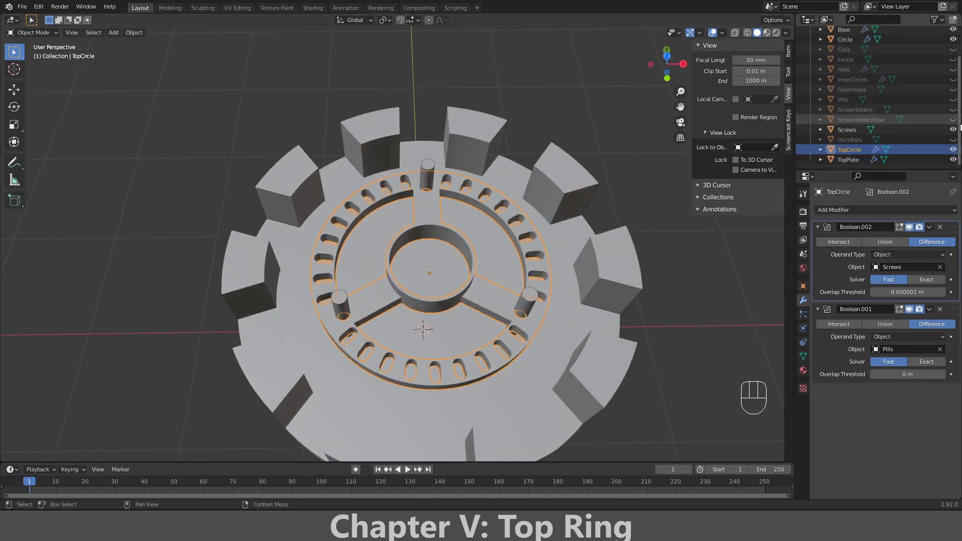
# - Hide Screws, make InnerCircles visible, deselect everything and save the file
pyautogui.click(954, 129)
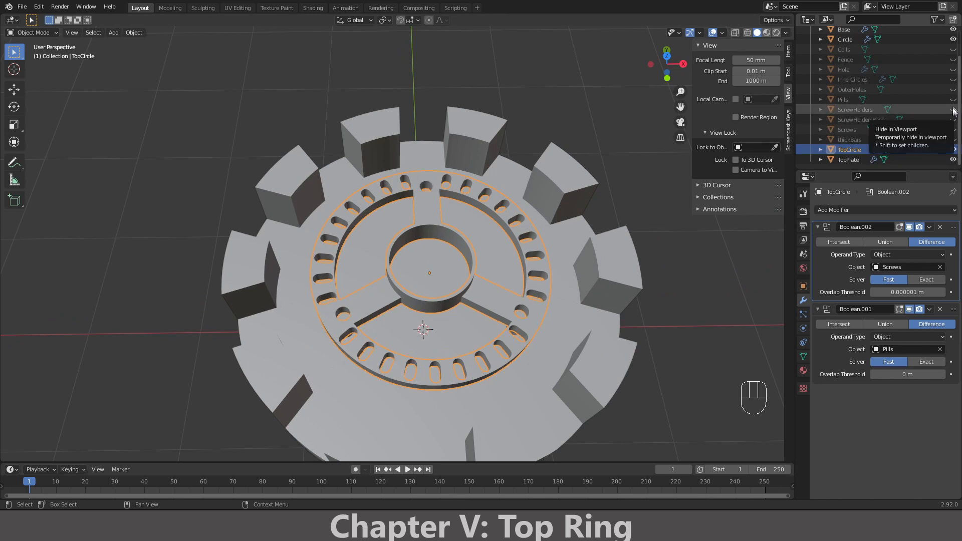
pyautogui.click(953, 79)
pyautogui.moveTo(521, 100); pyautogui.dragTo(516, 186, button='middle')
pyautogui.click(638, 229)
pyautogui.moveTo(563, 238); pyautogui.dragTo(520, 203, button='middle')
pyautogui.hotkey('ctrl', 's')
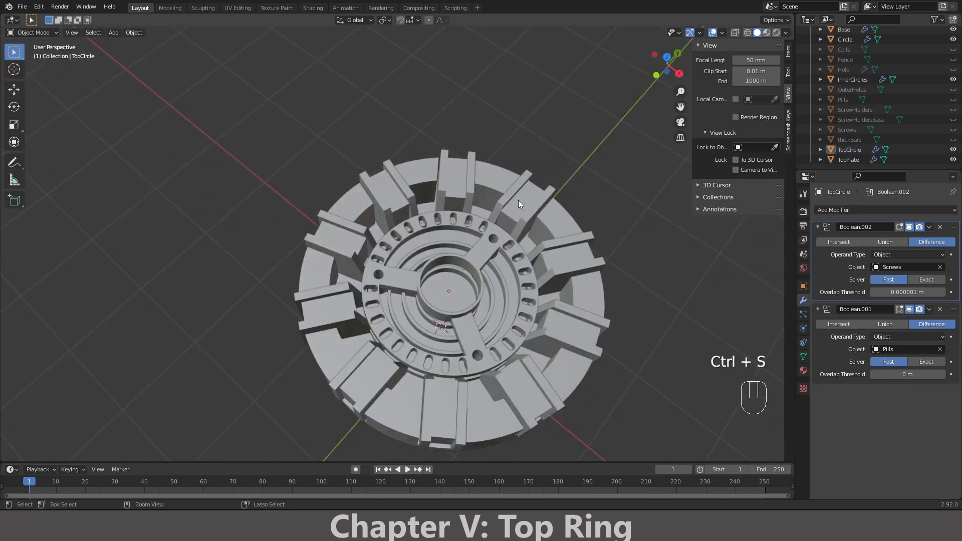
# - Examine the complete assembly in wireframe, with its materials in the Shading workspace, and in solid view in the Layout workspace
pyautogui.scroll(-2, 518, 206)
pyautogui.keyDown('shift'); pyautogui.moveTo(480, 329); pyautogui.dragTo(517, 170, button='middle'); pyautogui.keyUp('shift')
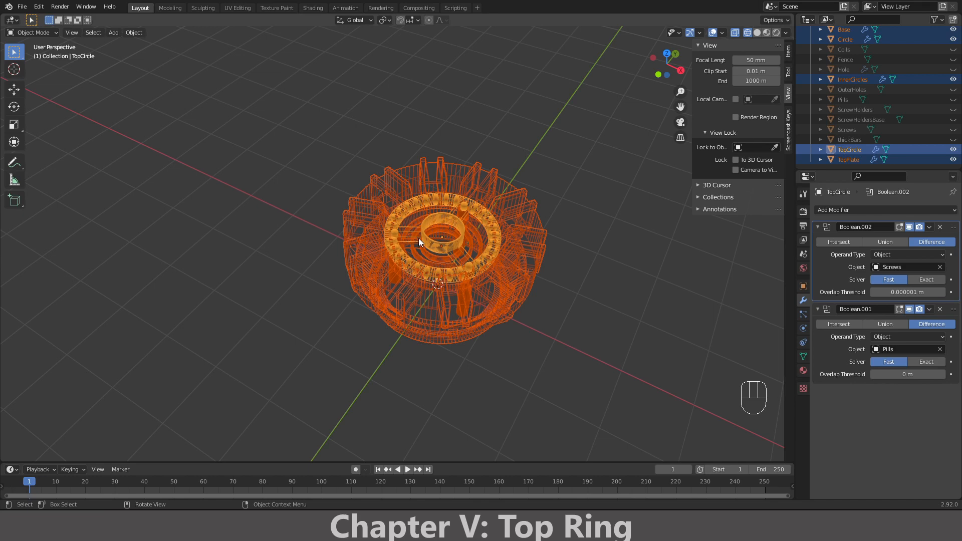
pyautogui.click(312, 121)
pyautogui.moveTo(312, 121); pyautogui.dragTo(365, 212, button='middle')
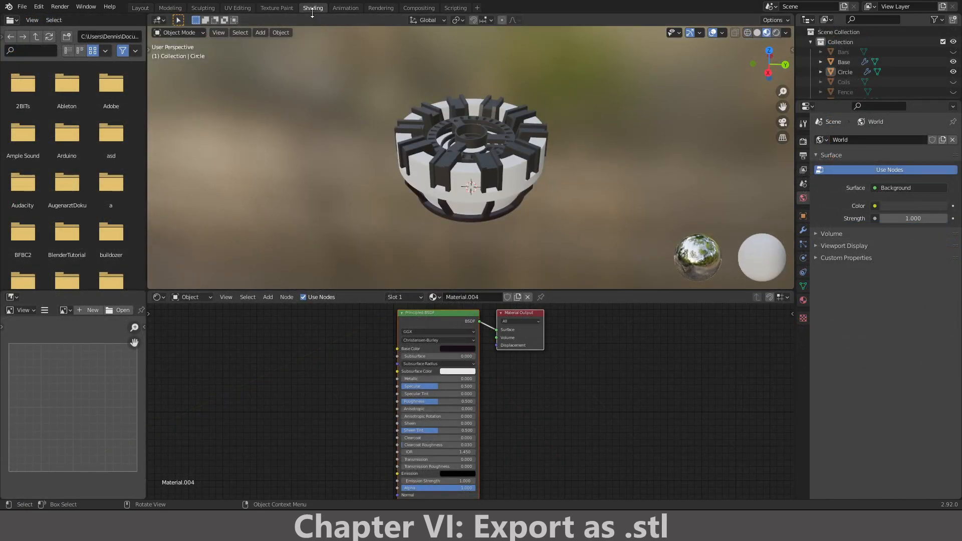
pyautogui.moveTo(398, 122); pyautogui.dragTo(416, 163, button='middle')
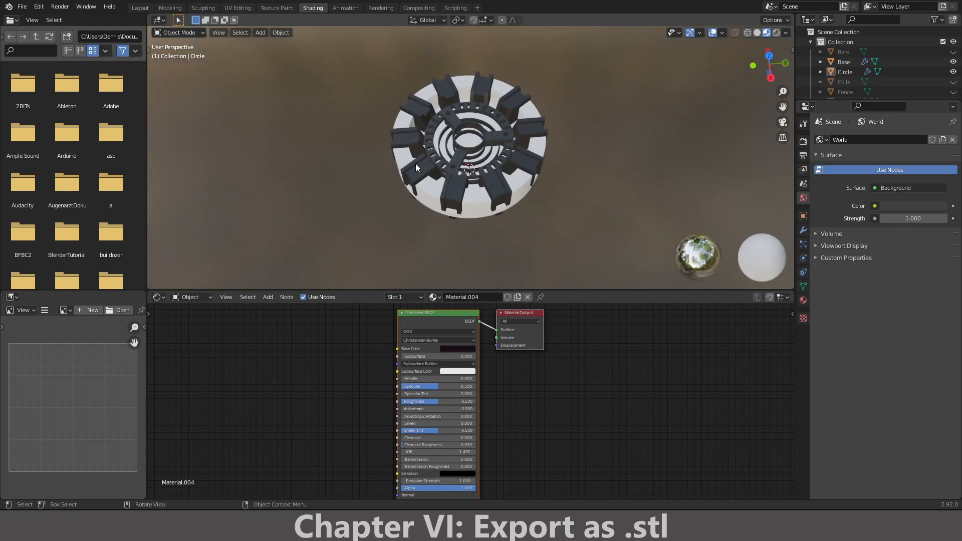
pyautogui.scroll(2, 315, 187)
pyautogui.moveTo(321, 190); pyautogui.dragTo(408, 136, button='middle')
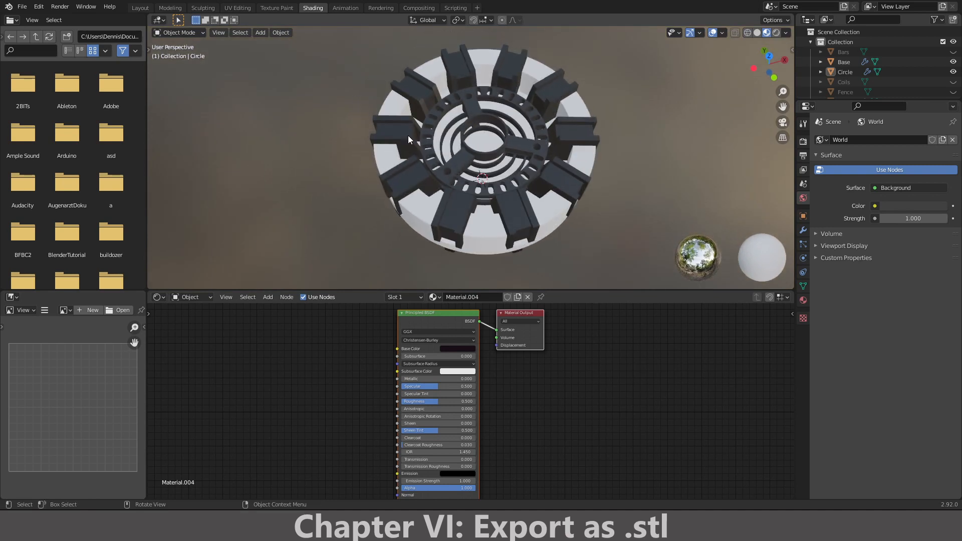
pyautogui.scroll(1, 397, 135)
pyautogui.scroll(-3, 397, 134)
pyautogui.scroll(2, 397, 134)
pyautogui.moveTo(342, 153); pyautogui.dragTo(358, 140, button='middle')
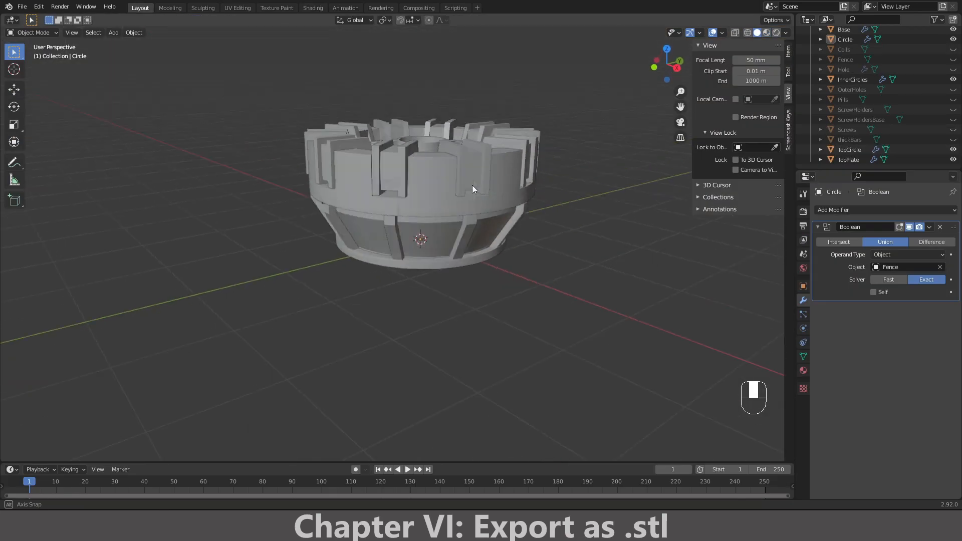
pyautogui.moveTo(472, 185)
pyautogui.mouseDown(button='middle')
pyautogui.moveTo(477, 170)
pyautogui.moveTo(465, 246)
pyautogui.mouseUp(button='middle')
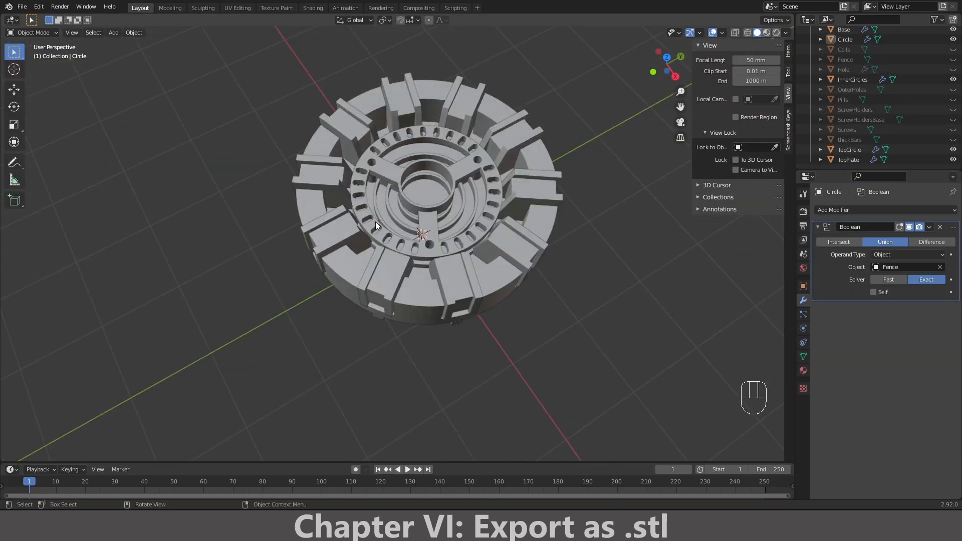
# - Select all visible objects and export them as ArcReaktorblend.stl in Documents, with scale 10, Selection Only and Apply Modifiers
pyautogui.press('a')
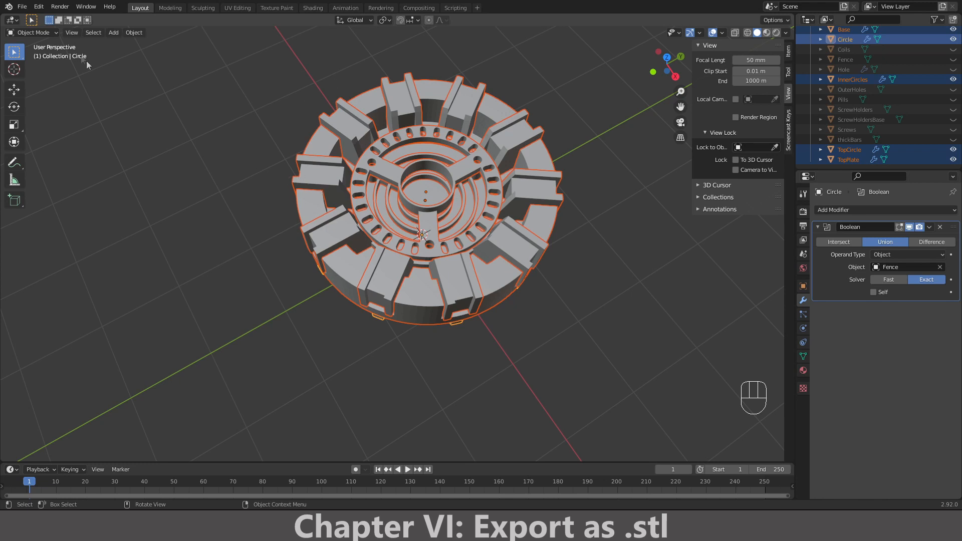
pyautogui.click(25, 7)
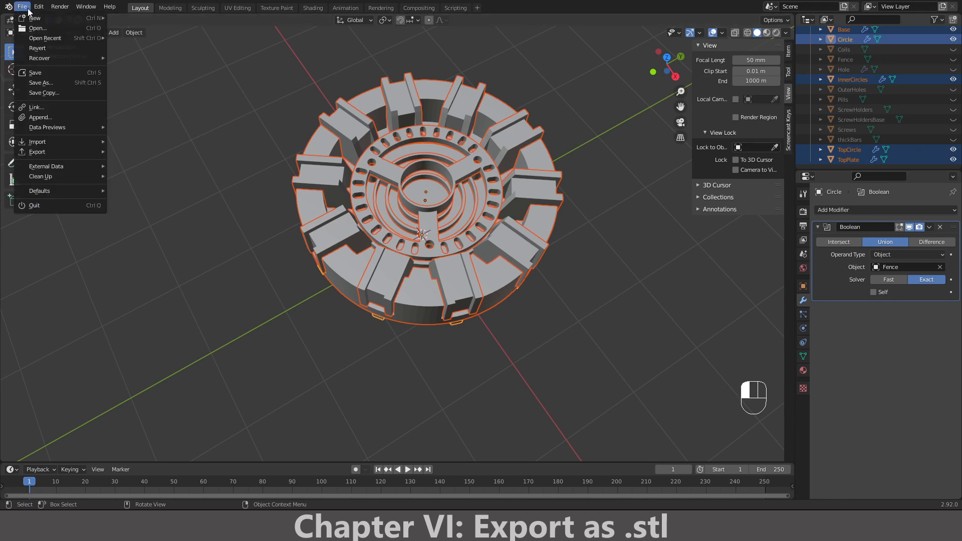
pyautogui.moveTo(76, 152)
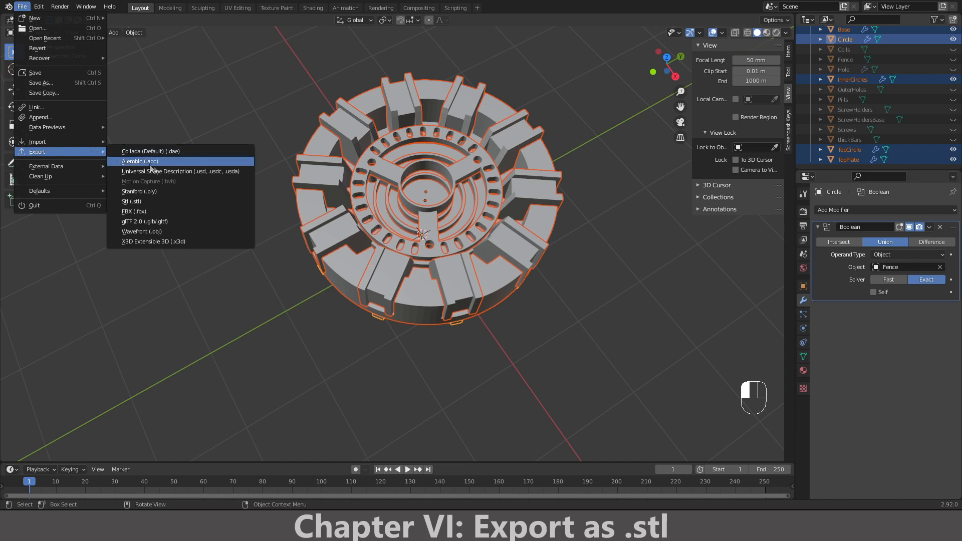
pyautogui.click(173, 199)
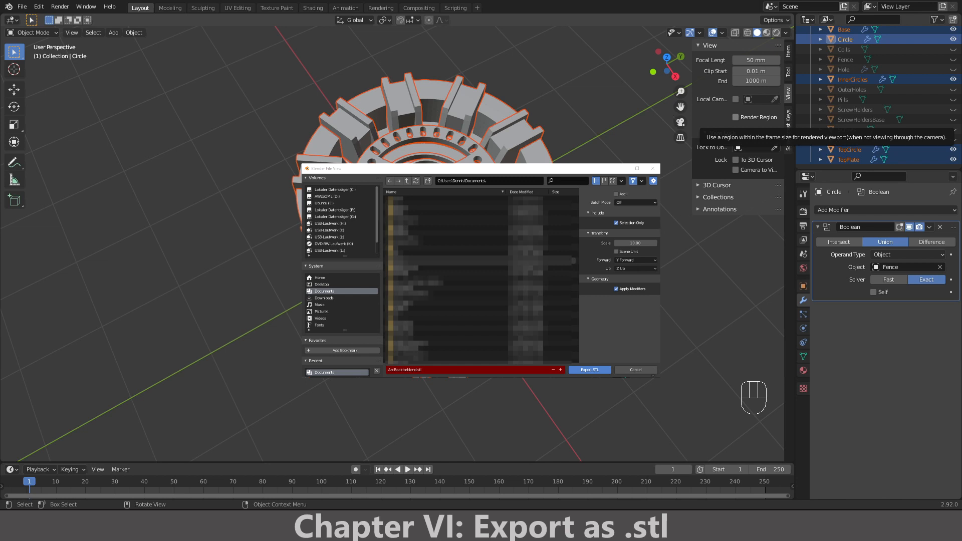
pyautogui.click(590, 369)
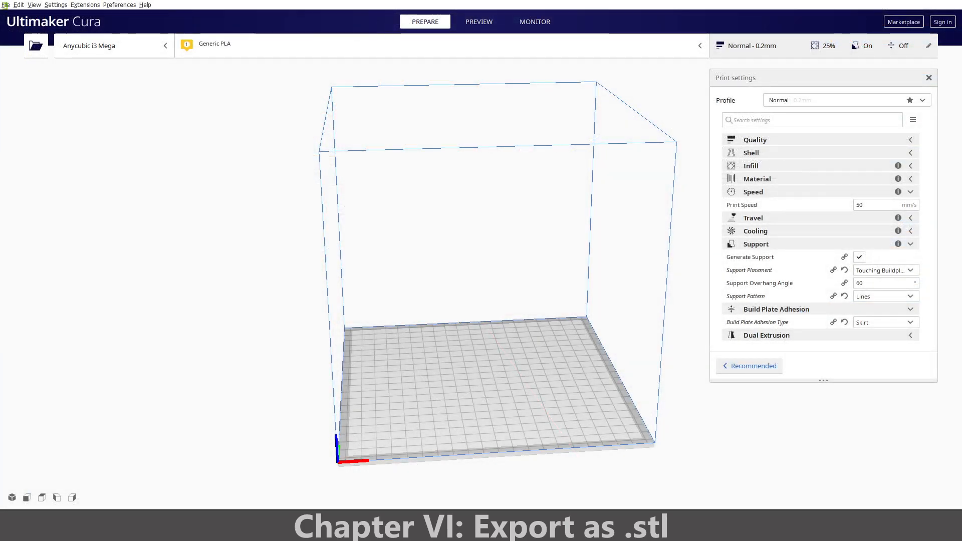
# - Switch to Ultimaker Cura, open ArcReaktorblend.stl and view the model close up on the build plate
pyautogui.click(5, 5)
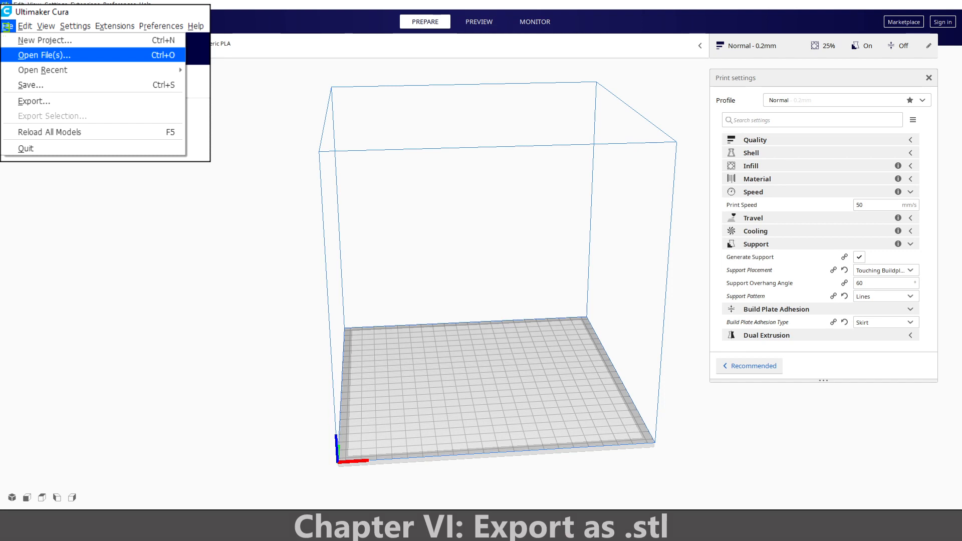
pyautogui.hotkey('ctrl', 'o')
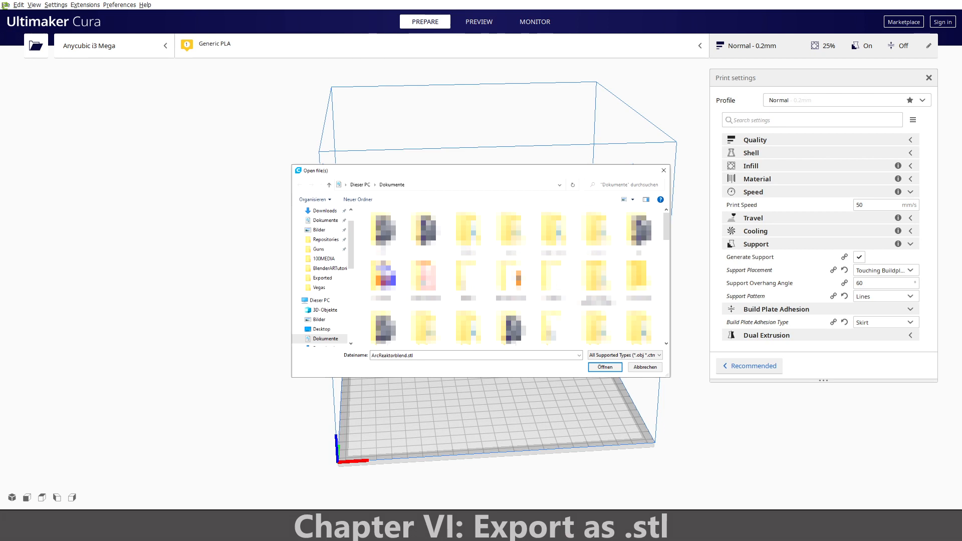
pyautogui.press('Return')
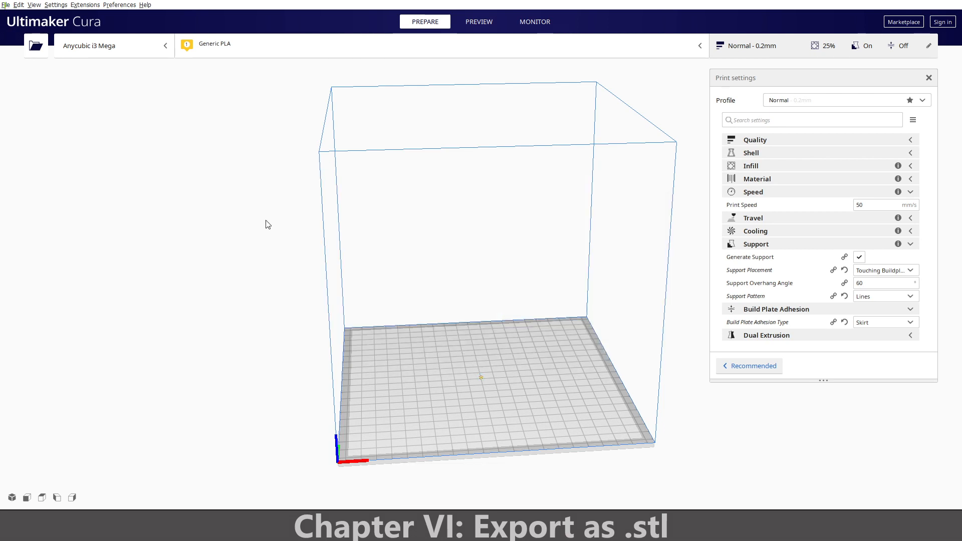
pyautogui.scroll(3, 446, 311)
pyautogui.scroll(5, 448, 314)
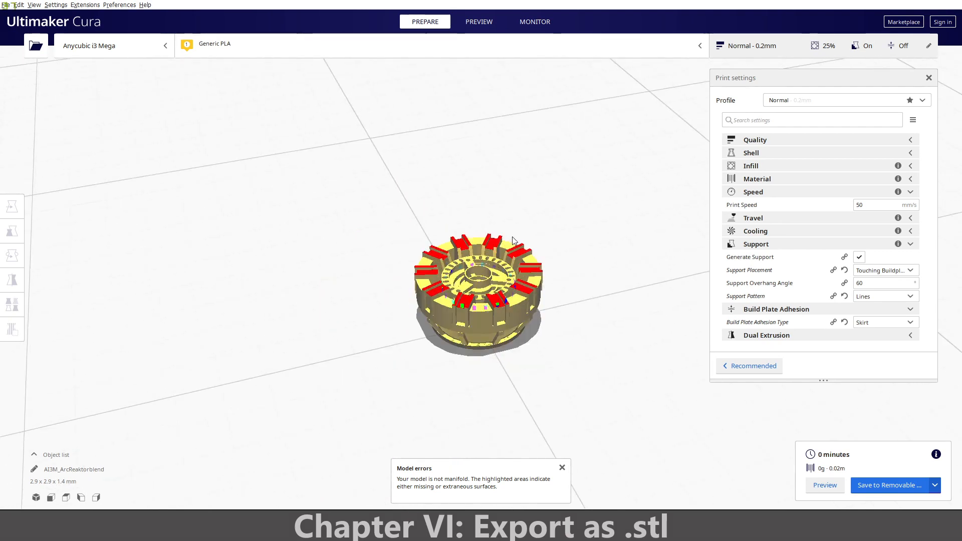
# - Switch back to Blender, check the InnerCircles object's coils, and make Coils visible and active
pyautogui.click(443, 269)
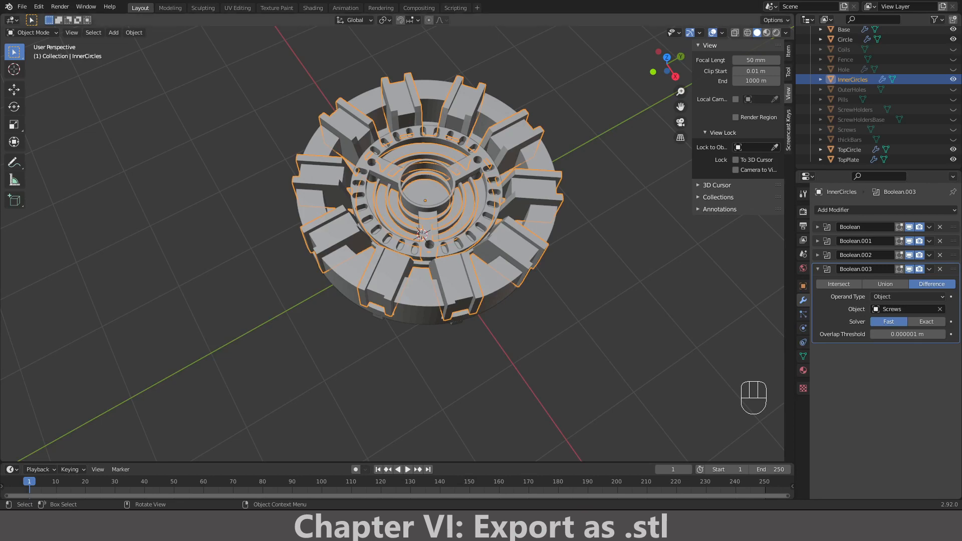
pyautogui.moveTo(441, 76); pyautogui.dragTo(430, 44, button='middle')
pyautogui.scroll(2, 429, 44)
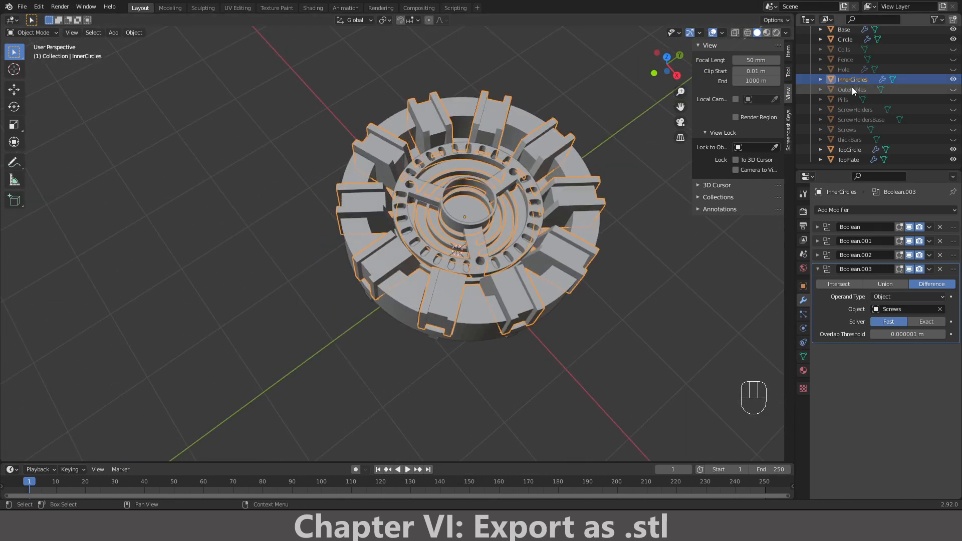
pyautogui.click(845, 49)
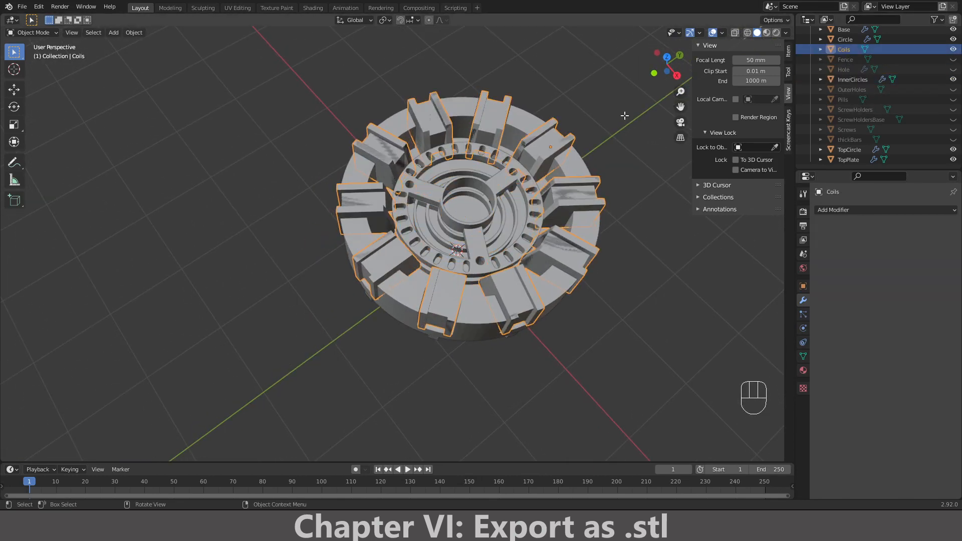
# - Recalculate the normals of the entire Coils mesh to the outside, clear the selection and save the file
pyautogui.press('Tab')
pyautogui.press('a')
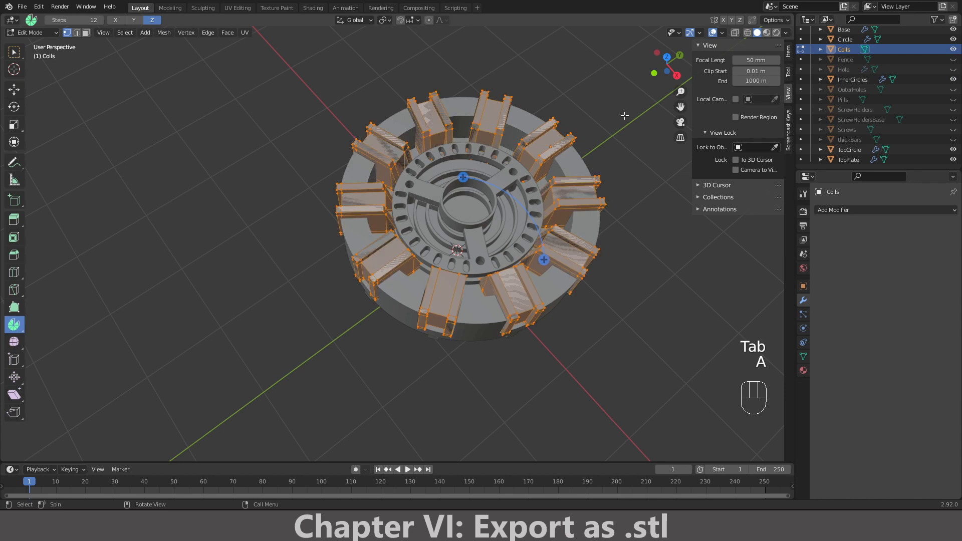
pyautogui.hotkey('alt', 'n')
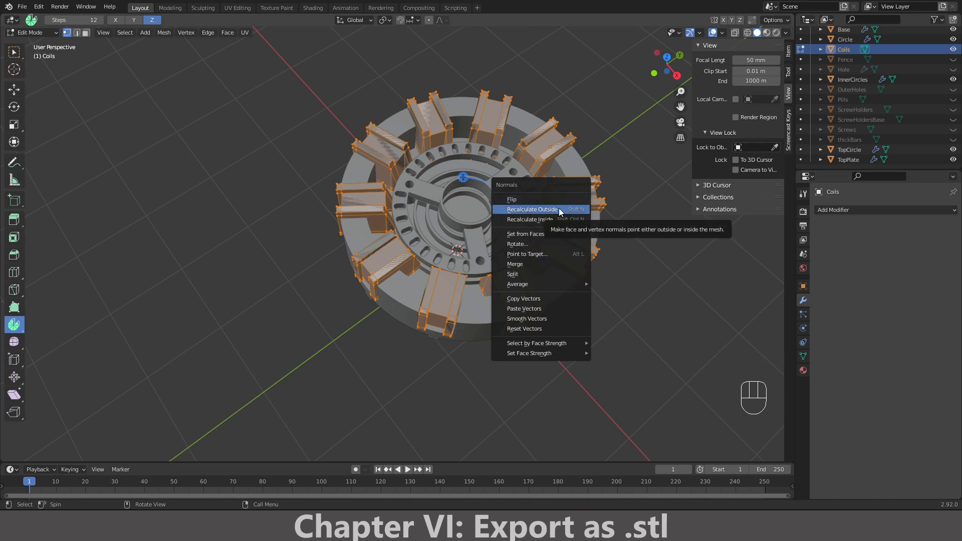
pyautogui.click(560, 210)
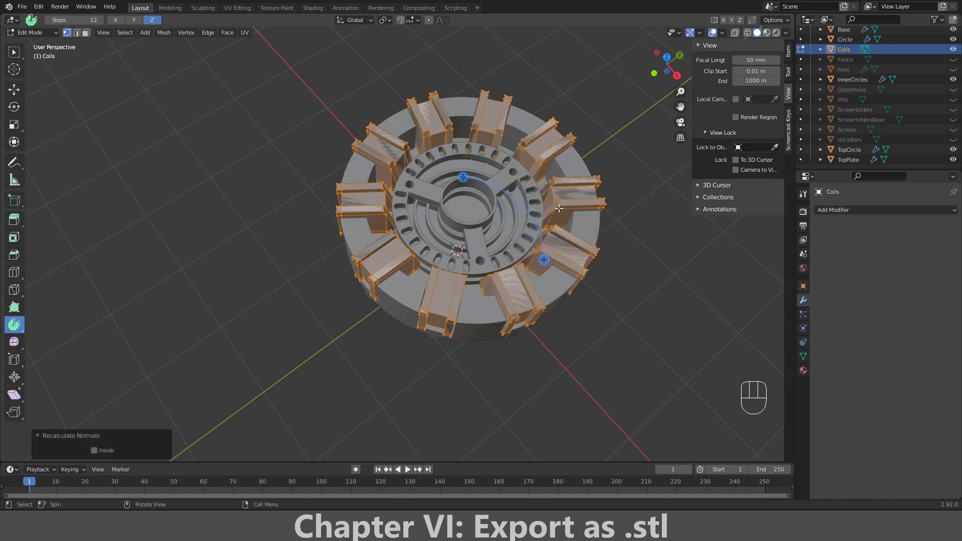
pyautogui.click(621, 231)
pyautogui.hotkey('ctrl', 's')
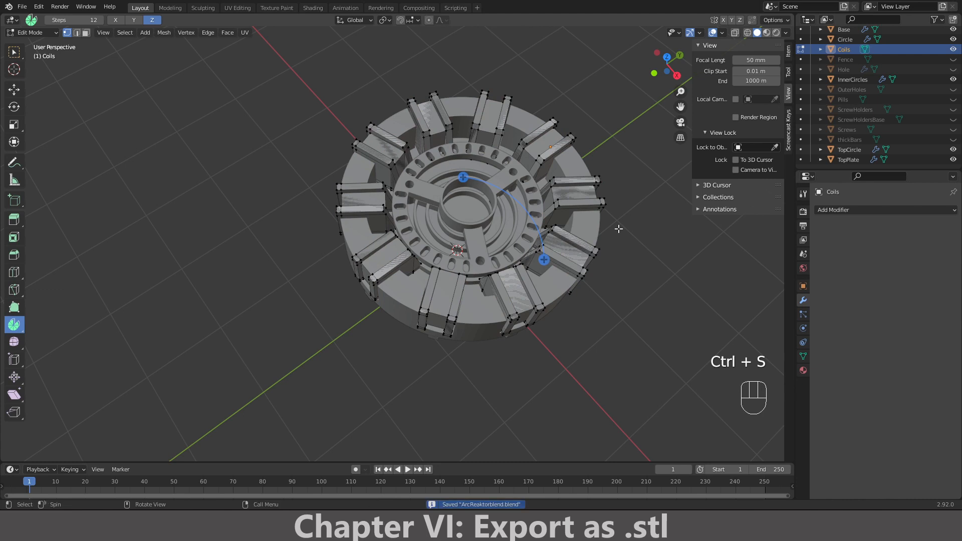
pyautogui.press('Escape')
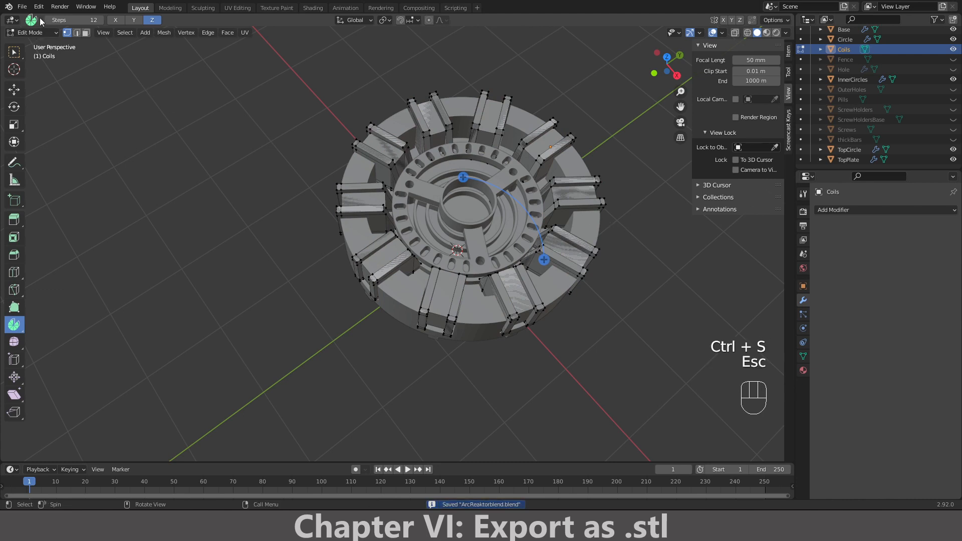
# - Return the Coils object to Object Mode, select all visible objects and export them as an STL file again
pyautogui.click(22, 7)
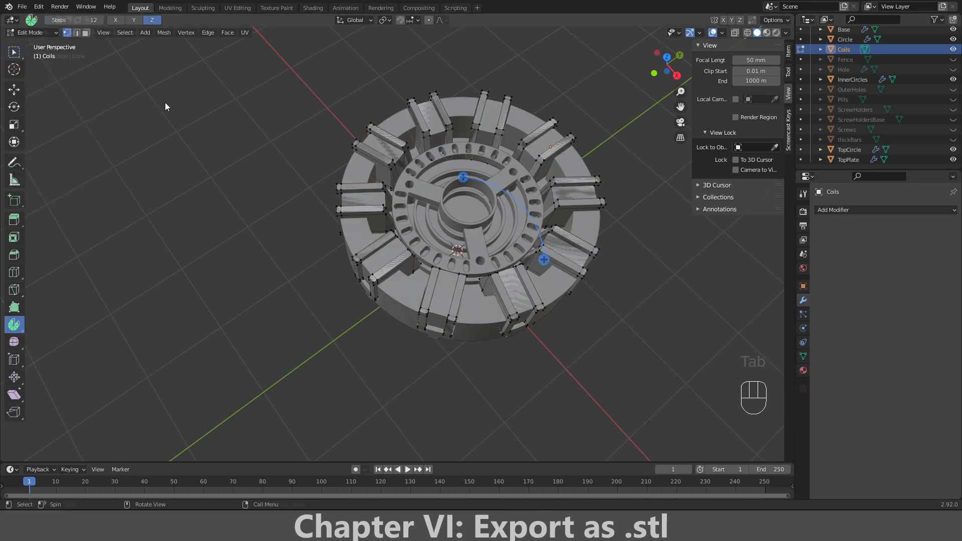
pyautogui.press('Tab')
pyautogui.press('a')
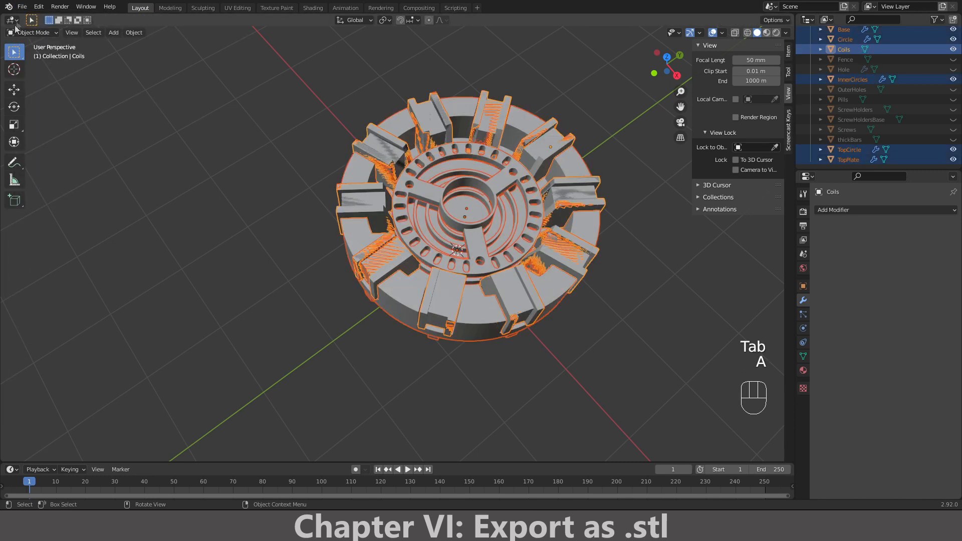
pyautogui.click(22, 7)
pyautogui.moveTo(67, 152)
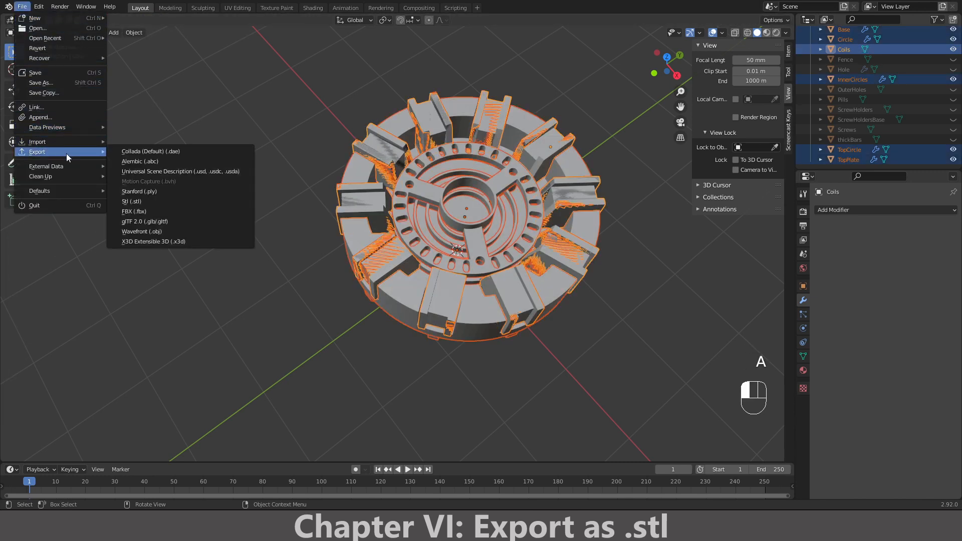
pyautogui.click(160, 201)
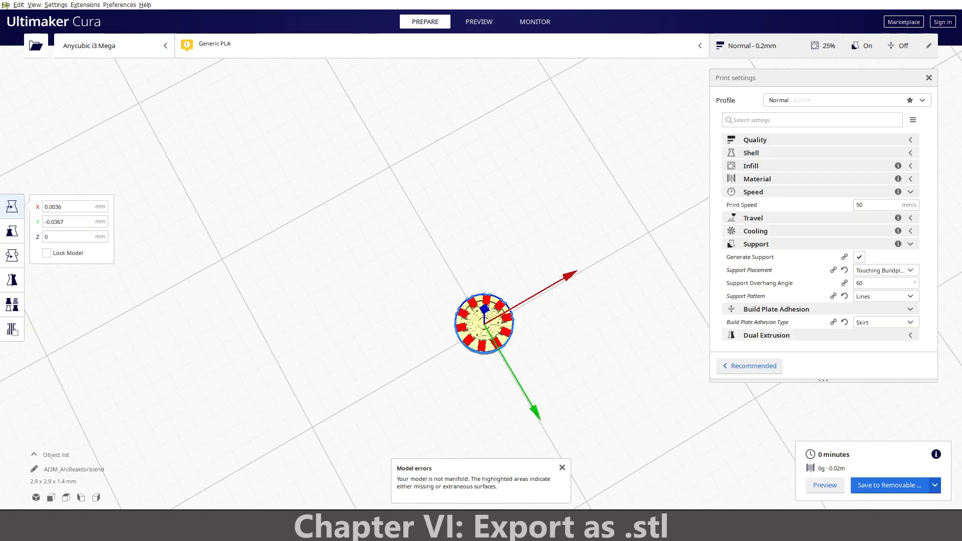
# - Switch to Ultimaker Cura, reload all models from the new export and inspect the arc reactor close up
pyautogui.click(401, 265)
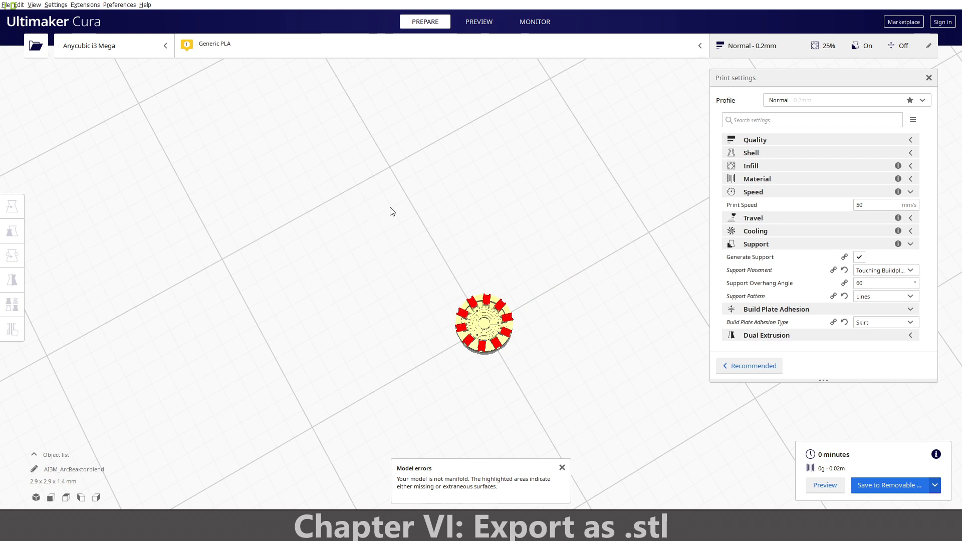
pyautogui.rightClick(392, 211)
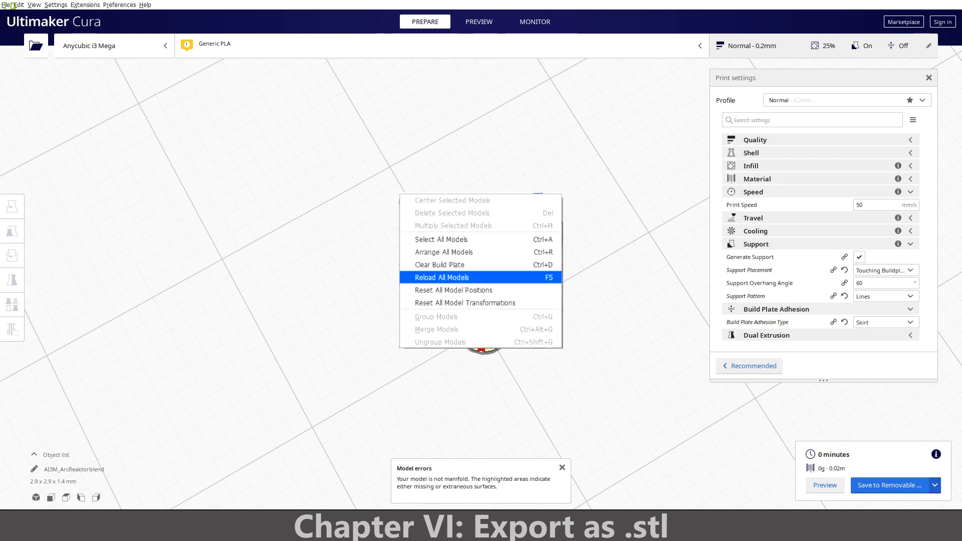
pyautogui.click(473, 277)
pyautogui.scroll(2, 473, 331)
pyautogui.moveTo(474, 336)
pyautogui.mouseDown(button='middle')
pyautogui.moveTo(473, 297)
pyautogui.moveTo(473, 329)
pyautogui.mouseUp(button='middle')
pyautogui.scroll(2, 486, 294)
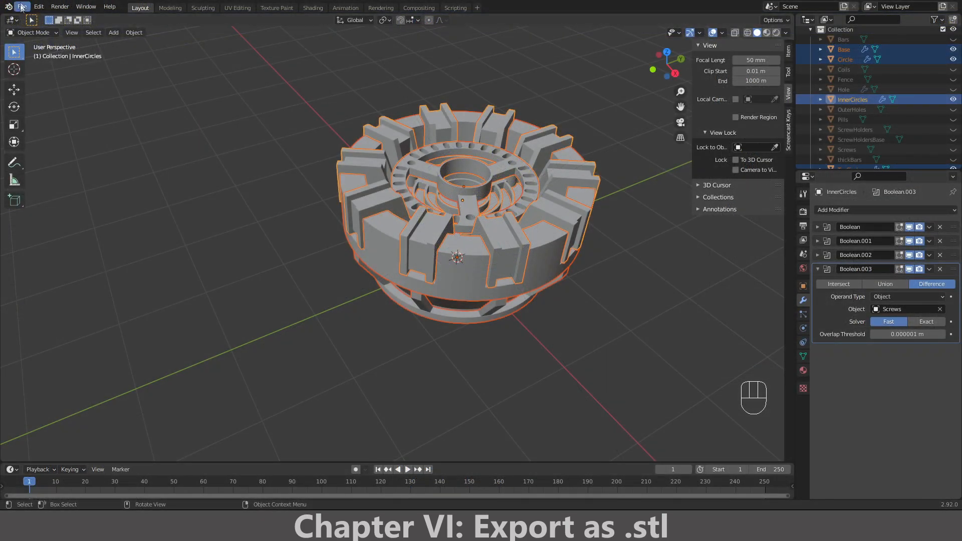
# - Switch back to Blender and export the selected parts as STL again, with the separate Coils object hidden
pyautogui.click(22, 6)
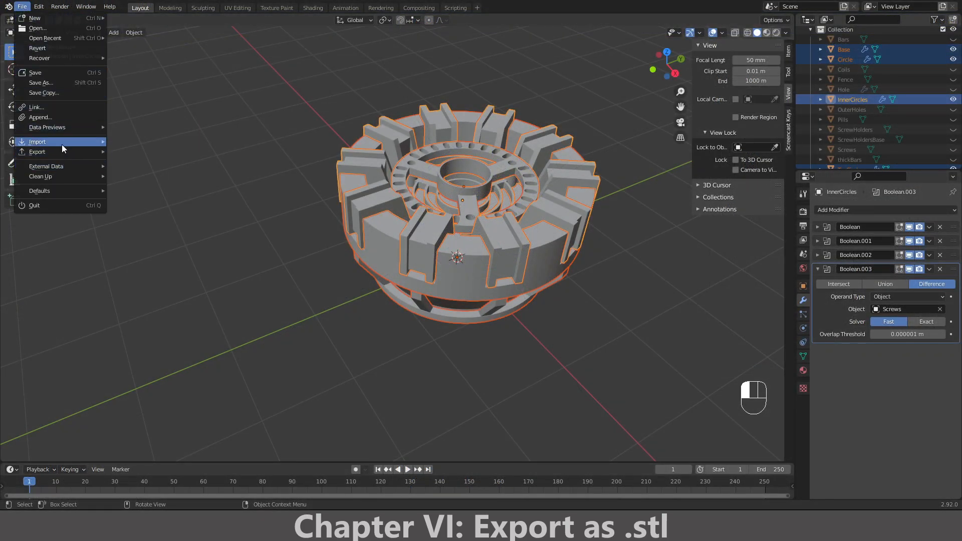
pyautogui.moveTo(66, 151)
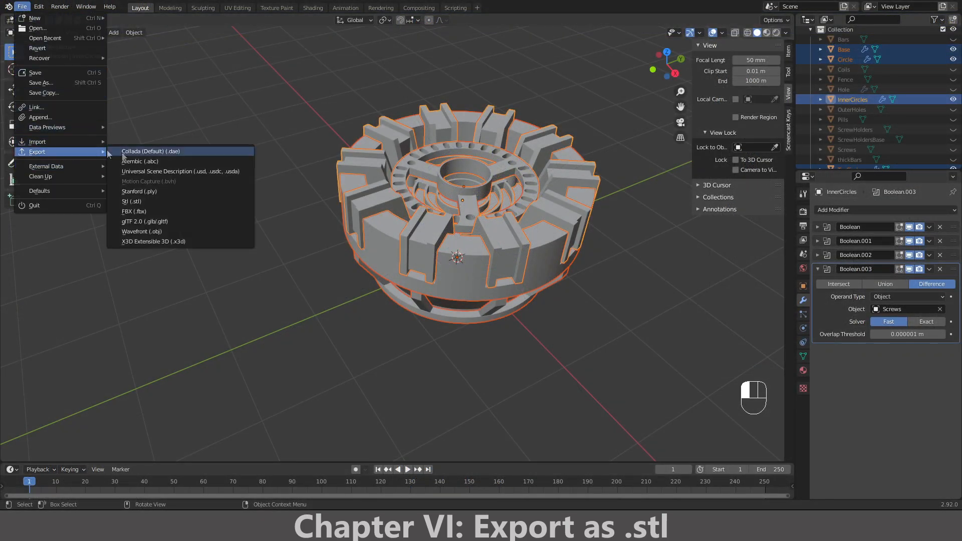
pyautogui.click(163, 202)
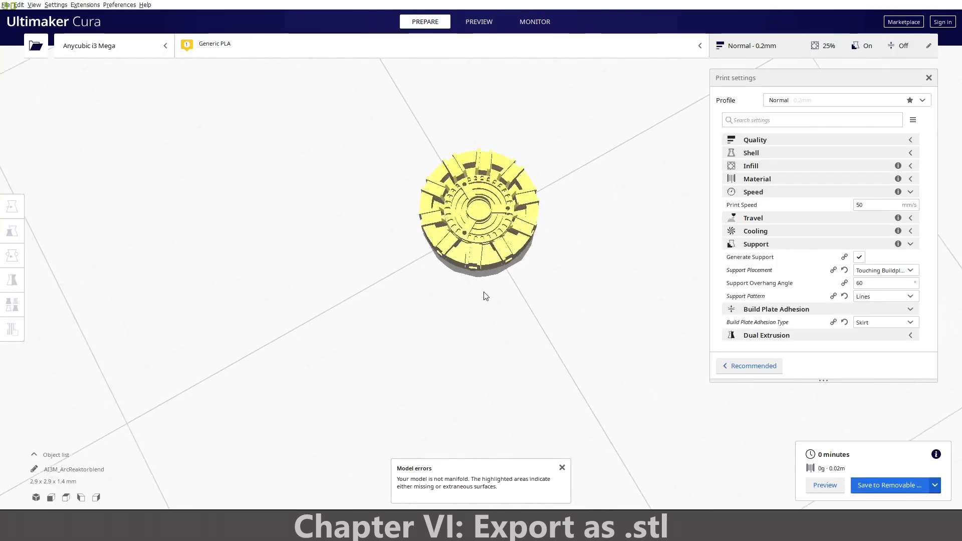
# - Switch to Cura, reload all models again and check the re-exported reactor for highlighted mesh errors
pyautogui.click(462, 242)
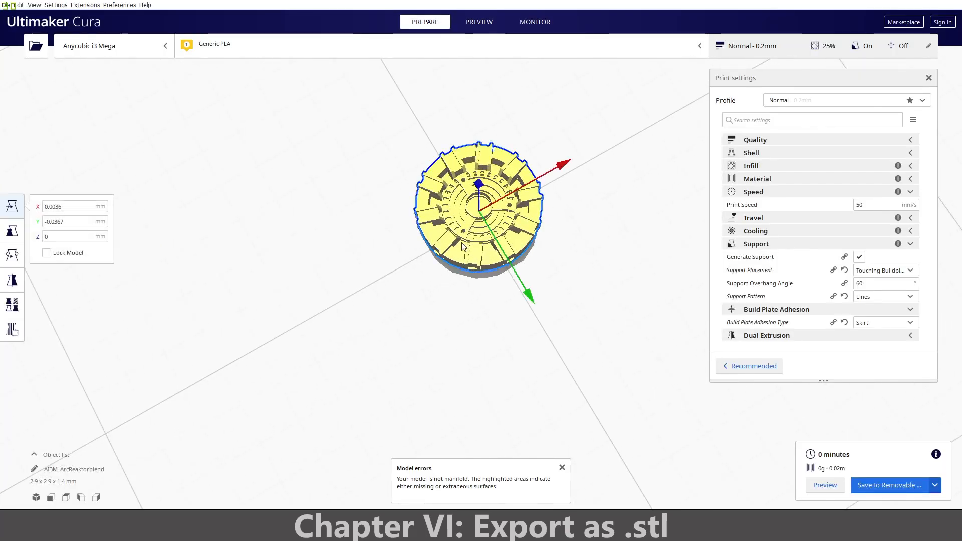
pyautogui.rightClick(476, 208)
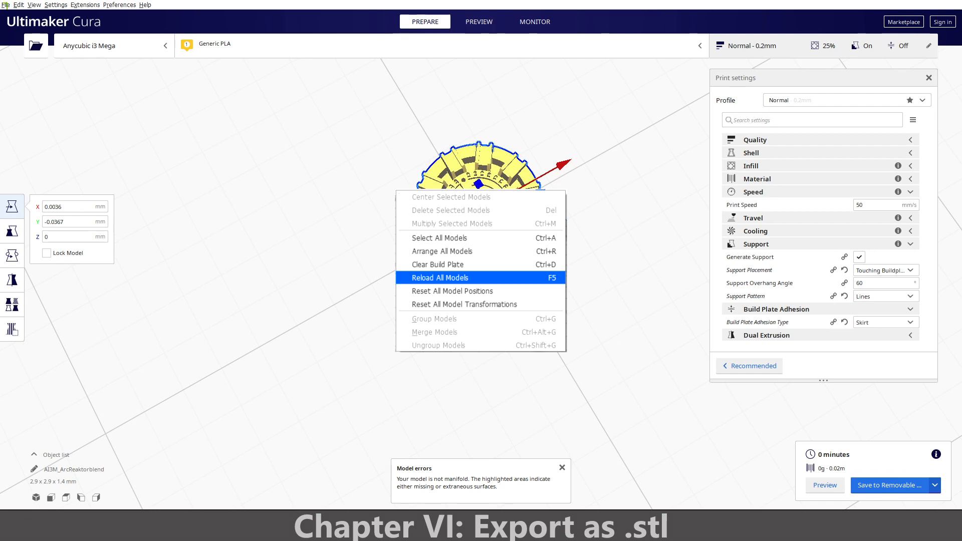
pyautogui.click(441, 278)
pyautogui.scroll(5, 498, 260)
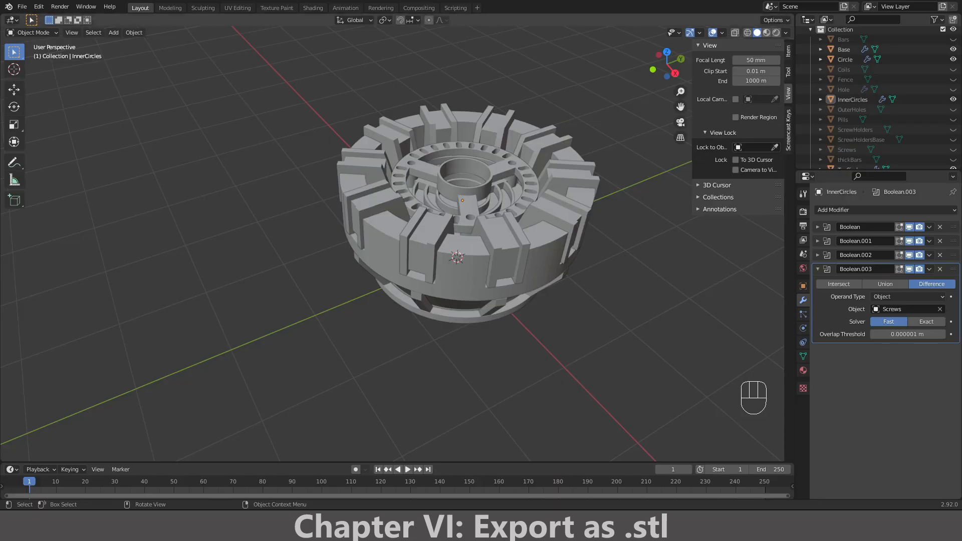
# - Switch back to Blender and duplicate the InnerCircles object in place
pyautogui.click(511, 247)
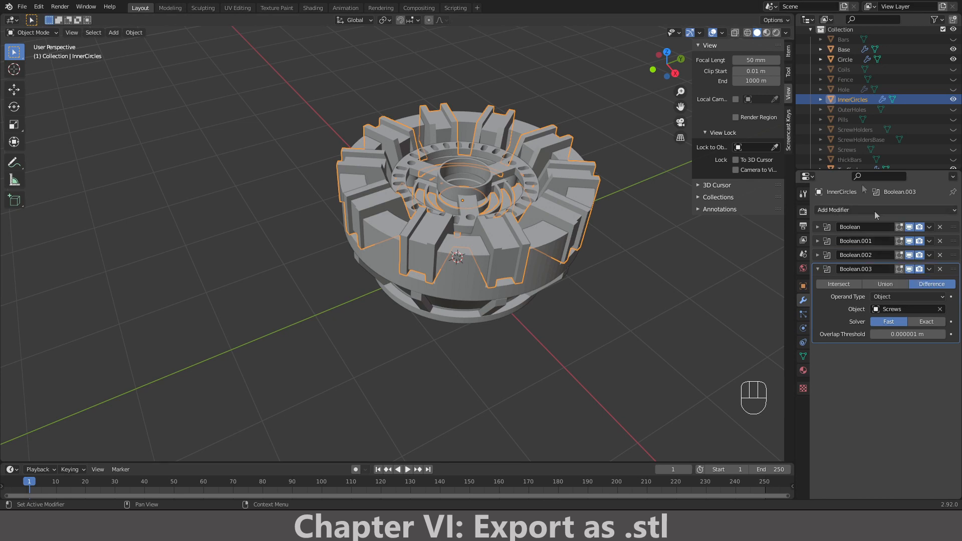
pyautogui.moveTo(421, 230); pyautogui.dragTo(494, 215, button='middle')
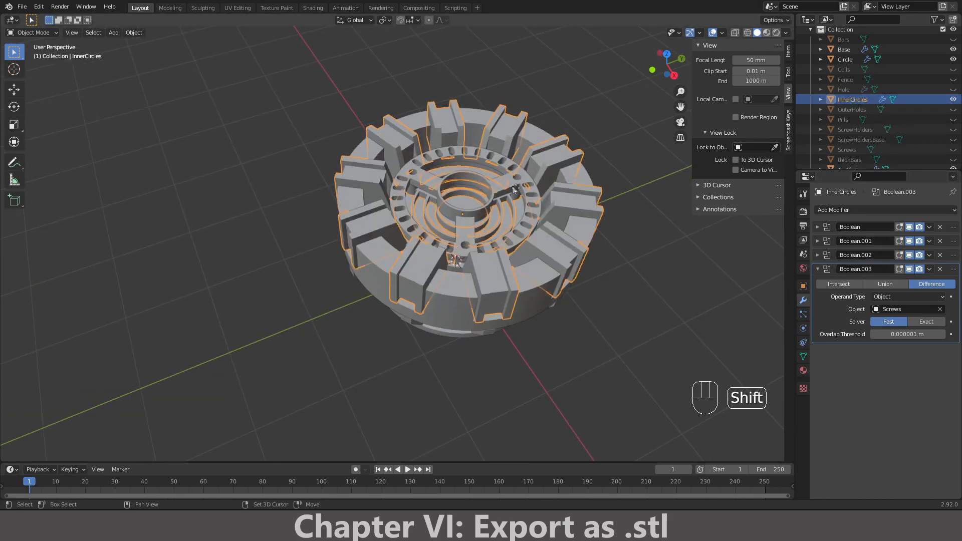
pyautogui.hotkey('shift', 'd')
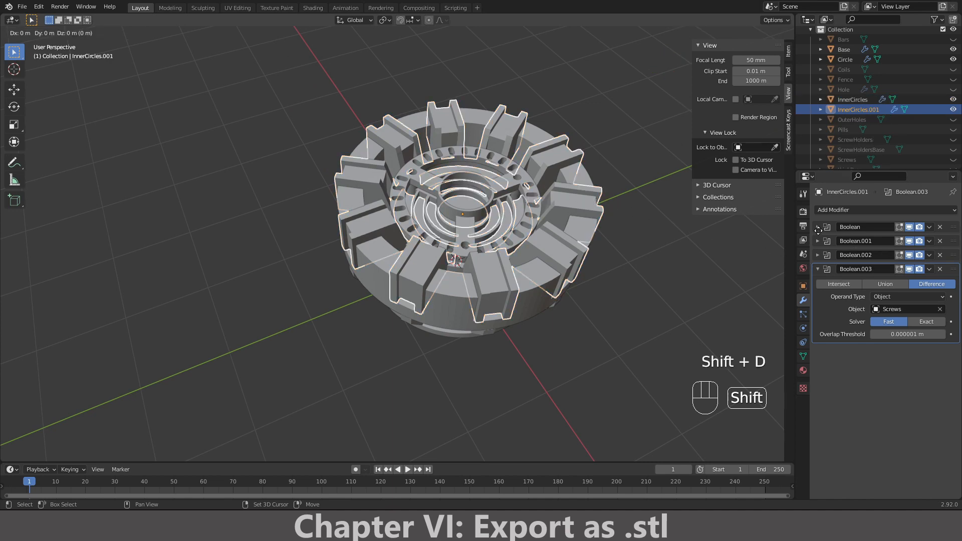
pyautogui.rightClick(750, 236)
pyautogui.click(750, 236)
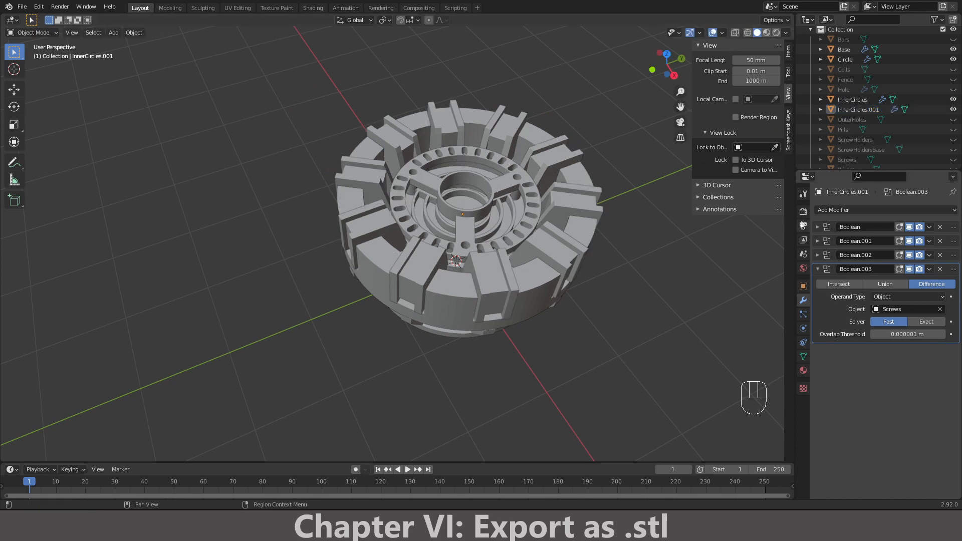
# - Apply all four Boolean modifiers on the InnerCircles duplicate, in order from first to last
pyautogui.click(818, 226)
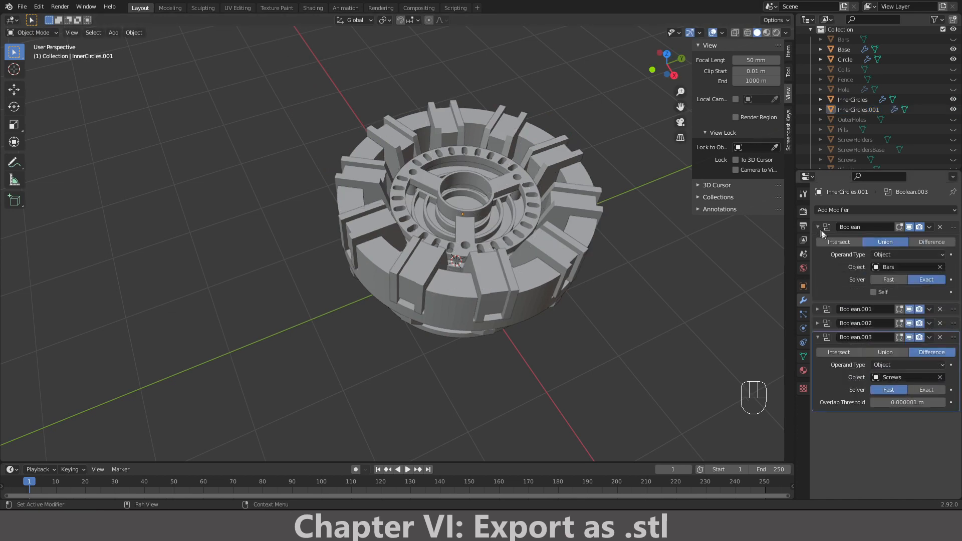
pyautogui.click(930, 227)
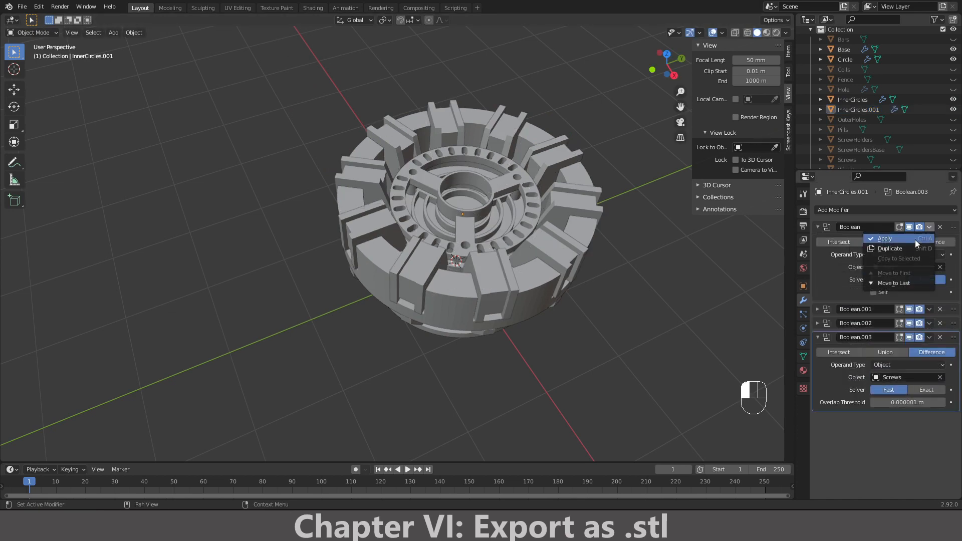
pyautogui.click(915, 240)
pyautogui.click(930, 227)
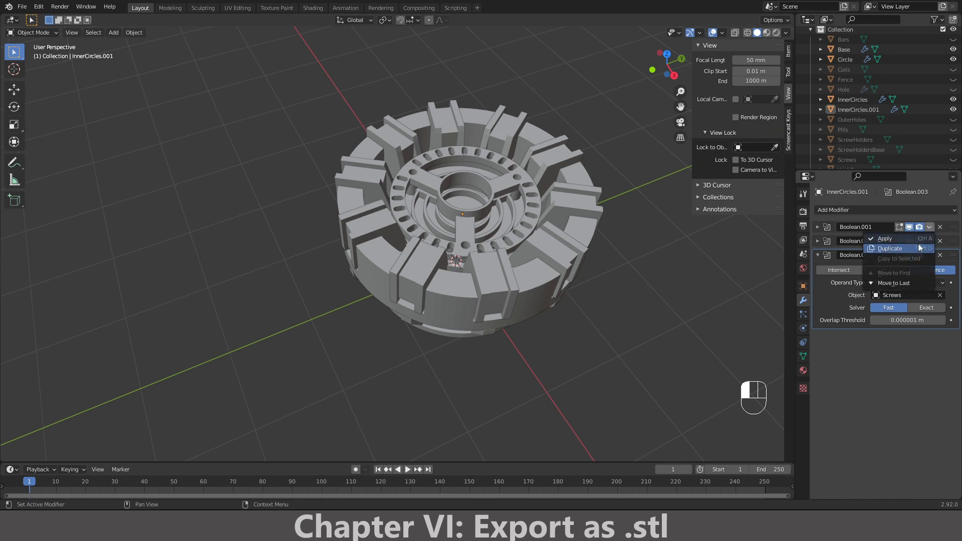
pyautogui.click(920, 240)
pyautogui.click(930, 227)
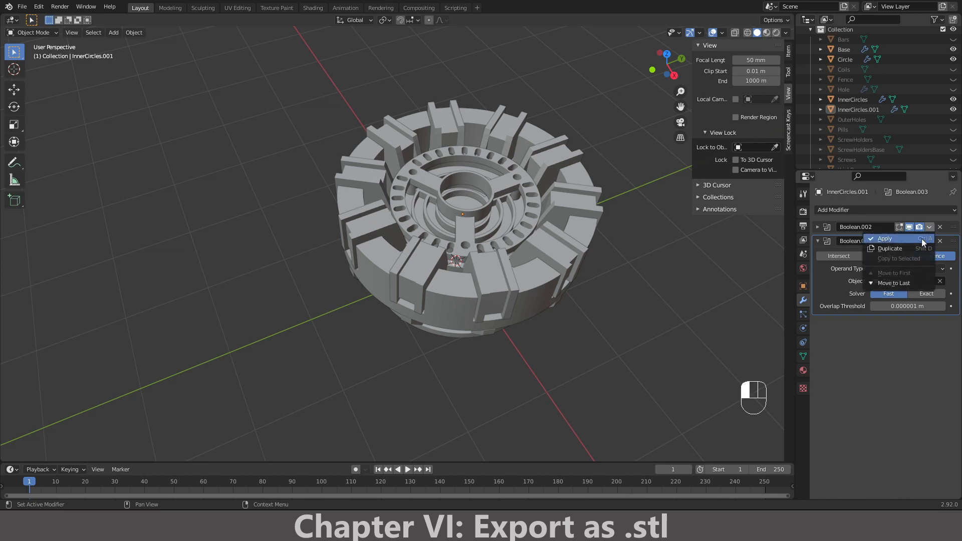
pyautogui.click(922, 239)
pyautogui.click(930, 227)
pyautogui.click(915, 240)
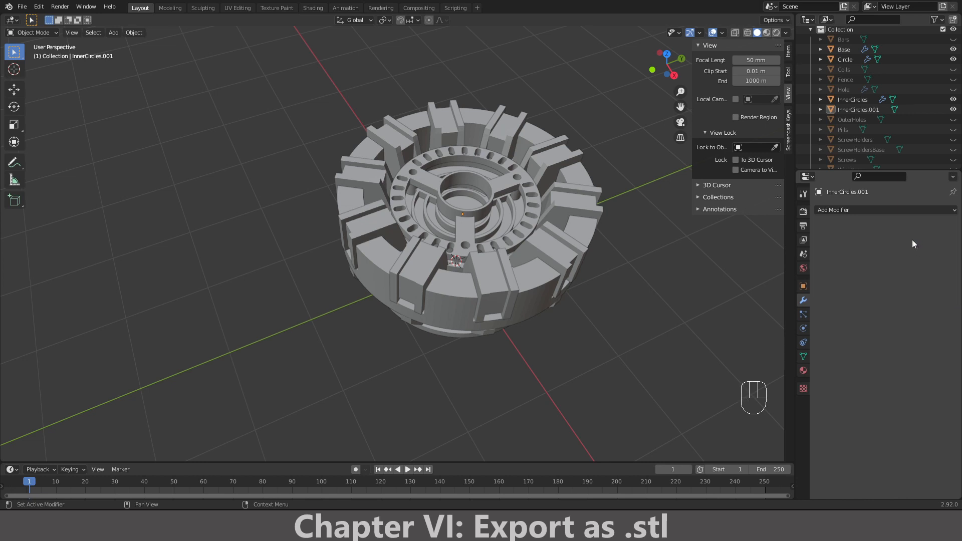
# - Rename the InnerCircles duplicate to InnerCirclesFinal and hide the original InnerCircles object
pyautogui.click(862, 110)
pyautogui.scroll(-2, 861, 113)
pyautogui.doubleClick(889, 93)
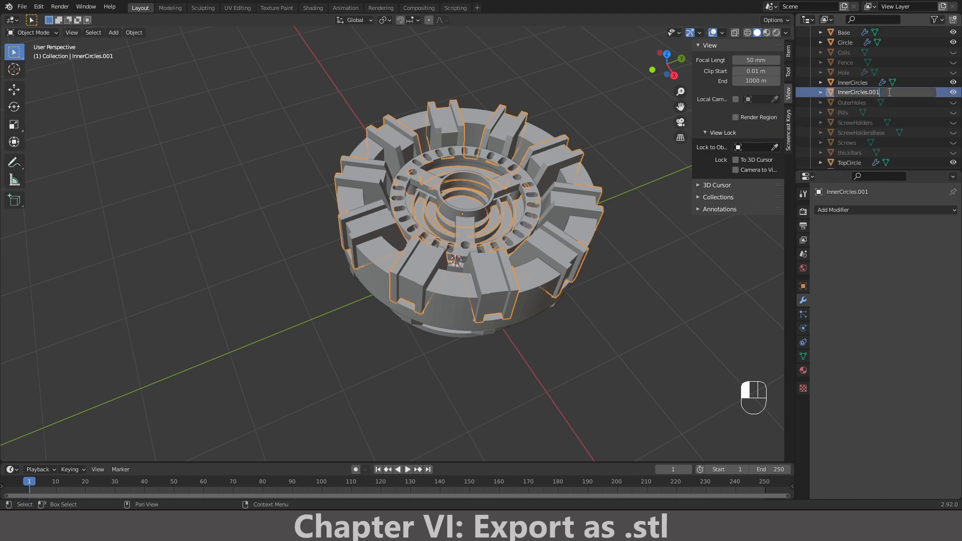
pyautogui.press('BackSpace')
pyautogui.press('BackSpace')
pyautogui.press('BackSpace')
pyautogui.press('BackSpace')
pyautogui.write('Final')
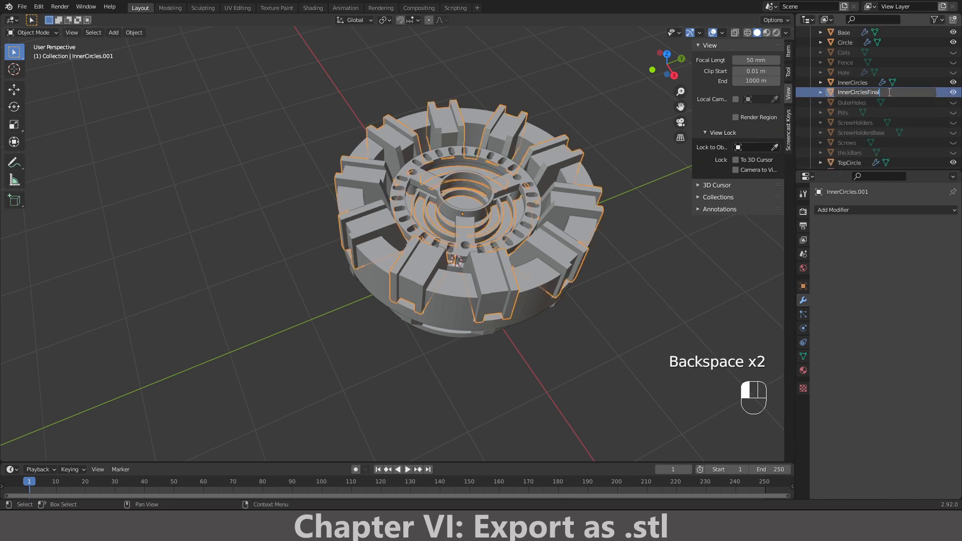
pyautogui.press('Return')
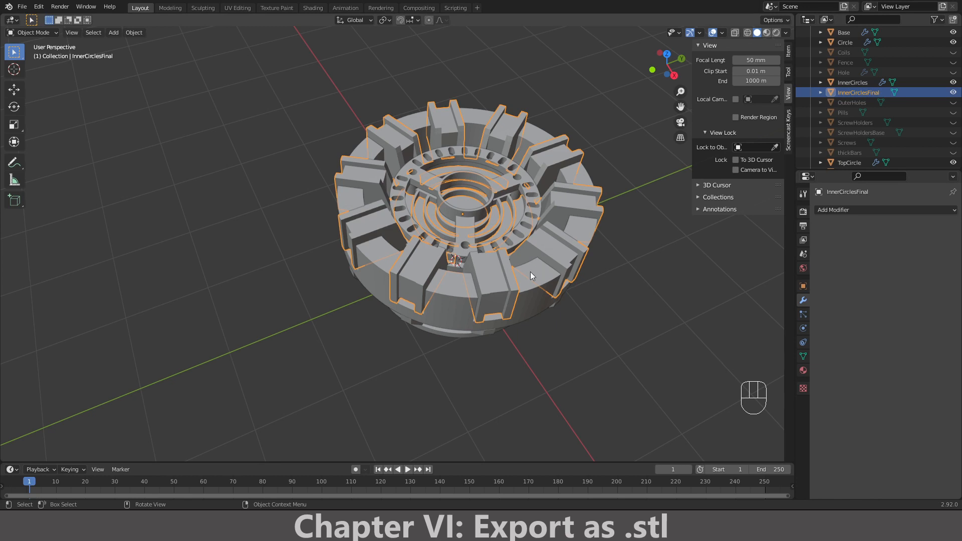
pyautogui.click(953, 83)
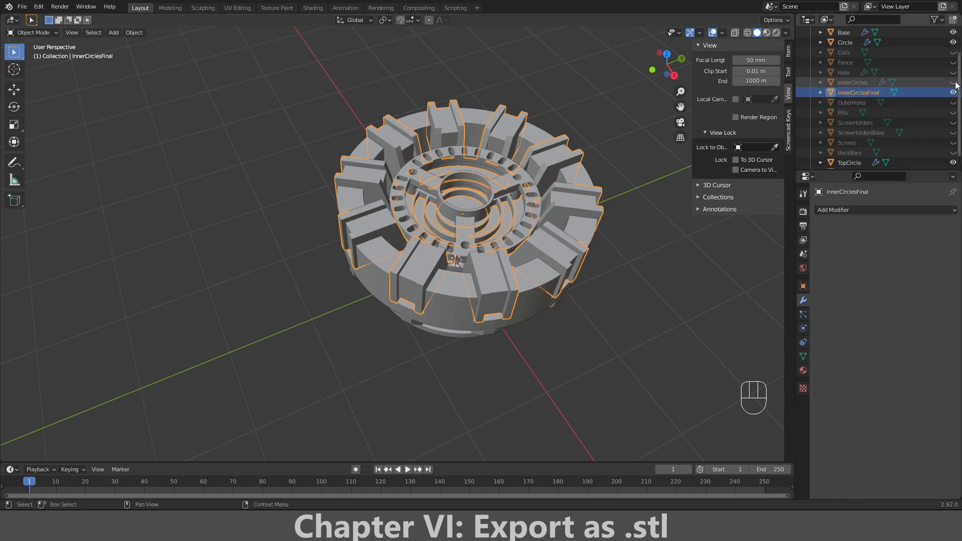
# - Duplicate the TopCircle object in place and apply the duplicate's Screws and Pills Boolean modifiers
pyautogui.click(446, 205)
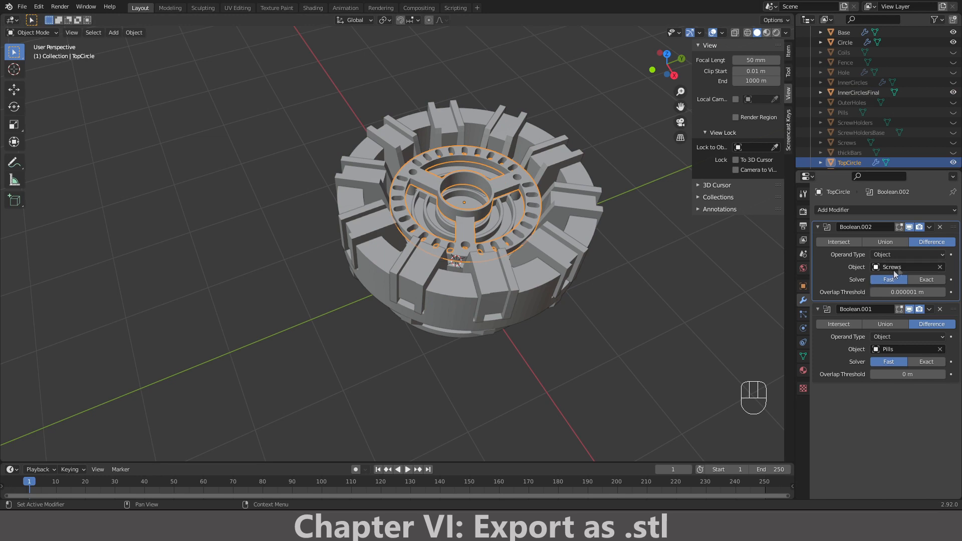
pyautogui.hotkey('shift', 'd')
pyautogui.rightClick(521, 148)
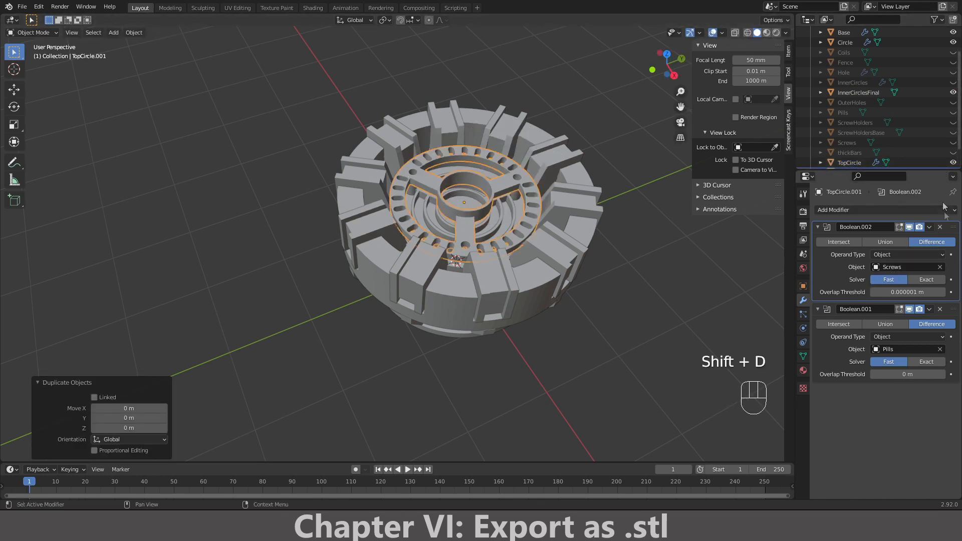
pyautogui.scroll(-1, 934, 137)
pyautogui.click(930, 228)
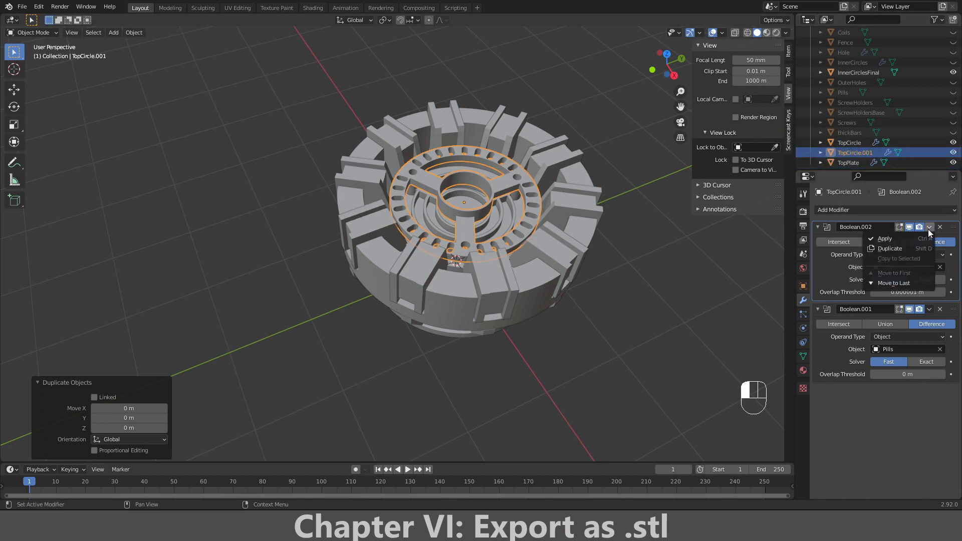
pyautogui.click(915, 241)
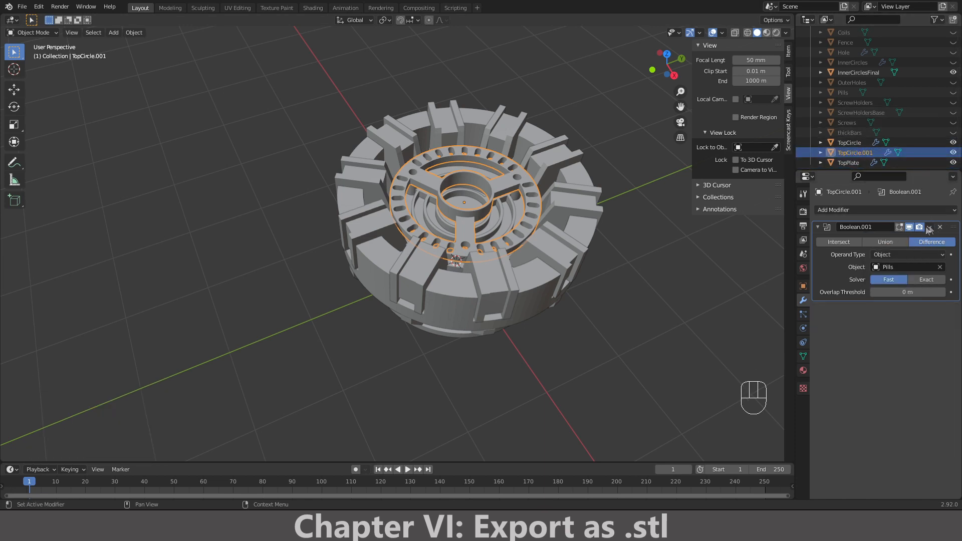
pyautogui.click(930, 227)
pyautogui.click(917, 240)
# - Rename the TopCircle duplicate to TopCircleFinal and hide the original TopCircle object
pyautogui.doubleClick(864, 152)
pyautogui.click(881, 154)
pyautogui.press('BackSpace')
pyautogui.press('BackSpace')
pyautogui.press('BackSpace')
pyautogui.write('Final')
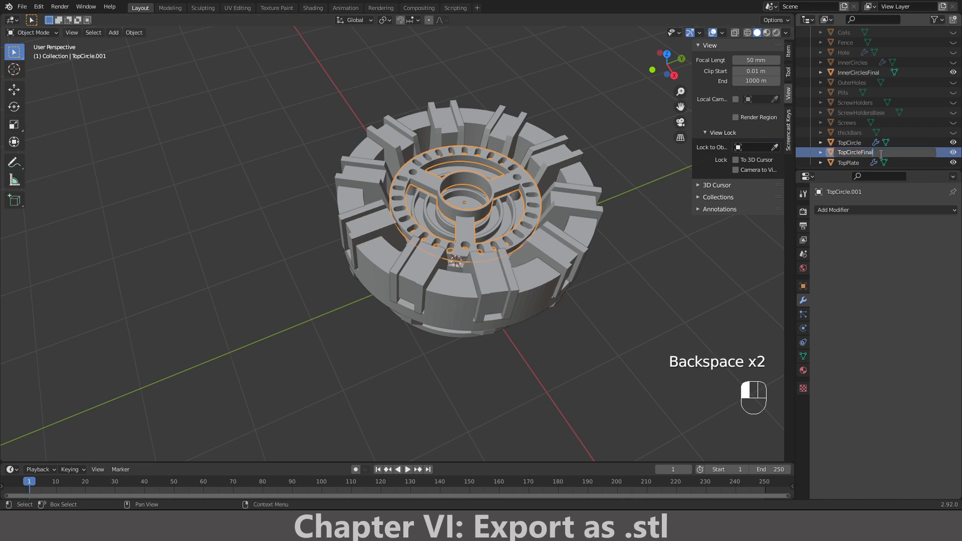
pyautogui.press('Return')
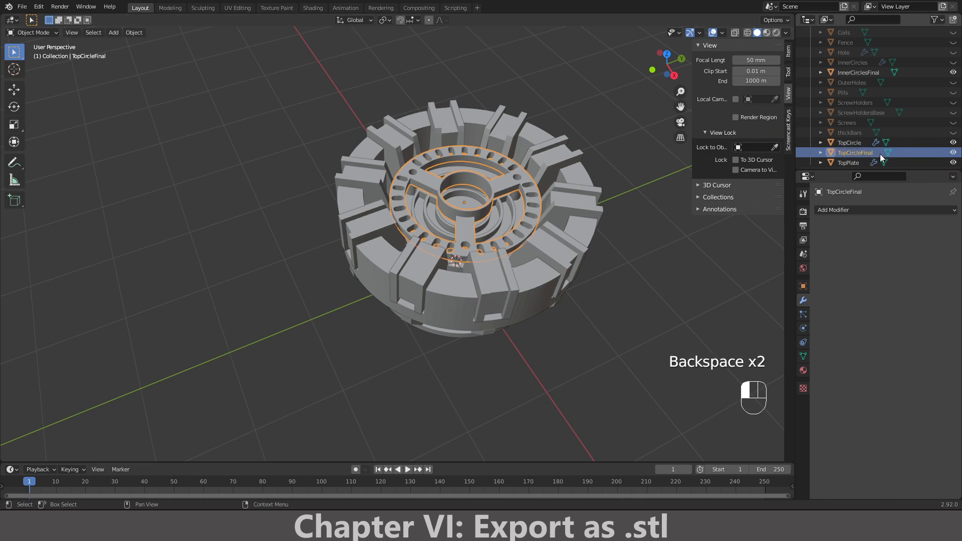
pyautogui.scroll(-1, 872, 161)
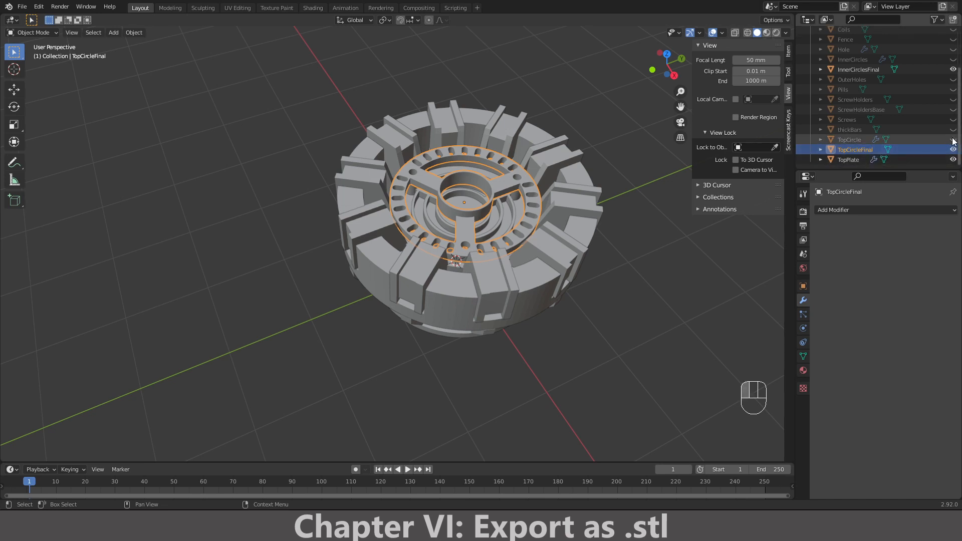
# - Duplicate the TopPlate object in place
pyautogui.click(847, 160)
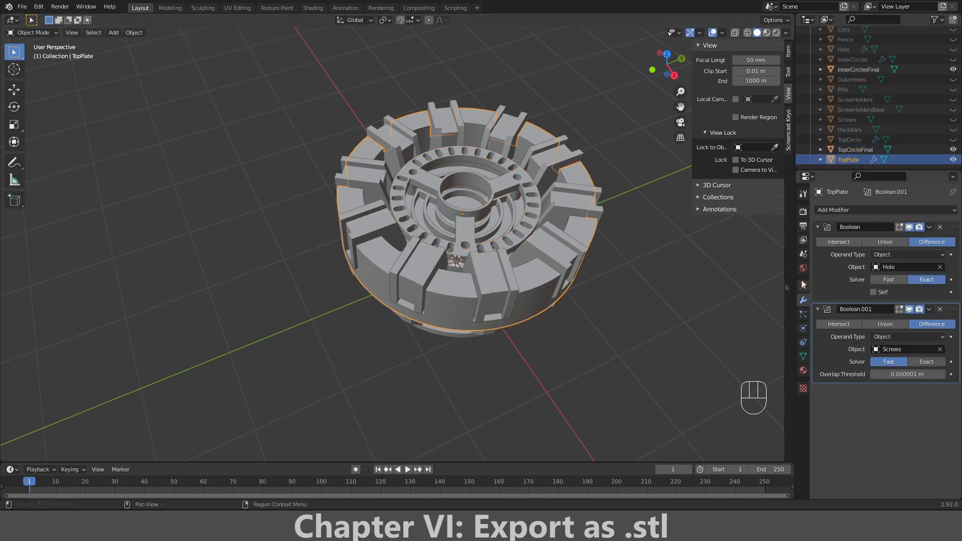
pyautogui.hotkey('shift', 'd')
pyautogui.rightClick(659, 230)
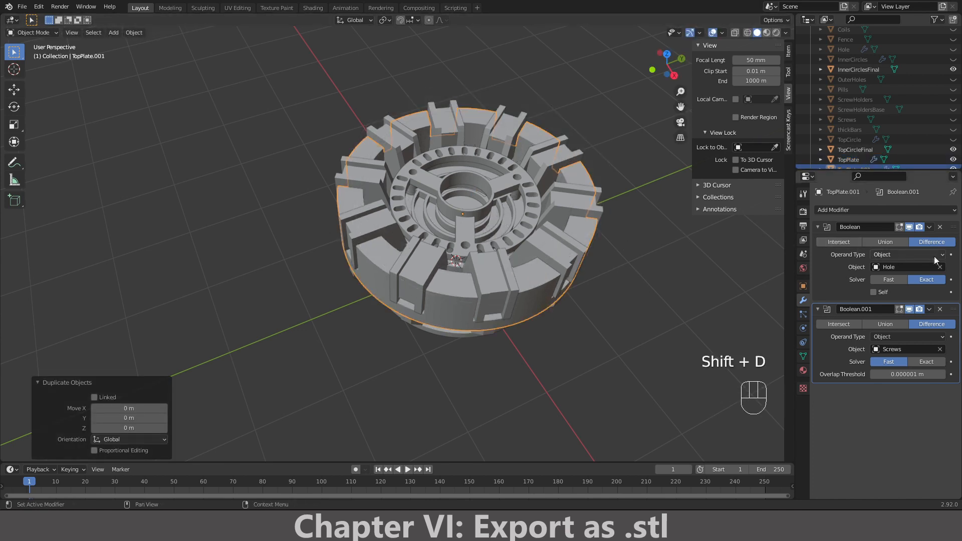
# - Apply the Hole and Screws Boolean modifiers on the TopPlate duplicate
pyautogui.click(930, 227)
pyautogui.click(913, 242)
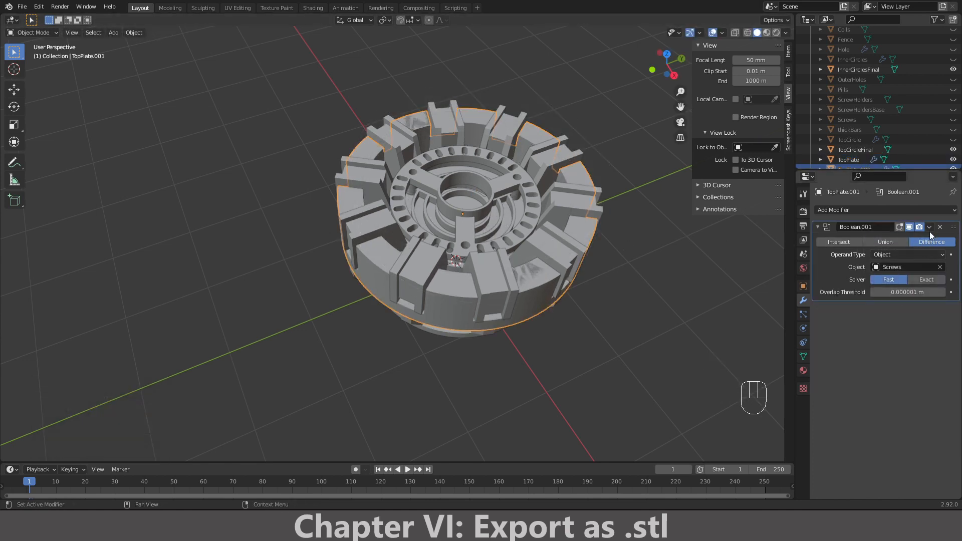
pyautogui.click(930, 227)
pyautogui.click(917, 240)
# - Rename the TopPlate duplicate to TopPlateFinal and hide the original TopPlate object
pyautogui.scroll(-1, 874, 147)
pyautogui.doubleClick(866, 159)
pyautogui.click(878, 160)
pyautogui.press('BackSpace')
pyautogui.press('BackSpace')
pyautogui.press('BackSpace')
pyautogui.press('BackSpace')
pyautogui.write('Final')
pyautogui.press('Return')
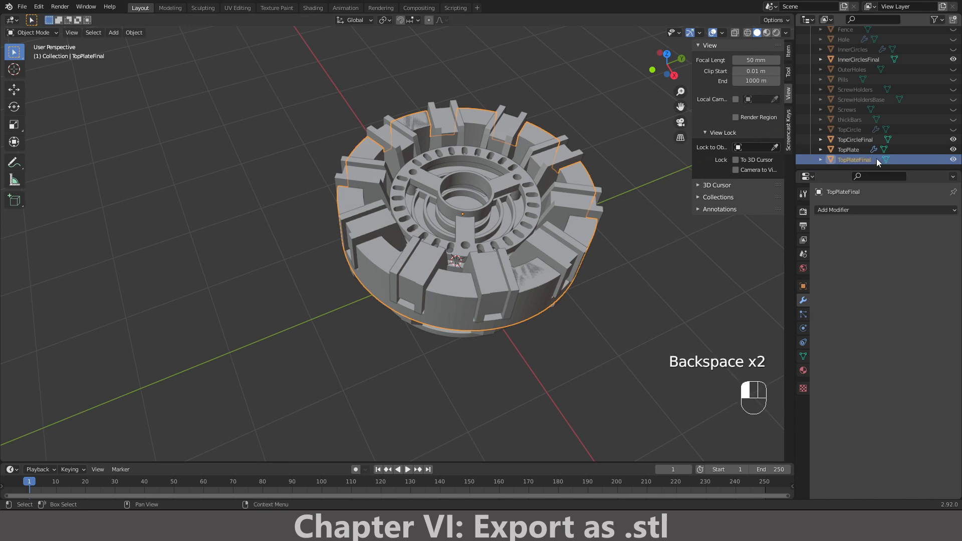
pyautogui.click(954, 149)
# - Duplicate the Circle object in place and apply the duplicate's Fence Boolean modifier
pyautogui.click(489, 228)
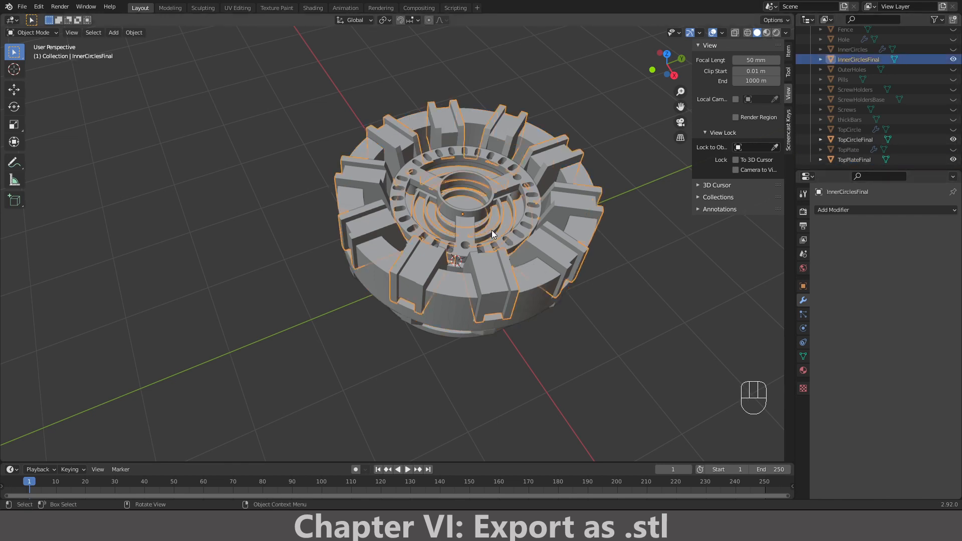
pyautogui.scroll(3, 939, 106)
pyautogui.scroll(2, 926, 112)
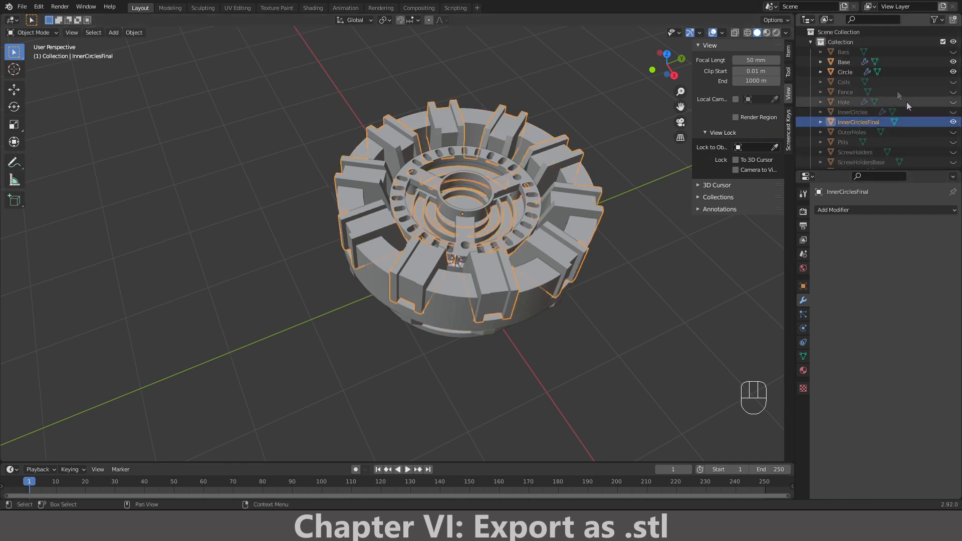
pyautogui.click(847, 72)
pyautogui.moveTo(639, 237); pyautogui.dragTo(565, 235, button='middle')
pyautogui.hotkey('shift', 'd')
pyautogui.rightClick(559, 275)
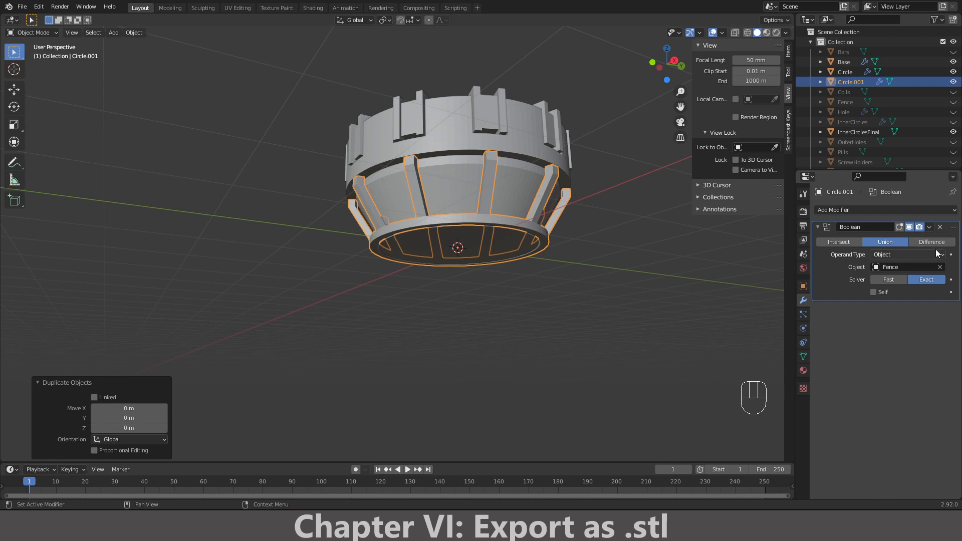
pyautogui.click(930, 228)
pyautogui.click(905, 238)
# - Rename the Circle duplicate to CircleFinal and hide the original Circle object
pyautogui.doubleClick(878, 81)
pyautogui.press('BackSpace')
pyautogui.press('BackSpace')
pyautogui.press('BackSpace')
pyautogui.press('BackSpace')
pyautogui.write('Final')
pyautogui.press('Return')
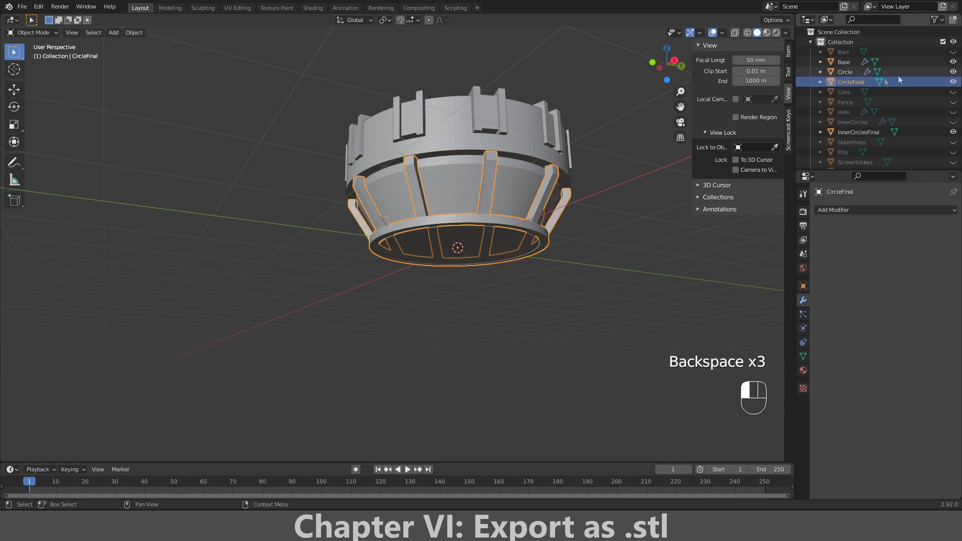
# - Duplicate the Base object and rename the duplicate to BaseFinal
pyautogui.click(844, 62)
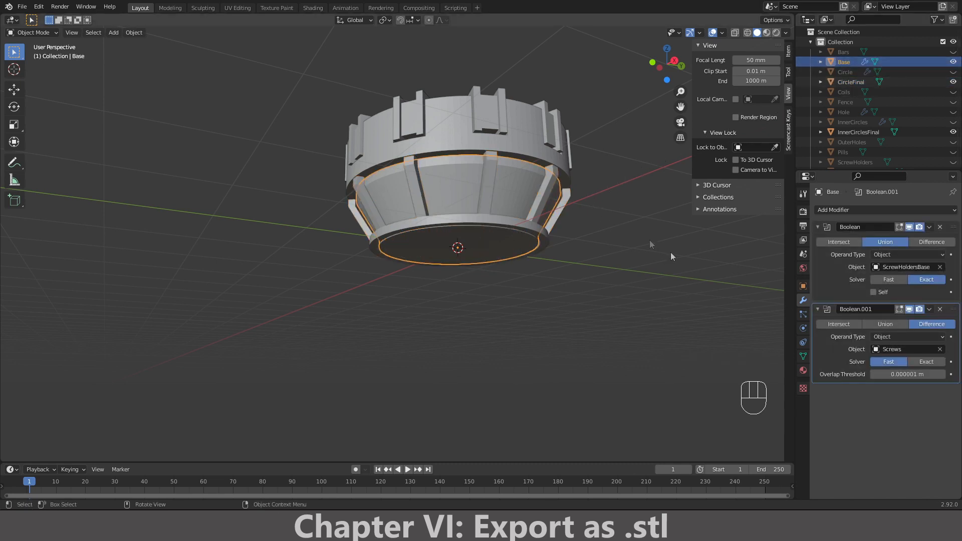
pyautogui.hotkey('shift', 'd')
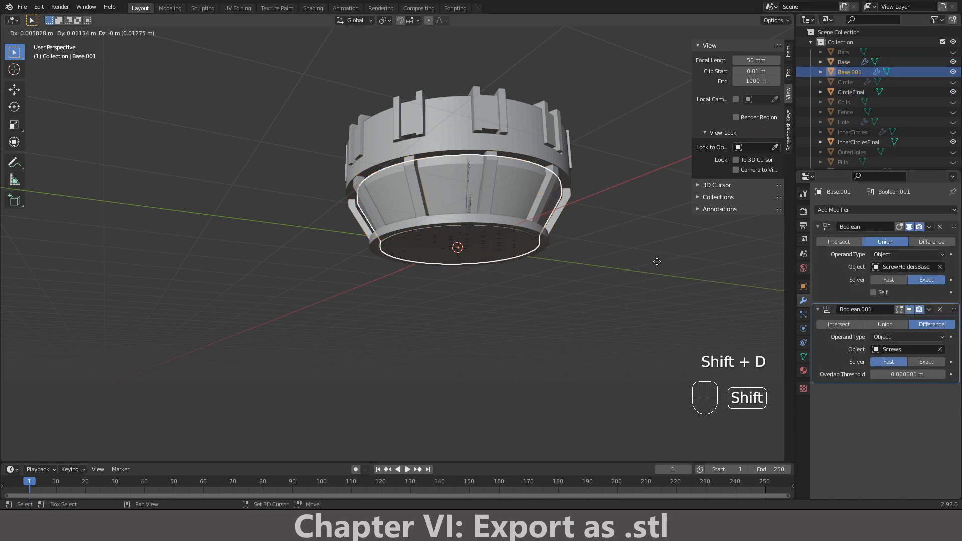
pyautogui.click(657, 262)
pyautogui.doubleClick(864, 71)
pyautogui.press('BackSpace')
pyautogui.press('BackSpace')
pyautogui.press('BackSpace')
pyautogui.press('BackSpace')
pyautogui.write('Final')
pyautogui.press('Return')
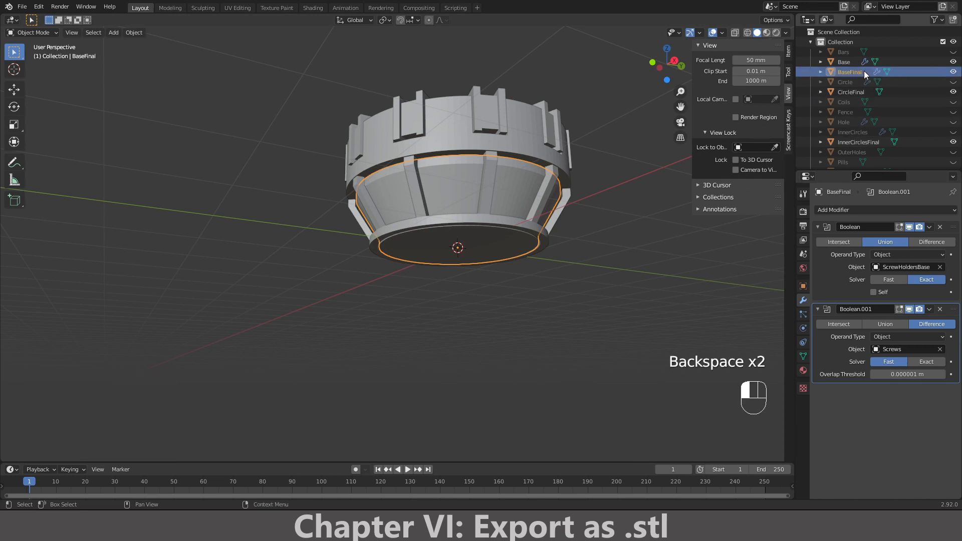
# - Apply BaseFinal's ScrewHoldersBase and Screws Boolean modifiers and hide the original Base object
pyautogui.click(928, 229)
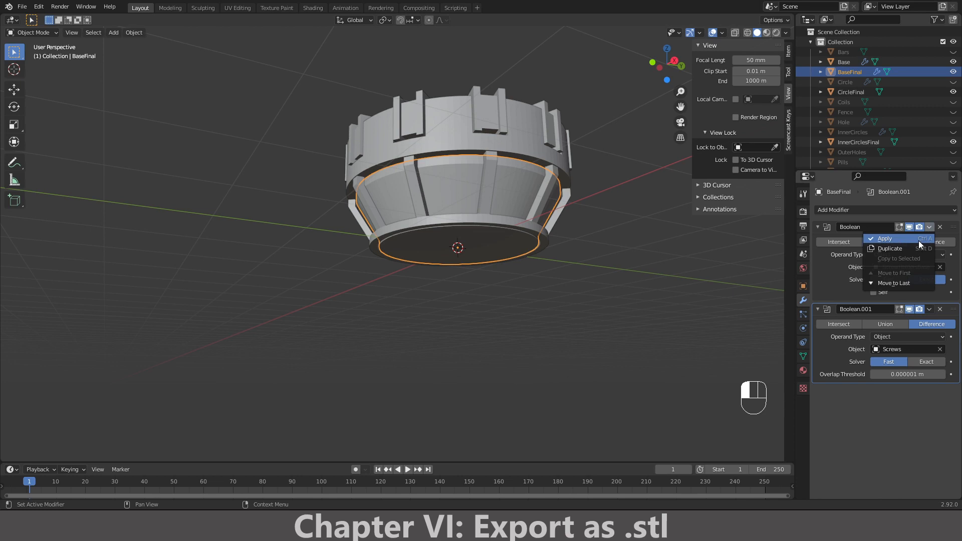
pyautogui.click(919, 240)
pyautogui.click(929, 229)
pyautogui.click(923, 239)
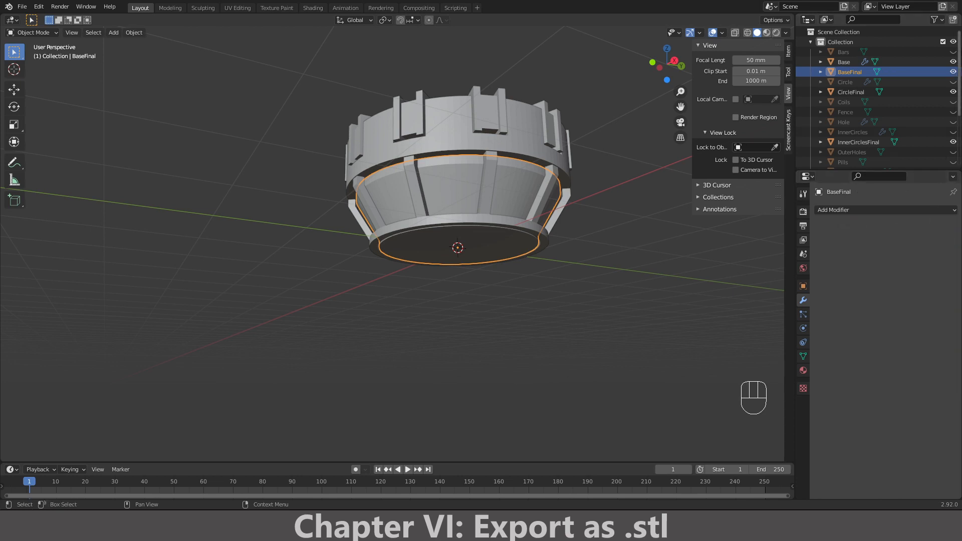
pyautogui.click(954, 63)
# - Move TopPlateFinal -3 m along the X axis, clear of the other reactor parts
pyautogui.moveTo(652, 101); pyautogui.dragTo(588, 142, button='middle')
pyautogui.click(436, 241)
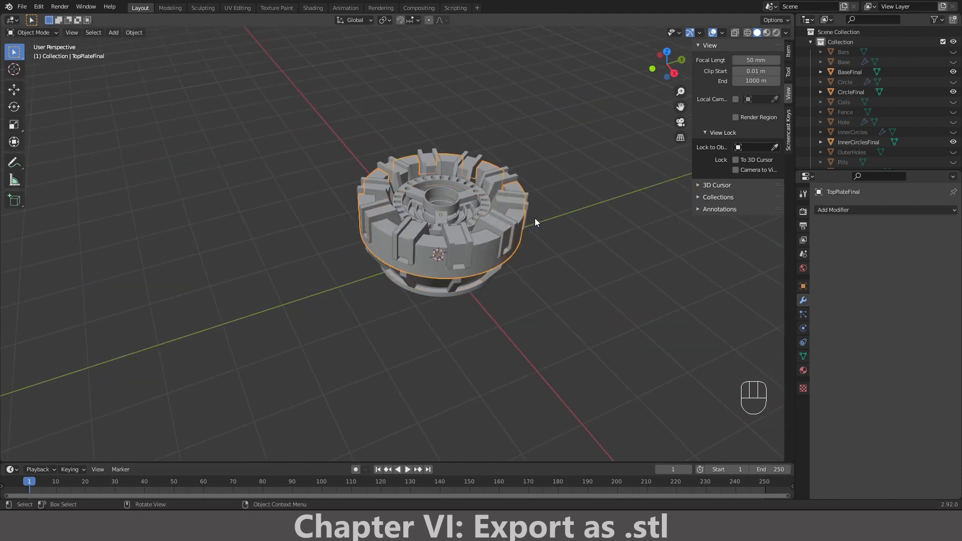
pyautogui.press('KP_1')
pyautogui.press('KP_7')
pyautogui.press('g')
pyautogui.press('x')
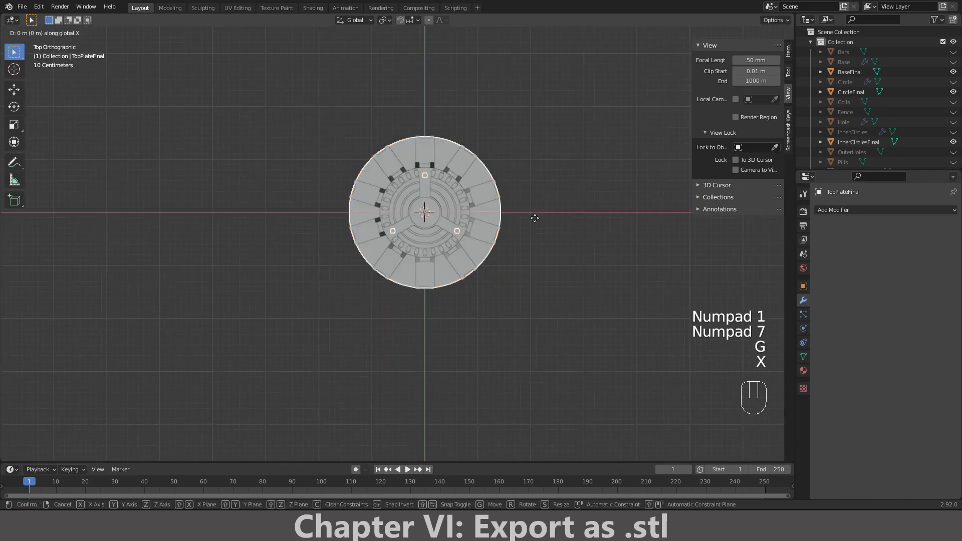
pyautogui.keyDown('ctrl'); pyautogui.click(374, 230); pyautogui.keyUp('ctrl')
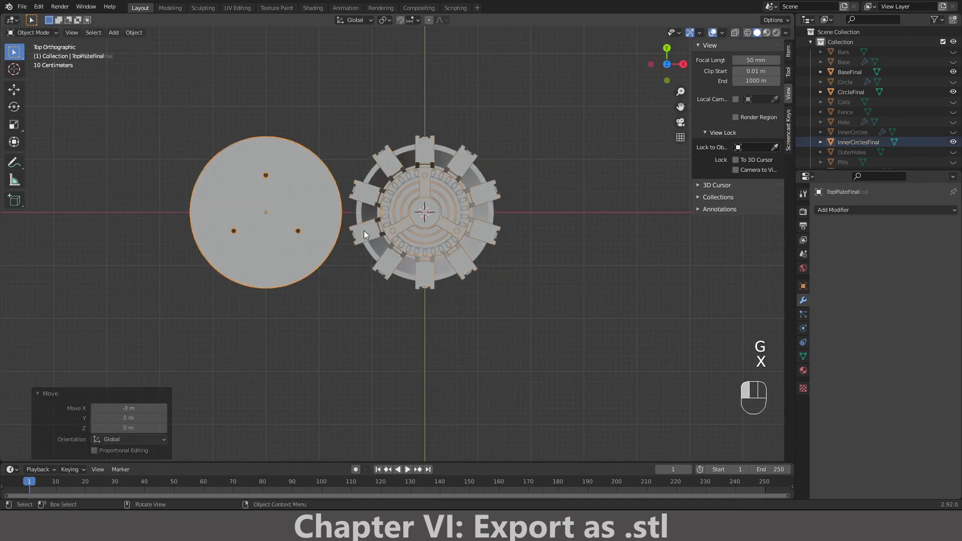
# - Move InnerCirclesFinal in the positive X direction until it is clear of the base and ring
pyautogui.click(364, 230)
pyautogui.press('g')
pyautogui.press('x')
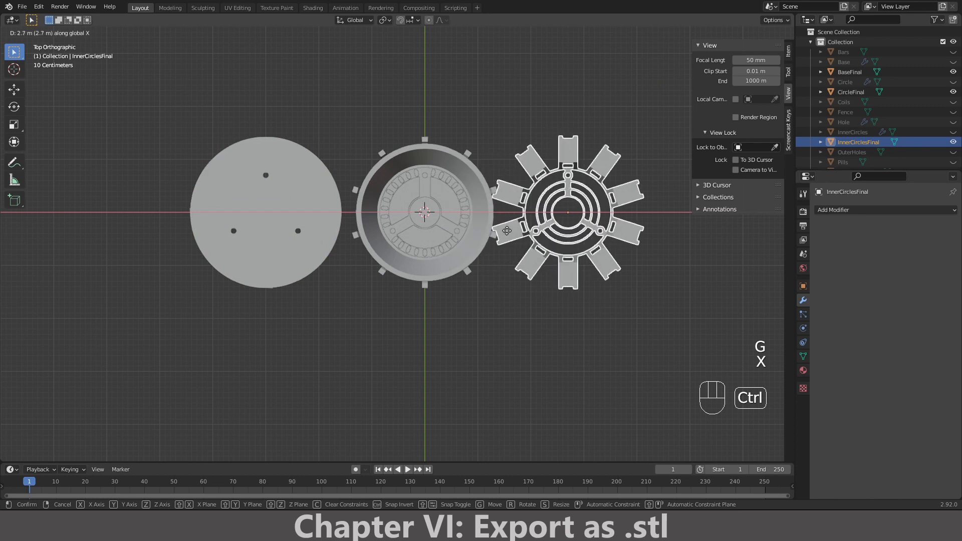
pyautogui.keyDown('ctrl'); pyautogui.click(529, 235); pyautogui.keyUp('ctrl')
# - Move TopCircleFinal in the positive Y direction until it is clear of the base and ring
pyautogui.click(434, 221)
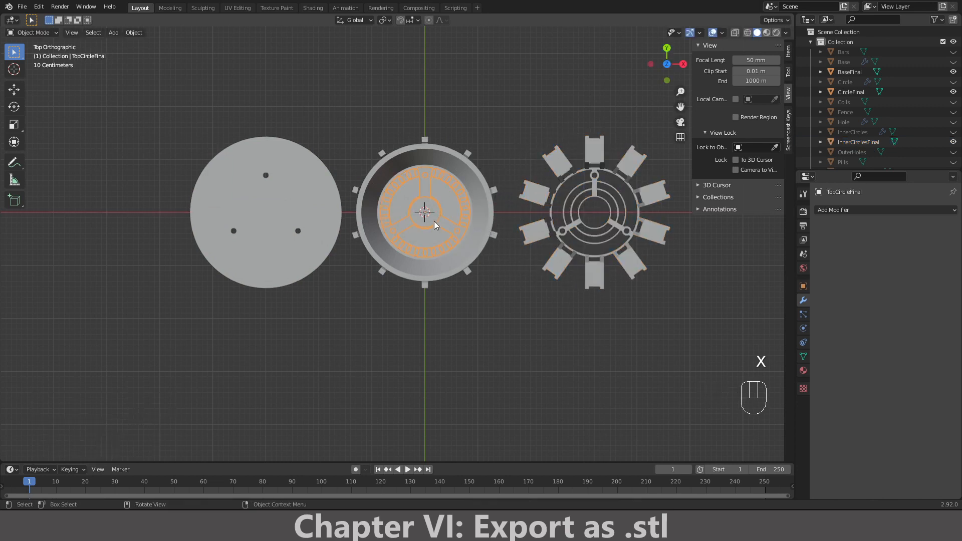
pyautogui.press('g')
pyautogui.press('y')
pyautogui.press('z')
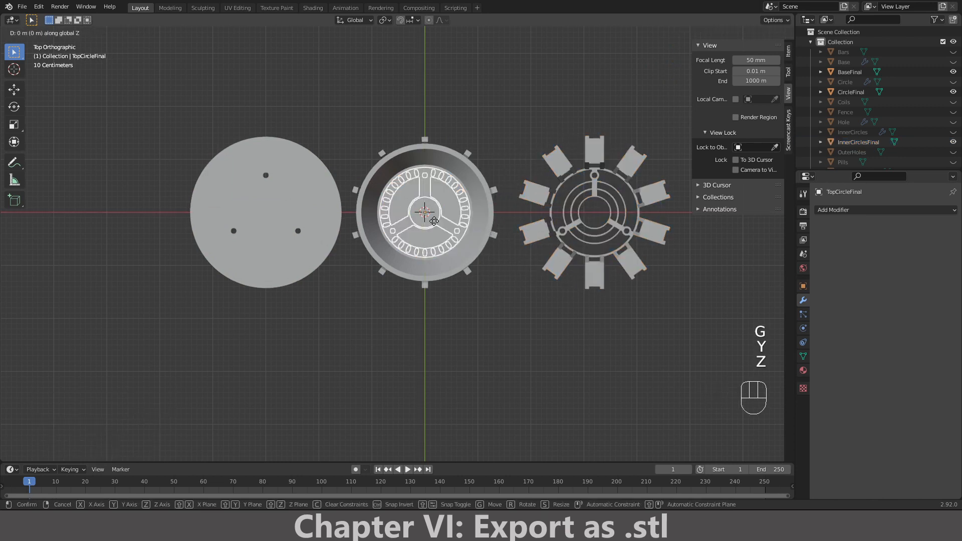
pyautogui.press('y')
pyautogui.click(432, 82)
pyautogui.moveTo(432, 83)
pyautogui.mouseDown(button='middle')
pyautogui.moveTo(417, 97)
pyautogui.moveTo(427, 85)
pyautogui.mouseUp(button='middle')
# - Move BaseFinal -3 m along the Y axis, out of the CircleFinal ring
pyautogui.click(415, 229)
pyautogui.press('g')
pyautogui.press('x')
pyautogui.press('y')
pyautogui.press('ctrl')
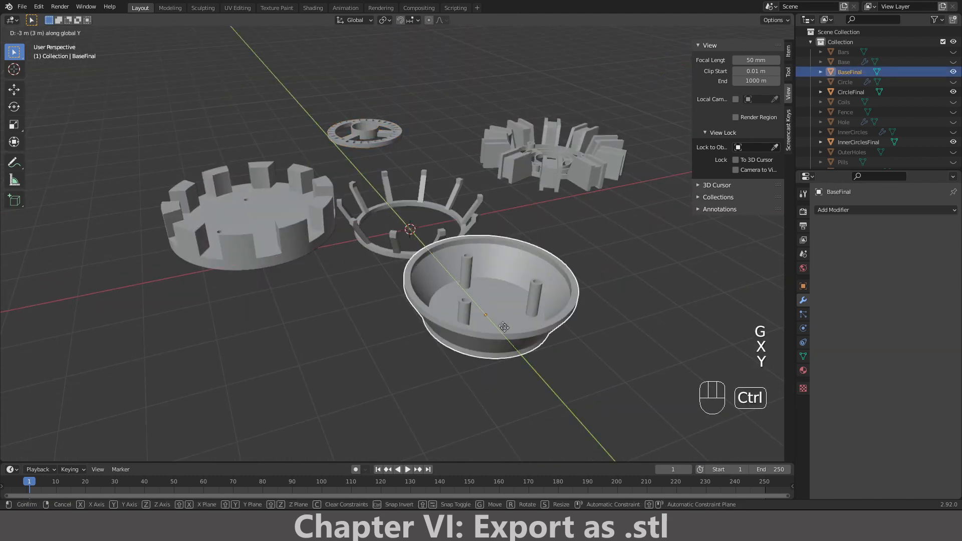
pyautogui.click(506, 330)
# - Lower TopPlateFinal by 0.7 m along the Z axis so it sits at ground level
pyautogui.moveTo(488, 317); pyautogui.dragTo(434, 160, button='middle')
pyautogui.press('KP_1')
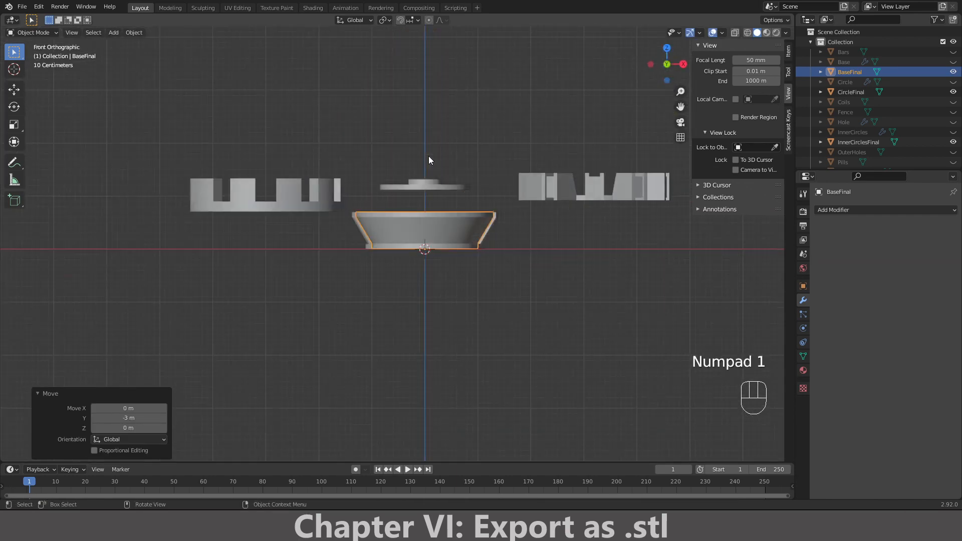
pyautogui.scroll(1, 429, 161)
pyautogui.click(307, 176)
pyautogui.press('g')
pyautogui.press('y')
pyautogui.press('z')
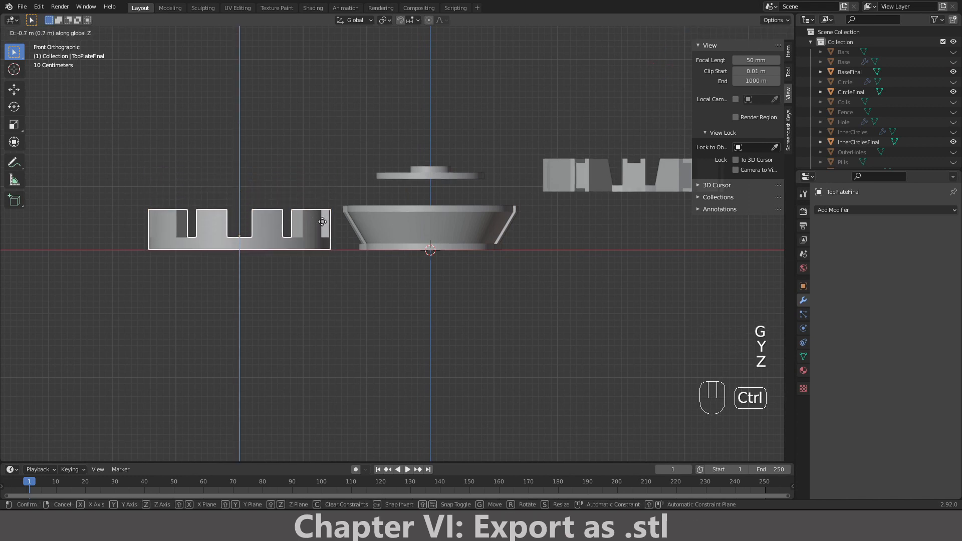
pyautogui.click(503, 174)
# - Lower InnerCirclesFinal by 0.9 m along the Z axis, close to ground level
pyautogui.click(579, 190)
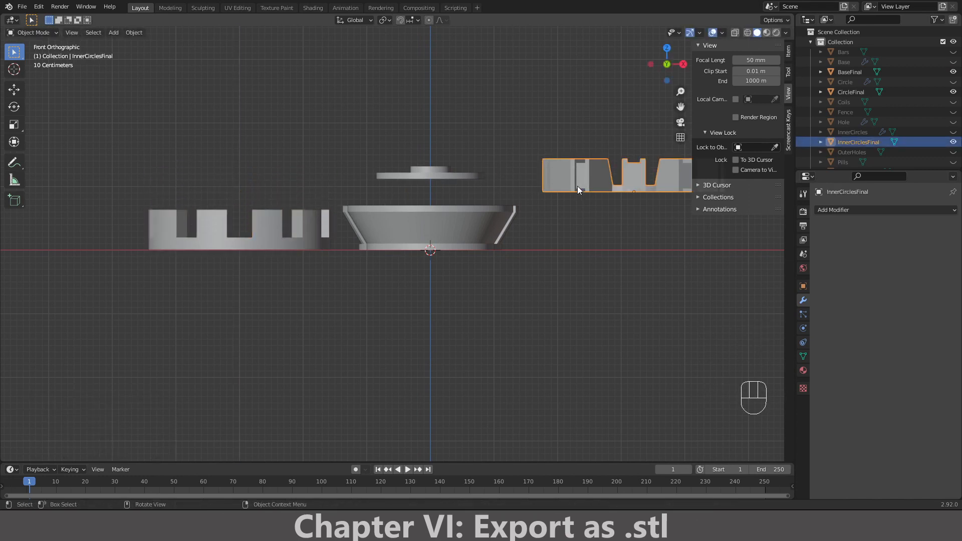
pyautogui.press('g')
pyautogui.press('x')
pyautogui.press('y')
pyautogui.press('z')
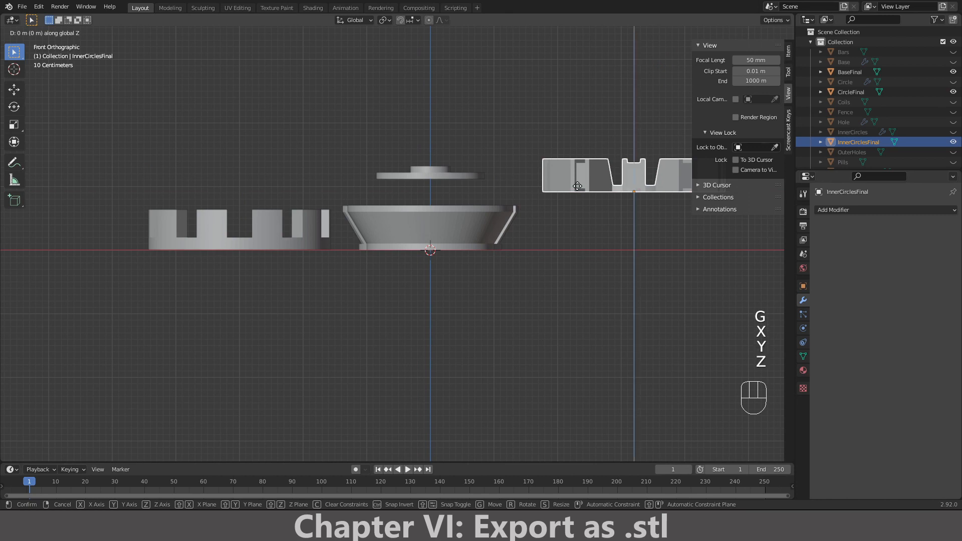
pyautogui.click(578, 244)
# - Switch the viewport to wireframe shading and lower TopCircleFinal by 1.1 m along the Z axis
pyautogui.press('z')
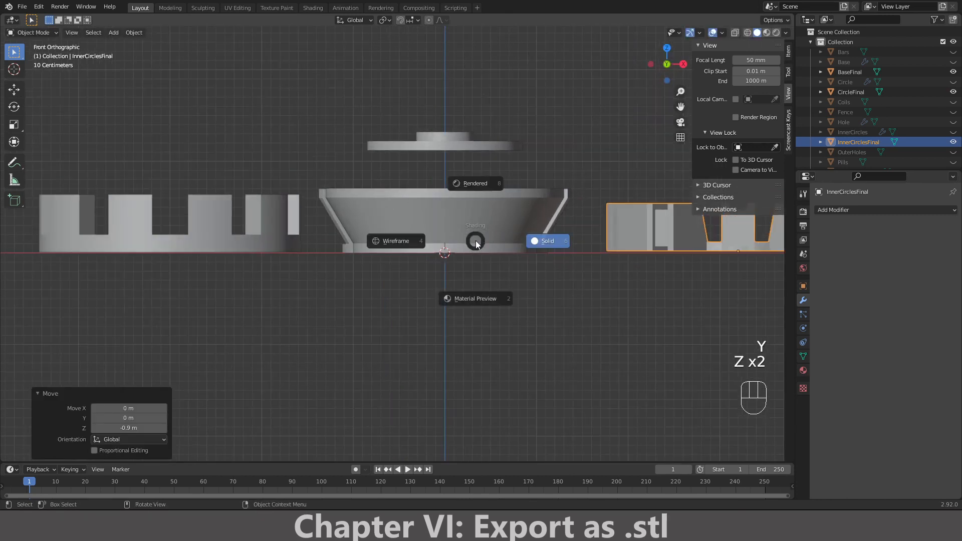
pyautogui.click(395, 242)
pyautogui.scroll(2, 493, 250)
pyautogui.click(455, 140)
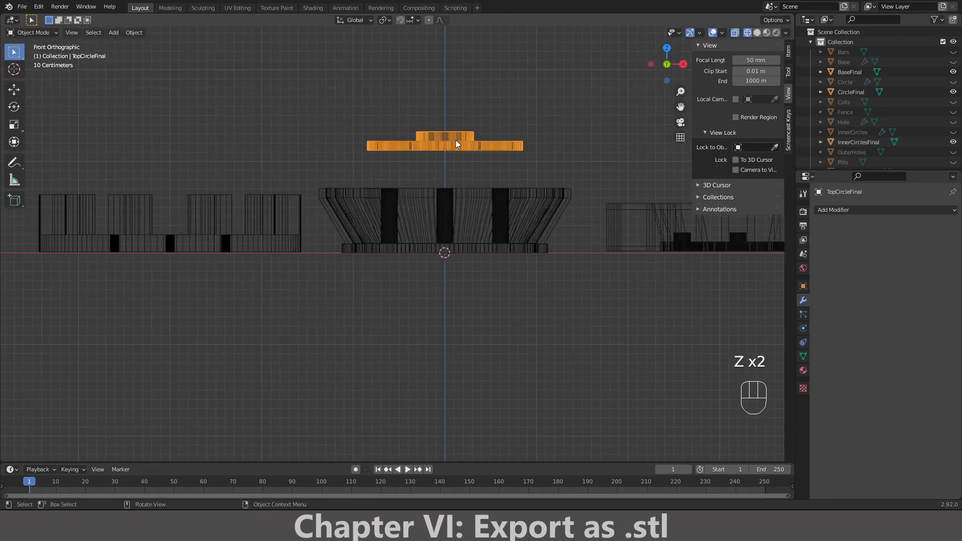
pyautogui.press('g')
pyautogui.press('y')
pyautogui.press('z')
pyautogui.press('ctrl')
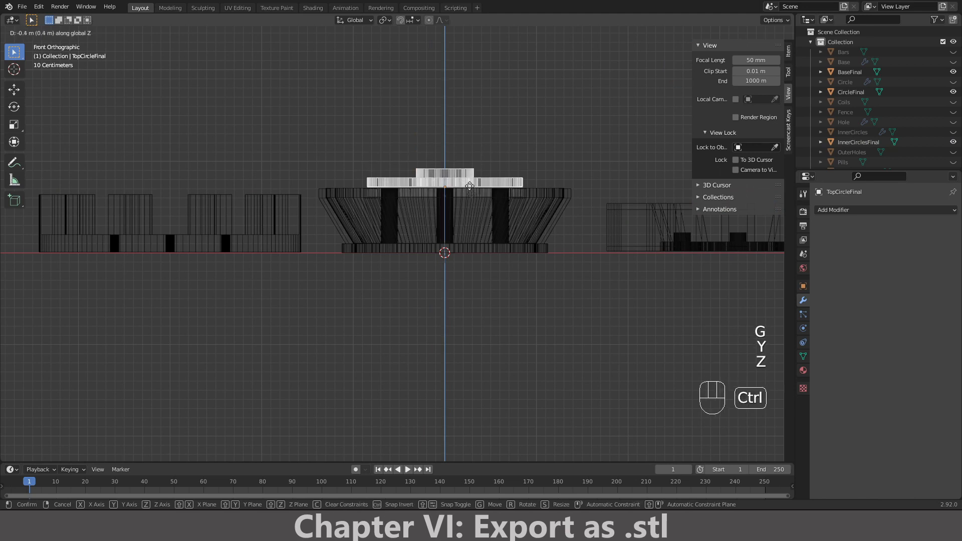
pyautogui.keyDown('ctrl'); pyautogui.click(486, 241); pyautogui.keyUp('ctrl')
# - Fine-tune TopCircleFinal's height by moving it -0.02 m along the Z axis
pyautogui.scroll(5, 486, 242)
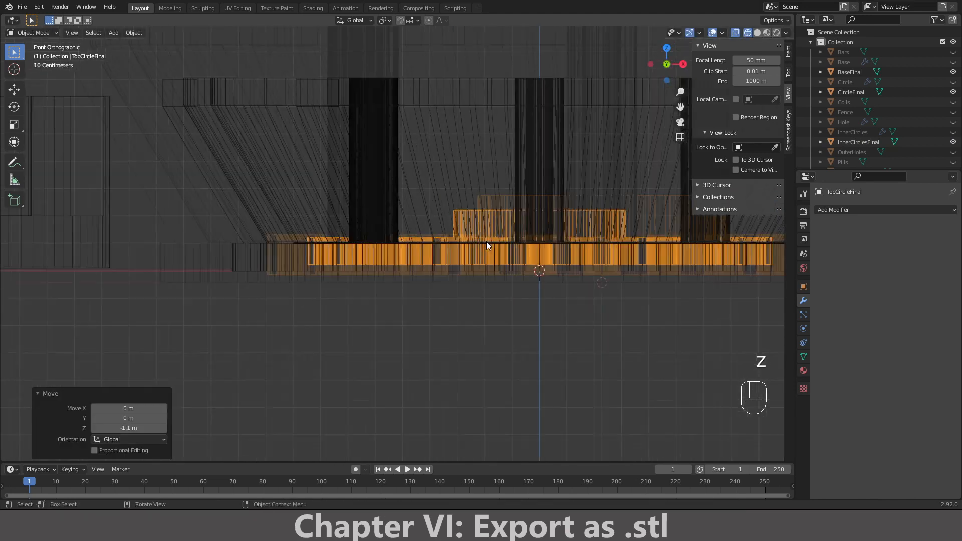
pyautogui.keyDown('shift'); pyautogui.moveTo(487, 241); pyautogui.dragTo(480, 199, button='middle'); pyautogui.keyUp('shift')
pyautogui.press('g')
pyautogui.press('z')
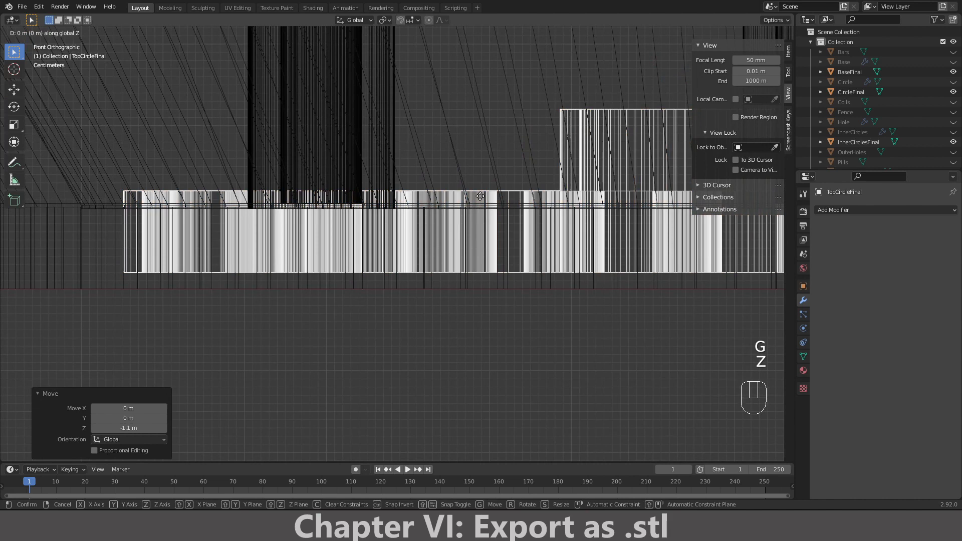
pyautogui.press('ctrl')
pyautogui.click(488, 211)
pyautogui.scroll(-3, 487, 211)
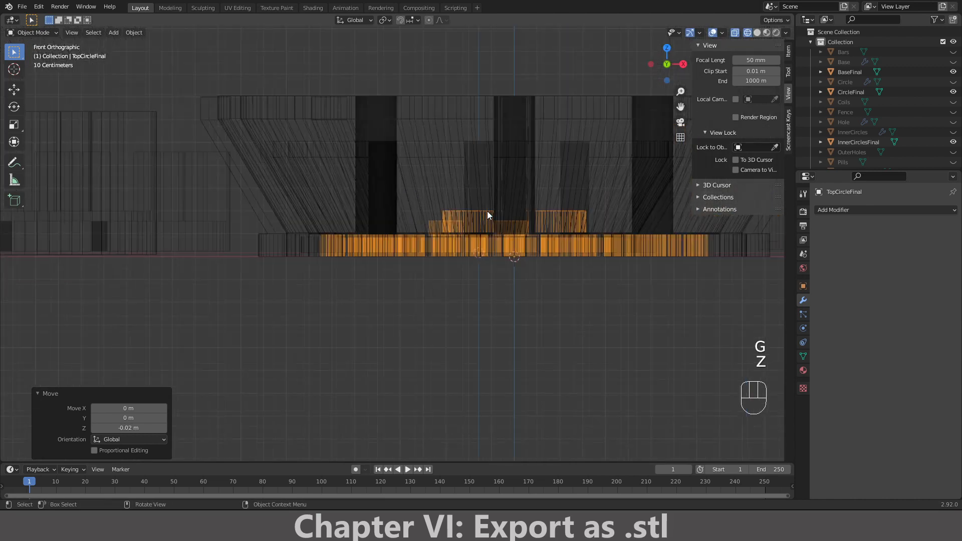
# - Lower InnerCirclesFinal slightly along the Z axis so its underside meets the ground line
pyautogui.keyDown('shift'); pyautogui.moveTo(487, 212); pyautogui.dragTo(403, 188, button='middle'); pyautogui.keyUp('shift')
pyautogui.scroll(5, 492, 211)
pyautogui.click(617, 209)
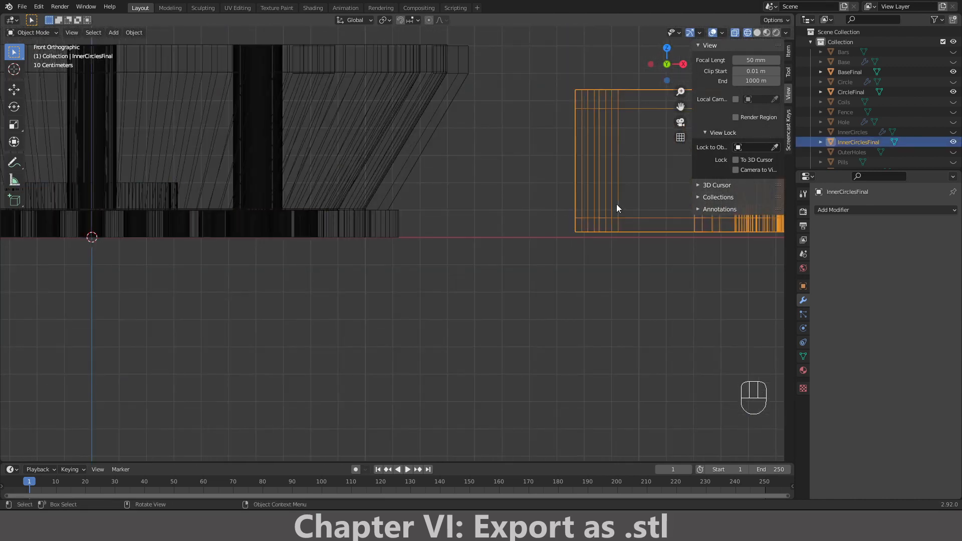
pyautogui.press('g')
pyautogui.press('y')
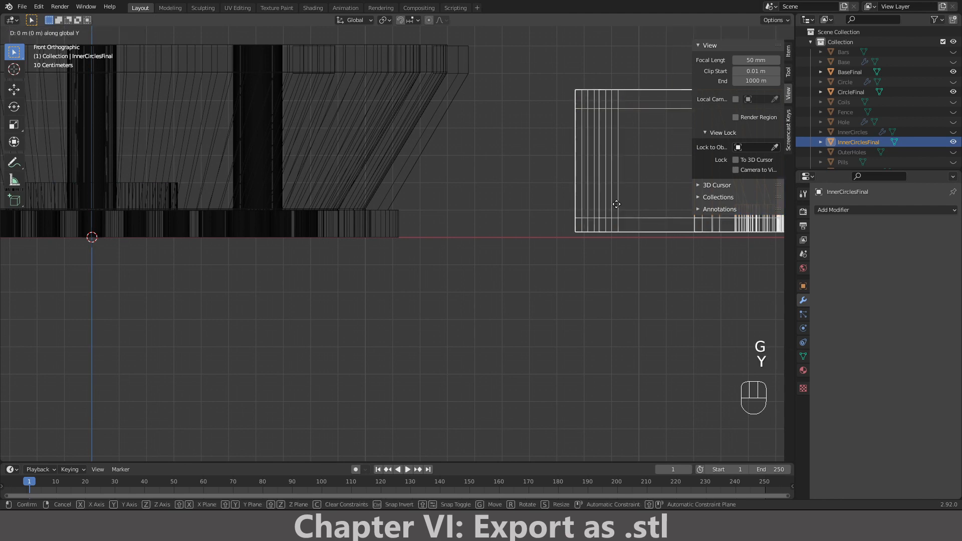
pyautogui.press('z')
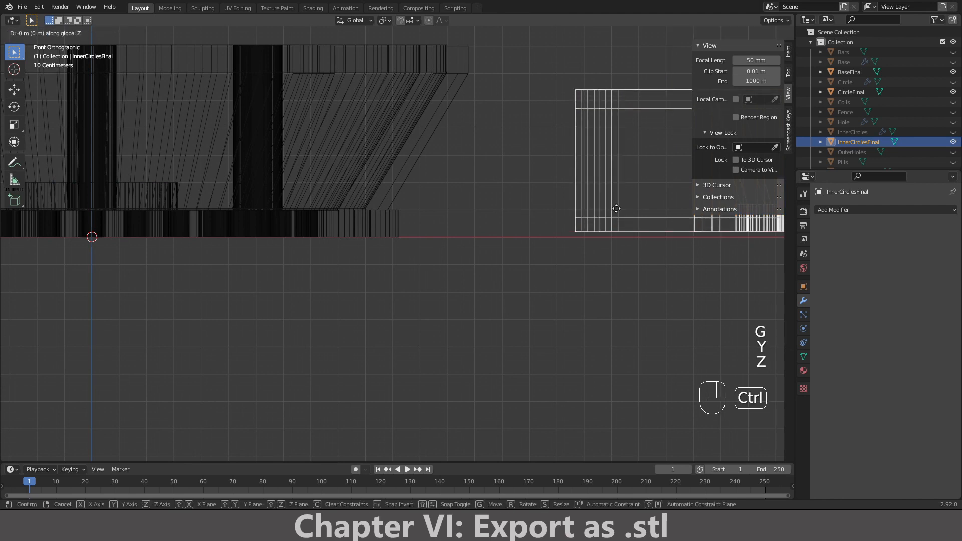
pyautogui.keyDown('ctrl'); pyautogui.keyDown('shift'); pyautogui.click(626, 153); pyautogui.keyUp('shift'); pyautogui.keyUp('ctrl')
# - Check the ground alignment and spacing of CircleFinal, BaseFinal and the other parts in front and top wireframe views
pyautogui.press('KP_1')
pyautogui.moveTo(579, 150); pyautogui.dragTo(370, 201, button='middle')
pyautogui.press('KP_1')
pyautogui.scroll(4, 387, 241)
pyautogui.click(392, 233)
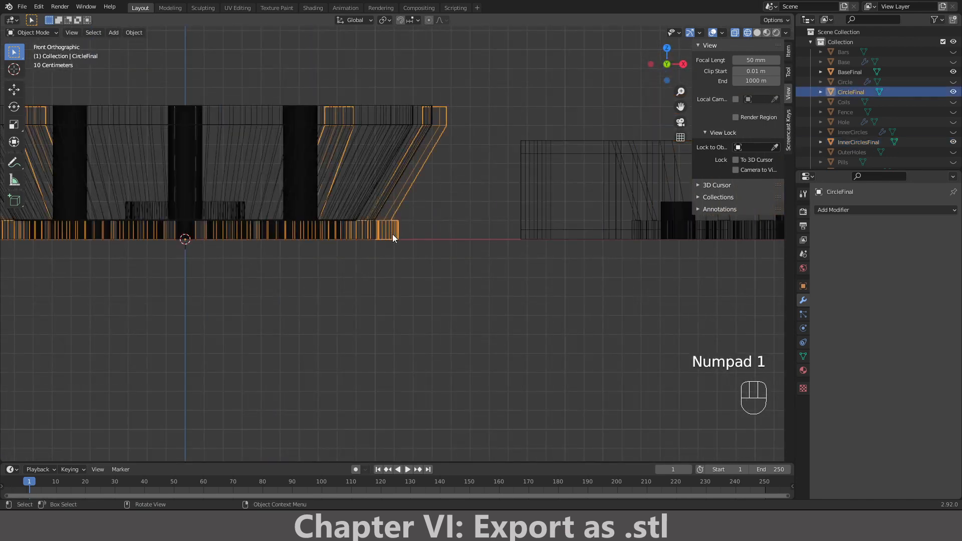
pyautogui.scroll(1, 392, 234)
pyautogui.scroll(1, 392, 233)
pyautogui.click(311, 153)
pyautogui.scroll(-5, 312, 154)
pyautogui.moveTo(312, 155); pyautogui.dragTo(329, 253, button='middle')
pyautogui.press('KP_1')
pyautogui.press('KP_7')
pyautogui.press('Tab')
pyautogui.press('Tab')
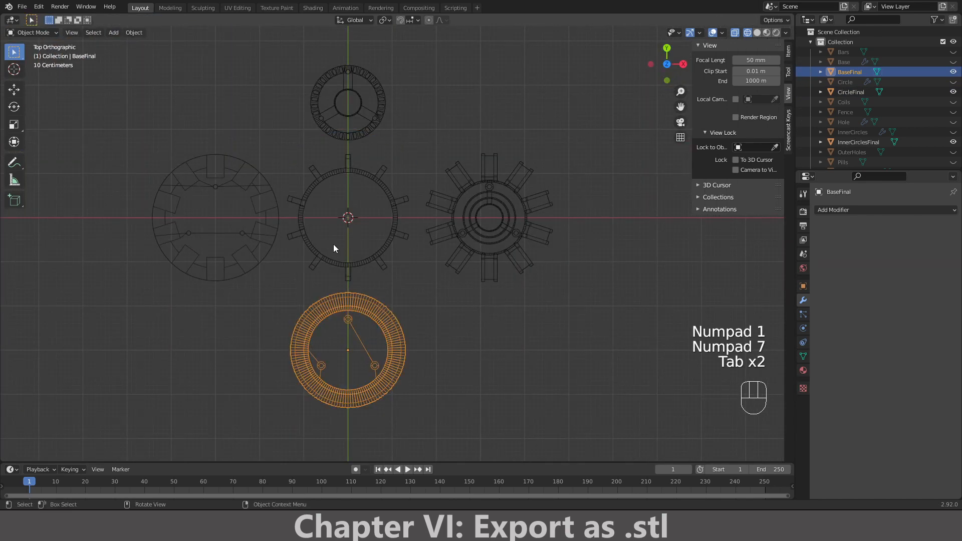
# - Return the viewport to solid shading and deselect all the separated parts
pyautogui.press('z')
pyautogui.click(417, 246)
pyautogui.moveTo(417, 245)
pyautogui.mouseDown(button='middle')
pyautogui.moveTo(362, 208)
pyautogui.moveTo(358, 182)
pyautogui.moveTo(446, 180)
pyautogui.moveTo(458, 224)
pyautogui.moveTo(468, 183)
pyautogui.moveTo(462, 192)
pyautogui.mouseUp(button='middle')
pyautogui.click(487, 61)
pyautogui.hotkey('shift', 'a')
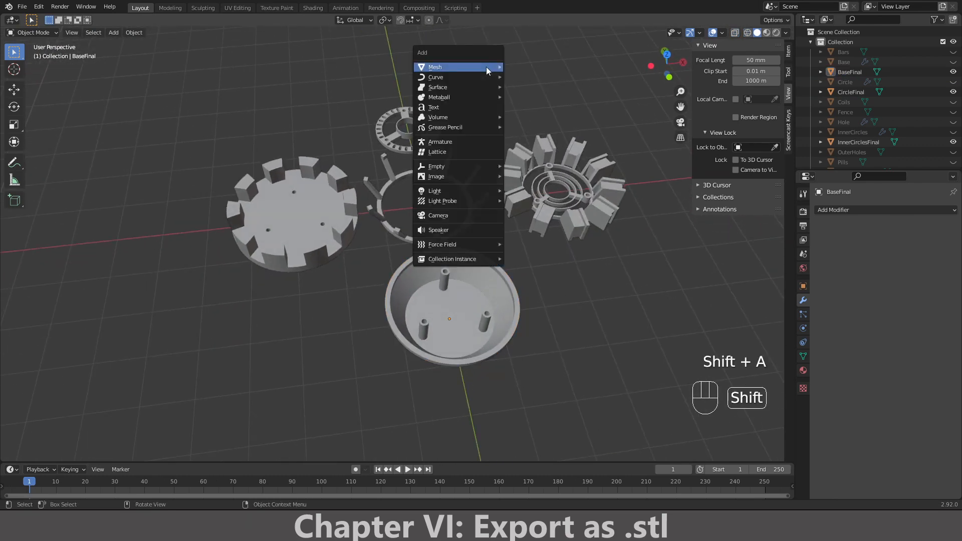
pyautogui.hotkey('ctrl', 'a')
pyautogui.click(369, 73)
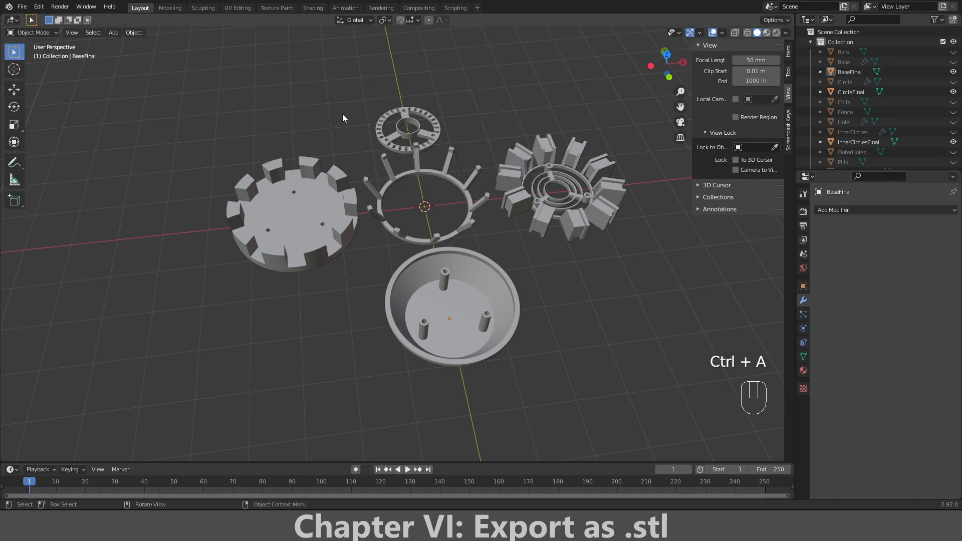
# - Select all the separated final parts of the arc reactor
pyautogui.hotkey('shift', 'a')
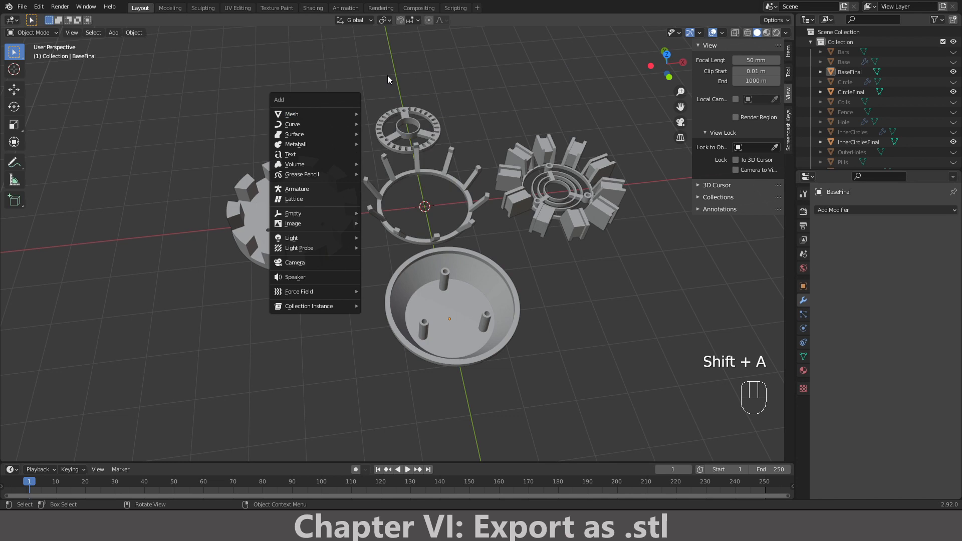
pyautogui.press('a')
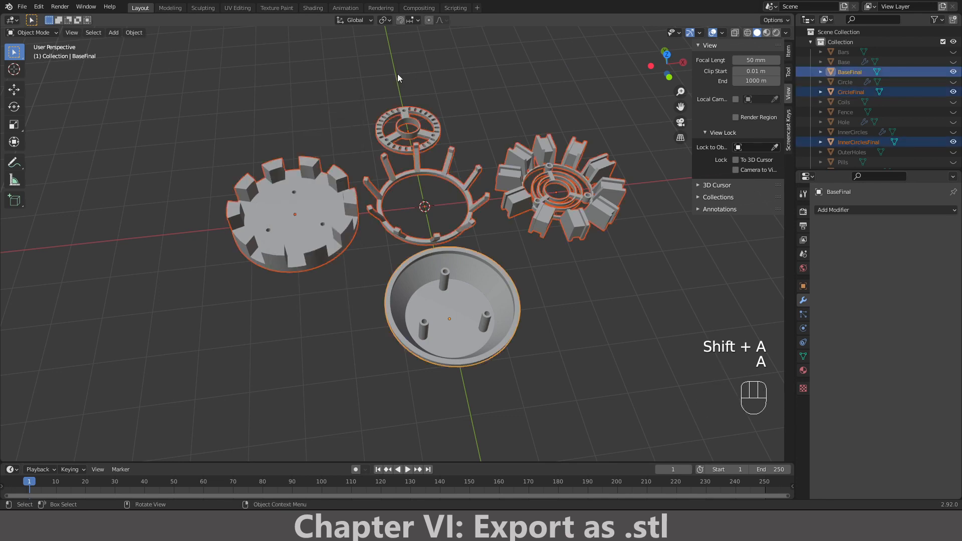
pyautogui.press('a')
pyautogui.press('a')
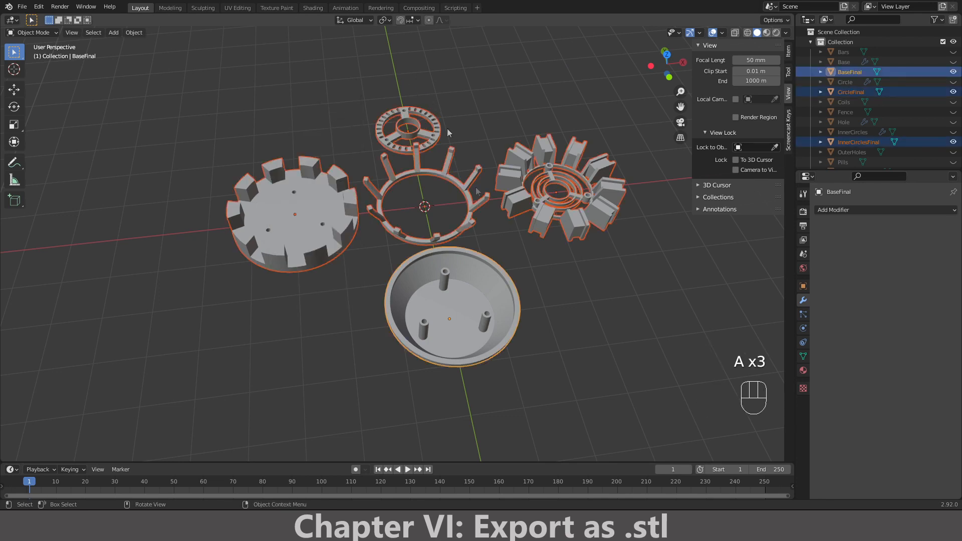
pyautogui.click(573, 345)
pyautogui.press('a')
# - Export the selected parts as an STL over the existing file, with Selection Only, scale 10 and Apply Modifiers
pyautogui.click(22, 7)
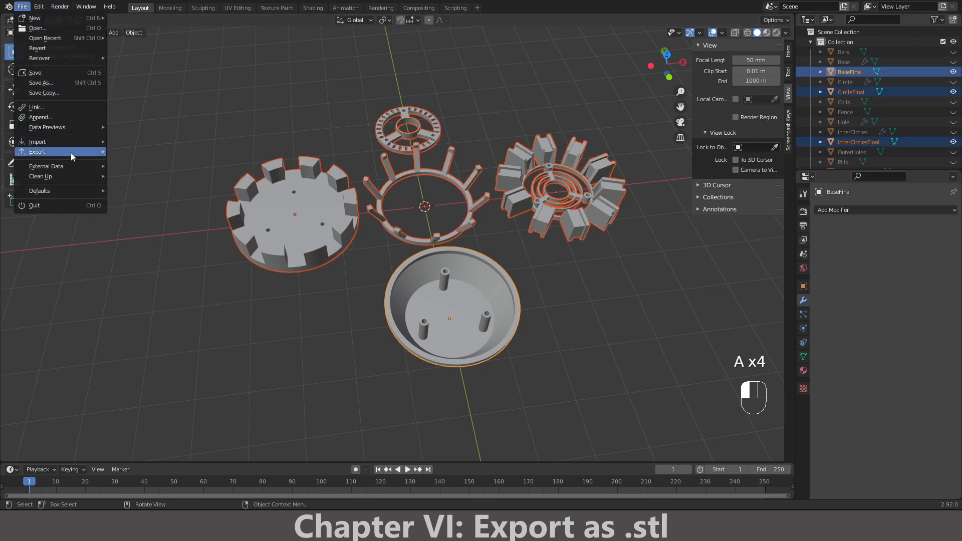
pyautogui.moveTo(72, 152)
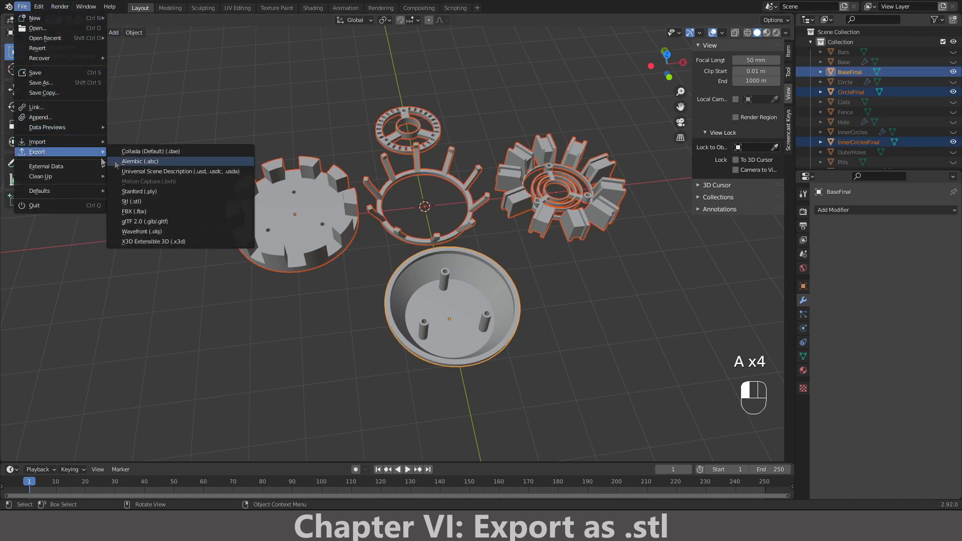
pyautogui.click(179, 201)
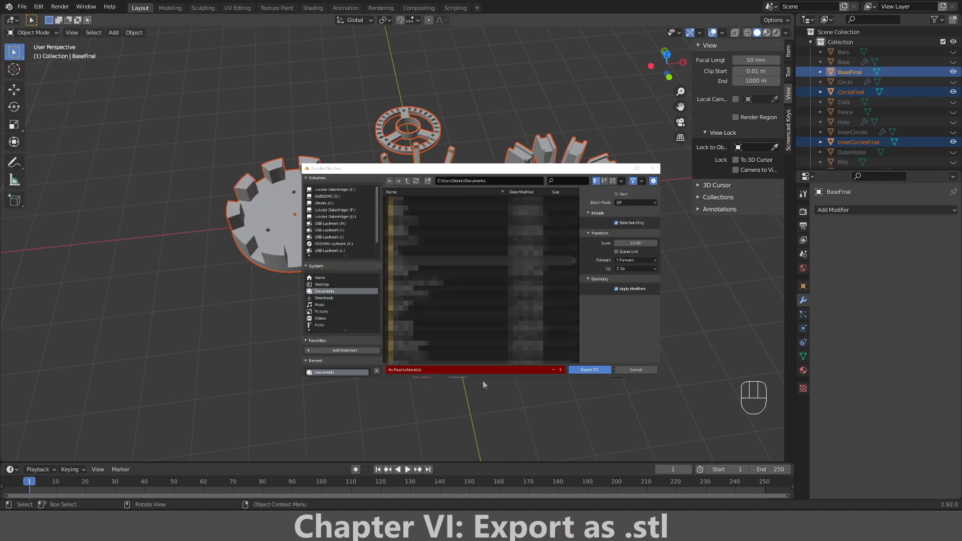
pyautogui.press('Return')
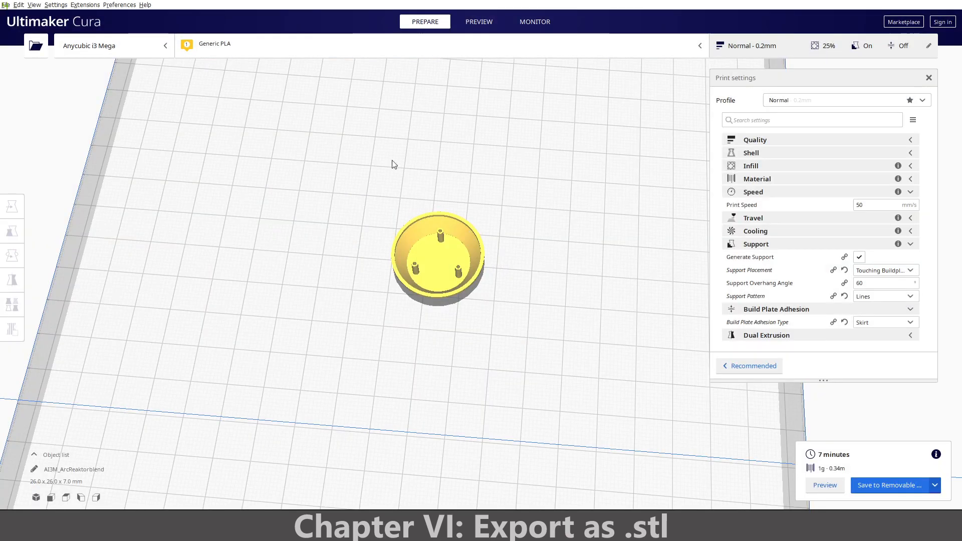
# - Switch to Ultimaker Cura and reload the arc reactor model on the build plate
pyautogui.scroll(3, 394, 165)
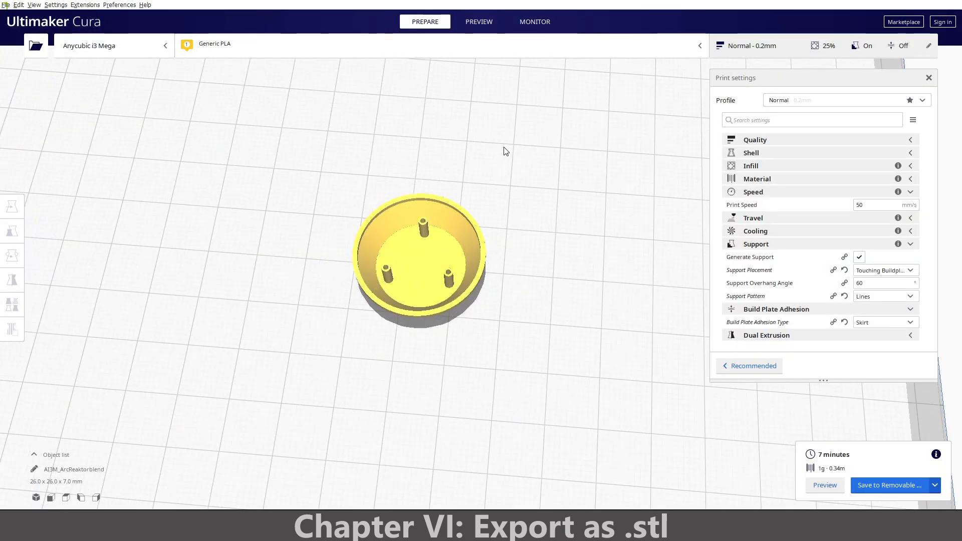
pyautogui.rightClick(511, 161)
pyautogui.click(442, 277)
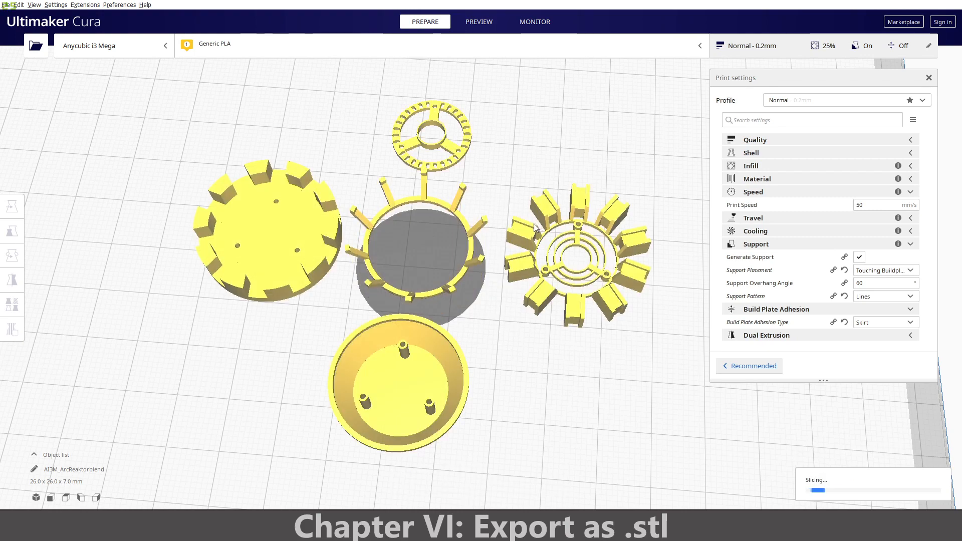
# - Examine the reloaded parts' layout on the build plate from above and from a low side angle
pyautogui.scroll(-5, 358, 143)
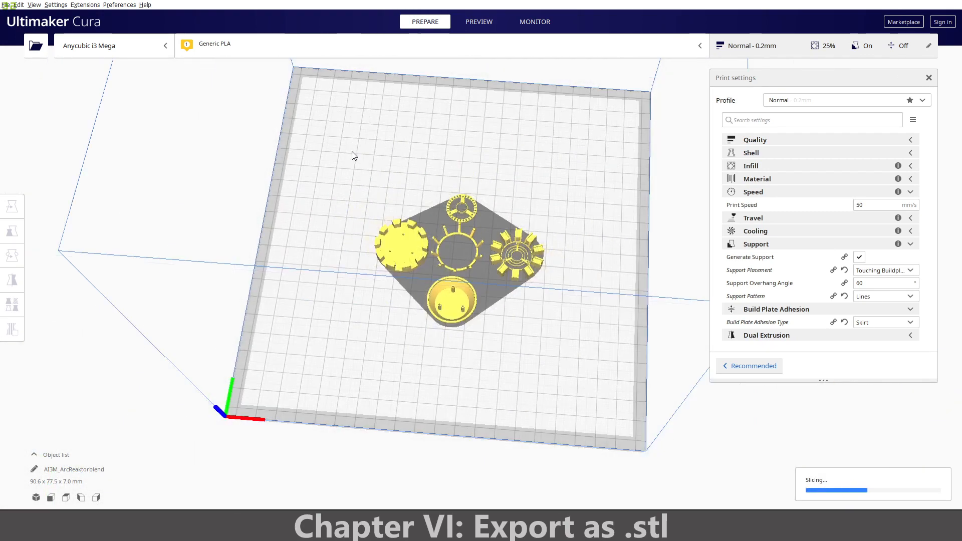
pyautogui.scroll(3, 352, 152)
pyautogui.moveTo(303, 226)
pyautogui.mouseDown(button='right')
pyautogui.moveTo(294, 166)
pyautogui.moveTo(314, 73)
pyautogui.moveTo(294, 228)
pyautogui.mouseUp(button='right')
pyautogui.scroll(2, 370, 279)
pyautogui.moveTo(370, 278); pyautogui.dragTo(331, 133, button='right')
pyautogui.scroll(3, 376, 213)
pyautogui.moveTo(386, 264); pyautogui.dragTo(785, 421, button='right')
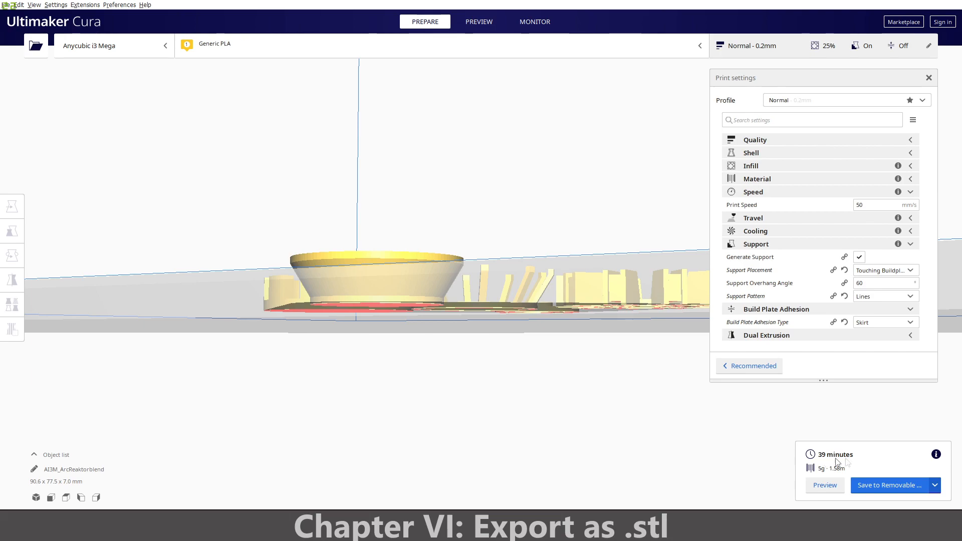
# - Inspect the undersides of the ring, the small top circle and the inner circles part for contact with the build plate
pyautogui.moveTo(627, 396); pyautogui.dragTo(528, 287, button='right')
pyautogui.scroll(2, 537, 277)
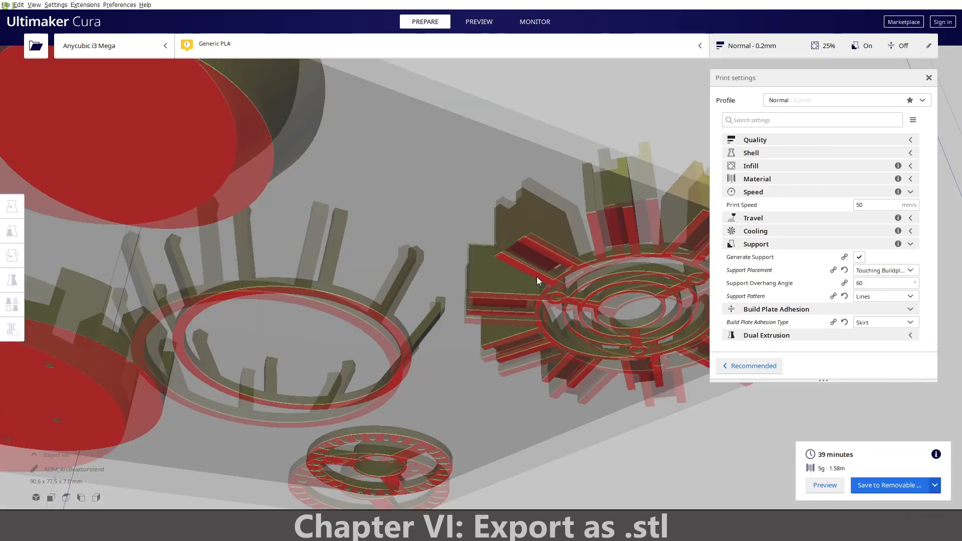
pyautogui.moveTo(590, 279); pyautogui.dragTo(509, 283, button='middle')
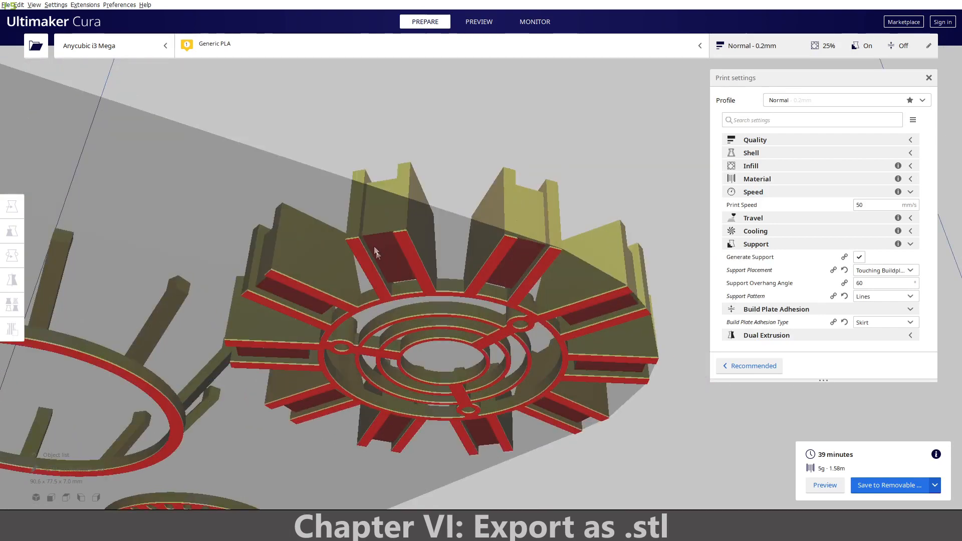
pyautogui.scroll(-2, 387, 258)
pyautogui.moveTo(387, 258); pyautogui.dragTo(448, 225, button='middle')
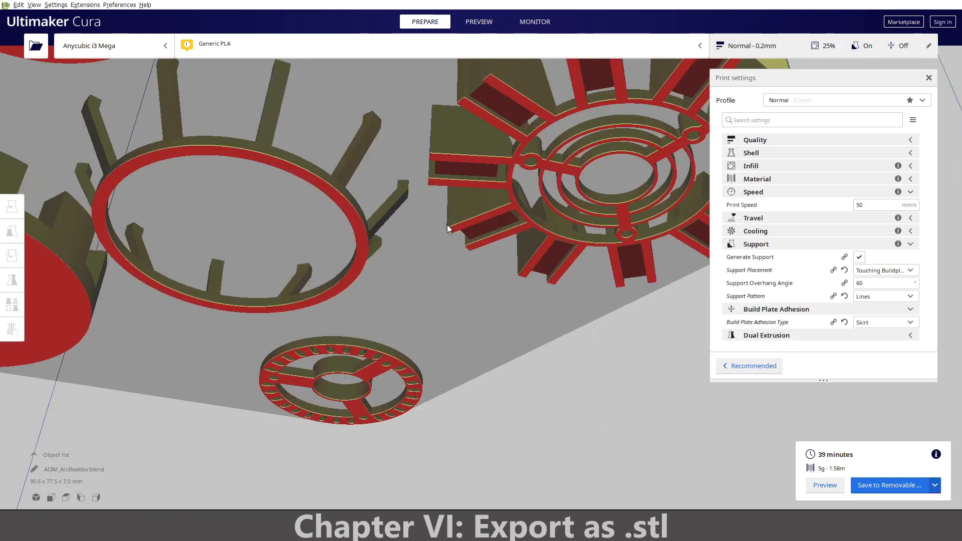
pyautogui.scroll(-1, 447, 225)
pyautogui.moveTo(546, 125); pyautogui.dragTo(522, 218, button='middle')
pyautogui.moveTo(522, 223); pyautogui.dragTo(537, 204, button='right')
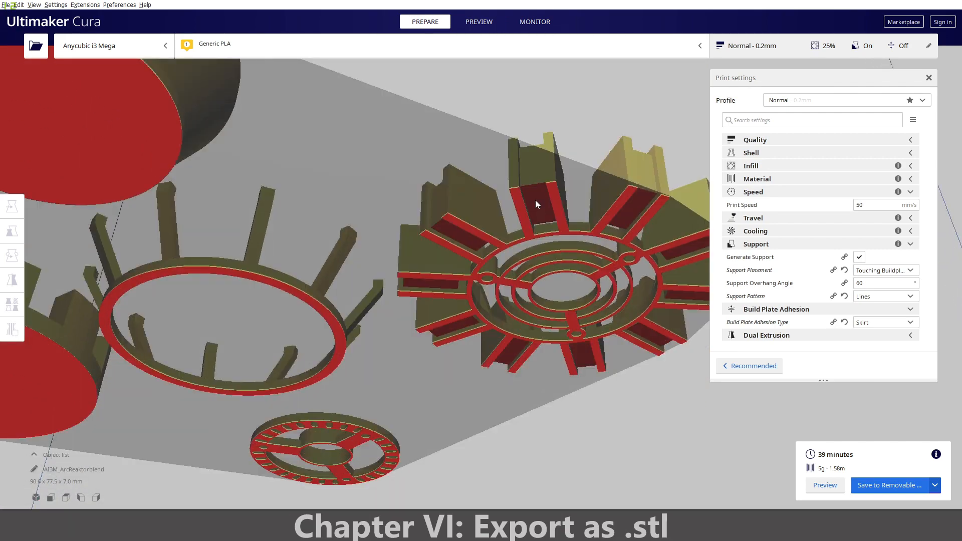
pyautogui.moveTo(535, 200); pyautogui.dragTo(408, 292, button='right')
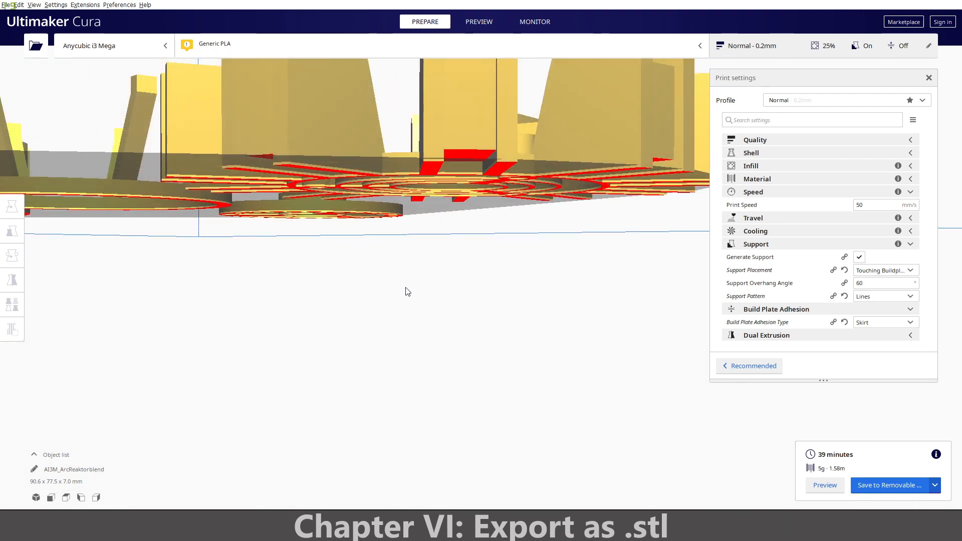
pyautogui.moveTo(408, 294); pyautogui.dragTo(456, 366, button='right')
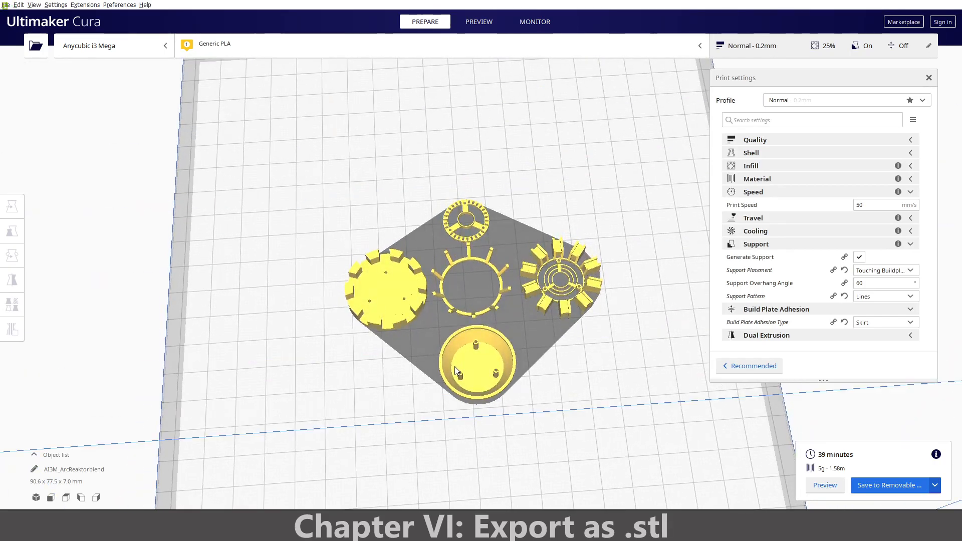